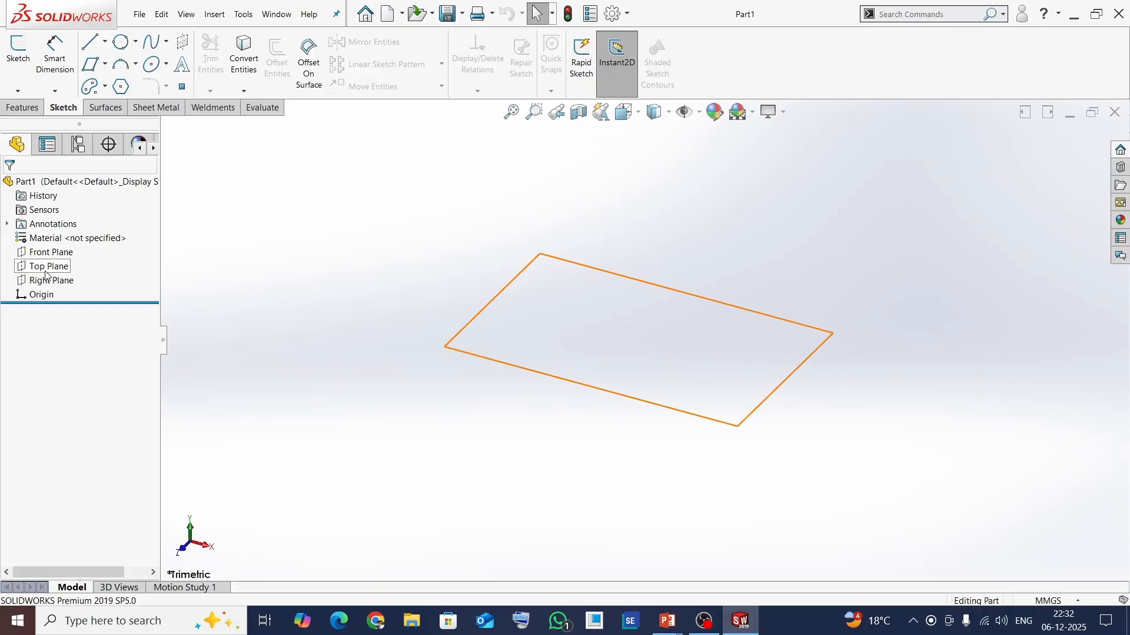
- Widen the feature tree pane until all of its manager tabs fit side by side
{"action": "left_click", "coordinate": [23, 297]}
{"action": "left_click", "coordinate": [262, 327]}
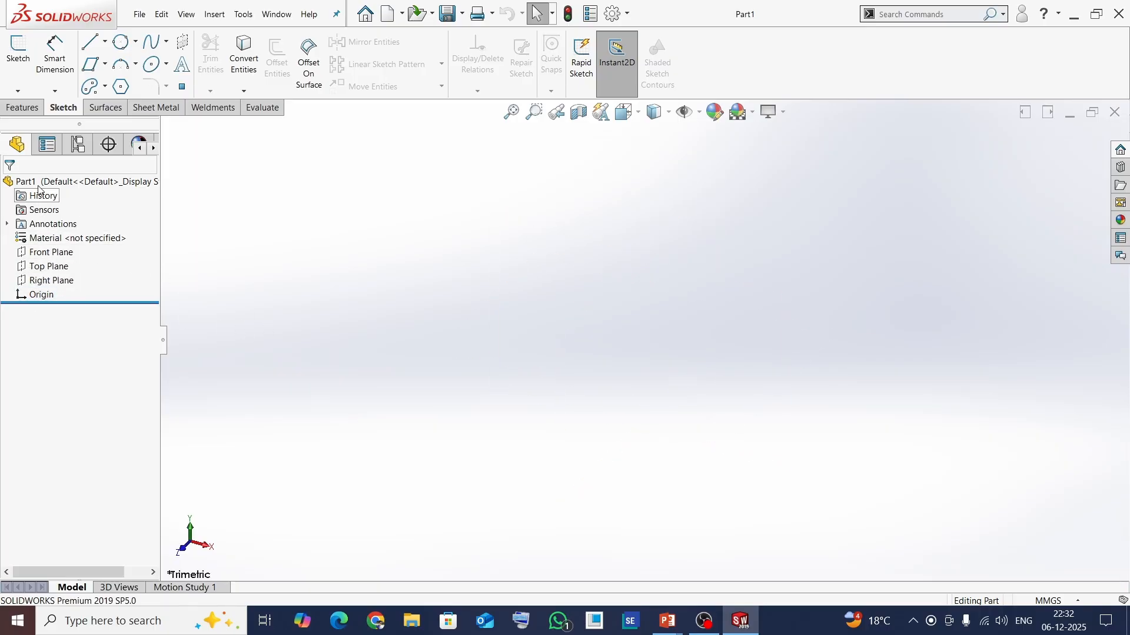
{"action": "left_click", "coordinate": [47, 144]}
{"action": "left_click", "coordinate": [78, 144]}
{"action": "left_click", "coordinate": [109, 145]}
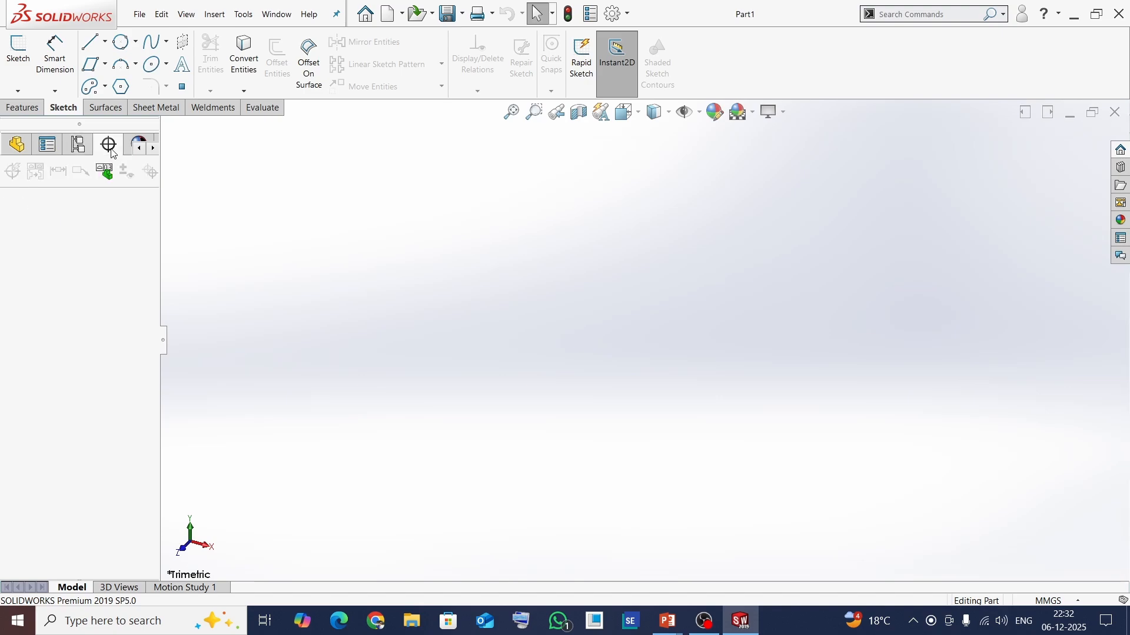
{"action": "left_click_drag", "start_coordinate": [160, 203], "coordinate": [304, 200]}
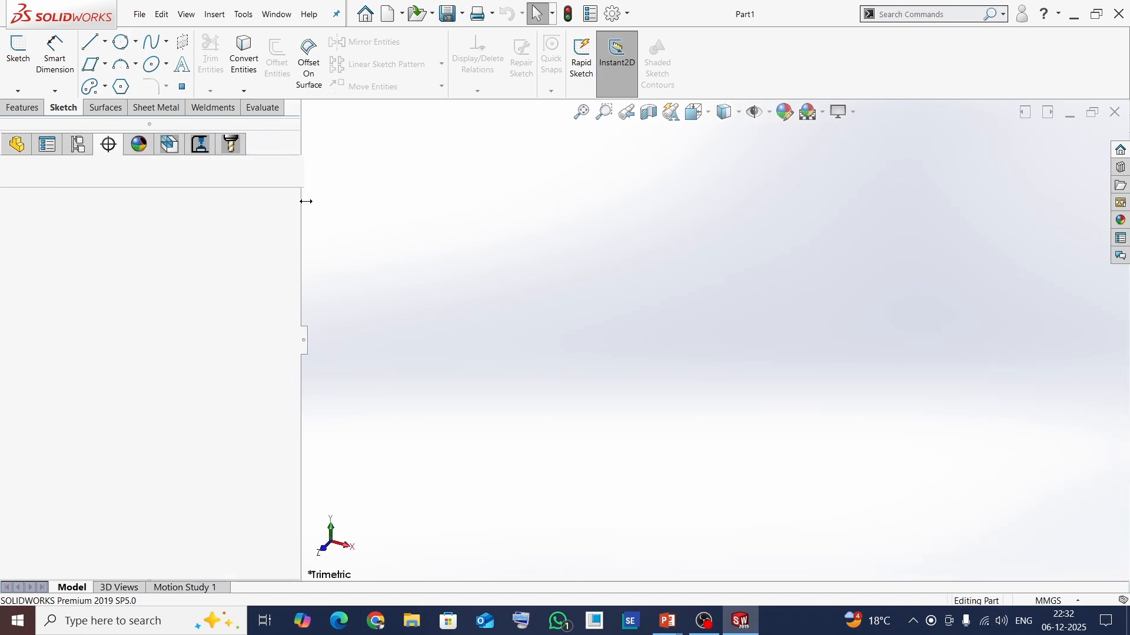
- Look through the part's configurations, properties and appearances, and return to the feature tree
{"action": "left_click", "coordinate": [79, 144]}
{"action": "left_click", "coordinate": [47, 146]}
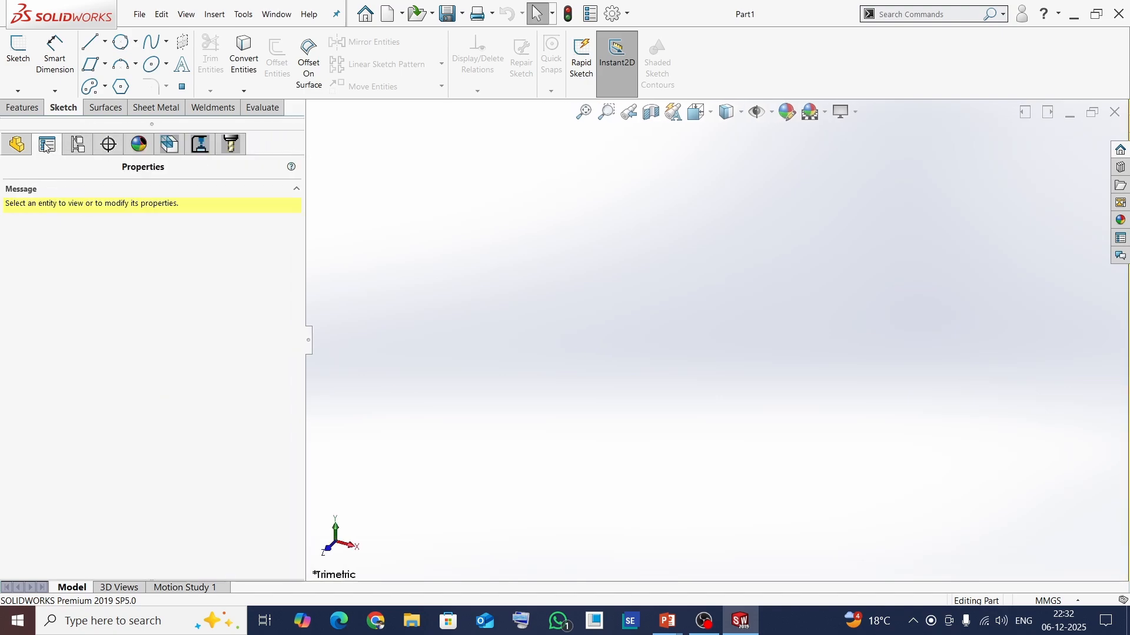
{"action": "left_click", "coordinate": [78, 144]}
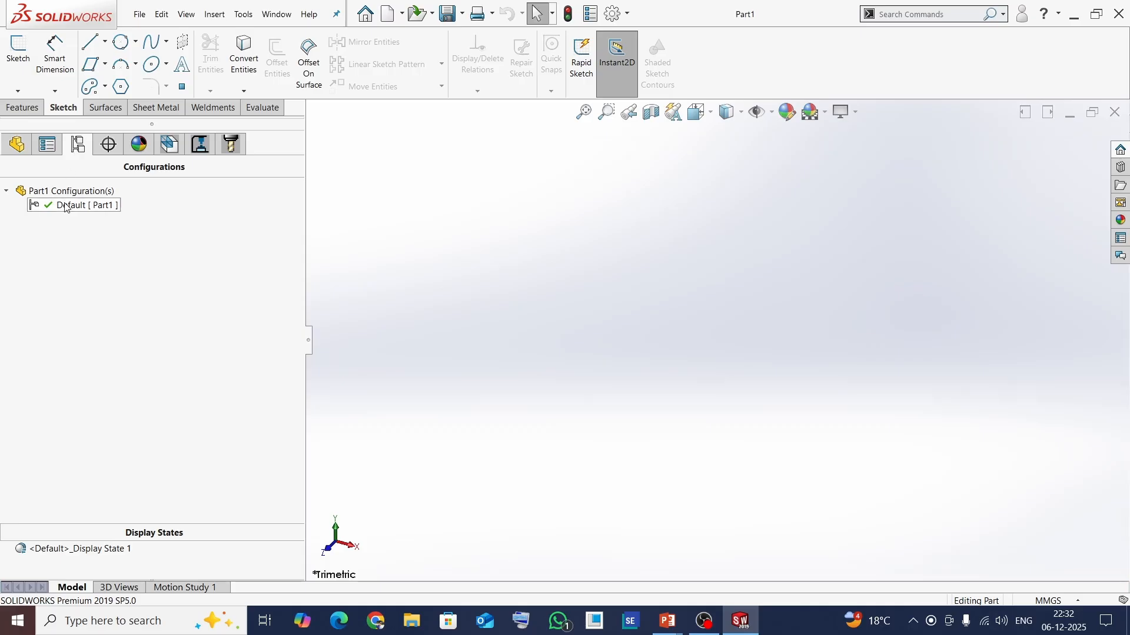
{"action": "left_click", "coordinate": [139, 147]}
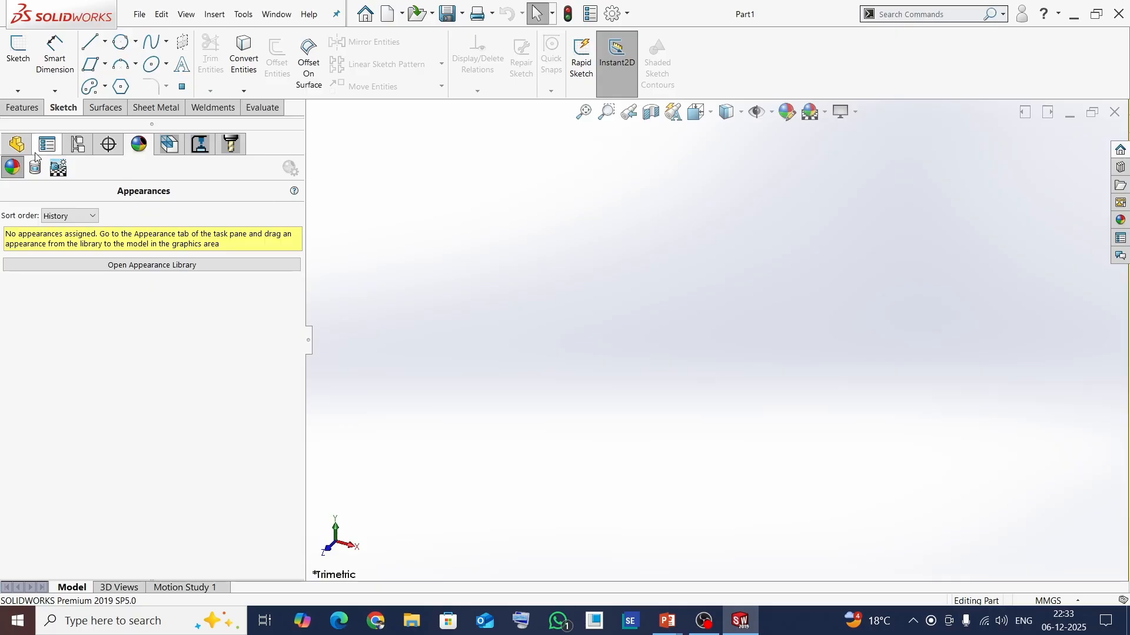
{"action": "left_click", "coordinate": [17, 144]}
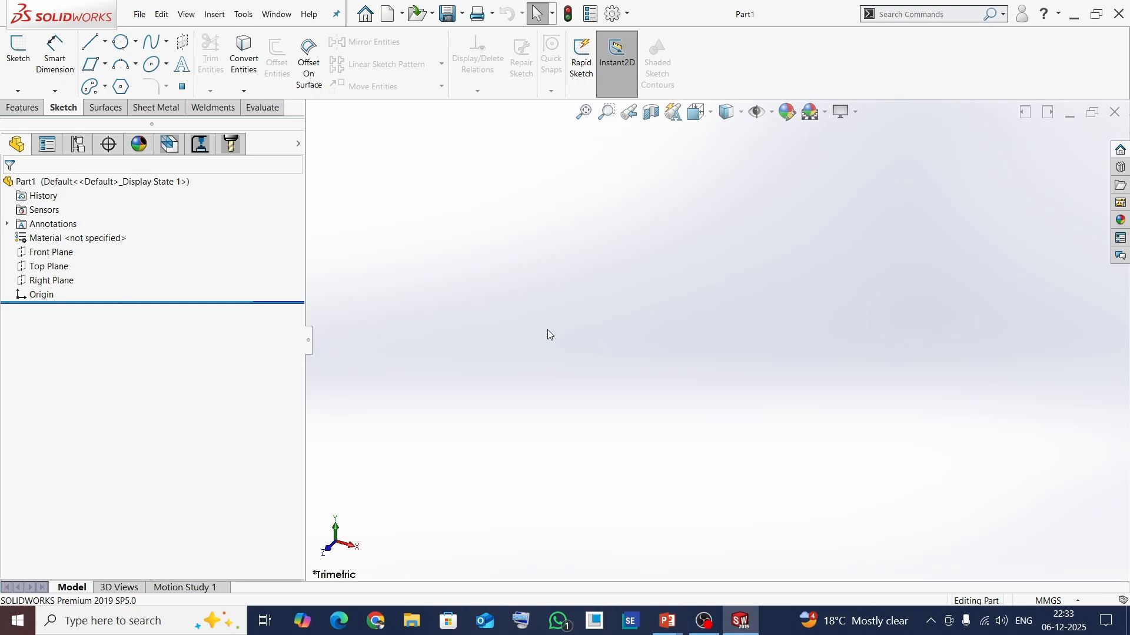
- Set the interface button size to Small (default) and acknowledge the restart notice
{"action": "left_click", "coordinate": [627, 13]}
{"action": "mouse_move", "coordinate": [677, 93]}
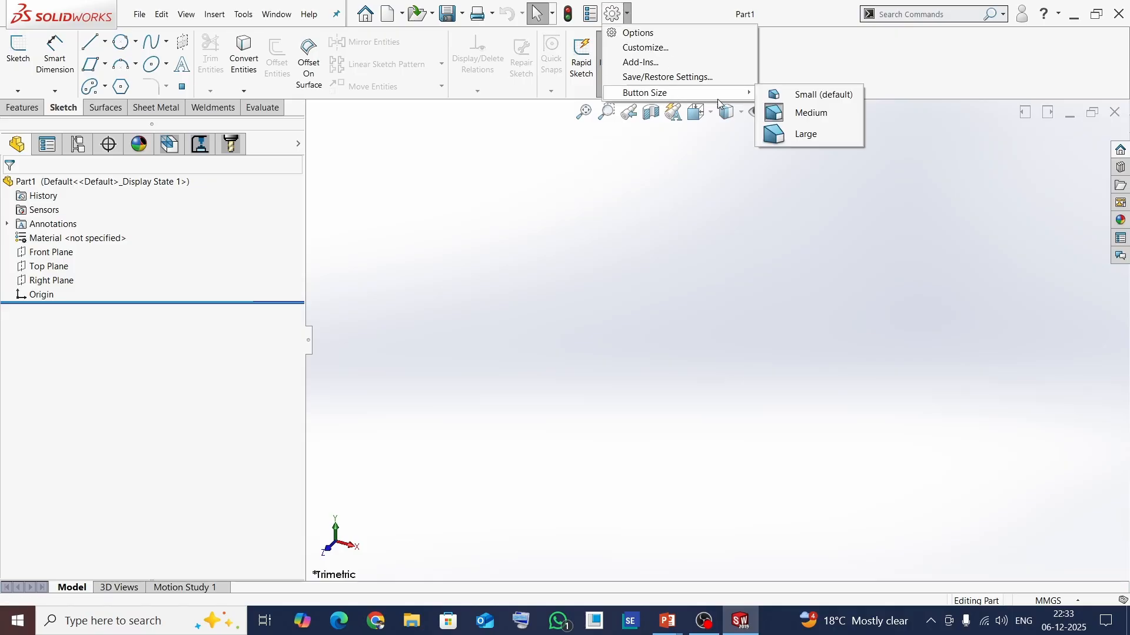
{"action": "left_click", "coordinate": [806, 95]}
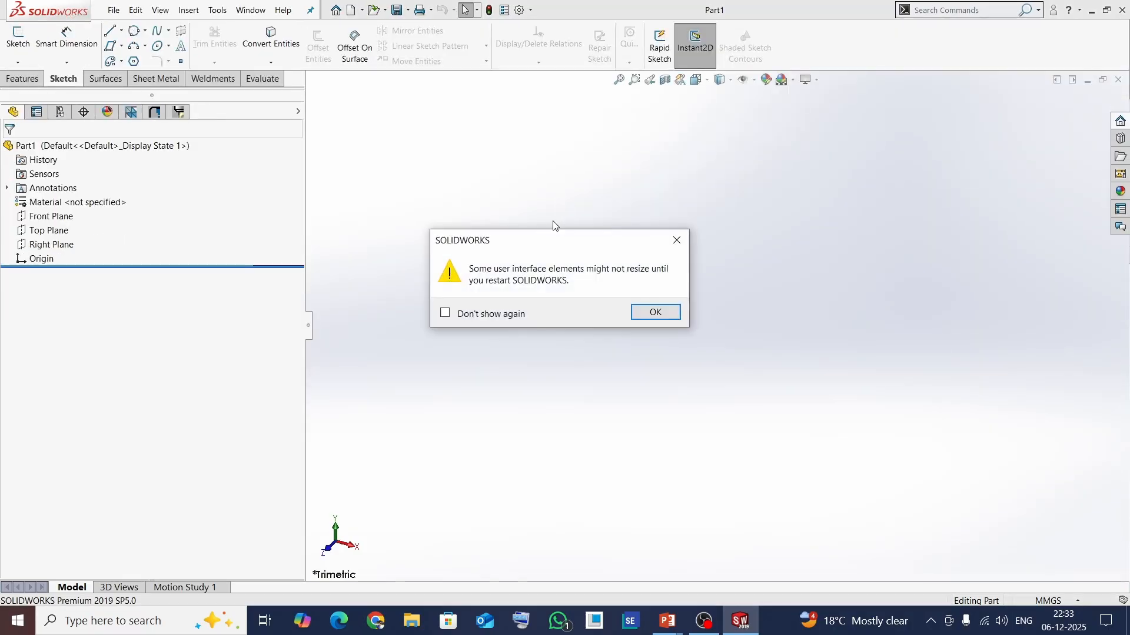
{"action": "left_click", "coordinate": [652, 313]}
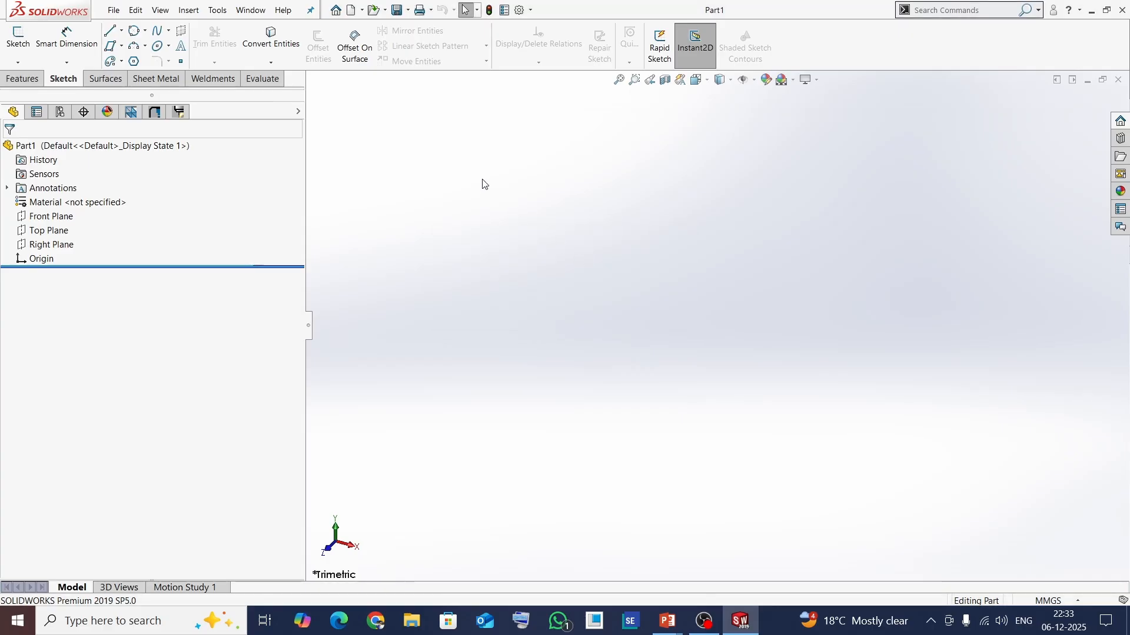
- Look through the Features, Sketch, Surfaces, Sheet Metal and Evaluate command sets to review their tools
{"action": "left_click", "coordinate": [22, 79]}
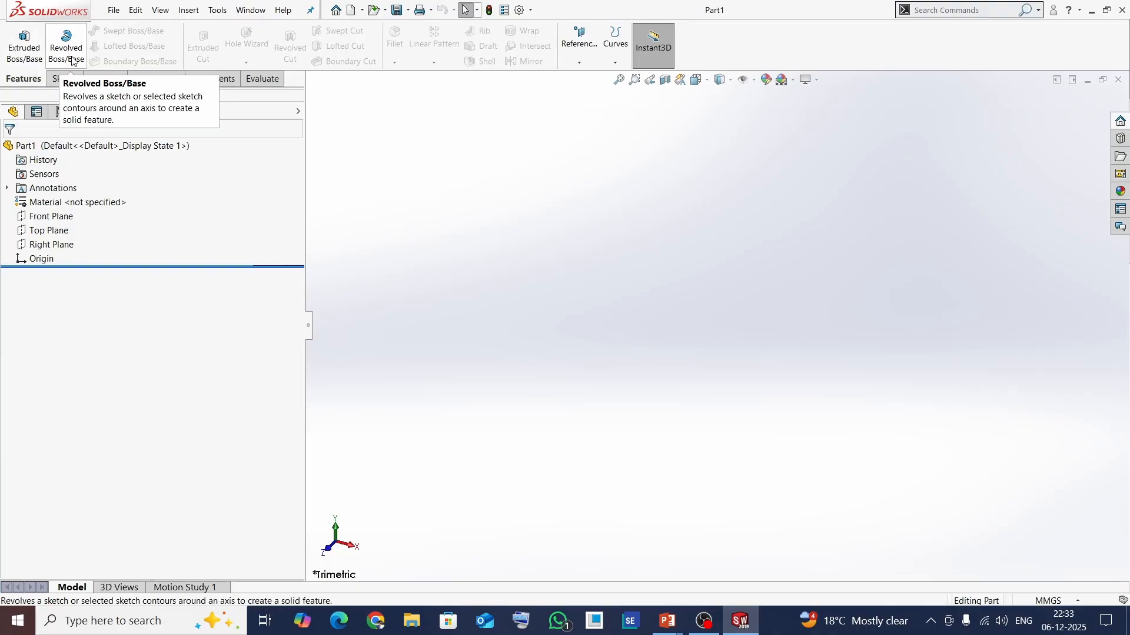
{"action": "left_click", "coordinate": [66, 80]}
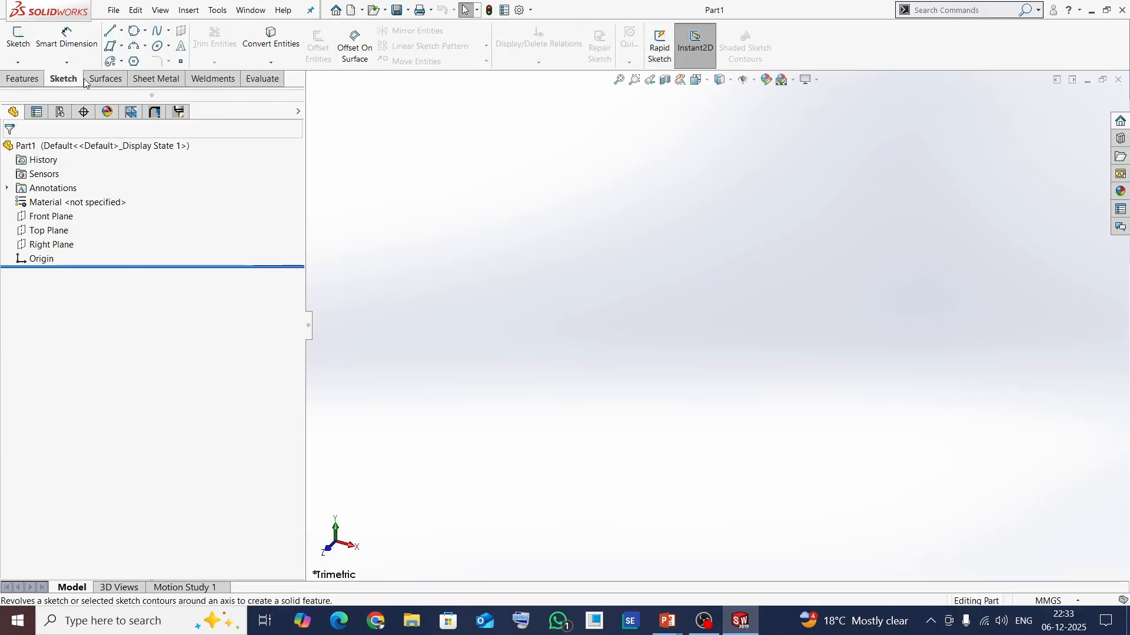
{"action": "left_click", "coordinate": [98, 81]}
{"action": "left_click", "coordinate": [149, 82]}
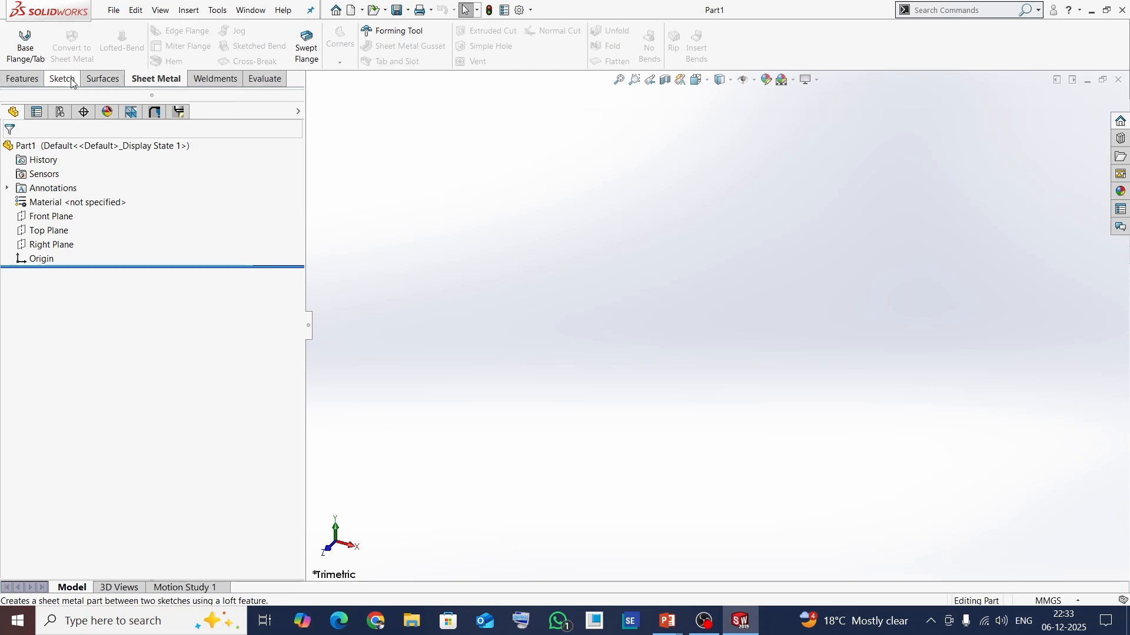
{"action": "left_click", "coordinate": [27, 79]}
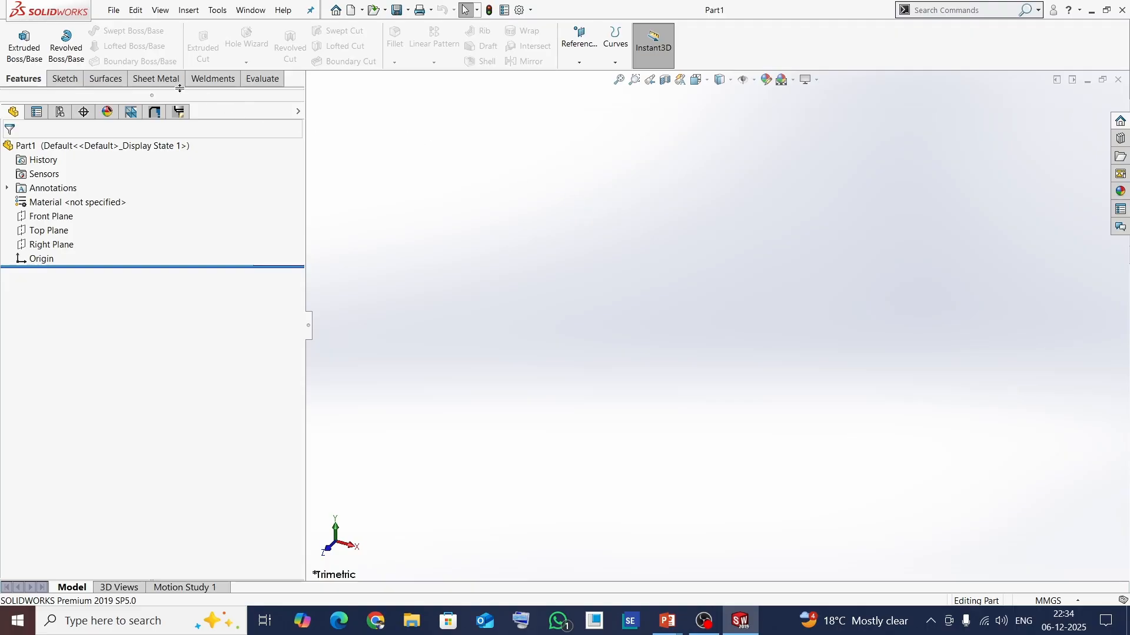
{"action": "left_click", "coordinate": [73, 83]}
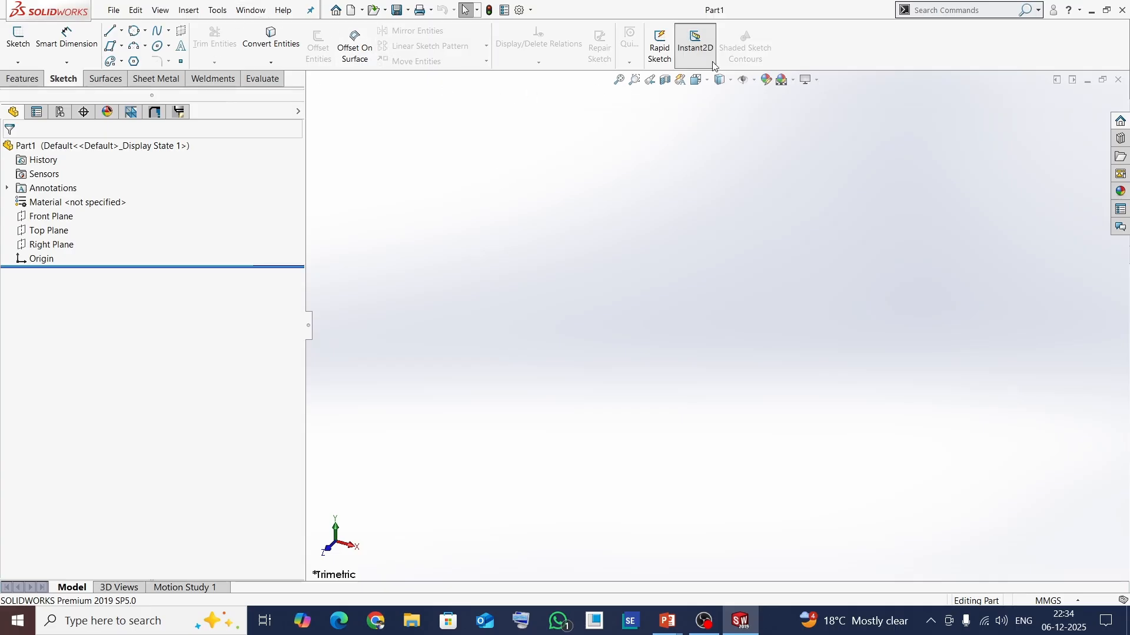
{"action": "left_click", "coordinate": [109, 80]}
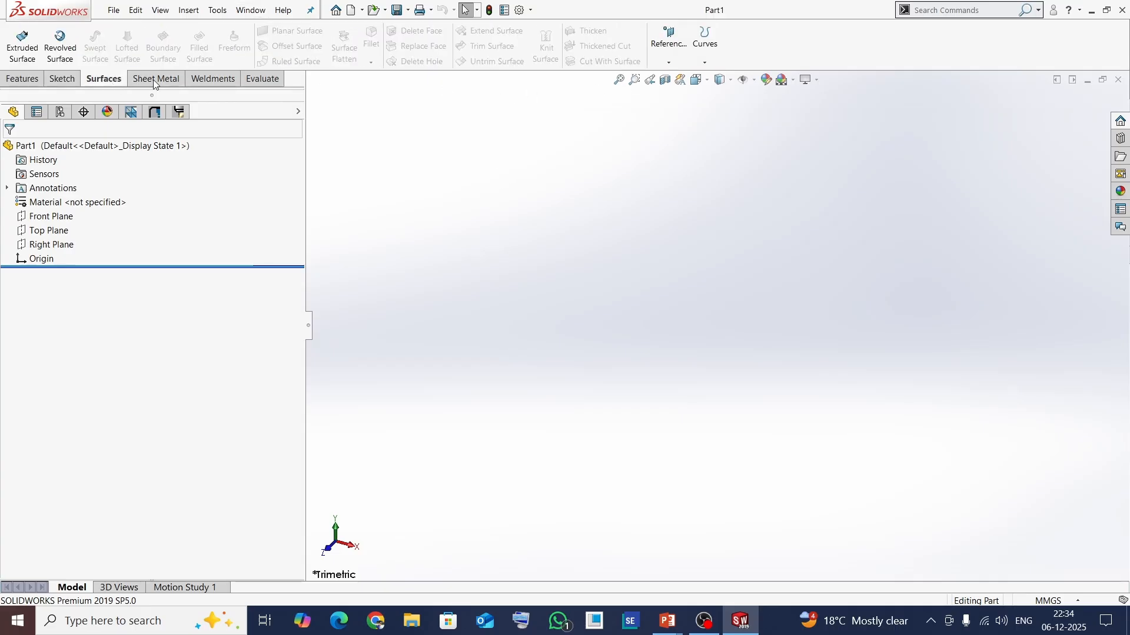
{"action": "left_click", "coordinate": [160, 84]}
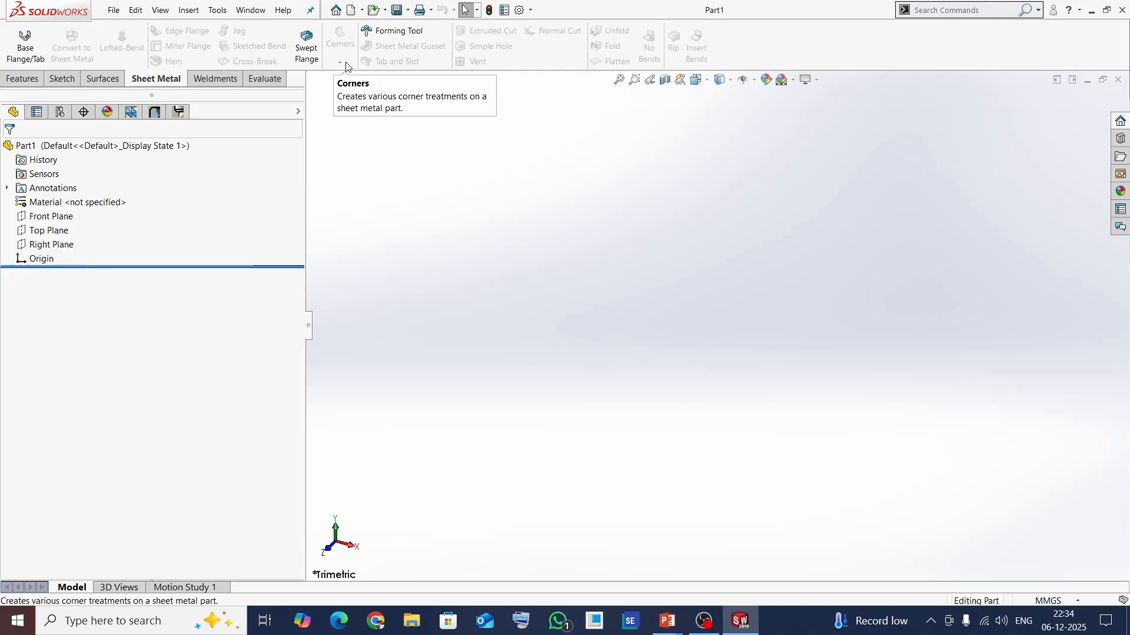
{"action": "left_click", "coordinate": [264, 81]}
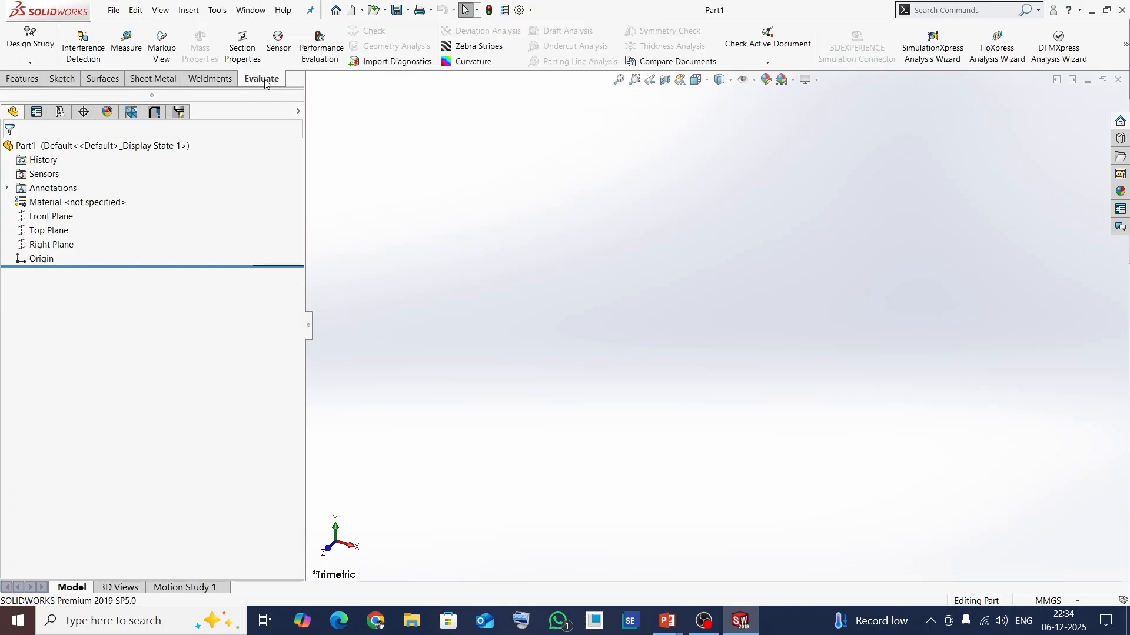
- Hide the Surfaces command set from the CommandManager, restore it and display its tools
{"action": "right_click", "coordinate": [158, 83]}
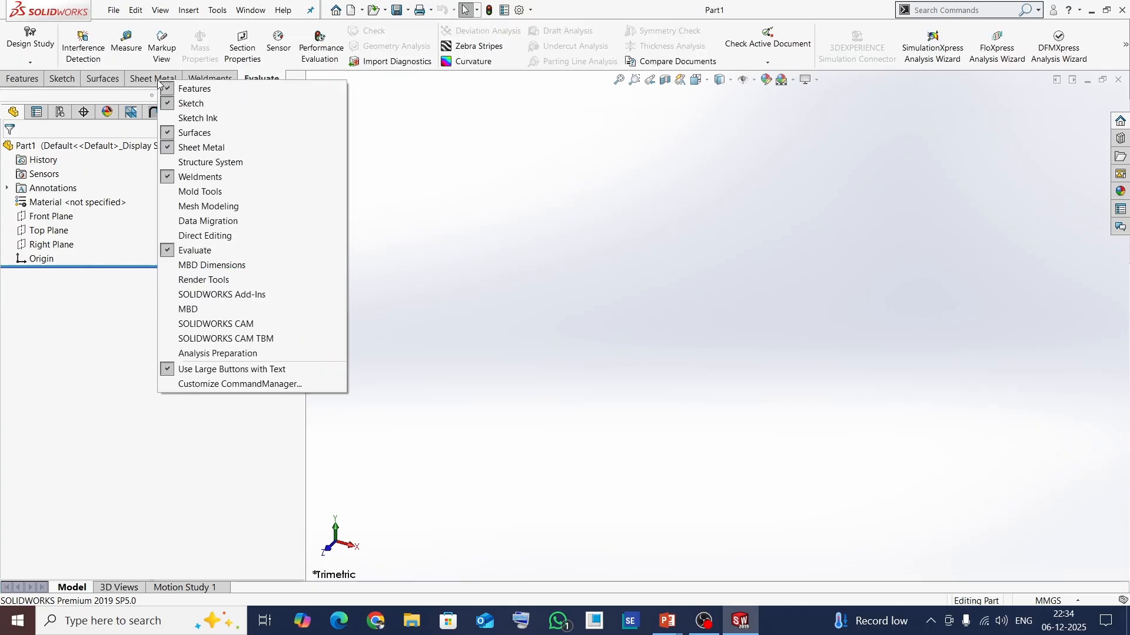
{"action": "left_click", "coordinate": [169, 135]}
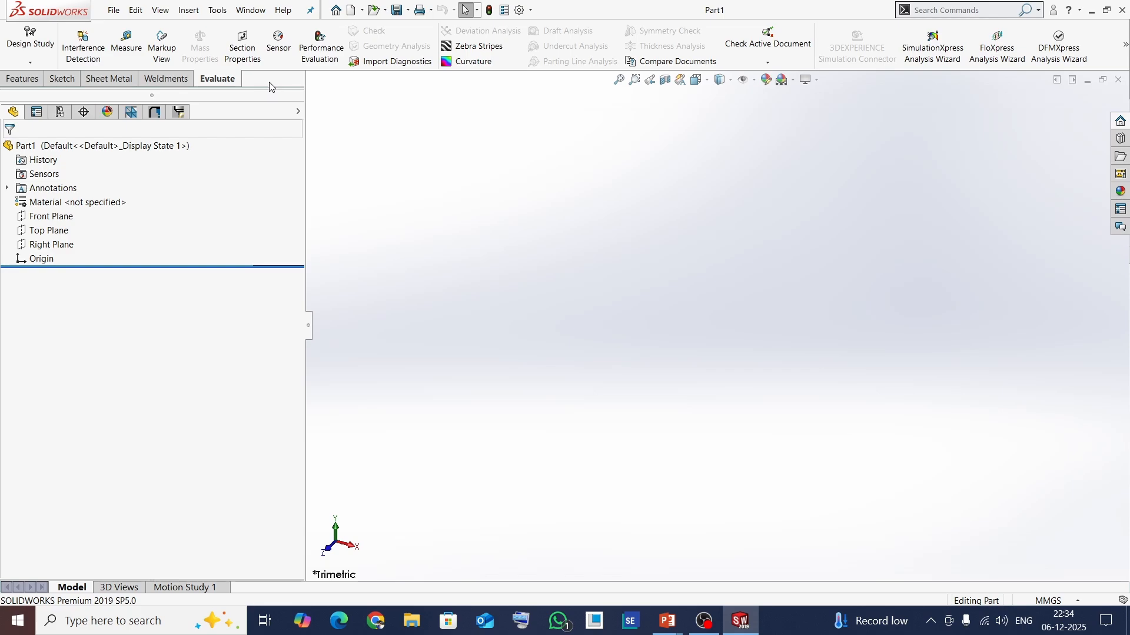
{"action": "right_click", "coordinate": [217, 84]}
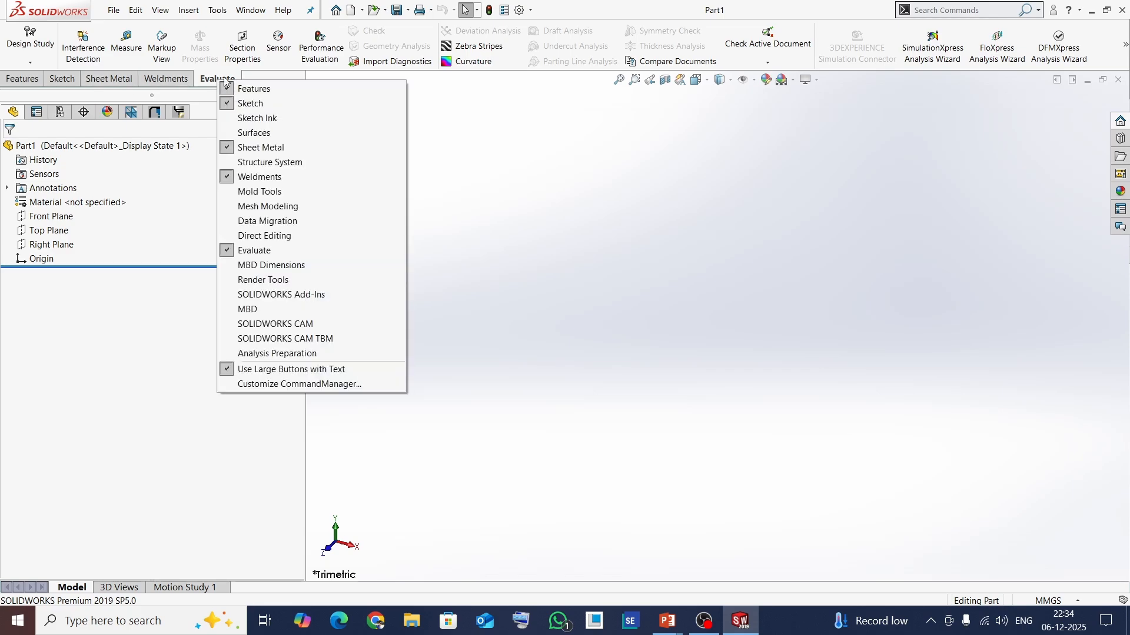
{"action": "left_click", "coordinate": [227, 136]}
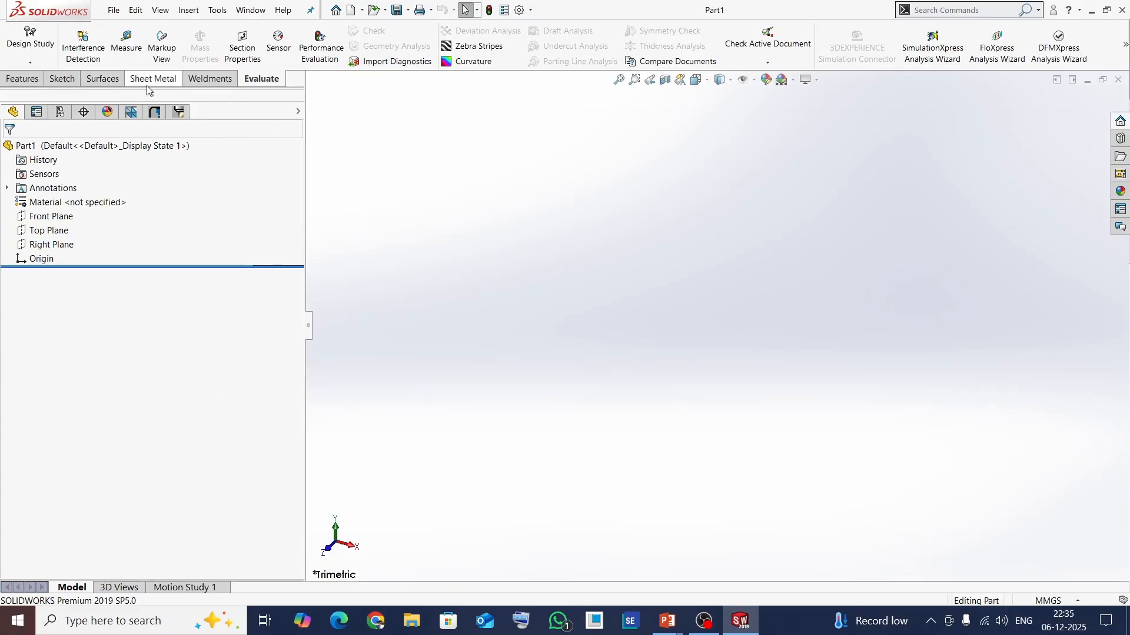
{"action": "left_click", "coordinate": [104, 82]}
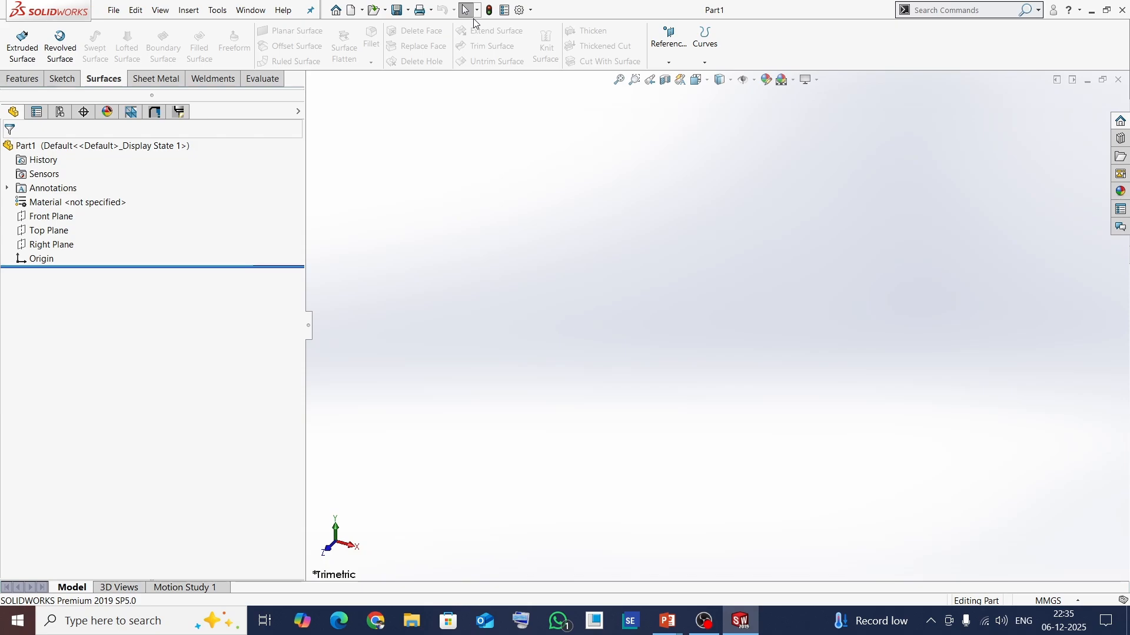
- Switch to the PowerPoint presentation to check the index slide's topics, and return to SOLIDWORKS
{"action": "key", "text": "alt+Tab"}
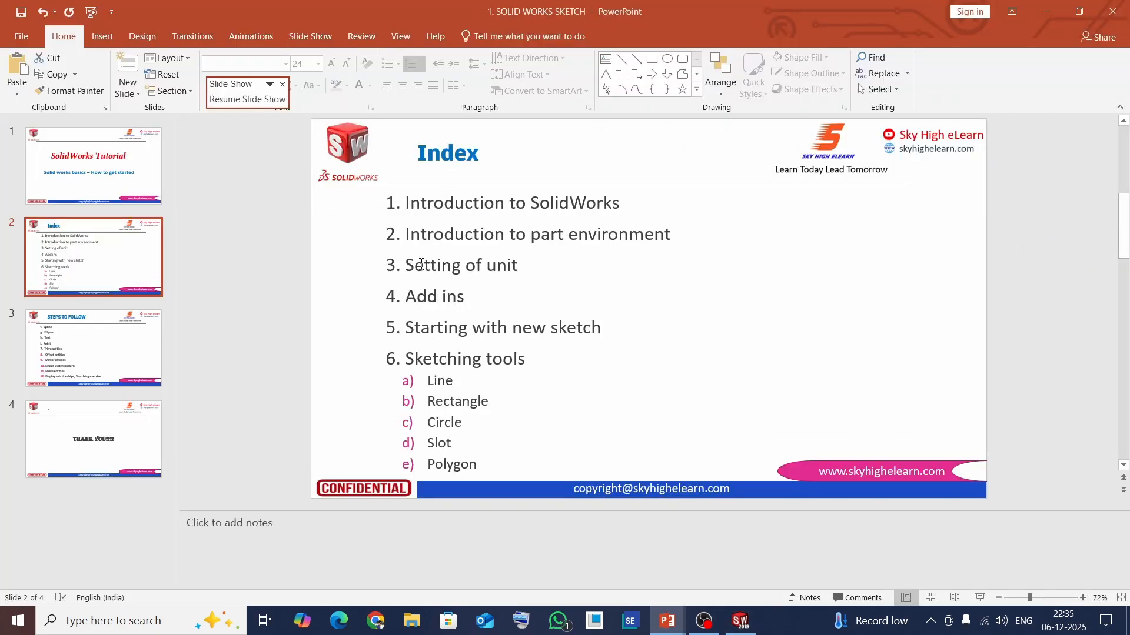
{"action": "key", "text": "alt+Tab"}
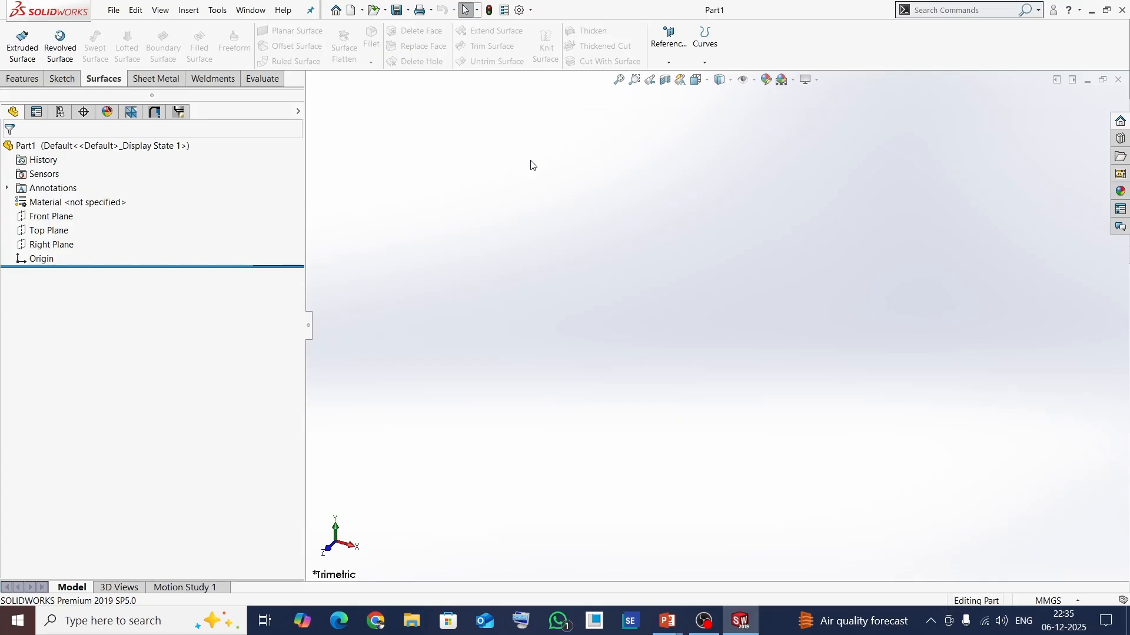
- Set the part's document unit system to IPS (inch, pound, second) and apply it
{"action": "left_click", "coordinate": [531, 10]}
{"action": "left_click", "coordinate": [544, 28]}
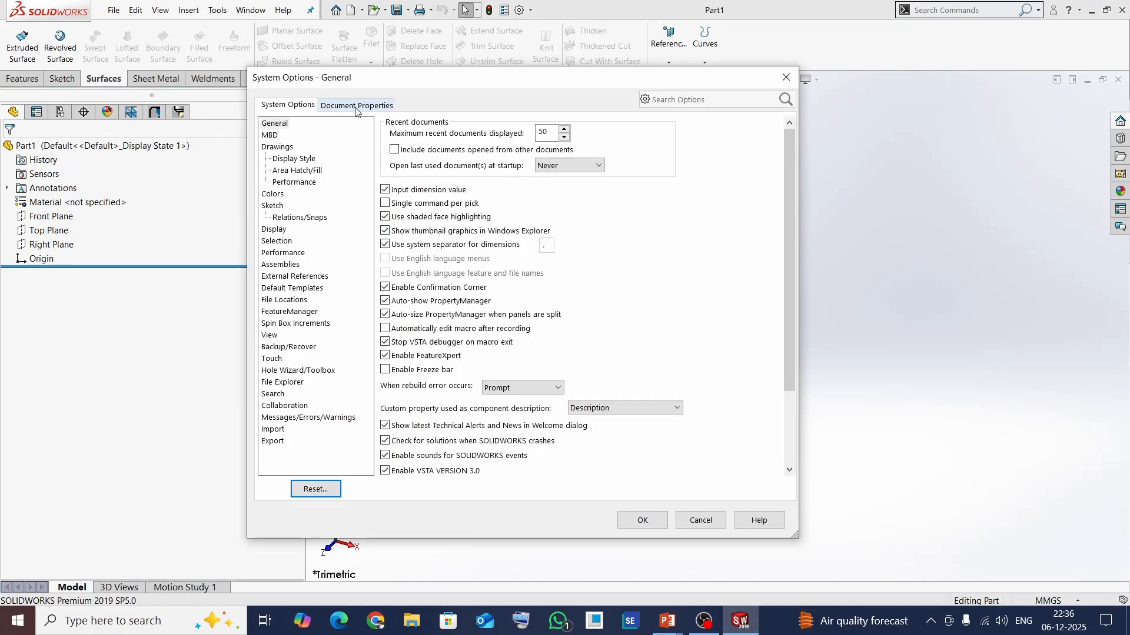
{"action": "left_click", "coordinate": [356, 107]}
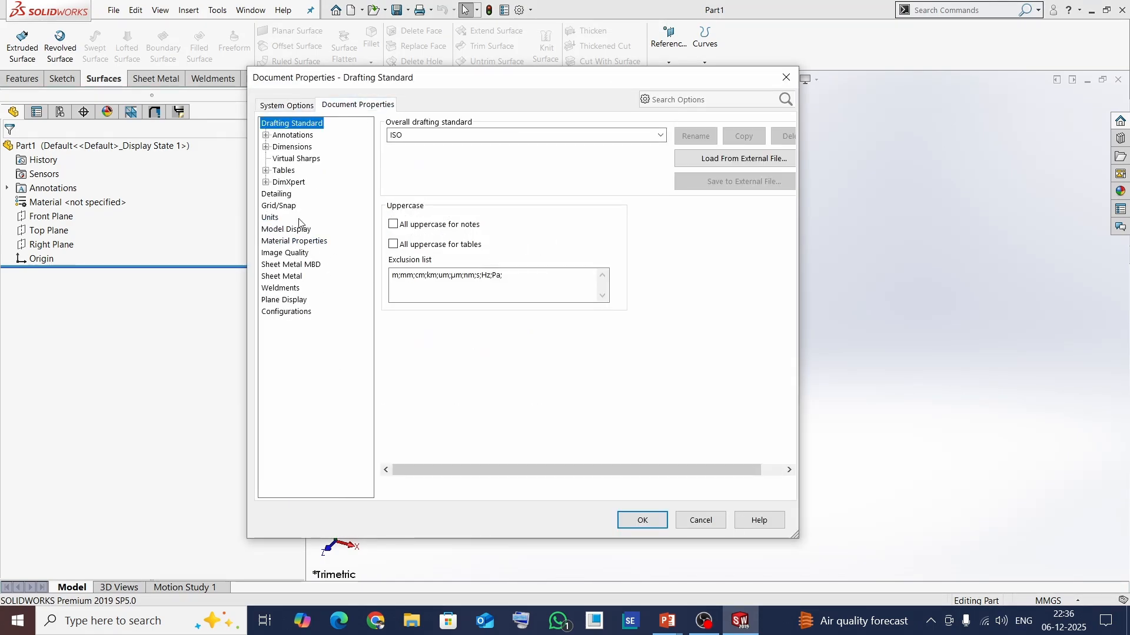
{"action": "left_click", "coordinate": [270, 218]}
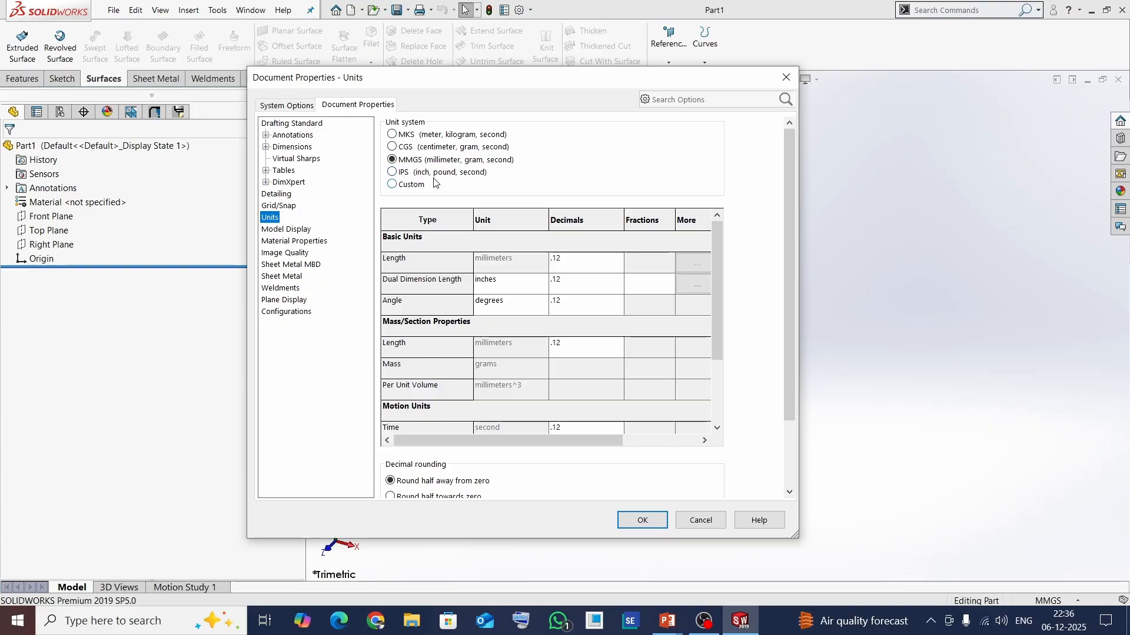
{"action": "left_click", "coordinate": [392, 172]}
{"action": "left_click", "coordinate": [643, 520]}
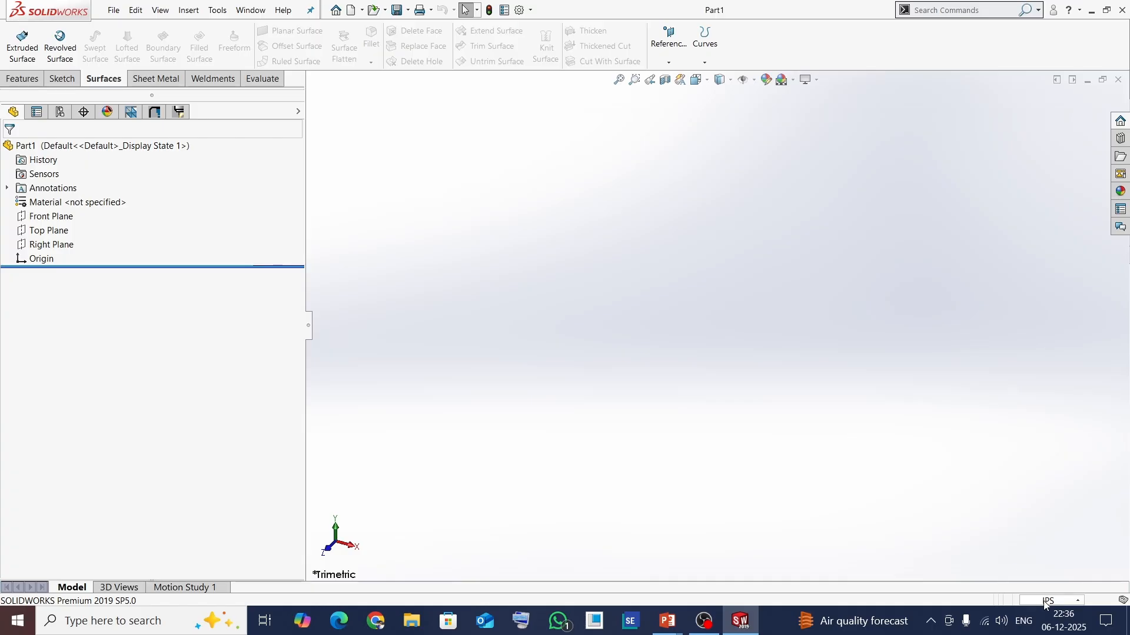
- Set the part's unit system to MMGS (millimeter, gram, second)
{"action": "left_click", "coordinate": [1080, 603]}
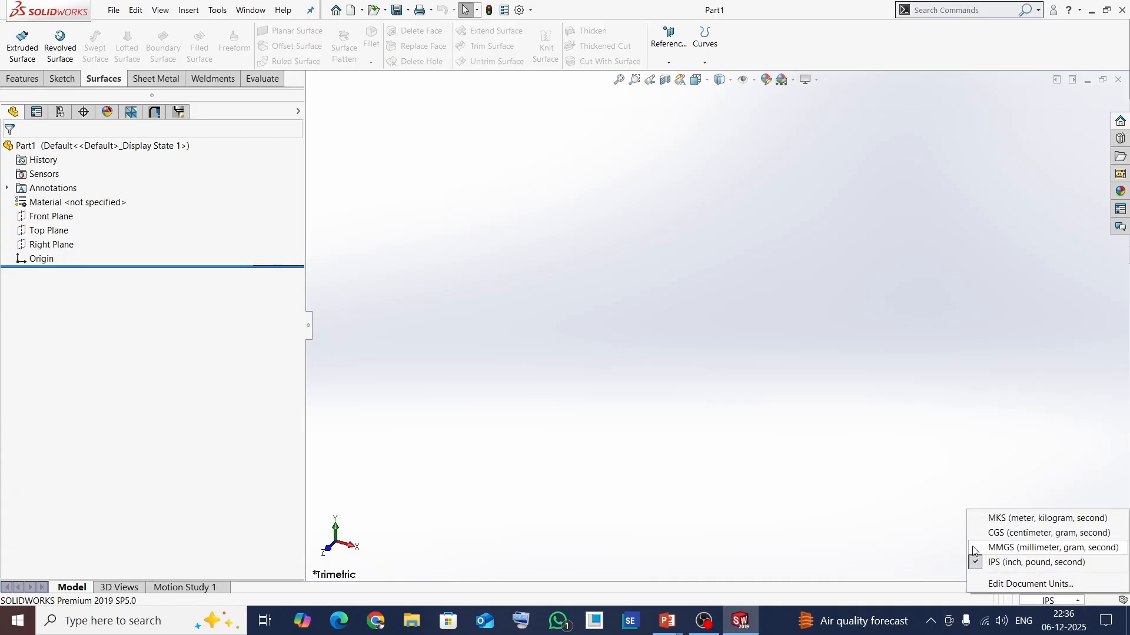
{"action": "left_click", "coordinate": [975, 548]}
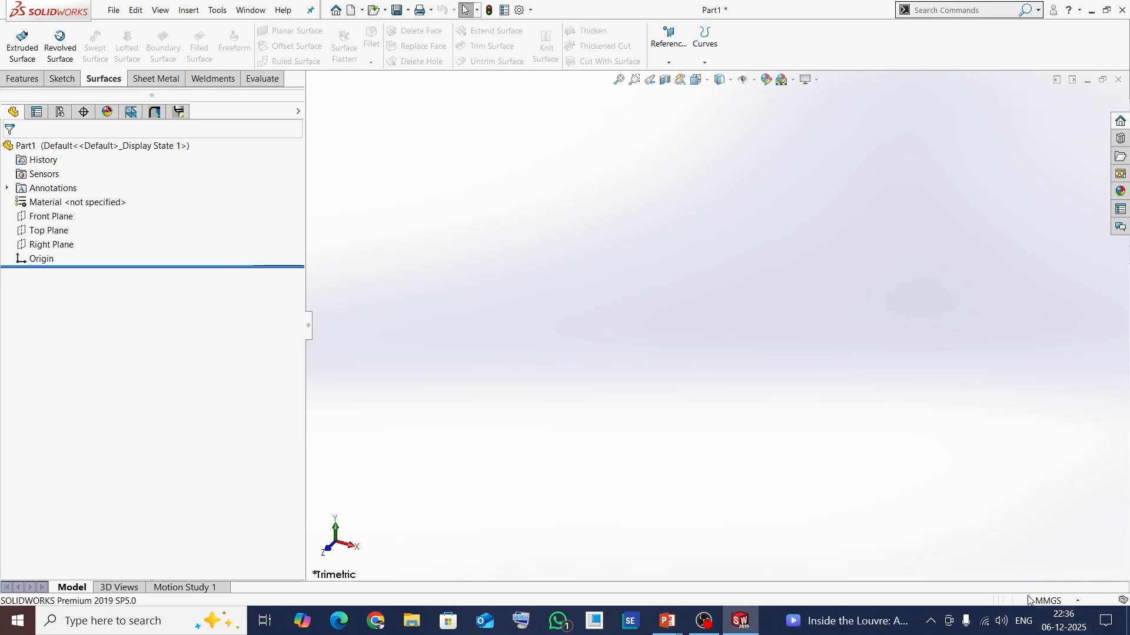
- In the document's unit properties, choose a custom unit system and set the basic length unit to meters
{"action": "left_click", "coordinate": [1075, 601]}
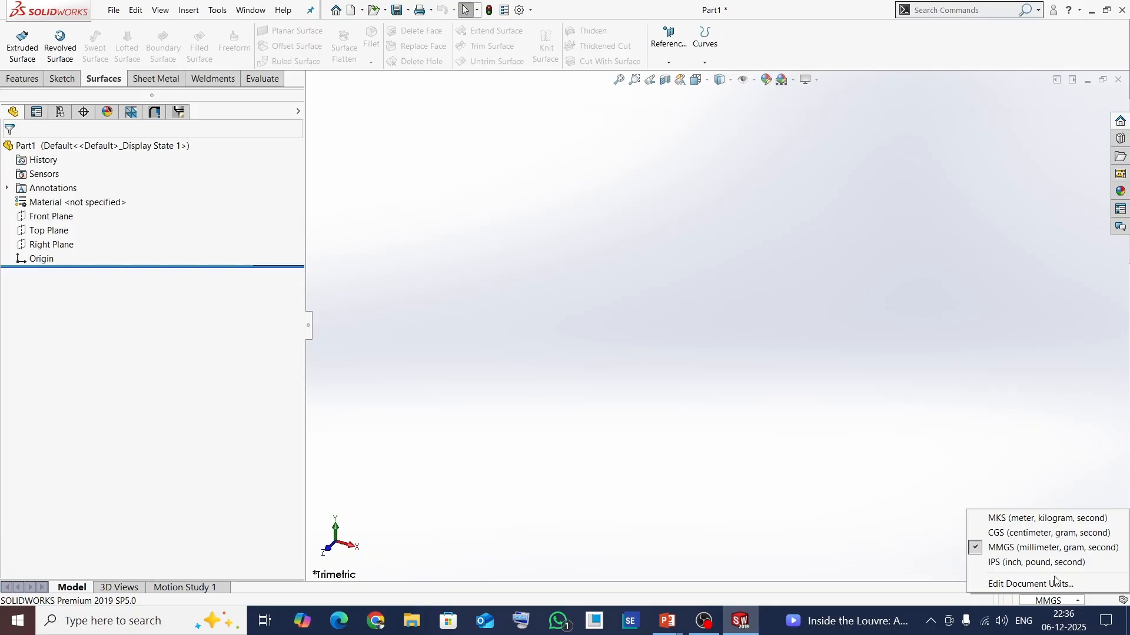
{"action": "left_click", "coordinate": [1023, 584]}
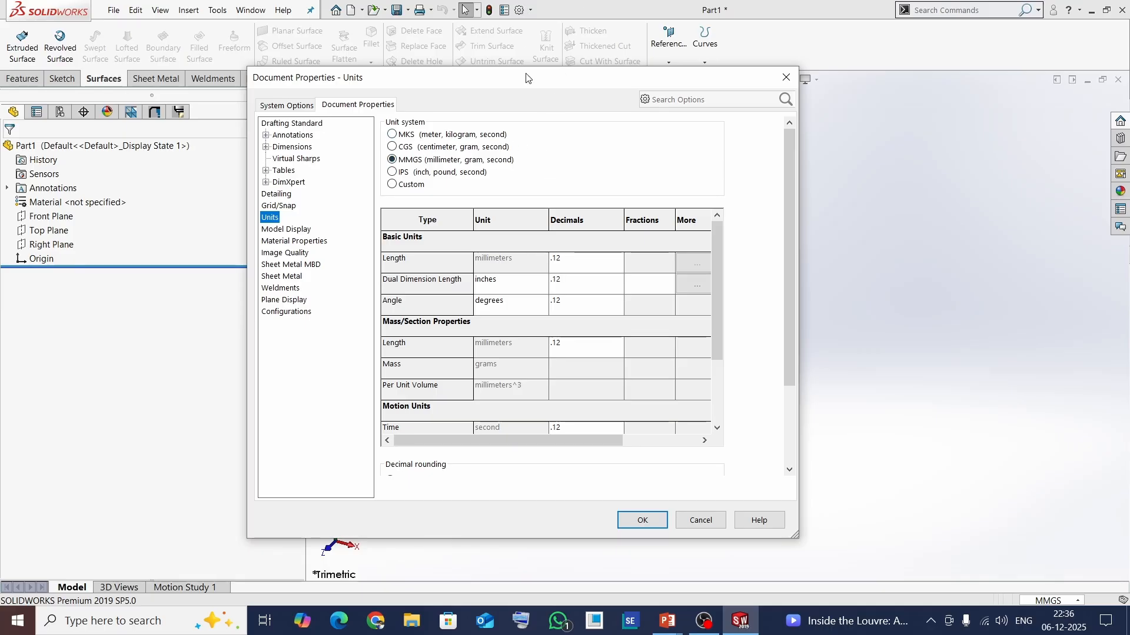
{"action": "left_click", "coordinate": [392, 185]}
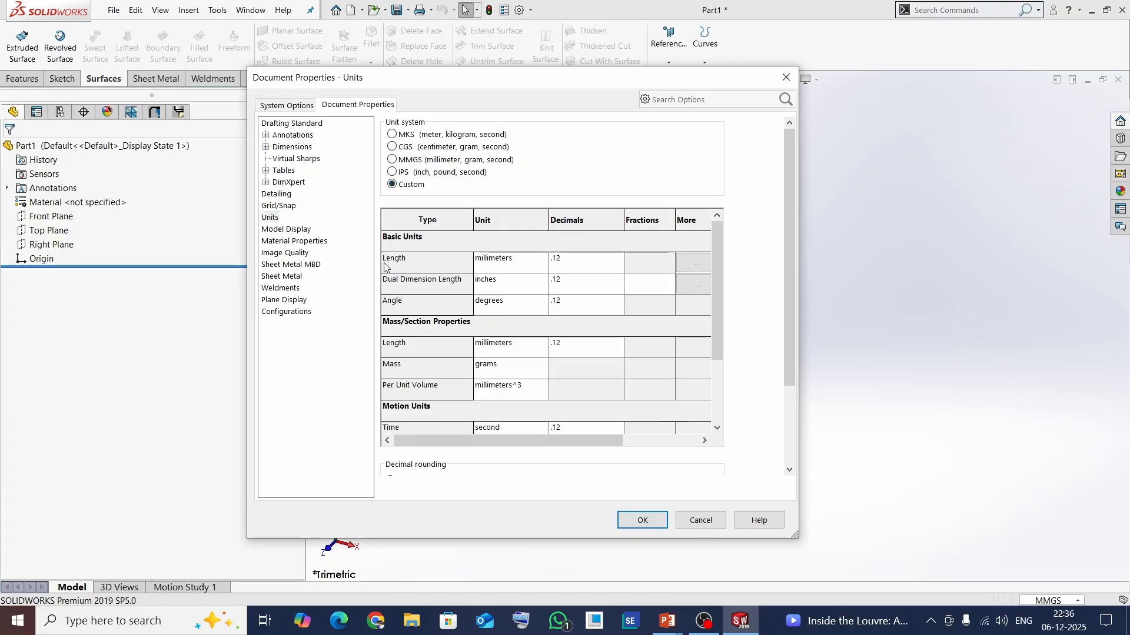
{"action": "left_click", "coordinate": [522, 262]}
{"action": "left_click", "coordinate": [543, 260]}
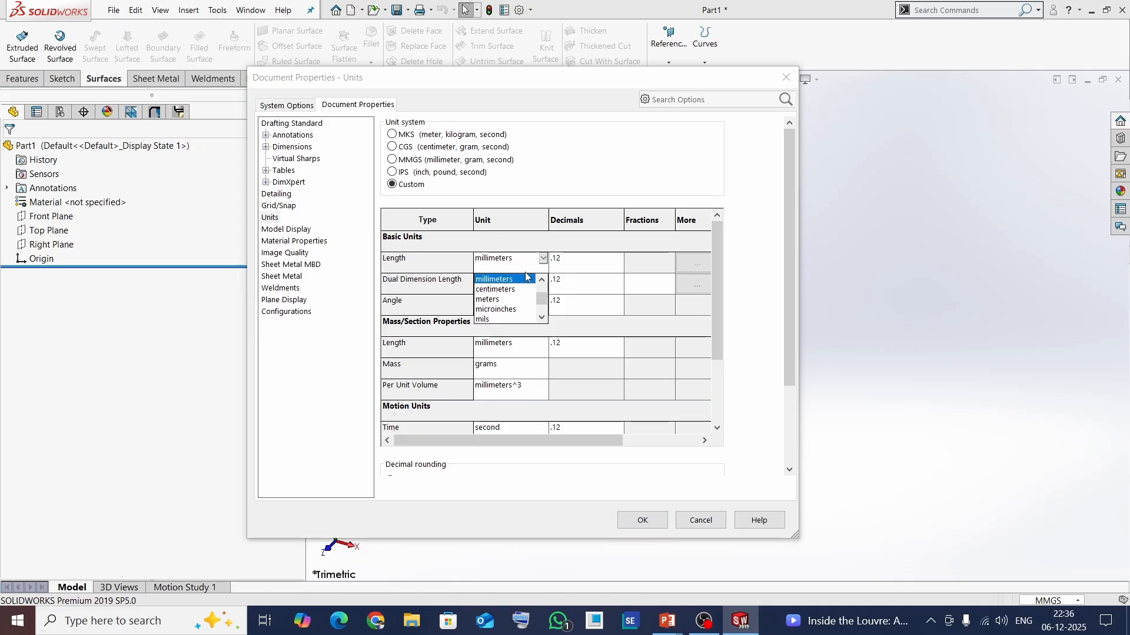
{"action": "left_click", "coordinate": [489, 299]}
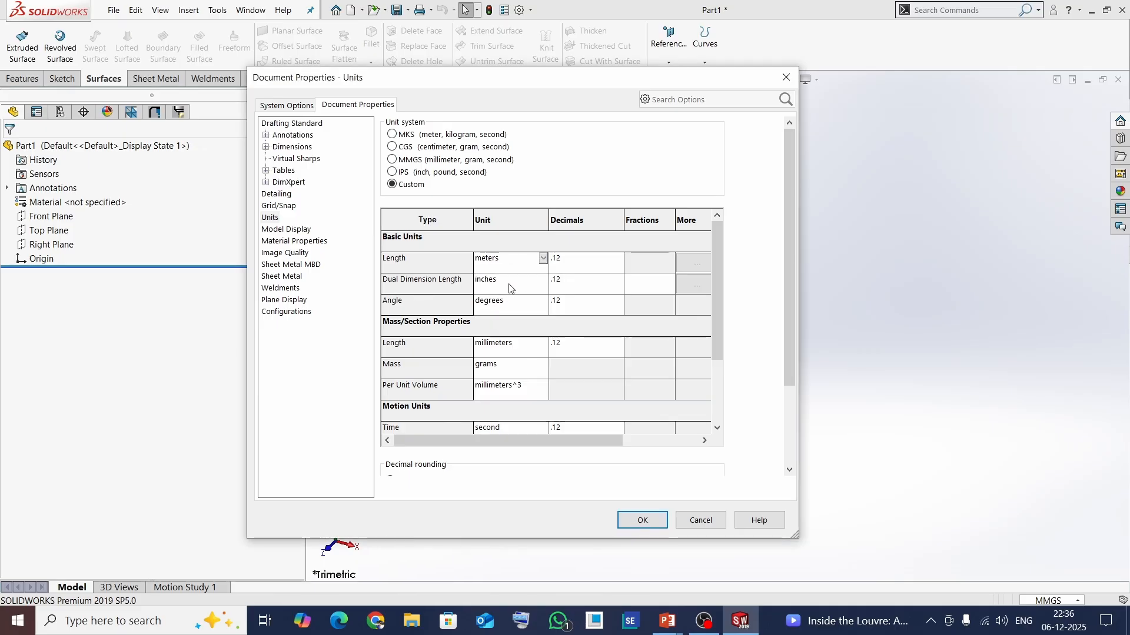
{"action": "left_click", "coordinate": [565, 260]}
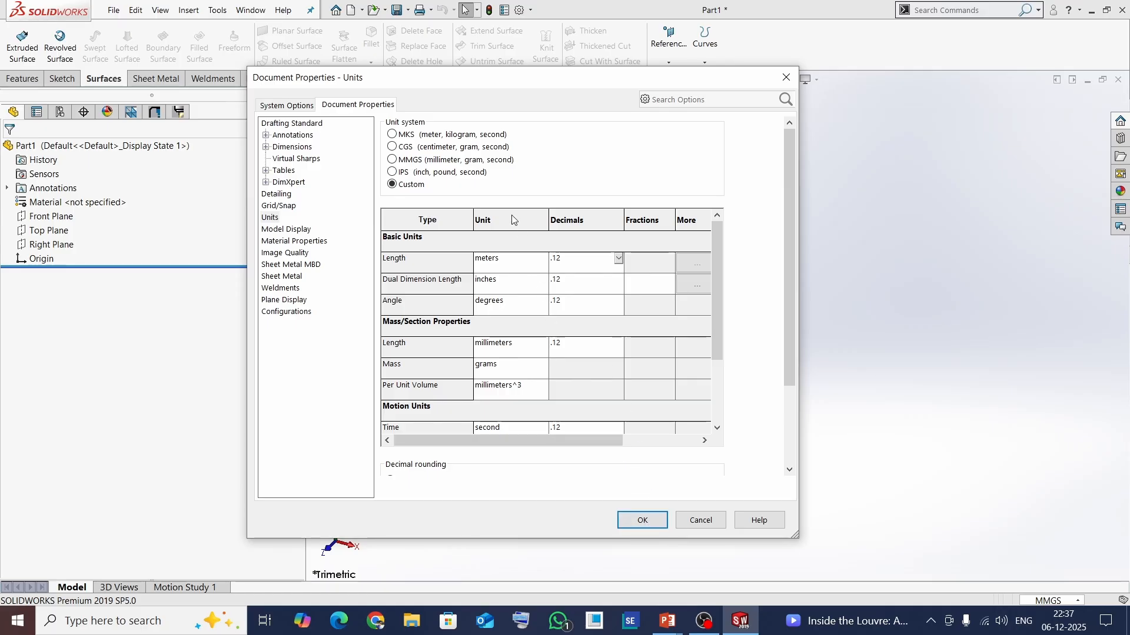
- Return the document's unit system to MMGS (millimeter, gram, second) and apply it
{"action": "left_click", "coordinate": [393, 160]}
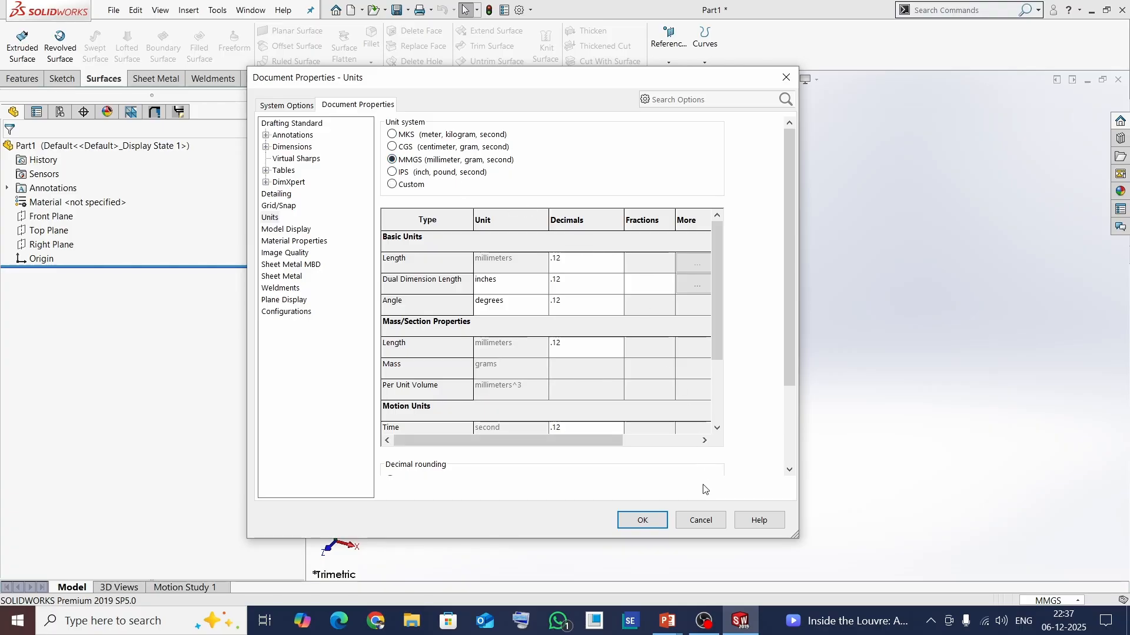
{"action": "left_click", "coordinate": [643, 521]}
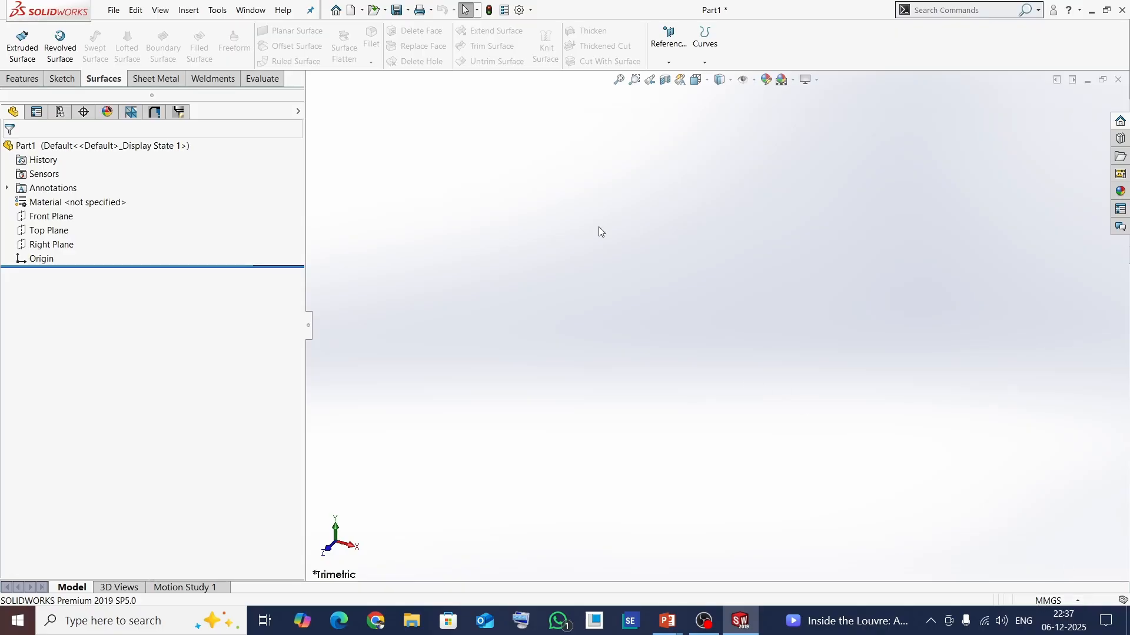
- Switch to PowerPoint to check the next topic on the index slide, and return to SOLIDWORKS
{"action": "key", "text": "alt+Tab"}
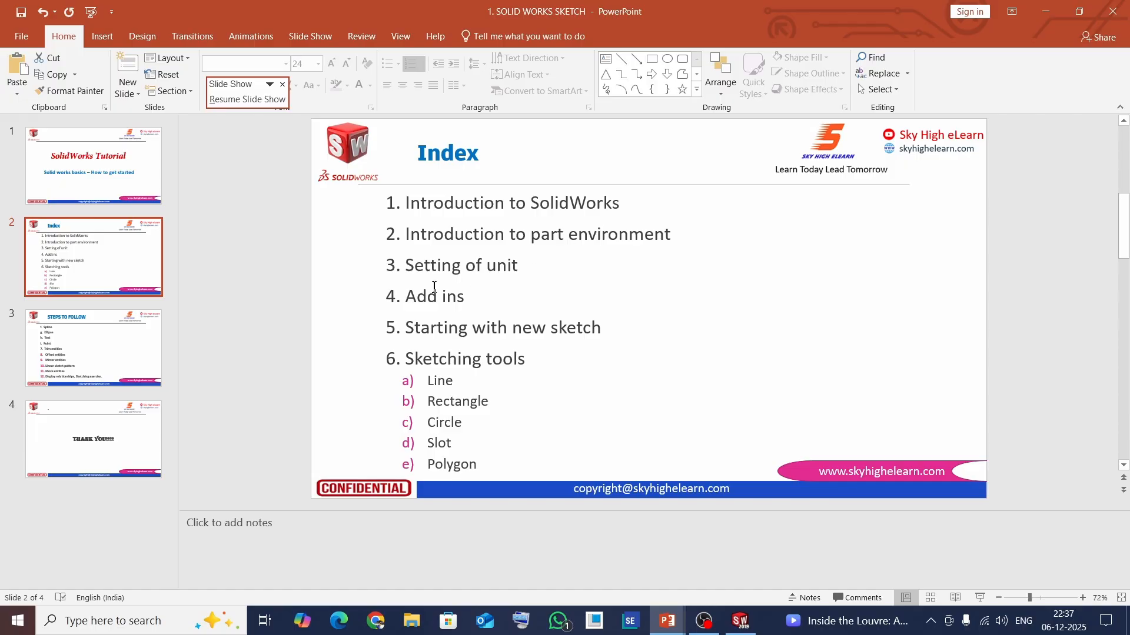
{"action": "key", "text": "alt+Tab"}
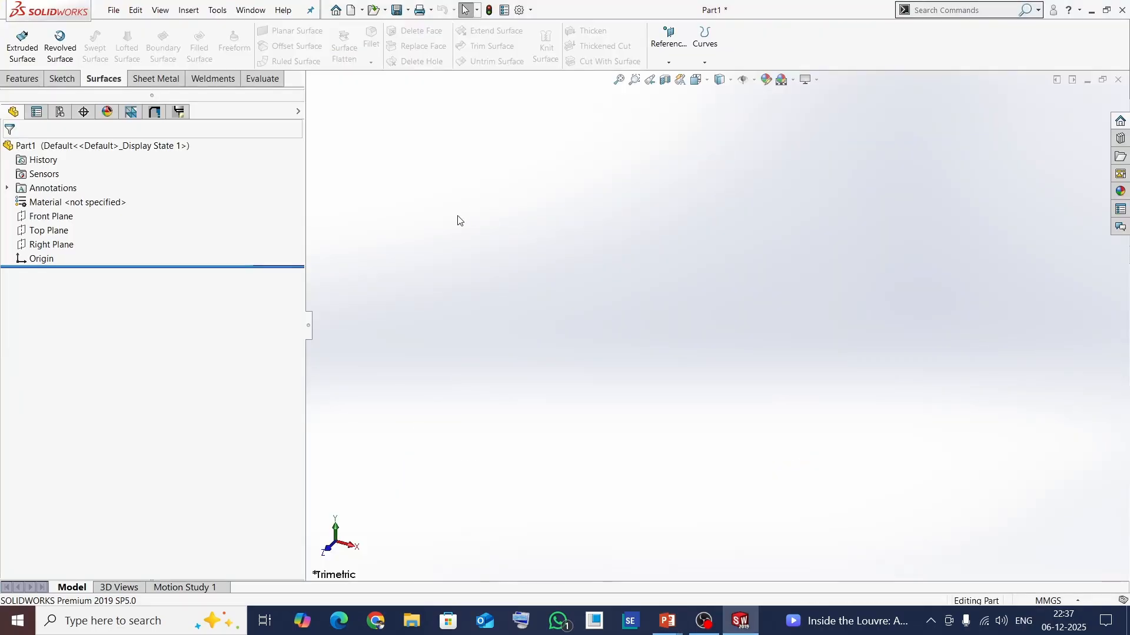
- Activate the SOLIDWORKS Simulation add-in and look through the commands it adds
{"action": "left_click", "coordinate": [531, 11]}
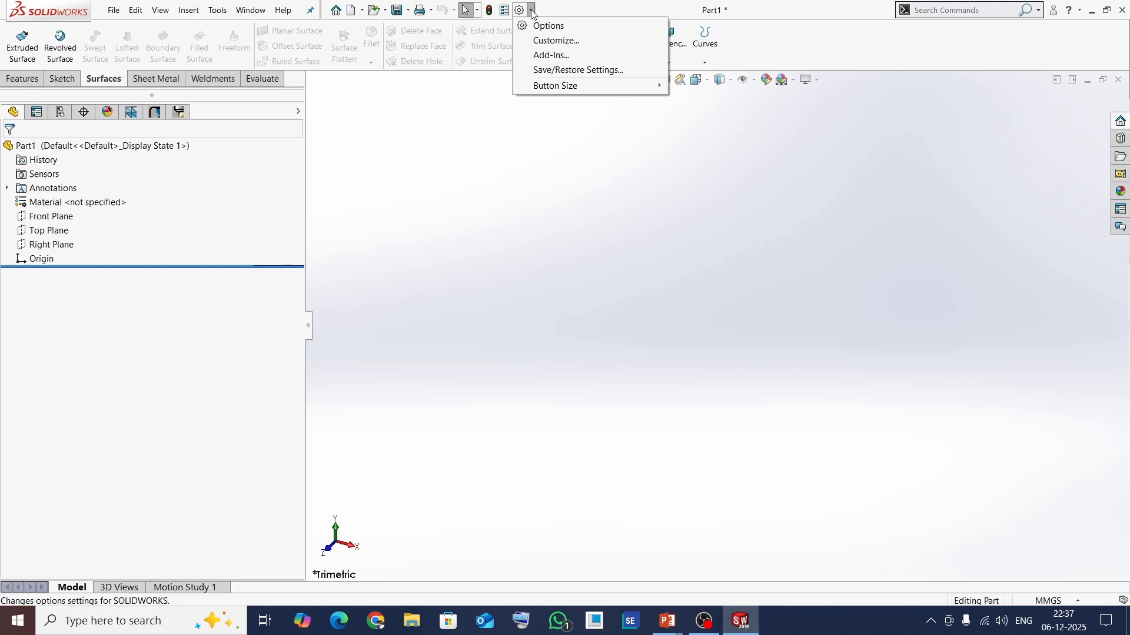
{"action": "left_click", "coordinate": [552, 55]}
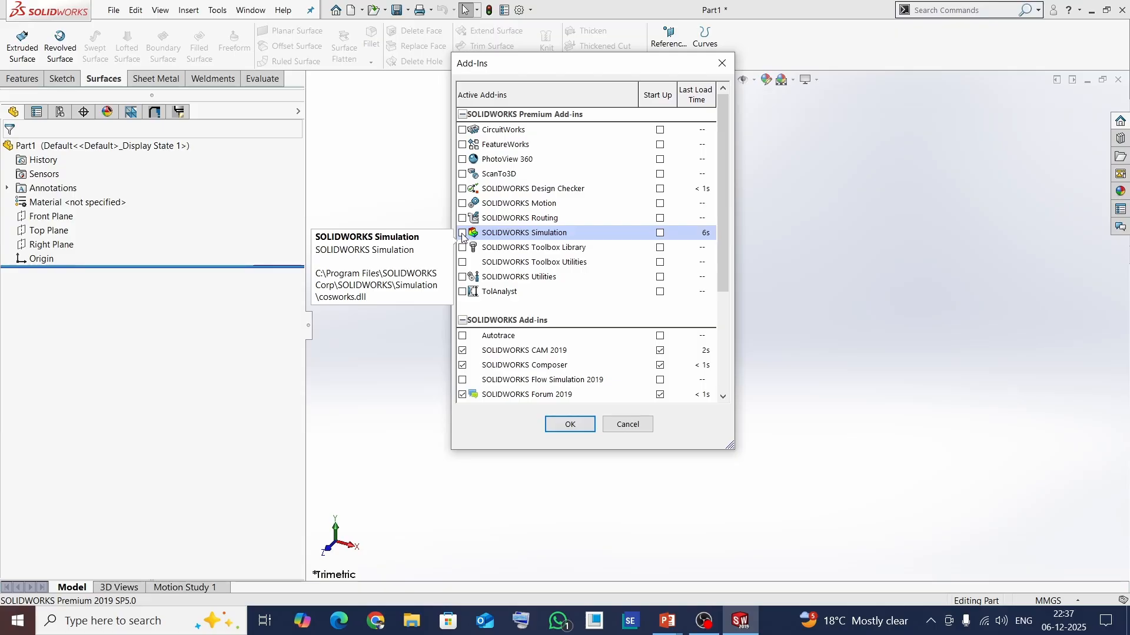
{"action": "left_click", "coordinate": [569, 424]}
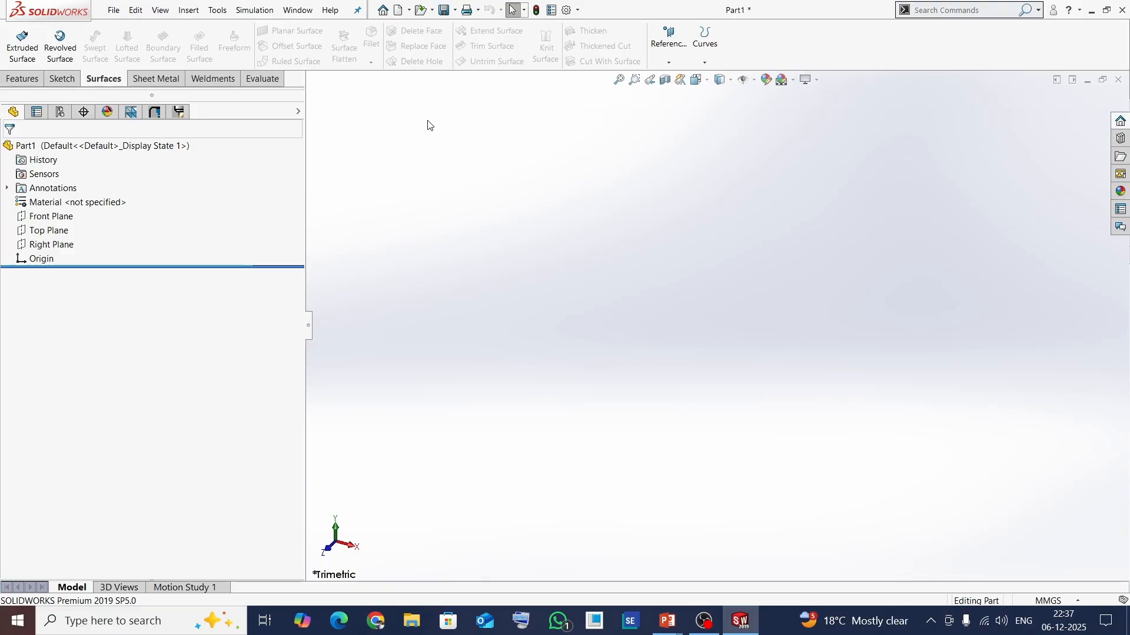
{"action": "left_click", "coordinate": [255, 11]}
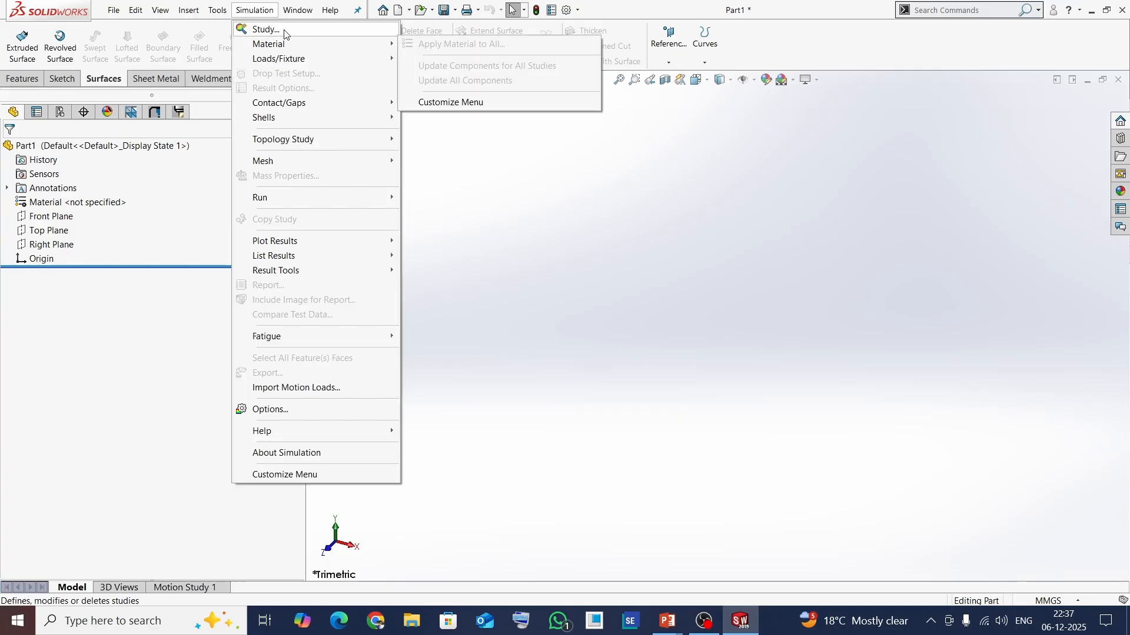
{"action": "left_click", "coordinate": [495, 214]}
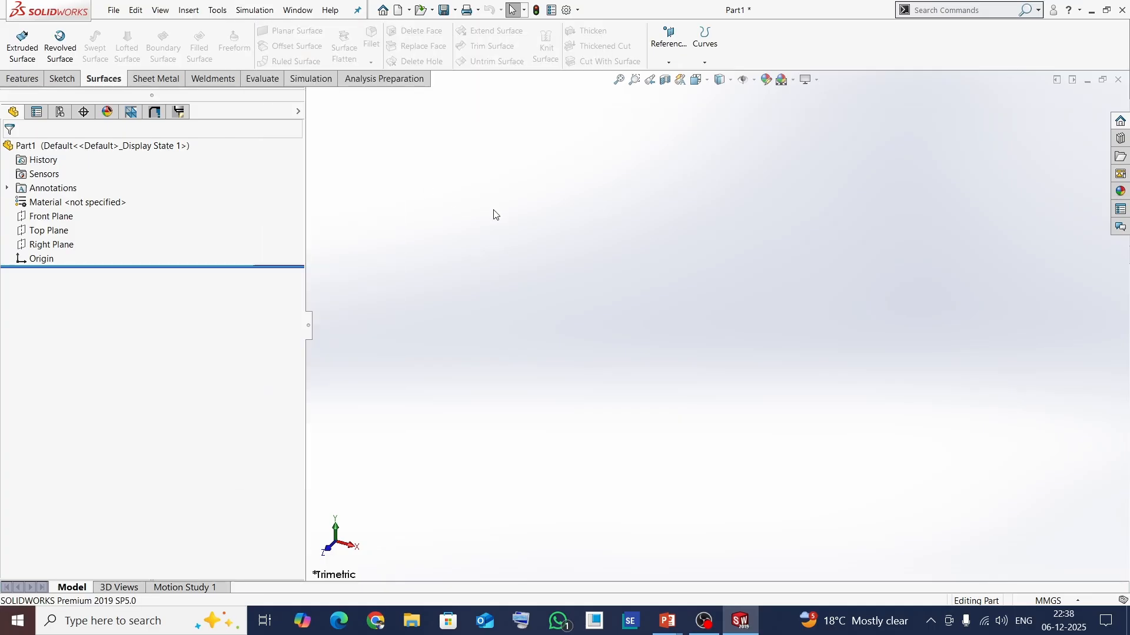
- Reopen the add-ins list to review the SOLIDWORKS Simulation entry, and close the list
{"action": "left_click", "coordinate": [578, 10]}
{"action": "left_click", "coordinate": [598, 56]}
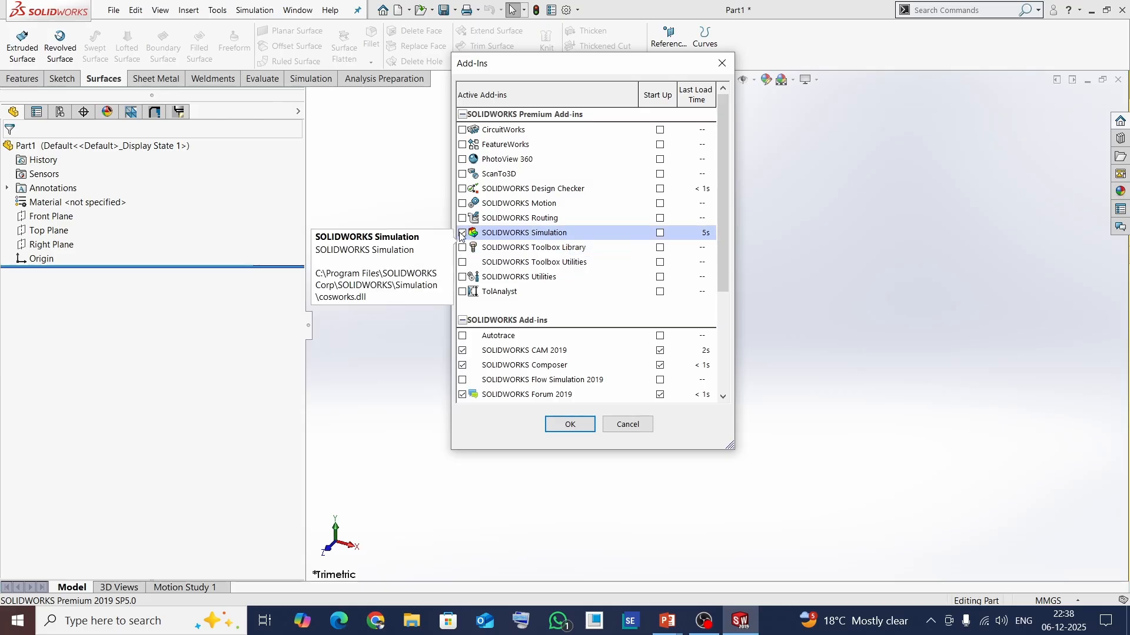
{"action": "left_click", "coordinate": [570, 424]}
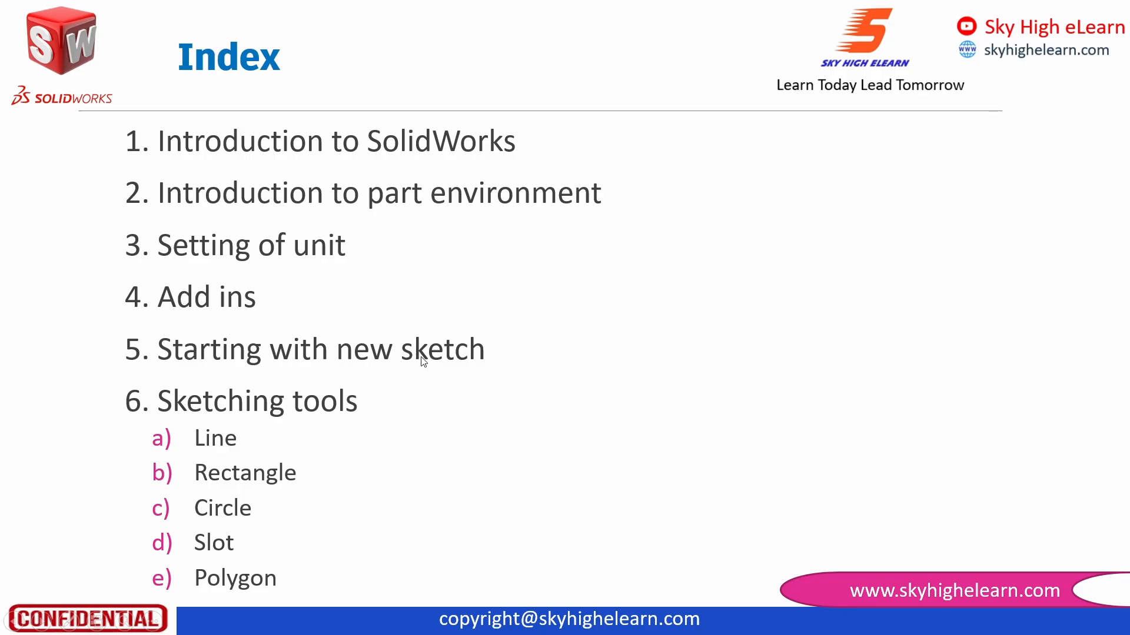
- Switch from the presentation back to SOLIDWORKS and display the sketch tools and available sketch types
{"action": "key", "text": "alt+Tab"}
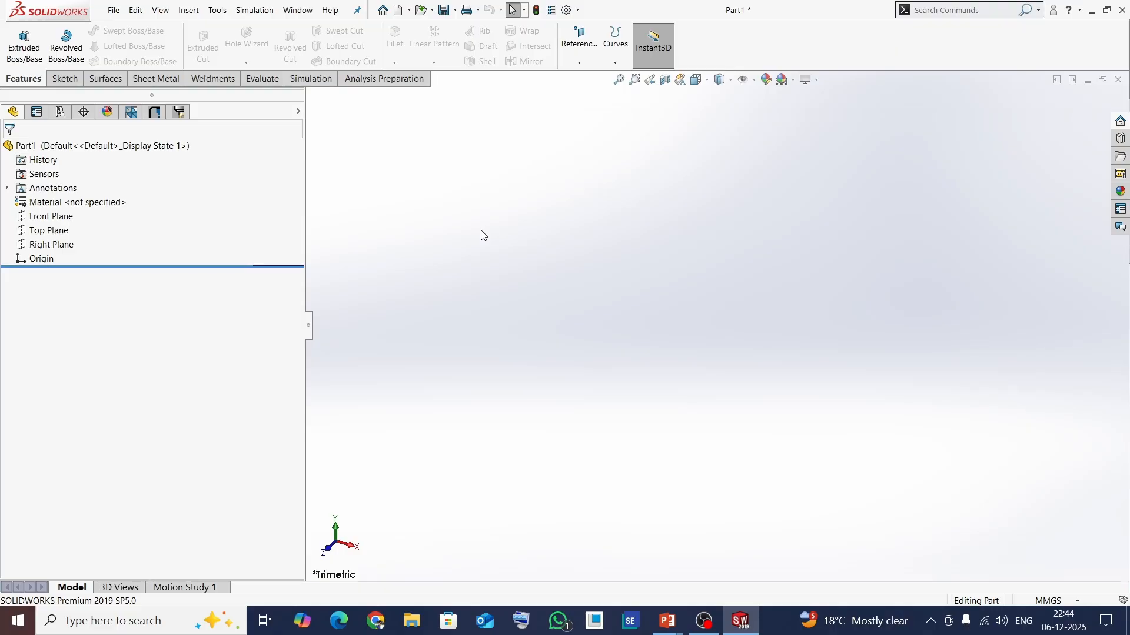
{"action": "left_click", "coordinate": [69, 83]}
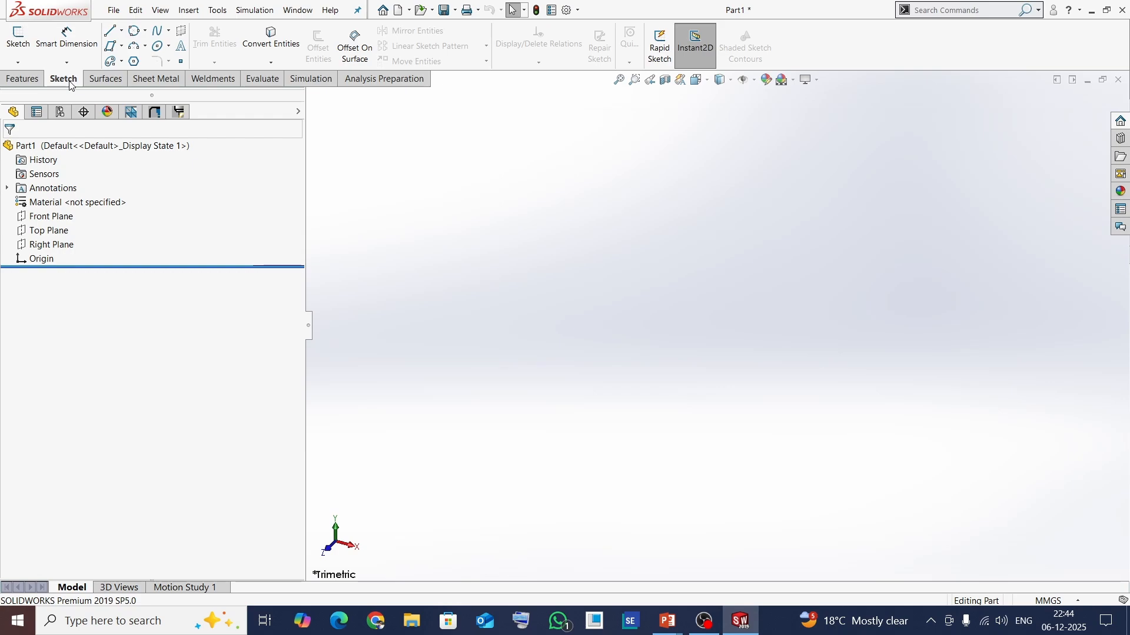
{"action": "left_click", "coordinate": [22, 63]}
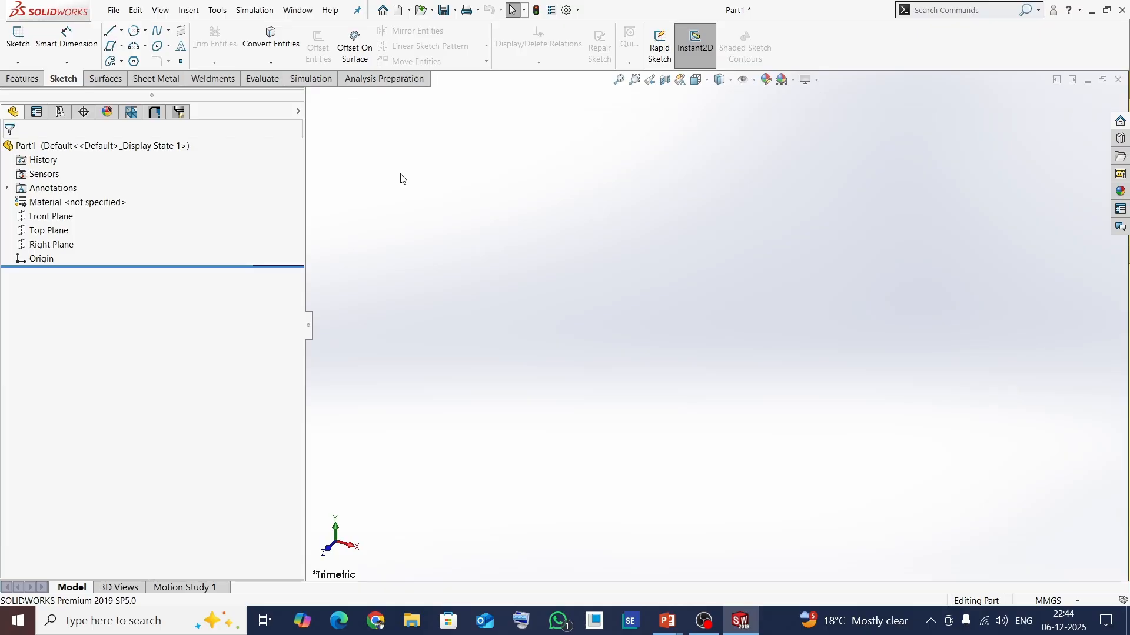
- Highlight the Front, Top and Right planes one after another to examine their orientation, and clear the selection
{"action": "left_click", "coordinate": [59, 218]}
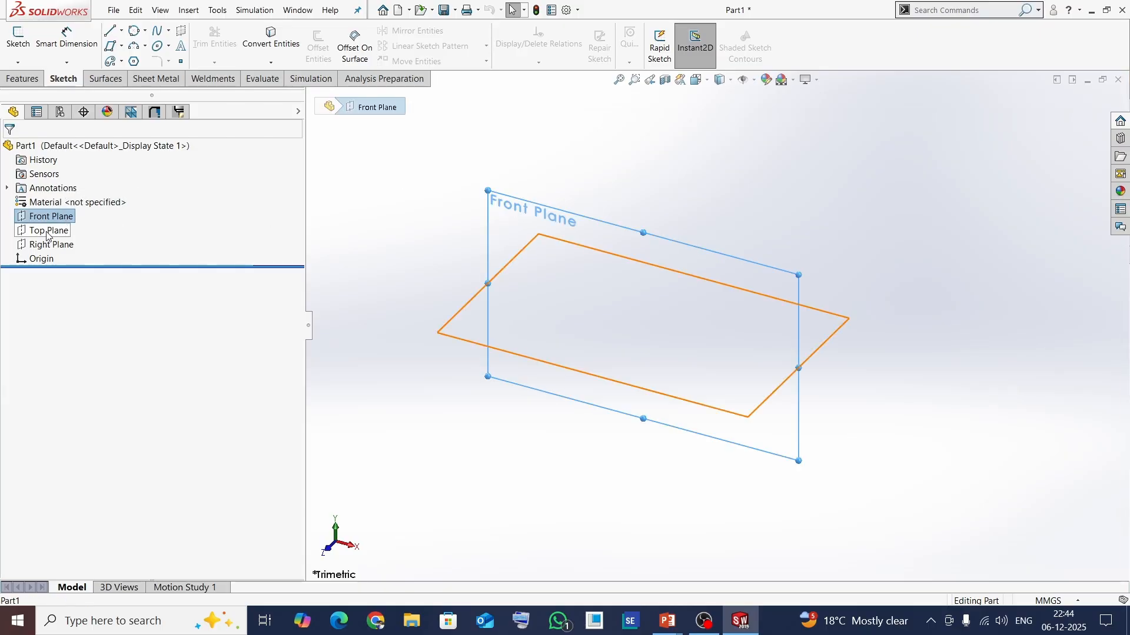
{"action": "left_click", "coordinate": [49, 231]}
{"action": "left_click", "coordinate": [52, 244]}
{"action": "left_click", "coordinate": [380, 250]}
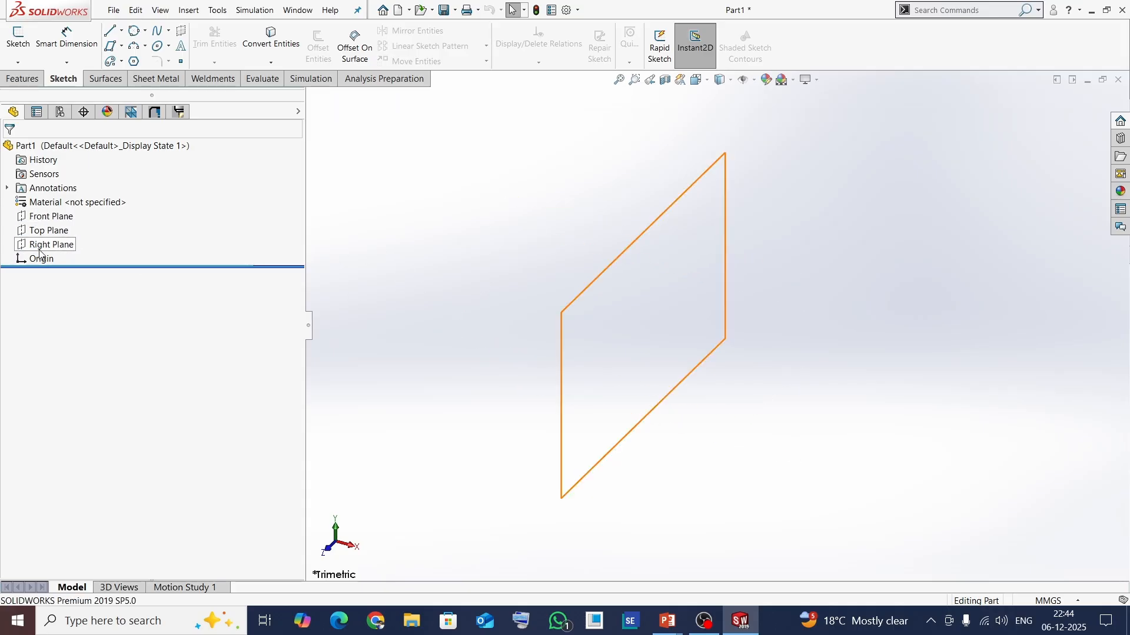
- Show the Front, Top and Right planes together in the model view and highlight the Origin where they intersect
{"action": "left_click", "coordinate": [34, 217]}
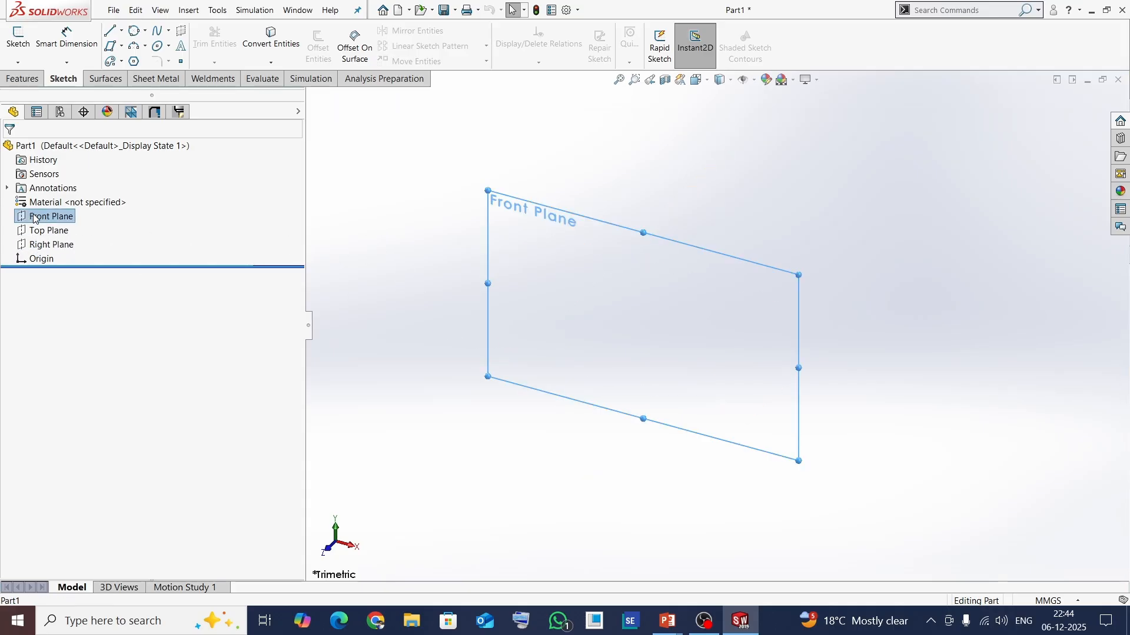
{"action": "left_click", "coordinate": [37, 231], "text": "ctrl"}
{"action": "left_click", "coordinate": [40, 245], "text": "ctrl"}
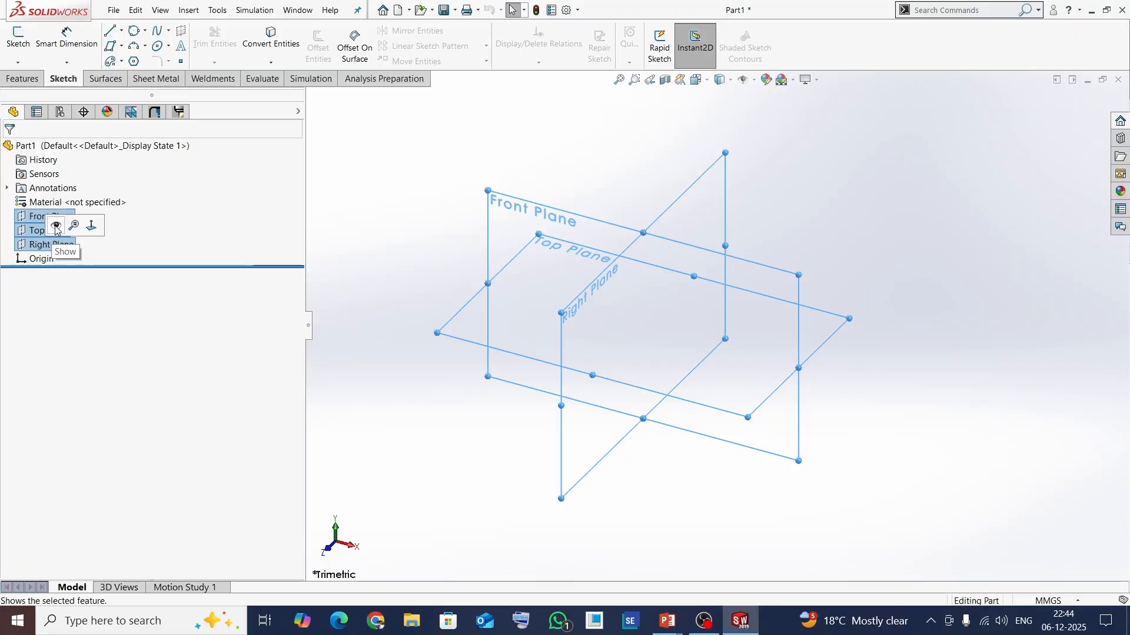
{"action": "left_click", "coordinate": [56, 227]}
{"action": "left_click", "coordinate": [442, 258]}
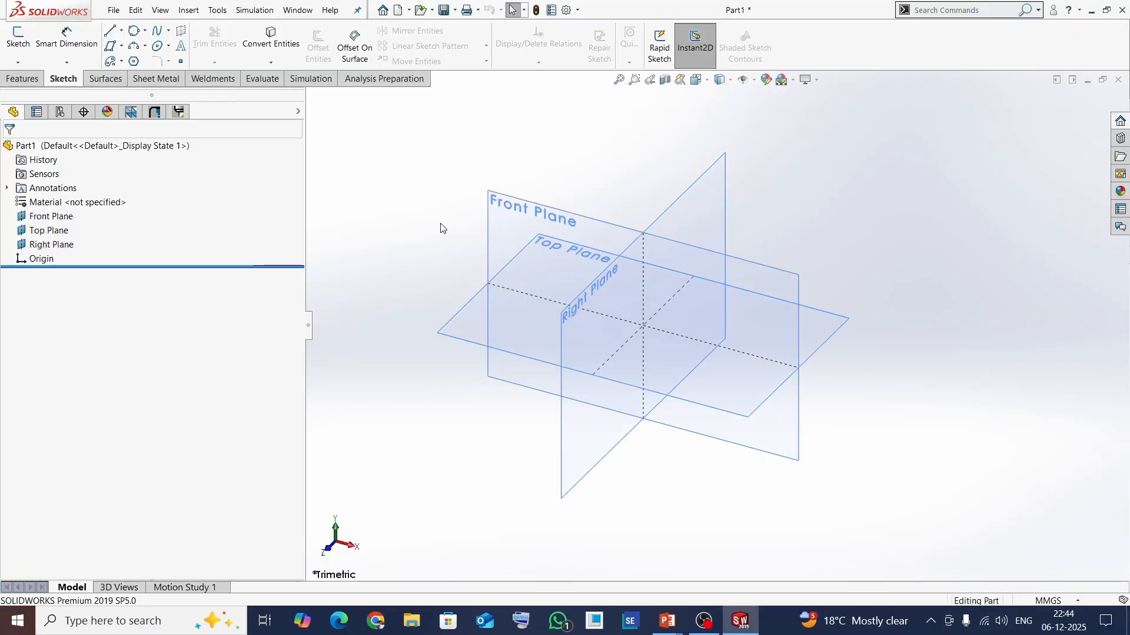
{"action": "left_click", "coordinate": [37, 258]}
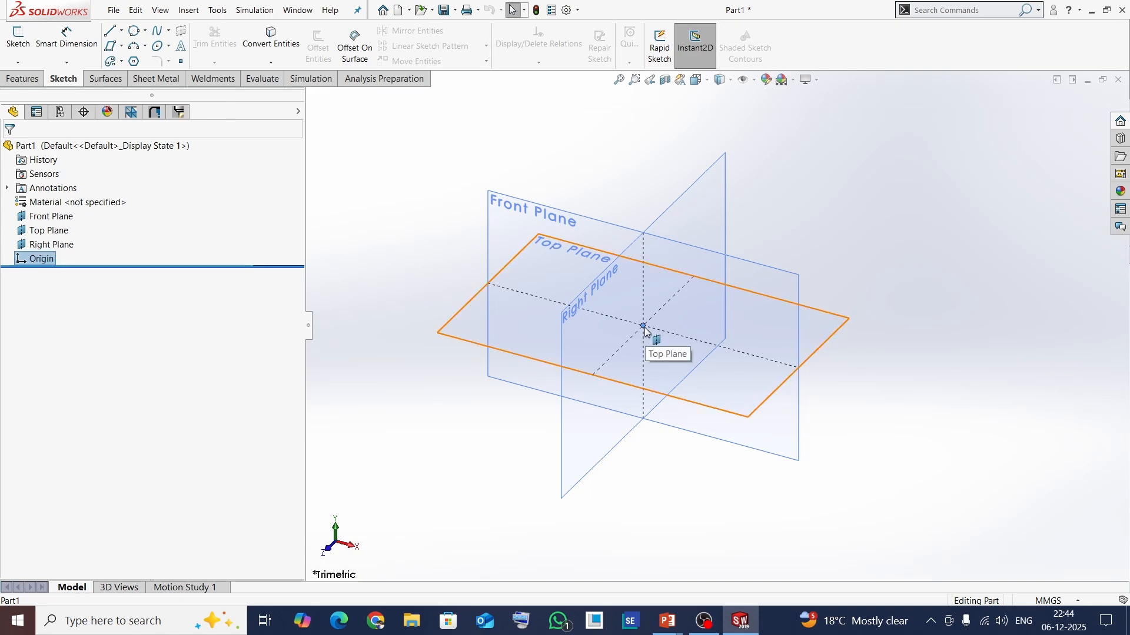
{"action": "left_click", "coordinate": [361, 215]}
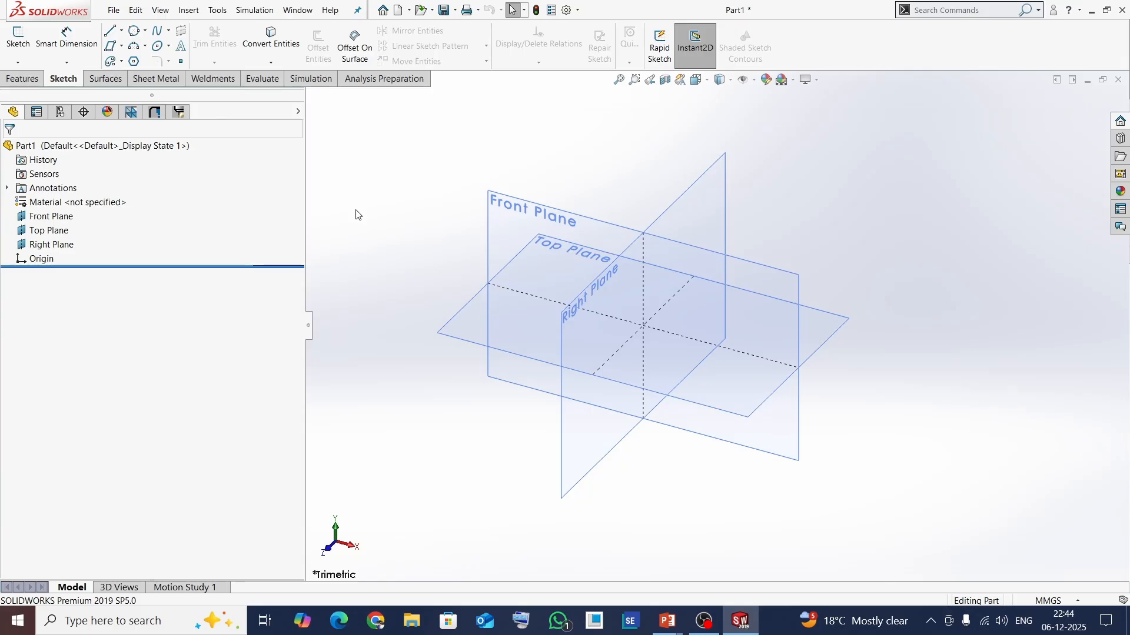
{"action": "left_click", "coordinate": [18, 63]}
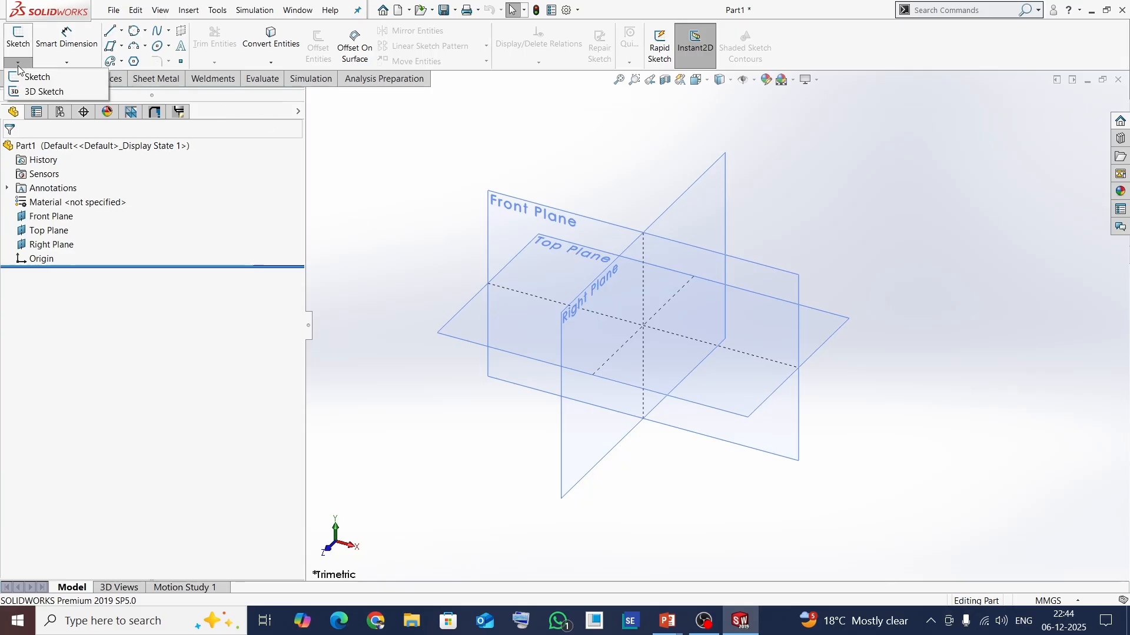
{"action": "left_click", "coordinate": [23, 77]}
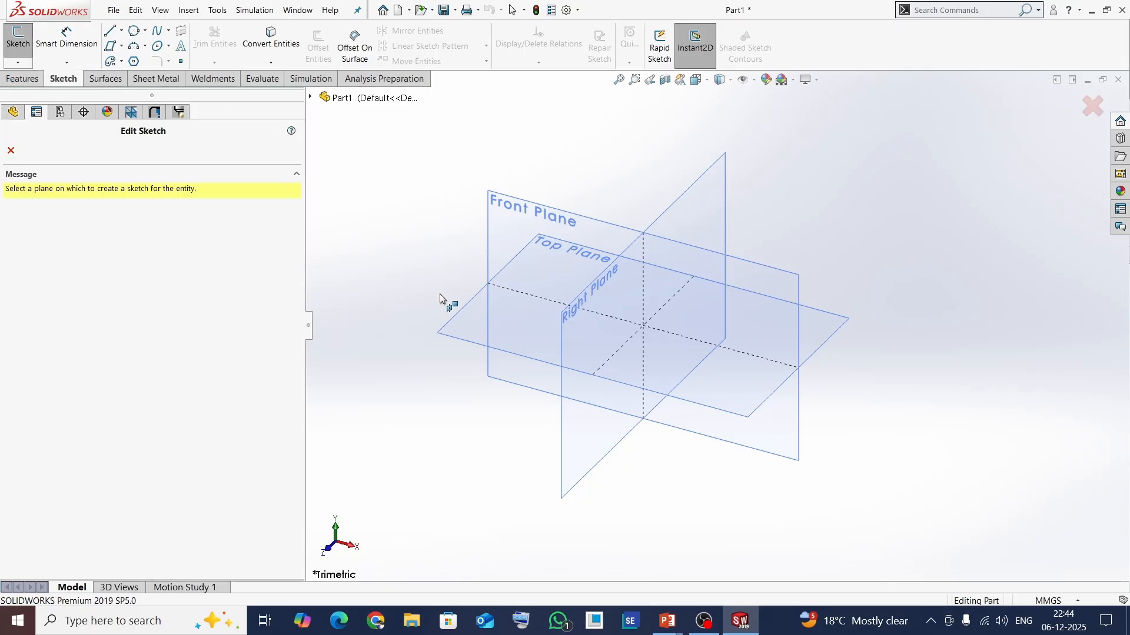
{"action": "left_click", "coordinate": [10, 152]}
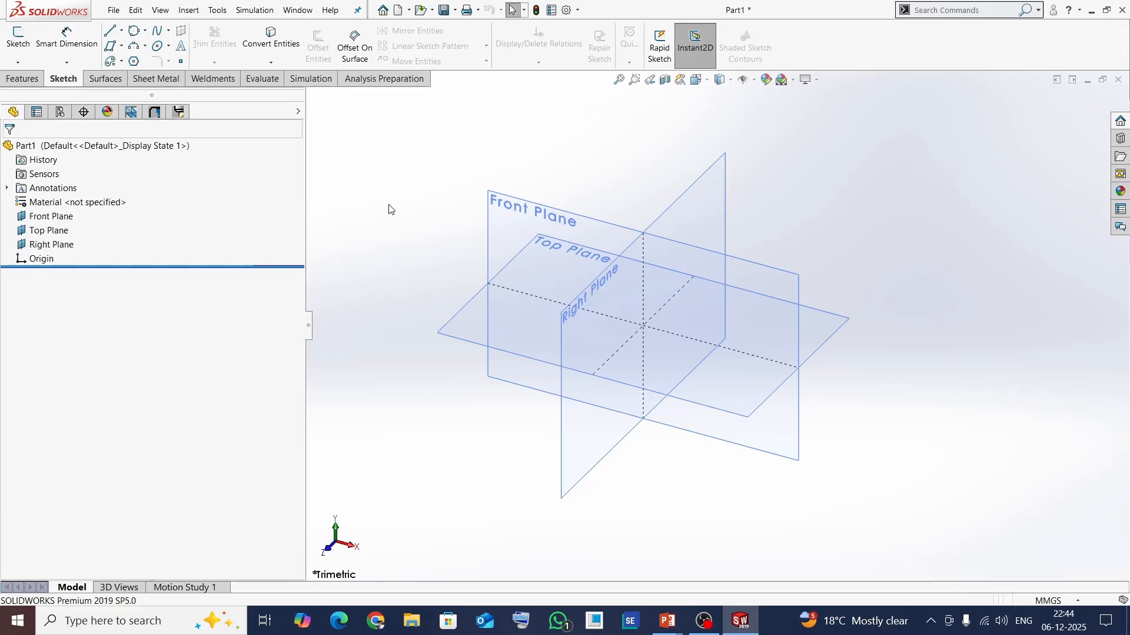
- Select the Top Plane to examine the sketch types offered for it, and clear the selection
{"action": "left_click", "coordinate": [463, 323]}
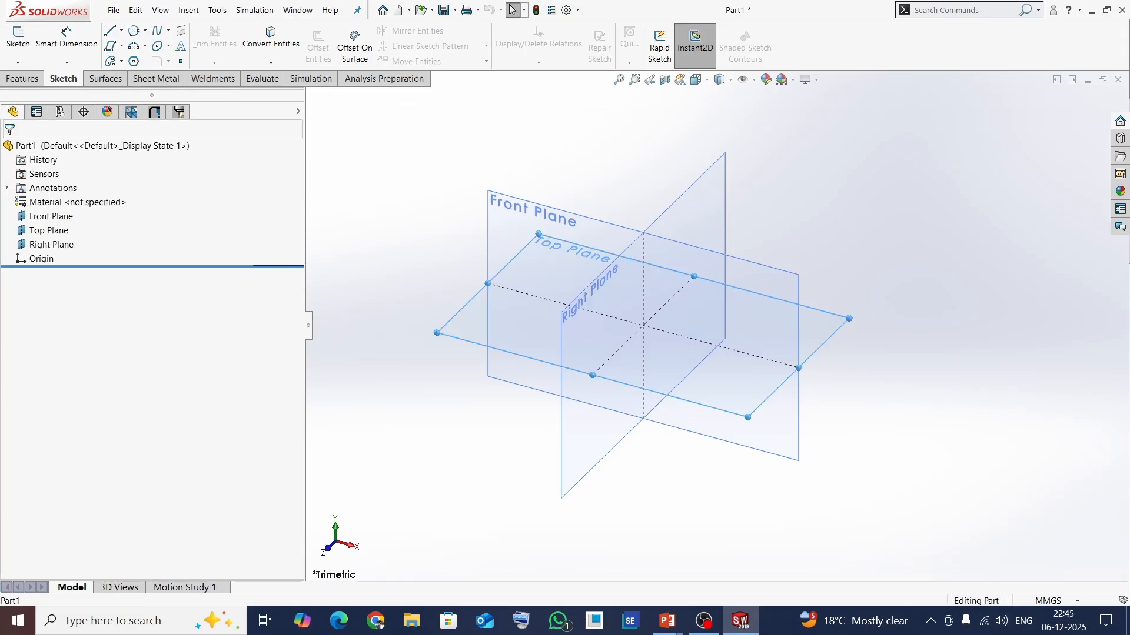
{"action": "left_click", "coordinate": [18, 63]}
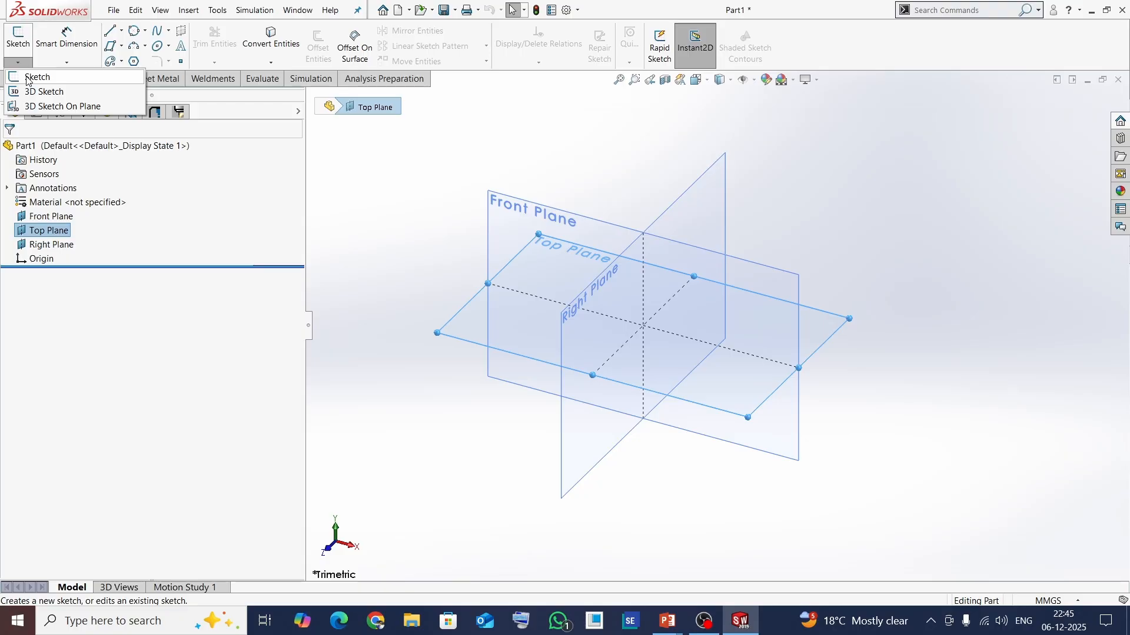
{"action": "left_click", "coordinate": [390, 195]}
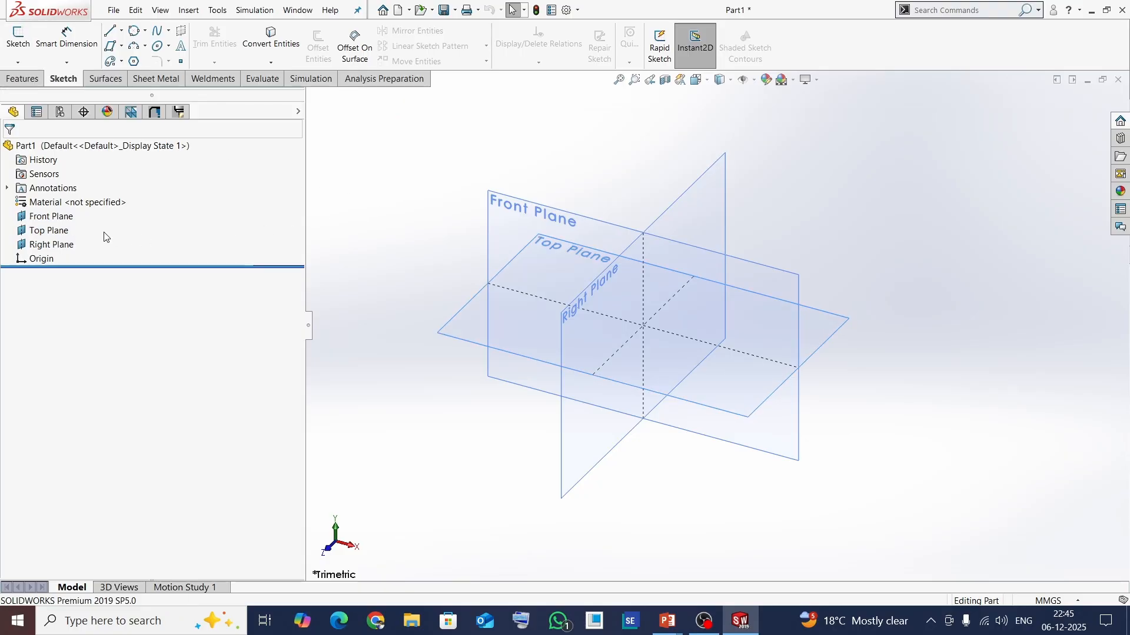
- Hide the Front, Top and Right planes together
{"action": "left_click", "coordinate": [51, 216]}
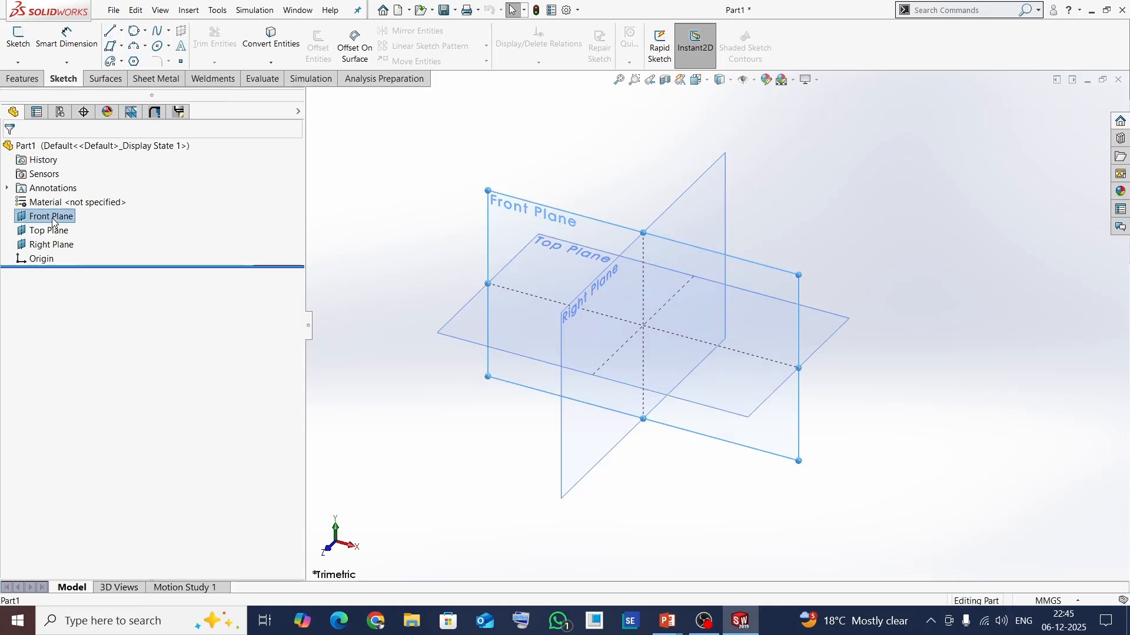
{"action": "left_click", "coordinate": [56, 246], "text": "shift"}
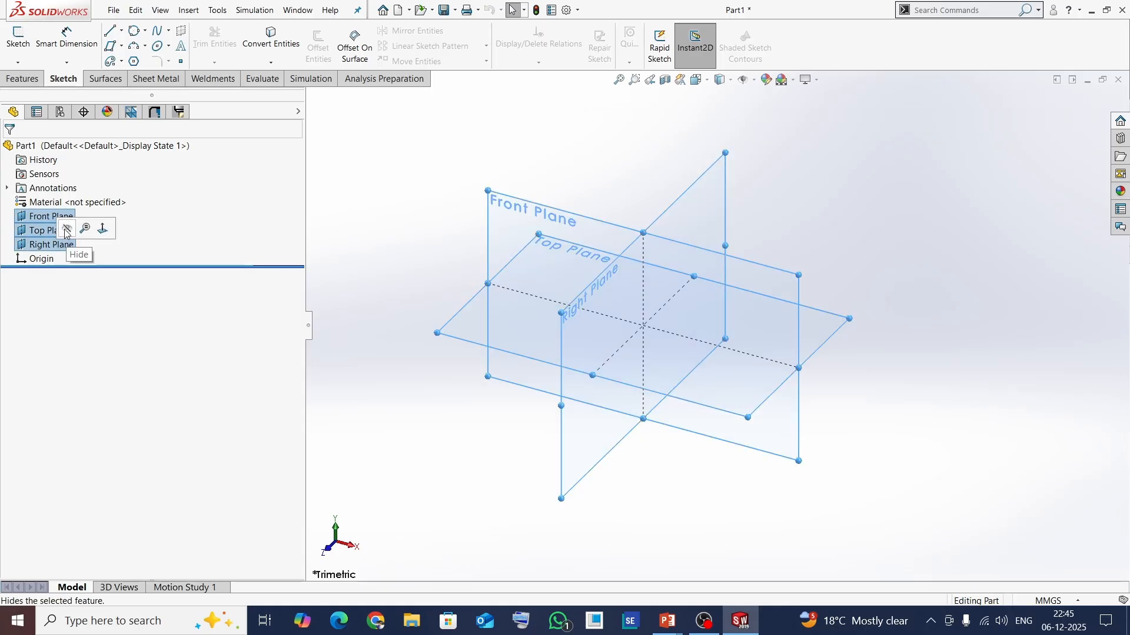
{"action": "left_click", "coordinate": [75, 229]}
- Start a new 2D sketch on the Top Plane
{"action": "left_click", "coordinate": [18, 62]}
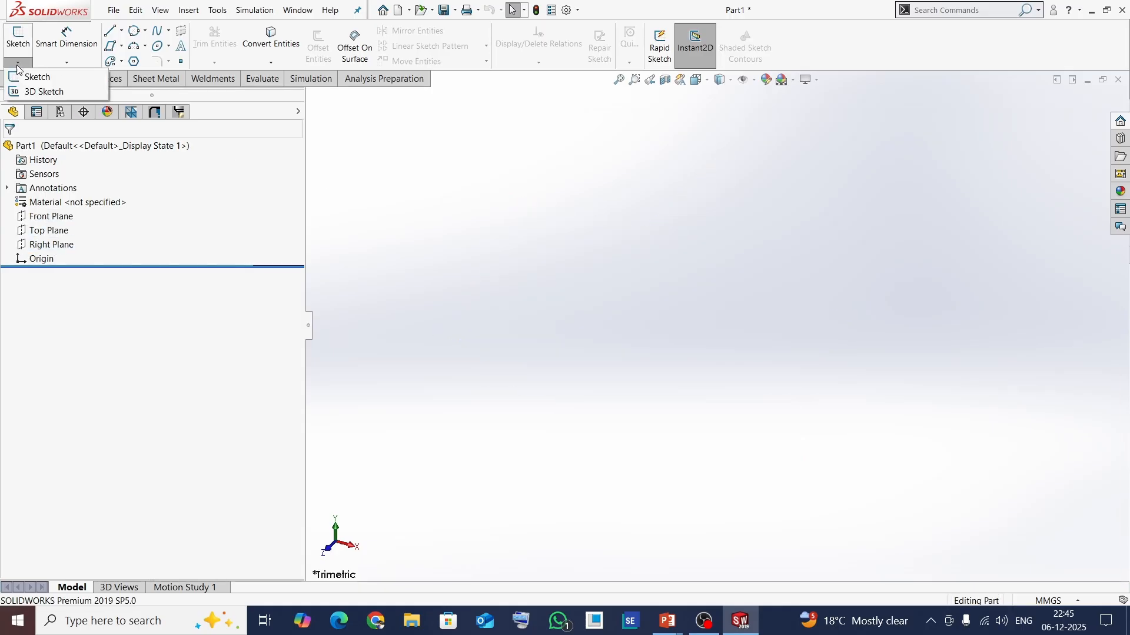
{"action": "left_click", "coordinate": [29, 75]}
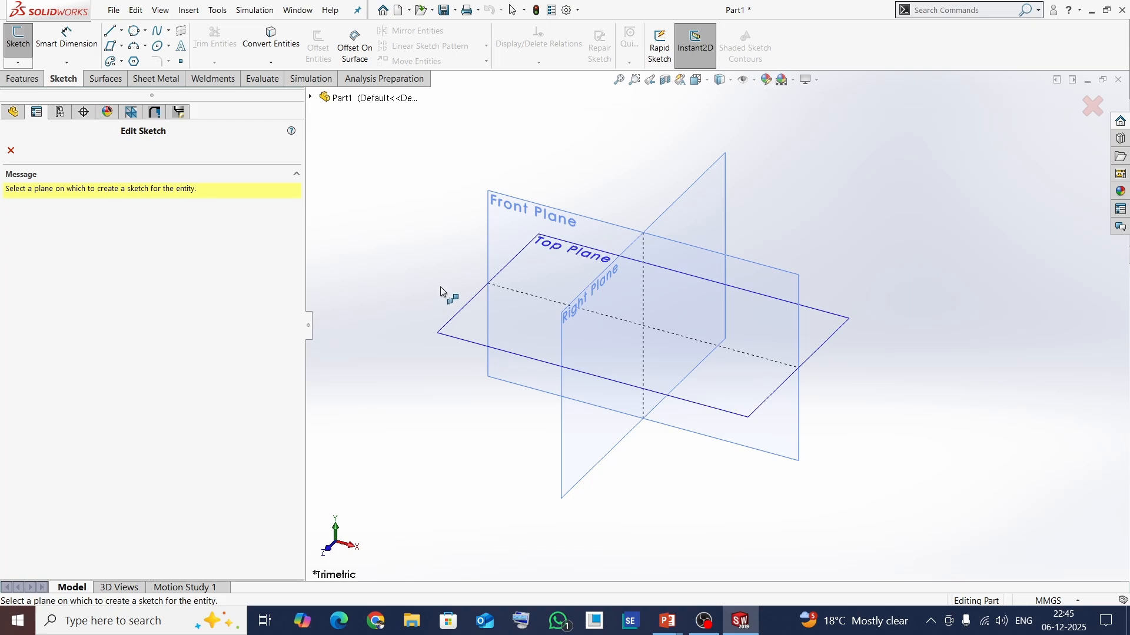
{"action": "left_click", "coordinate": [464, 310]}
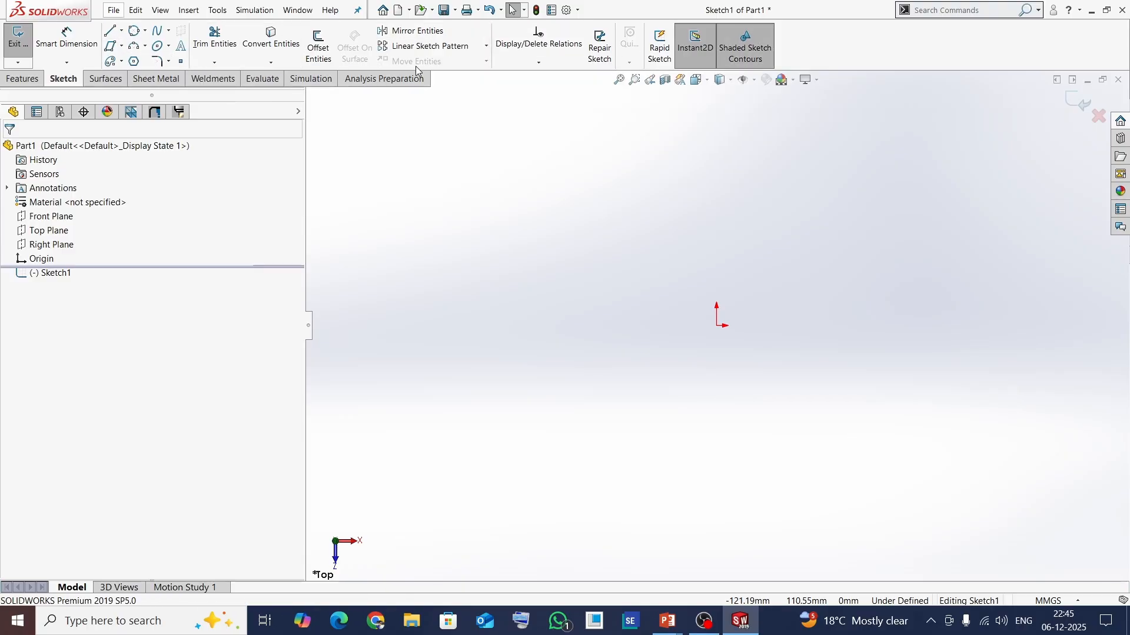
{"action": "left_click", "coordinate": [743, 66]}
- Sketch a horizontal line about 76 mm long to the upper left of the origin and move it slightly down
{"action": "left_click", "coordinate": [123, 32]}
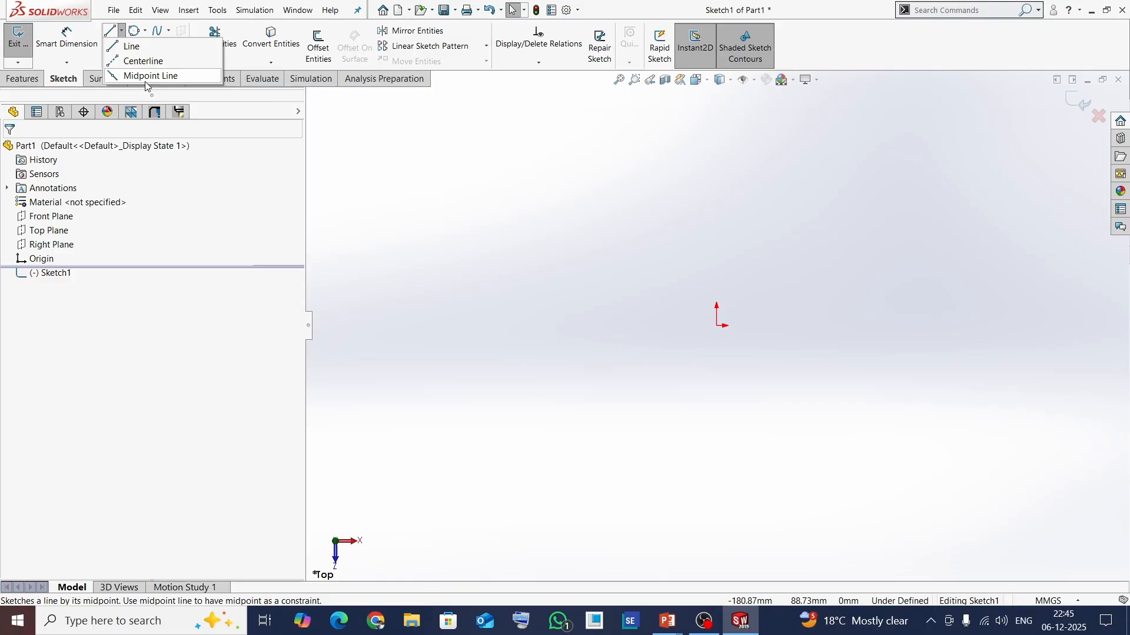
{"action": "left_click", "coordinate": [132, 47]}
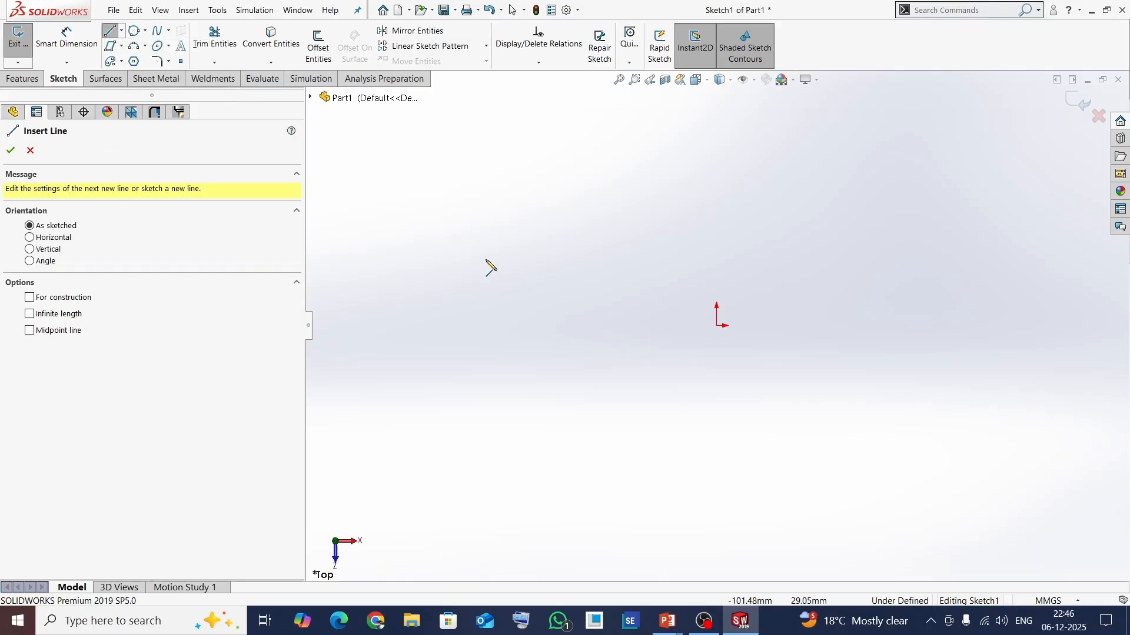
{"action": "left_click", "coordinate": [422, 219]}
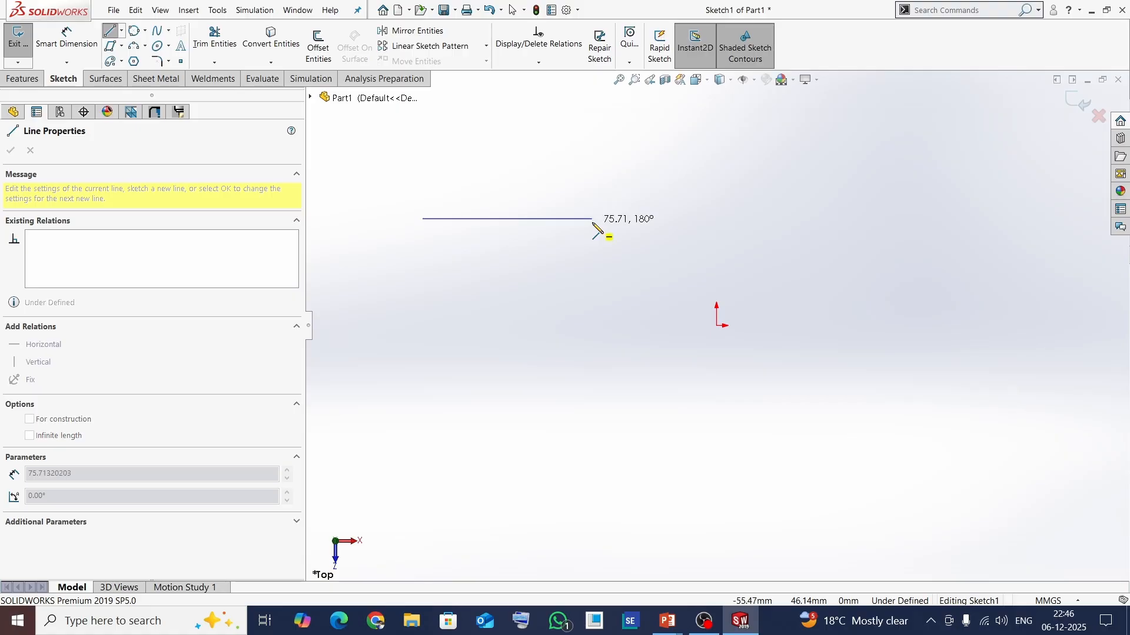
{"action": "left_click", "coordinate": [592, 219]}
{"action": "key", "text": "Escape"}
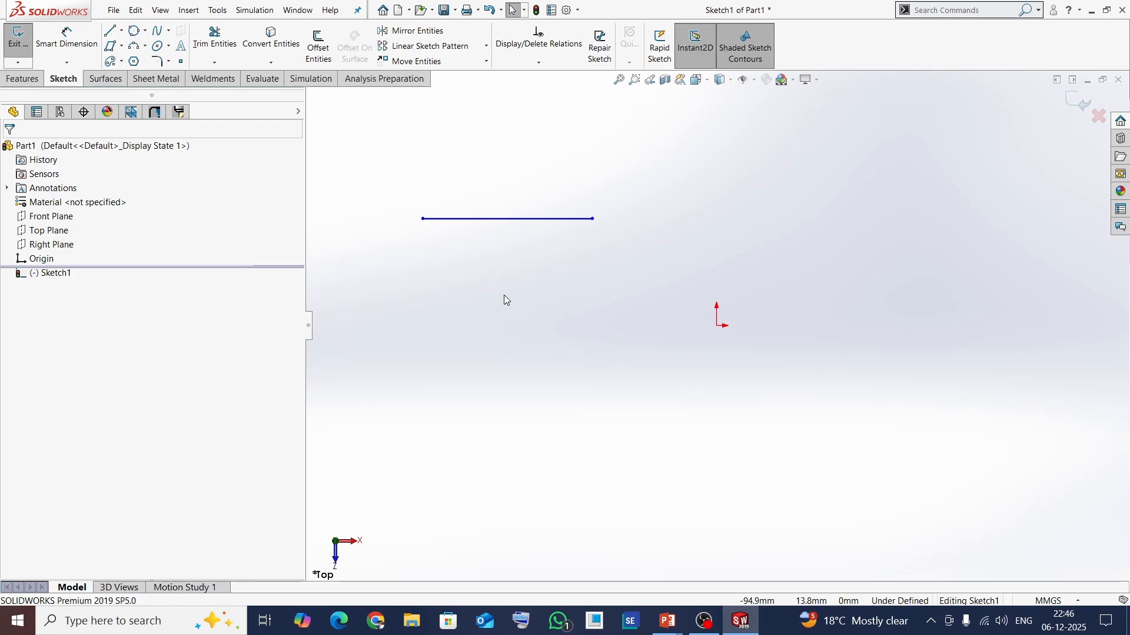
{"action": "mouse_move", "coordinate": [548, 219]}
{"action": "left_mouse_down"}
{"action": "mouse_move", "coordinate": [547, 176]}
{"action": "mouse_move", "coordinate": [549, 254]}
{"action": "left_mouse_up"}
{"action": "left_click", "coordinate": [644, 267]}
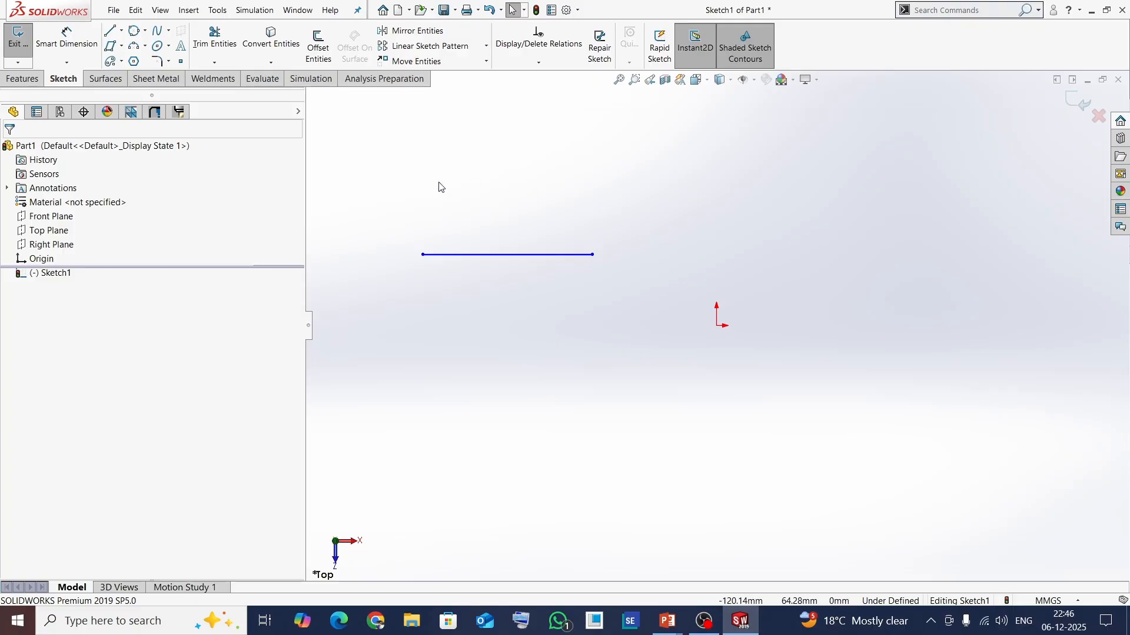
- Sketch a slightly sloping line about 99 mm long from the origin towards the right
{"action": "left_click", "coordinate": [123, 32]}
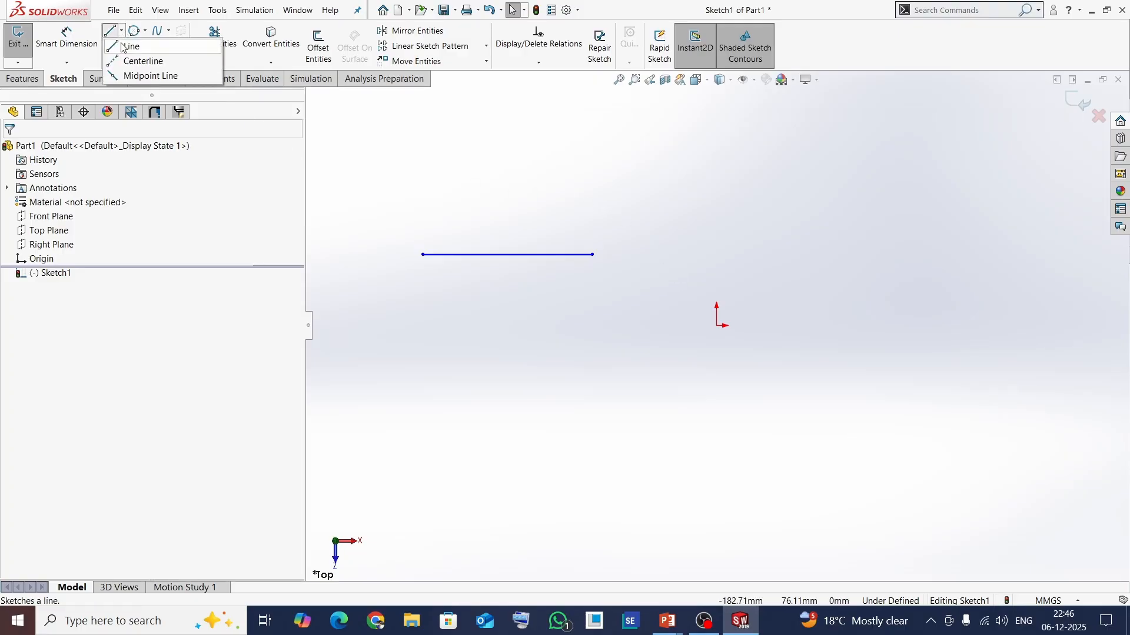
{"action": "left_click", "coordinate": [129, 43]}
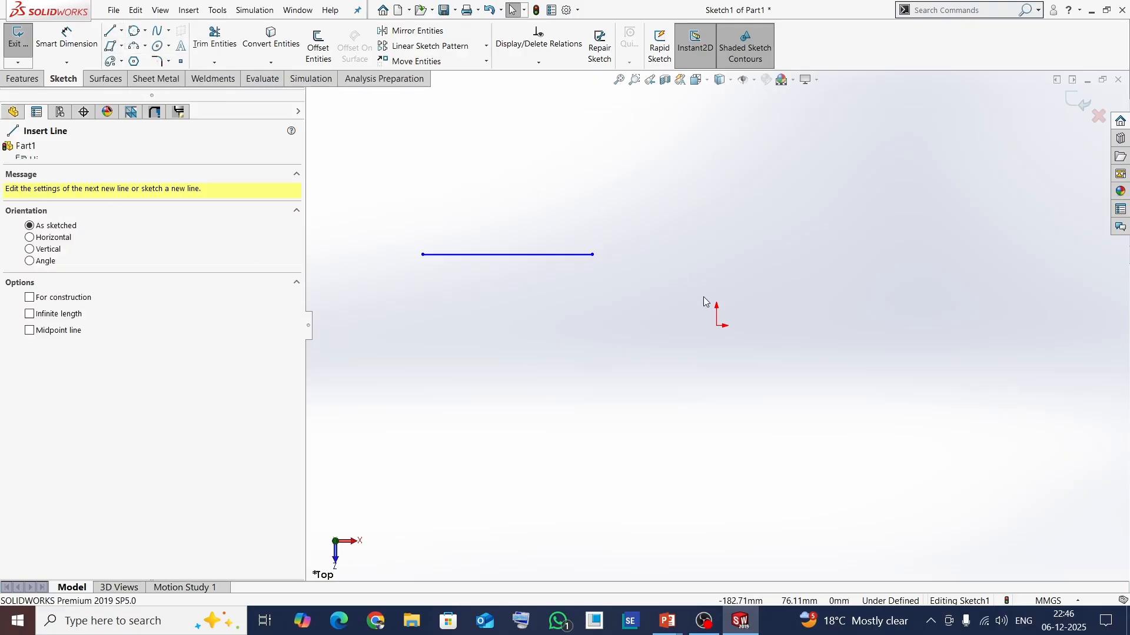
{"action": "left_click", "coordinate": [717, 326]}
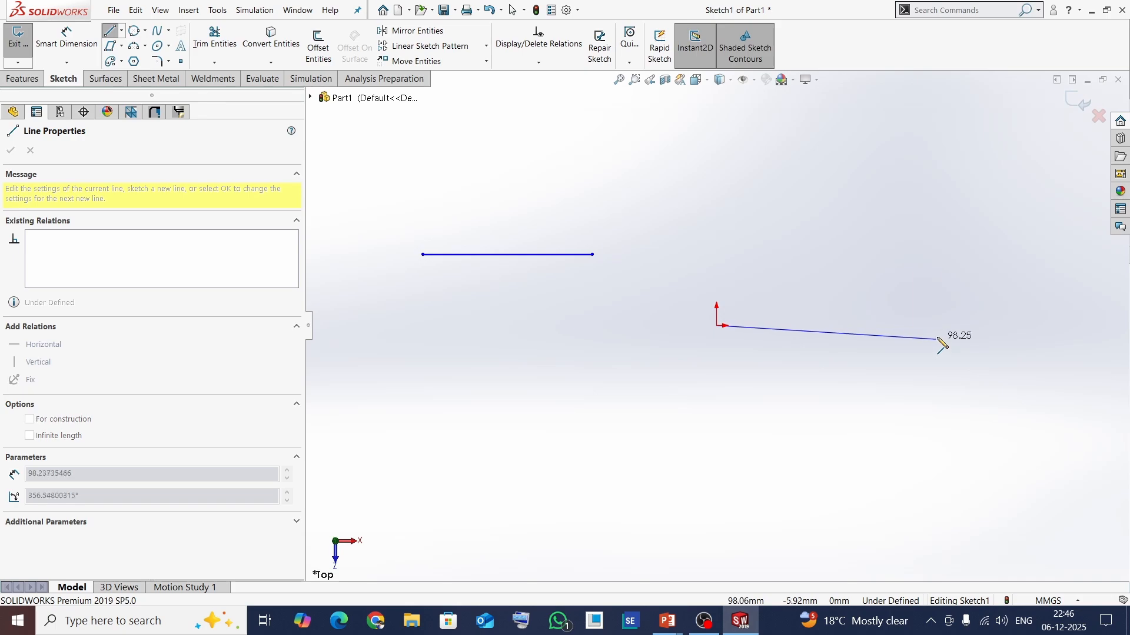
{"action": "left_click", "coordinate": [939, 330]}
{"action": "key", "text": "Escape"}
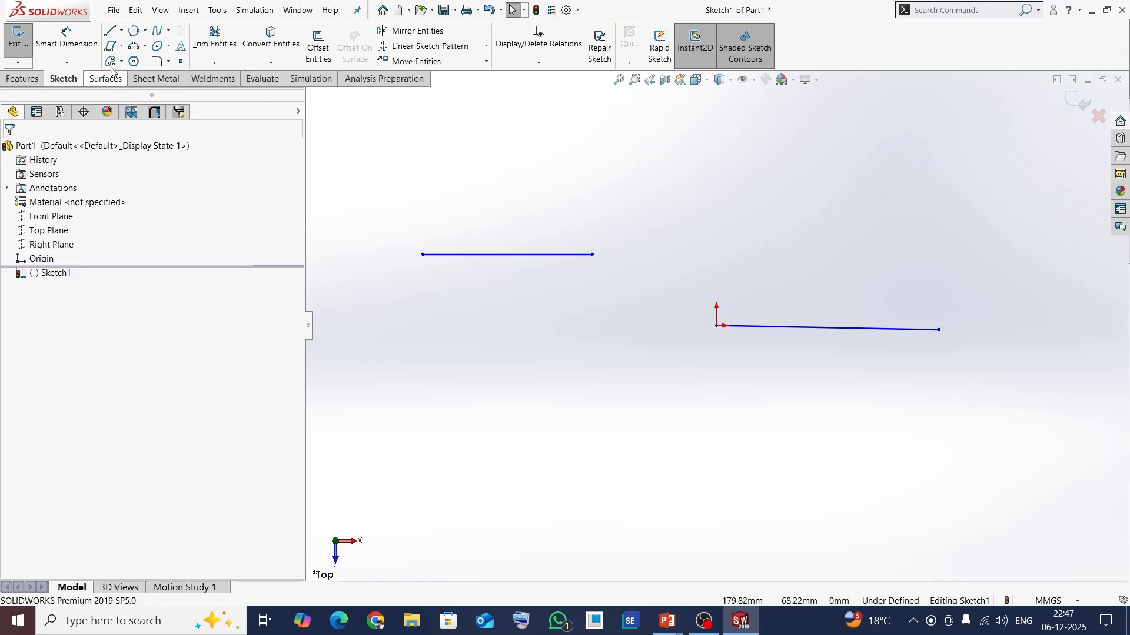
- Add a 100 mm horizontal dimension below the line that starts at the origin
{"action": "left_click", "coordinate": [65, 39]}
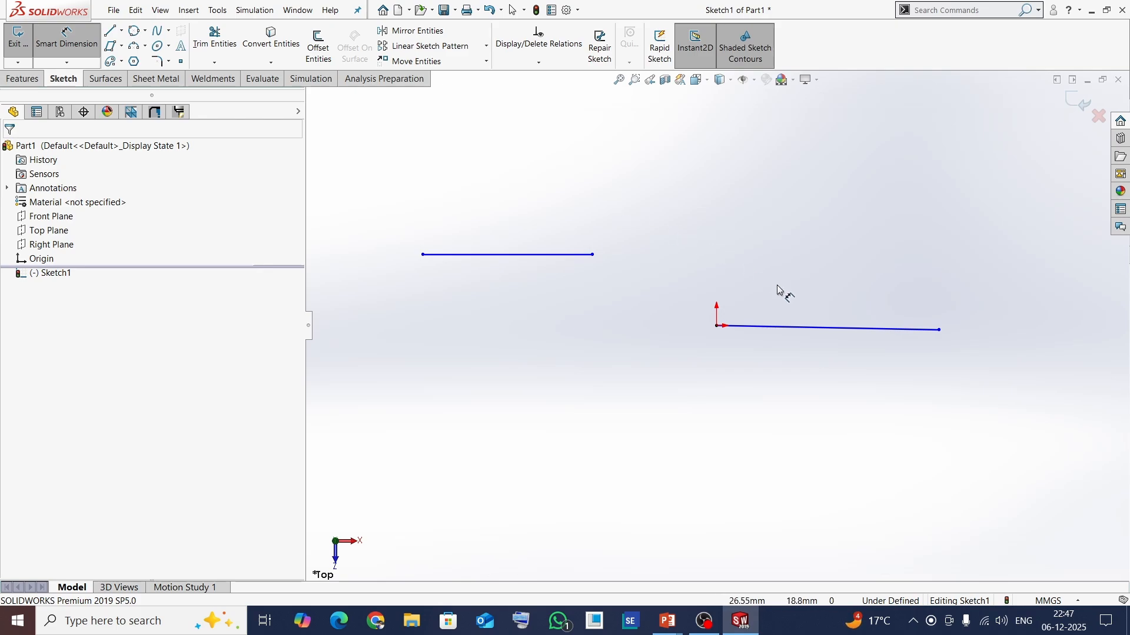
{"action": "left_click", "coordinate": [828, 352]}
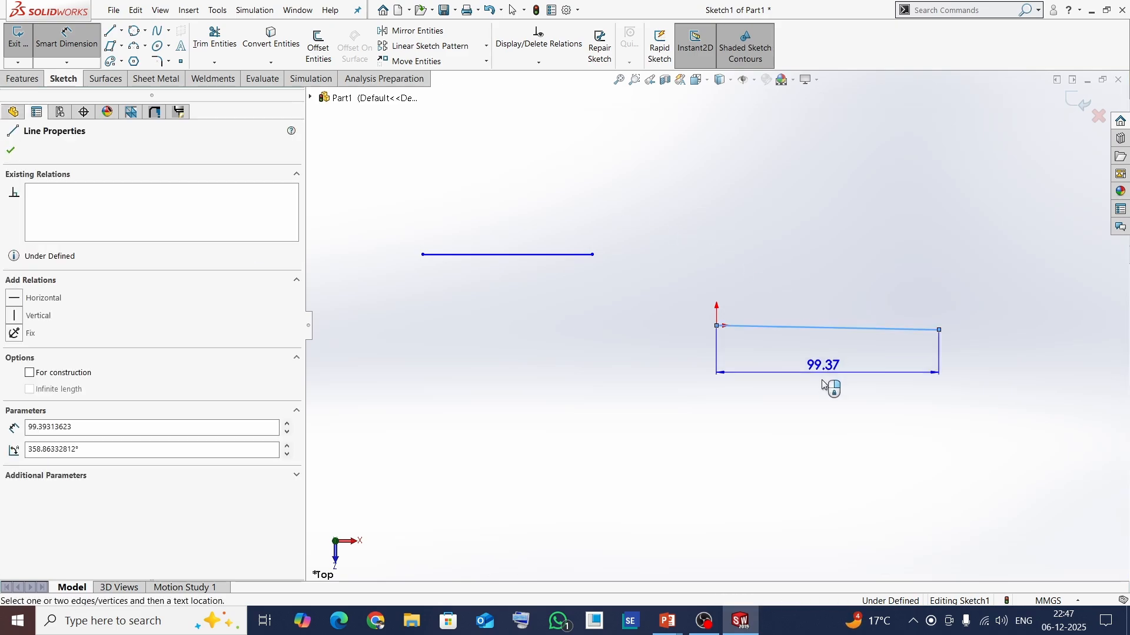
{"action": "left_click", "coordinate": [823, 391]}
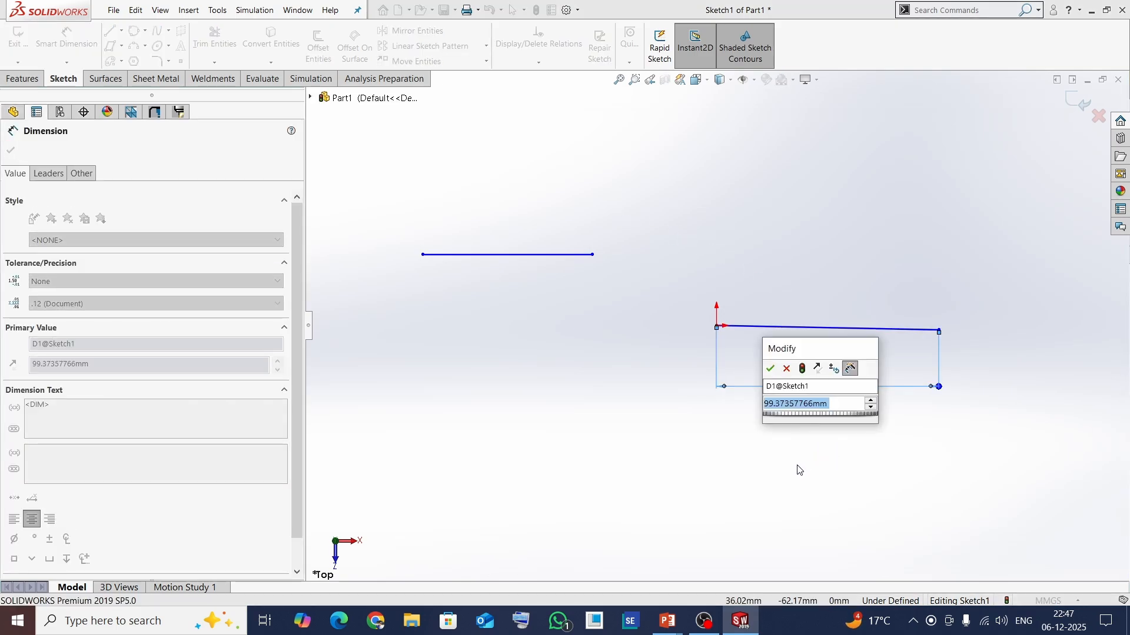
{"action": "type", "text": "100"}
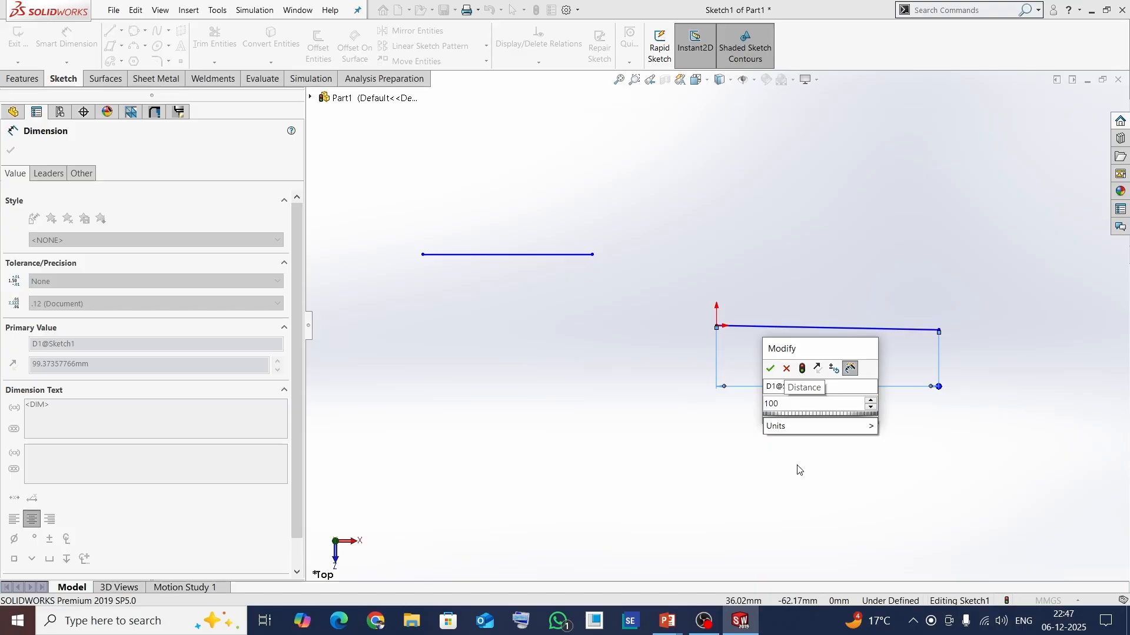
{"action": "key", "text": "Return"}
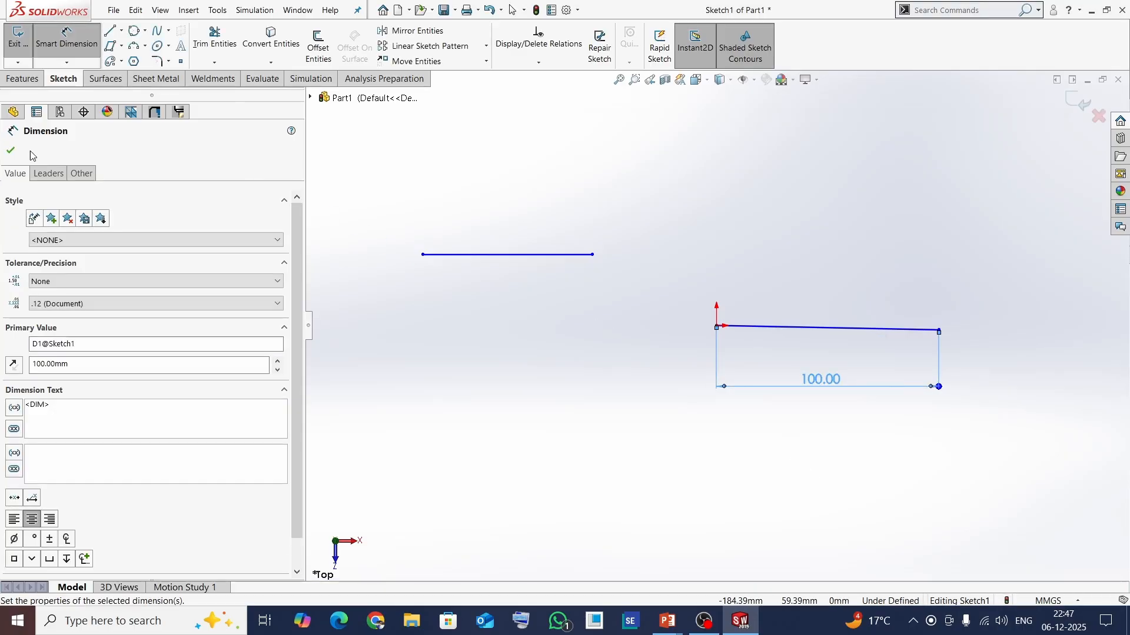
{"action": "left_click", "coordinate": [11, 151]}
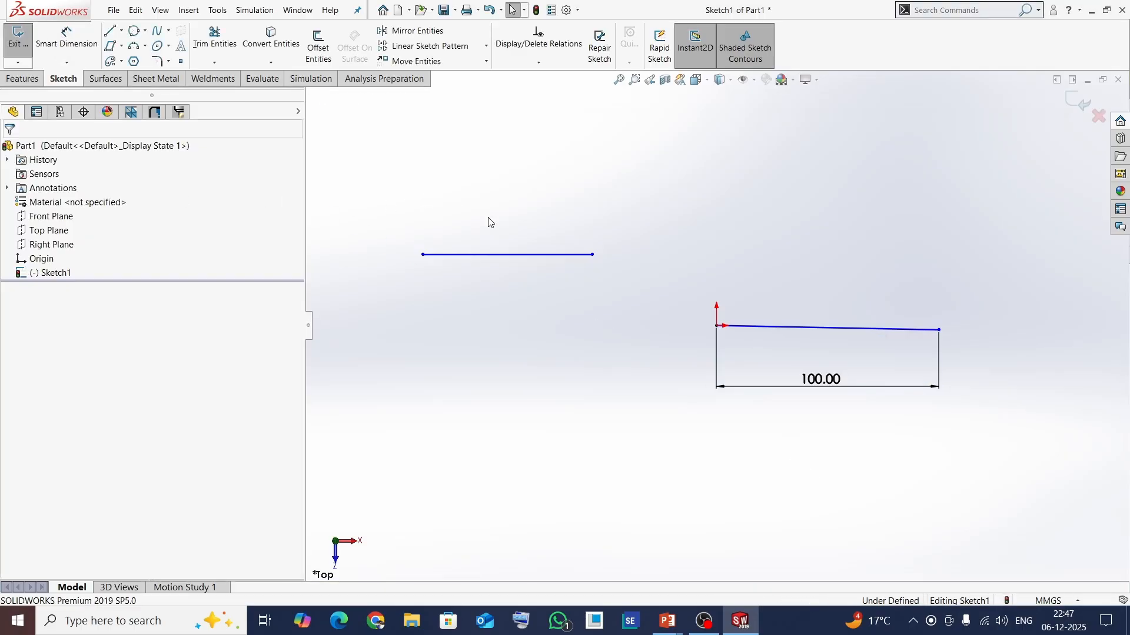
- Dimension the length of the free horizontal line left of the origin as 100 mm and leave the dimension tool
{"action": "left_click", "coordinate": [510, 258]}
{"action": "left_click", "coordinate": [66, 38]}
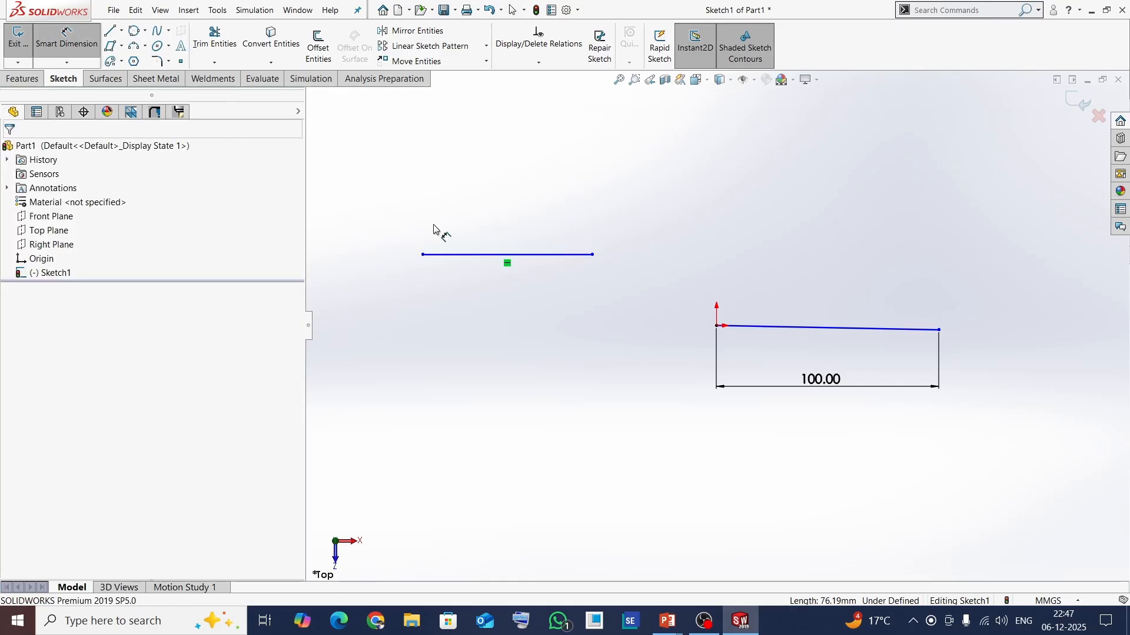
{"action": "left_click", "coordinate": [522, 257]}
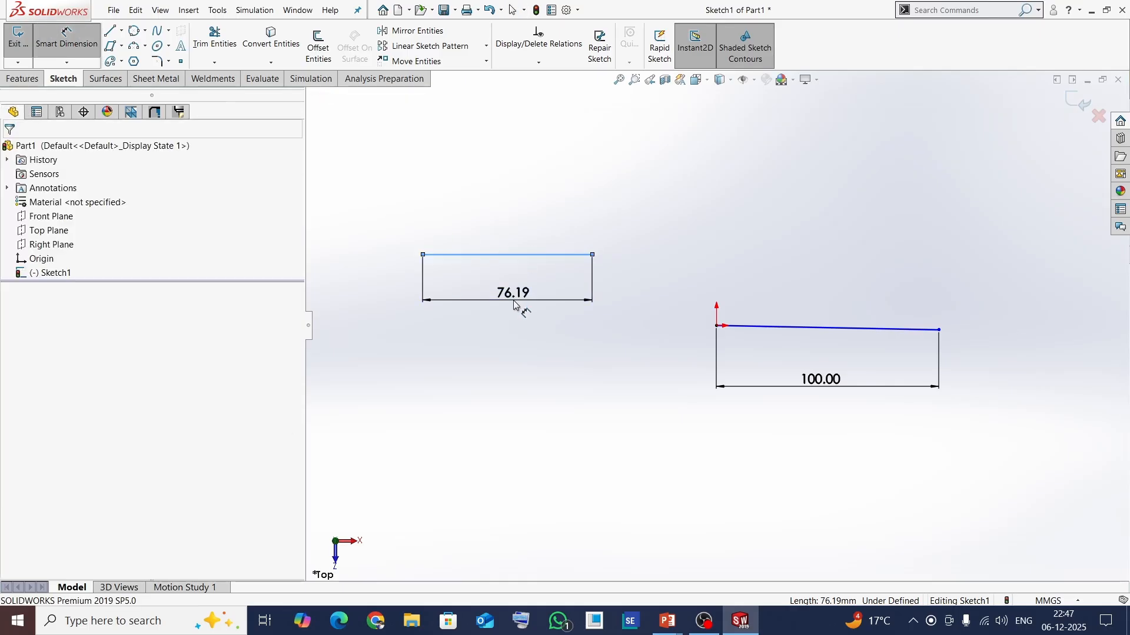
{"action": "left_click", "coordinate": [514, 300]}
{"action": "type", "text": "100"}
{"action": "key", "text": "Return"}
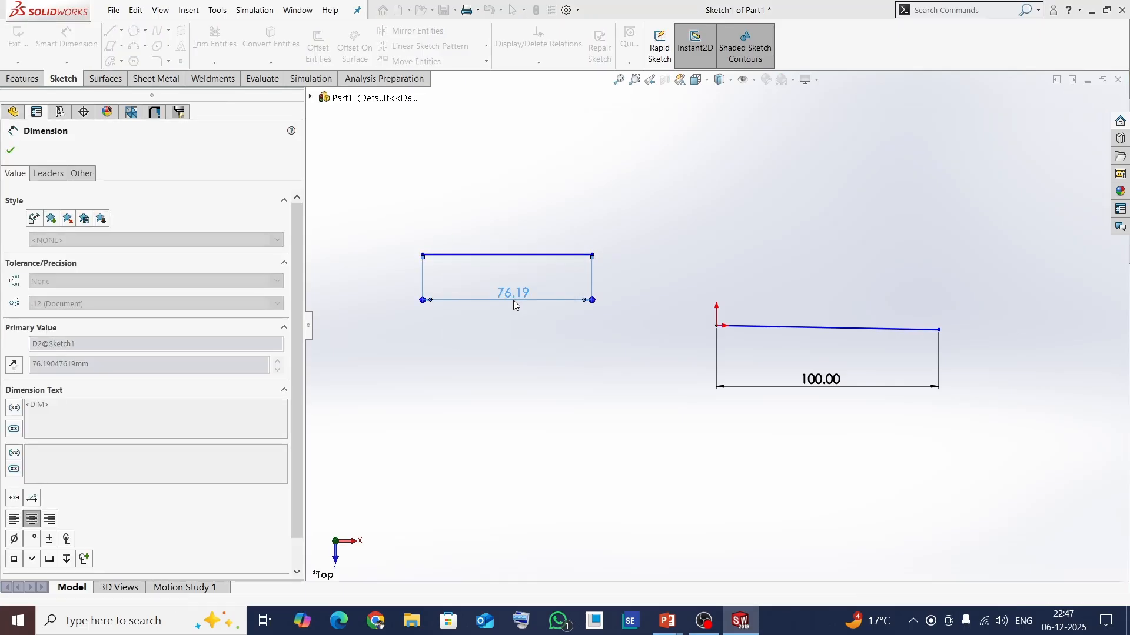
{"action": "left_click", "coordinate": [11, 150]}
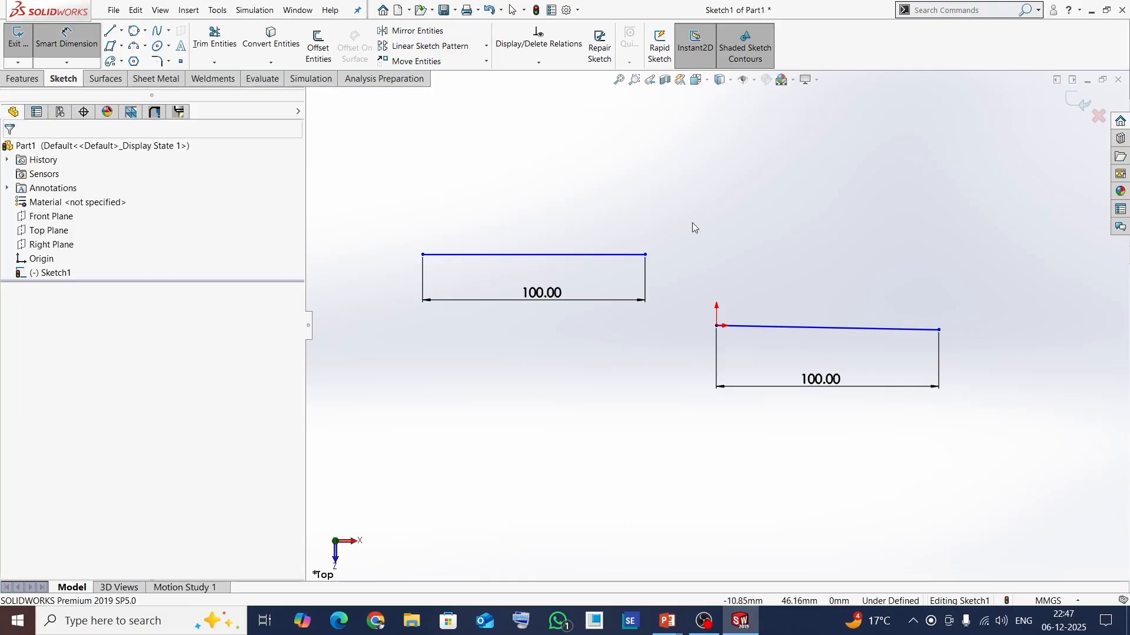
{"action": "key", "text": "Escape"}
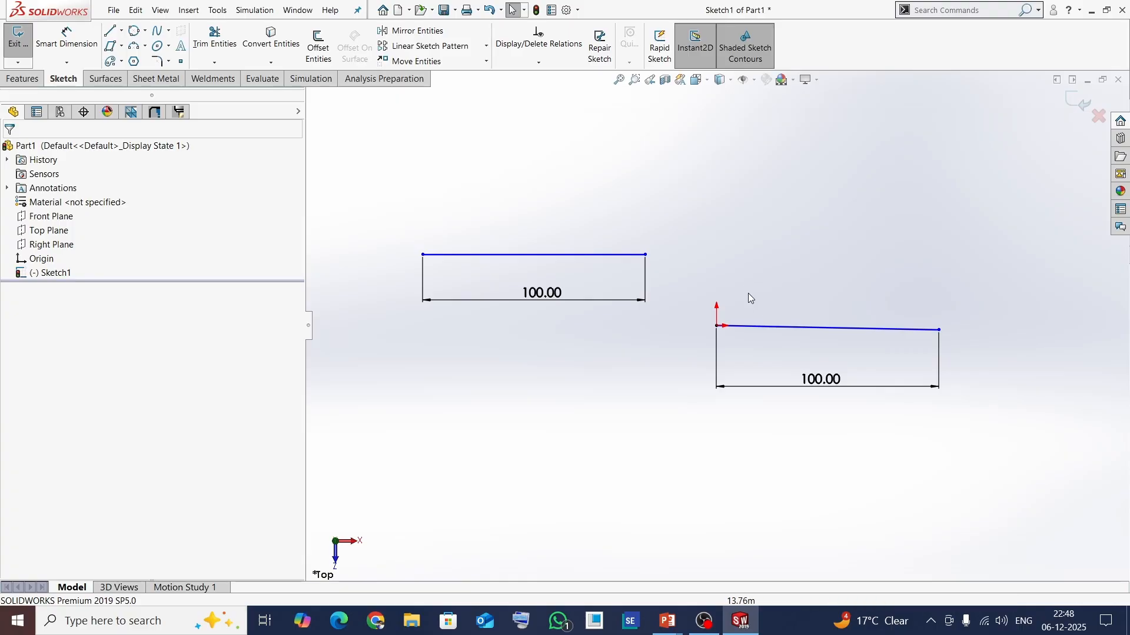
- Apply a Horizontal relation to the sloping line that starts at the origin
{"action": "left_click", "coordinate": [765, 327]}
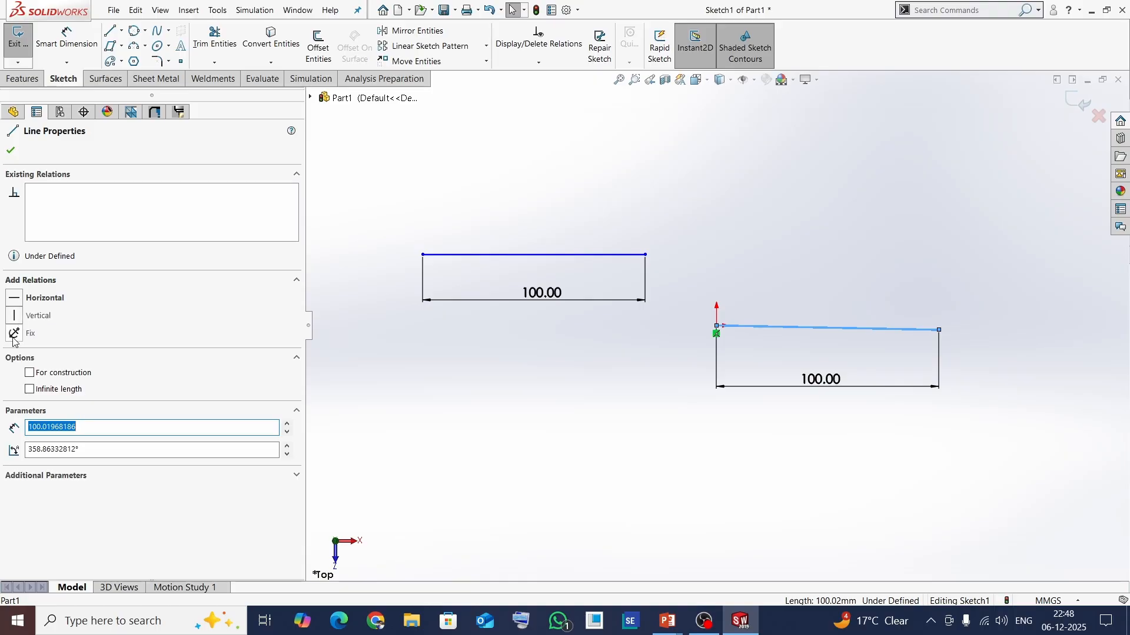
{"action": "left_click", "coordinate": [13, 299]}
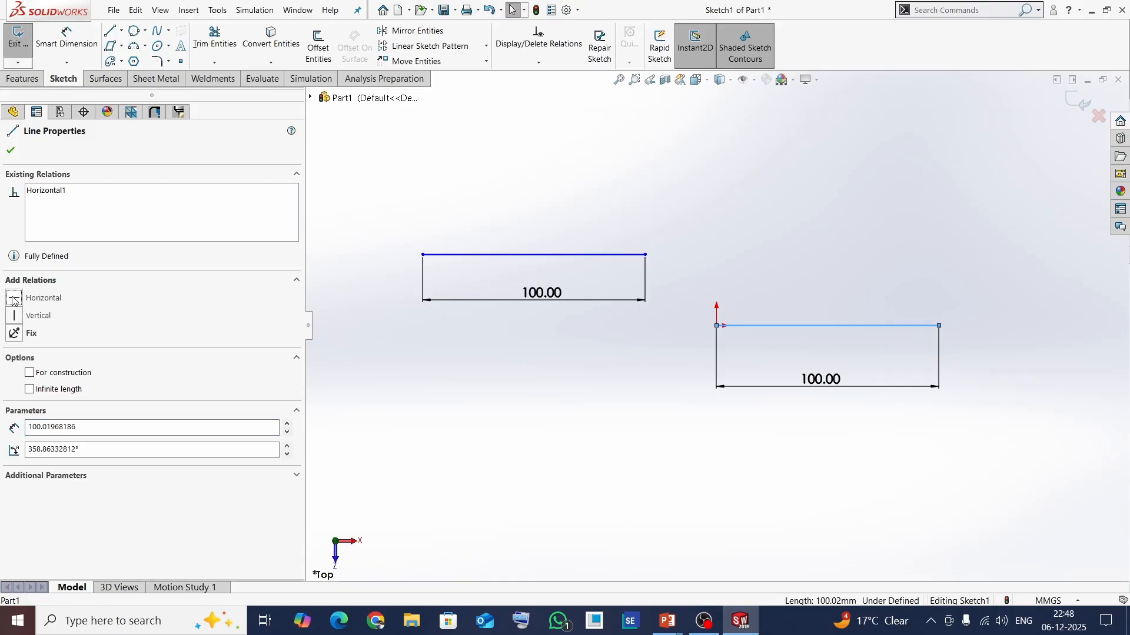
{"action": "left_click", "coordinate": [10, 152]}
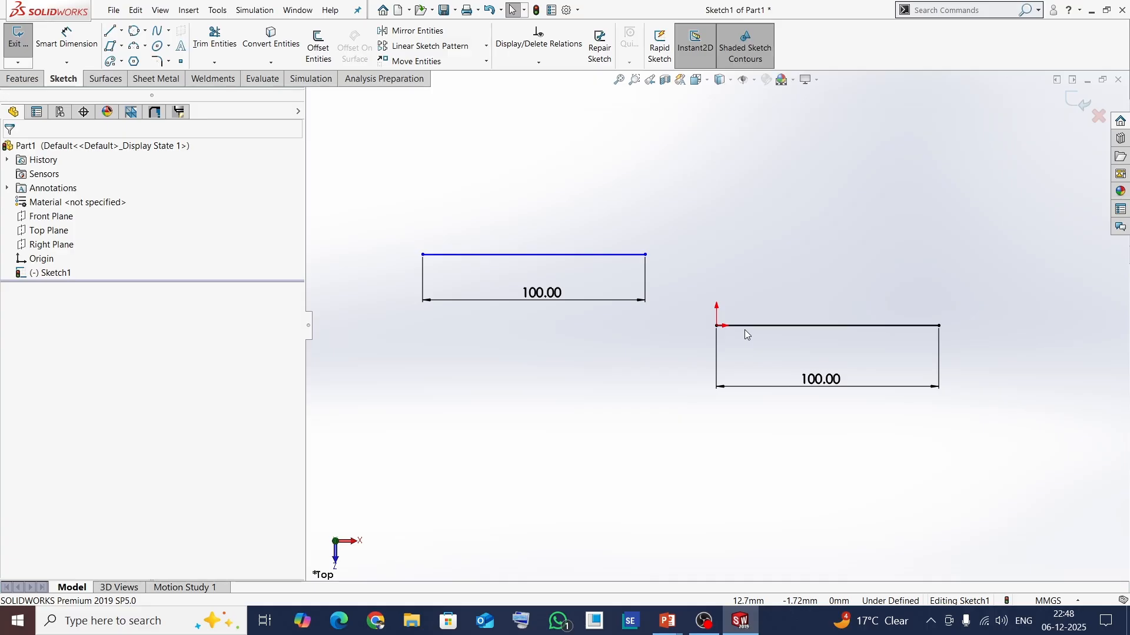
- Try to move the outer endpoint of the line attached to the origin, and clear the selection
{"action": "left_click", "coordinate": [940, 326]}
{"action": "left_click_drag", "start_coordinate": [941, 280], "coordinate": [942, 282]}
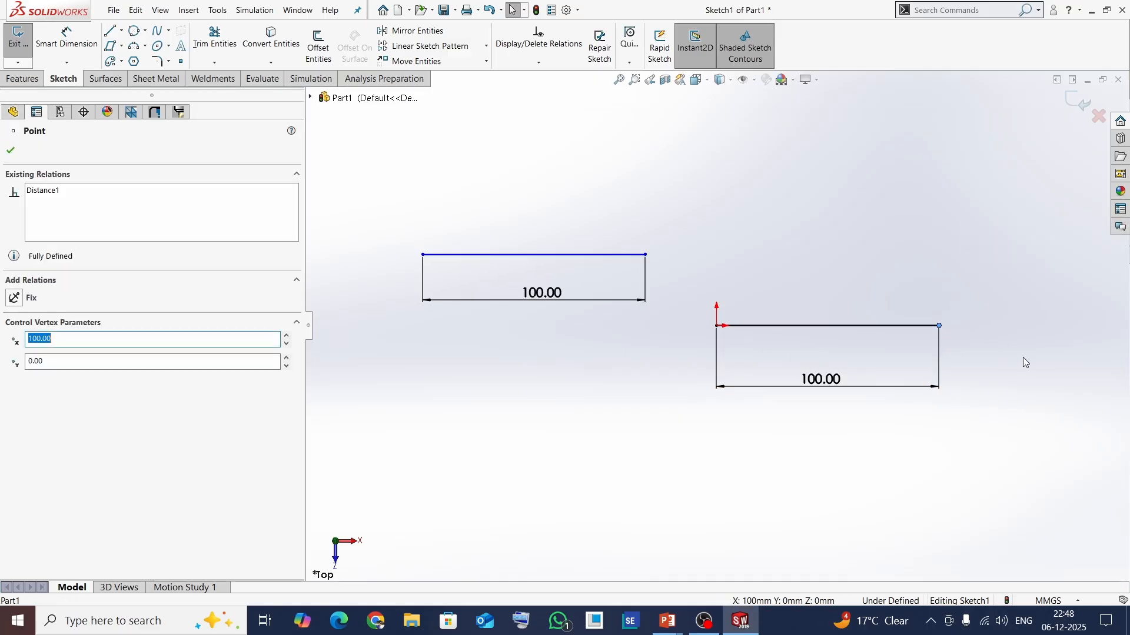
{"action": "left_click", "coordinate": [1022, 358]}
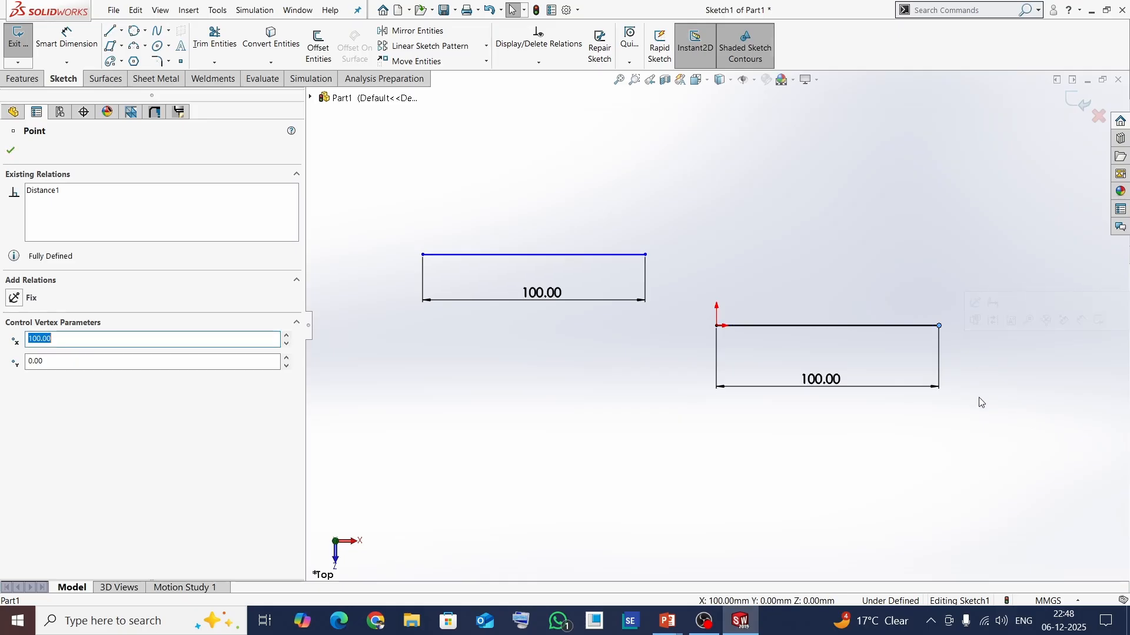
{"action": "left_click", "coordinate": [771, 218]}
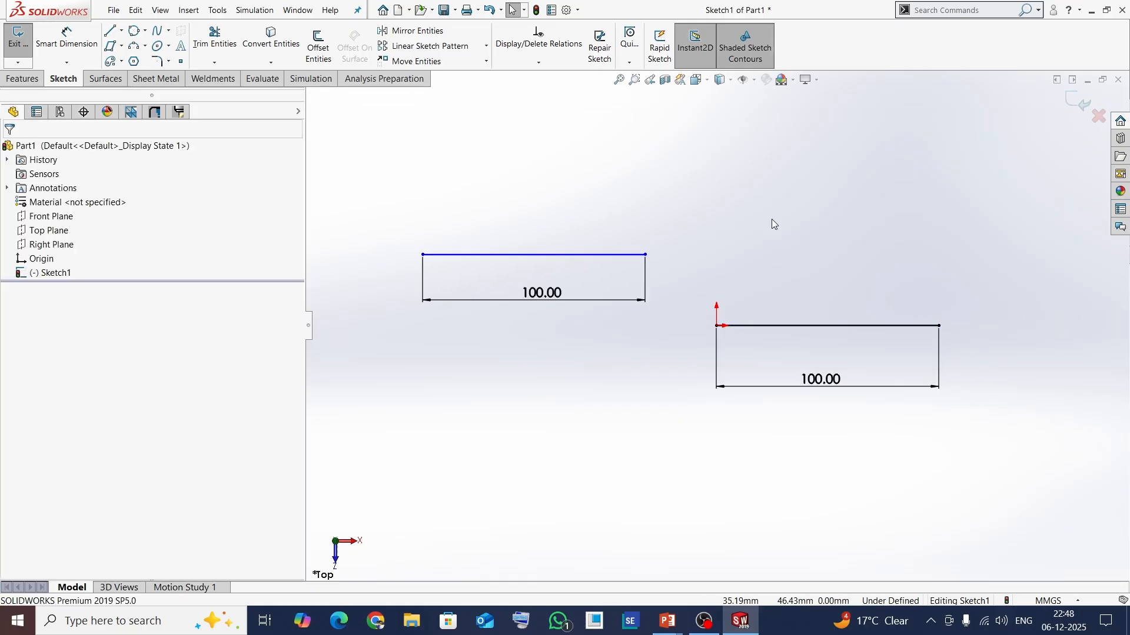
- Inspect the free line's existing relations and shift the line down and to the left by its right endpoint
{"action": "left_click", "coordinate": [631, 257]}
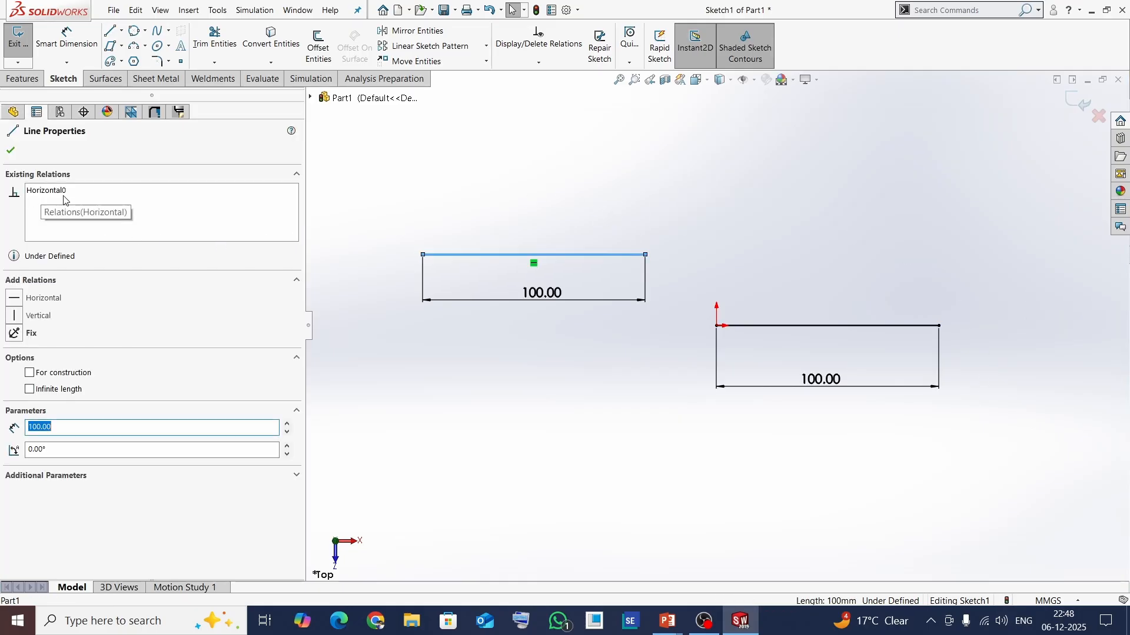
{"action": "left_click", "coordinate": [10, 152]}
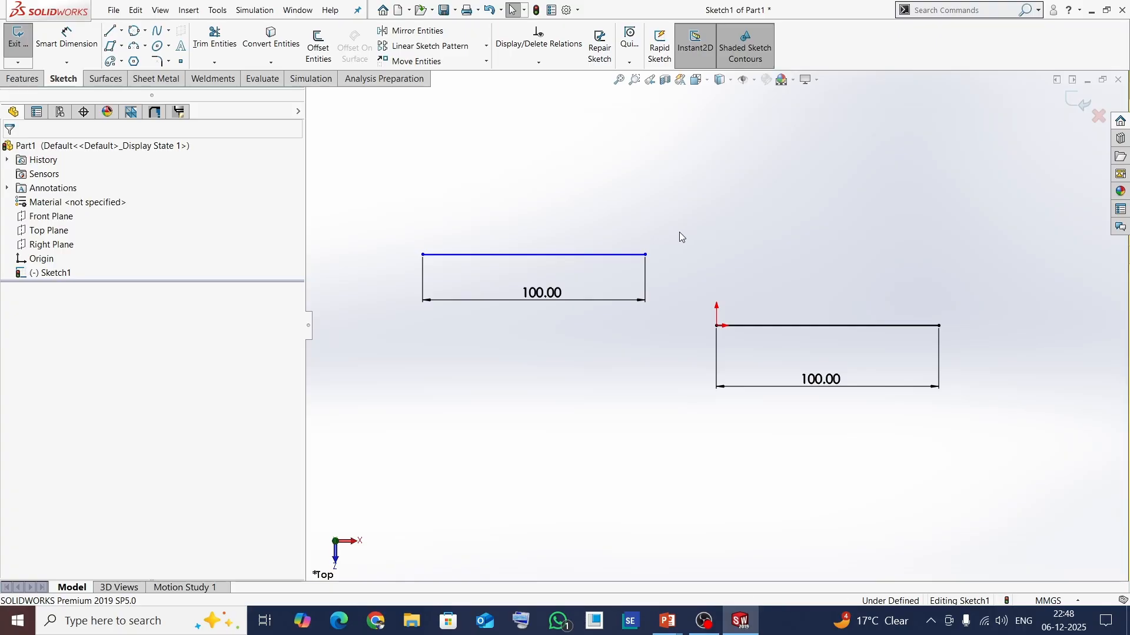
{"action": "left_click_drag", "start_coordinate": [647, 257], "coordinate": [618, 296]}
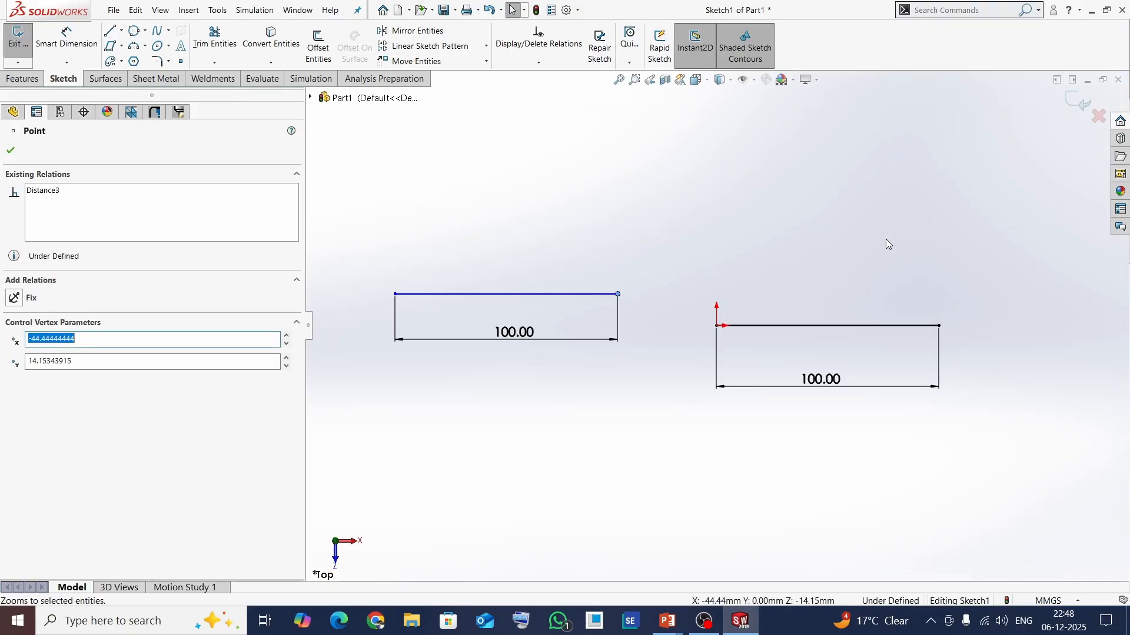
{"action": "left_click", "coordinate": [719, 253]}
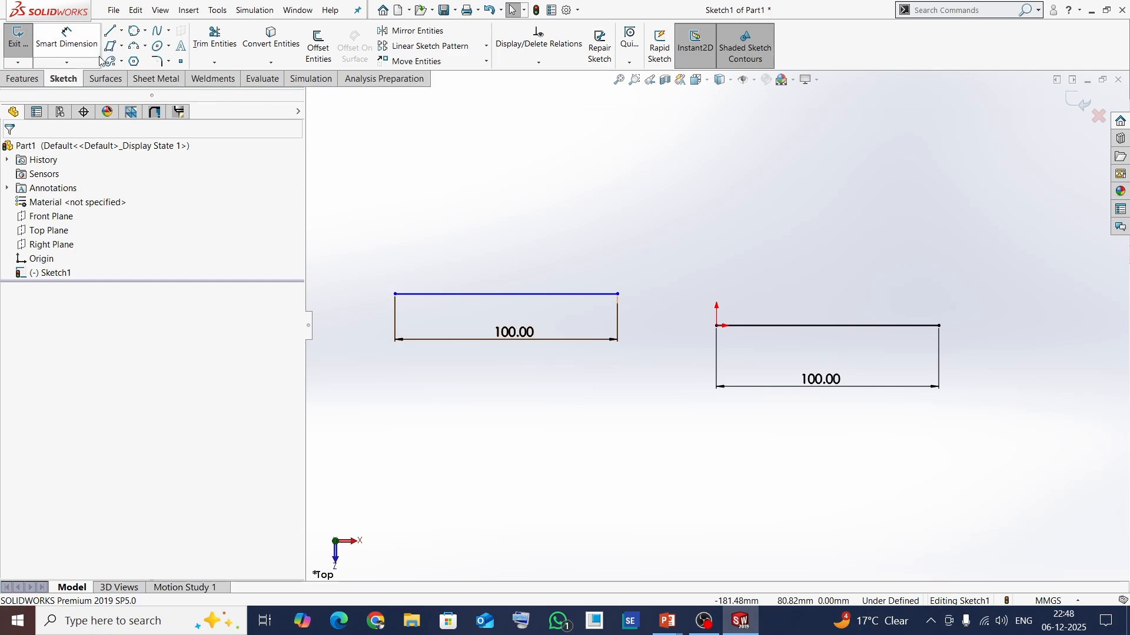
- Dimension the horizontal distance between the free line's right endpoint and the origin, keeping the proposed value
{"action": "left_click", "coordinate": [78, 48]}
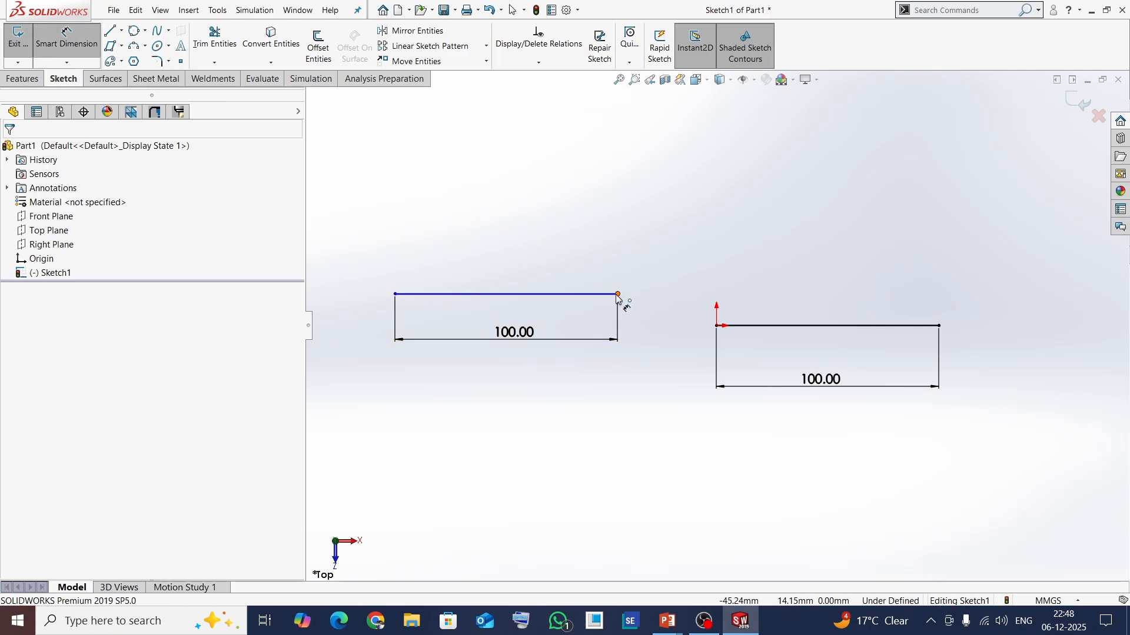
{"action": "left_click", "coordinate": [702, 313]}
{"action": "left_click", "coordinate": [617, 293]}
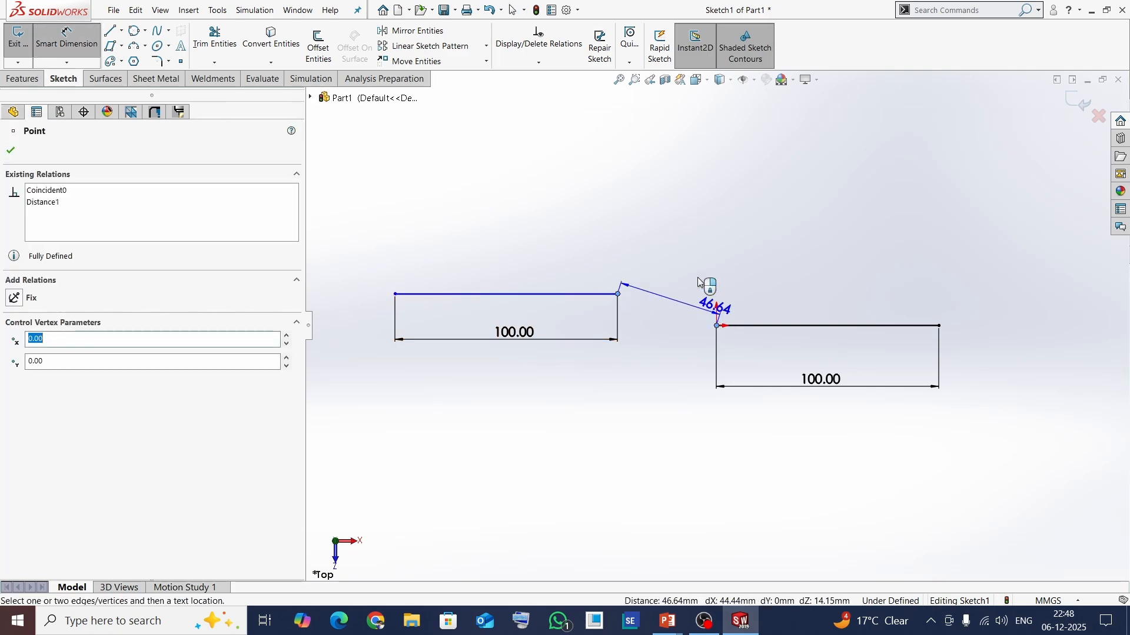
{"action": "left_click", "coordinate": [687, 250]}
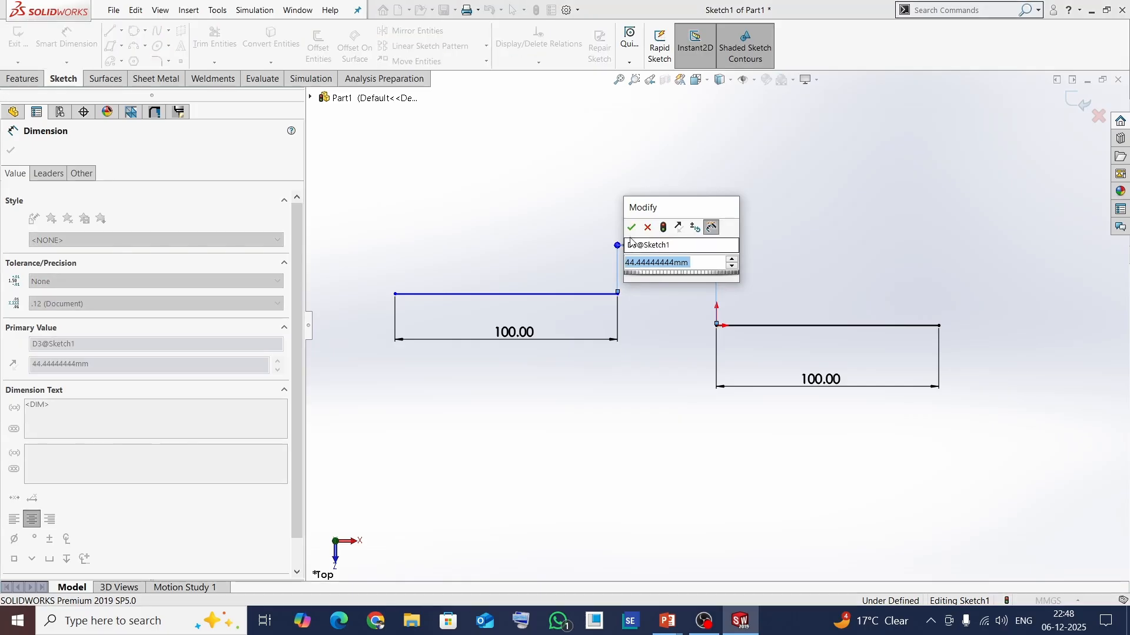
{"action": "left_click", "coordinate": [631, 227]}
- Dimension the vertical distance between the free line's right endpoint and the origin at its proposed value, and leave the dimension tool
{"action": "left_click", "coordinate": [618, 293]}
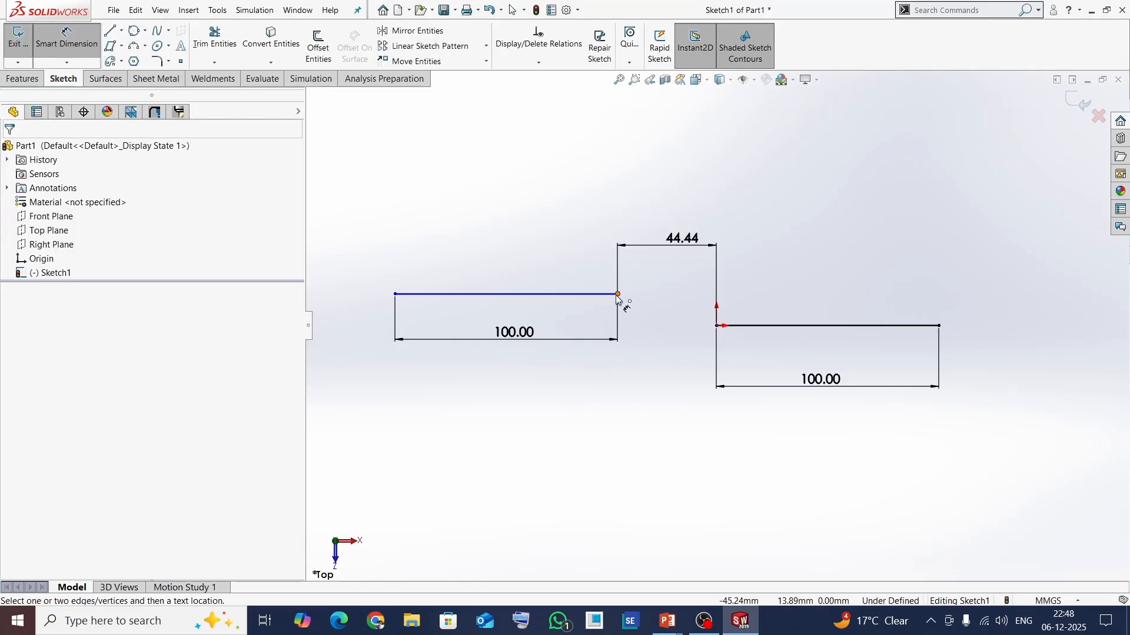
{"action": "left_click", "coordinate": [717, 326]}
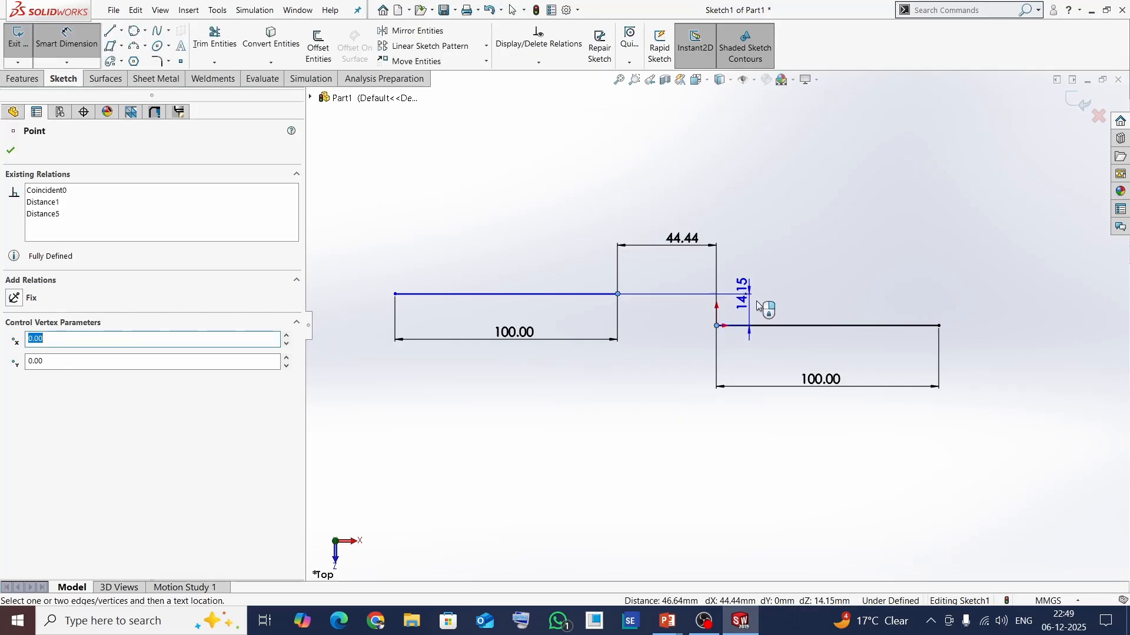
{"action": "left_click", "coordinate": [767, 310]}
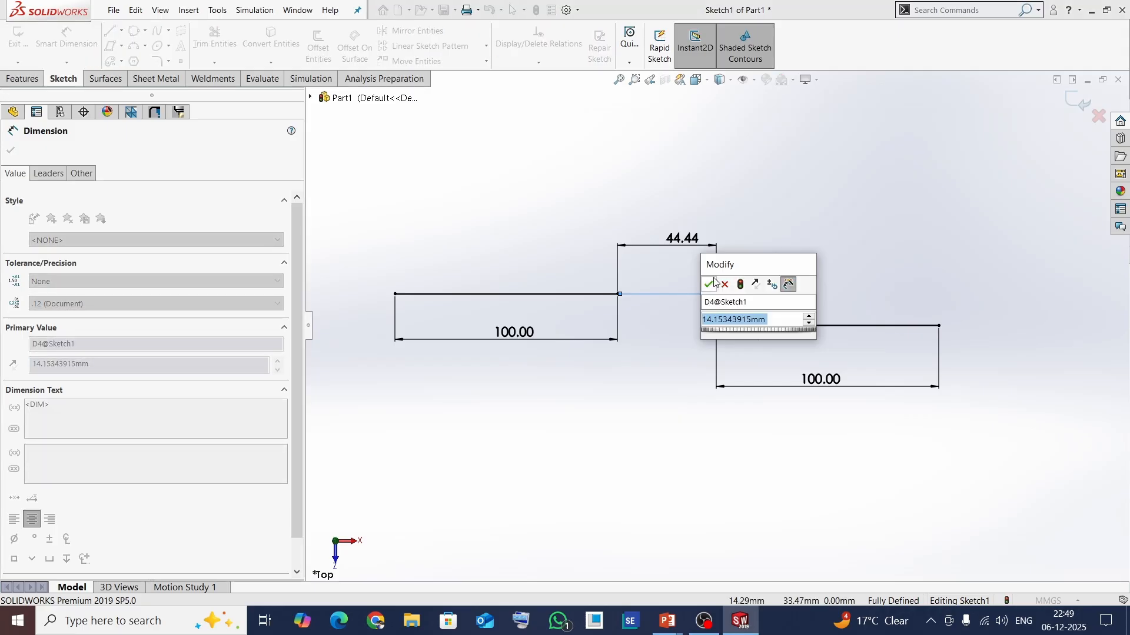
{"action": "left_click", "coordinate": [827, 227]}
{"action": "left_click", "coordinate": [829, 227]}
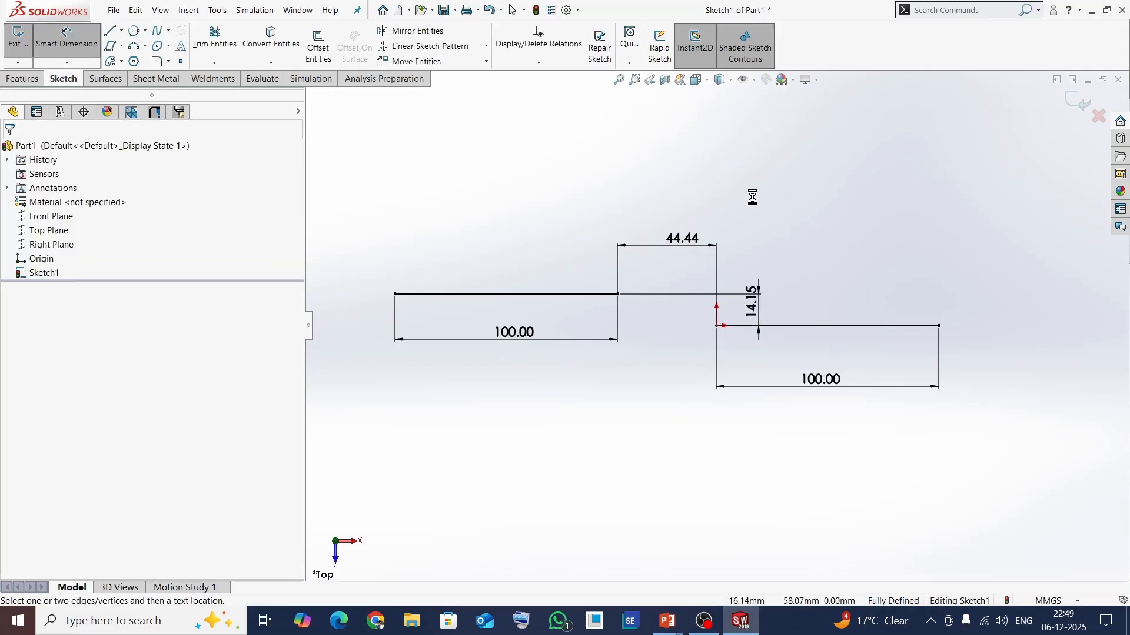
{"action": "key", "text": "Escape"}
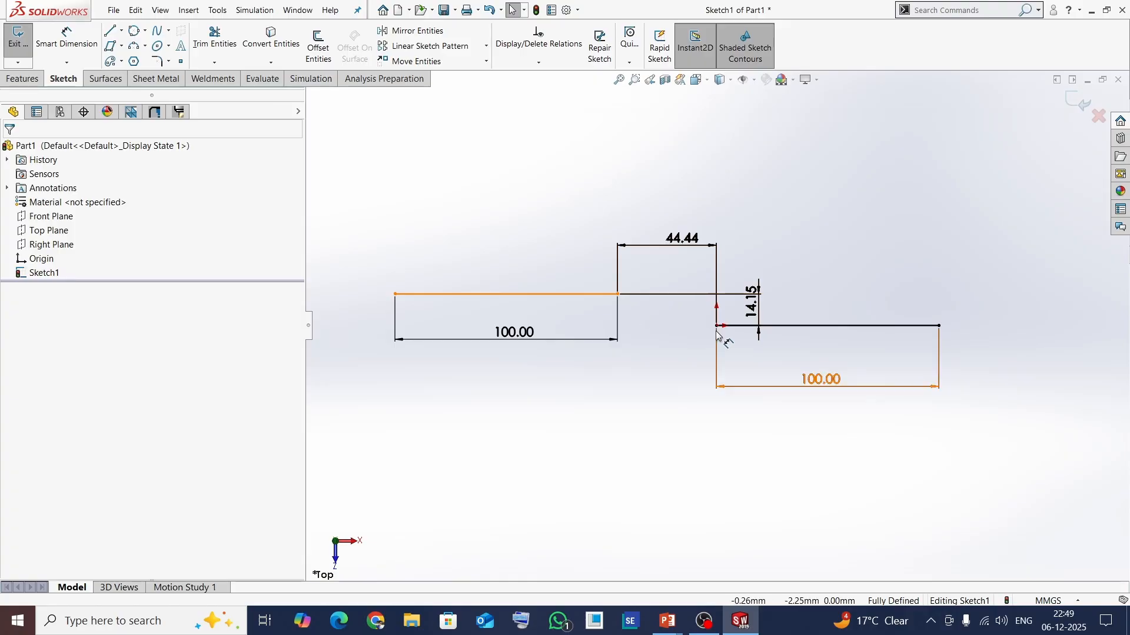
{"action": "left_click", "coordinate": [395, 295]}
{"action": "left_click", "coordinate": [461, 229]}
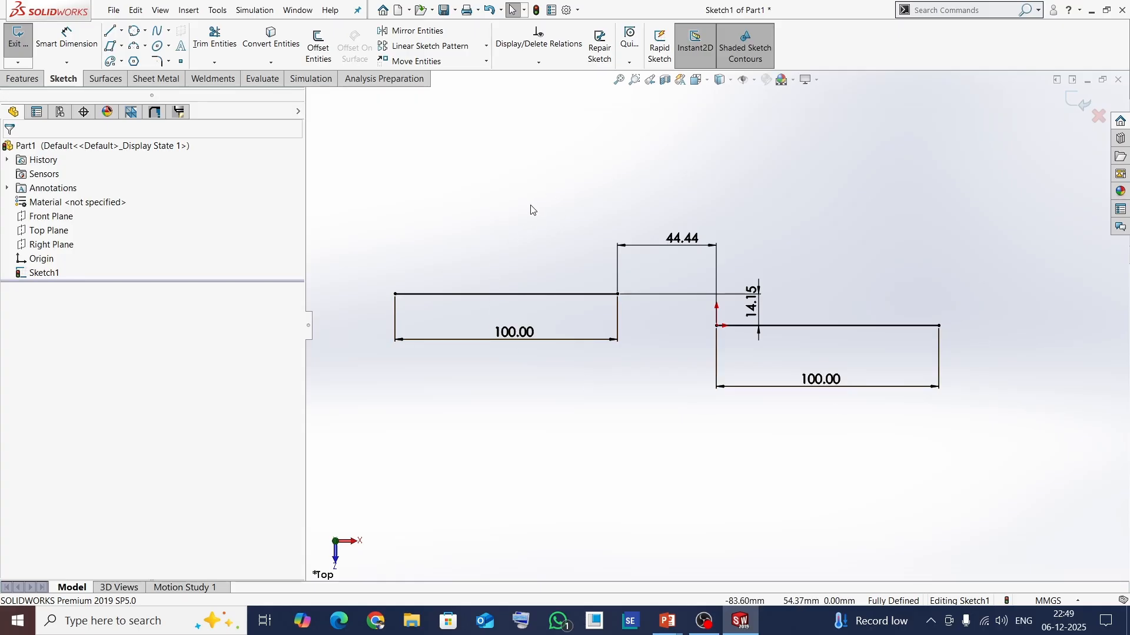
- Draw a stepped chain of five centerlines above the dimensioned lines, alternating horizontal and vertical, starting with a segment about 60 mm long
{"action": "left_click", "coordinate": [122, 31]}
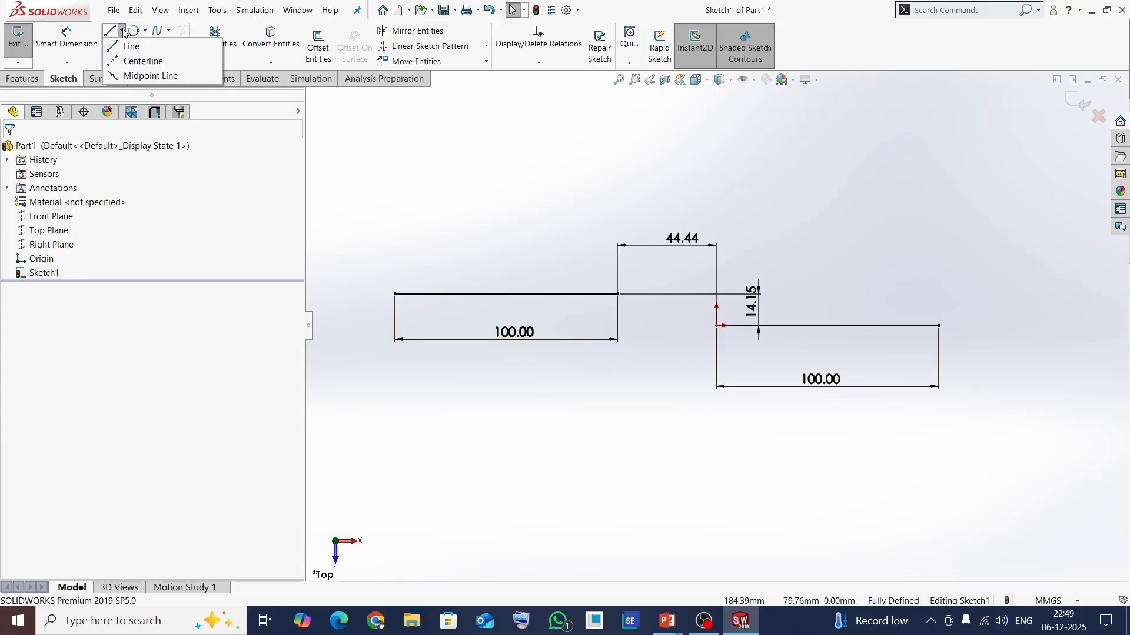
{"action": "left_click", "coordinate": [143, 62]}
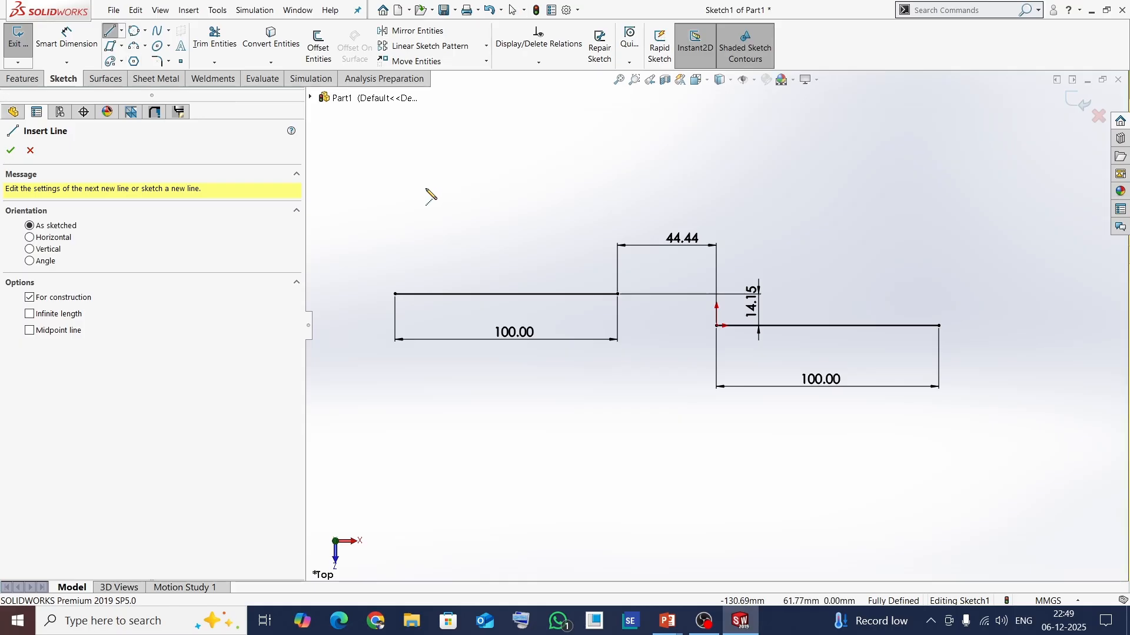
{"action": "left_click", "coordinate": [426, 188]}
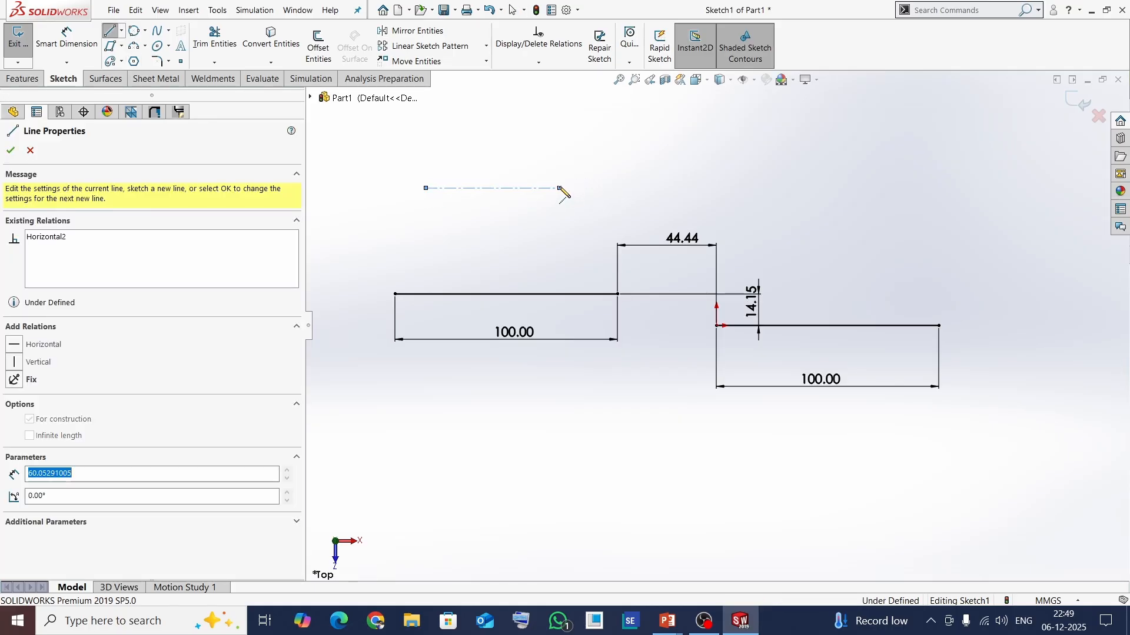
{"action": "left_click", "coordinate": [559, 189]}
{"action": "left_click", "coordinate": [559, 134]}
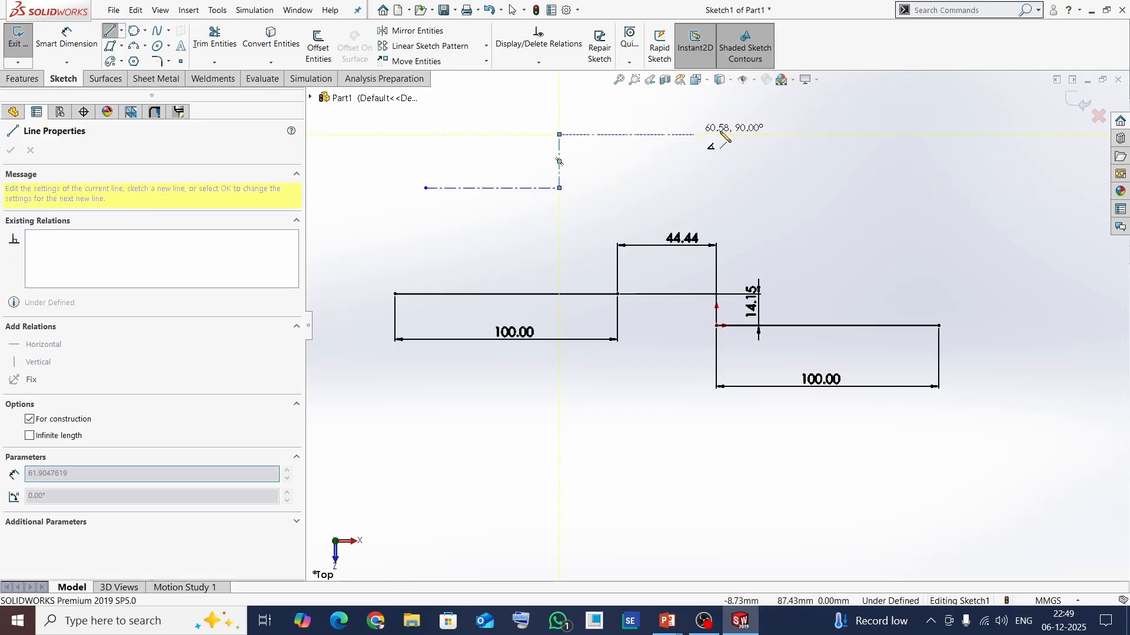
{"action": "left_click", "coordinate": [757, 134]}
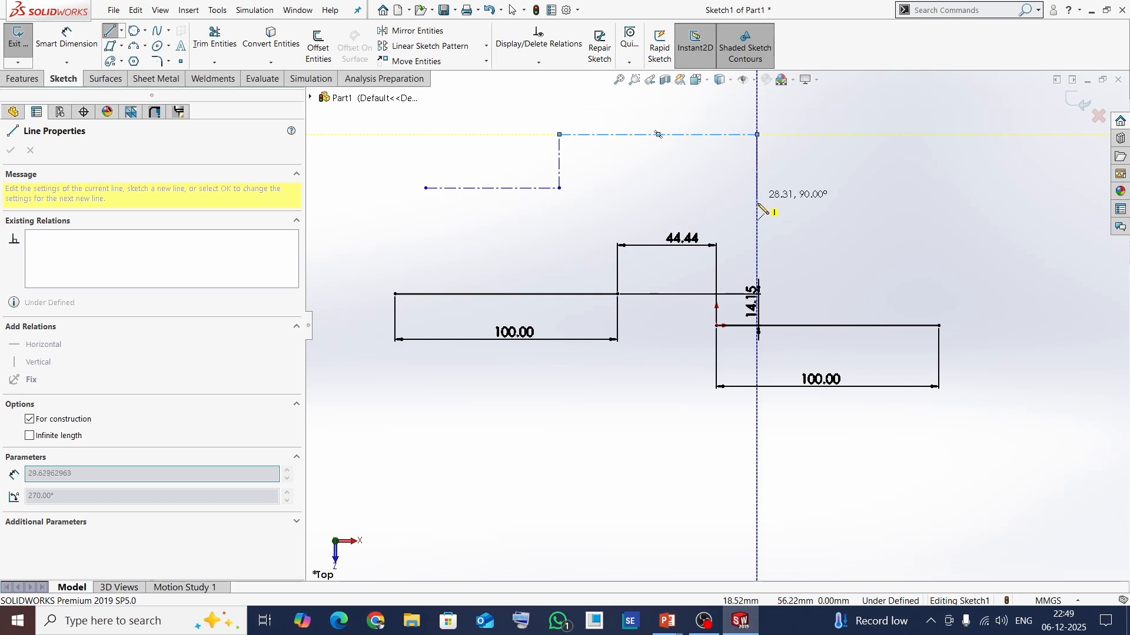
{"action": "left_click", "coordinate": [757, 203]}
{"action": "left_click", "coordinate": [900, 203]}
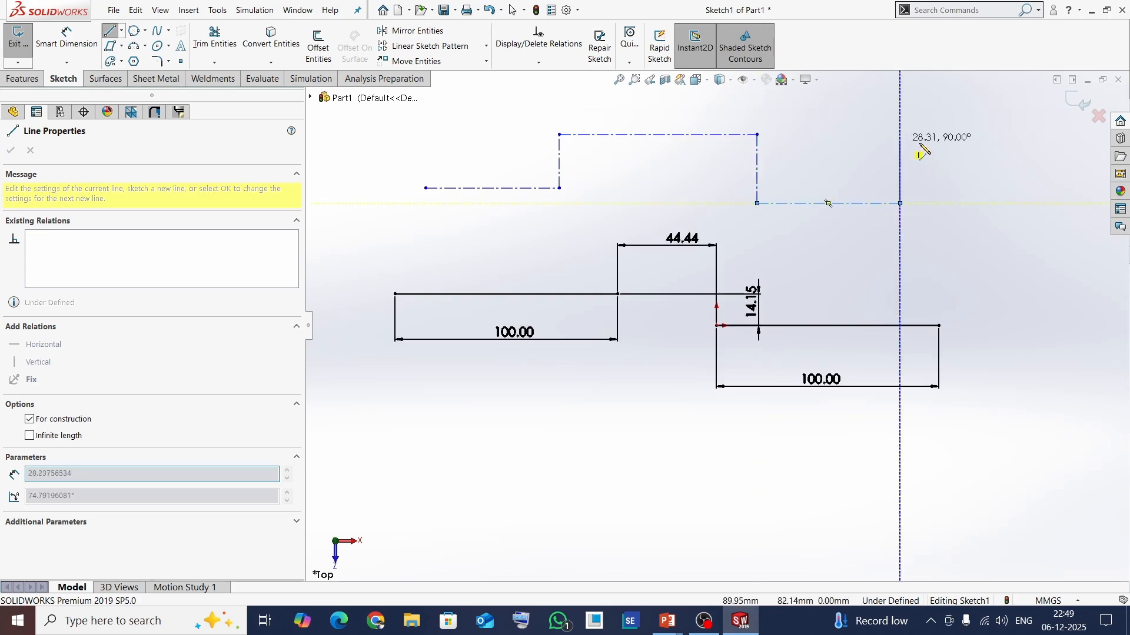
{"action": "key", "text": "Escape"}
{"action": "key", "text": "Escape"}
- Draw a horizontal midpoint line about 94 mm long above the centerline chain
{"action": "scroll", "coordinate": [484, 221], "scroll_direction": "down", "scroll_amount": 5}
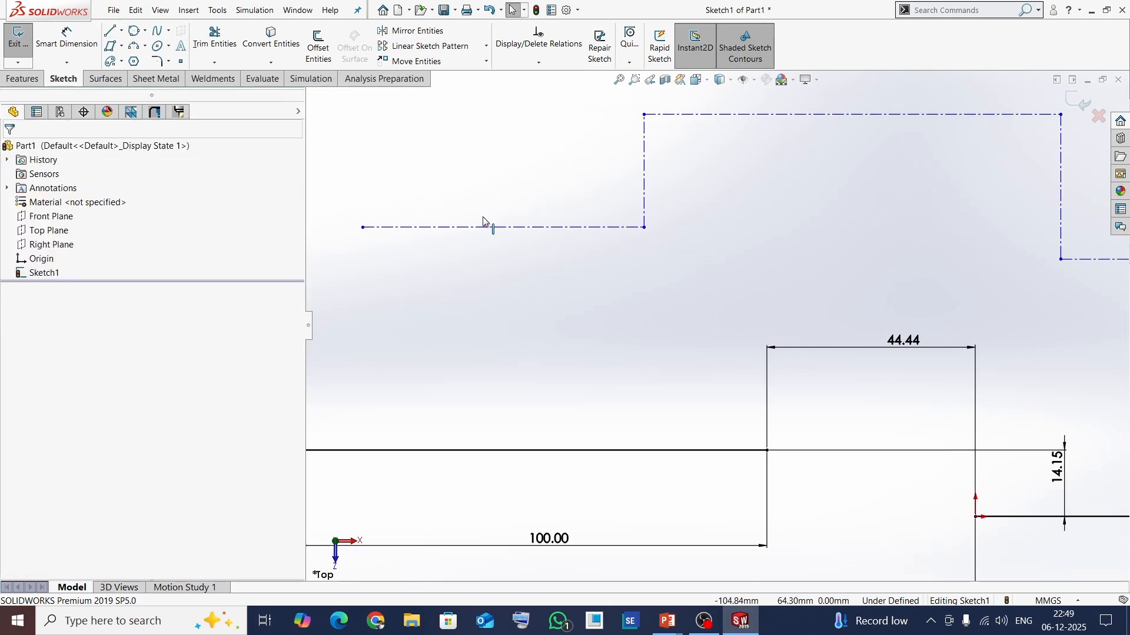
{"action": "scroll", "coordinate": [484, 222], "scroll_direction": "up", "scroll_amount": 2}
{"action": "scroll", "coordinate": [532, 268], "scroll_direction": "down", "scroll_amount": 4}
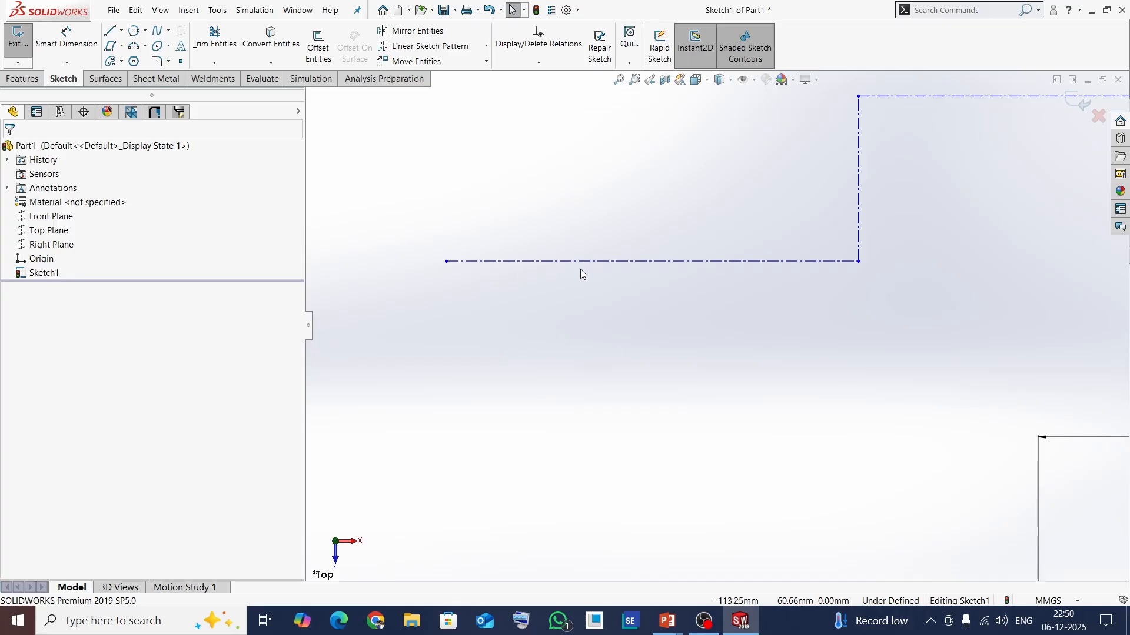
{"action": "scroll", "coordinate": [628, 451], "scroll_direction": "up", "scroll_amount": 2}
{"action": "scroll", "coordinate": [537, 290], "scroll_direction": "up", "scroll_amount": 4}
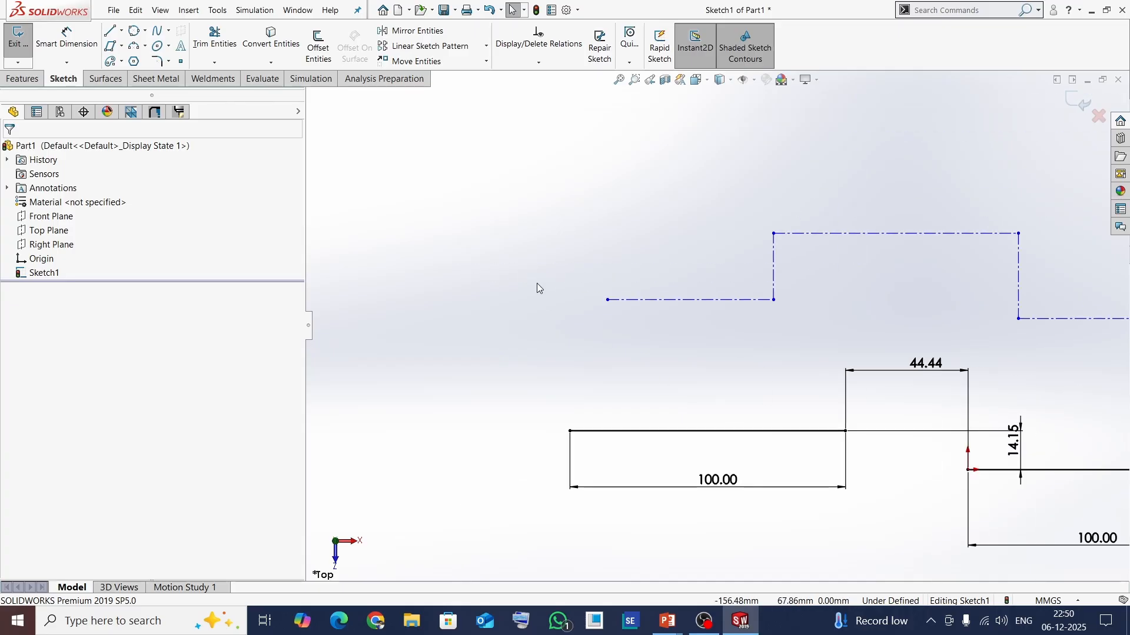
{"action": "left_click", "coordinate": [121, 30]}
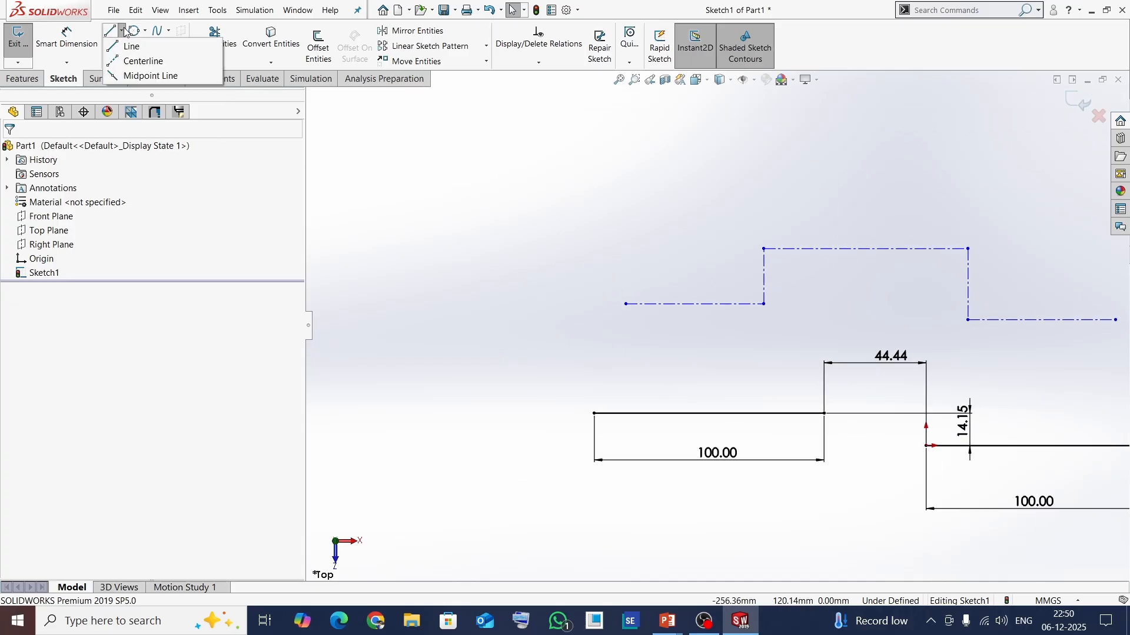
{"action": "left_click", "coordinate": [133, 76]}
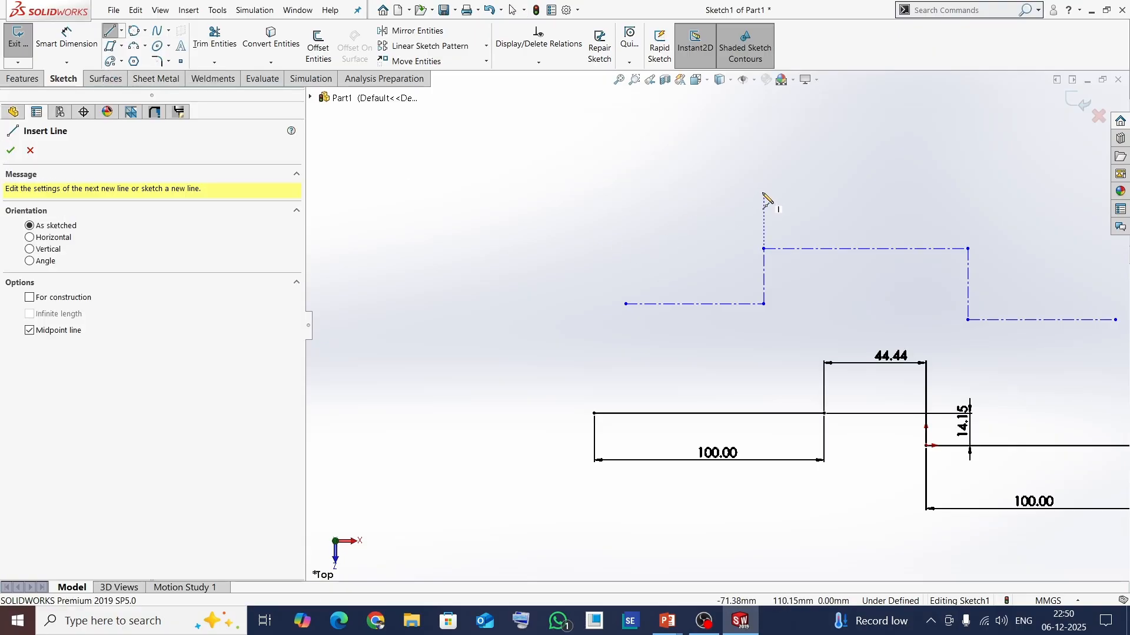
{"action": "left_click", "coordinate": [763, 157]}
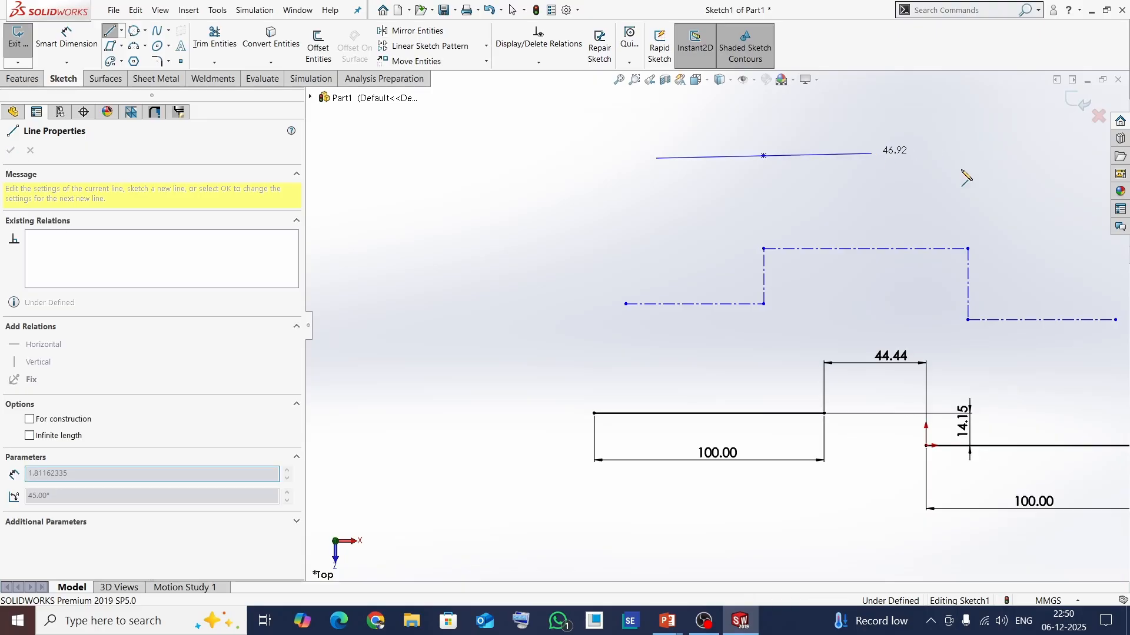
{"action": "left_click", "coordinate": [873, 156]}
{"action": "key", "text": "Escape"}
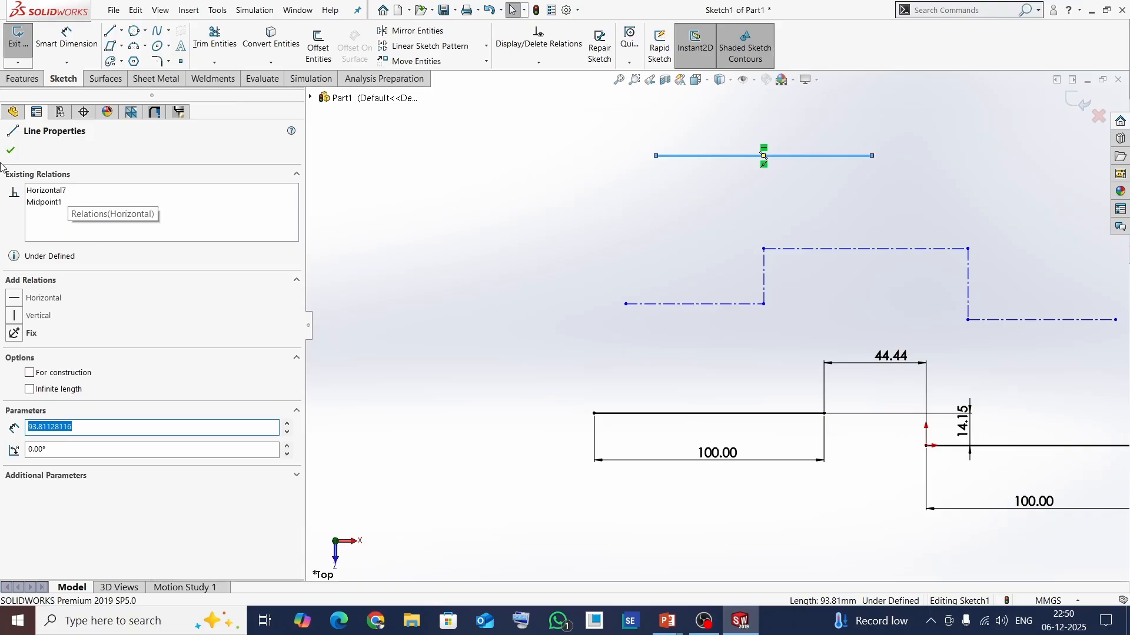
{"action": "left_click", "coordinate": [425, 172]}
- Dimension the midpoint line's length as 100 mm and leave the dimension tool
{"action": "left_click", "coordinate": [74, 46]}
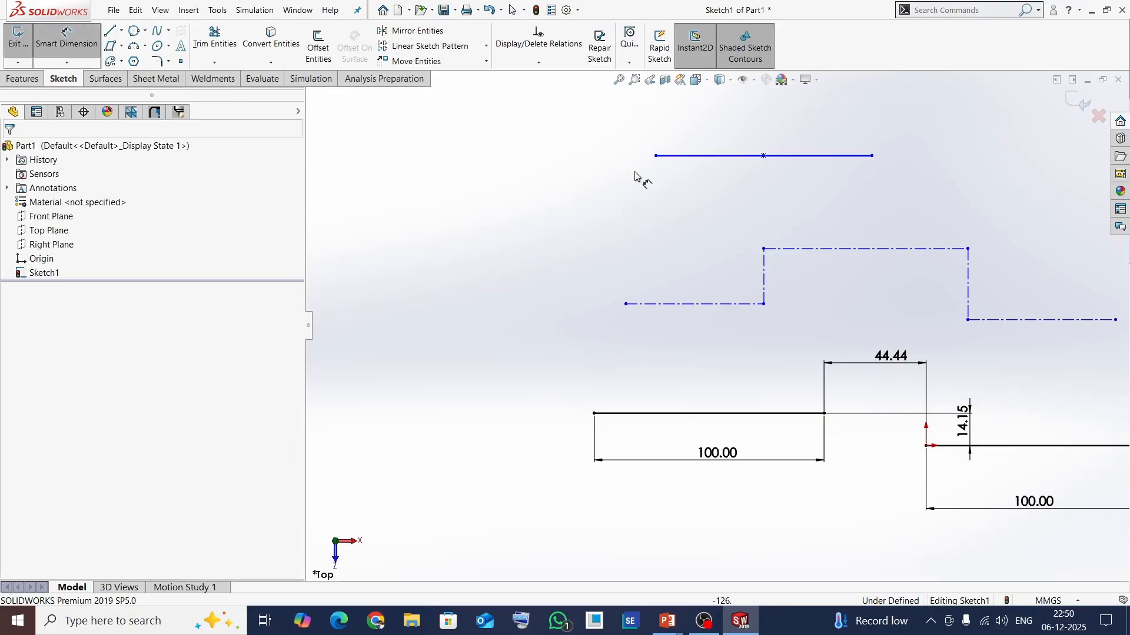
{"action": "left_click", "coordinate": [691, 157]}
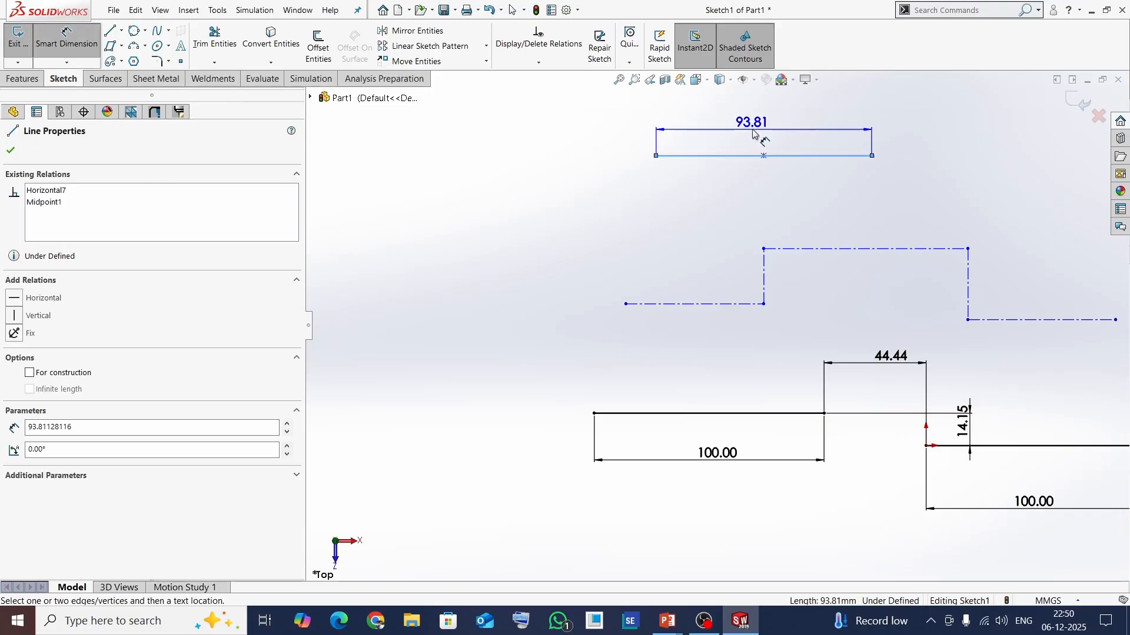
{"action": "left_click", "coordinate": [857, 189]}
{"action": "type", "text": "100"}
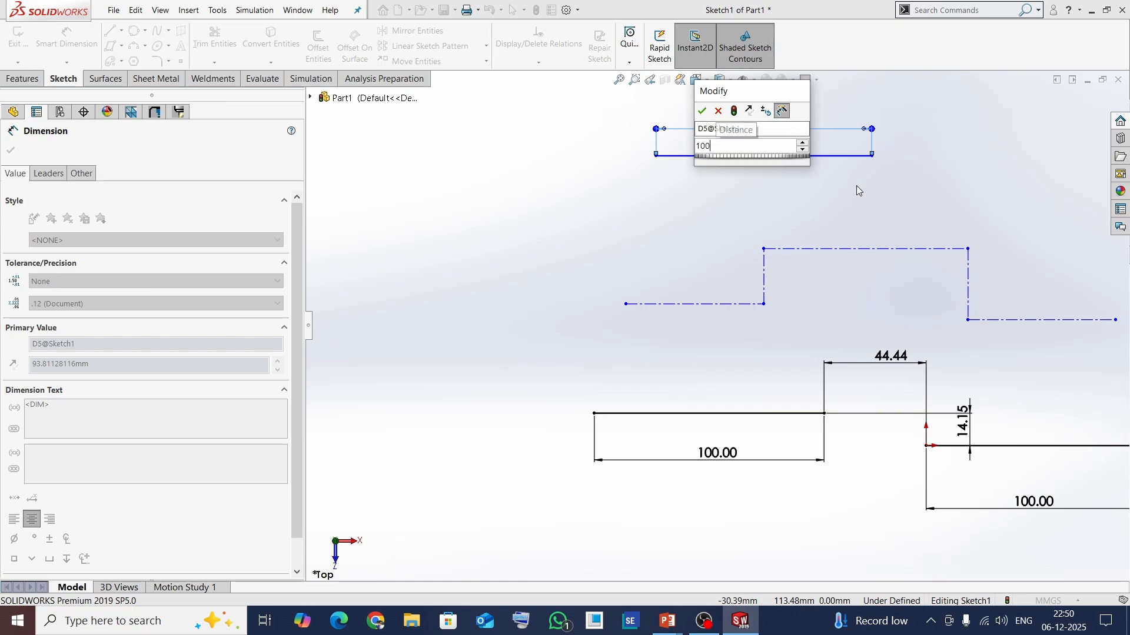
{"action": "key", "text": "Return"}
{"action": "left_click", "coordinate": [10, 150]}
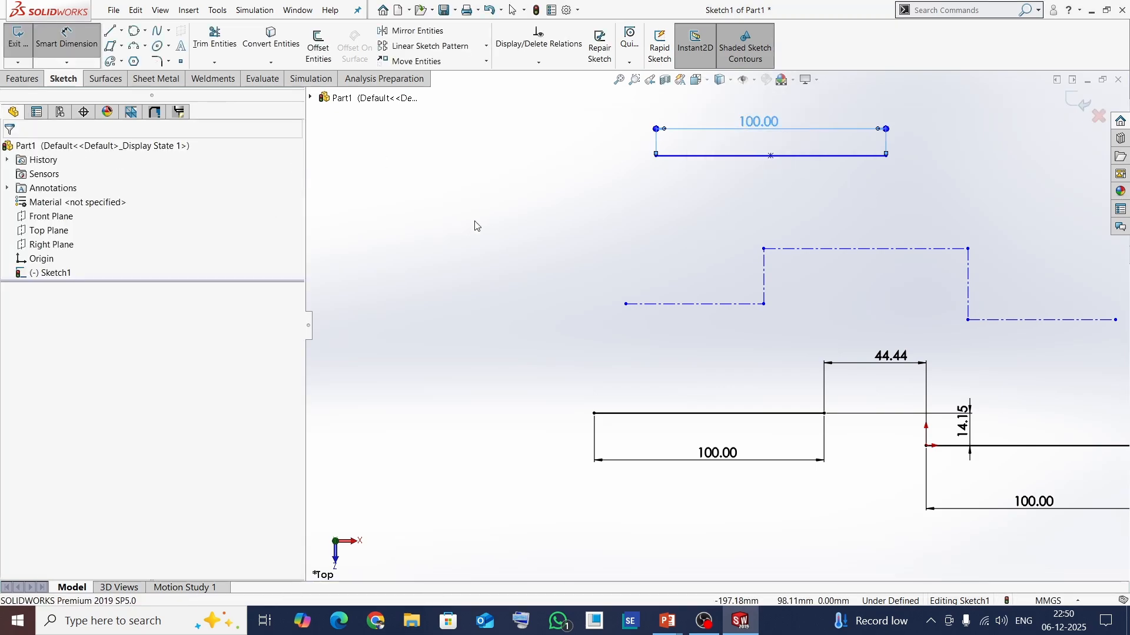
{"action": "key", "text": "Escape"}
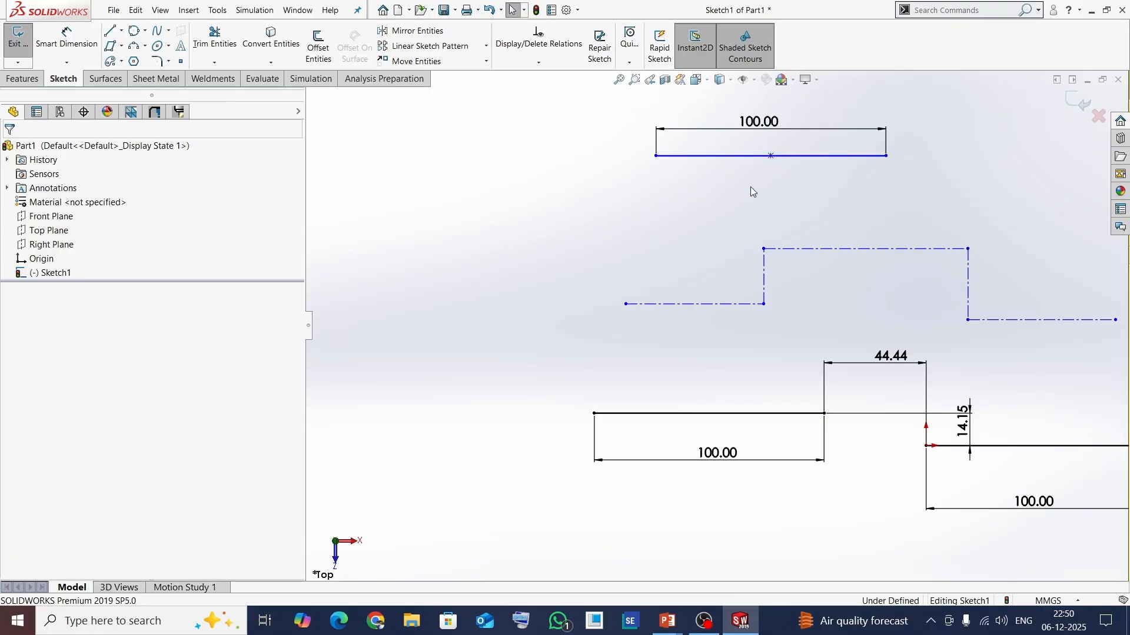
- Set the midpoint line's length dimension to 150 mm
{"action": "double_click", "coordinate": [759, 122]}
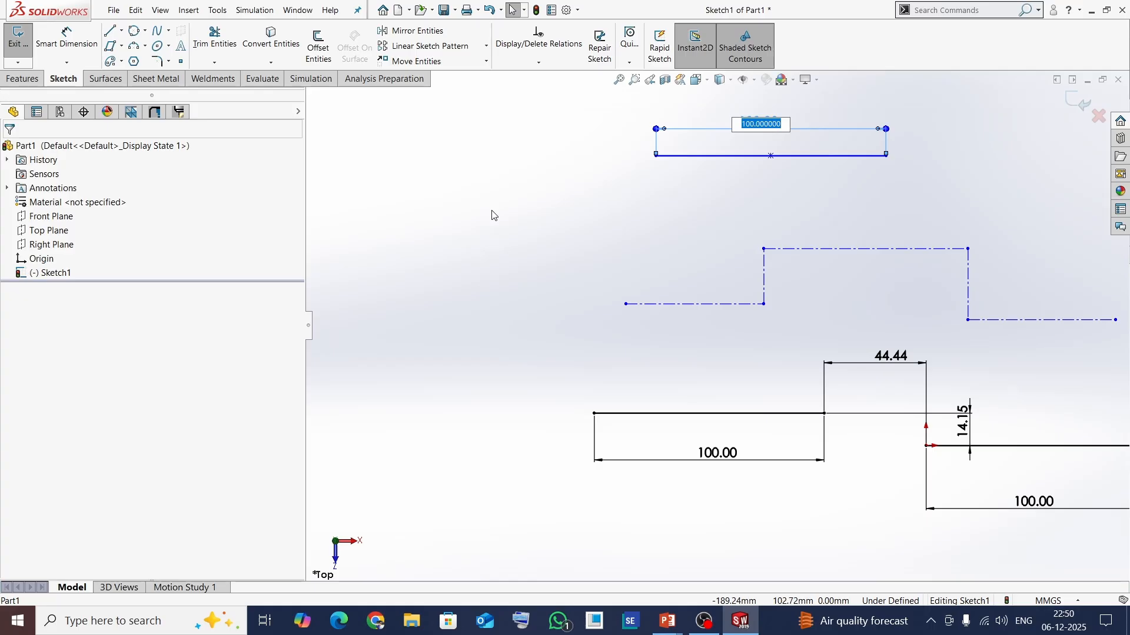
{"action": "type", "text": "150"}
{"action": "key", "text": "Return"}
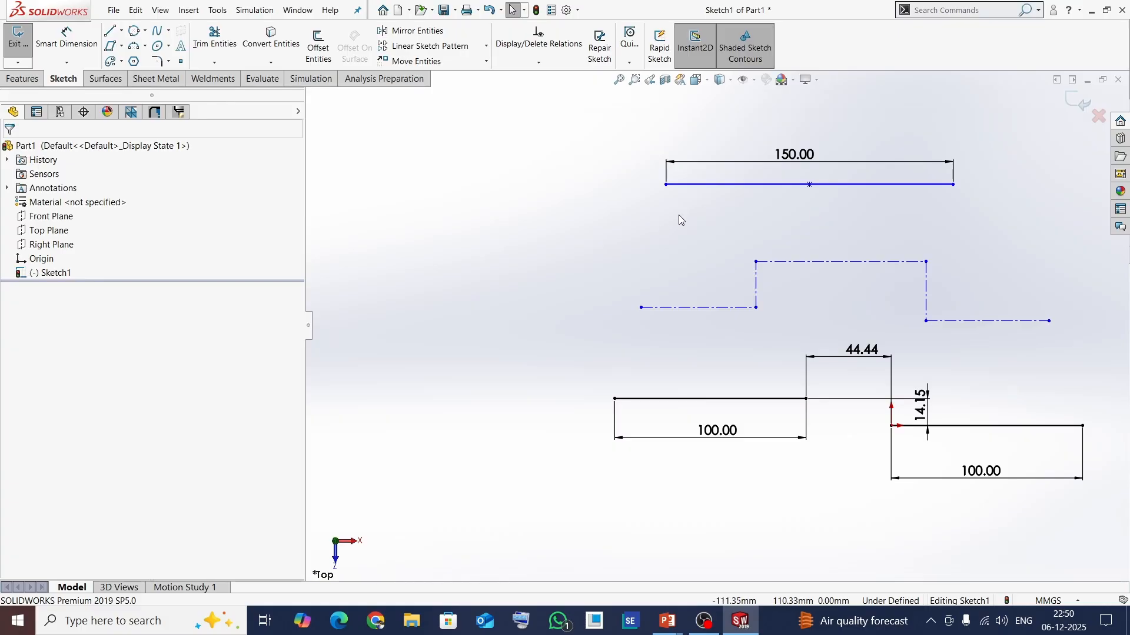
- Convert the 150 mm midpoint line into construction geometry
{"action": "left_click", "coordinate": [700, 185]}
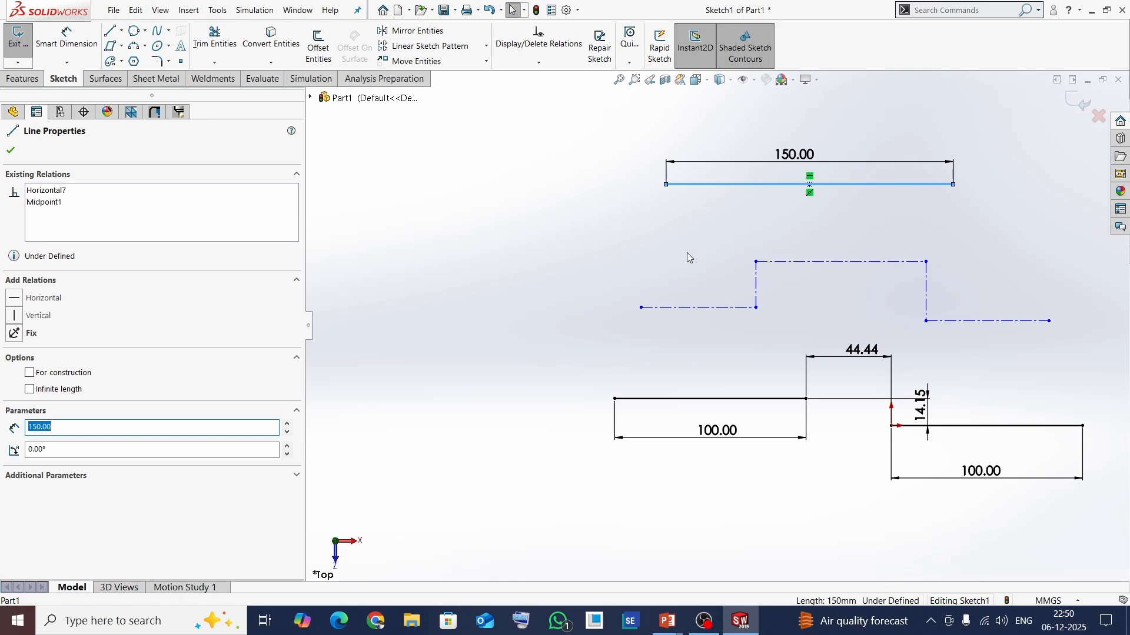
{"action": "left_click", "coordinate": [30, 373]}
{"action": "left_click", "coordinate": [10, 151]}
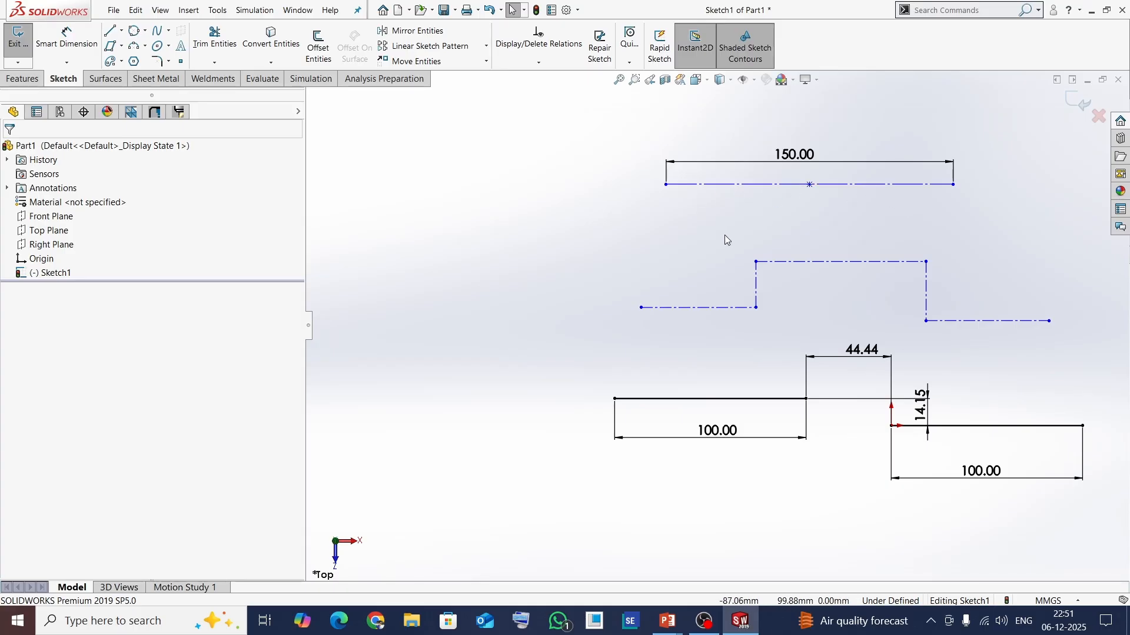
- Compare the properties of the solid line left of the origin with those of the 150 mm construction line
{"action": "left_click", "coordinate": [768, 400]}
{"action": "left_click", "coordinate": [571, 337]}
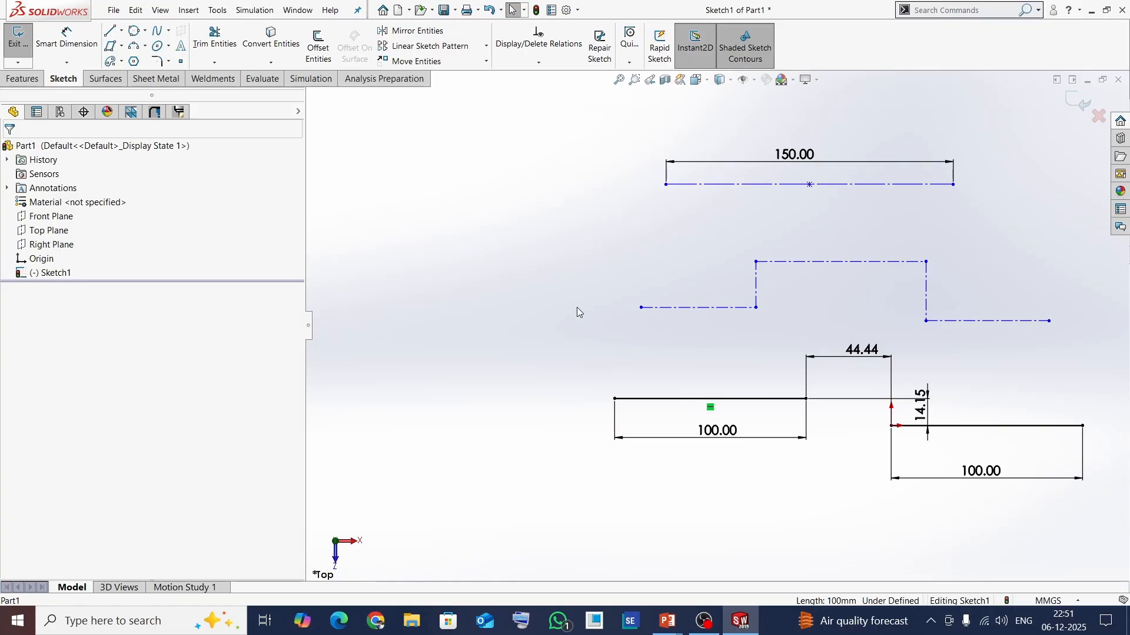
{"action": "left_click", "coordinate": [730, 185]}
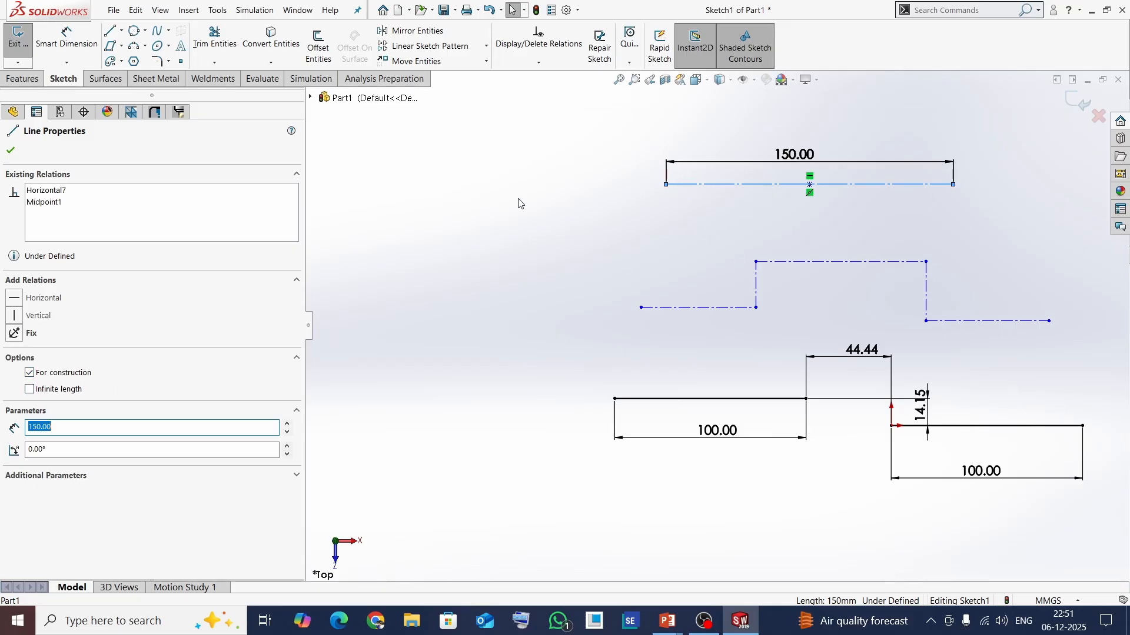
{"action": "left_click", "coordinate": [461, 227]}
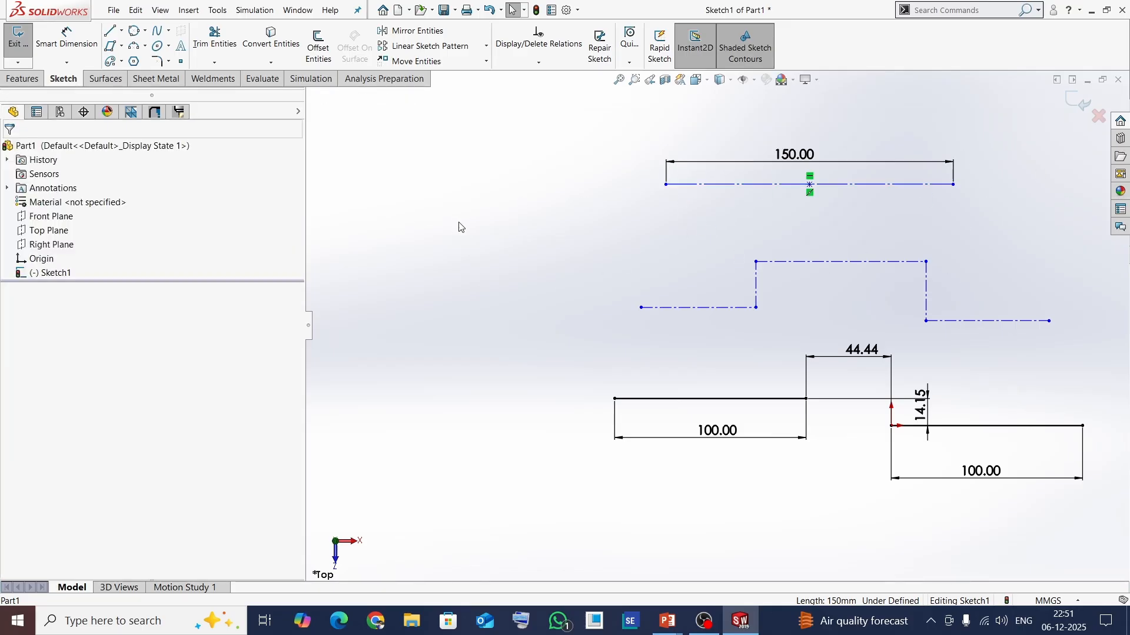
- Sketch a separate slanted line about 66 mm long at about 36°, left of the stepped centerline chain
{"action": "left_click", "coordinate": [121, 31]}
{"action": "left_click", "coordinate": [128, 48]}
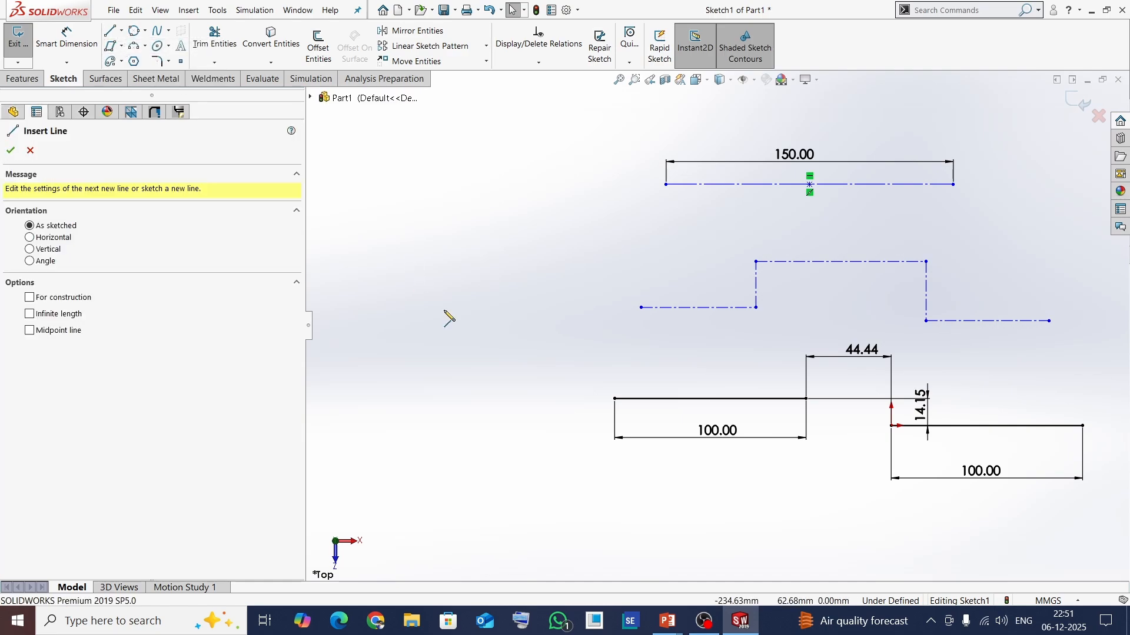
{"action": "left_click", "coordinate": [471, 343]}
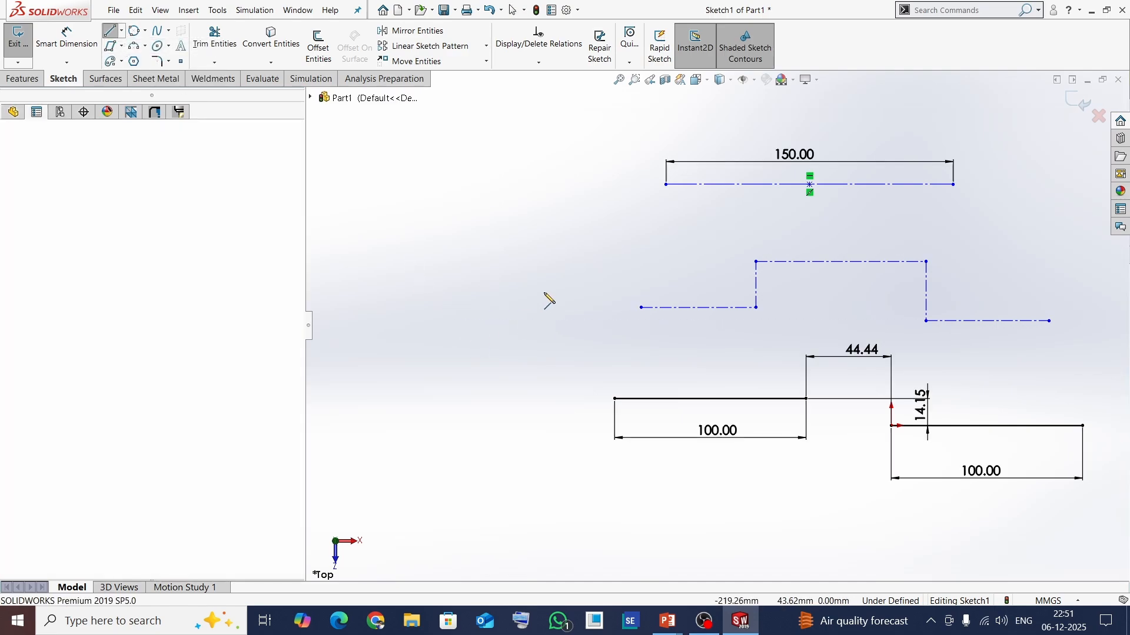
{"action": "left_click", "coordinate": [574, 268]}
{"action": "key", "text": "Escape"}
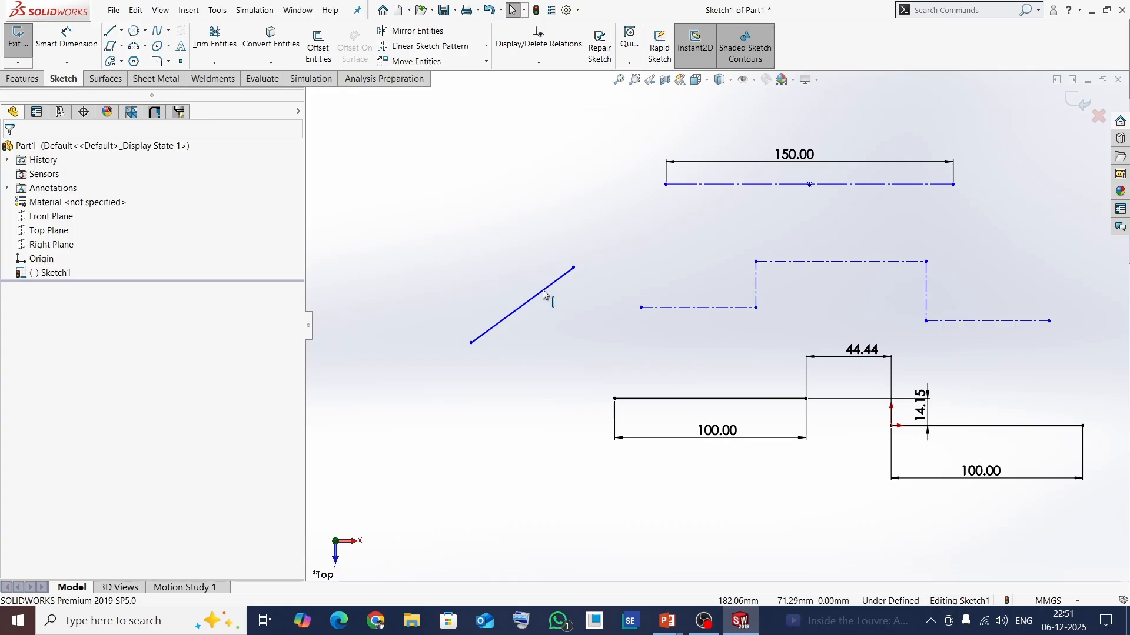
- Try the infinite length option on the slanted line and restore the line to finite length
{"action": "left_click", "coordinate": [542, 290]}
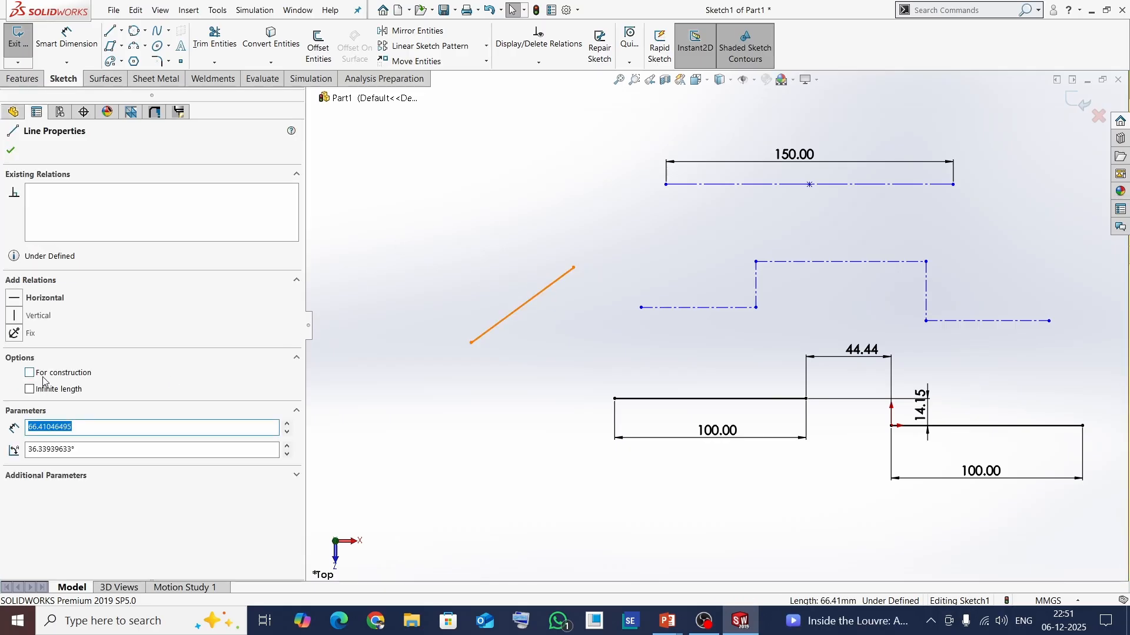
{"action": "left_click", "coordinate": [29, 389]}
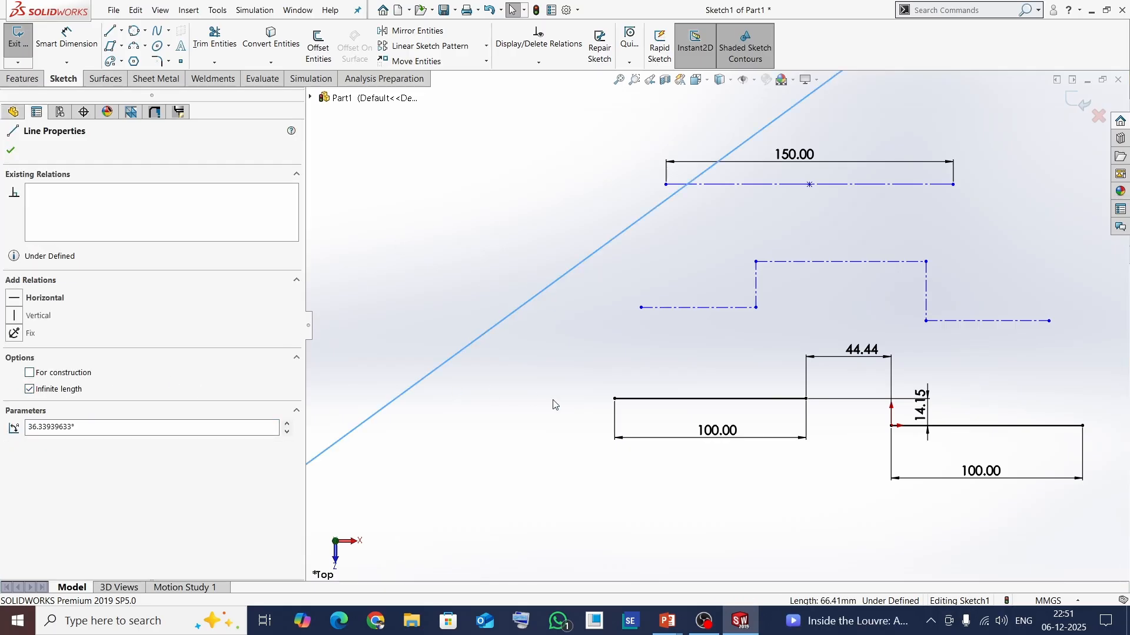
{"action": "key", "text": "f"}
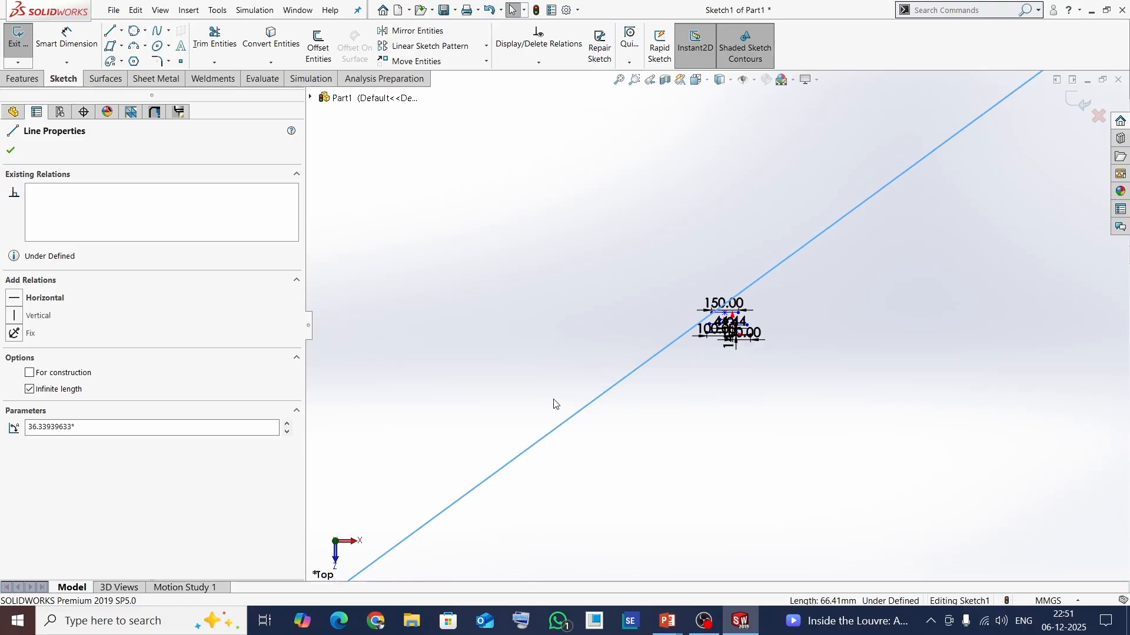
{"action": "scroll", "coordinate": [746, 350], "scroll_direction": "down", "scroll_amount": 6}
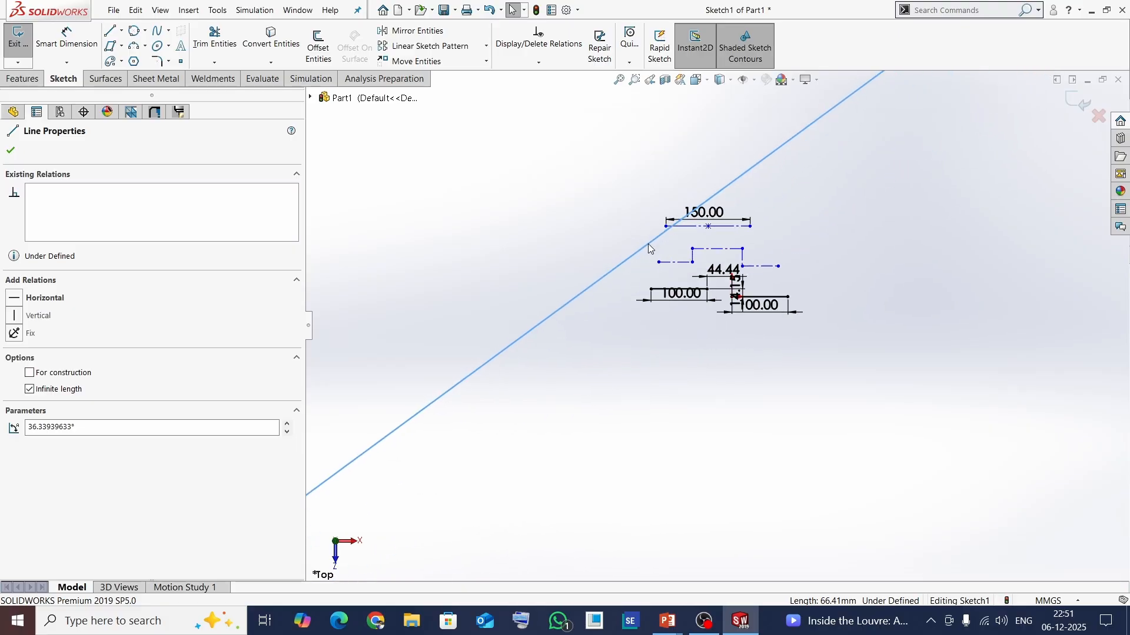
{"action": "scroll", "coordinate": [691, 281], "scroll_direction": "up", "scroll_amount": 2}
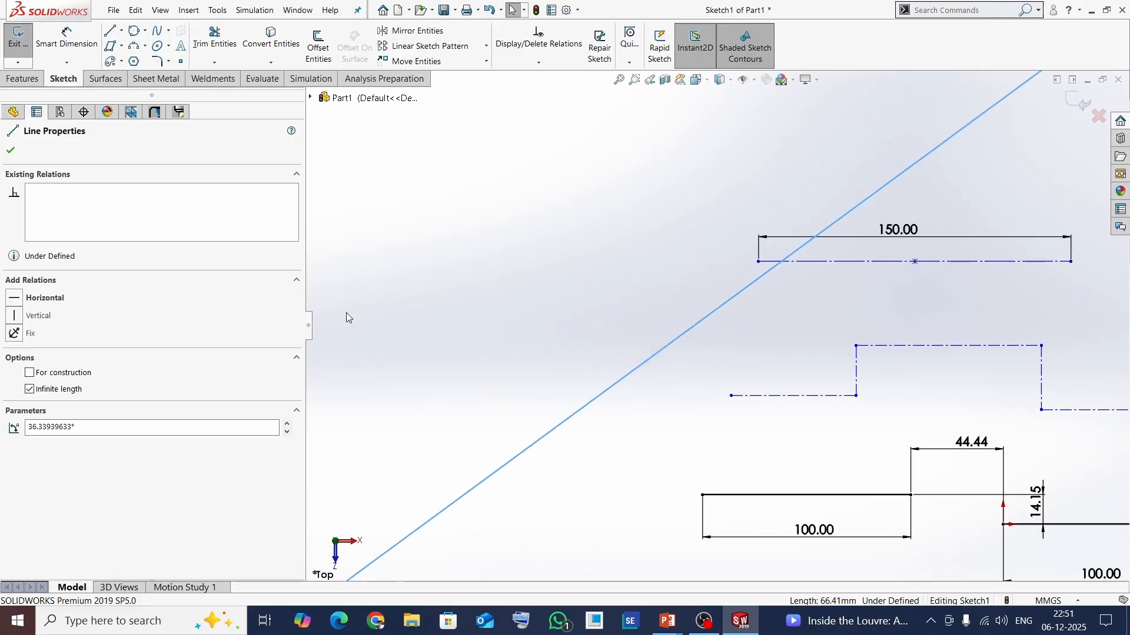
{"action": "left_click", "coordinate": [30, 389]}
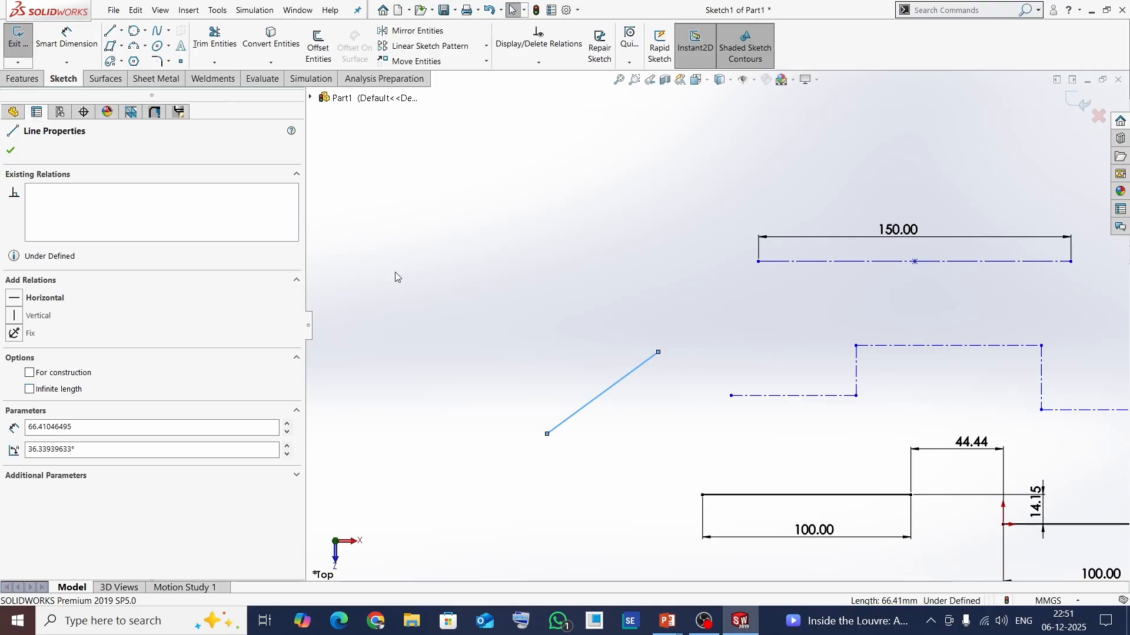
{"action": "left_click", "coordinate": [11, 150]}
- Sketch a corner rectangle about 97 mm wide and 53 mm high, above and to the right of the 150 mm construction line
{"action": "key", "text": "z"}
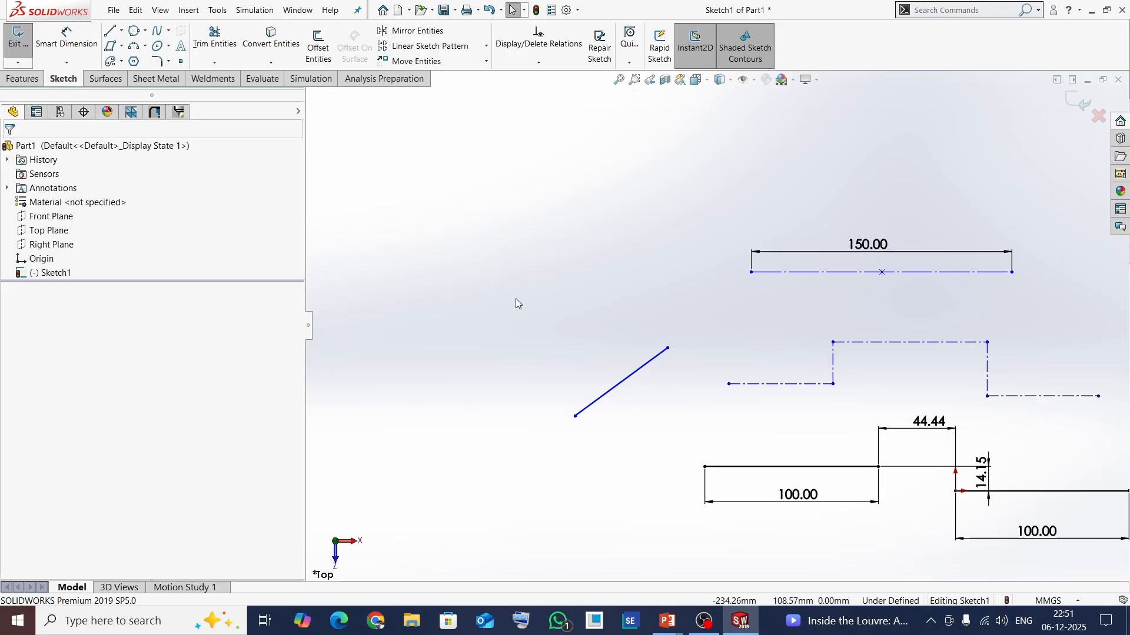
{"action": "key", "text": "z"}
{"action": "key", "text": "z"}
{"action": "key", "text": "f"}
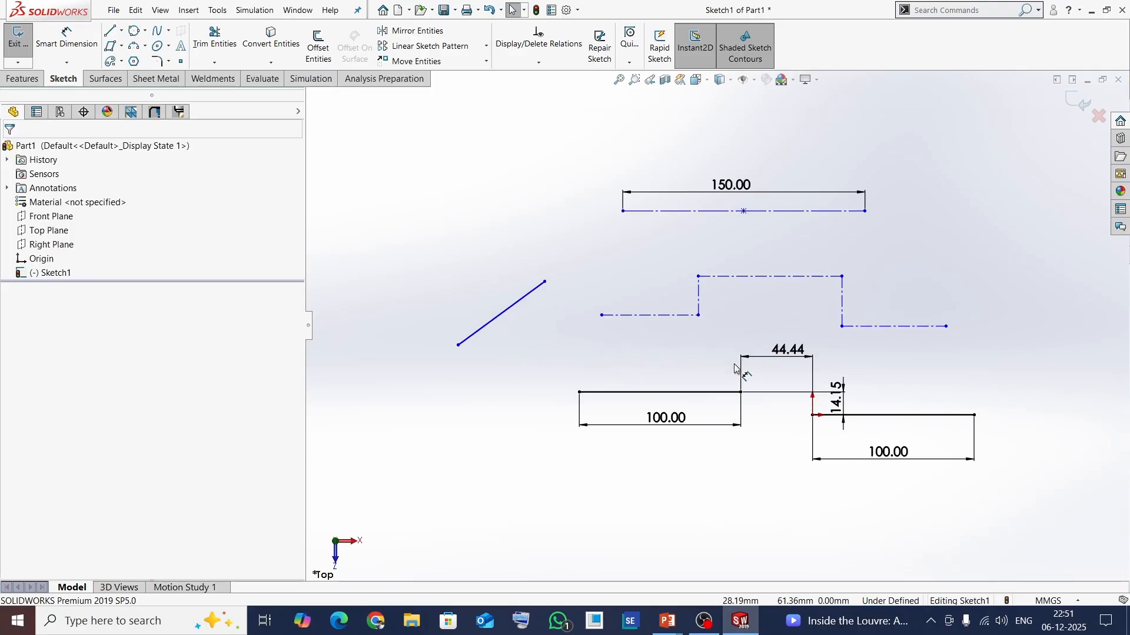
{"action": "middle_click_drag", "start_coordinate": [754, 291], "coordinate": [619, 315], "text": "ctrl"}
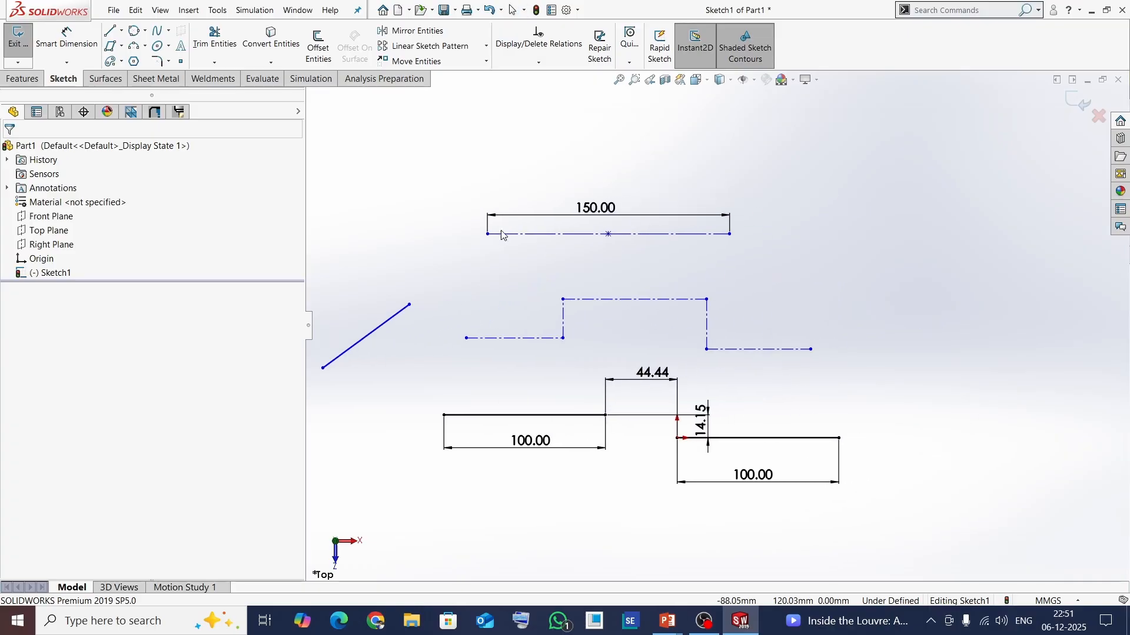
{"action": "left_click", "coordinate": [122, 47]}
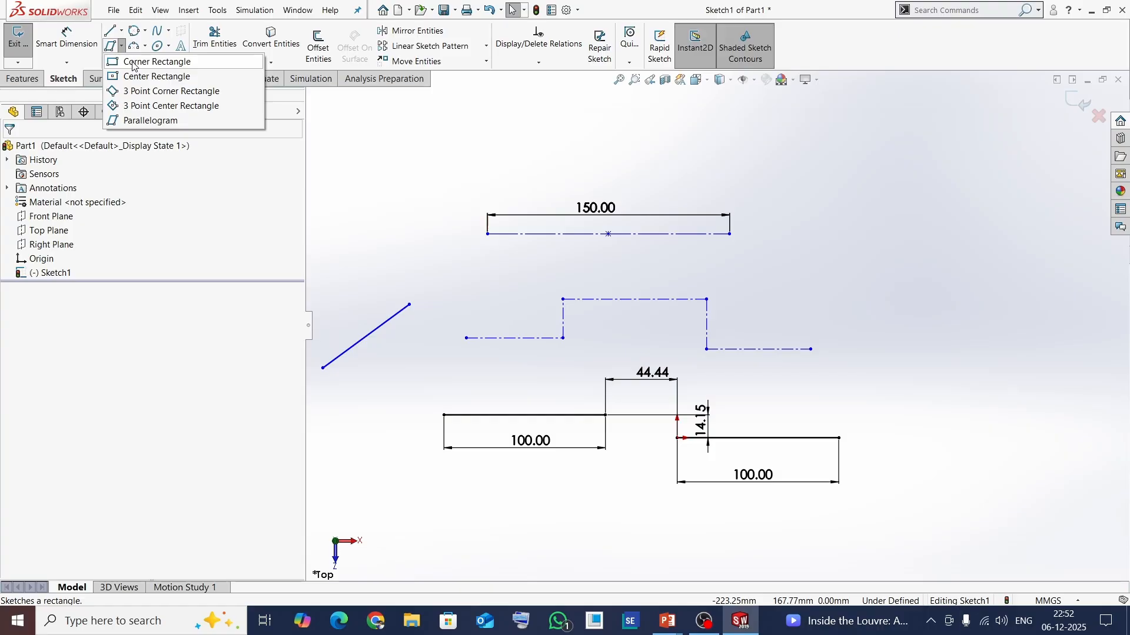
{"action": "left_click", "coordinate": [133, 66]}
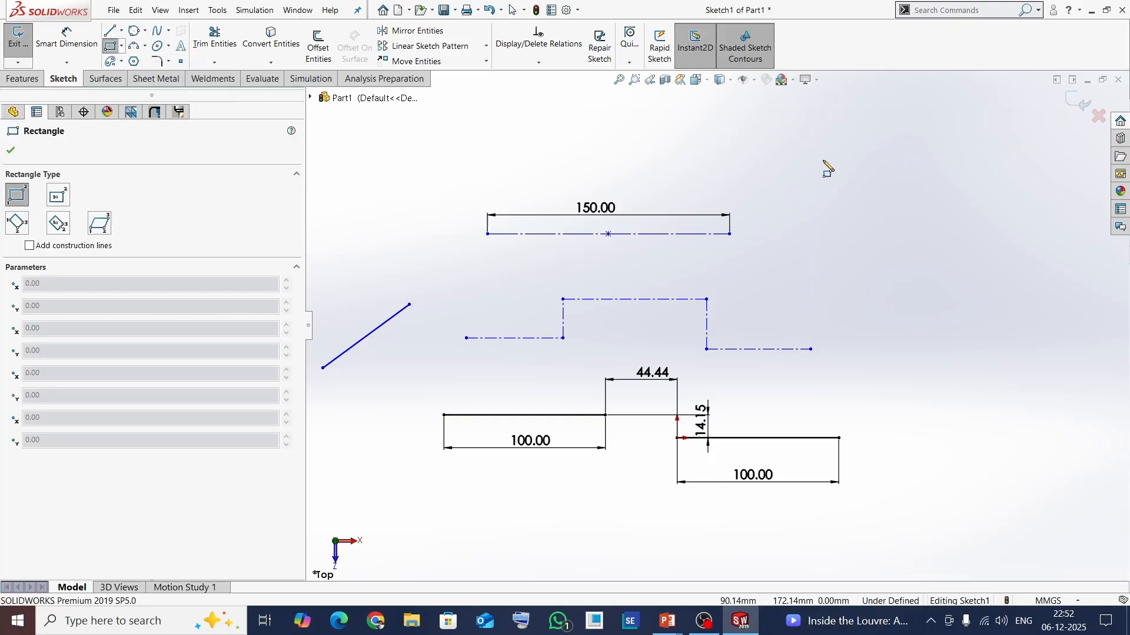
{"action": "mouse_move", "coordinate": [823, 160]}
{"action": "left_mouse_down"}
{"action": "mouse_move", "coordinate": [912, 230]}
{"action": "mouse_move", "coordinate": [978, 245]}
{"action": "left_mouse_up"}
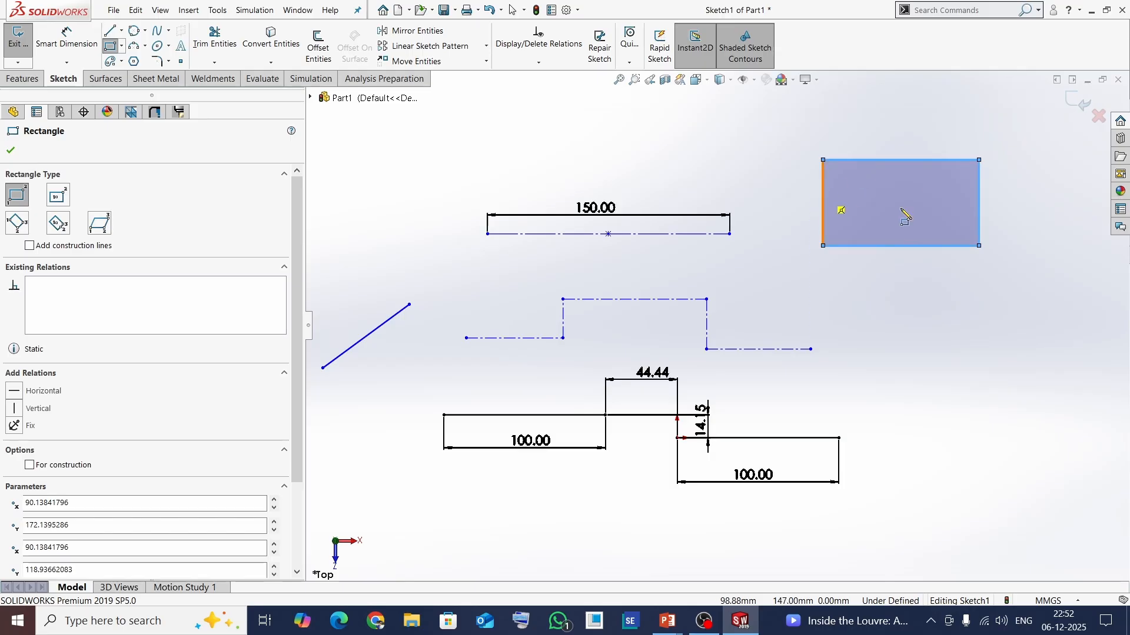
{"action": "key", "text": "Escape"}
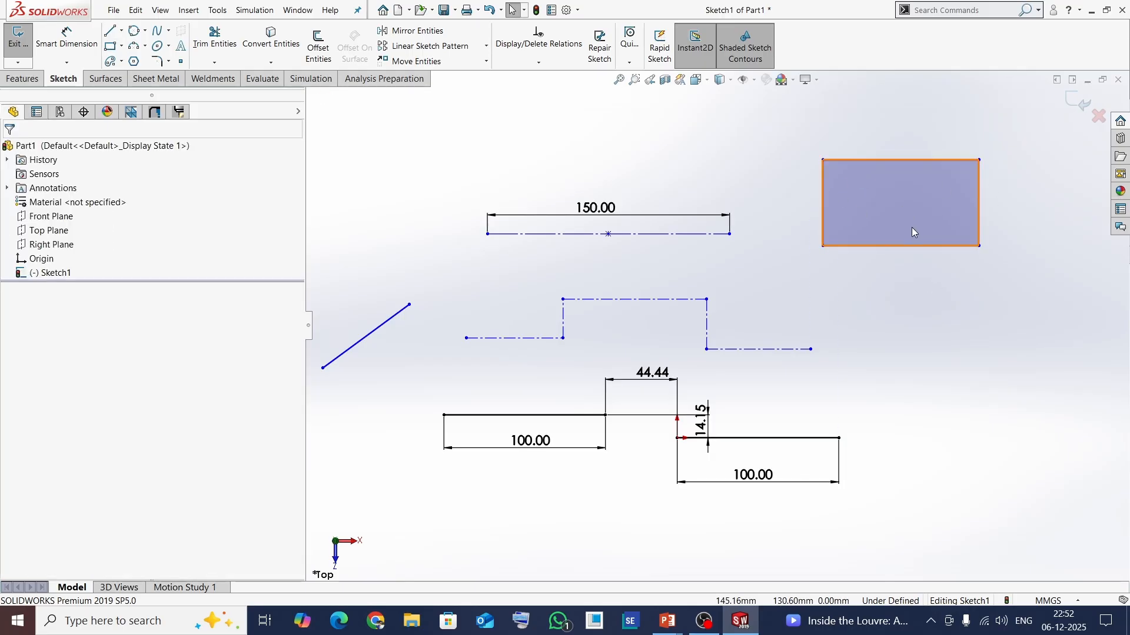
- Dimension the corner rectangle 50 mm high and 100 mm wide, and leave the dimension tool
{"action": "left_click", "coordinate": [67, 38]}
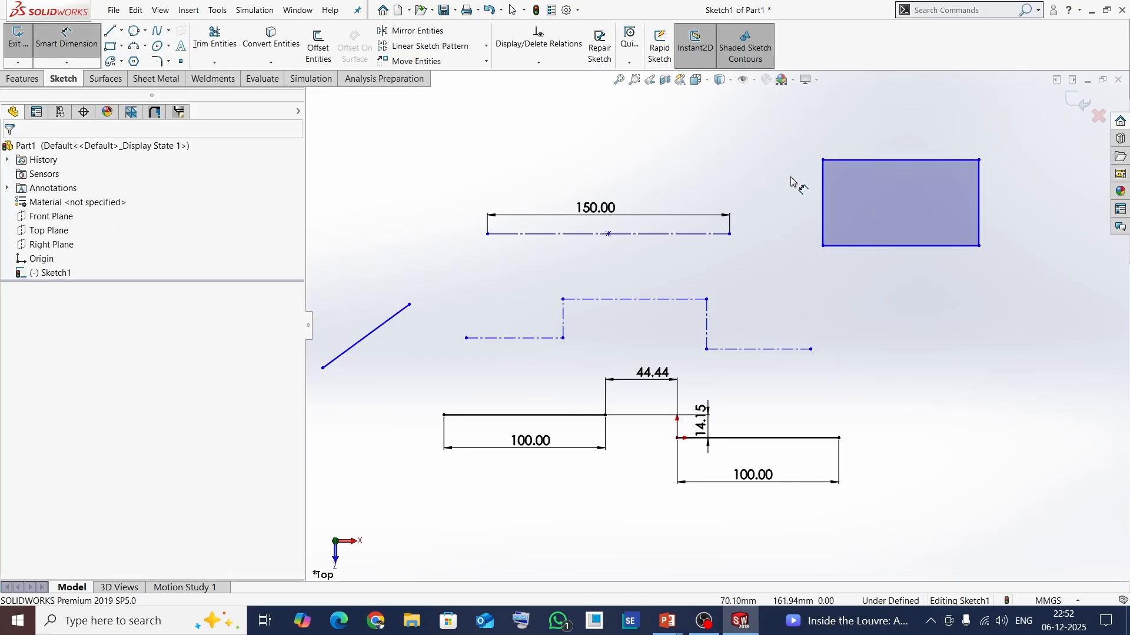
{"action": "left_click", "coordinate": [823, 184]}
{"action": "left_click", "coordinate": [786, 198]}
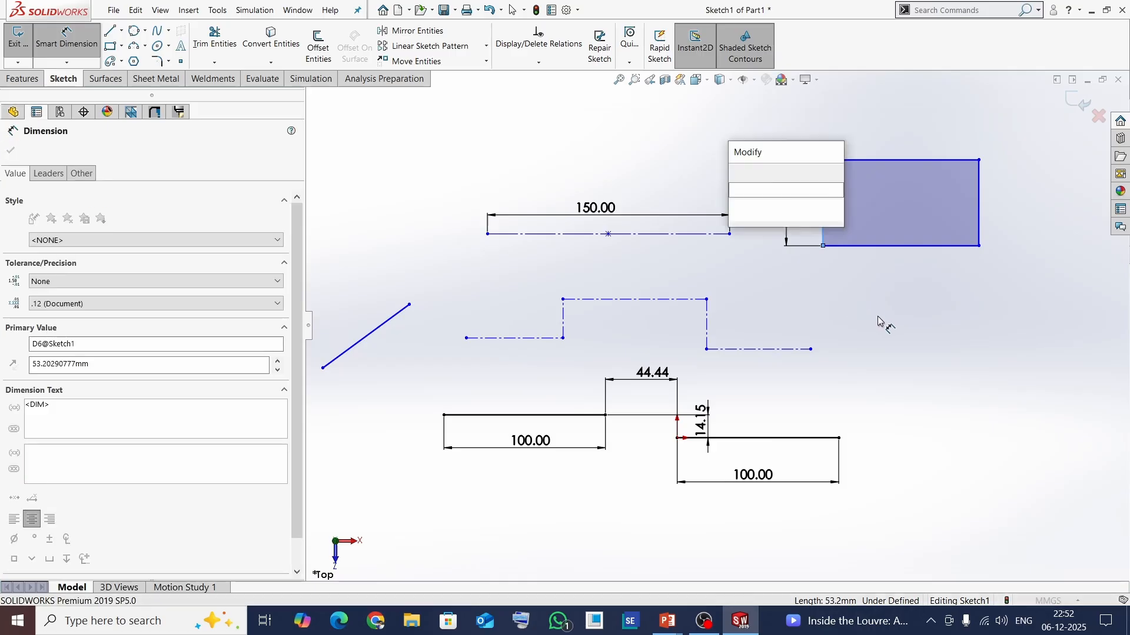
{"action": "type", "text": "50"}
{"action": "key", "text": "Return"}
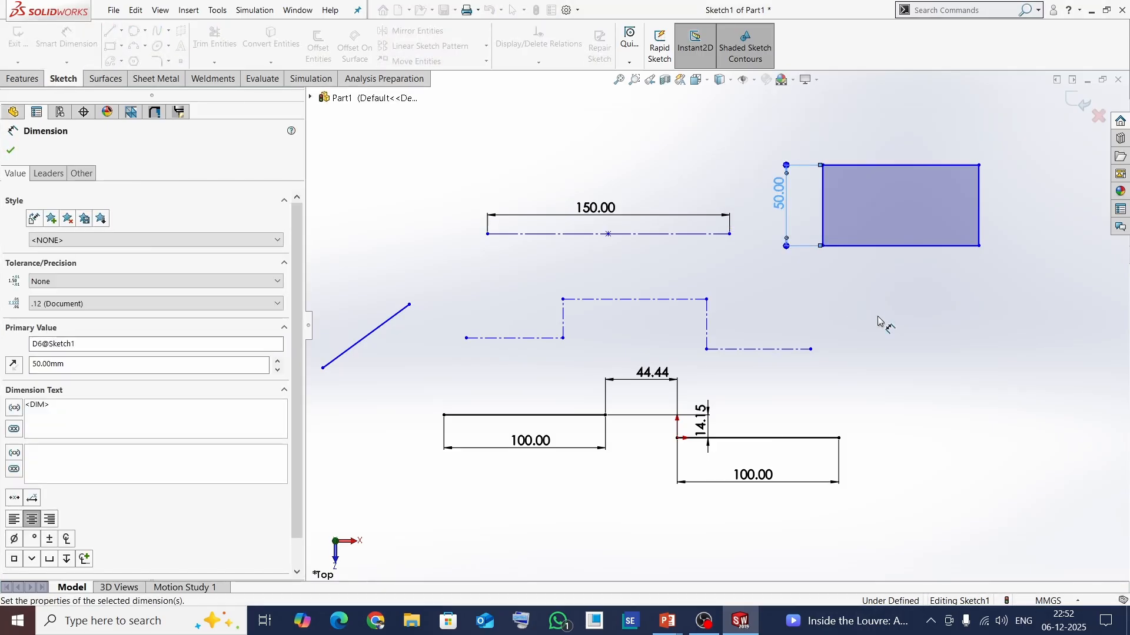
{"action": "left_click", "coordinate": [889, 166]}
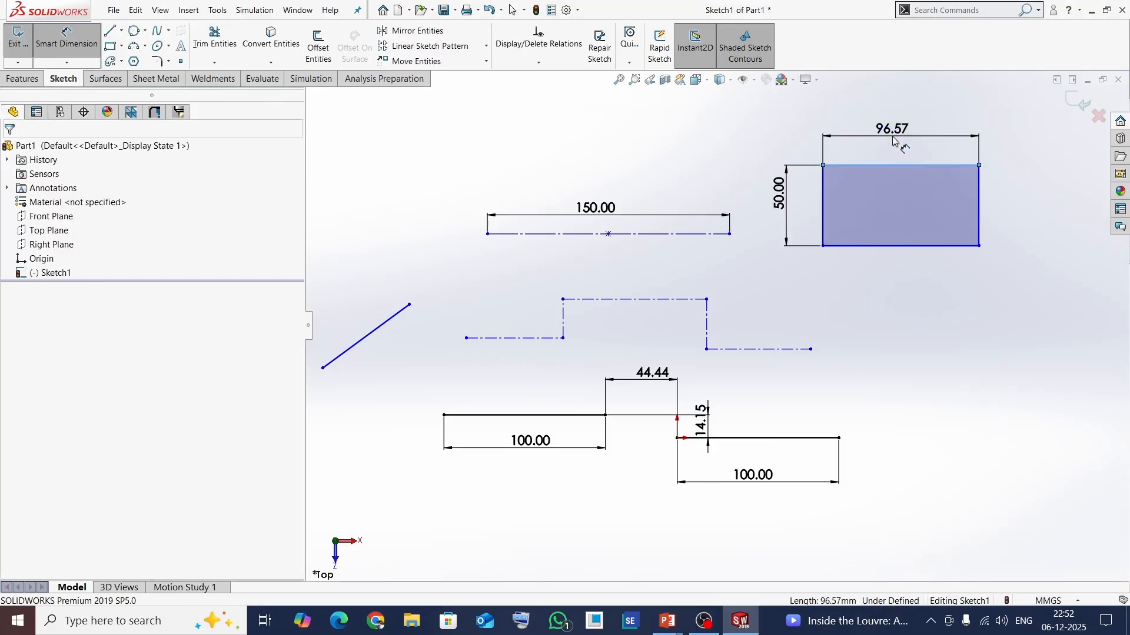
{"action": "left_click", "coordinate": [893, 140]}
{"action": "type", "text": "100"}
{"action": "key", "text": "Return"}
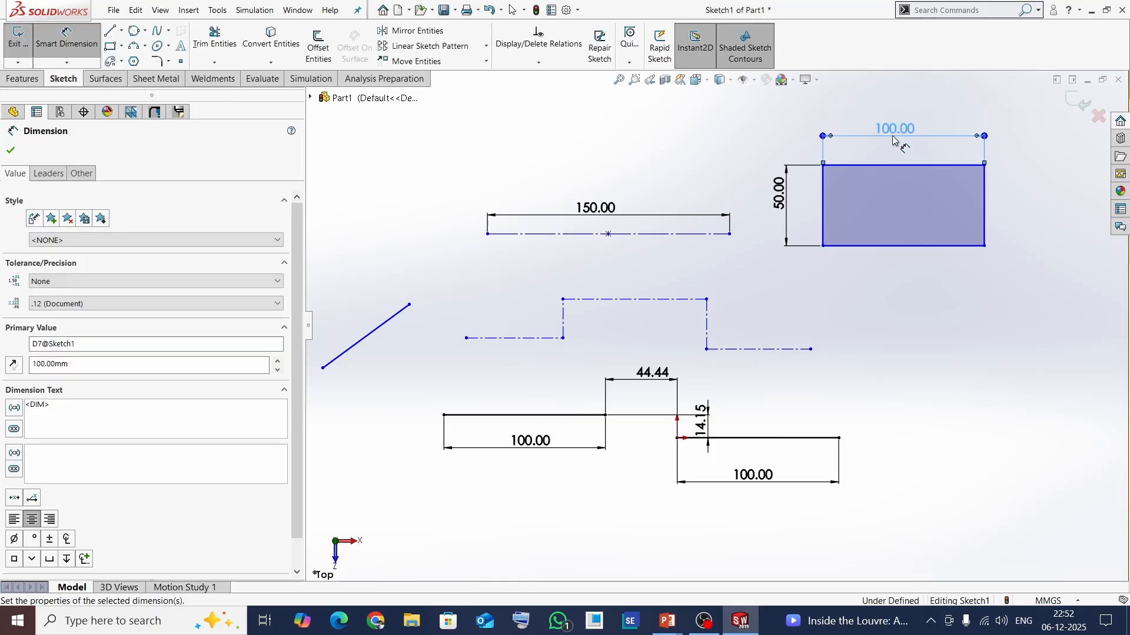
{"action": "left_click", "coordinate": [10, 151]}
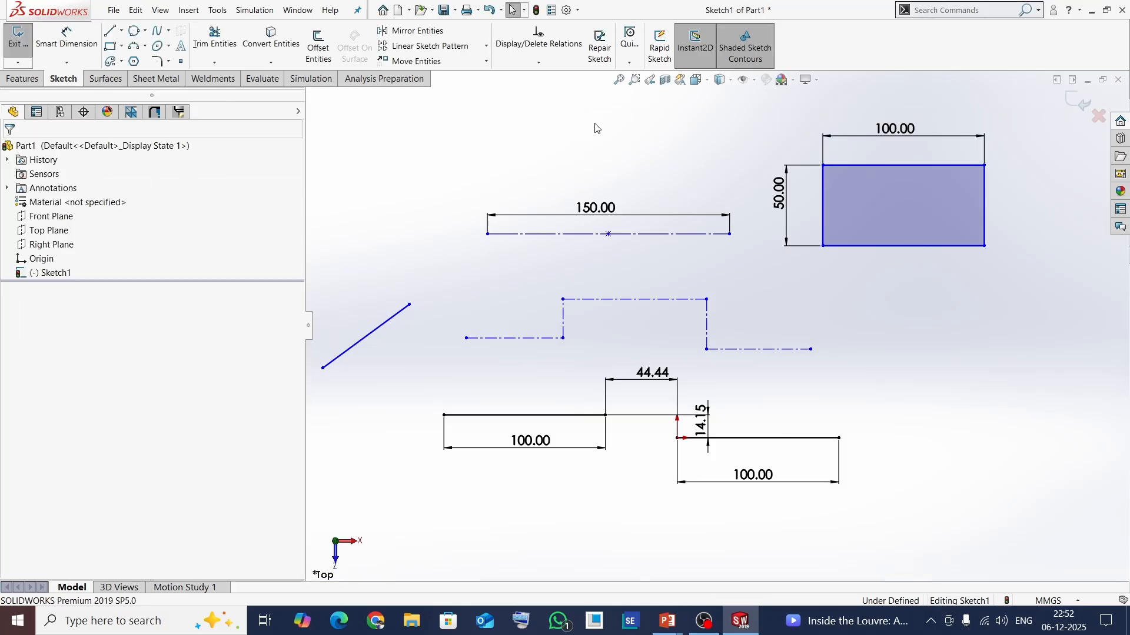
- Sketch a center rectangle from corners, about 128 by 83 mm, to the right of the dimensioned rectangle
{"action": "scroll", "coordinate": [795, 209], "scroll_direction": "up", "scroll_amount": 3}
{"action": "scroll", "coordinate": [853, 229], "scroll_direction": "down", "scroll_amount": 3}
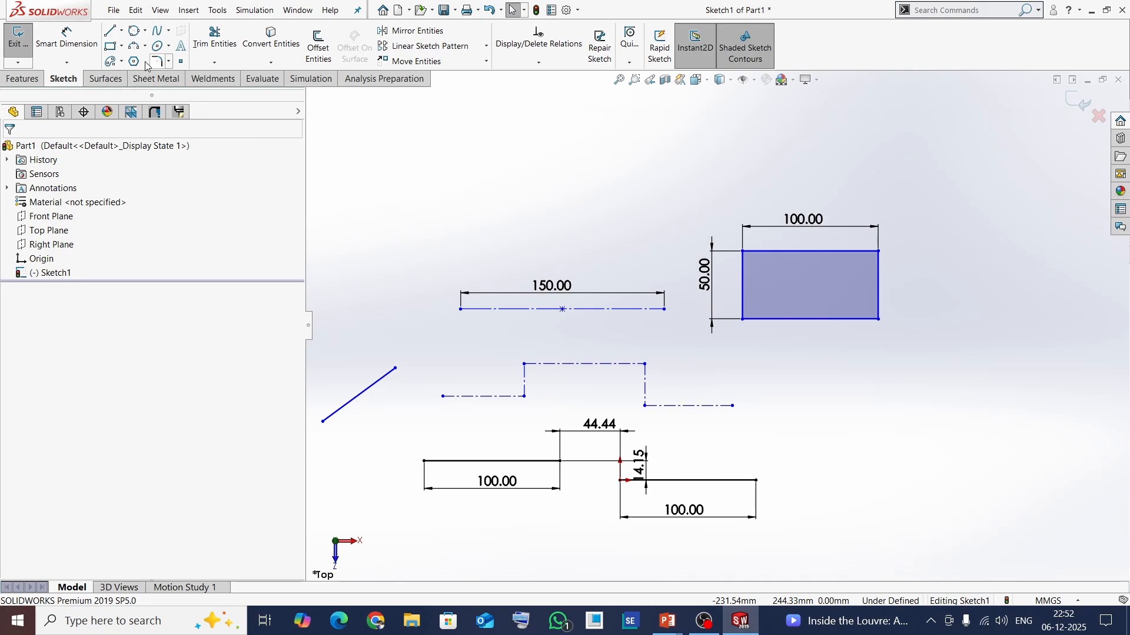
{"action": "left_click", "coordinate": [122, 46]}
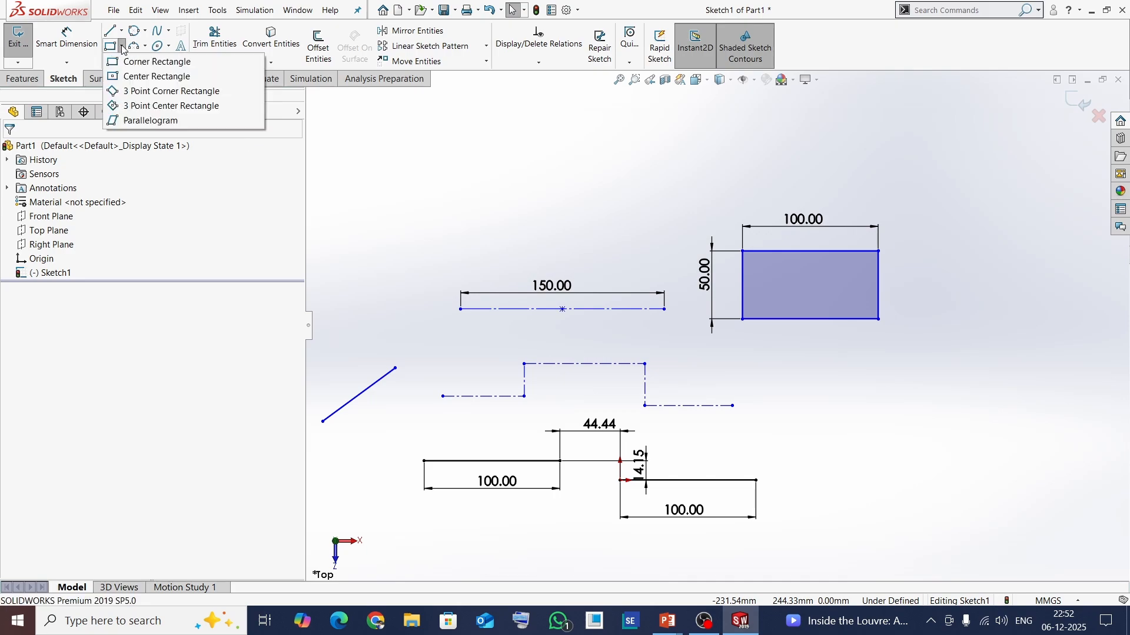
{"action": "left_click", "coordinate": [132, 77]}
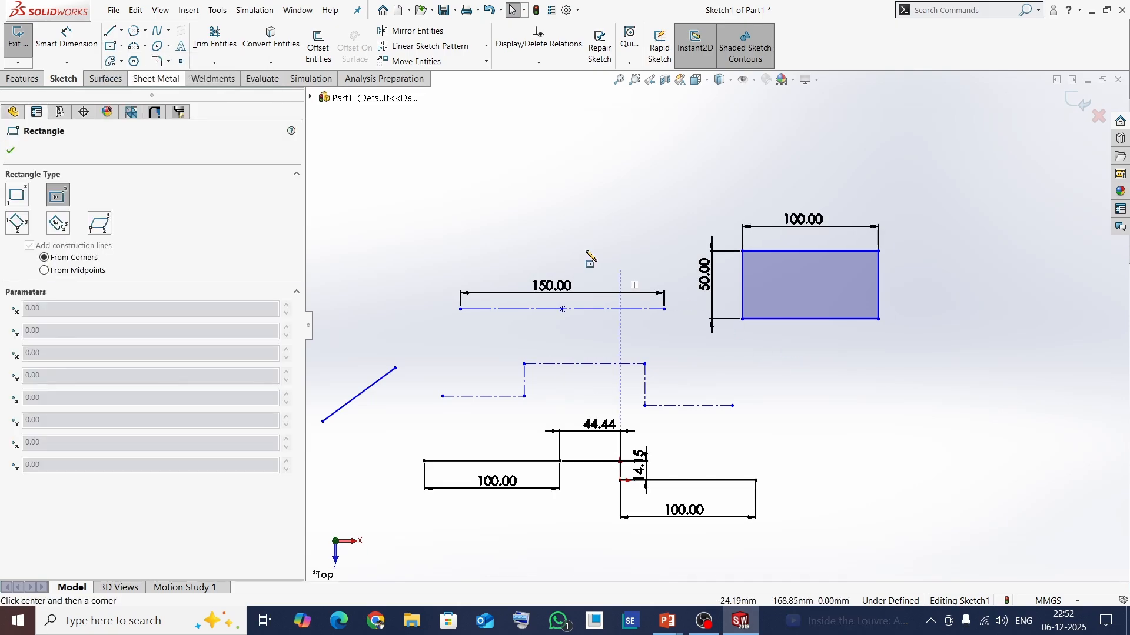
{"action": "scroll", "coordinate": [588, 254], "scroll_direction": "up", "scroll_amount": 3}
{"action": "scroll", "coordinate": [944, 300], "scroll_direction": "down", "scroll_amount": 3}
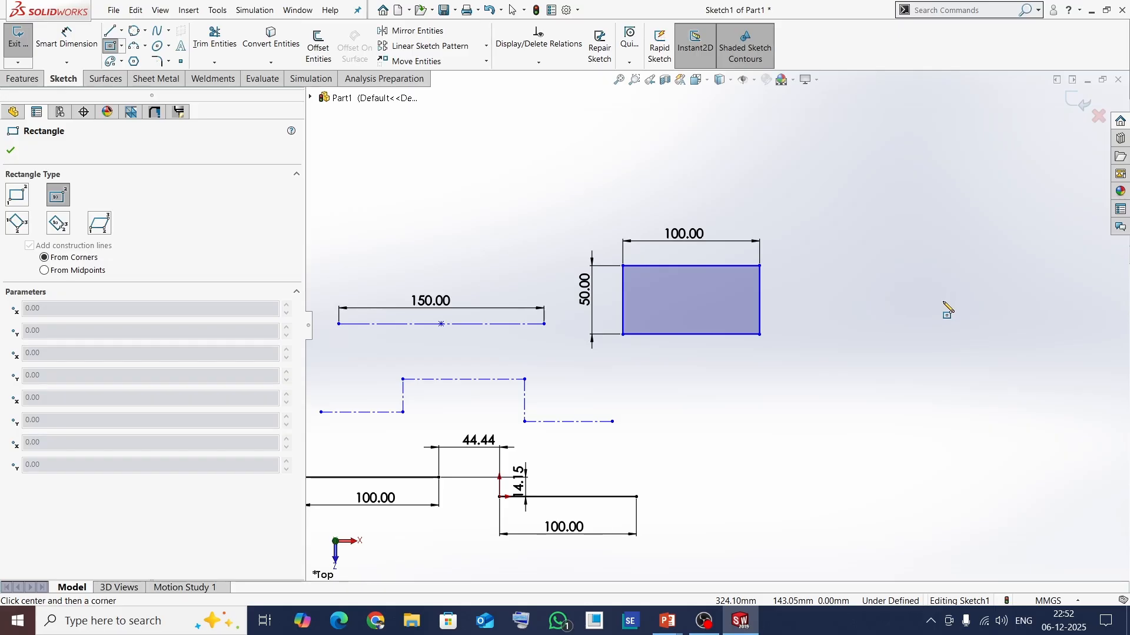
{"action": "left_click", "coordinate": [942, 301]}
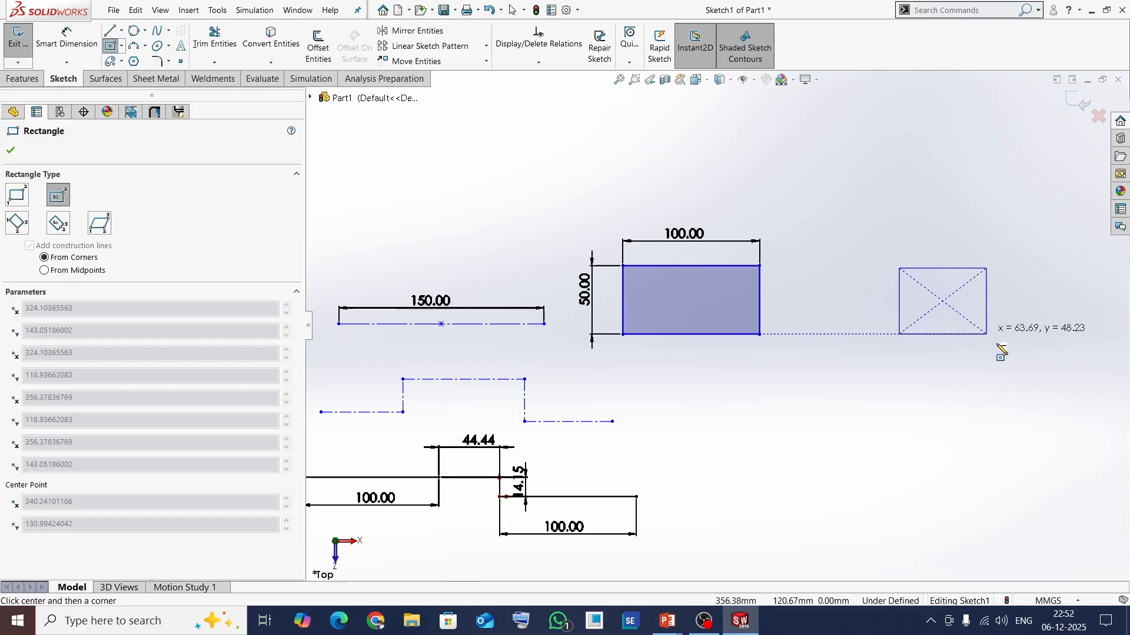
{"action": "left_click", "coordinate": [1030, 357]}
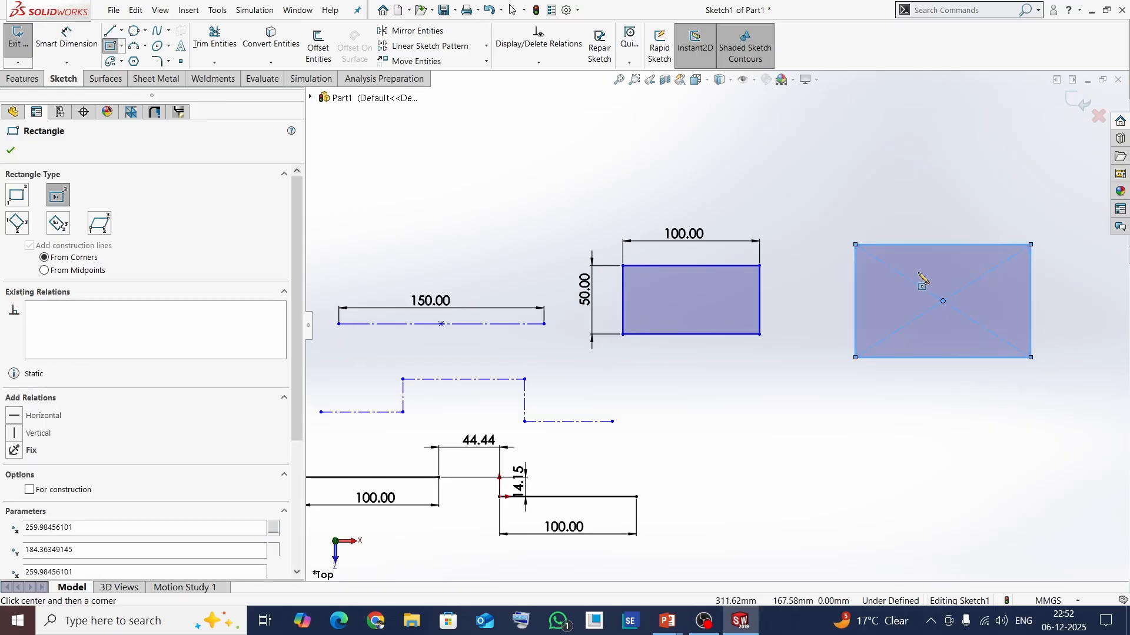
{"action": "key", "text": "Escape"}
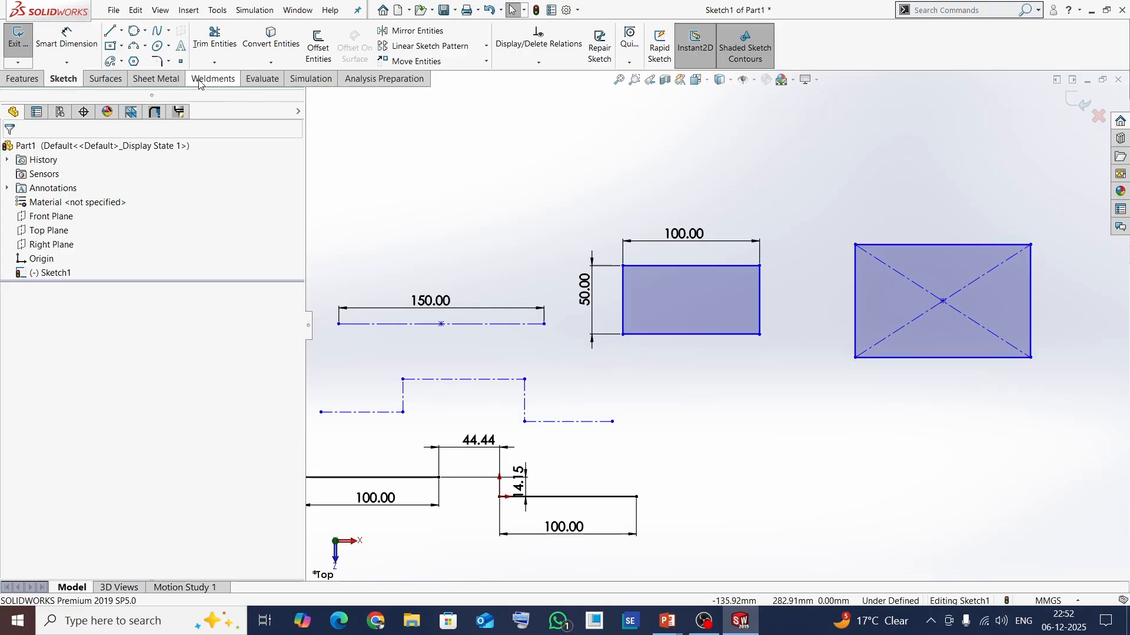
- Shrink the center rectangle from its upper-left corner and shift the dimensioned rectangle by its lower-right corner
{"action": "left_click_drag", "start_coordinate": [856, 244], "coordinate": [892, 254]}
{"action": "left_click", "coordinate": [833, 213]}
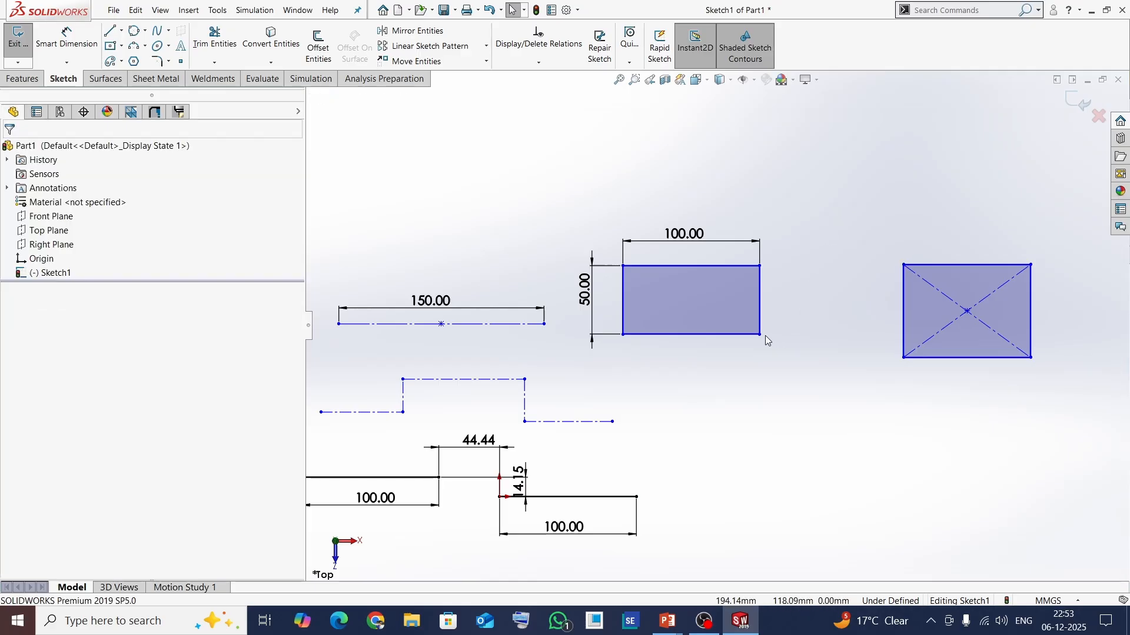
{"action": "left_click_drag", "start_coordinate": [760, 336], "coordinate": [787, 357]}
{"action": "left_click", "coordinate": [810, 437]}
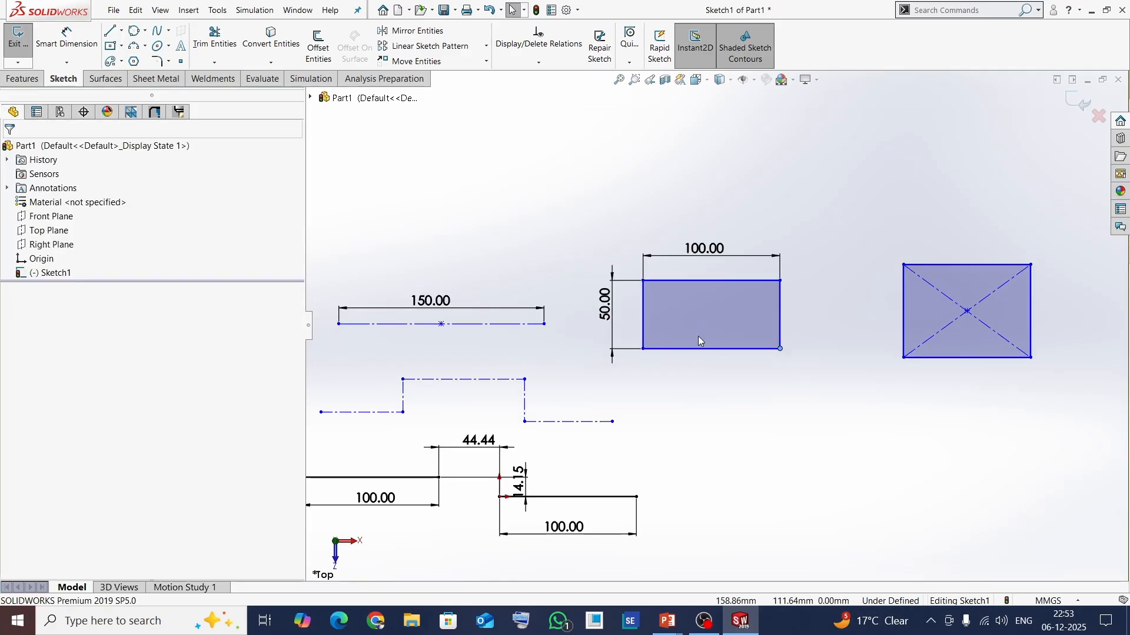
- Delete the corner rectangle's 50 mm and 100 mm dimensions and reshape it freely from its lower-right corner
{"action": "left_click", "coordinate": [598, 310]}
{"action": "key", "text": "Delete"}
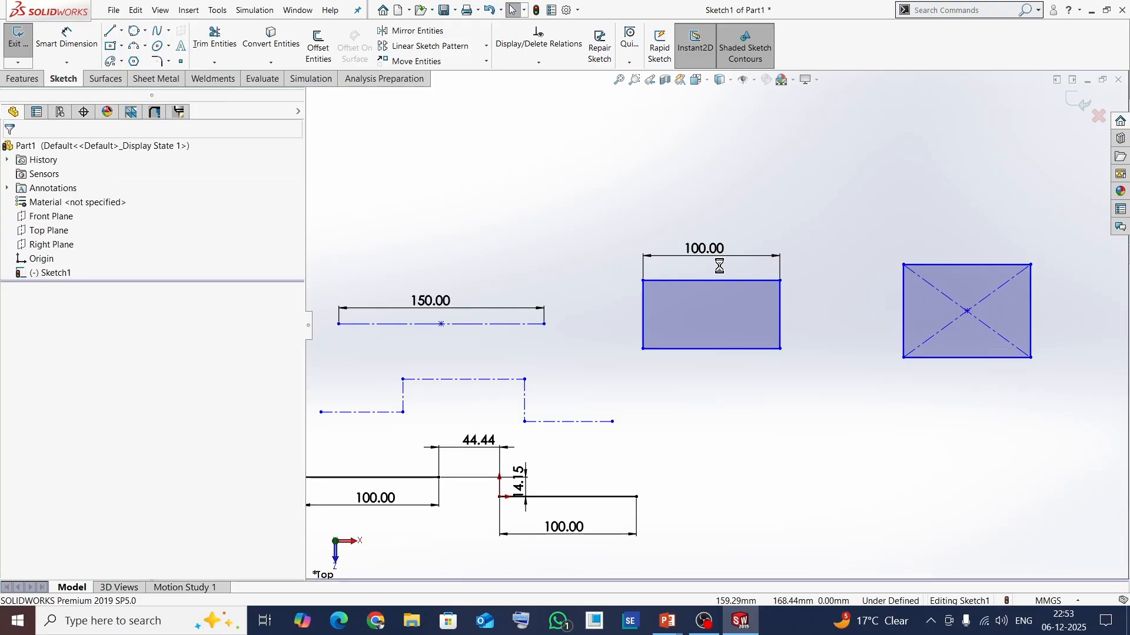
{"action": "left_click", "coordinate": [674, 243]}
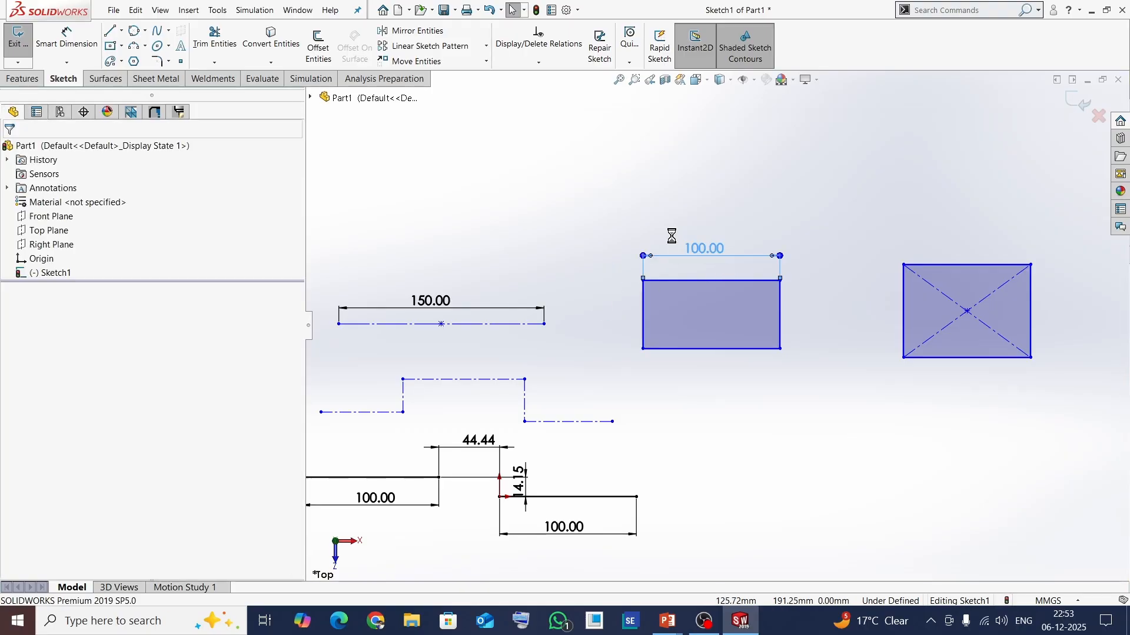
{"action": "key", "text": "Delete"}
{"action": "mouse_move", "coordinate": [781, 353]}
{"action": "left_mouse_down"}
{"action": "mouse_move", "coordinate": [686, 360]}
{"action": "mouse_move", "coordinate": [693, 370]}
{"action": "mouse_move", "coordinate": [696, 319]}
{"action": "mouse_move", "coordinate": [747, 359]}
{"action": "mouse_move", "coordinate": [757, 413]}
{"action": "mouse_move", "coordinate": [761, 373]}
{"action": "mouse_move", "coordinate": [799, 341]}
{"action": "mouse_move", "coordinate": [692, 383]}
{"action": "mouse_move", "coordinate": [783, 382]}
{"action": "mouse_move", "coordinate": [771, 372]}
{"action": "left_mouse_up"}
{"action": "left_click", "coordinate": [912, 442]}
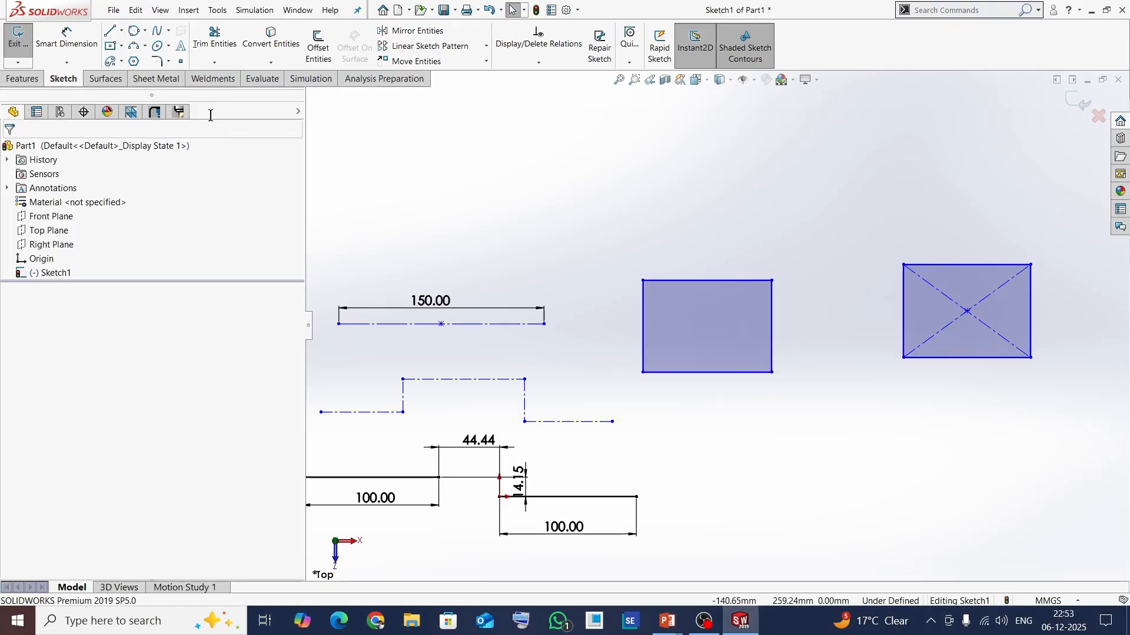
- Sketch a tilted three-point corner rectangle above the plain corner rectangle, its first edge running from about (55, 248) to (120, 195) mm
{"action": "left_click", "coordinate": [122, 47]}
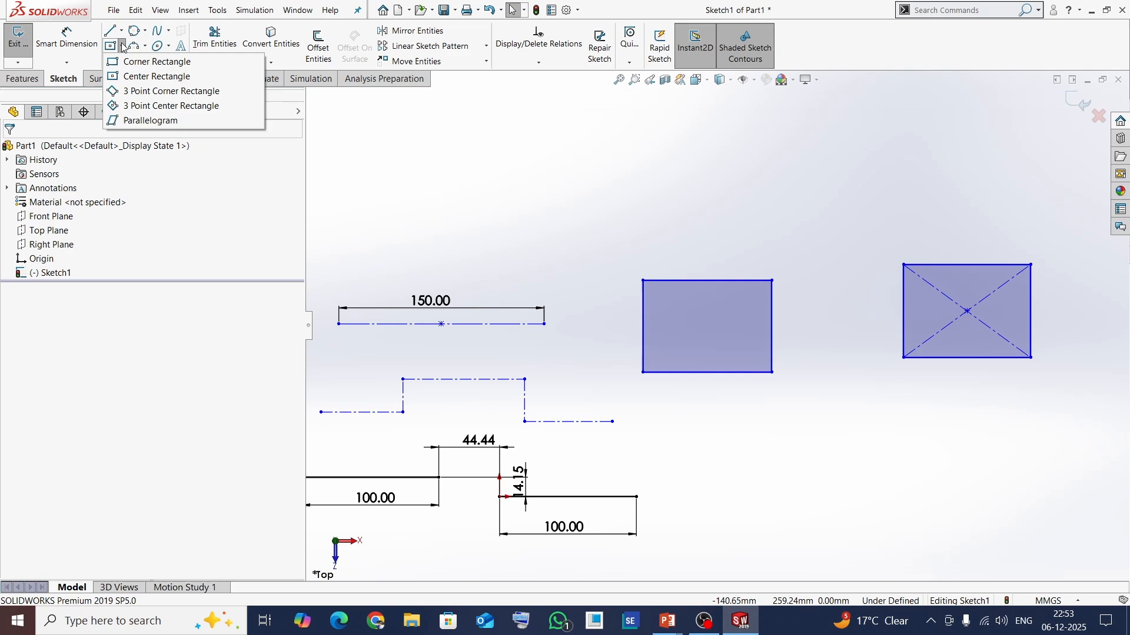
{"action": "left_click", "coordinate": [135, 92]}
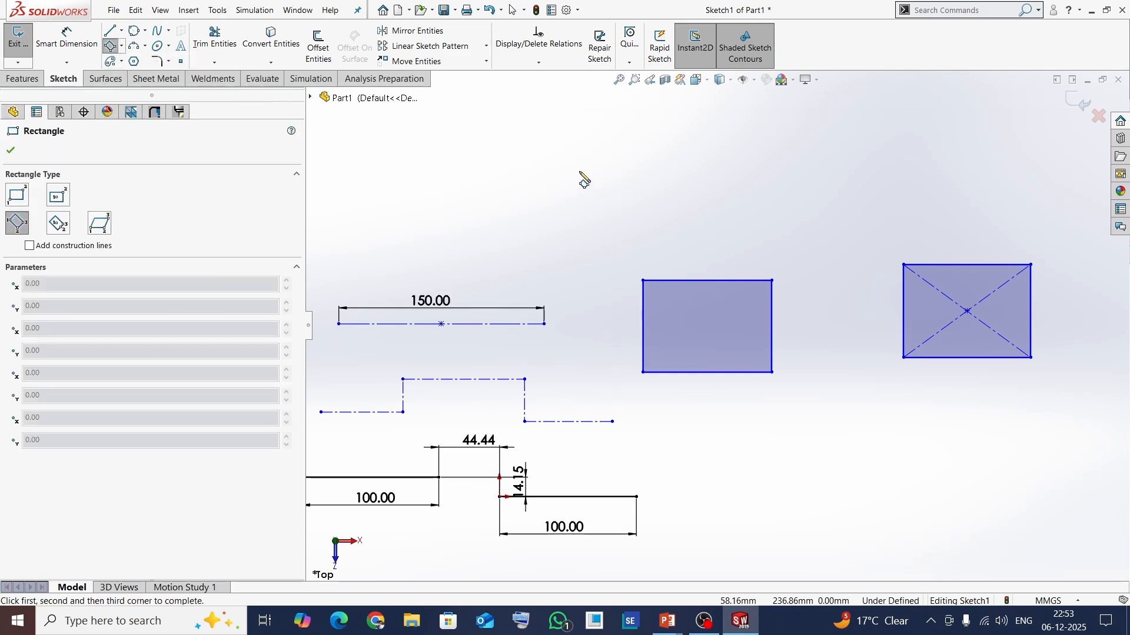
{"action": "left_click", "coordinate": [575, 158]}
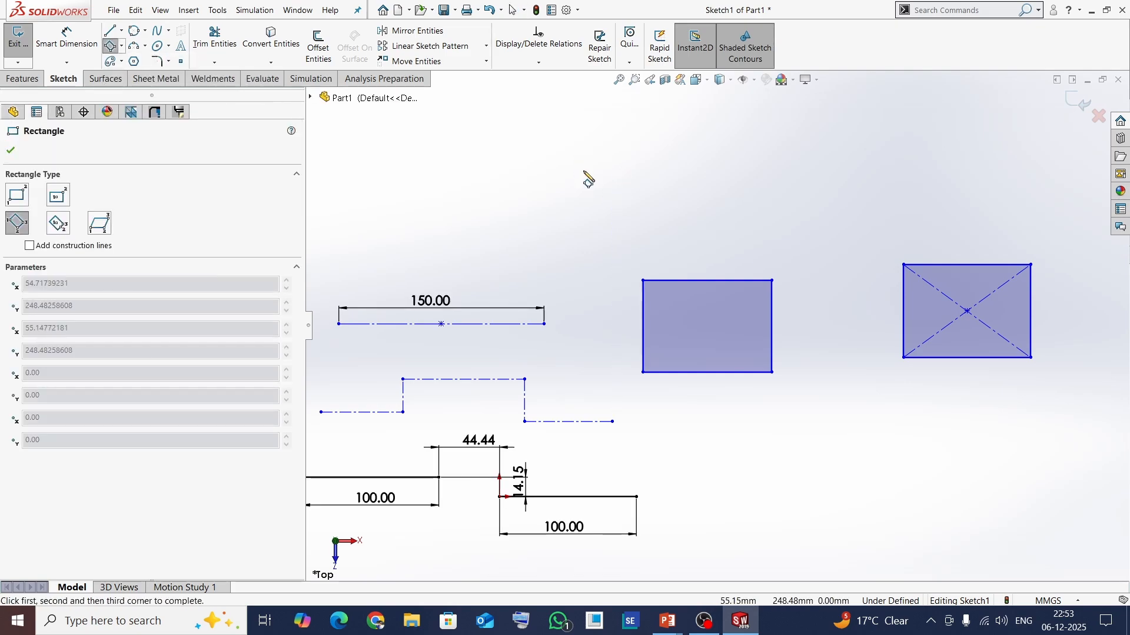
{"action": "left_click", "coordinate": [664, 229]}
{"action": "left_click", "coordinate": [708, 176]}
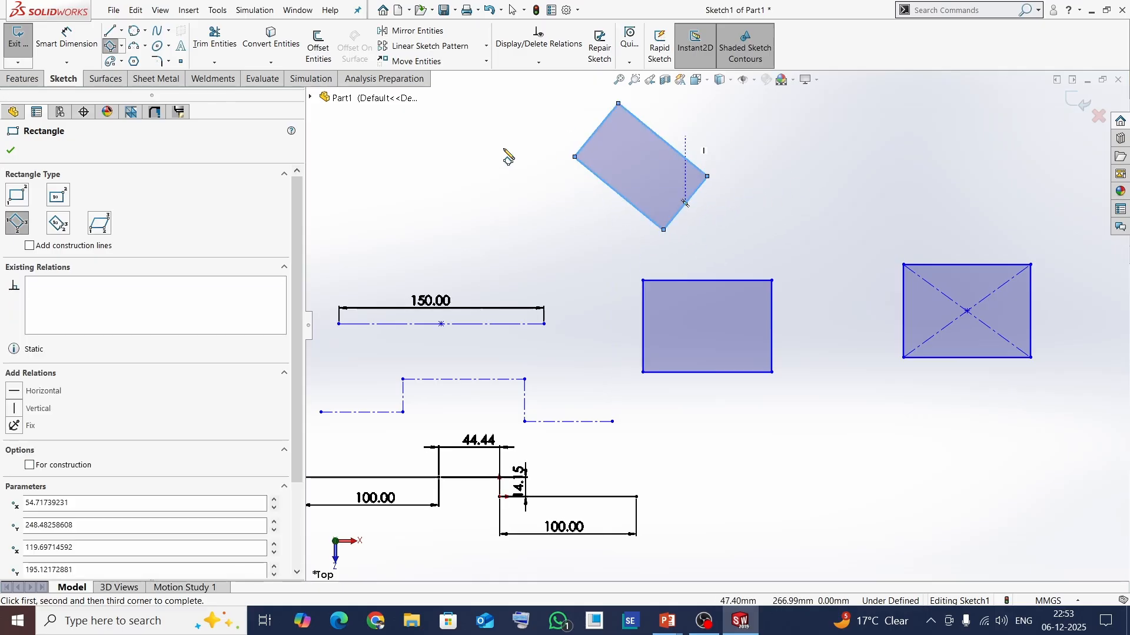
{"action": "key", "text": "Escape"}
- Delete the upper horizontal edge of the plain corner rectangle, leaving its other three sides in place
{"action": "scroll", "coordinate": [718, 277], "scroll_direction": "up", "scroll_amount": 2}
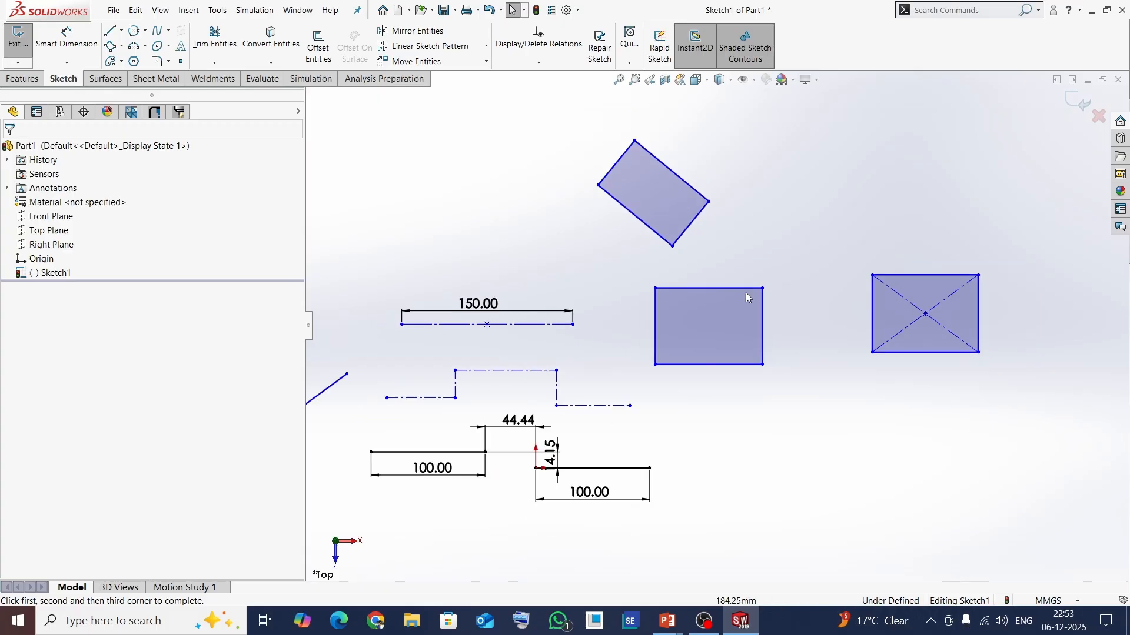
{"action": "scroll", "coordinate": [814, 315], "scroll_direction": "down", "scroll_amount": 1}
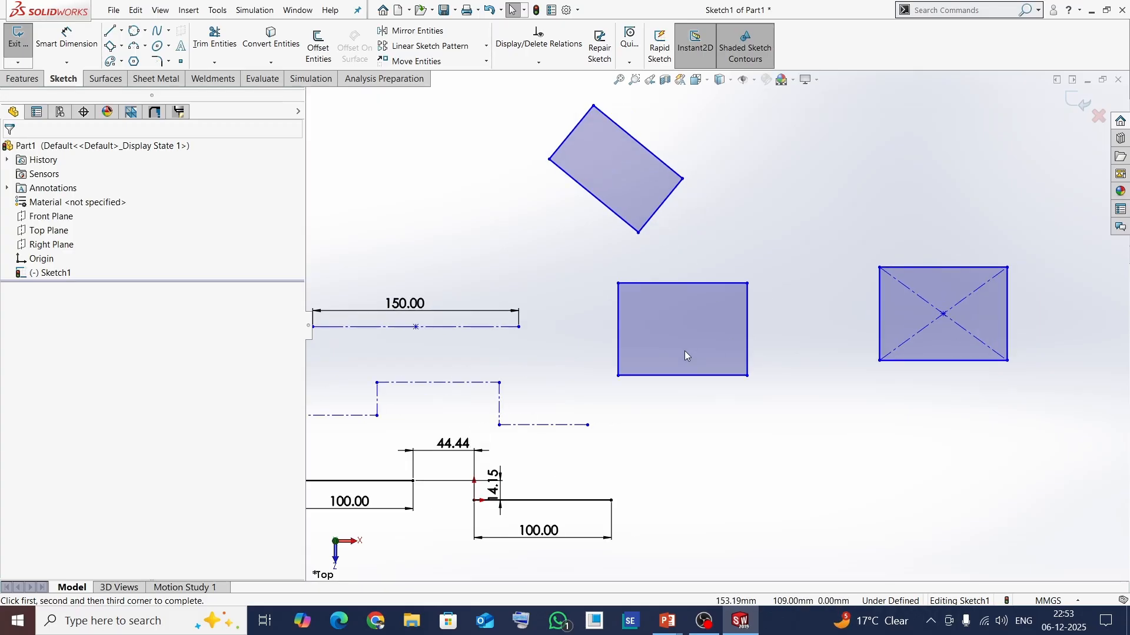
{"action": "scroll", "coordinate": [684, 351], "scroll_direction": "up", "scroll_amount": 1}
{"action": "scroll", "coordinate": [687, 290], "scroll_direction": "down", "scroll_amount": 1}
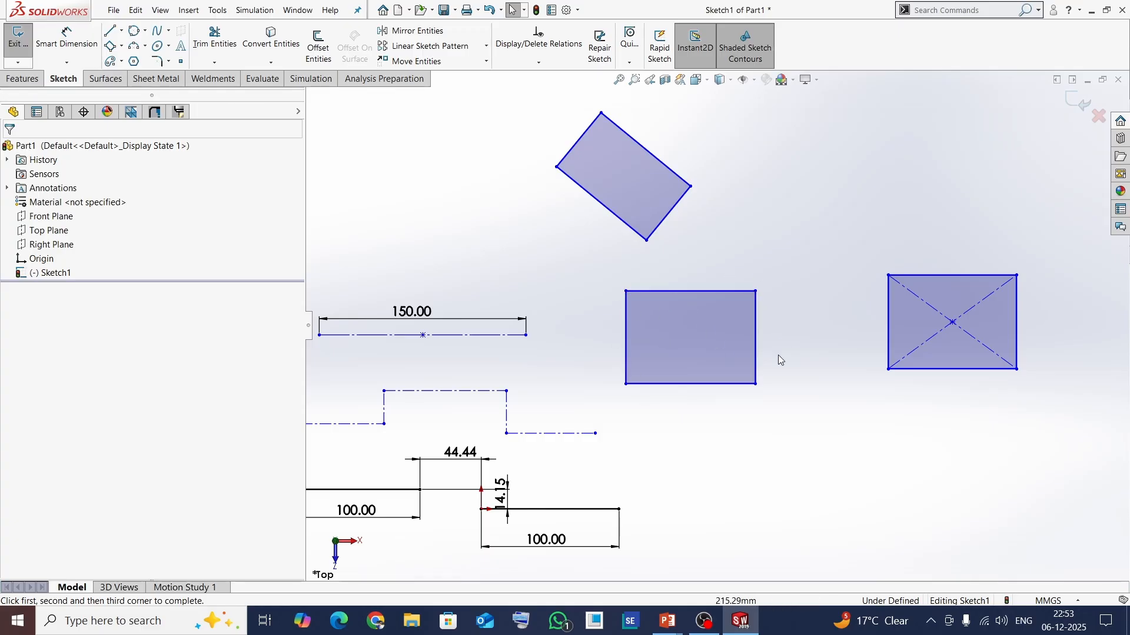
{"action": "left_click", "coordinate": [680, 291]}
{"action": "key", "text": "Delete"}
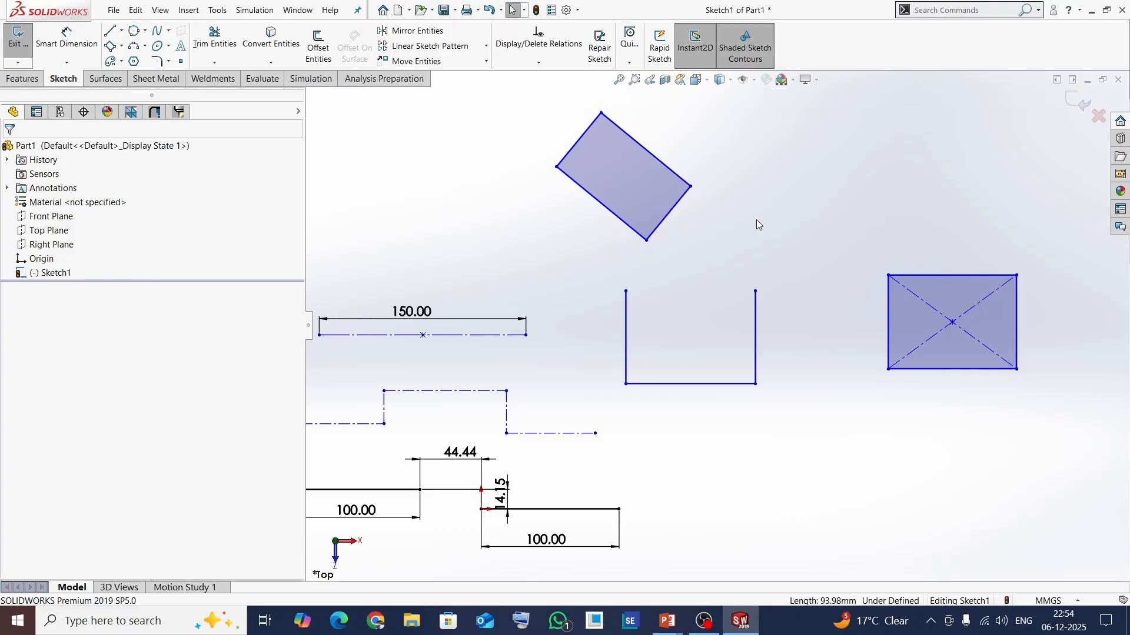
{"action": "scroll", "coordinate": [757, 220], "scroll_direction": "up", "scroll_amount": 1}
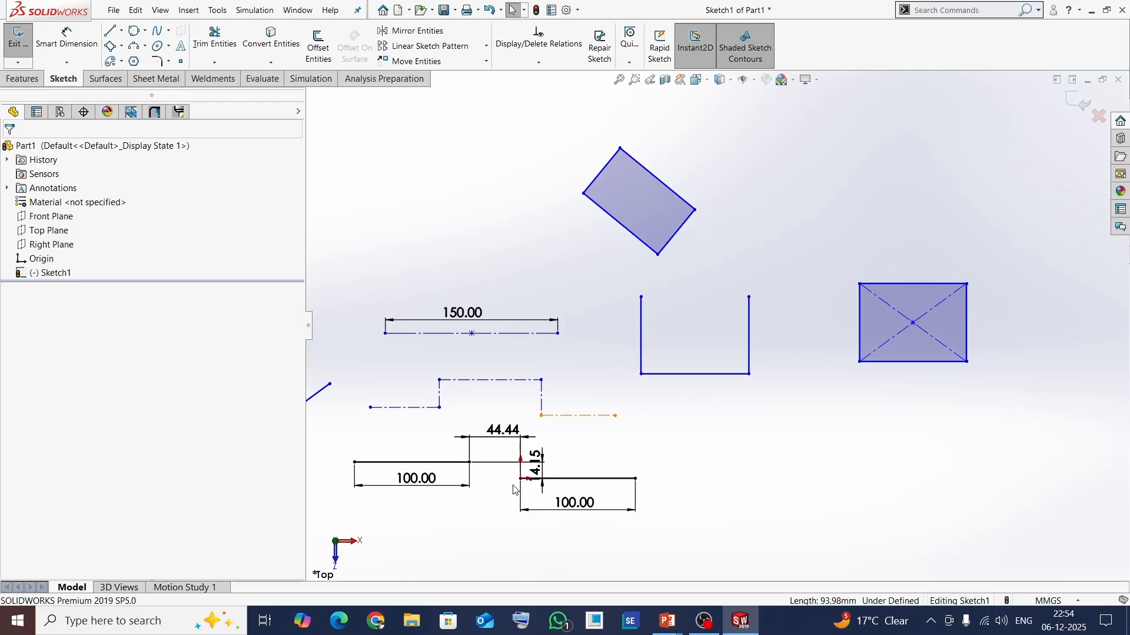
{"action": "scroll", "coordinate": [513, 490], "scroll_direction": "down", "scroll_amount": 2}
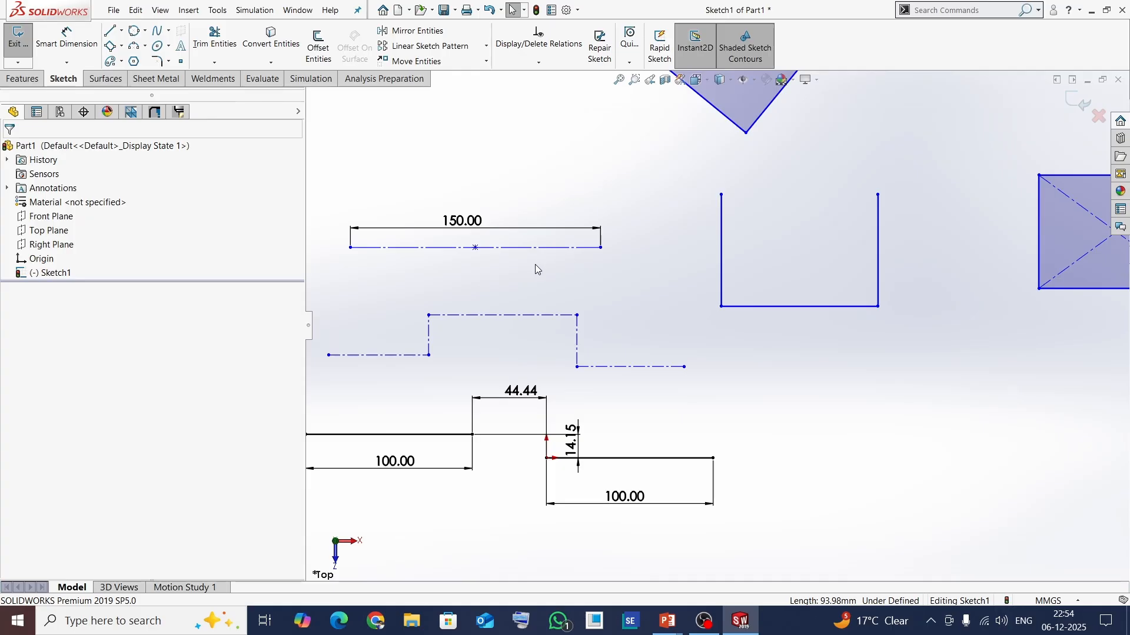
{"action": "scroll", "coordinate": [761, 414], "scroll_direction": "up", "scroll_amount": 1}
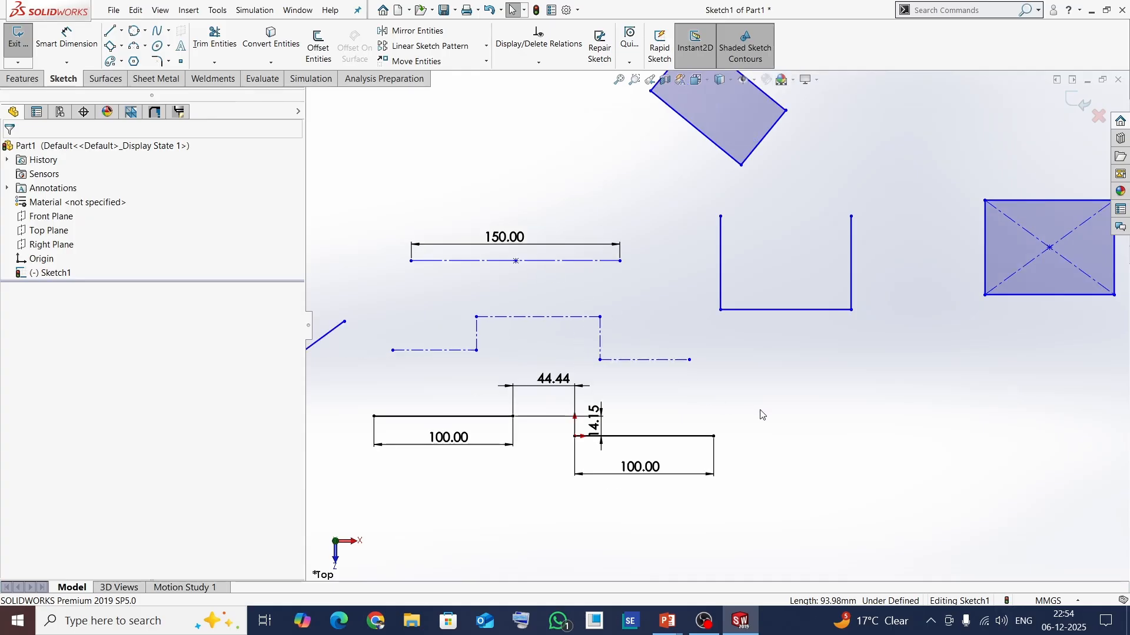
{"action": "scroll", "coordinate": [761, 415], "scroll_direction": "up", "scroll_amount": 3}
{"action": "scroll", "coordinate": [781, 226], "scroll_direction": "down", "scroll_amount": 2}
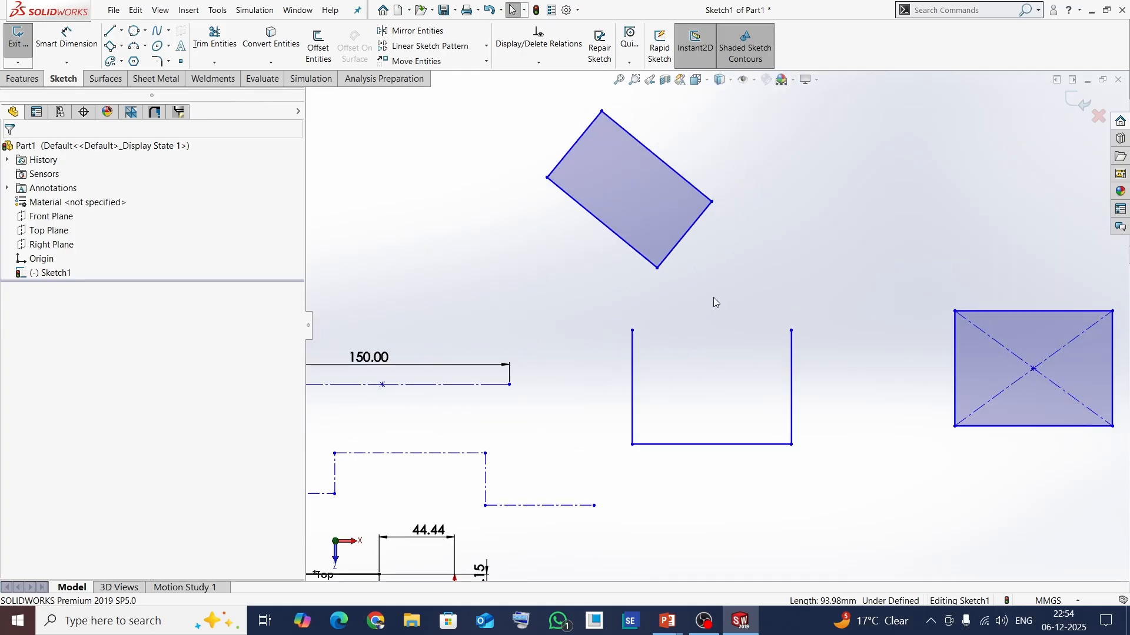
{"action": "scroll", "coordinate": [713, 300], "scroll_direction": "up", "scroll_amount": 1}
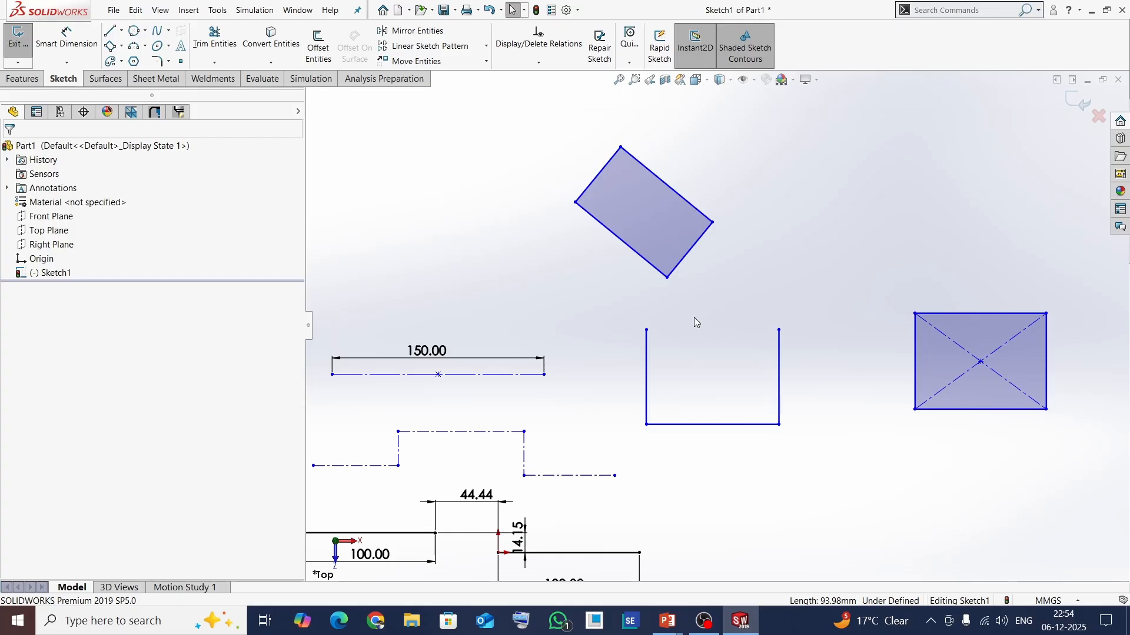
{"action": "scroll", "coordinate": [693, 319], "scroll_direction": "up", "scroll_amount": 1}
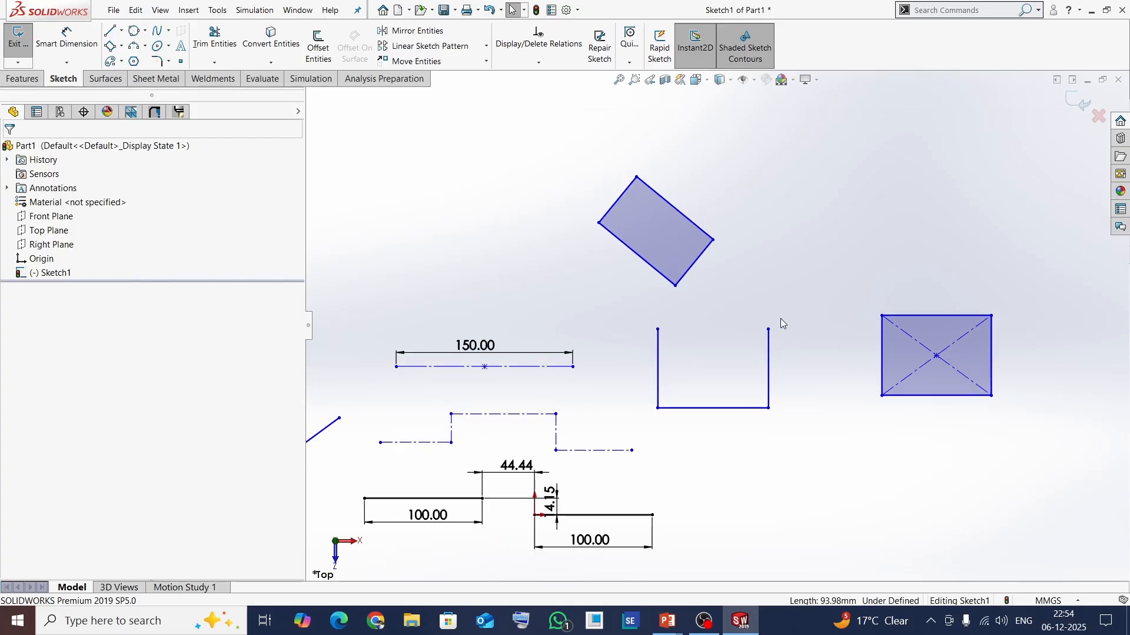
- Sketch a tilted three-point center rectangle from corners, half-length about 67 mm, above the center rectangle, and slim it by its lowest corner
{"action": "left_click", "coordinate": [122, 47]}
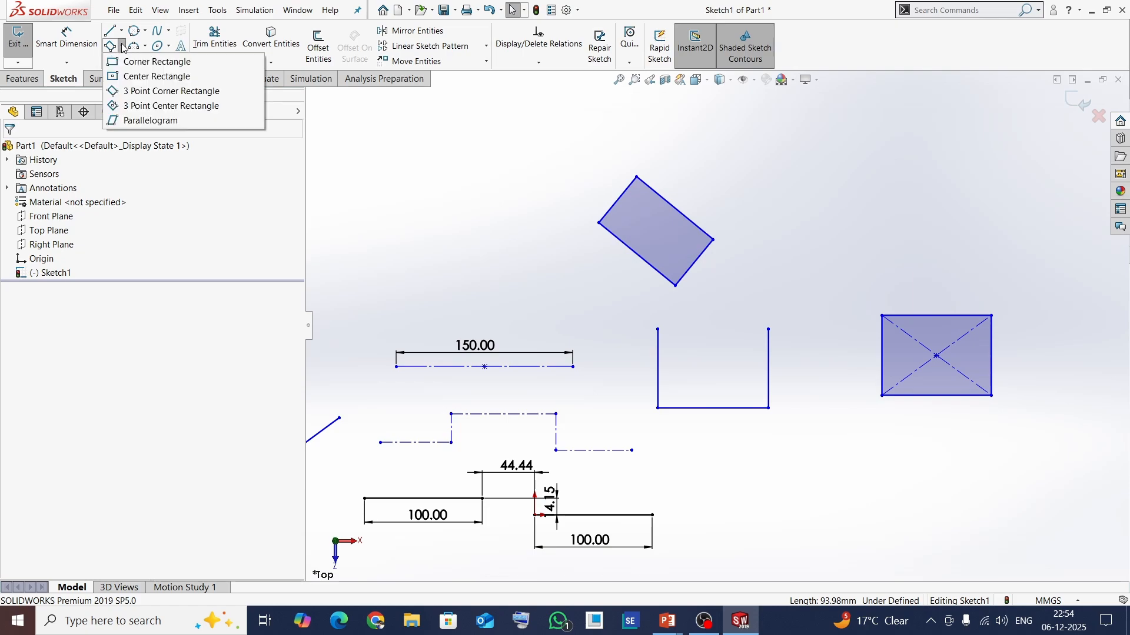
{"action": "left_click", "coordinate": [147, 106]}
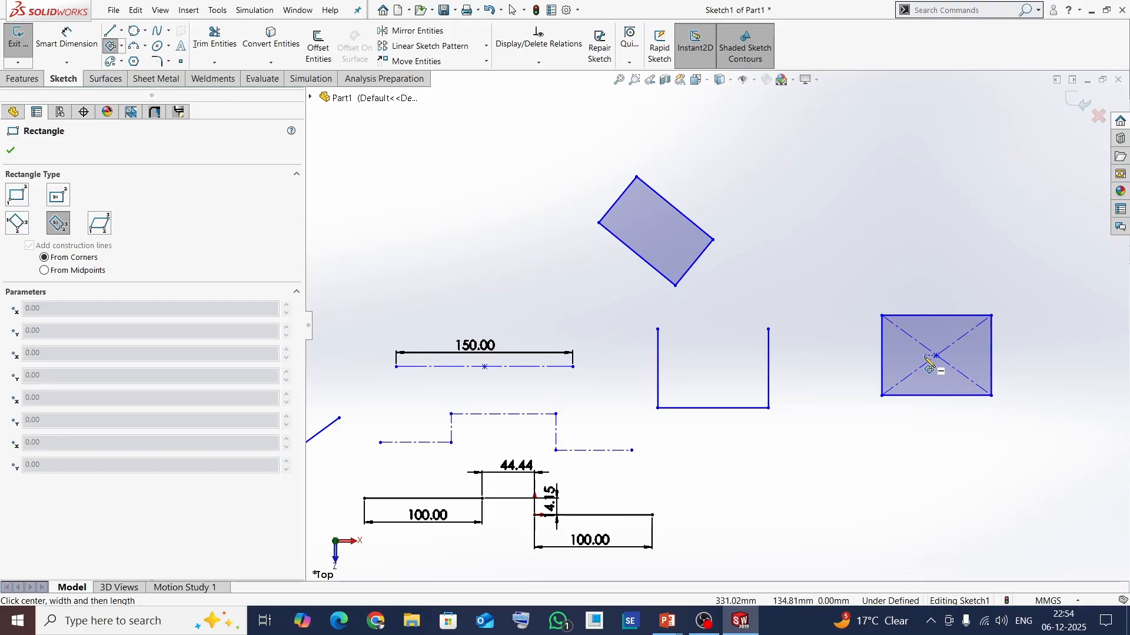
{"action": "left_click", "coordinate": [891, 191]}
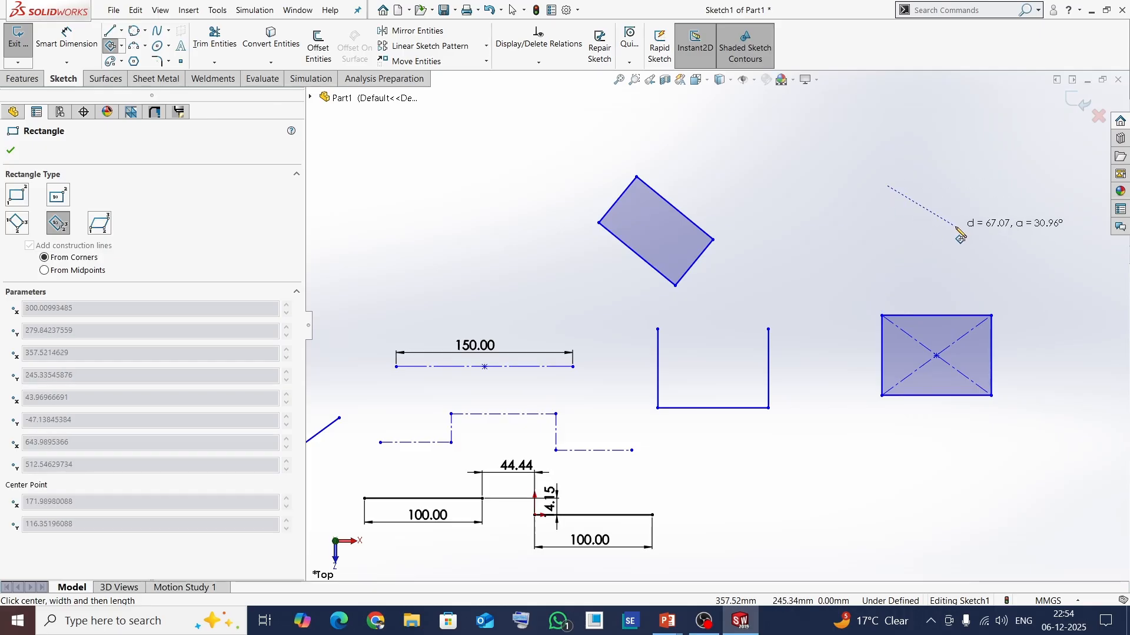
{"action": "left_click", "coordinate": [956, 223]}
{"action": "left_click", "coordinate": [976, 180]}
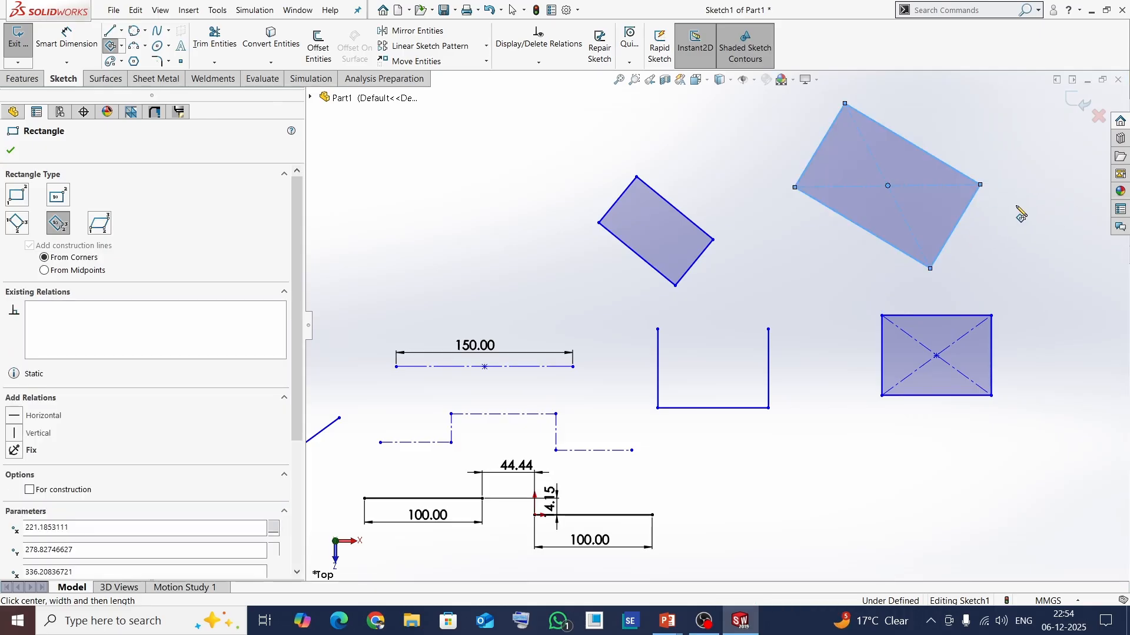
{"action": "key", "text": "Escape"}
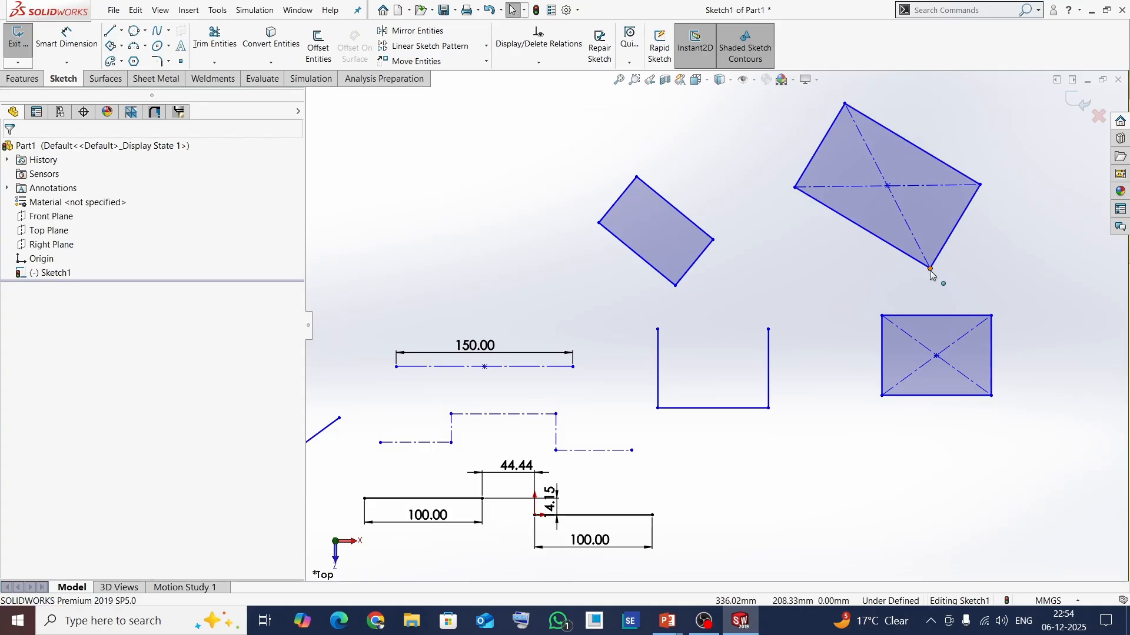
{"action": "mouse_move", "coordinate": [930, 268]}
{"action": "left_mouse_down"}
{"action": "mouse_move", "coordinate": [896, 237]}
{"action": "mouse_move", "coordinate": [936, 252]}
{"action": "left_mouse_up"}
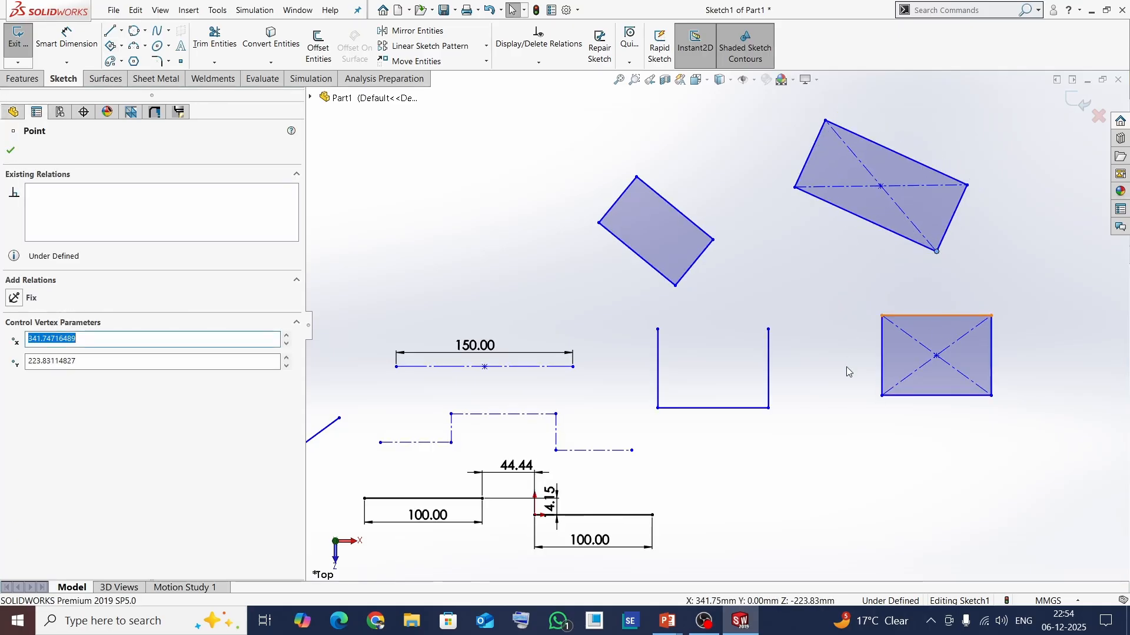
{"action": "left_click", "coordinate": [847, 275]}
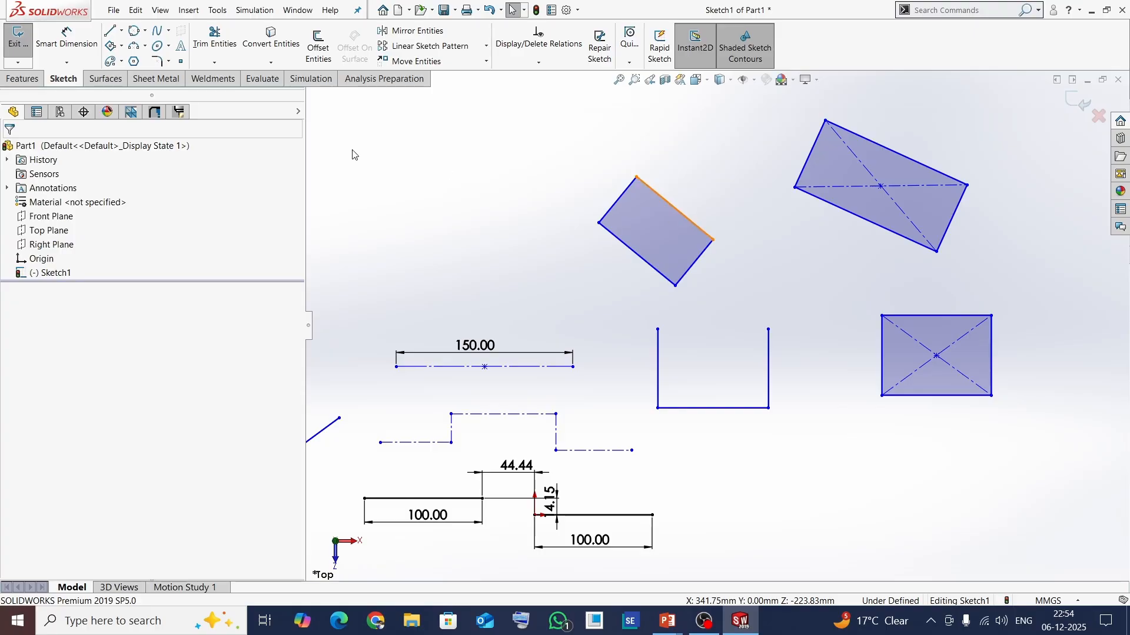
- Sketch a tilted parallelogram, about 78 by 53 mm, above the 150 mm midpoint line and beside the three-point corner rectangle
{"action": "left_click", "coordinate": [122, 47]}
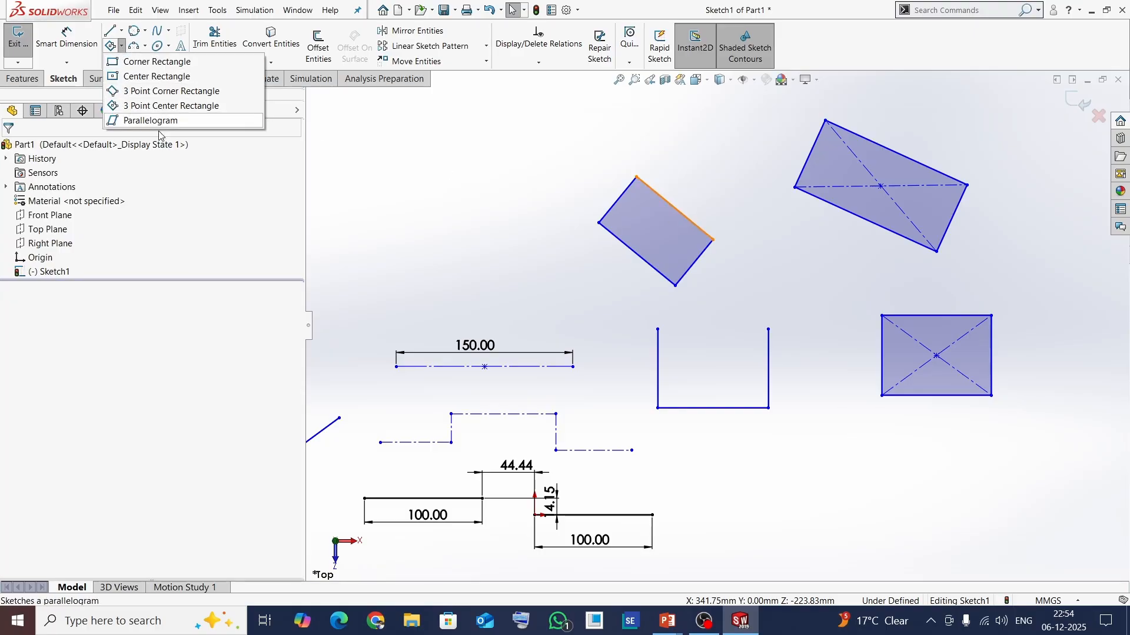
{"action": "left_click", "coordinate": [133, 120]}
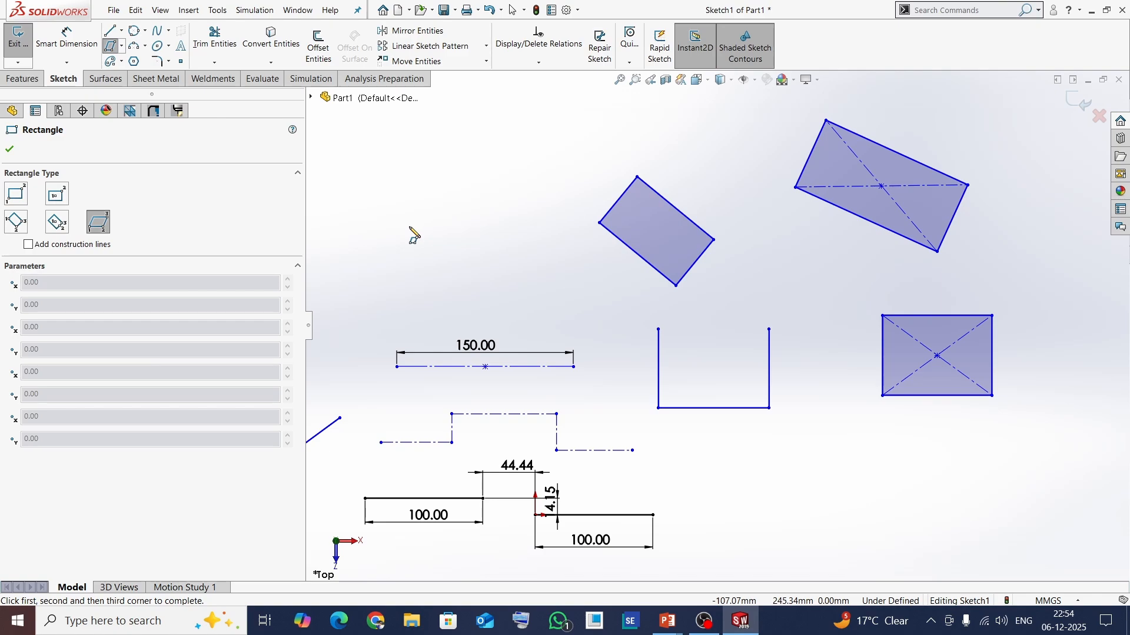
{"action": "left_click", "coordinate": [411, 228]}
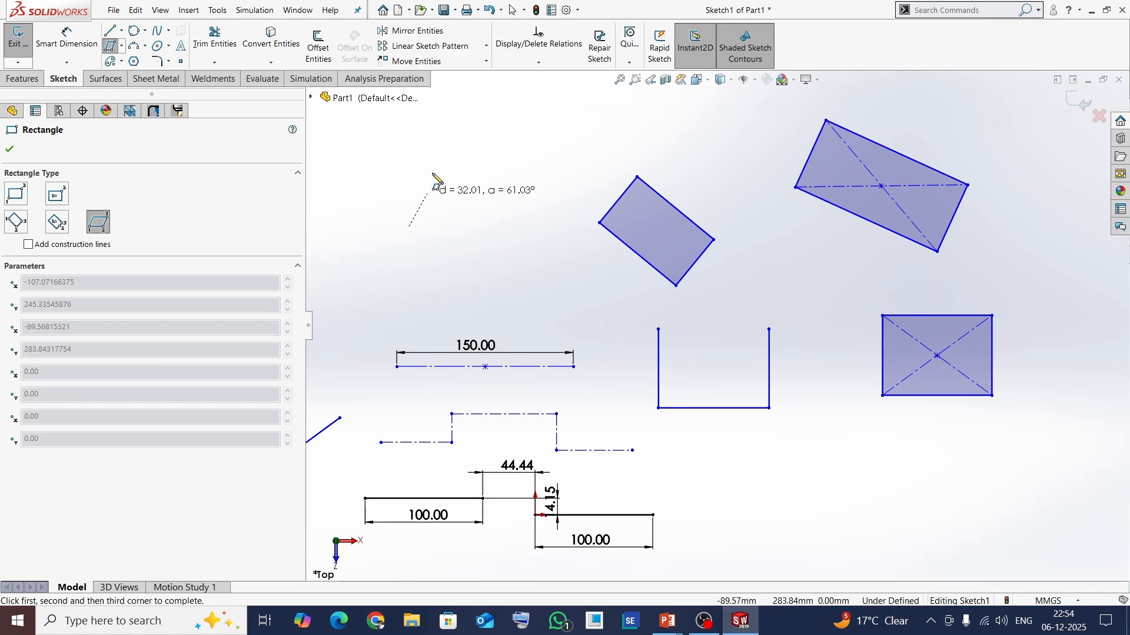
{"action": "left_click", "coordinate": [453, 148]}
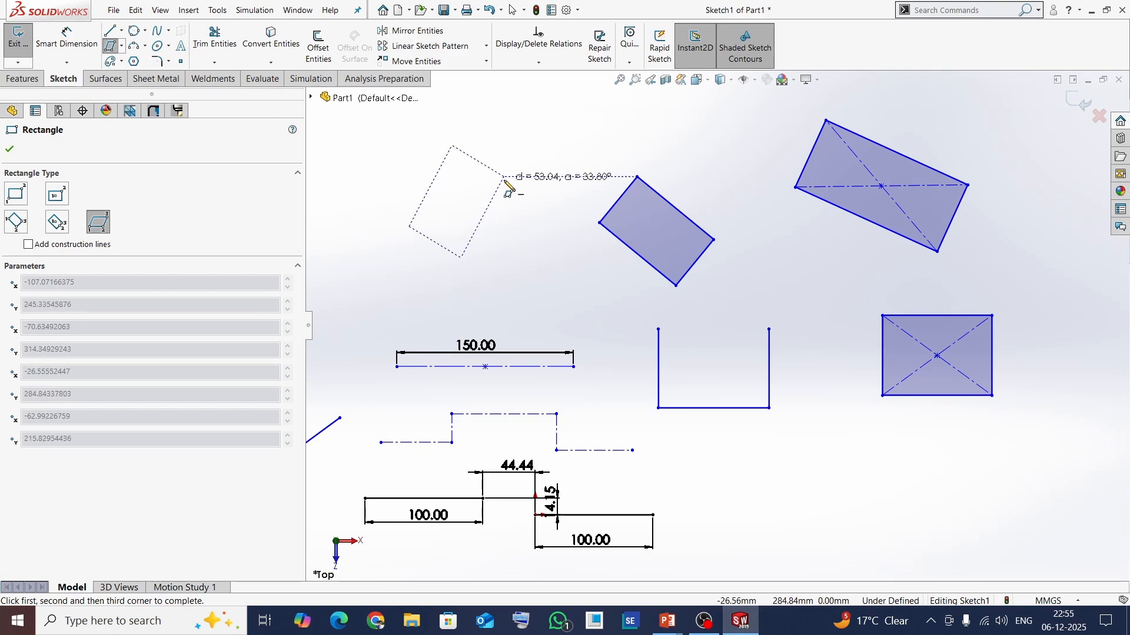
{"action": "left_click", "coordinate": [505, 178]}
{"action": "key", "text": "Escape"}
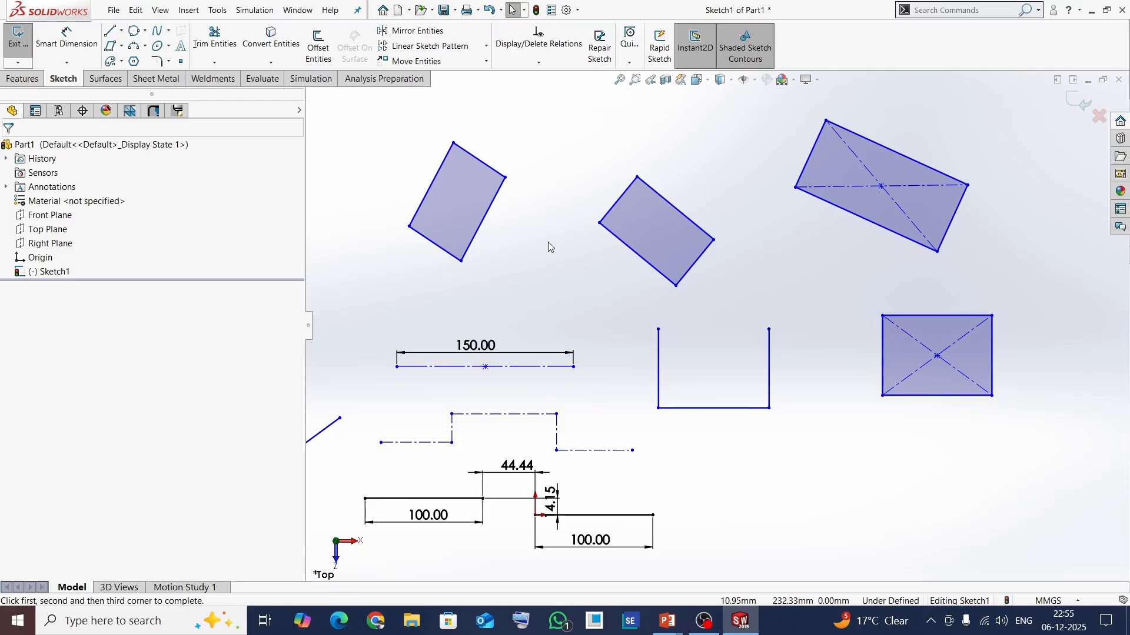
- Sketch a center-point circle with a radius of about 77 mm to the left of the parallelogram
{"action": "scroll", "coordinate": [548, 242], "scroll_direction": "up", "scroll_amount": 2}
{"action": "middle_click", "coordinate": [587, 267]}
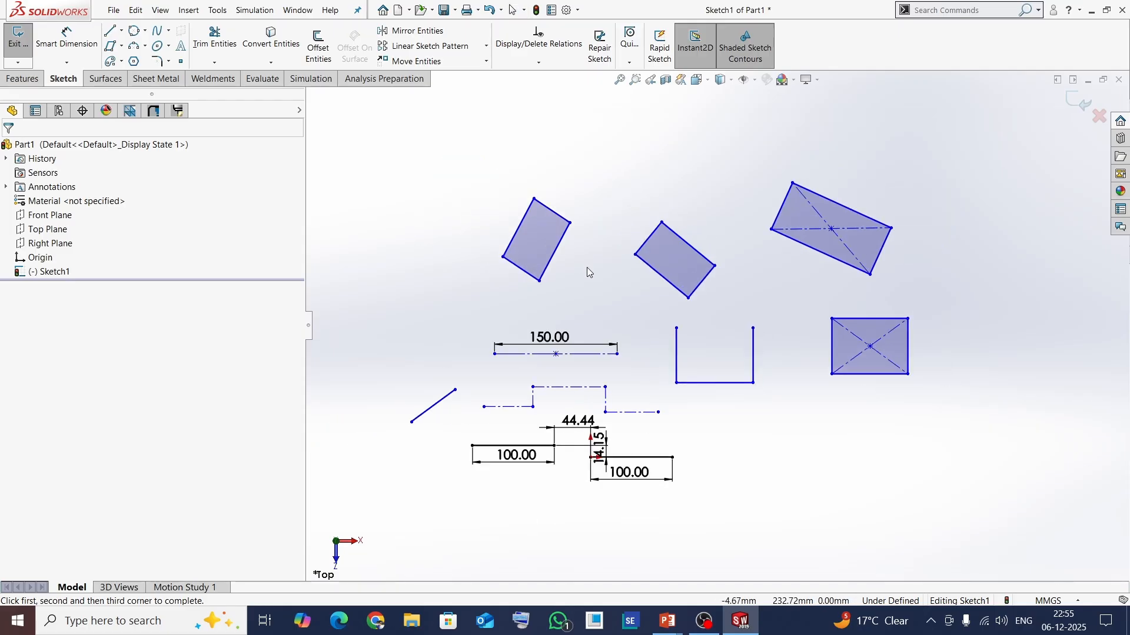
{"action": "middle_click", "coordinate": [587, 267]}
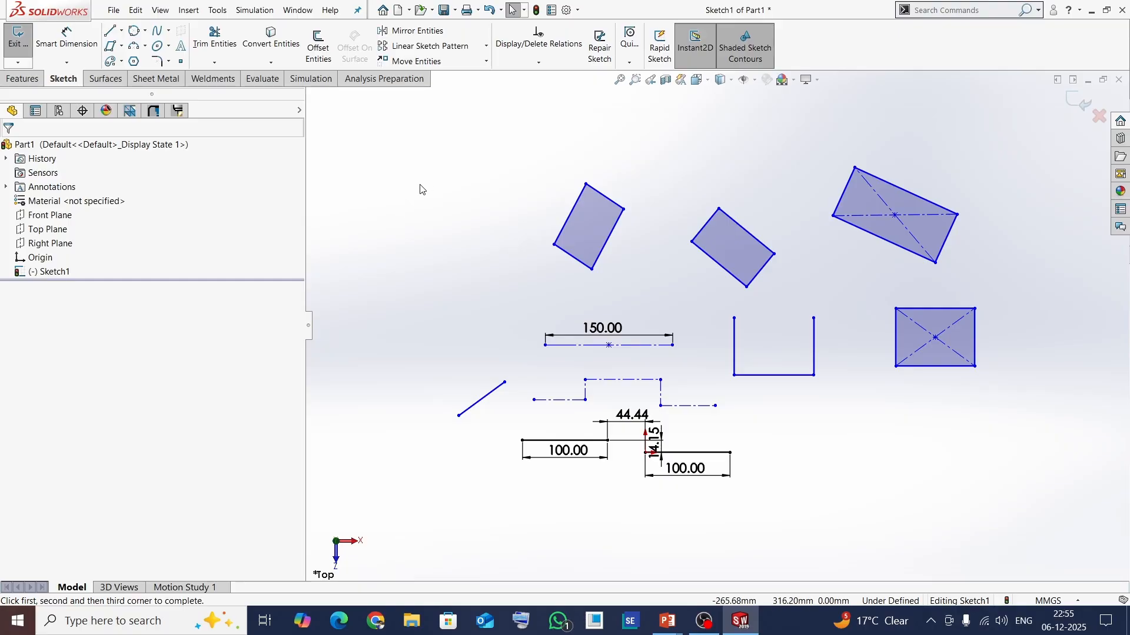
{"action": "left_click", "coordinate": [146, 31]}
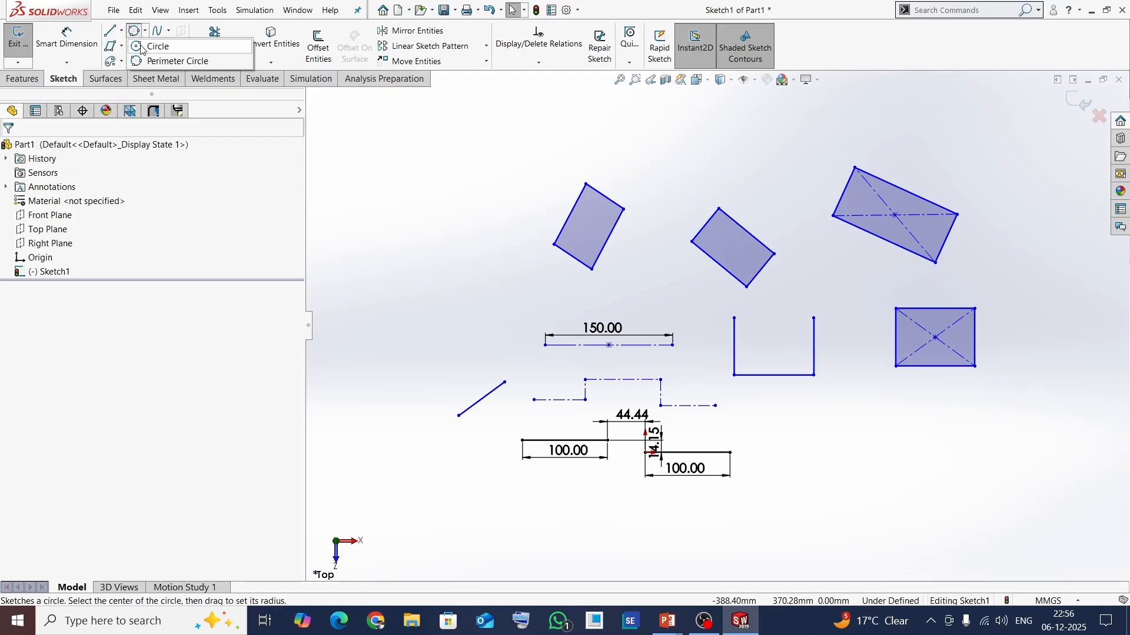
{"action": "left_click", "coordinate": [154, 46]}
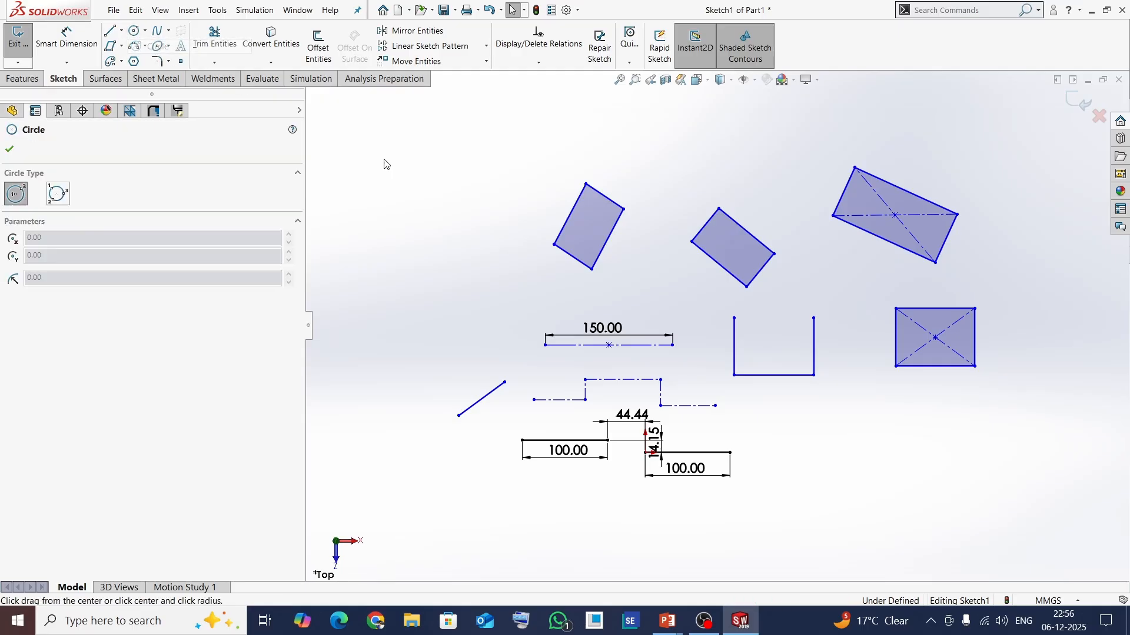
{"action": "left_click", "coordinate": [410, 235]}
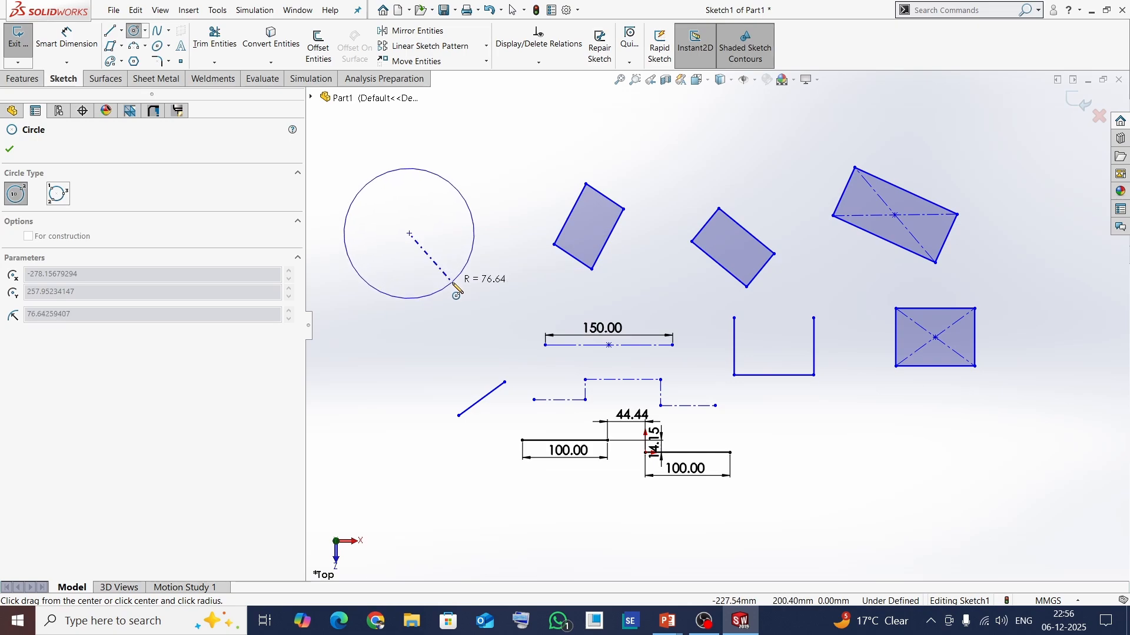
{"action": "left_click", "coordinate": [458, 291]}
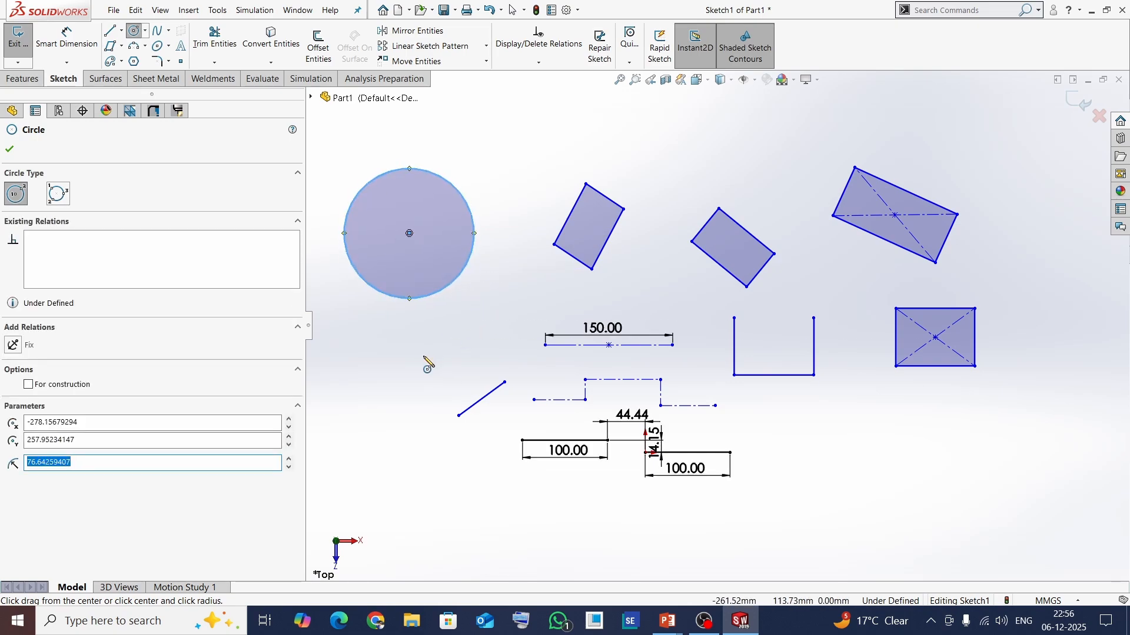
{"action": "key", "text": "Escape"}
{"action": "left_click", "coordinate": [430, 133]}
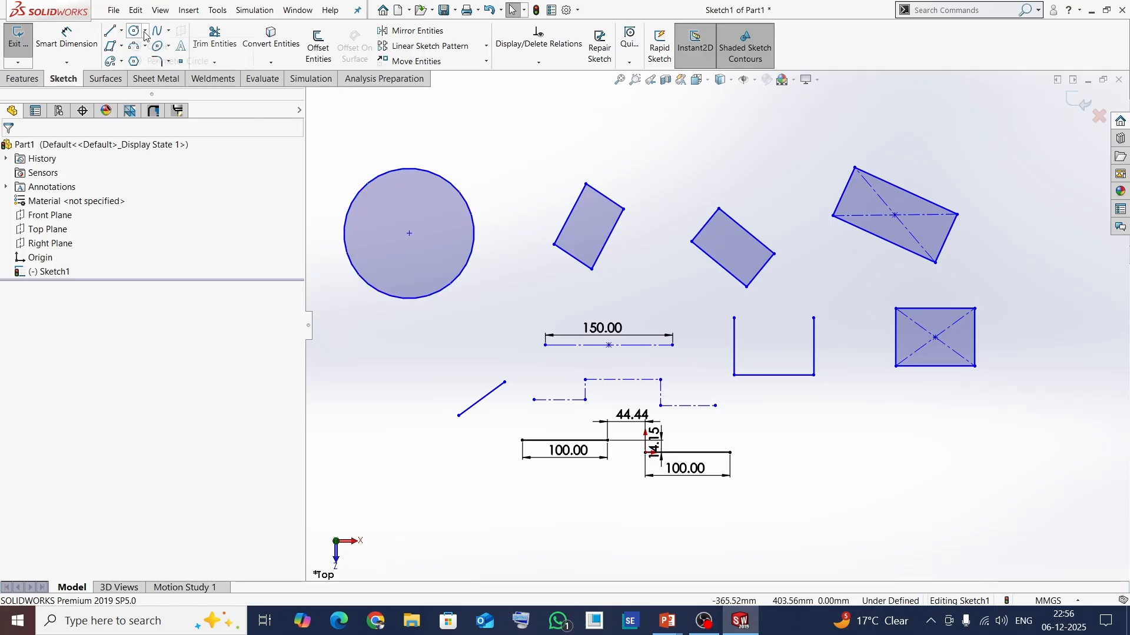
- Sketch a perimeter circle through three points, radius about 61 mm, below the center rectangle
{"action": "left_click", "coordinate": [161, 61]}
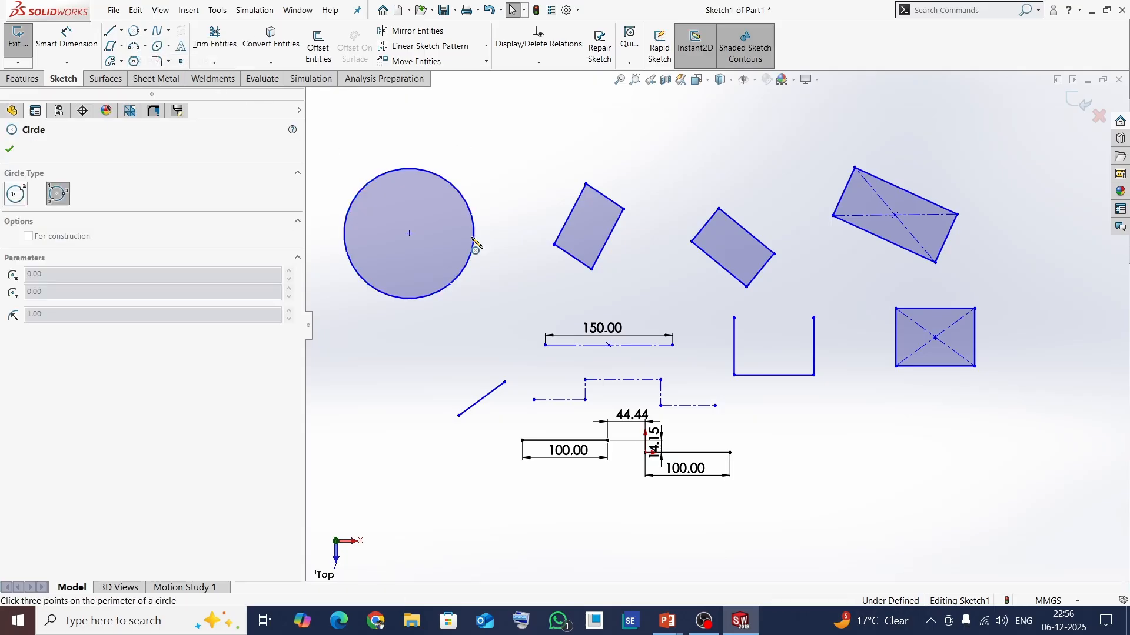
{"action": "left_click", "coordinate": [842, 508]}
{"action": "left_click", "coordinate": [832, 445]}
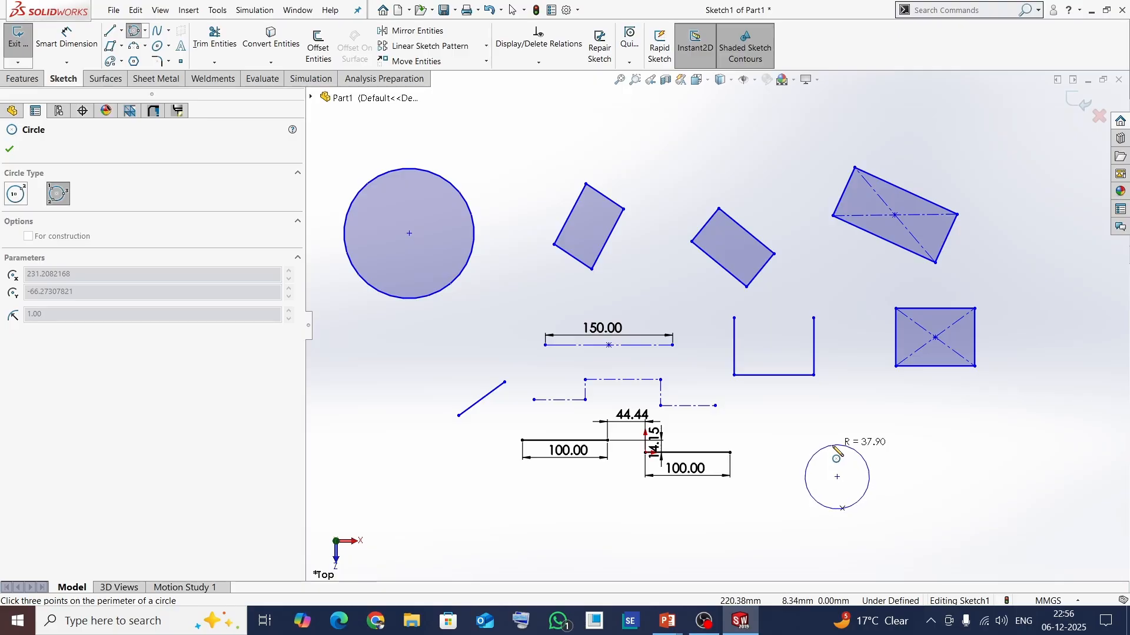
{"action": "left_click", "coordinate": [931, 473]}
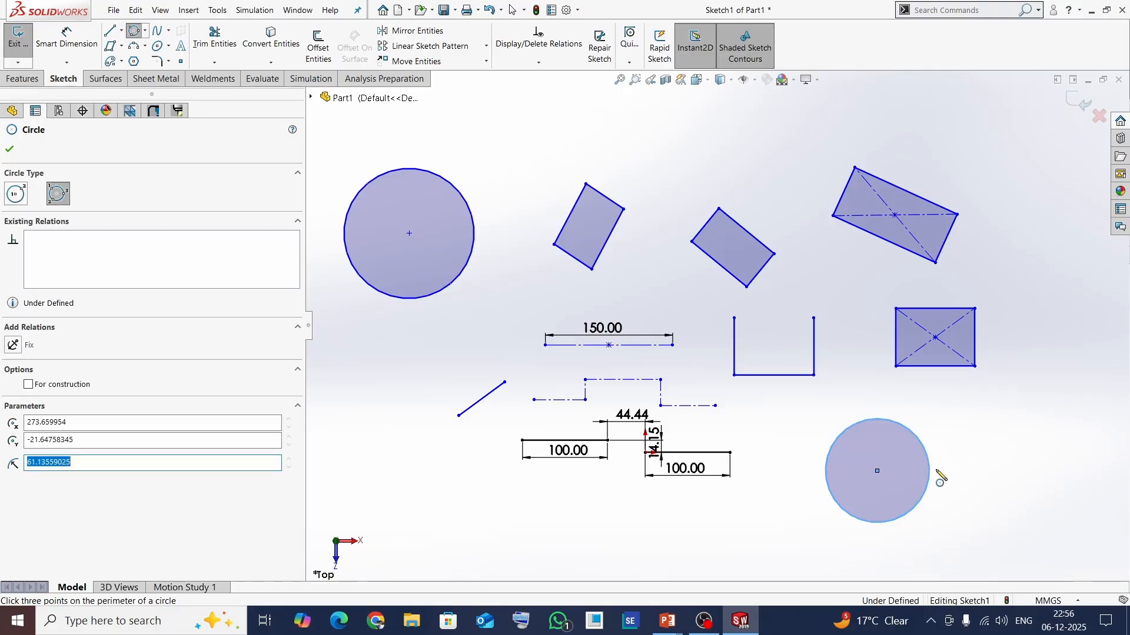
{"action": "key", "text": "Escape"}
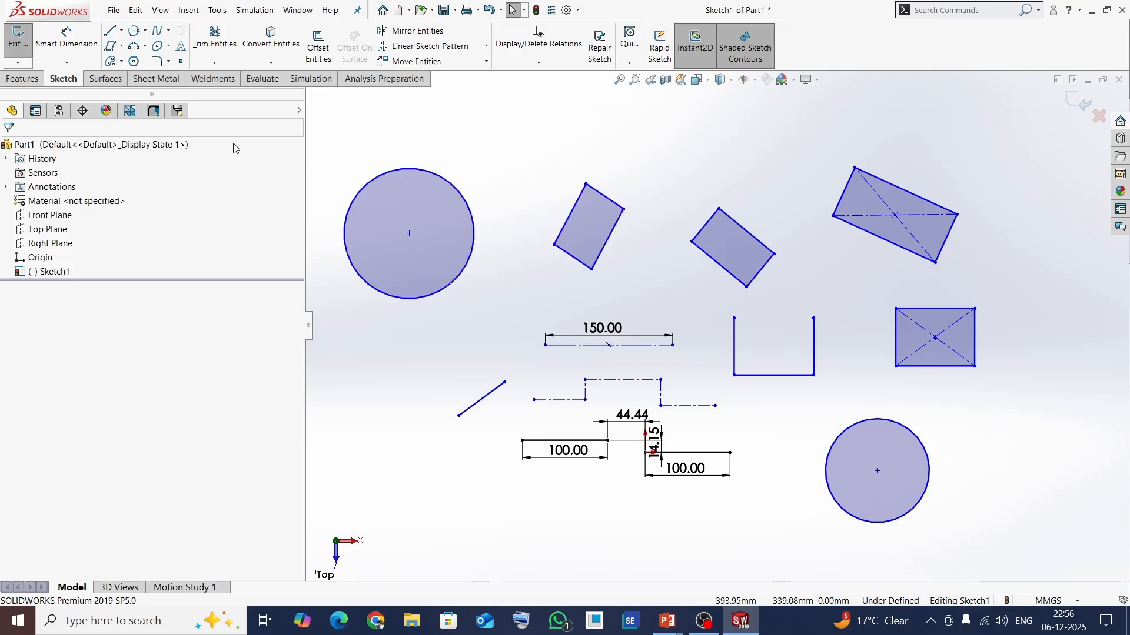
- Sketch a centerpoint arc with a radius of about 88 mm, spanning about 145°, below the large center-point circle
{"action": "left_click", "coordinate": [146, 46]}
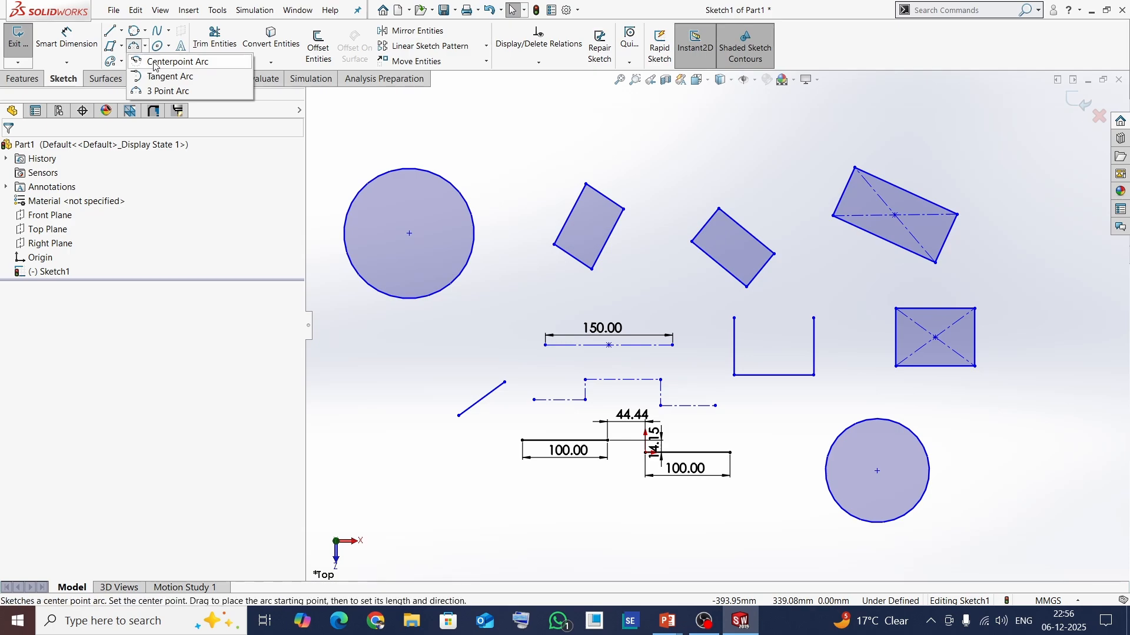
{"action": "left_click", "coordinate": [155, 63]}
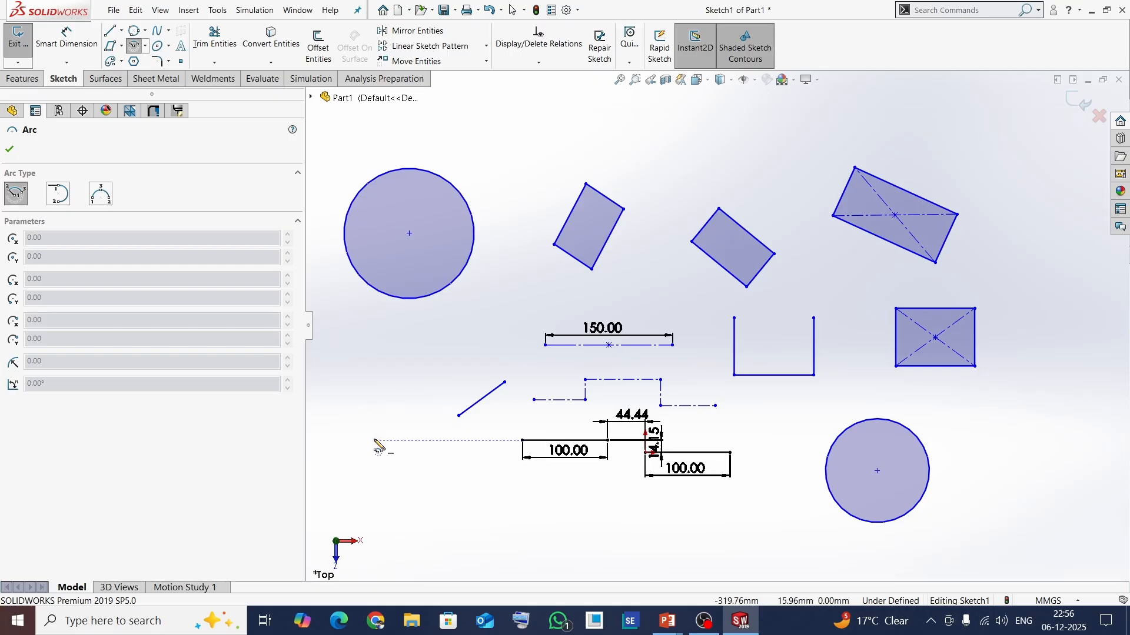
{"action": "left_click", "coordinate": [399, 440]}
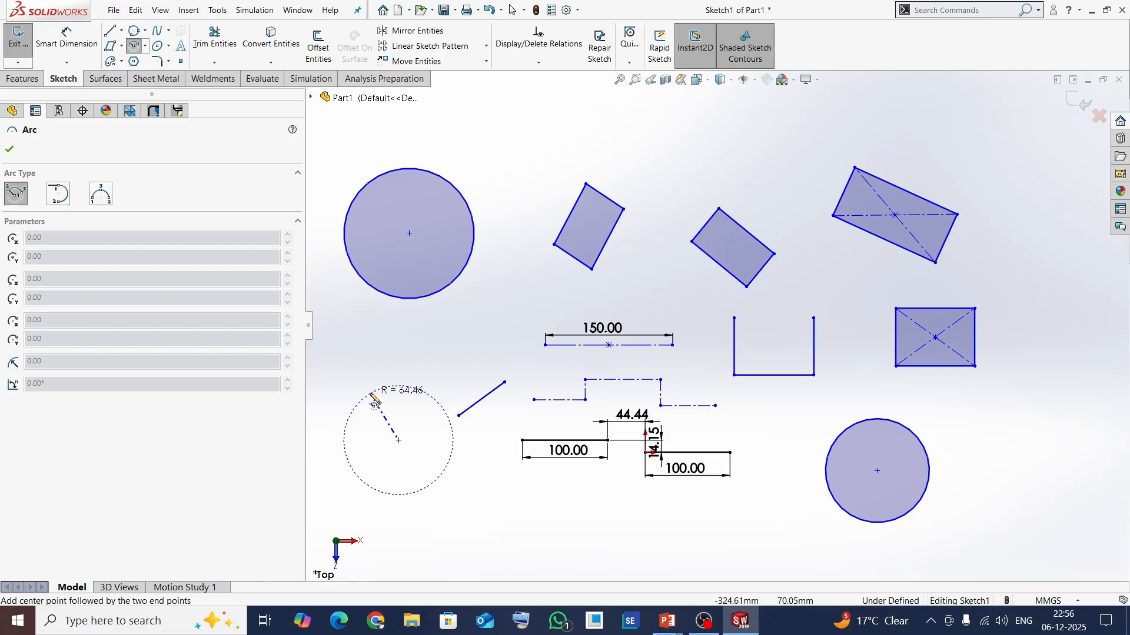
{"action": "left_click", "coordinate": [343, 491]}
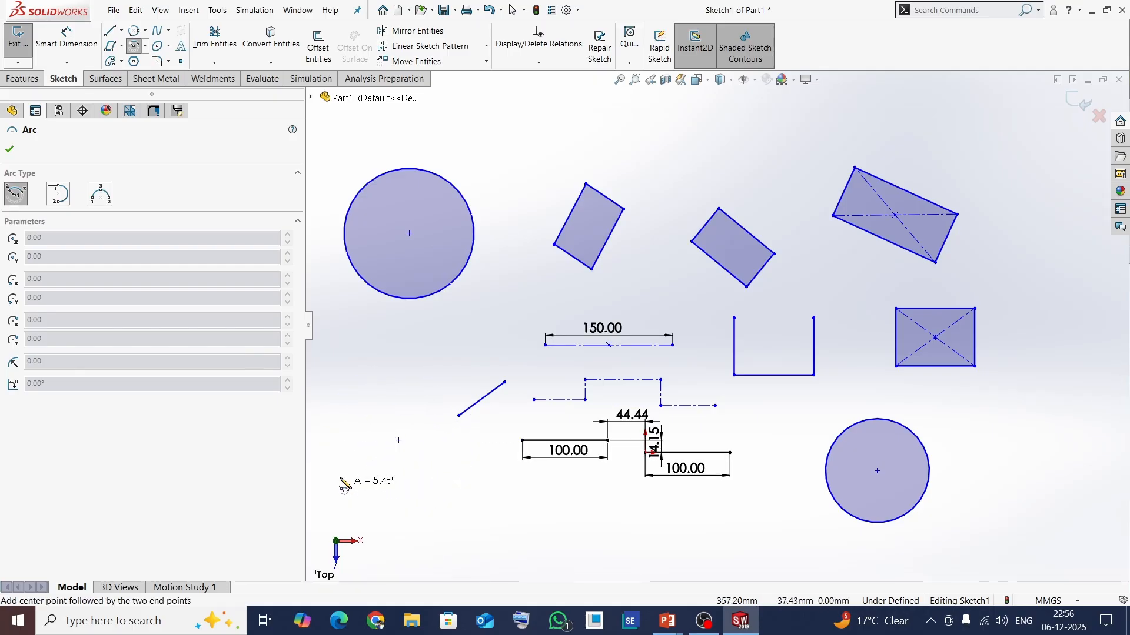
{"action": "left_click", "coordinate": [415, 366]}
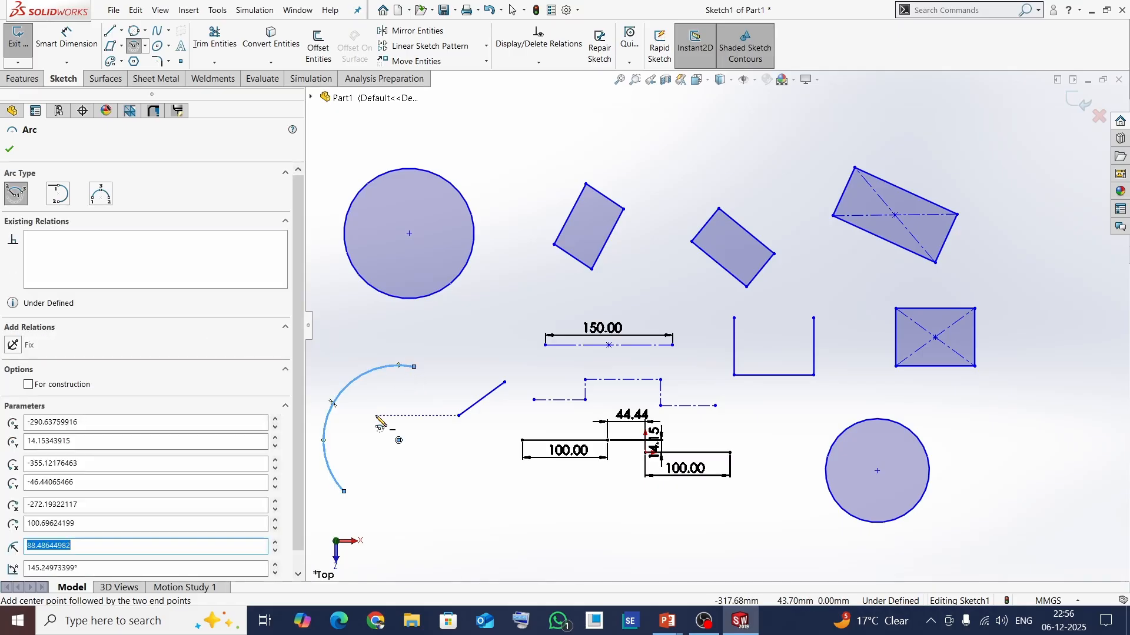
{"action": "key", "text": "Escape"}
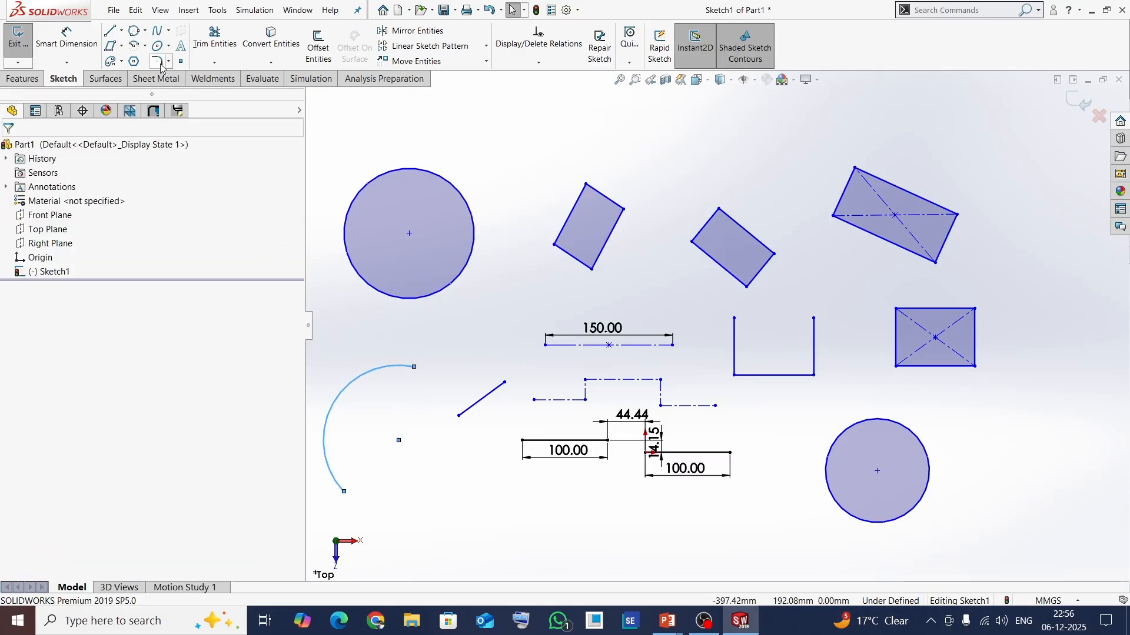
- Sketch a tangent arc from the lower end of the short slanted line, curving downward
{"action": "left_click", "coordinate": [146, 47]}
{"action": "left_click", "coordinate": [162, 75]}
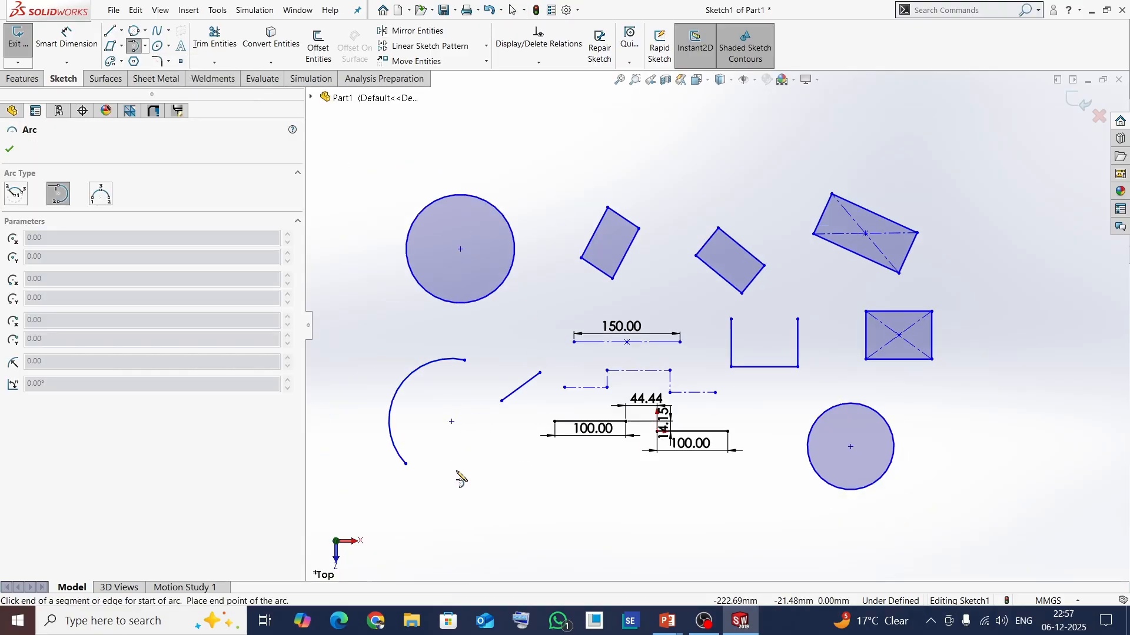
{"action": "scroll", "coordinate": [465, 467], "scroll_direction": "down", "scroll_amount": 2}
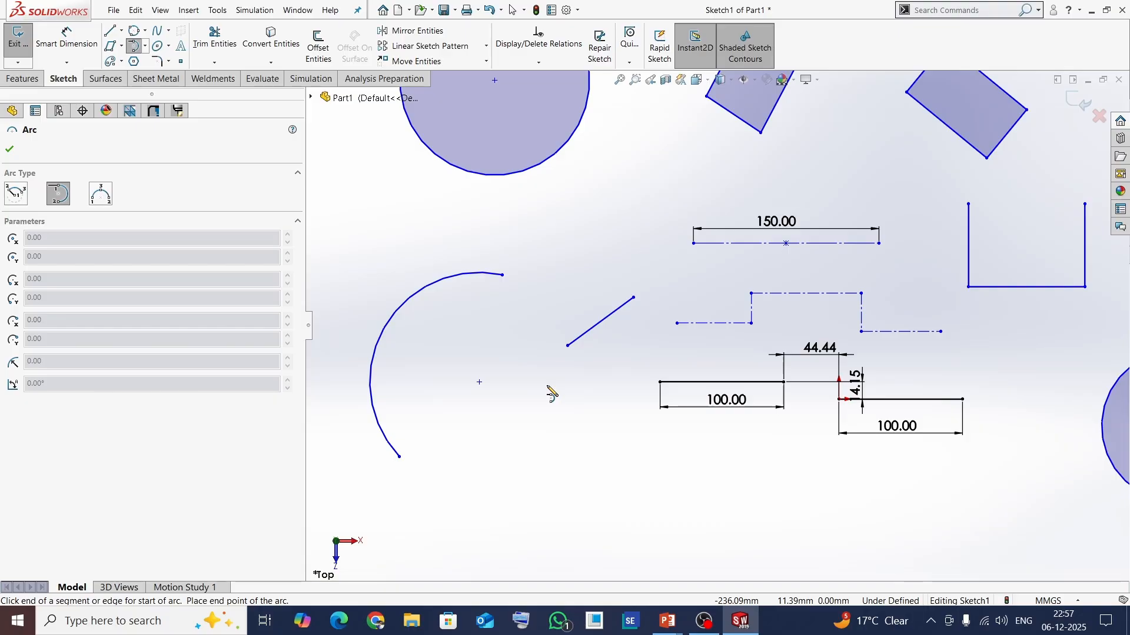
{"action": "left_click", "coordinate": [568, 345]}
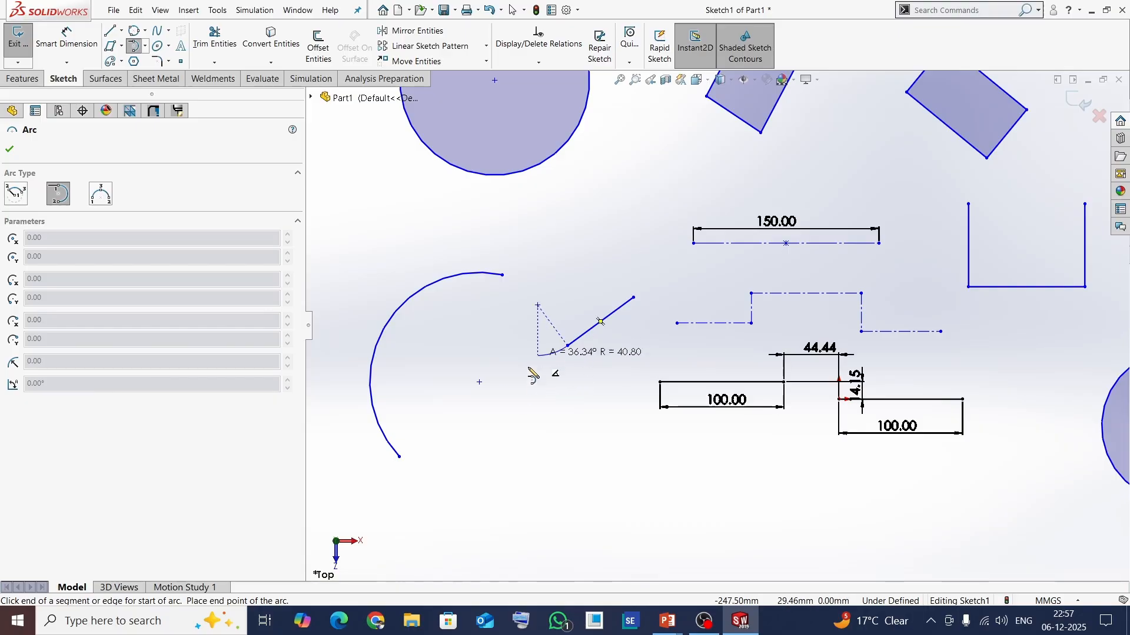
{"action": "left_click", "coordinate": [533, 469]}
{"action": "key", "text": "Escape"}
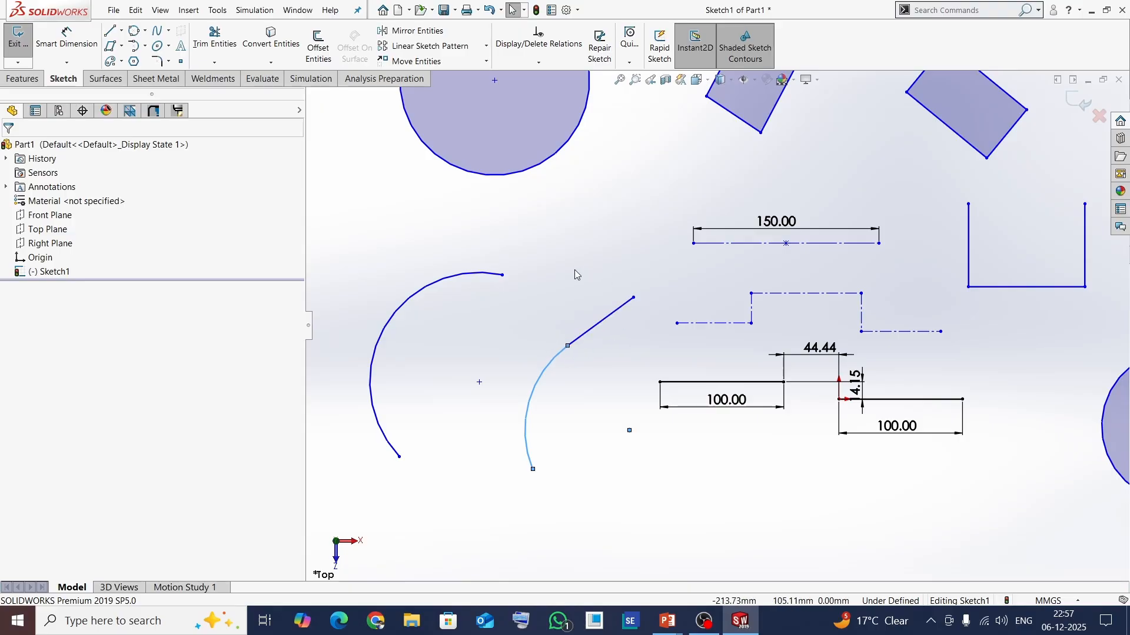
- Try to start a tangent arc in empty space, away from any sketch segment's endpoint
{"action": "left_click", "coordinate": [145, 45]}
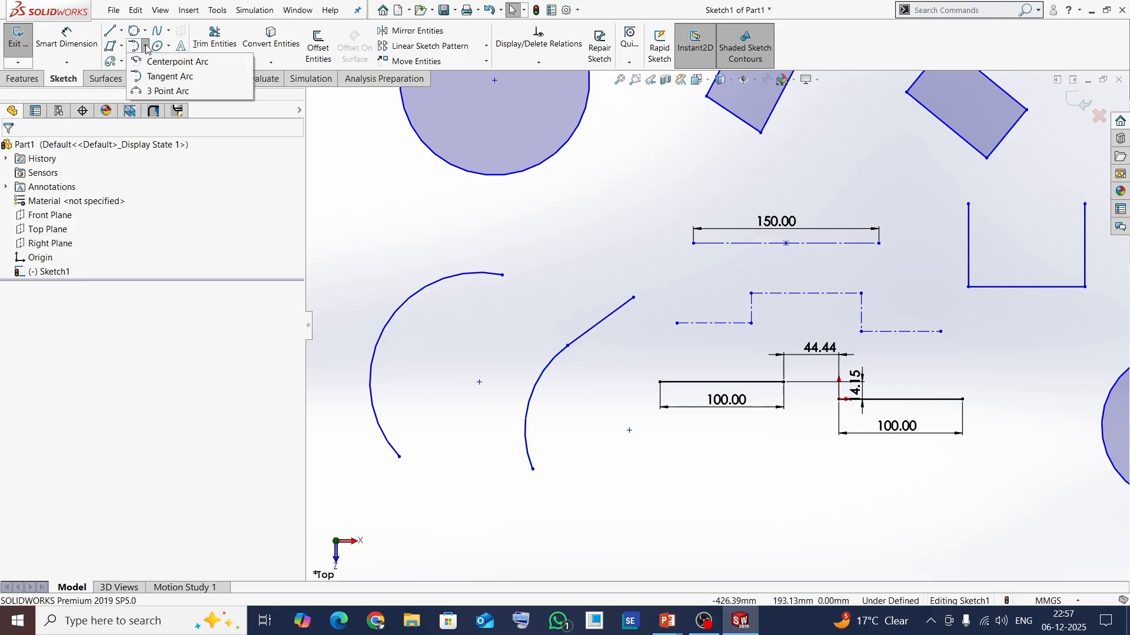
{"action": "left_click", "coordinate": [151, 76]}
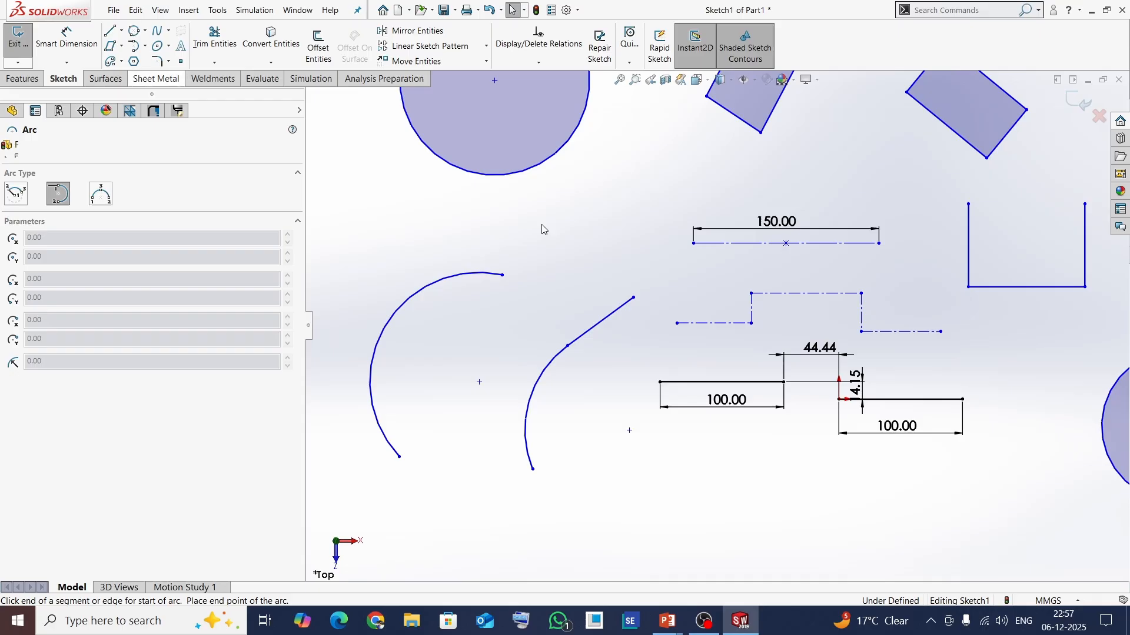
{"action": "left_click", "coordinate": [600, 211]}
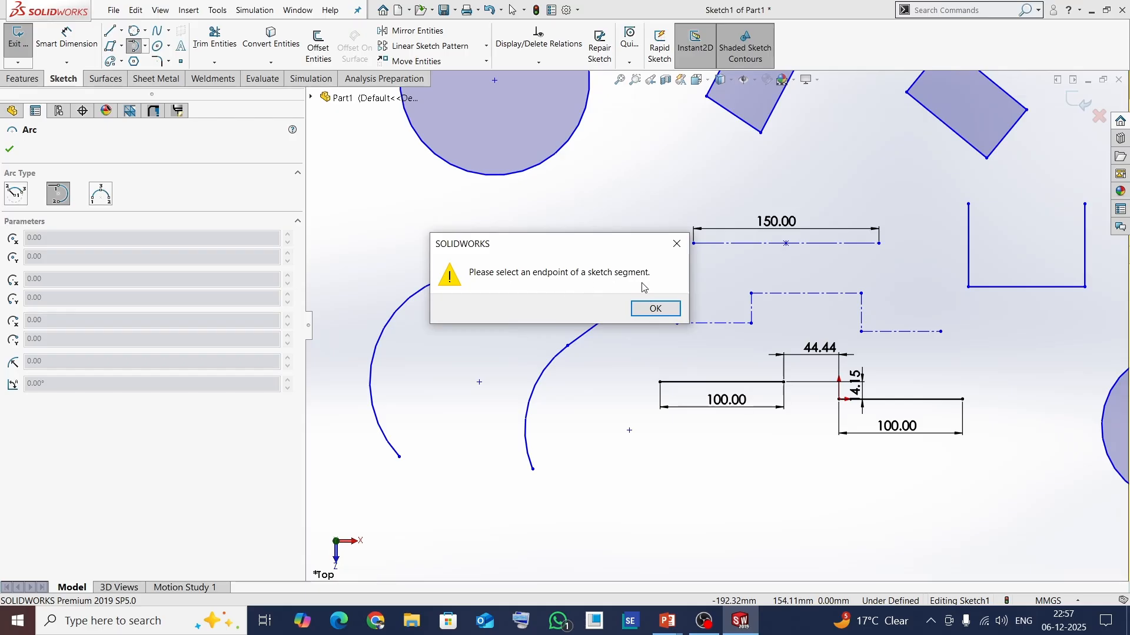
{"action": "left_click", "coordinate": [654, 309]}
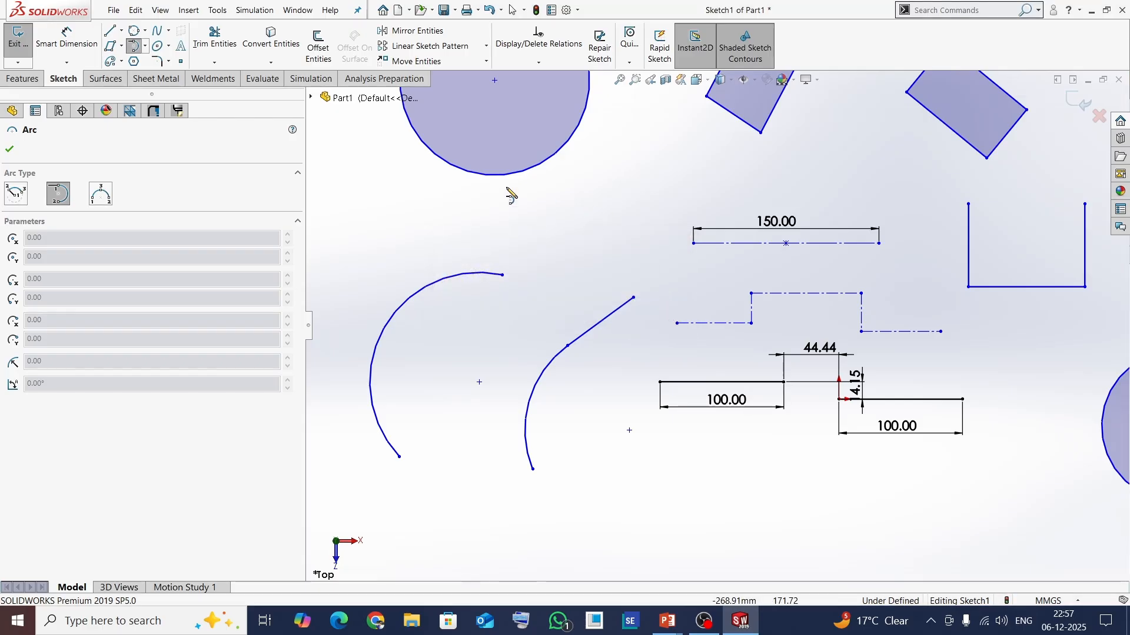
{"action": "key", "text": "Escape"}
- Sketch a three-point arc bulging up and to the left, in the empty area left of the centerpoint arc
{"action": "left_click", "coordinate": [145, 47]}
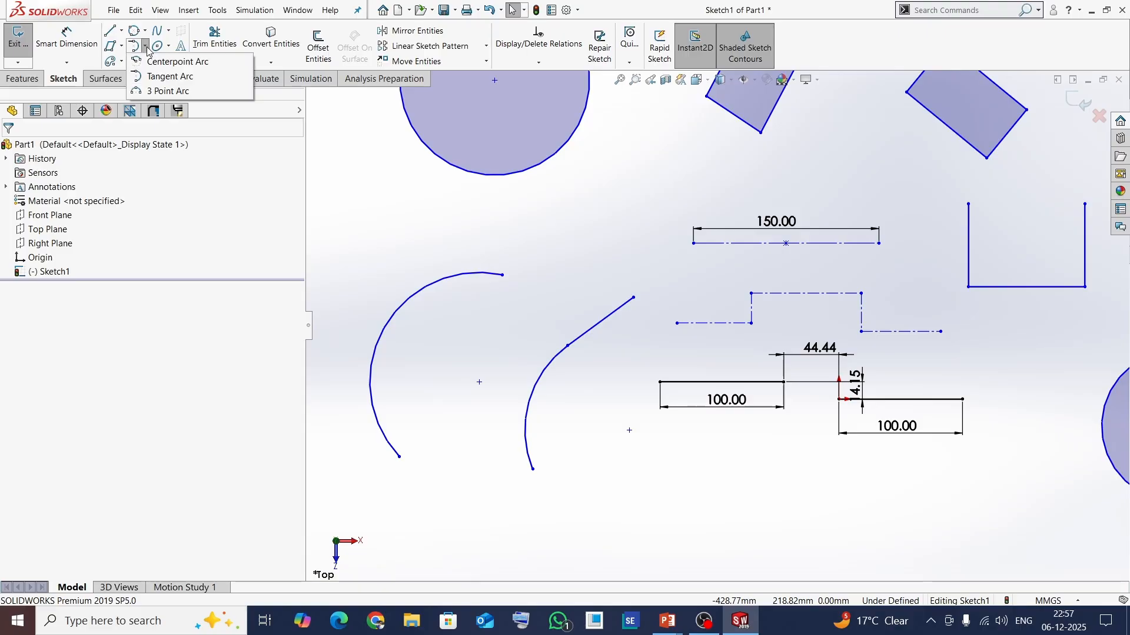
{"action": "left_click", "coordinate": [162, 92]}
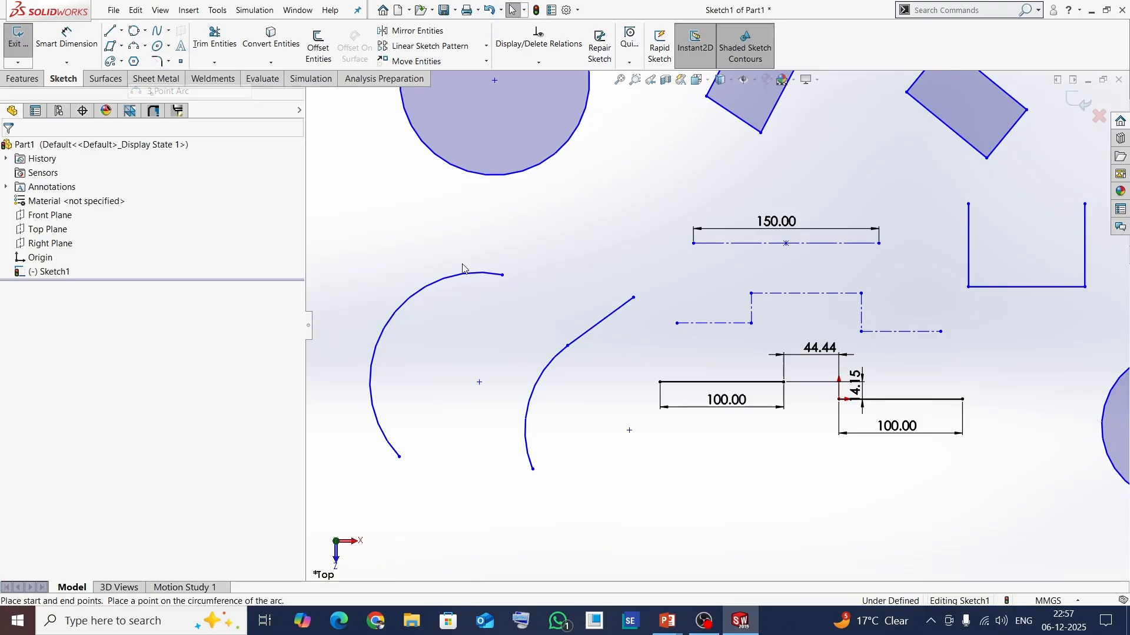
{"action": "scroll", "coordinate": [517, 378], "scroll_direction": "up", "scroll_amount": 5}
{"action": "scroll", "coordinate": [561, 311], "scroll_direction": "down", "scroll_amount": 3}
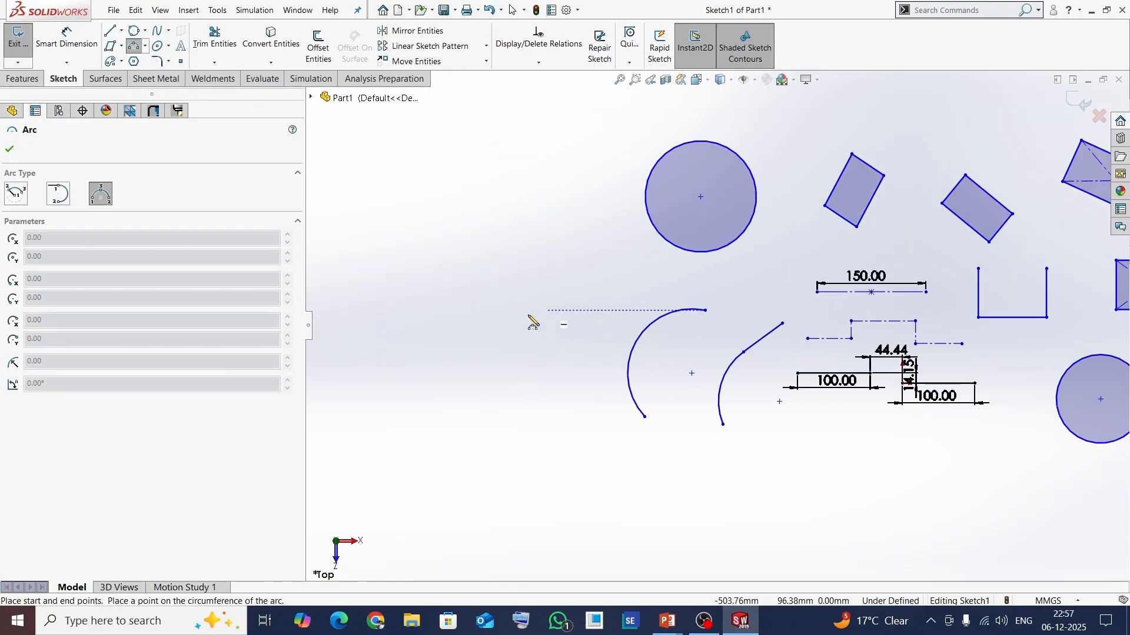
{"action": "left_click", "coordinate": [482, 333]}
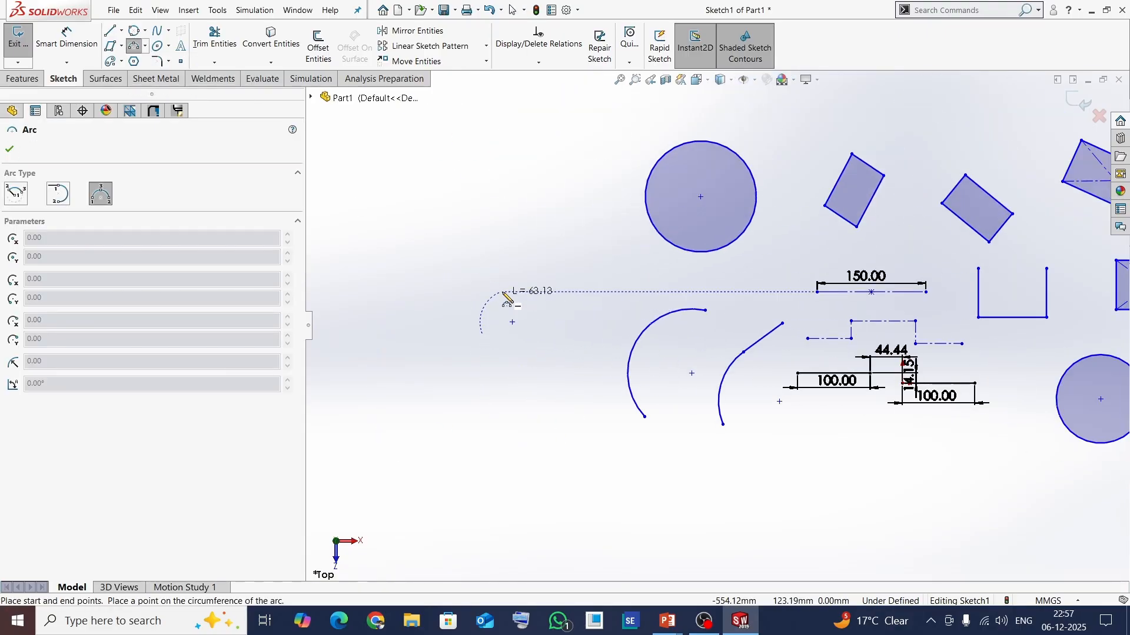
{"action": "left_click", "coordinate": [568, 249]}
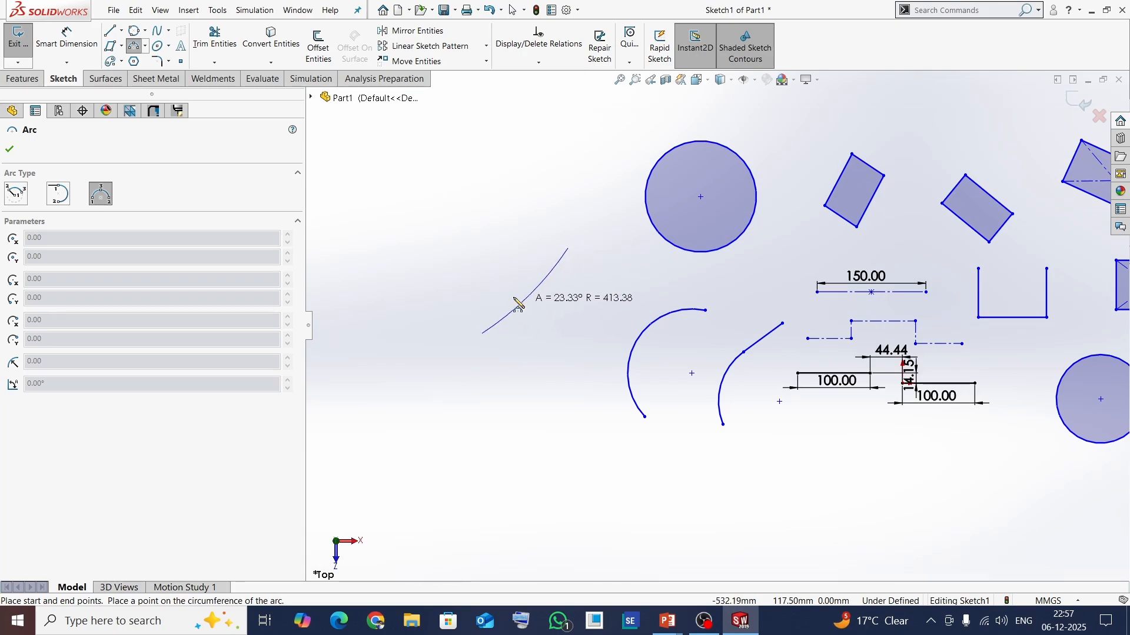
{"action": "left_click", "coordinate": [481, 248]}
{"action": "key", "text": "Escape"}
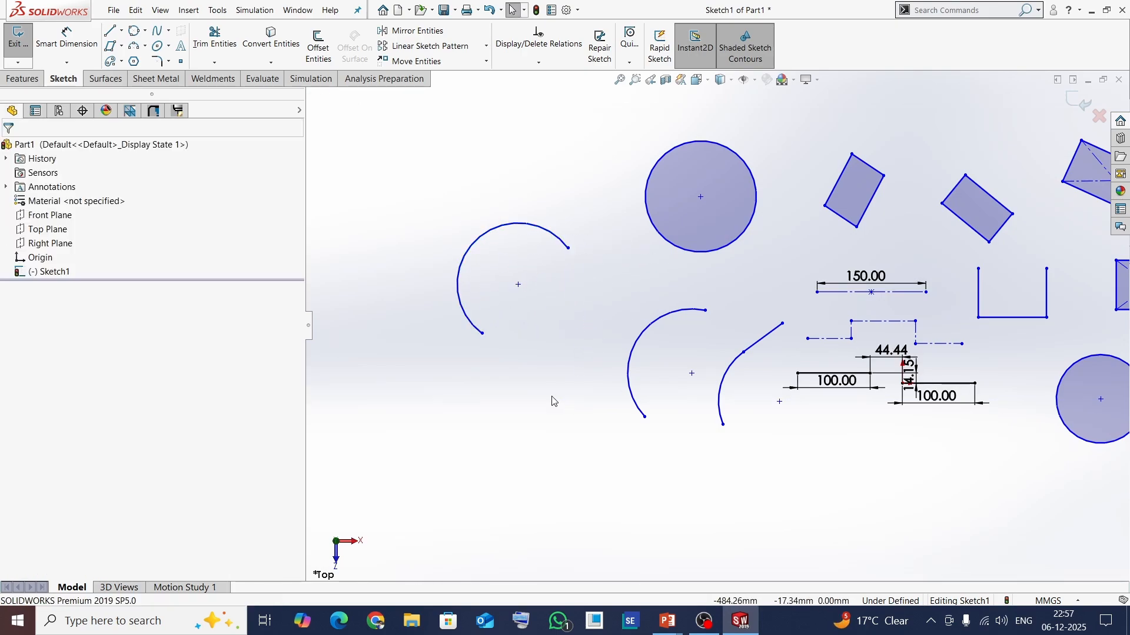
- Sketch a six-sided polygon with an inscribed circle about 150 mm in diameter, below the three-point arc
{"action": "scroll", "coordinate": [522, 412], "scroll_direction": "up", "scroll_amount": 3}
{"action": "scroll", "coordinate": [581, 369], "scroll_direction": "down", "scroll_amount": 3}
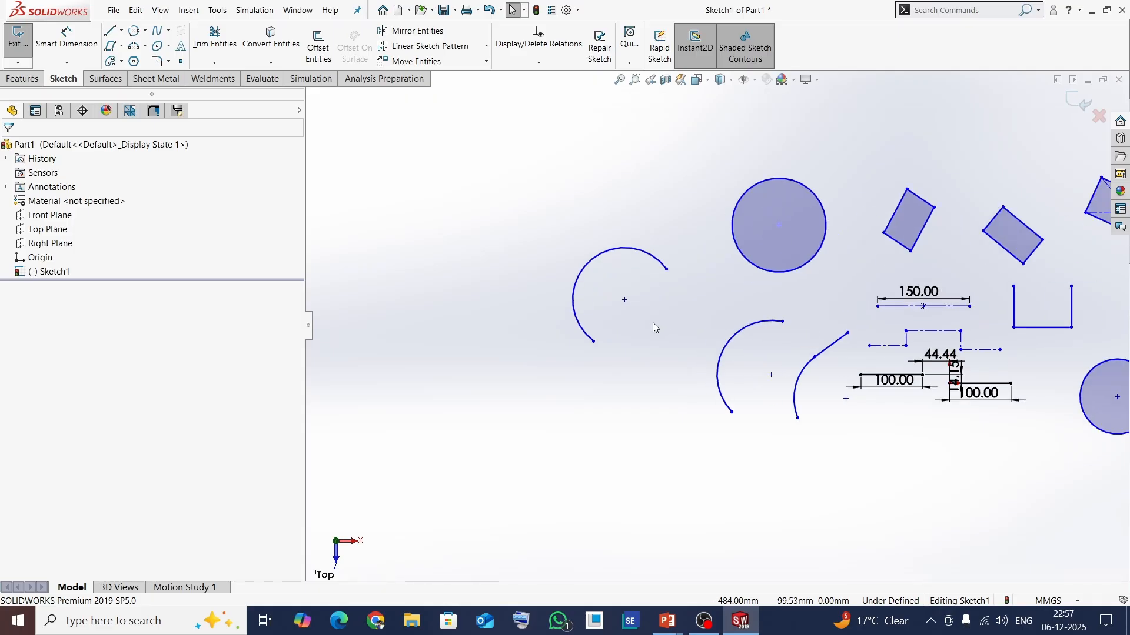
{"action": "left_click", "coordinate": [134, 62]}
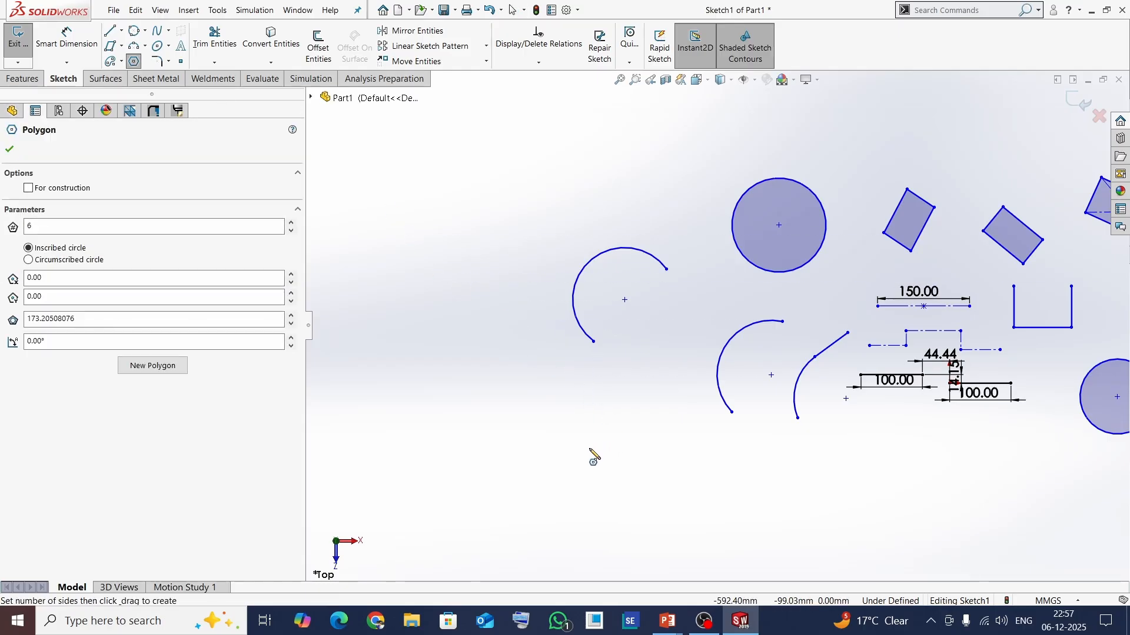
{"action": "left_click_drag", "start_coordinate": [586, 443], "coordinate": [639, 442]}
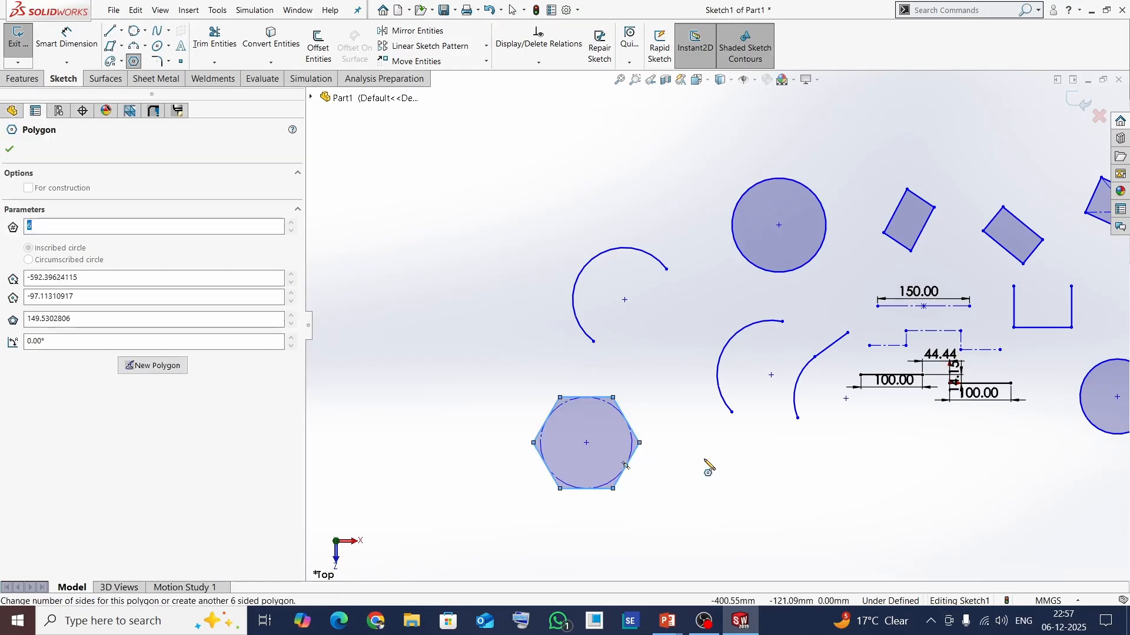
{"action": "key", "text": "Escape"}
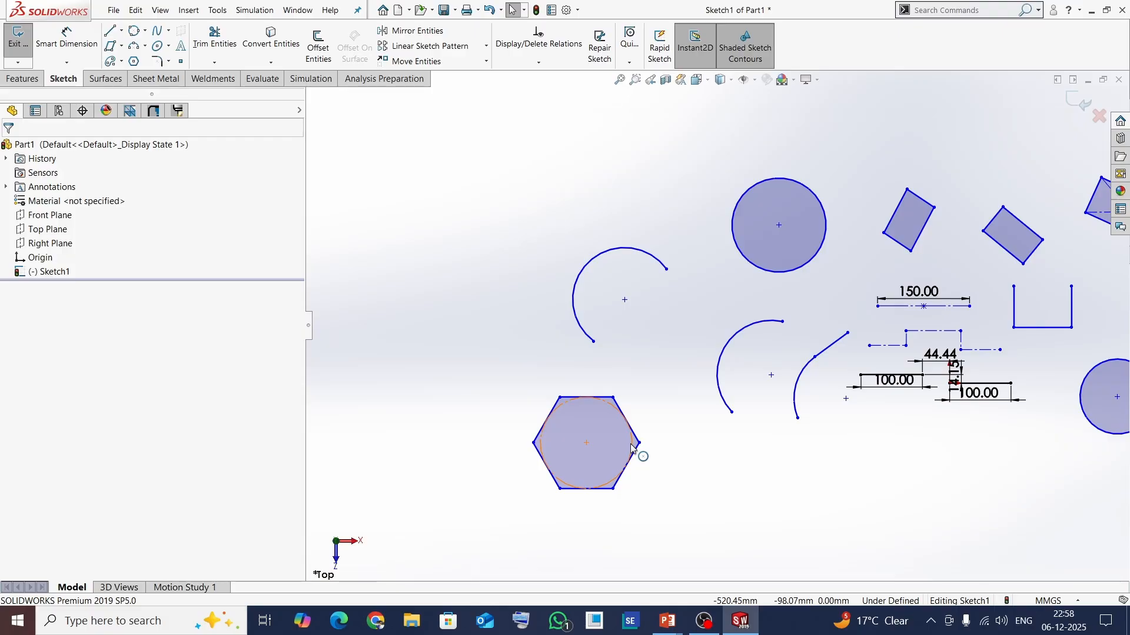
- Switch the hexagon's inscribed circle from construction to solid geometry and back to construction
{"action": "left_click", "coordinate": [630, 444]}
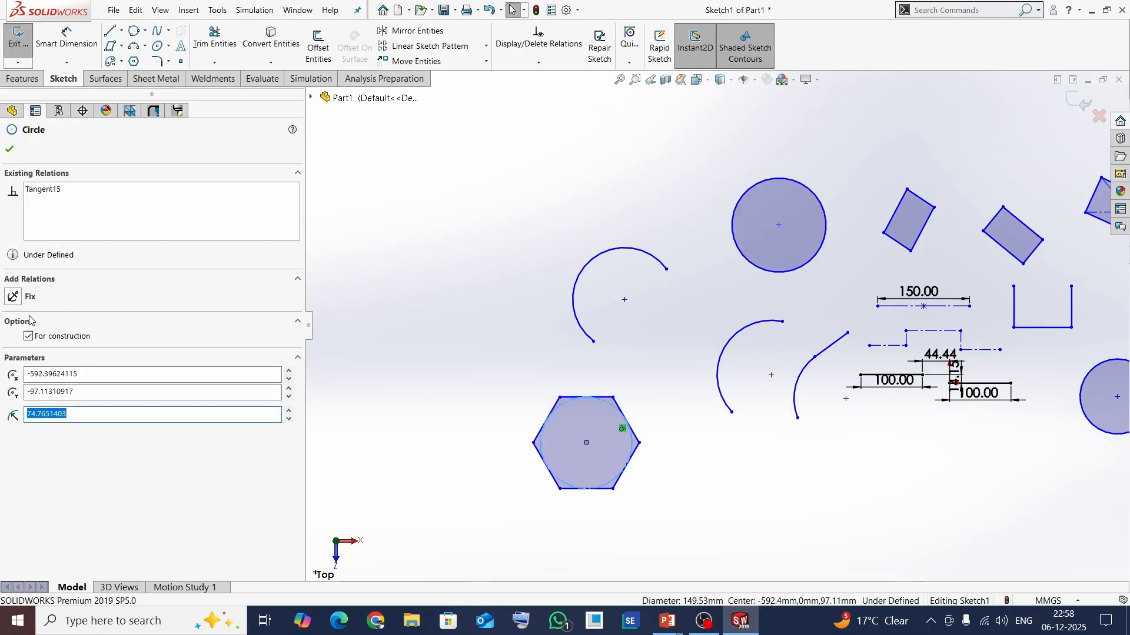
{"action": "left_click", "coordinate": [28, 339]}
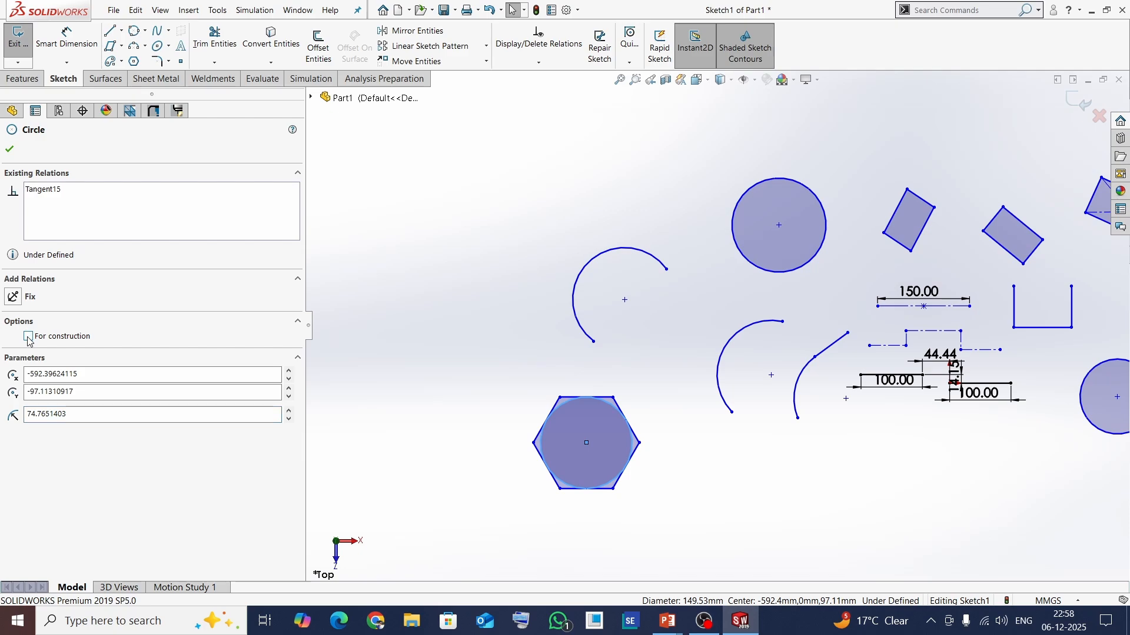
{"action": "left_click", "coordinate": [28, 338]}
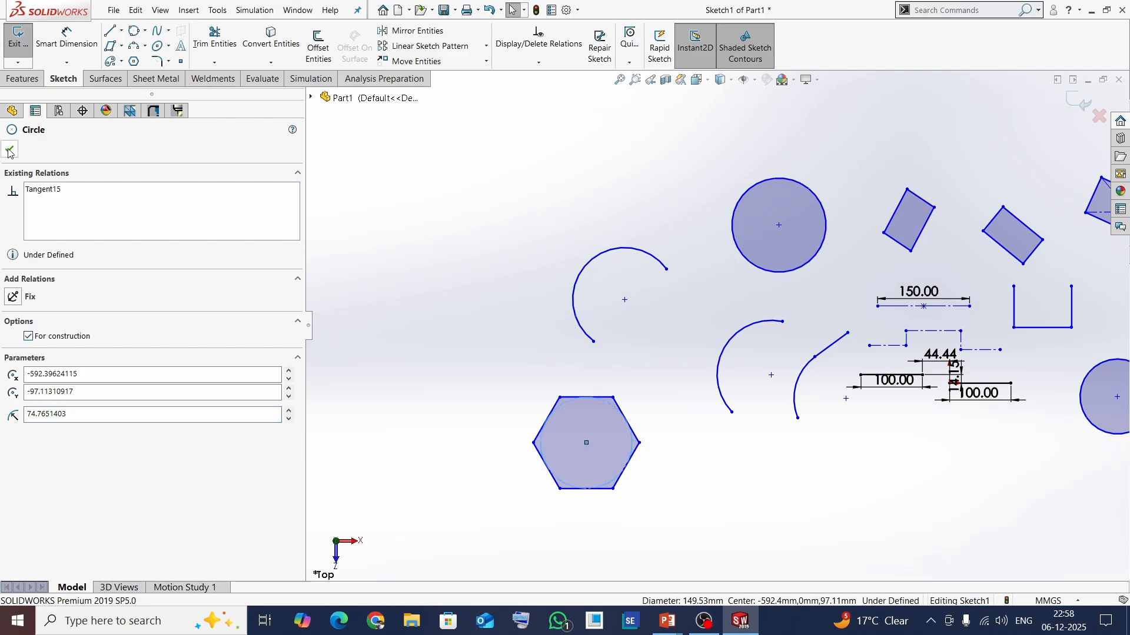
{"action": "left_click", "coordinate": [501, 472]}
{"action": "scroll", "coordinate": [634, 461], "scroll_direction": "down", "scroll_amount": 3}
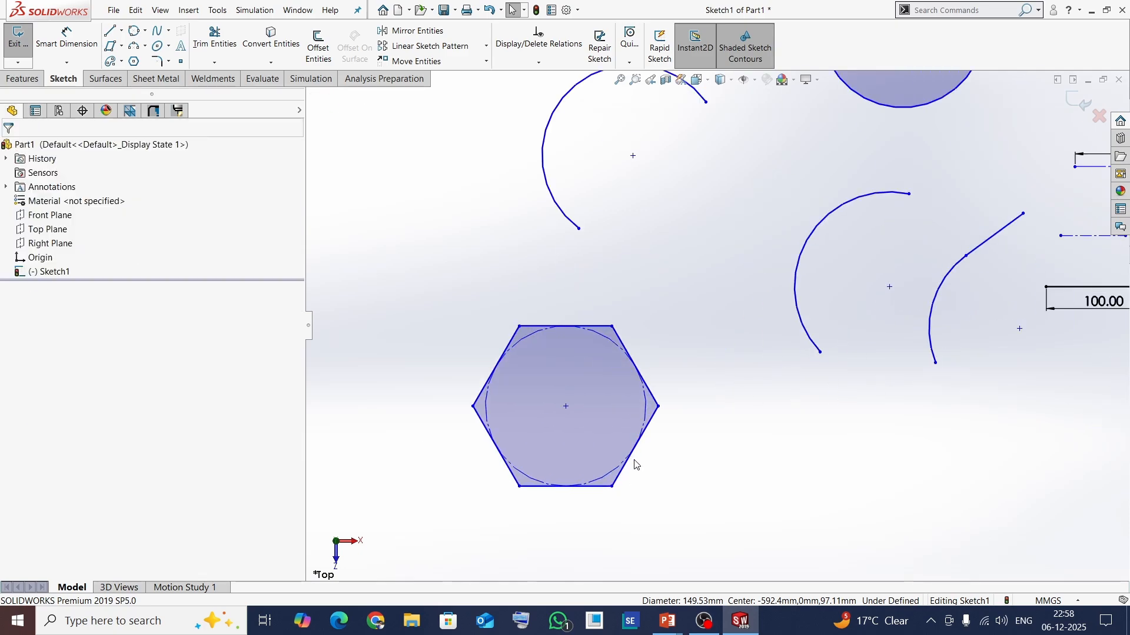
{"action": "scroll", "coordinate": [503, 418], "scroll_direction": "up", "scroll_amount": 3}
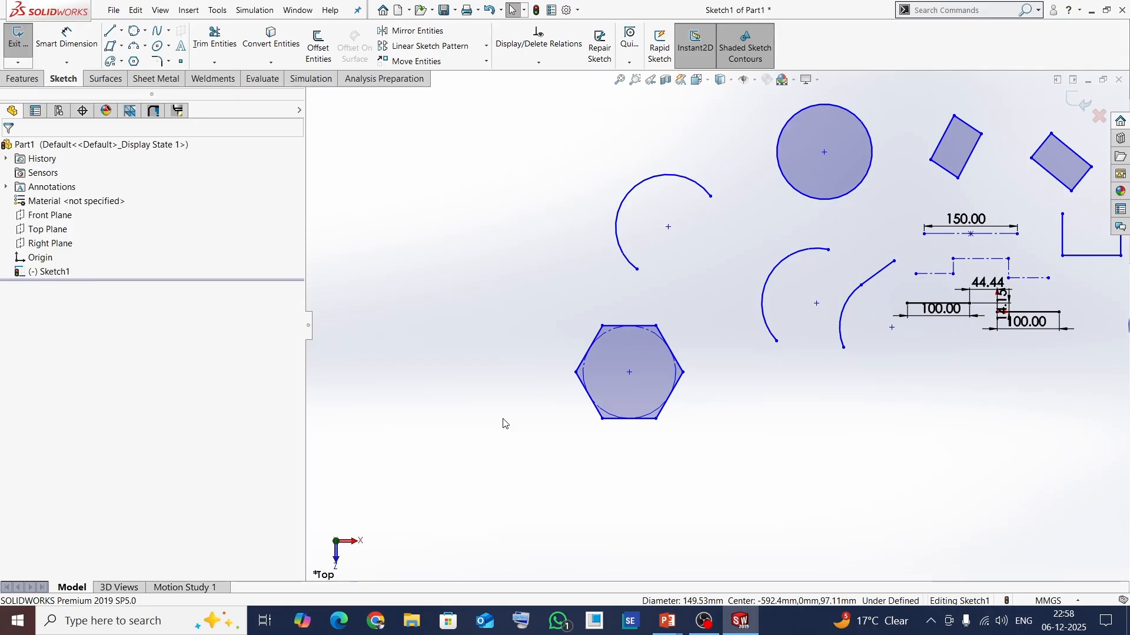
{"action": "mouse_move", "coordinate": [503, 419]}
{"action": "middle_mouse_down"}
{"action": "mouse_move", "coordinate": [522, 459]}
{"action": "mouse_move", "coordinate": [514, 438]}
{"action": "middle_mouse_up"}
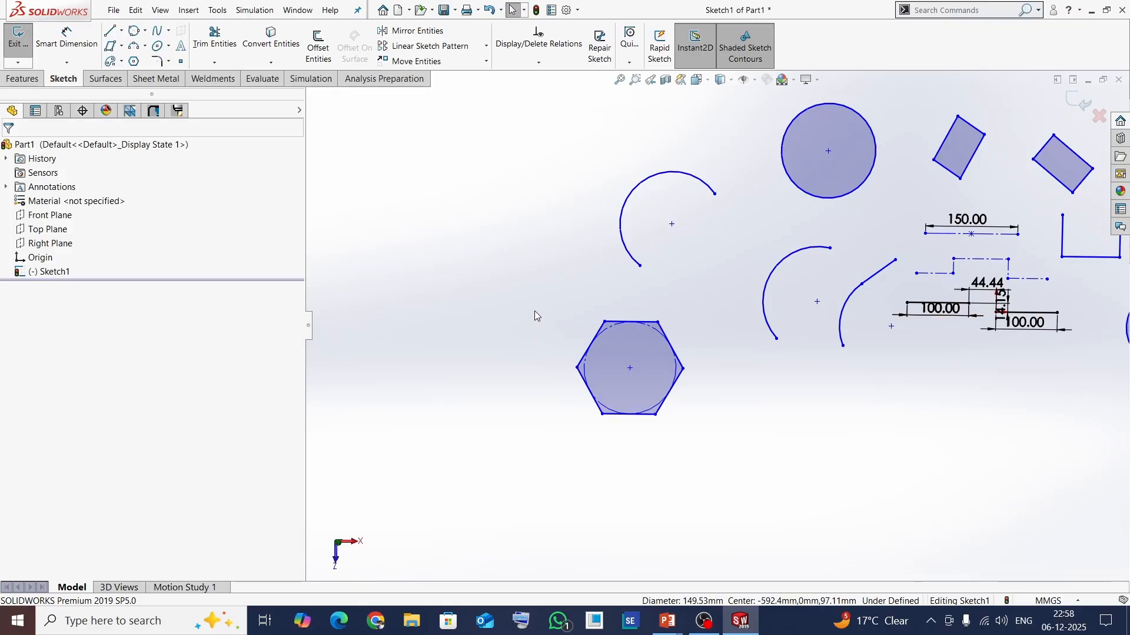
{"action": "key", "text": "f"}
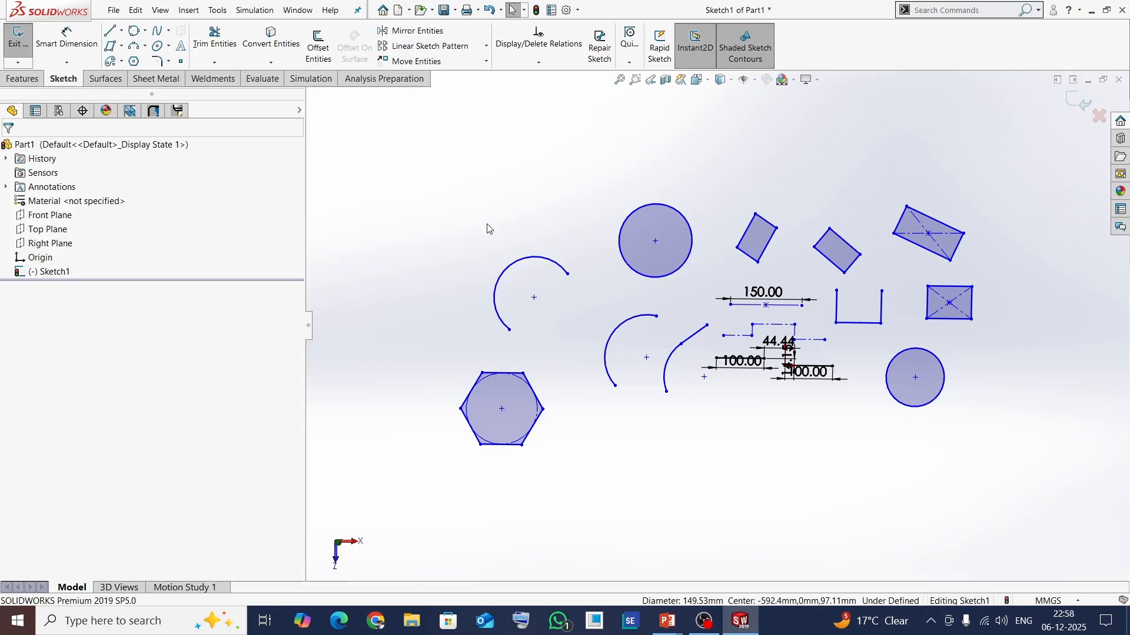
- Replace the spline above the shapes with a new wavy spline through seven points
{"action": "left_click", "coordinate": [405, 175]}
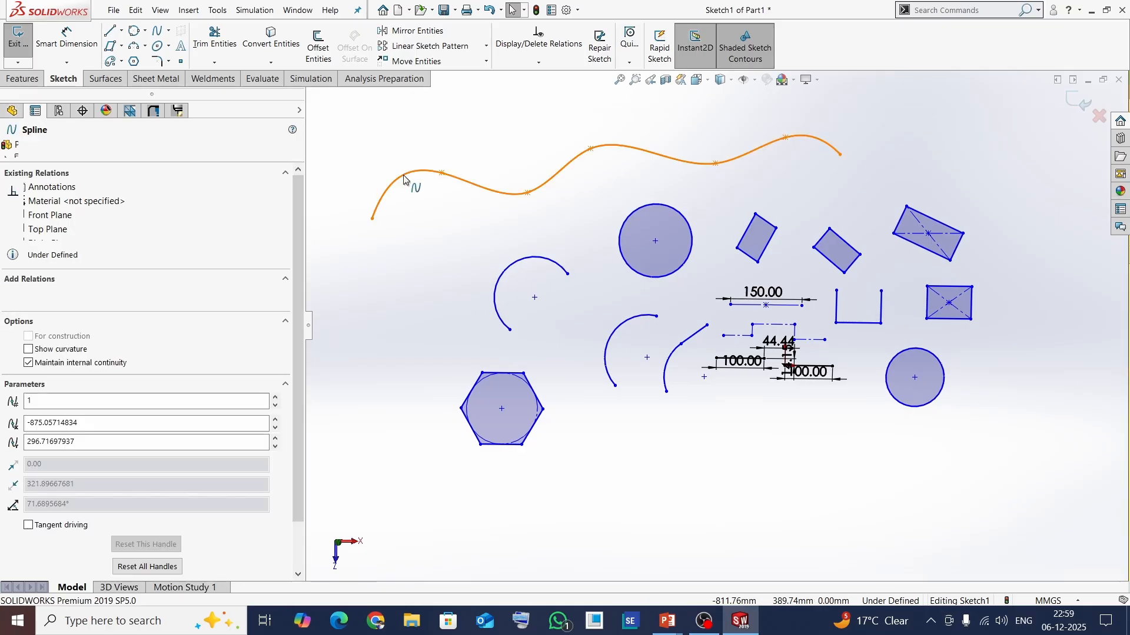
{"action": "key", "text": "Delete"}
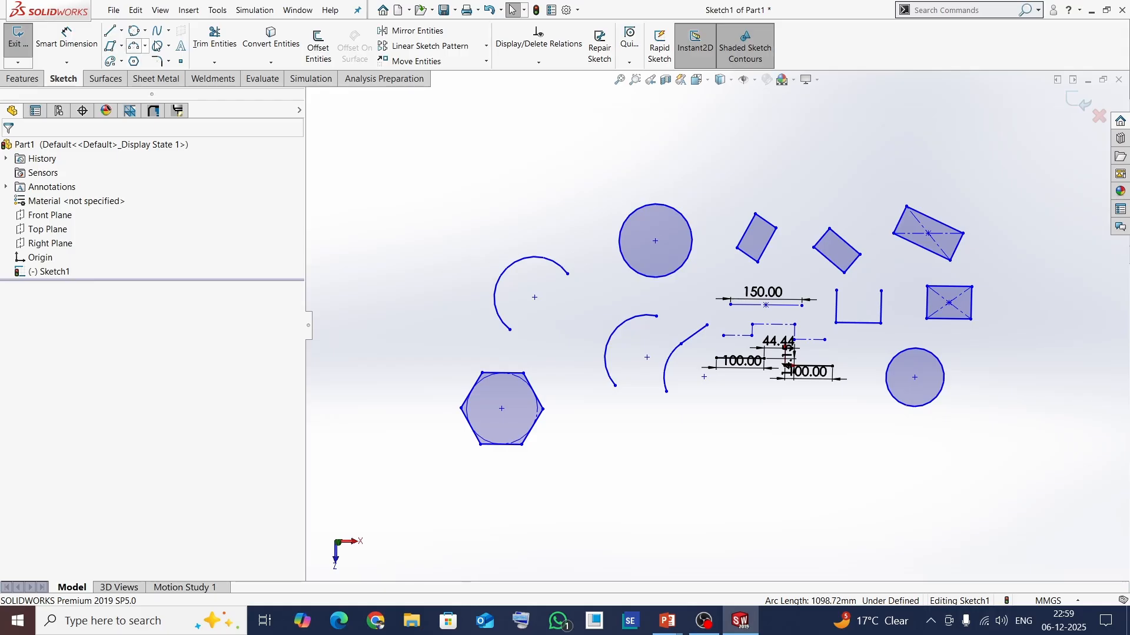
{"action": "left_click", "coordinate": [170, 32]}
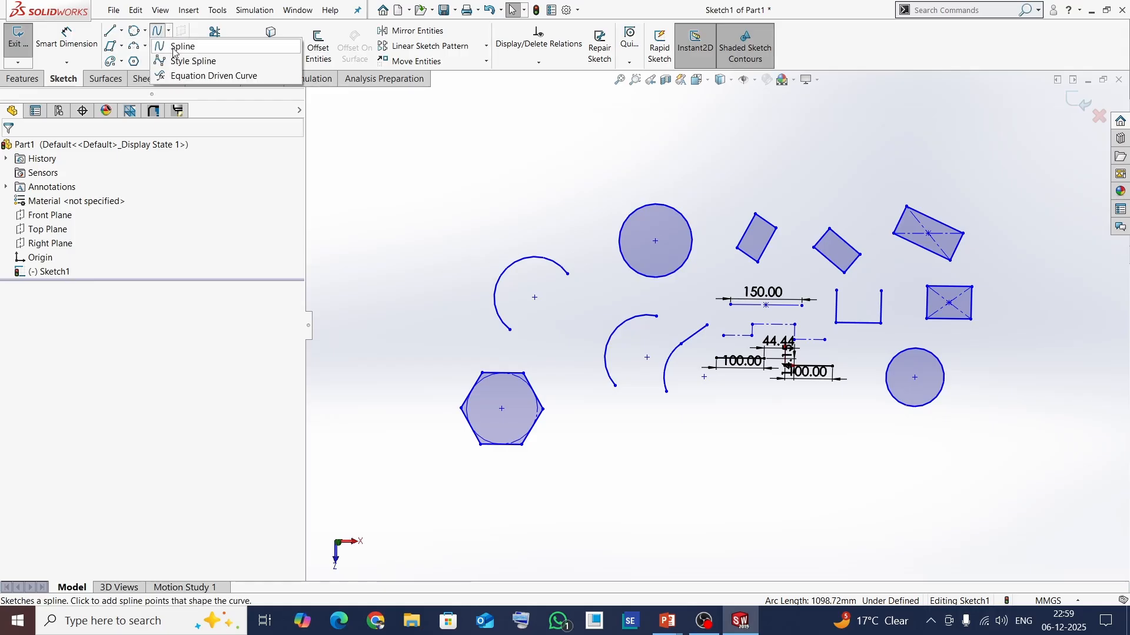
{"action": "left_click", "coordinate": [176, 47]}
{"action": "left_click", "coordinate": [419, 192]}
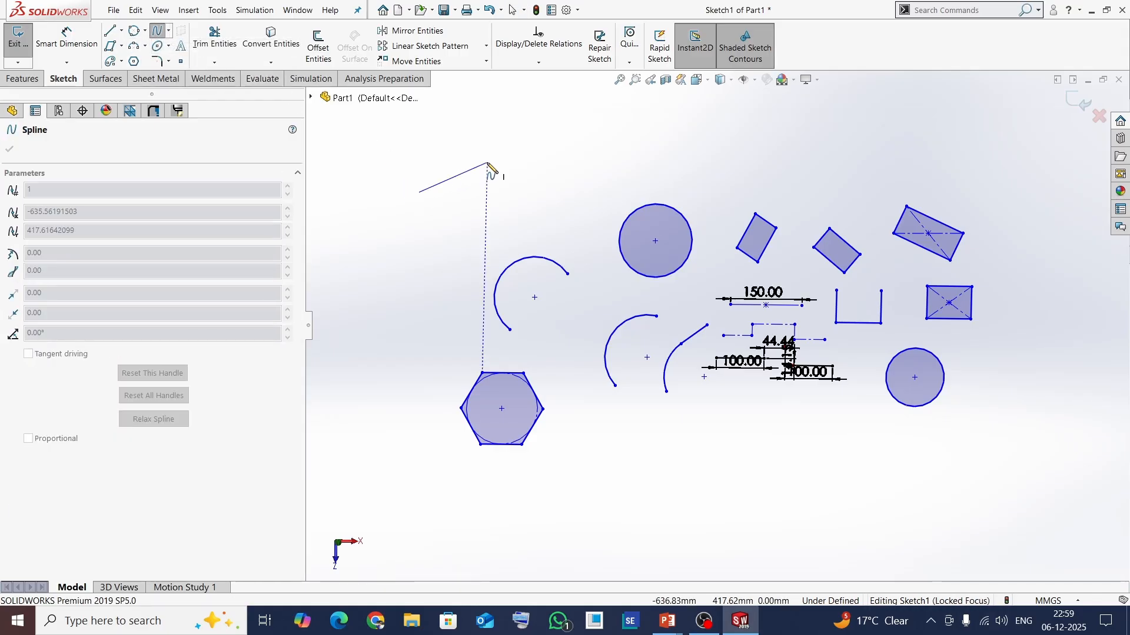
{"action": "left_click", "coordinate": [488, 162]}
{"action": "left_click", "coordinate": [548, 189]}
{"action": "left_click", "coordinate": [629, 142]}
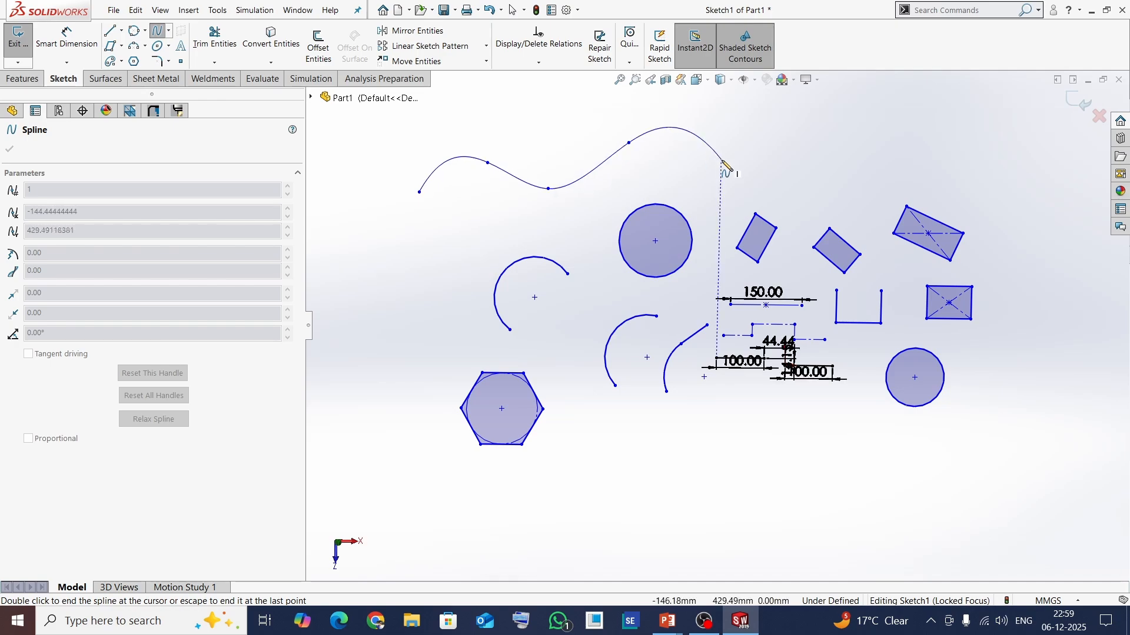
{"action": "left_click", "coordinate": [721, 161]}
{"action": "left_click", "coordinate": [806, 137]}
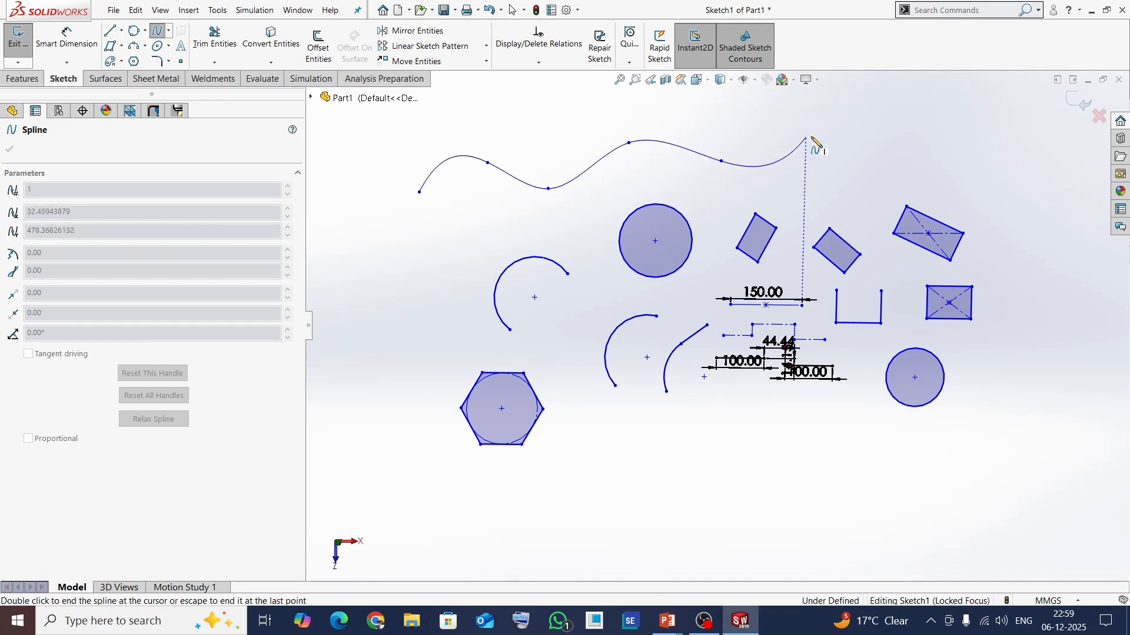
{"action": "double_click", "coordinate": [900, 150]}
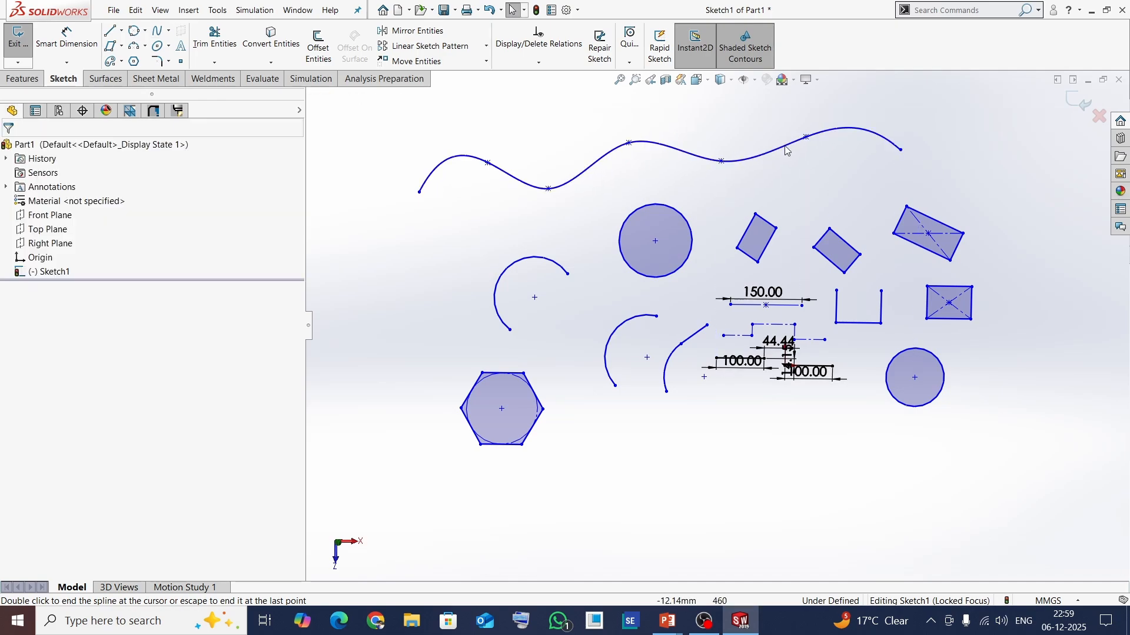
- Flatten the spline's waves by moving its second, third, fourth and fifth points slightly
{"action": "left_click_drag", "start_coordinate": [487, 162], "coordinate": [476, 178]}
{"action": "left_click", "coordinate": [548, 189]}
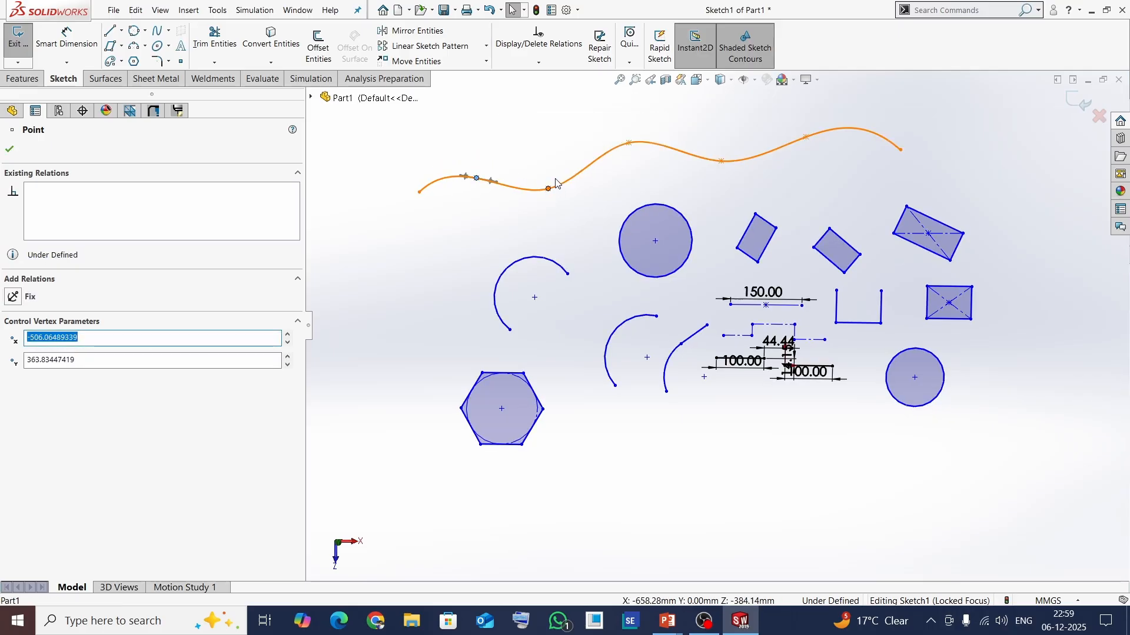
{"action": "left_click_drag", "start_coordinate": [548, 189], "coordinate": [558, 176]}
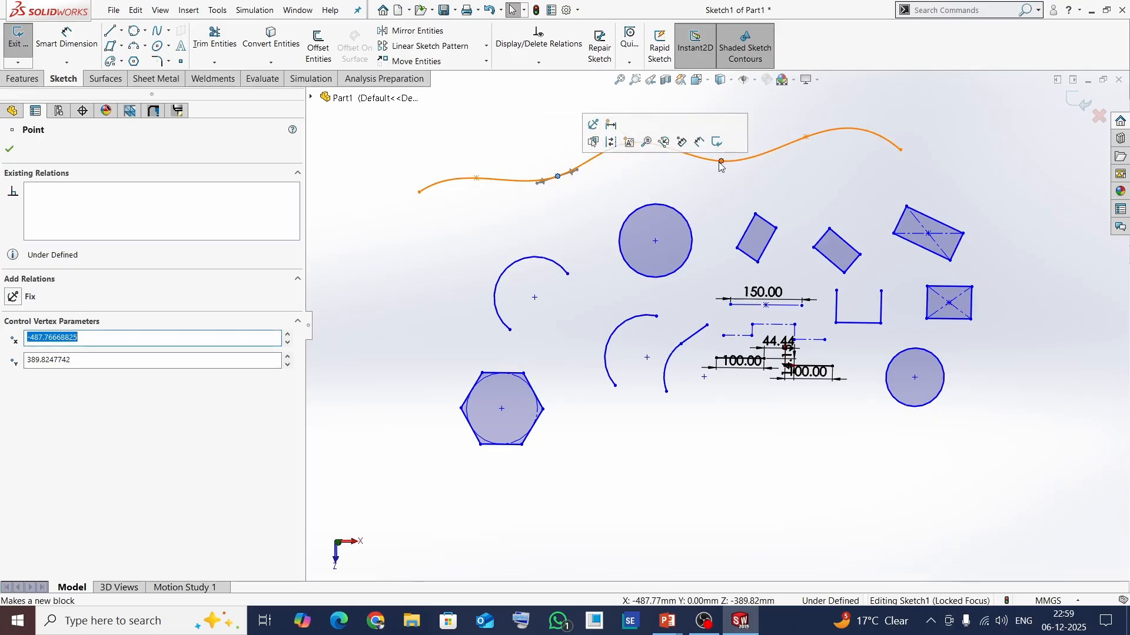
{"action": "left_click_drag", "start_coordinate": [724, 160], "coordinate": [734, 154]}
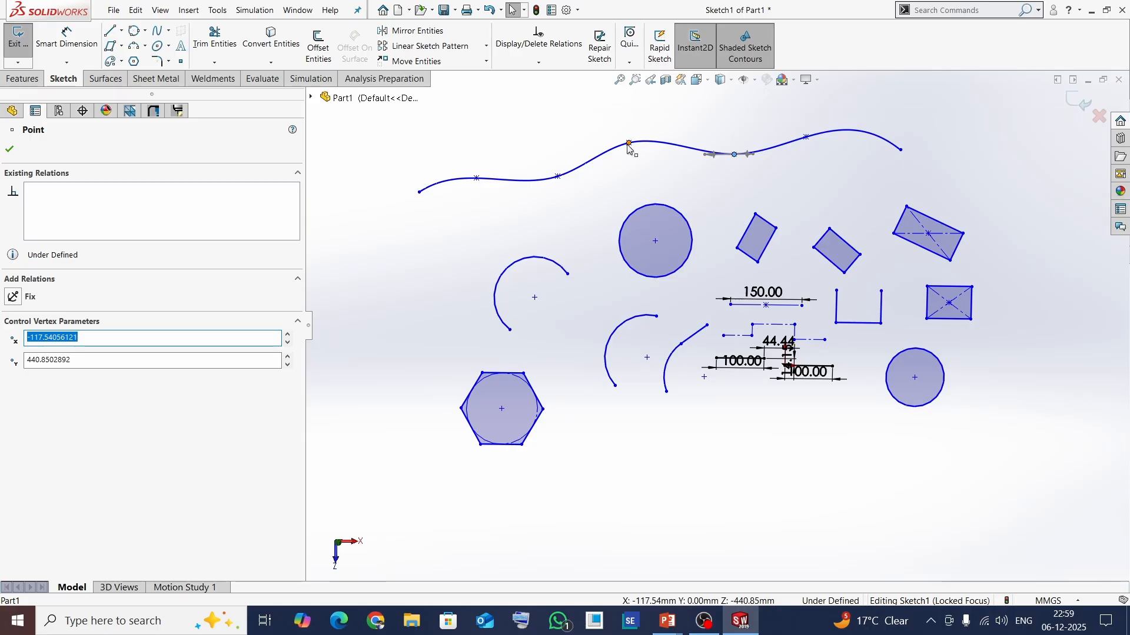
{"action": "left_click_drag", "start_coordinate": [629, 144], "coordinate": [640, 152]}
{"action": "left_click", "coordinate": [412, 141]}
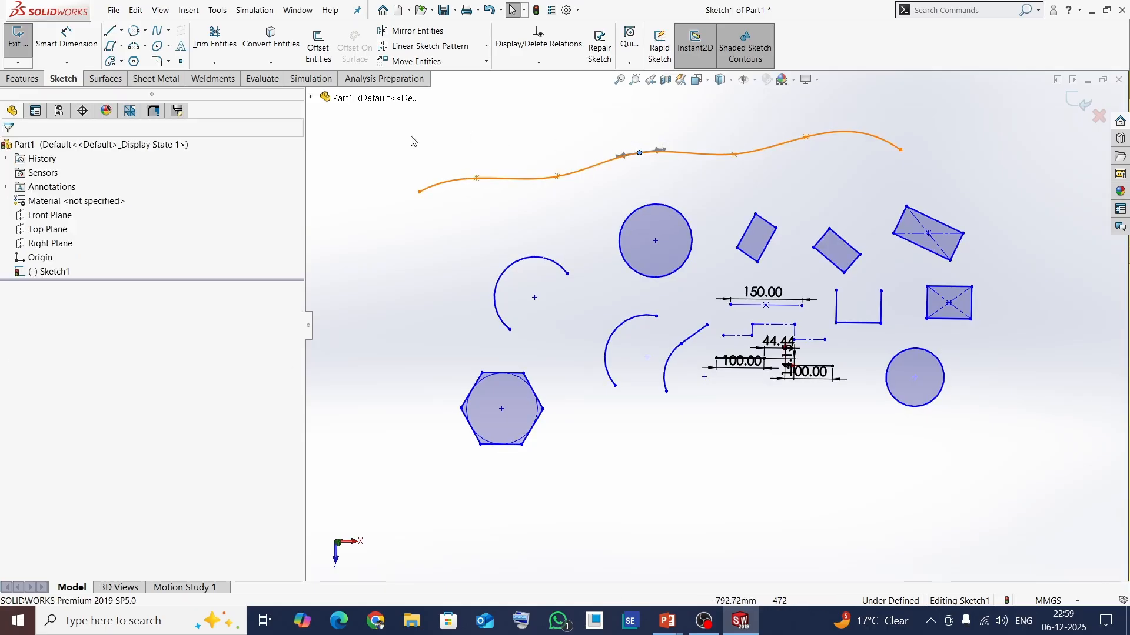
- Sketch a style spline with six control vertices, rising to the right beneath the wavy spline
{"action": "left_click", "coordinate": [169, 31]}
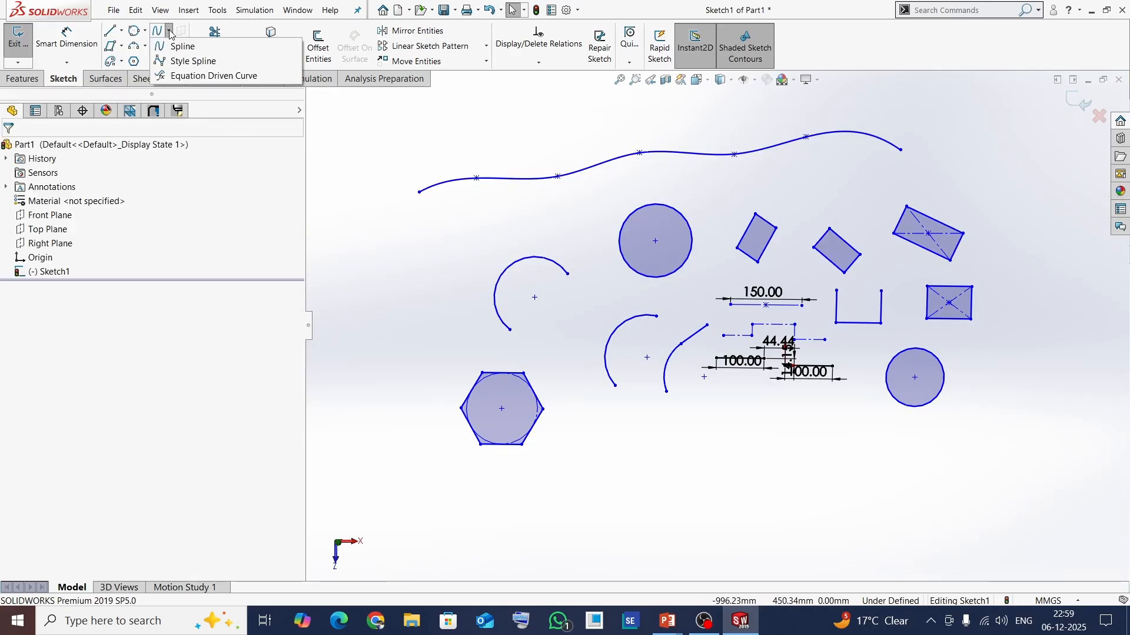
{"action": "left_click", "coordinate": [193, 60]}
{"action": "left_click", "coordinate": [374, 280]}
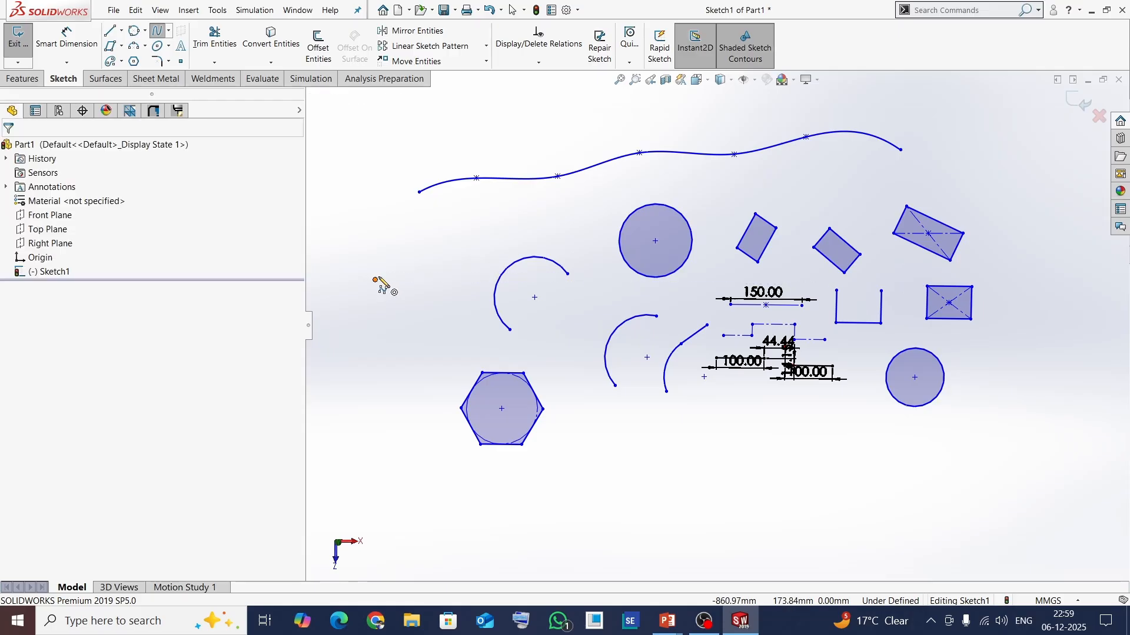
{"action": "left_click", "coordinate": [403, 240]}
{"action": "left_click", "coordinate": [481, 241]}
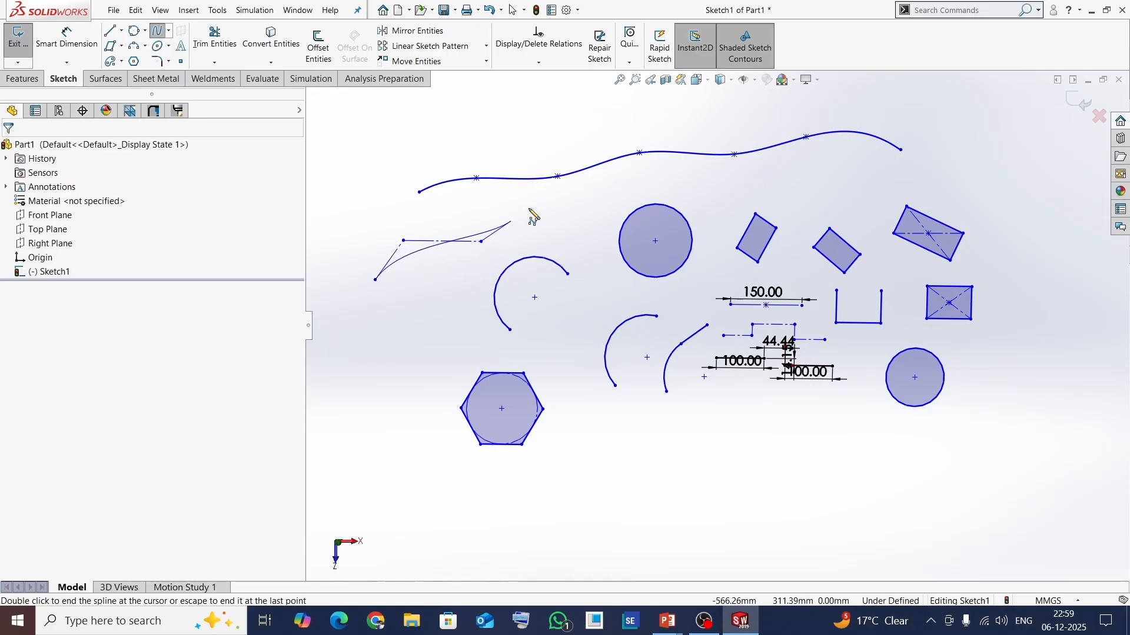
{"action": "left_click", "coordinate": [540, 201]}
{"action": "left_click", "coordinate": [595, 210]}
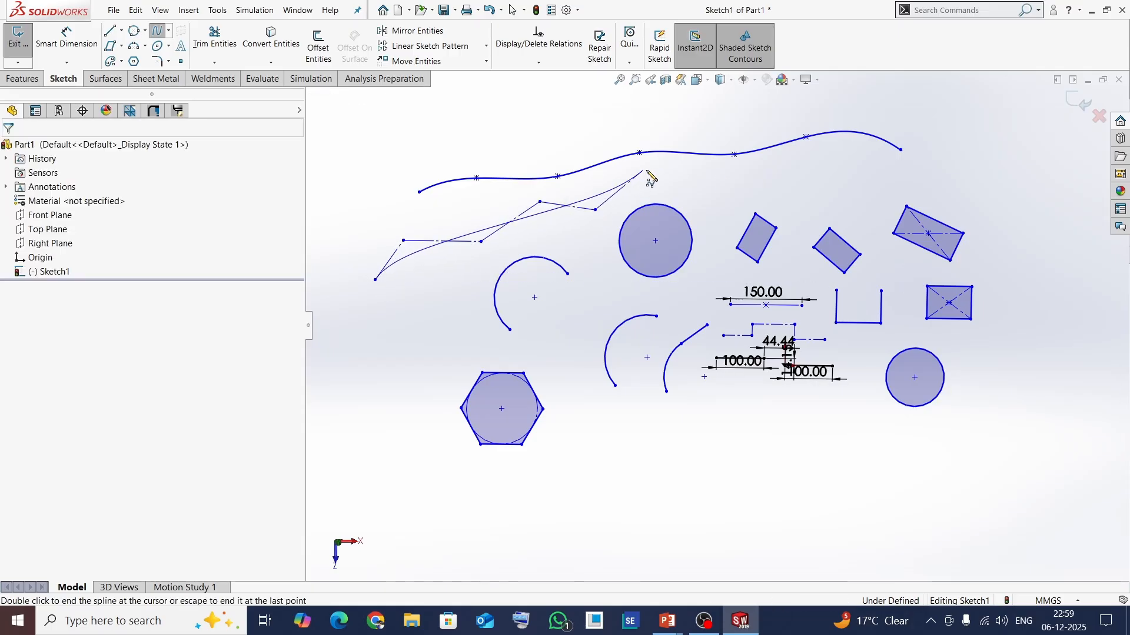
{"action": "double_click", "coordinate": [644, 171]}
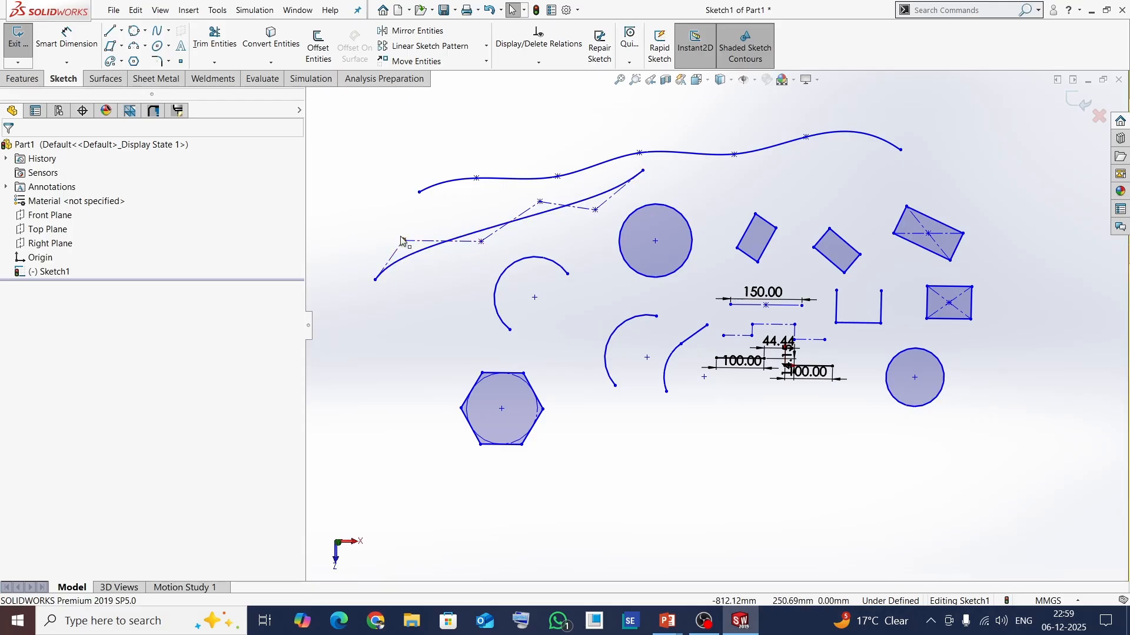
- Reshape the style spline by moving its four interior control vertices
{"action": "left_click_drag", "start_coordinate": [403, 242], "coordinate": [408, 243]}
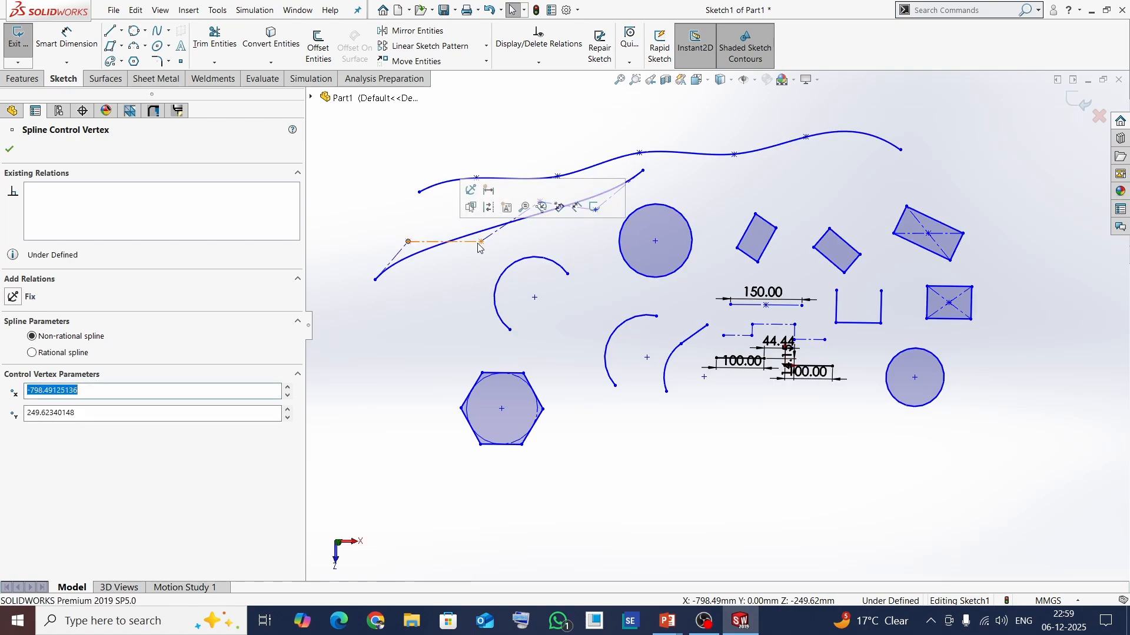
{"action": "left_click_drag", "start_coordinate": [481, 242], "coordinate": [491, 254]}
{"action": "left_click", "coordinate": [604, 290]}
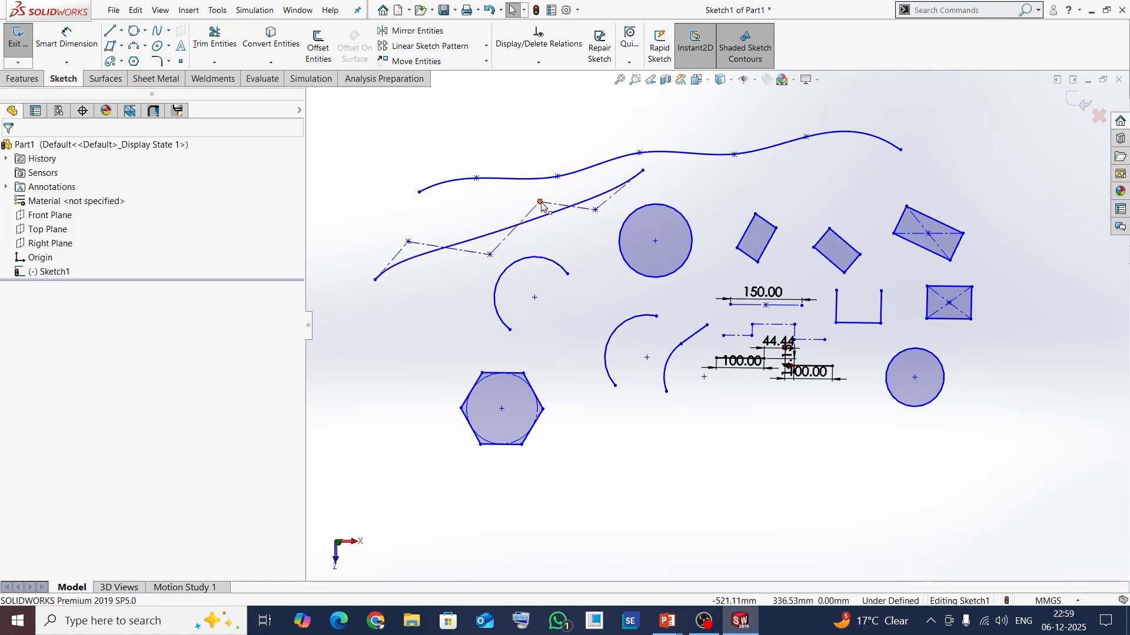
{"action": "left_click_drag", "start_coordinate": [540, 201], "coordinate": [498, 202]}
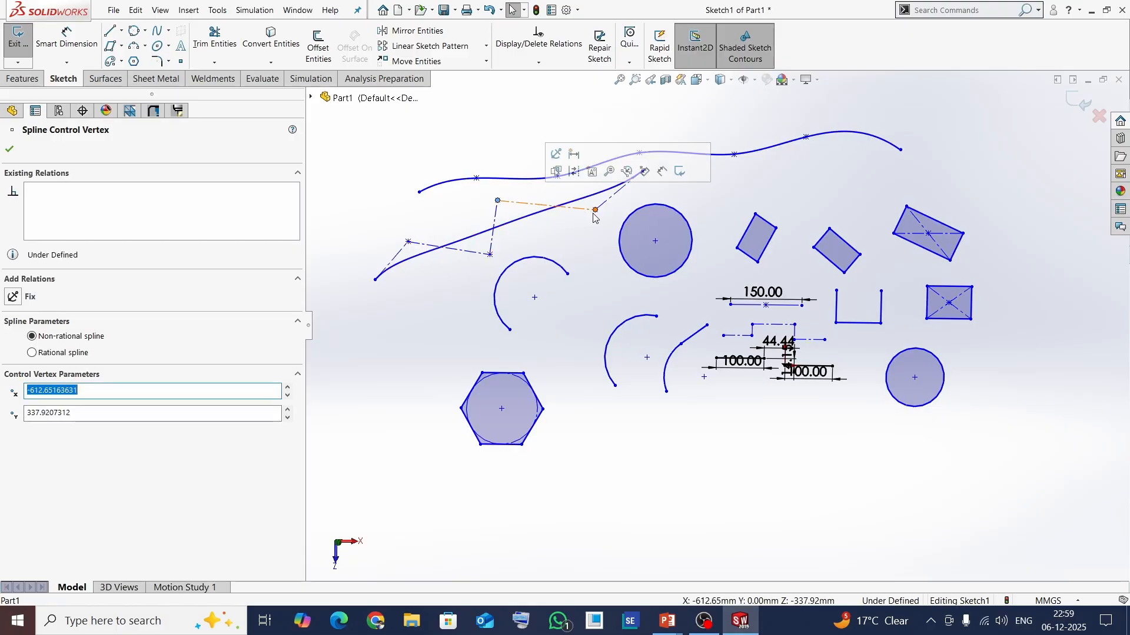
{"action": "left_click_drag", "start_coordinate": [594, 210], "coordinate": [598, 232]}
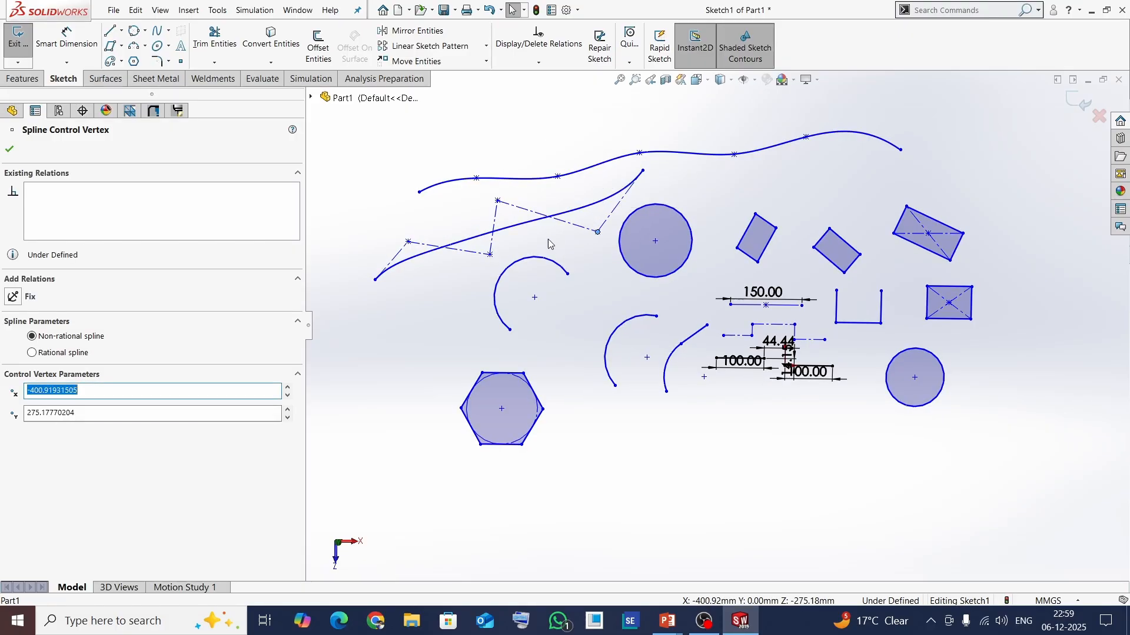
{"action": "left_click", "coordinate": [579, 268]}
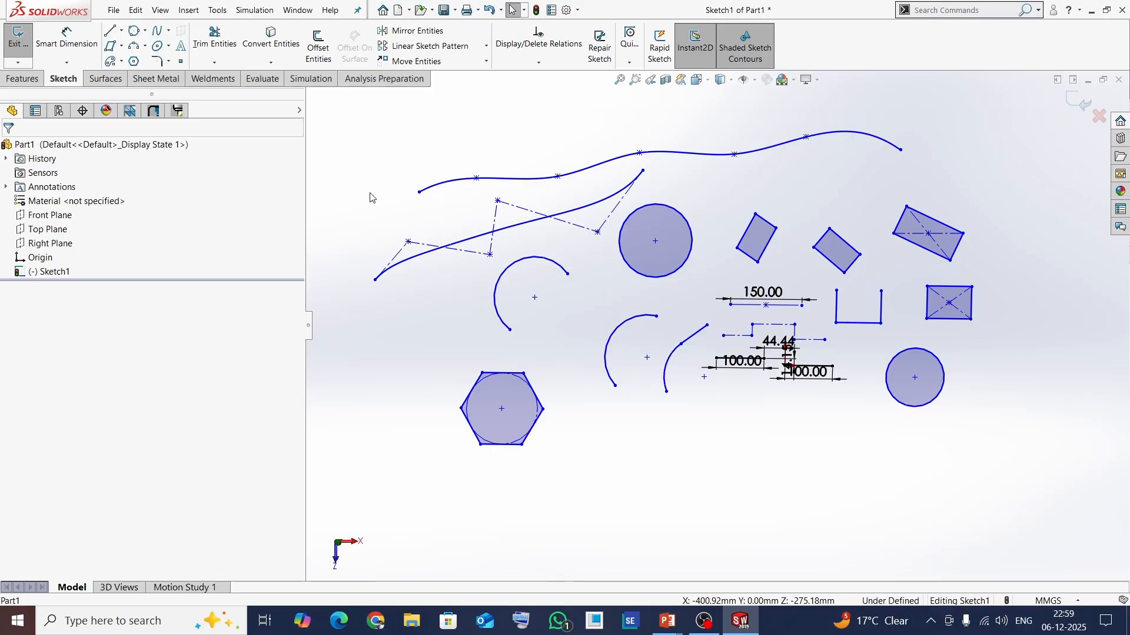
{"action": "left_click", "coordinate": [170, 30]}
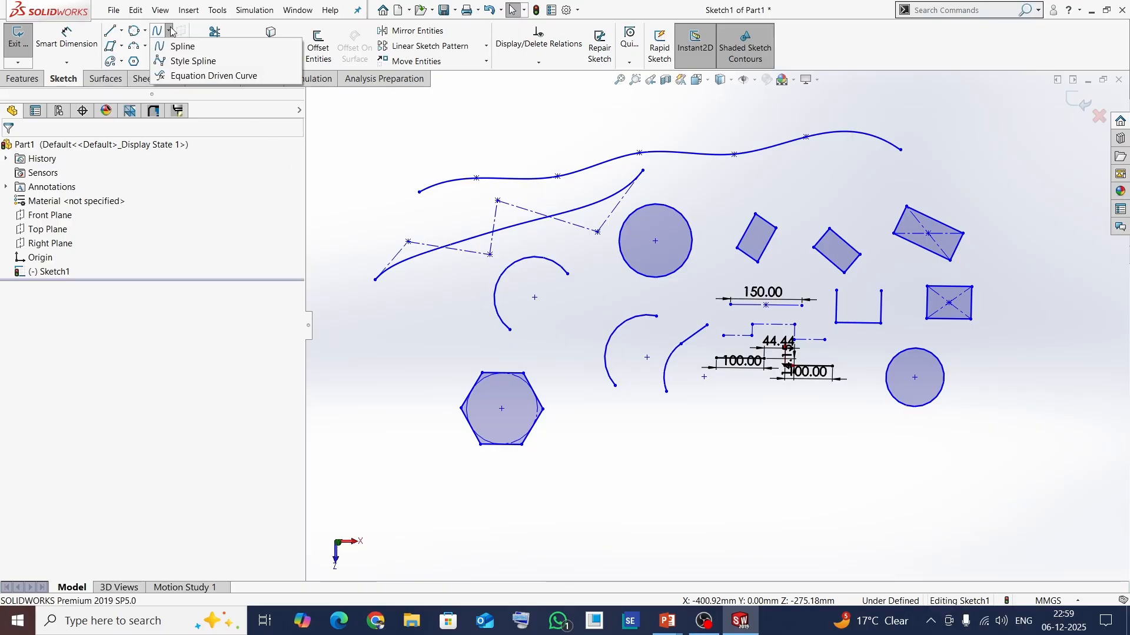
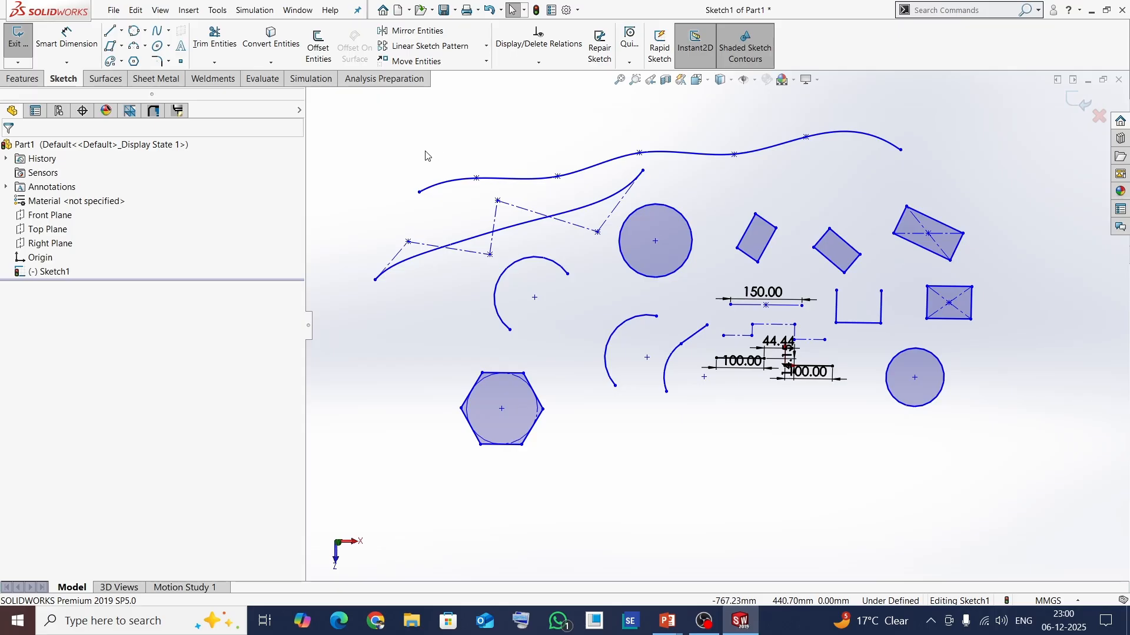
- Sketch an upright ellipse with radii of about 143 mm and 67 mm in the empty area below the arcs
{"action": "left_click", "coordinate": [170, 47]}
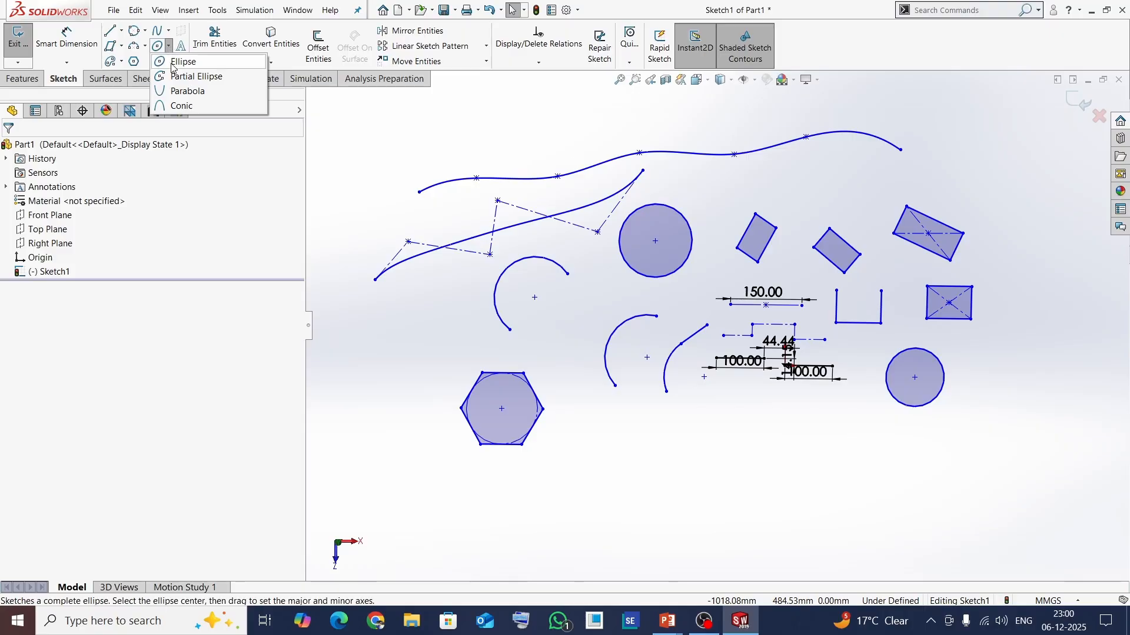
{"action": "left_click", "coordinate": [174, 62]}
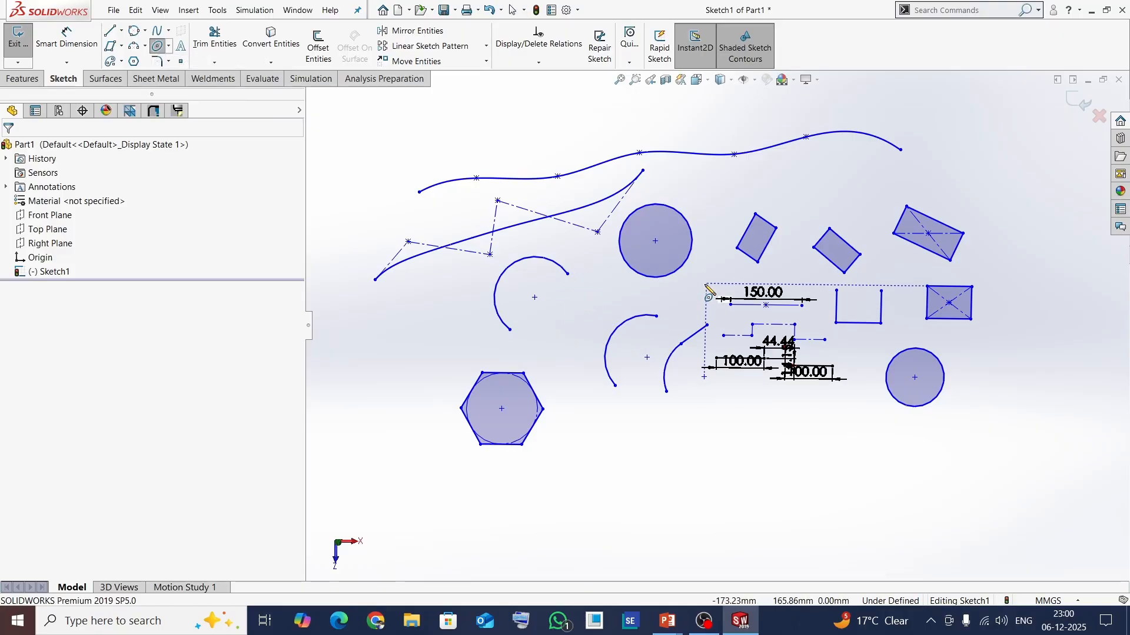
{"action": "left_click", "coordinate": [652, 485]}
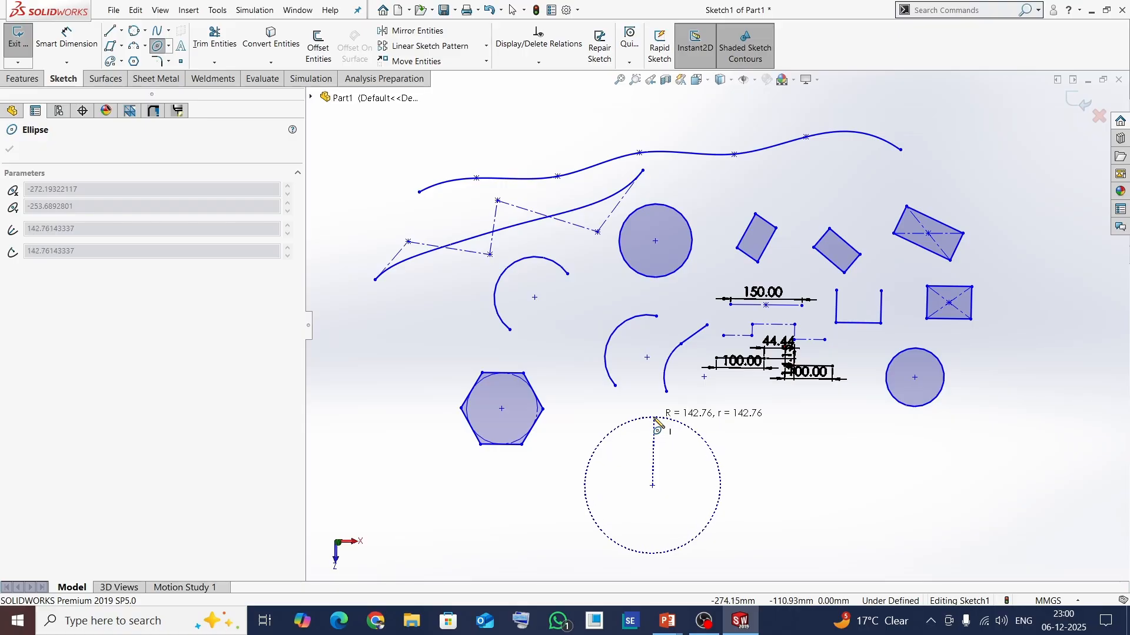
{"action": "left_click", "coordinate": [653, 418]}
{"action": "left_click", "coordinate": [684, 471]}
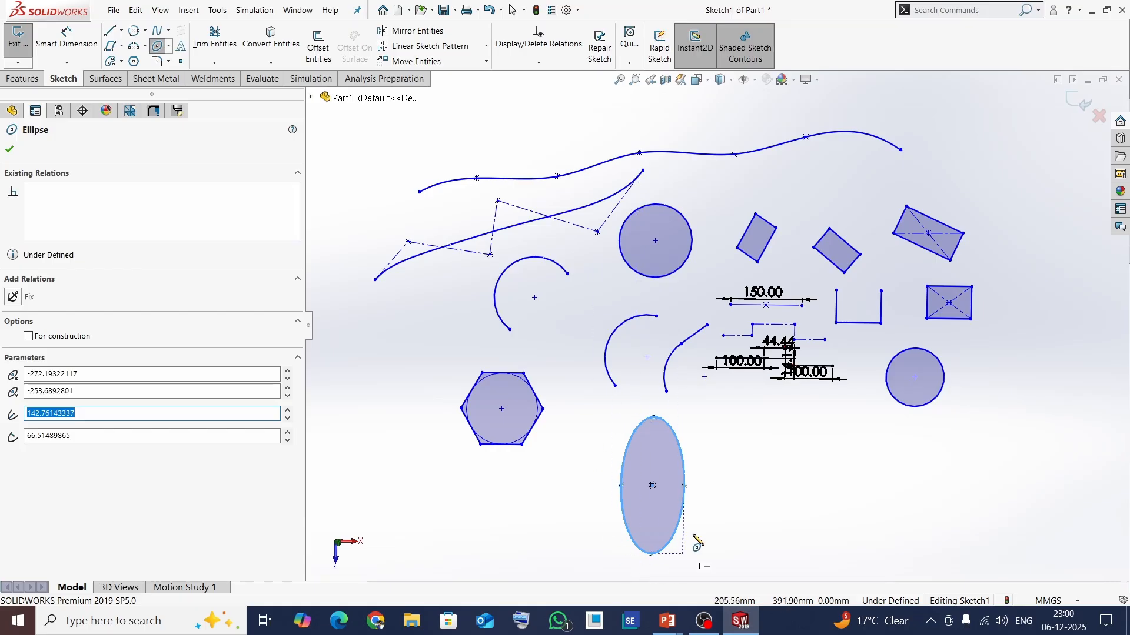
{"action": "left_click", "coordinate": [7, 150]}
- Sketch an upright partial ellipse with radii of about 157 mm and 65 mm beside the full ellipse, keeping only its upper arc
{"action": "left_click", "coordinate": [170, 47]}
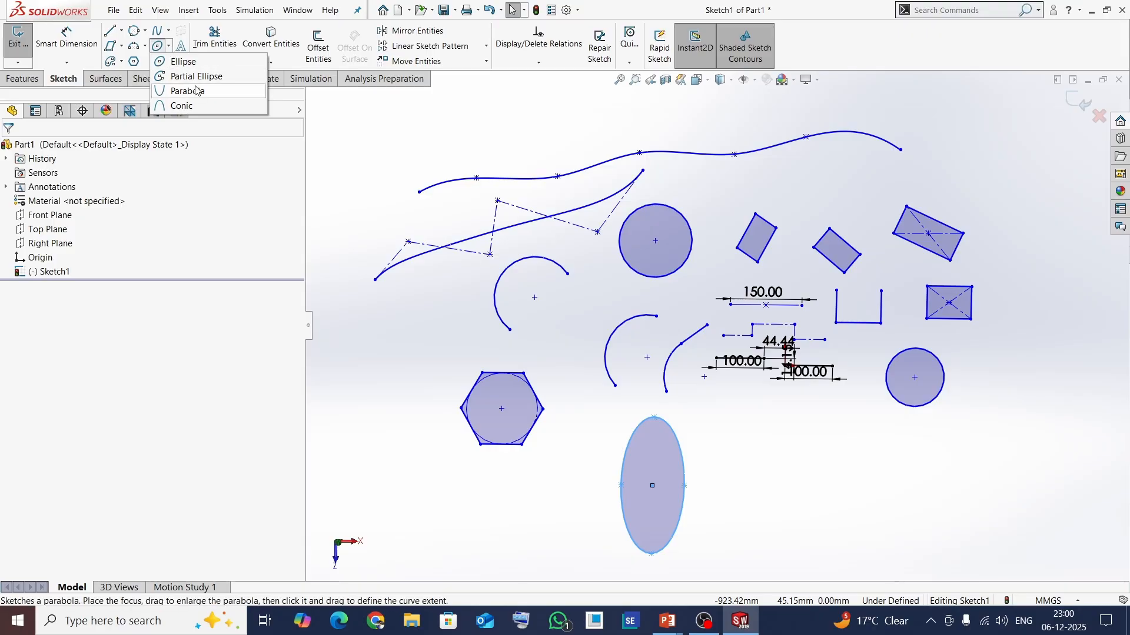
{"action": "left_click", "coordinate": [178, 77]}
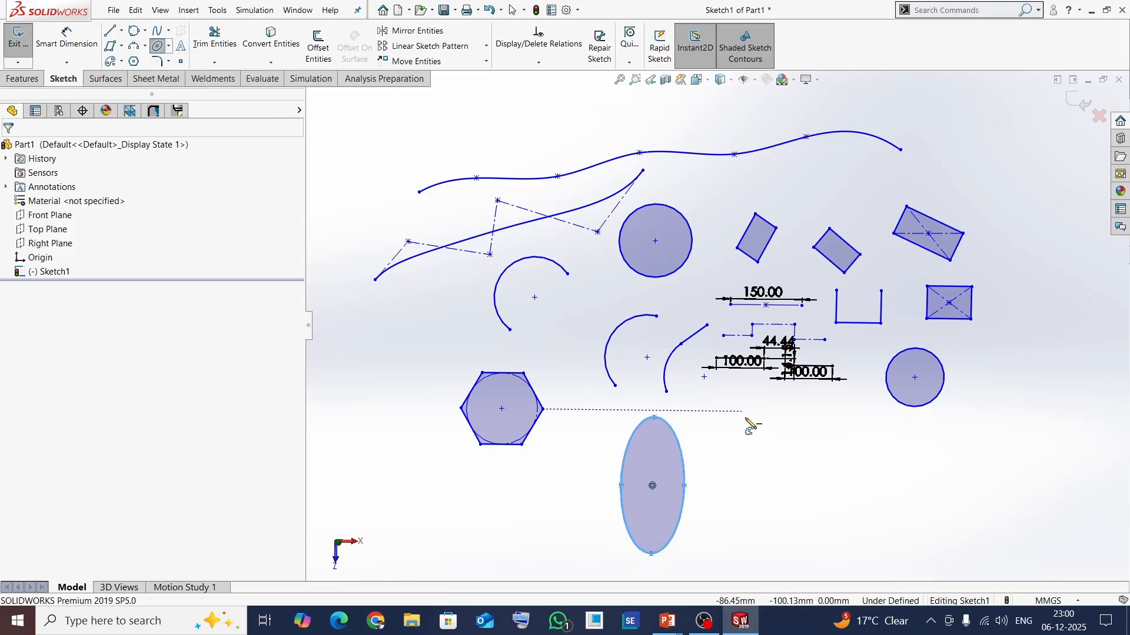
{"action": "left_click", "coordinate": [776, 511]}
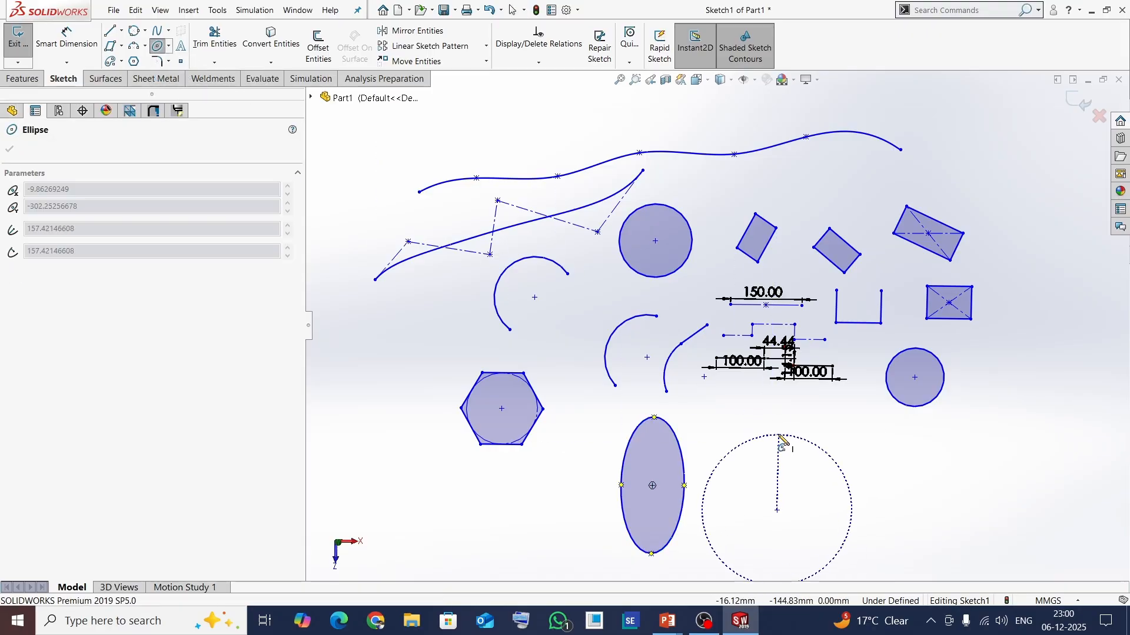
{"action": "left_click", "coordinate": [778, 435]}
{"action": "left_click", "coordinate": [806, 487]}
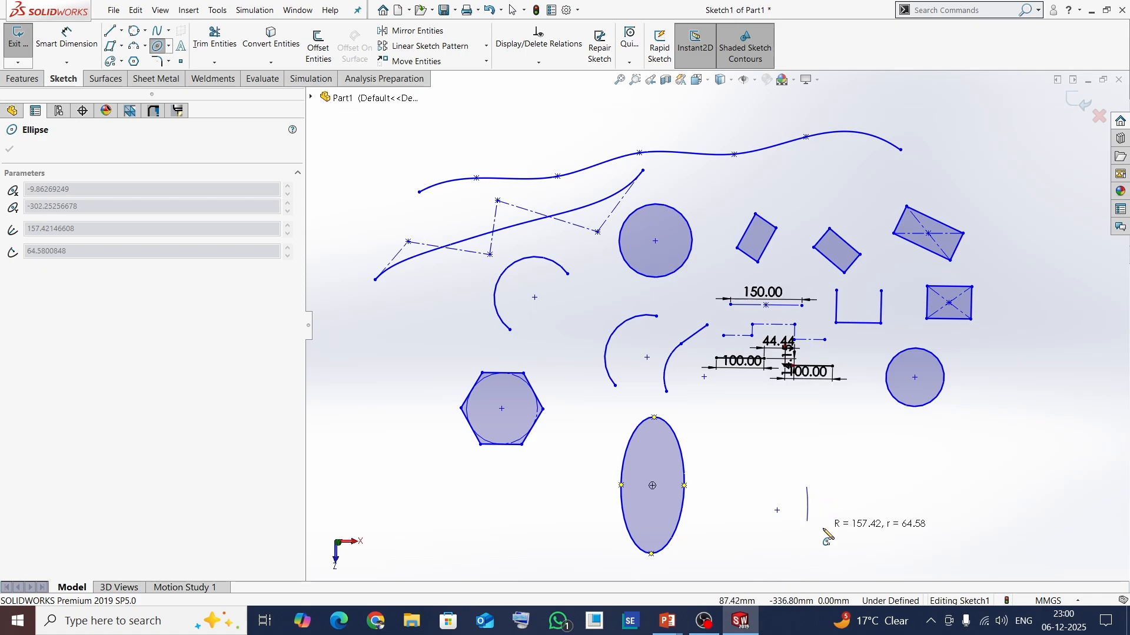
{"action": "left_click", "coordinate": [746, 503]}
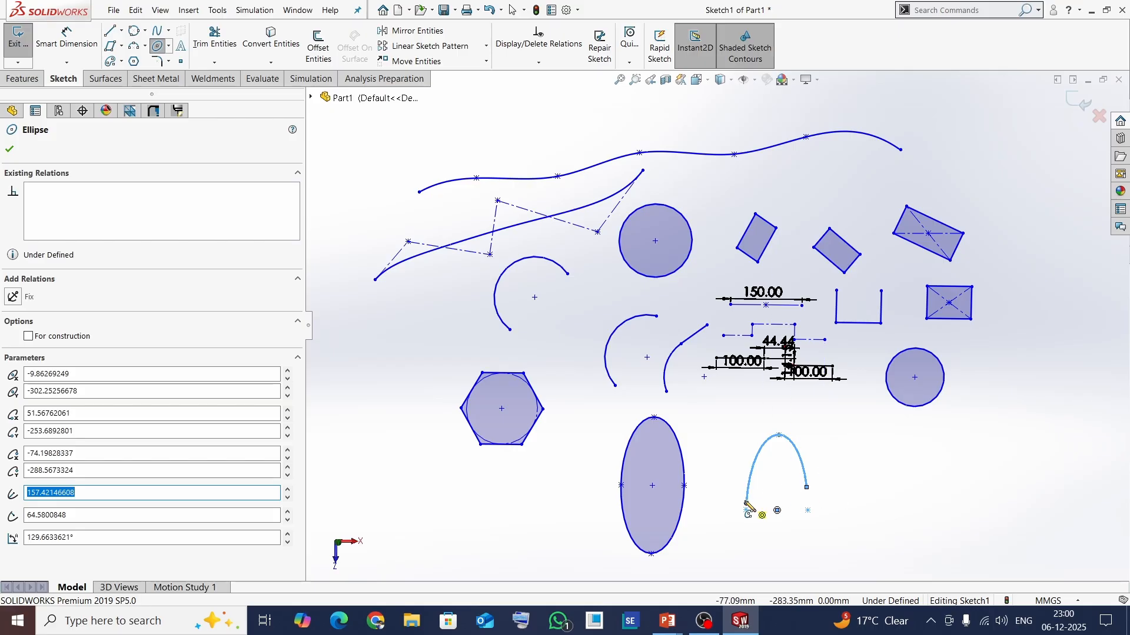
{"action": "left_click", "coordinate": [10, 154]}
- Sketch a wide, upward-opening parabola with a focal distance of about 343 mm in the empty area left of the existing shapes
{"action": "scroll", "coordinate": [635, 386], "scroll_direction": "up", "scroll_amount": 5}
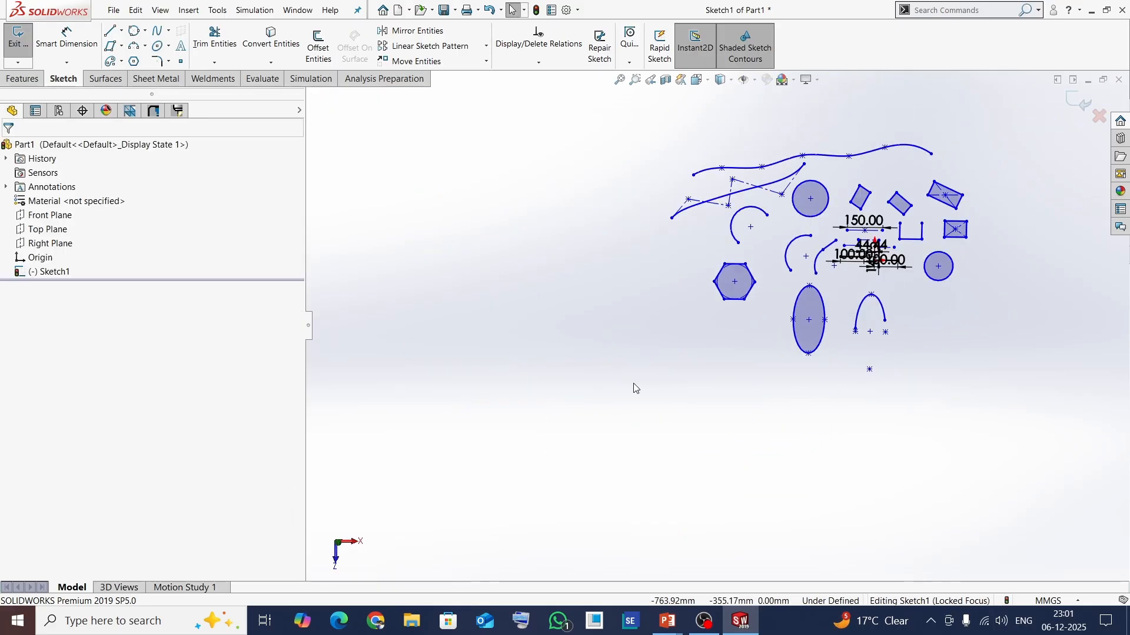
{"action": "left_click", "coordinate": [169, 46]}
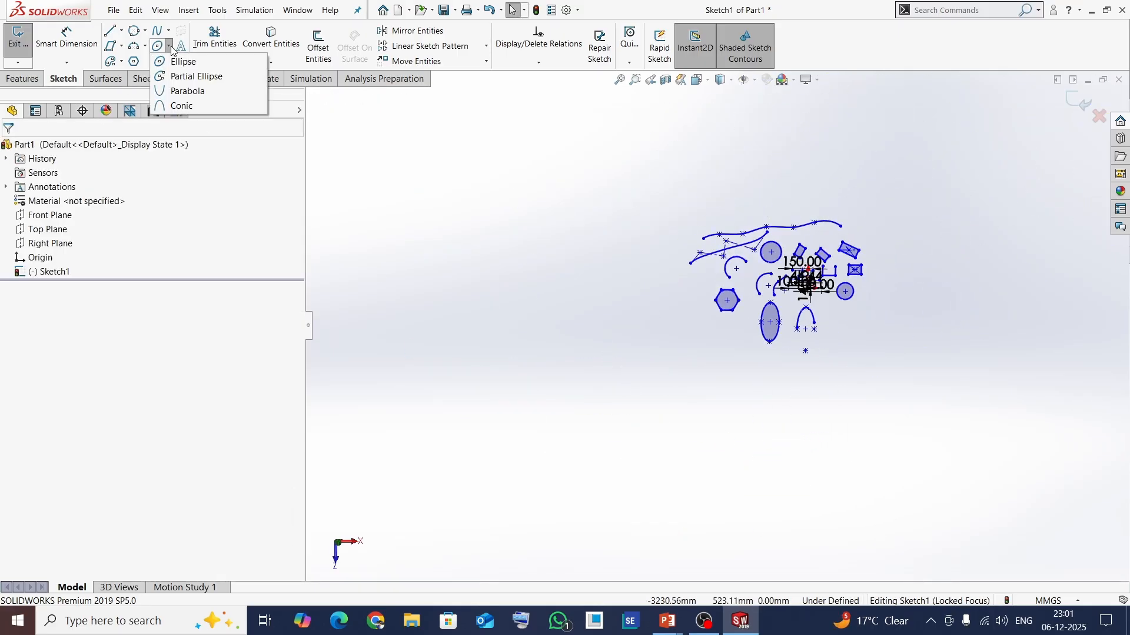
{"action": "left_click", "coordinate": [185, 92]}
{"action": "left_click", "coordinate": [468, 260]}
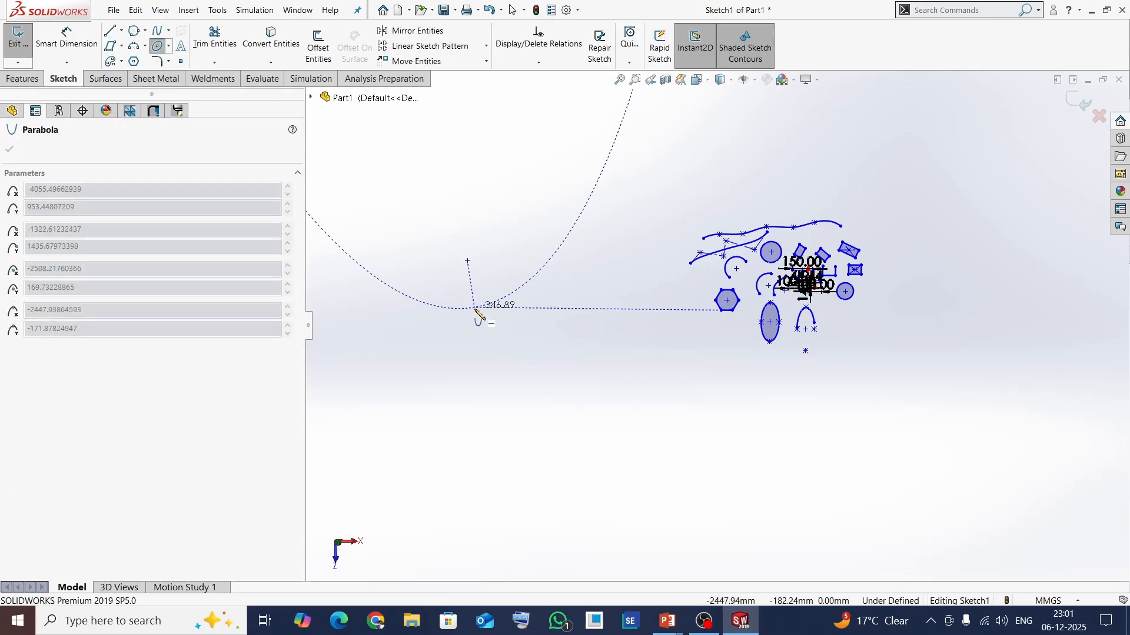
{"action": "left_click", "coordinate": [474, 308]}
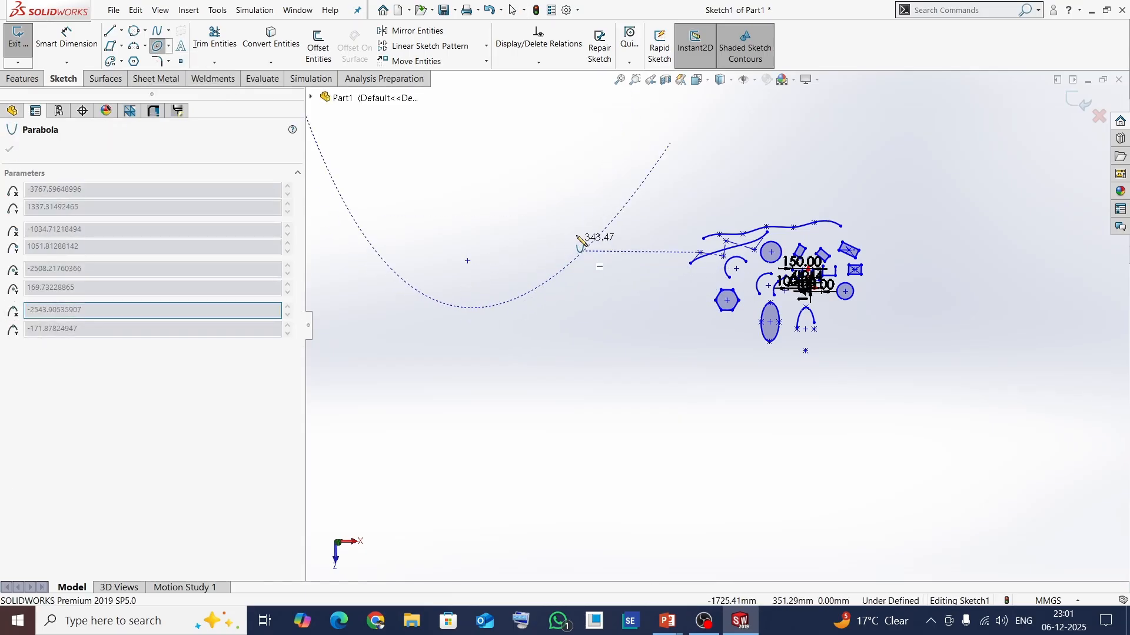
{"action": "left_click", "coordinate": [608, 225]}
{"action": "left_click", "coordinate": [348, 207]}
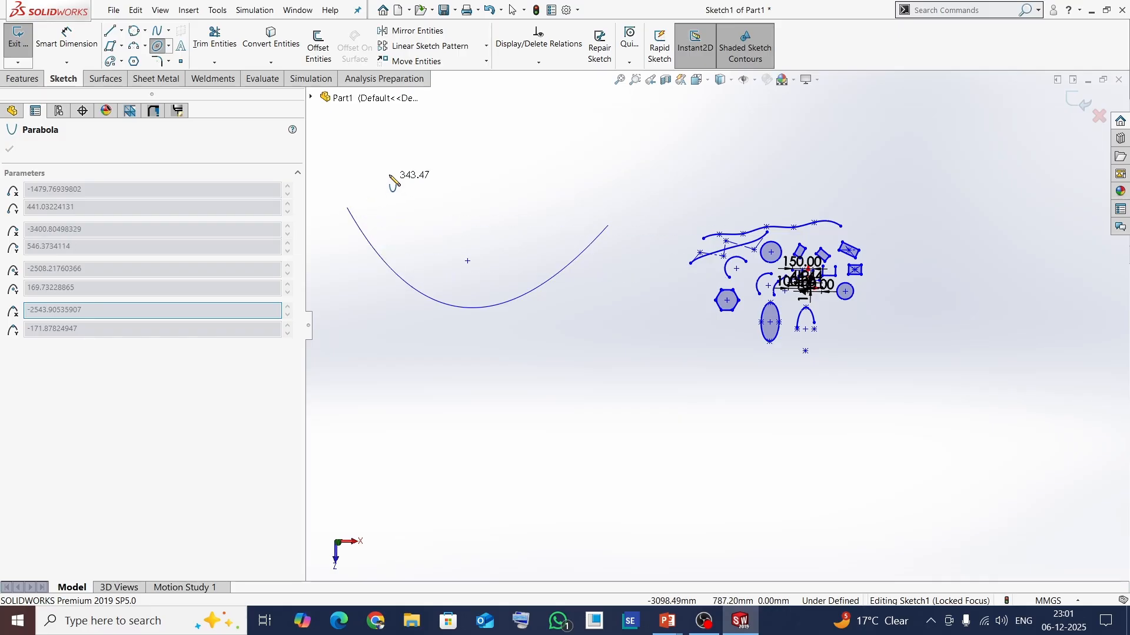
{"action": "left_click", "coordinate": [389, 175]}
{"action": "key", "text": "Escape"}
{"action": "scroll", "coordinate": [607, 432], "scroll_direction": "up", "scroll_amount": 3}
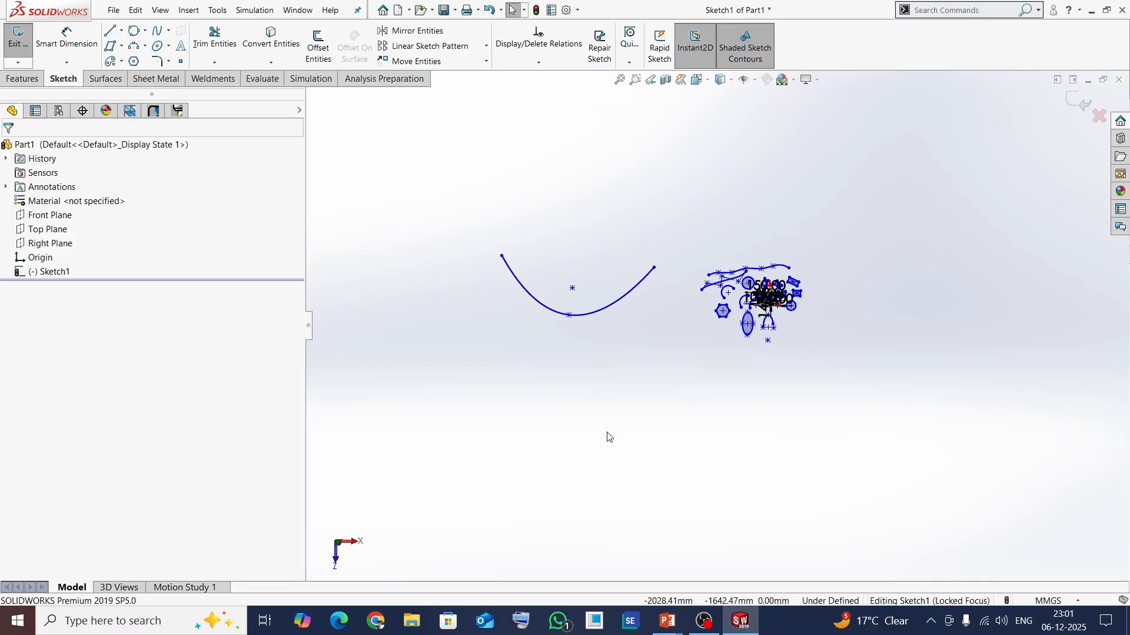
{"action": "scroll", "coordinate": [680, 302], "scroll_direction": "down", "scroll_amount": 5}
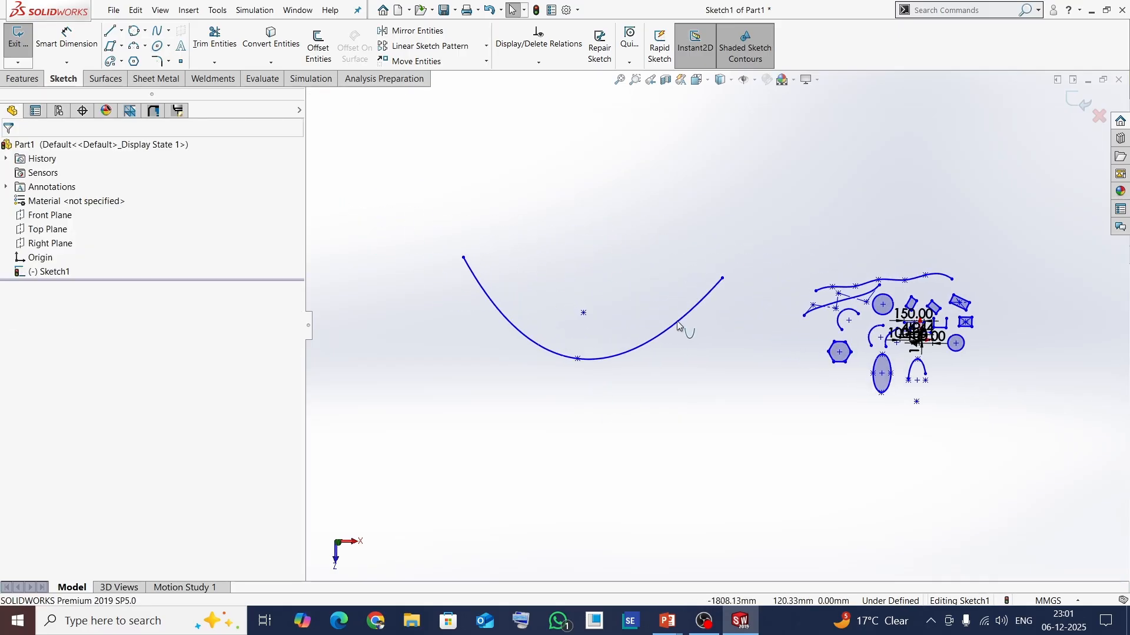
- Delete the wide parabola from the sketch and fit the remaining shapes in the view
{"action": "left_click", "coordinate": [668, 330]}
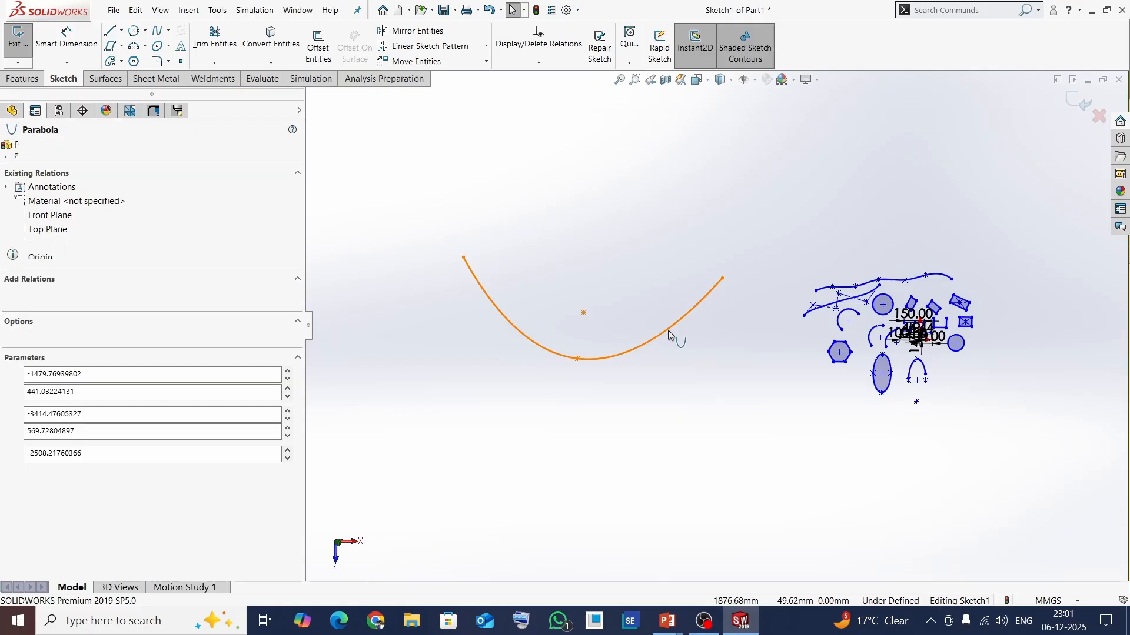
{"action": "key", "text": "Delete"}
{"action": "key", "text": "f"}
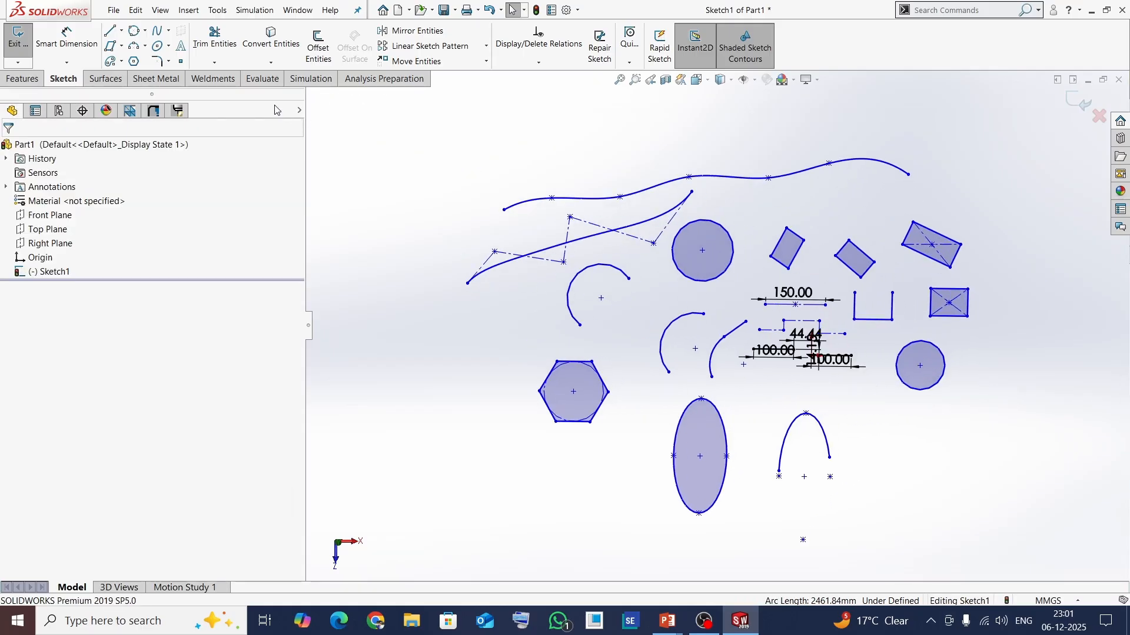
- Round the lower-right corner of the open U-shaped profile with a 5 mm sketch fillet
{"action": "left_click", "coordinate": [170, 62]}
{"action": "left_click", "coordinate": [170, 61]}
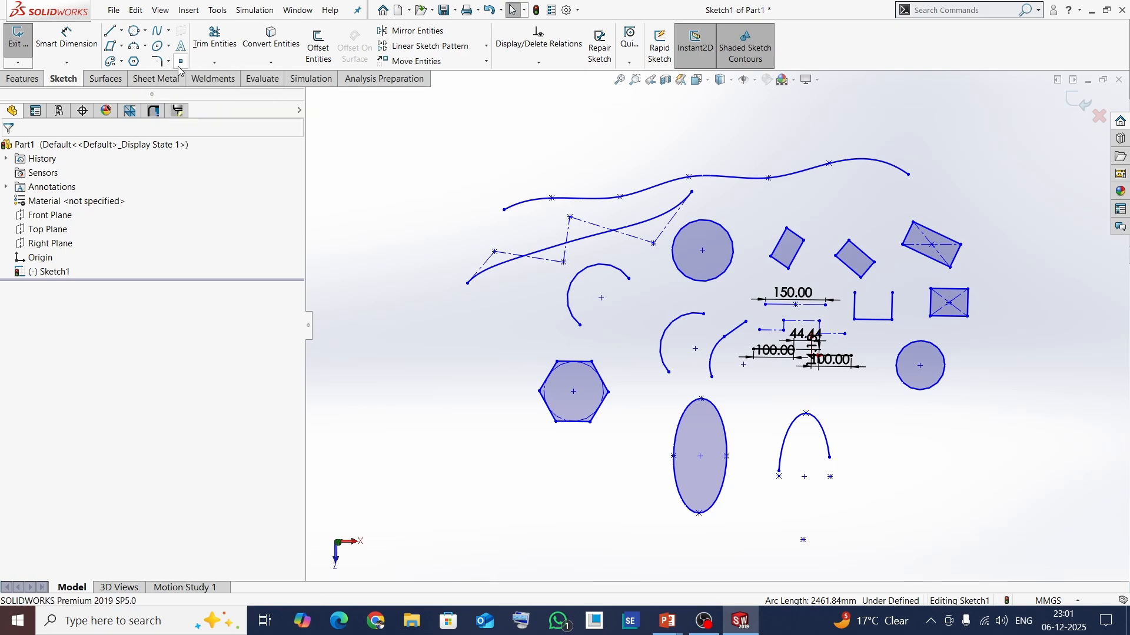
{"action": "left_click", "coordinate": [170, 61]}
{"action": "left_click", "coordinate": [170, 62]}
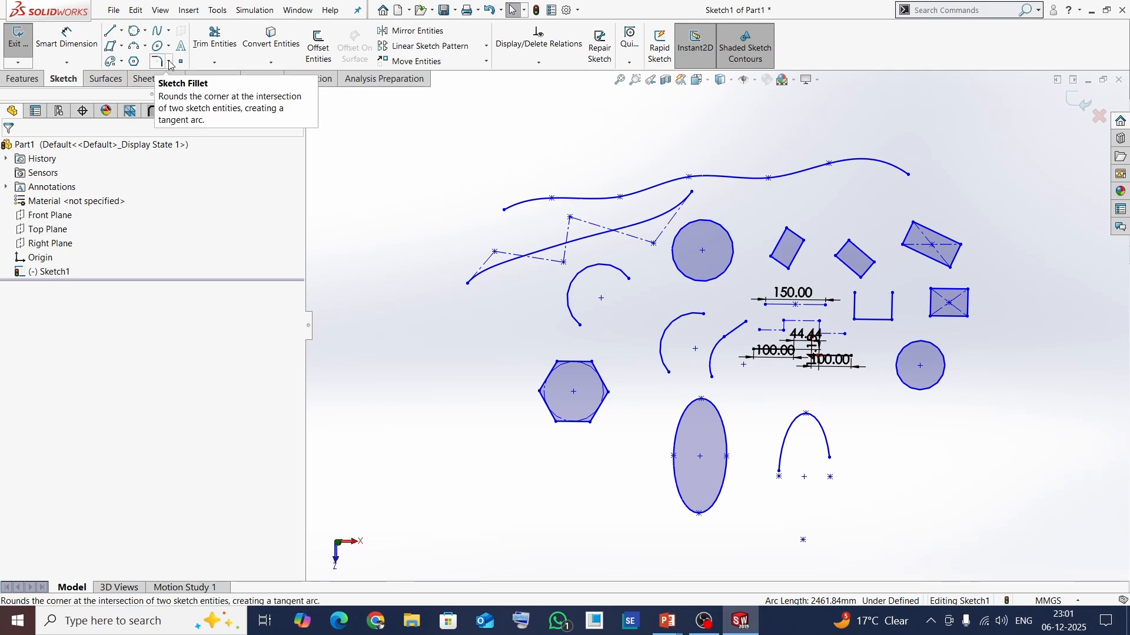
{"action": "left_click", "coordinate": [170, 62]}
{"action": "left_click", "coordinate": [185, 77]}
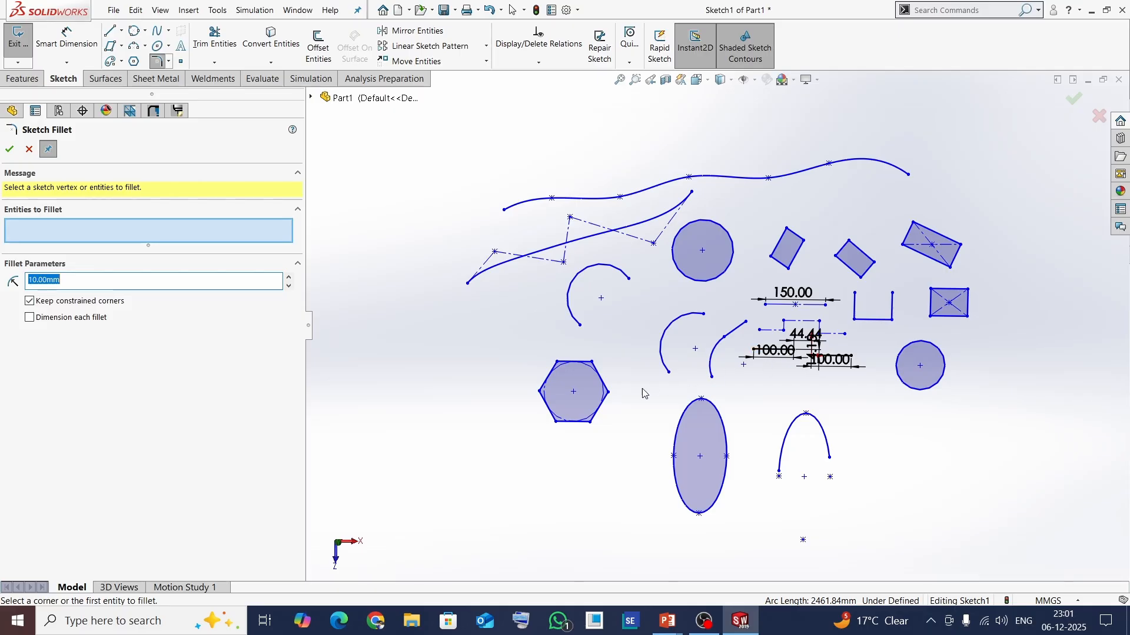
{"action": "scroll", "coordinate": [885, 435], "scroll_direction": "down", "scroll_amount": 4}
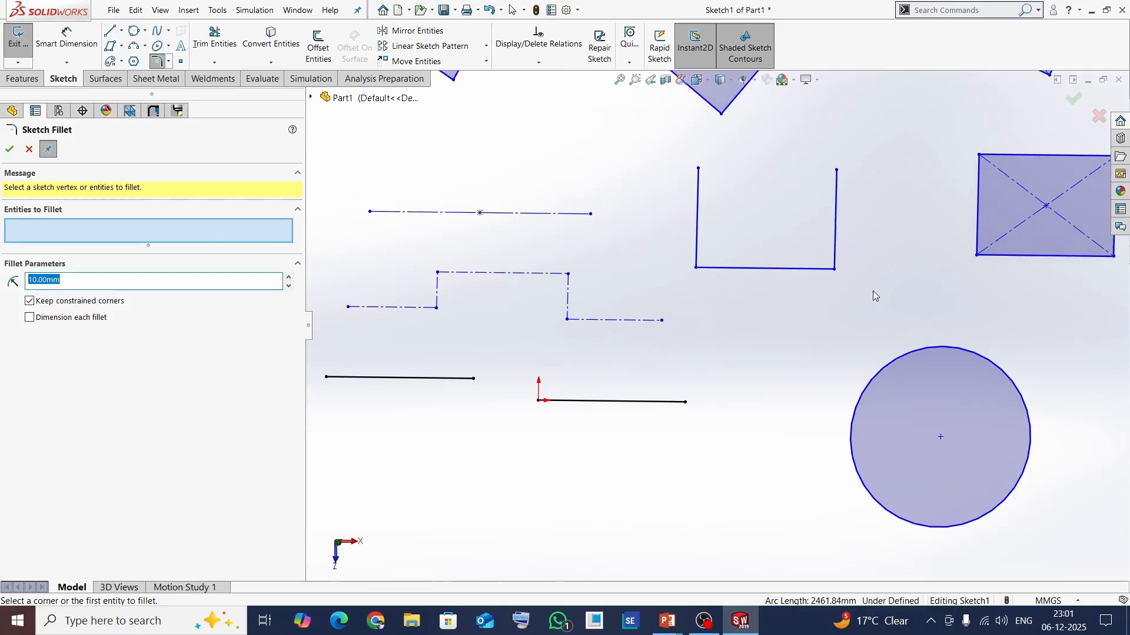
{"action": "scroll", "coordinate": [873, 290], "scroll_direction": "up", "scroll_amount": 1}
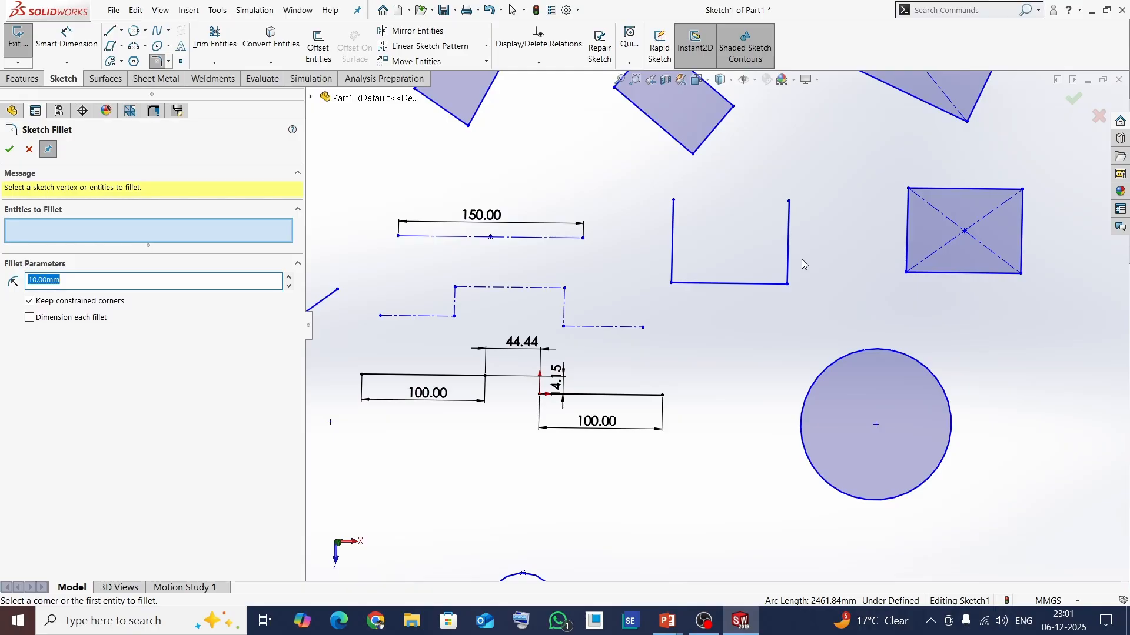
{"action": "left_click", "coordinate": [773, 284]}
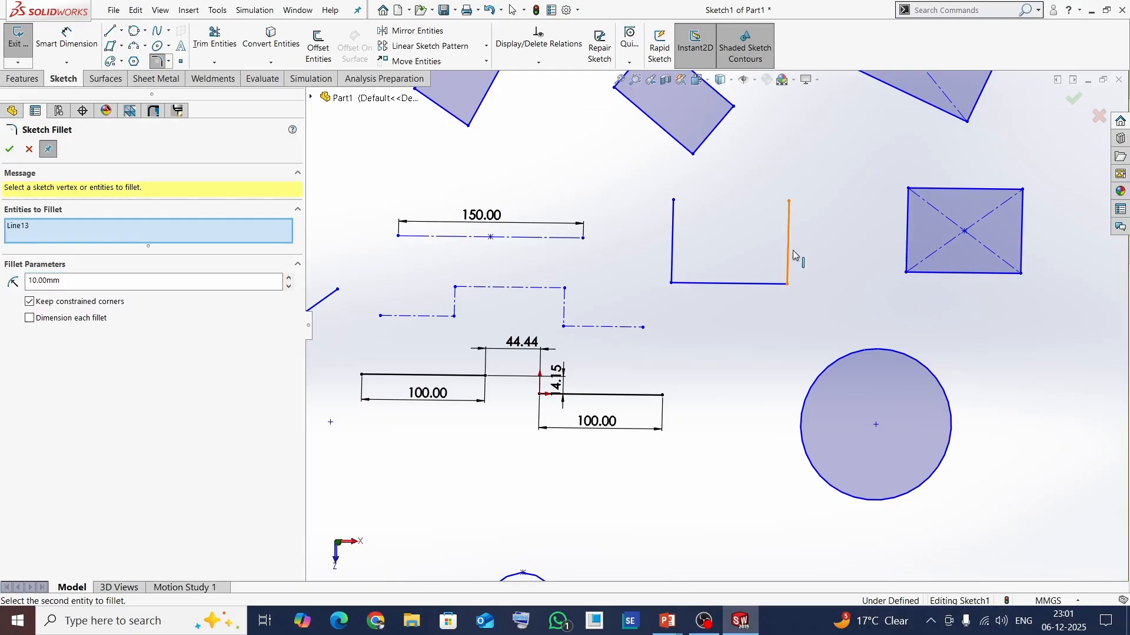
{"action": "left_click", "coordinate": [774, 285]}
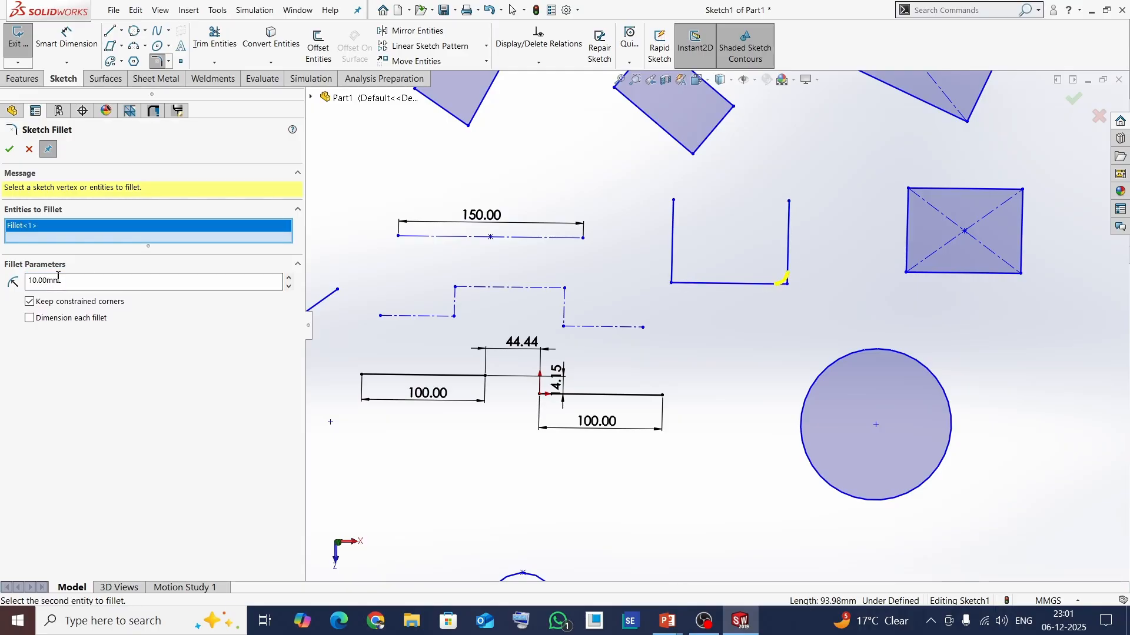
{"action": "left_click_drag", "start_coordinate": [67, 281], "coordinate": [1, 284]}
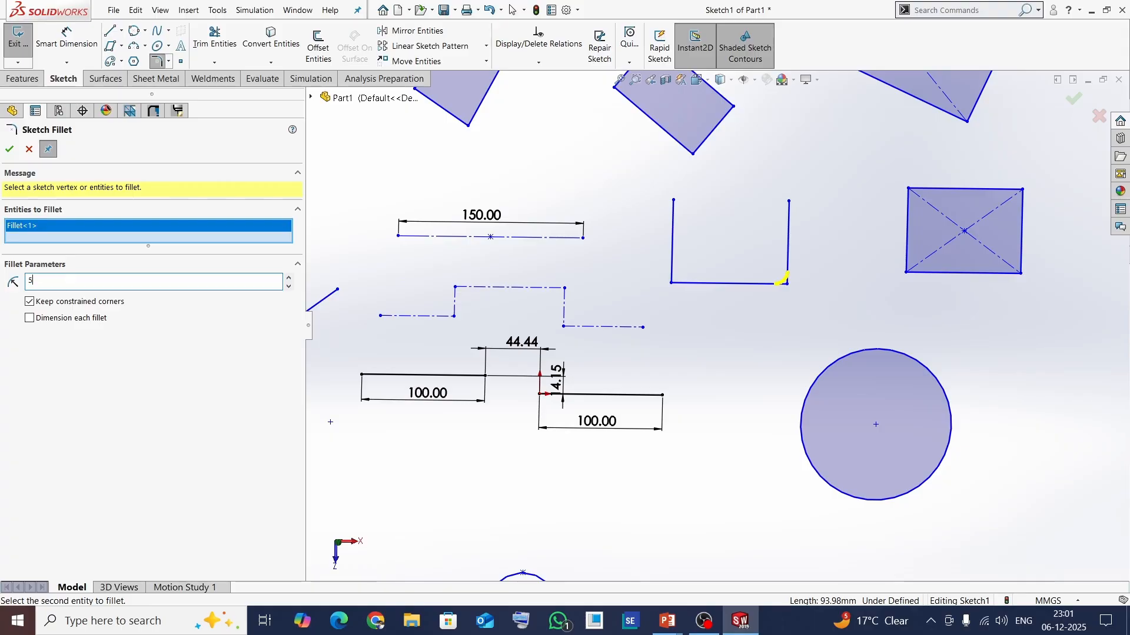
{"action": "left_click", "coordinate": [10, 150]}
{"action": "scroll", "coordinate": [788, 288], "scroll_direction": "down", "scroll_amount": 10}
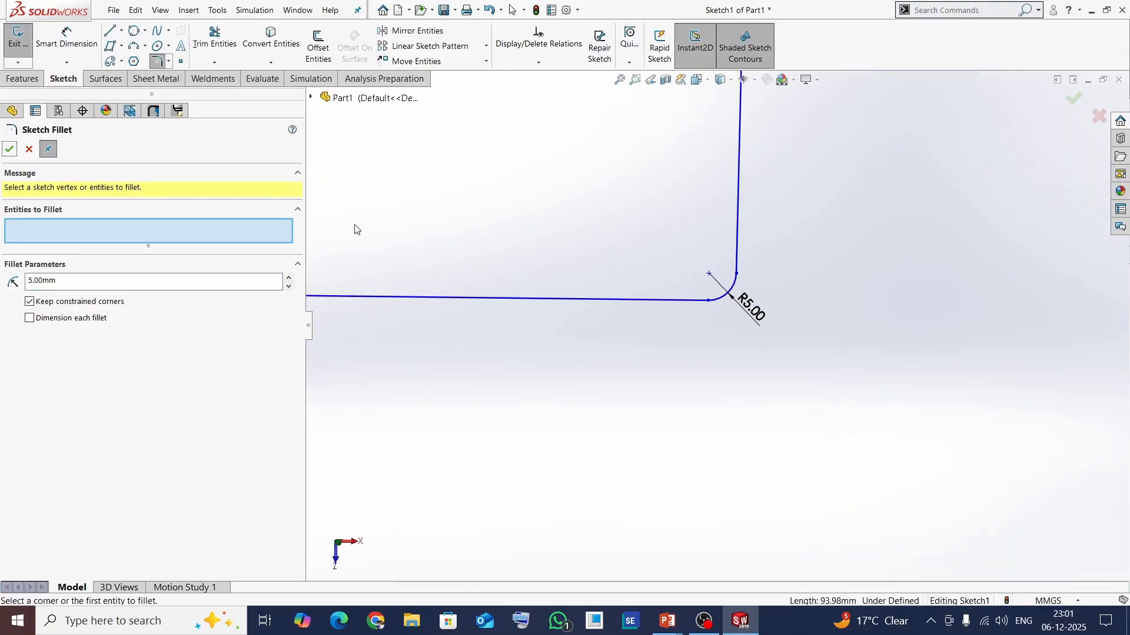
{"action": "left_click", "coordinate": [10, 150]}
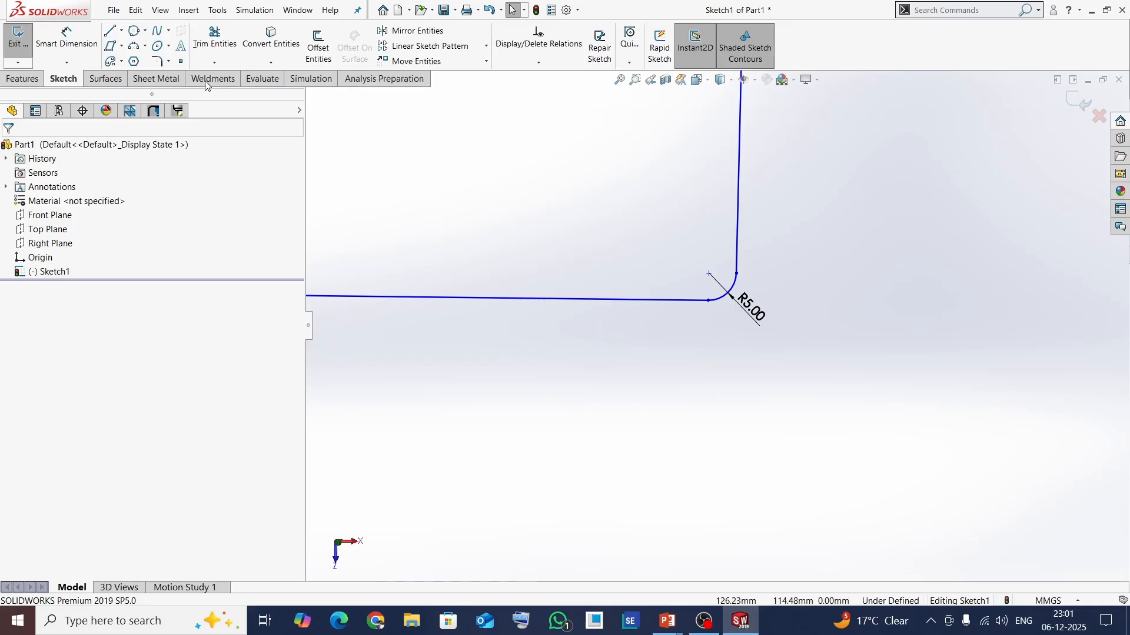
- Fillet the lower-left corner of the open U-shaped profile with a 10 mm radius
{"action": "left_click", "coordinate": [169, 61]}
{"action": "left_click", "coordinate": [181, 77]}
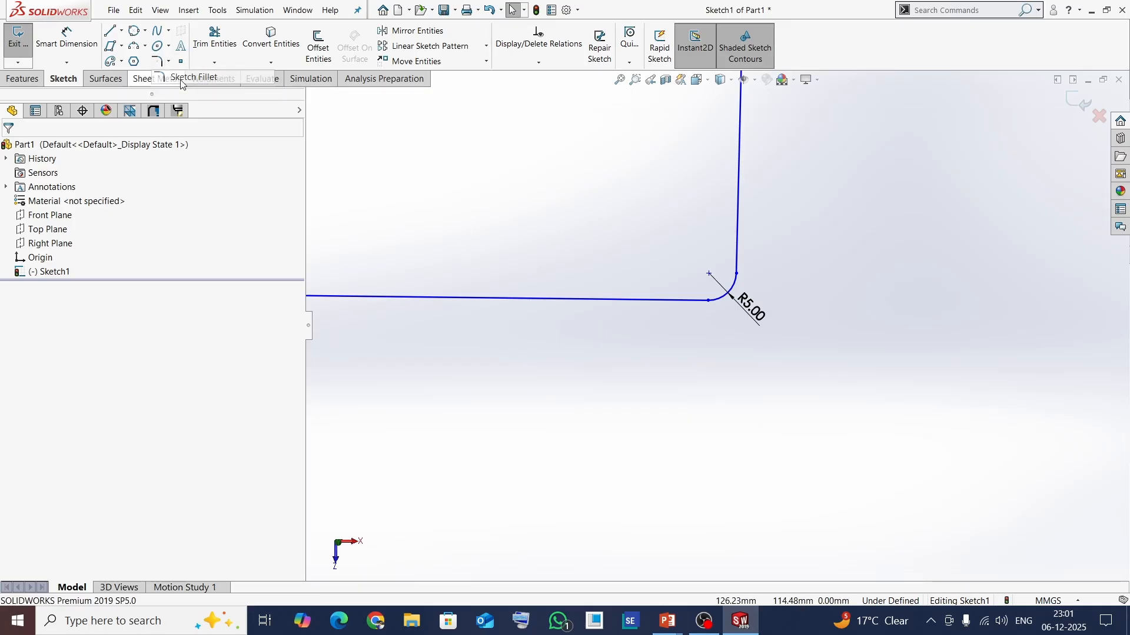
{"action": "scroll", "coordinate": [792, 393], "scroll_direction": "up", "scroll_amount": 3}
{"action": "scroll", "coordinate": [546, 329], "scroll_direction": "down", "scroll_amount": 3}
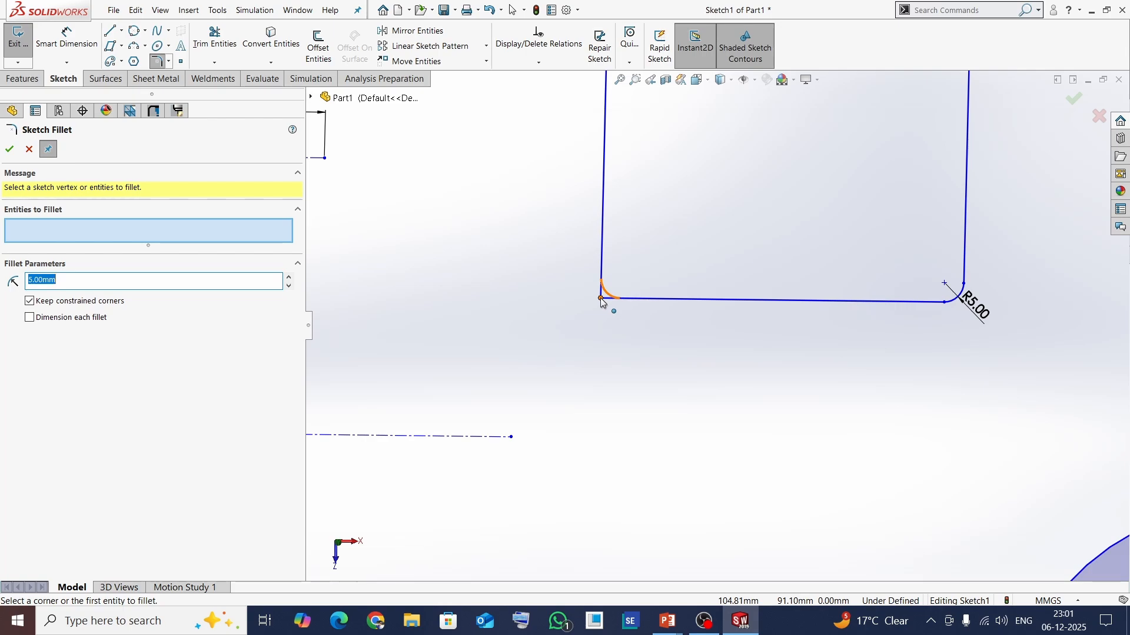
{"action": "left_click", "coordinate": [601, 299]}
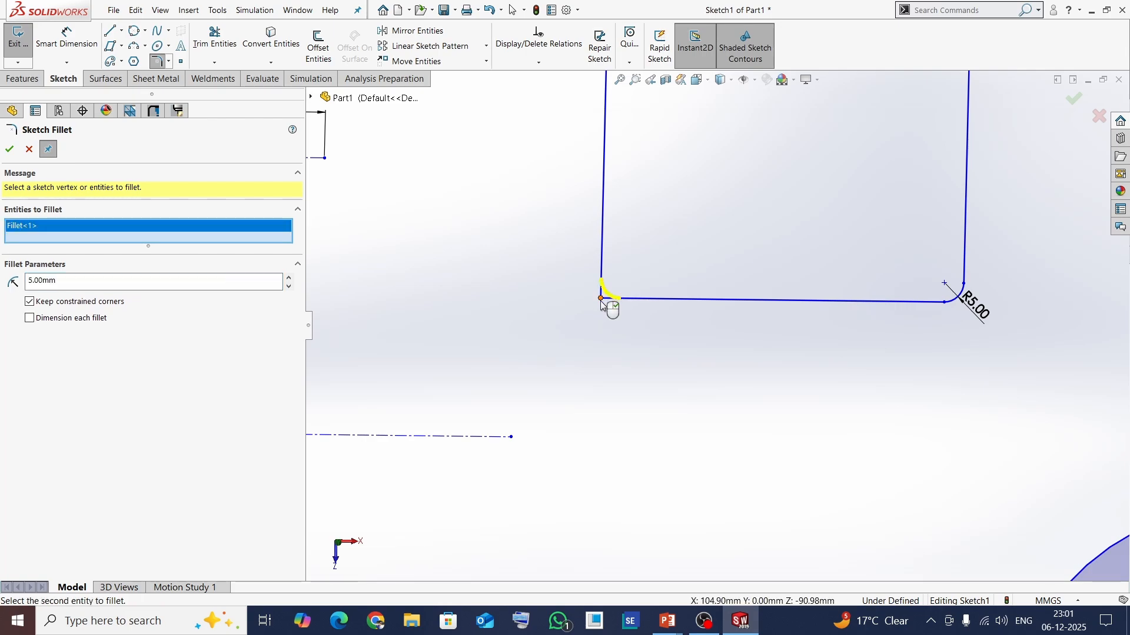
{"action": "left_click_drag", "start_coordinate": [71, 280], "coordinate": [2, 284]}
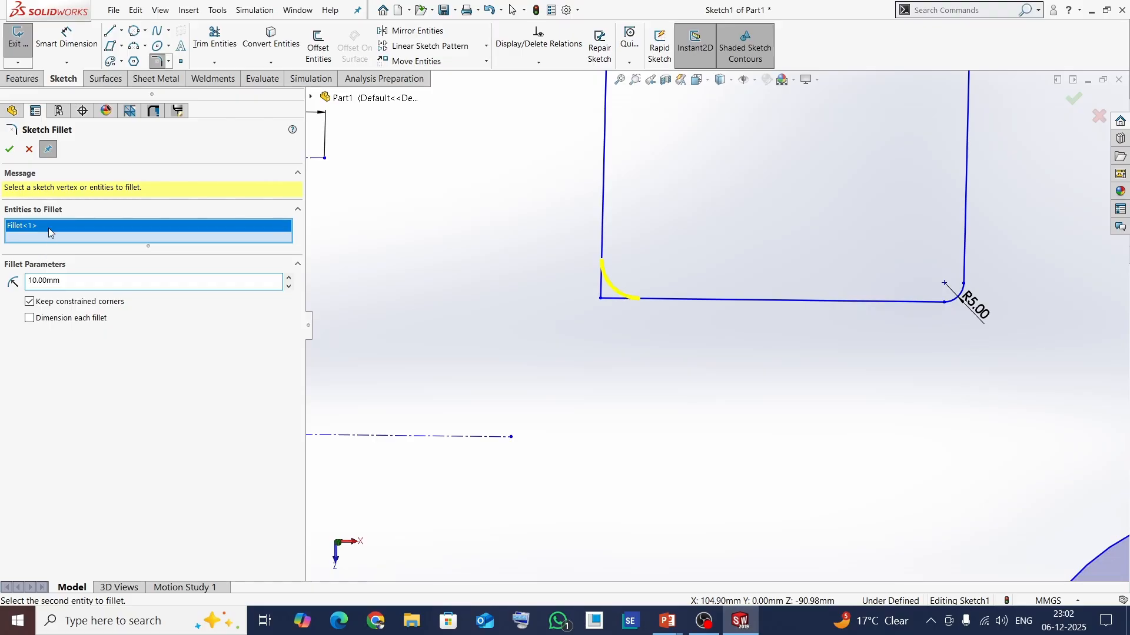
{"action": "left_click", "coordinate": [9, 148]}
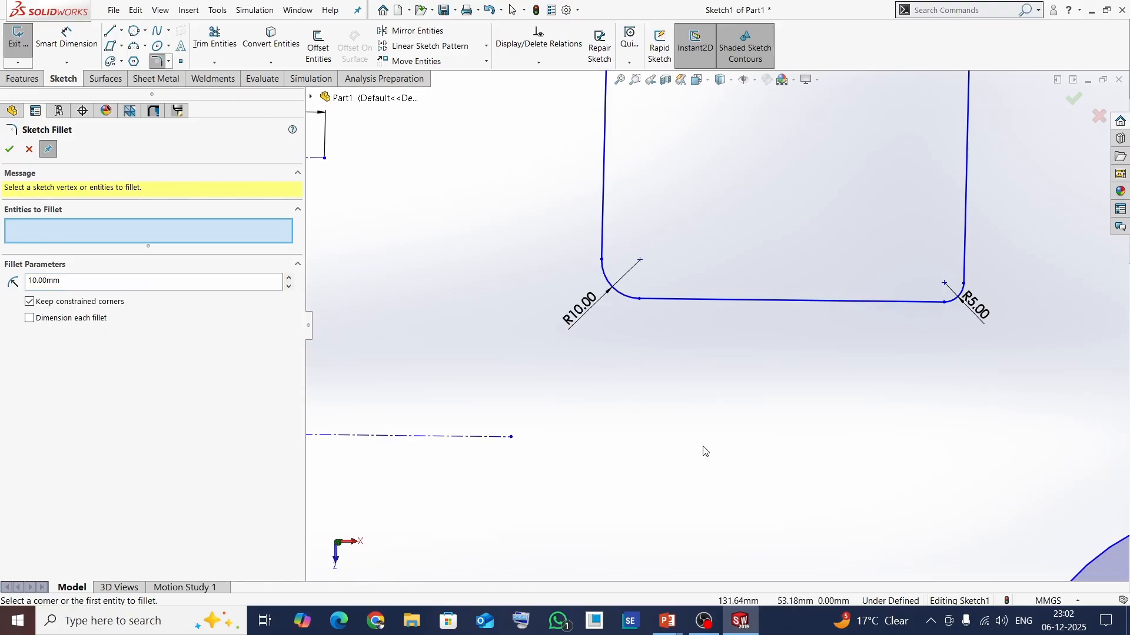
{"action": "scroll", "coordinate": [704, 450], "scroll_direction": "up", "scroll_amount": 4}
{"action": "scroll", "coordinate": [711, 435], "scroll_direction": "up", "scroll_amount": 2}
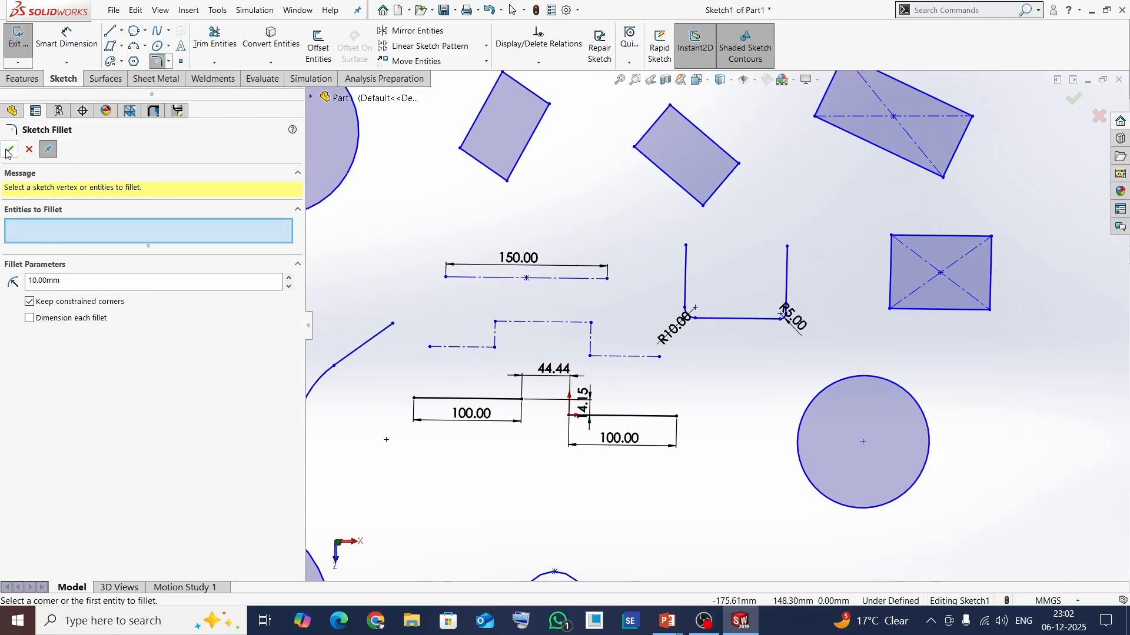
{"action": "key", "text": "Escape"}
{"action": "scroll", "coordinate": [763, 371], "scroll_direction": "up", "scroll_amount": 2}
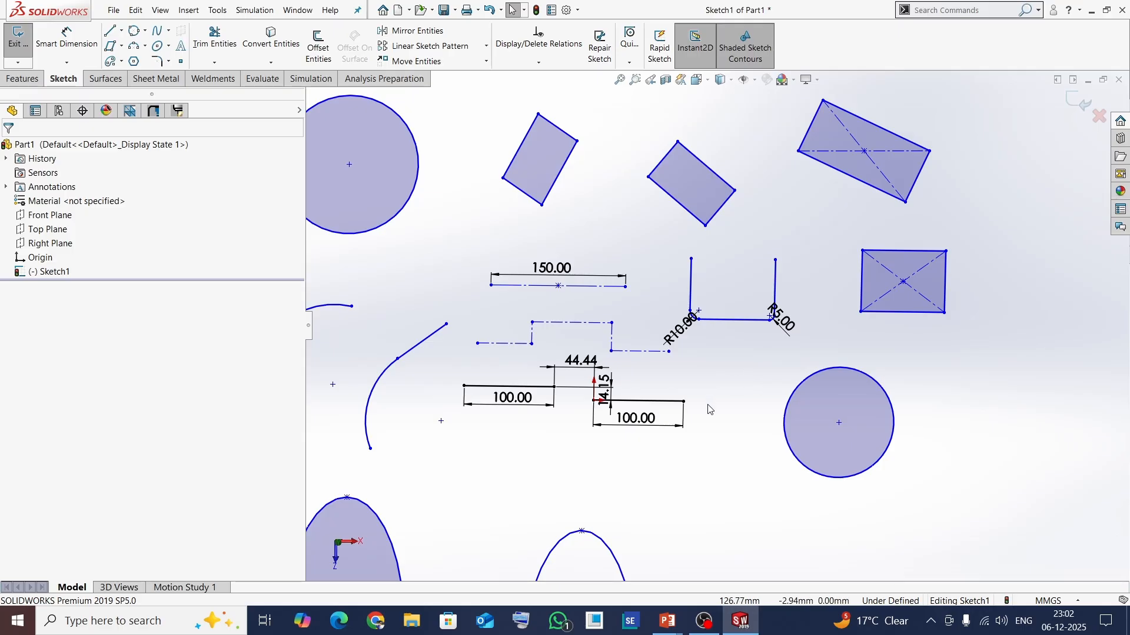
- Chamfer the lowest corner of the tilted rectangle above the U-shaped profile using Distance-distance with an equal distance of 10 mm
{"action": "scroll", "coordinate": [705, 226], "scroll_direction": "down", "scroll_amount": 3}
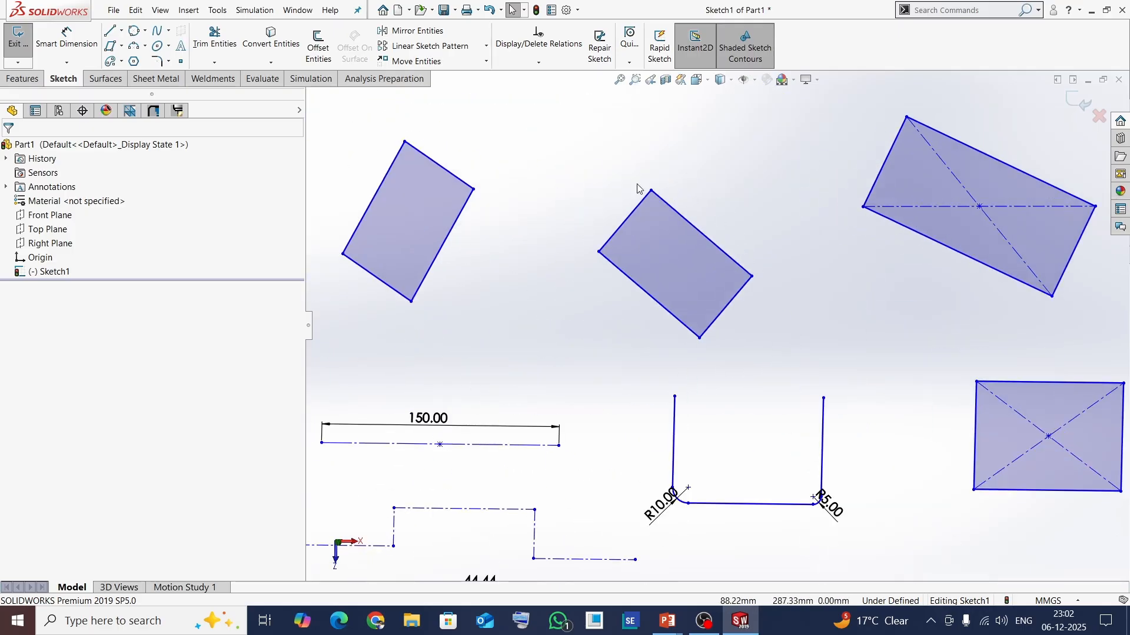
{"action": "left_click", "coordinate": [170, 61]}
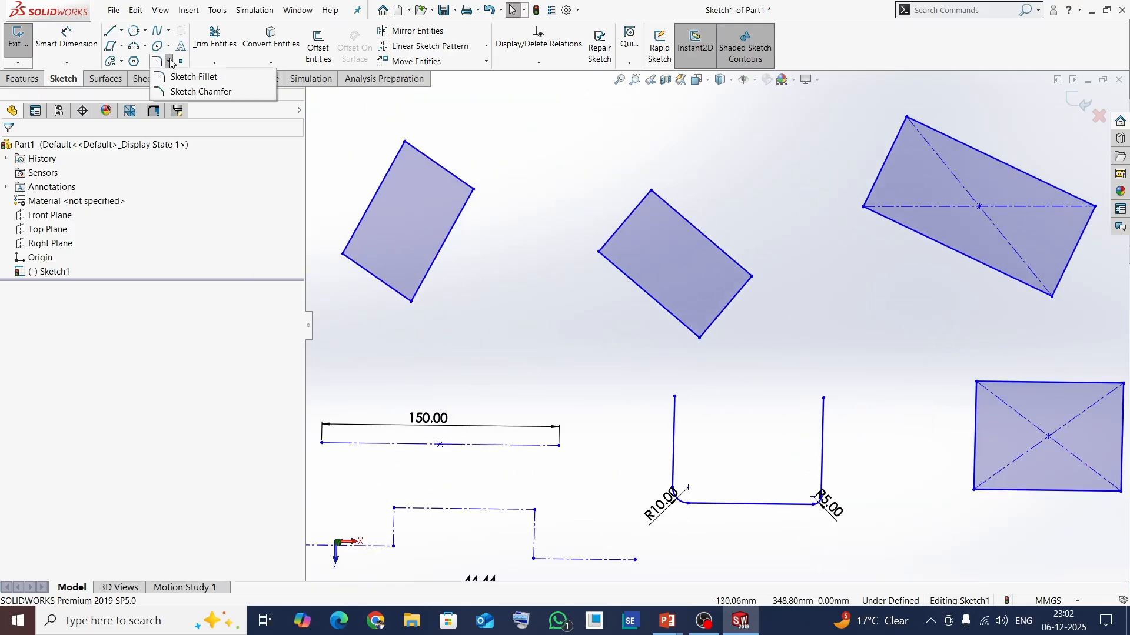
{"action": "left_click", "coordinate": [207, 94]}
{"action": "scroll", "coordinate": [714, 347], "scroll_direction": "down", "scroll_amount": 2}
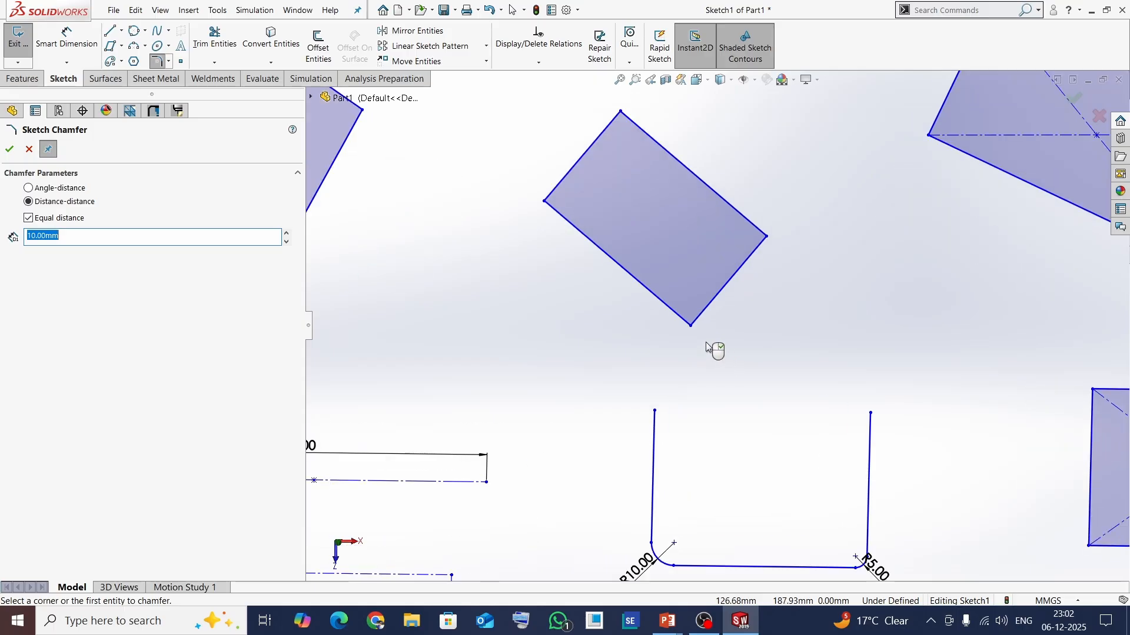
{"action": "left_click", "coordinate": [689, 328]}
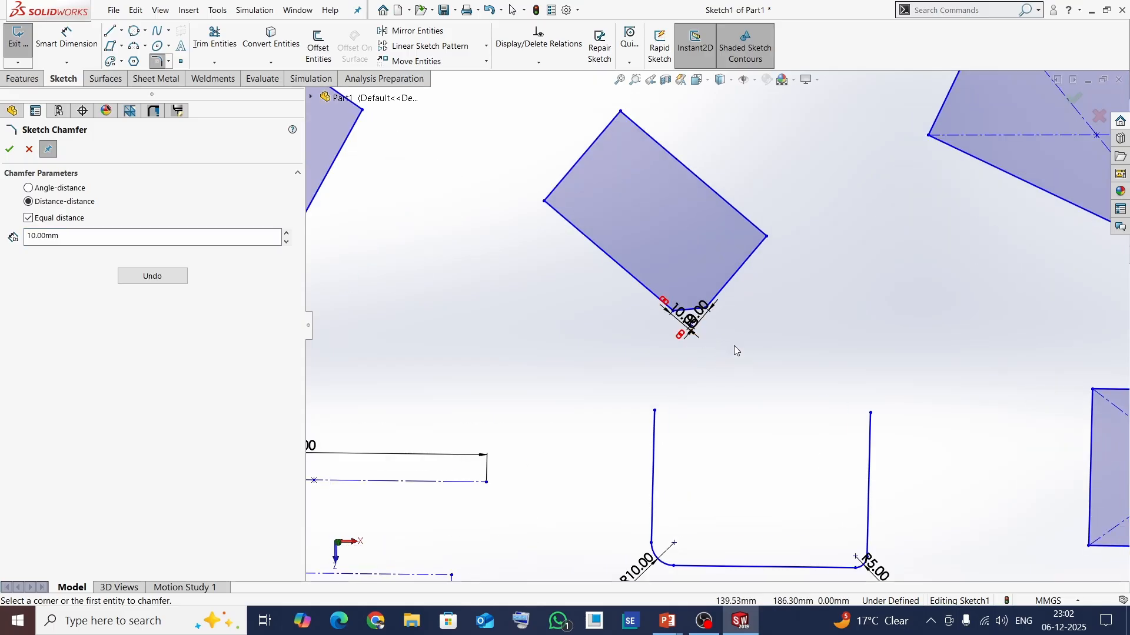
{"action": "scroll", "coordinate": [689, 329], "scroll_direction": "down", "scroll_amount": 2}
{"action": "scroll", "coordinate": [696, 322], "scroll_direction": "down", "scroll_amount": 2}
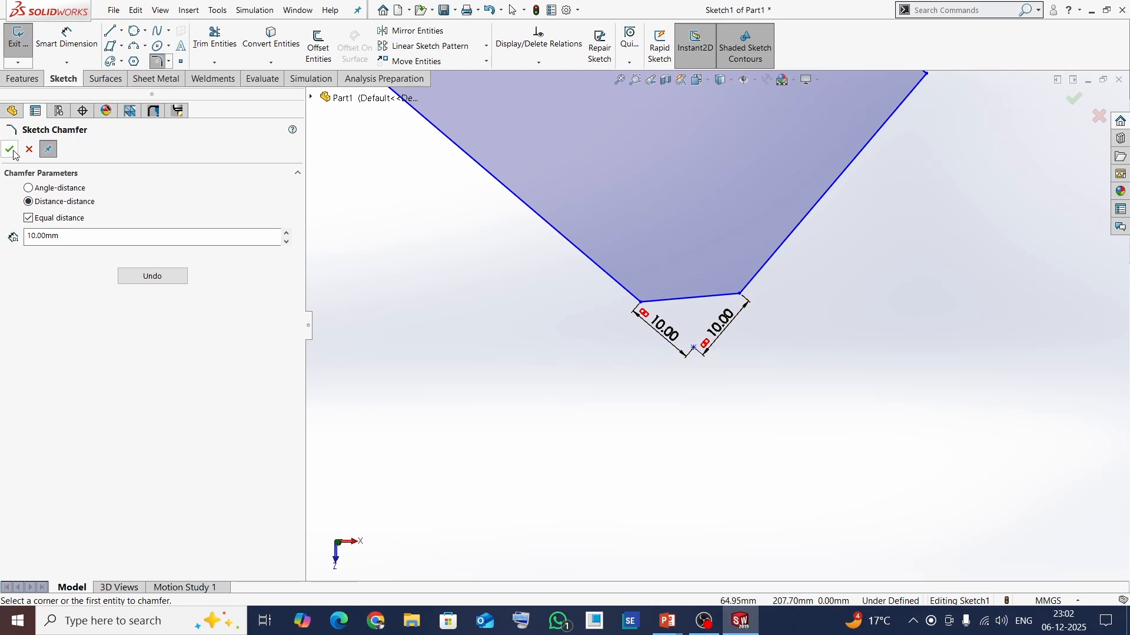
{"action": "key", "text": "Escape"}
- Configure the Sketch Chamfer as Angle-distance with a 10 mm distance and a 30° angle
{"action": "scroll", "coordinate": [665, 439], "scroll_direction": "up", "scroll_amount": 3}
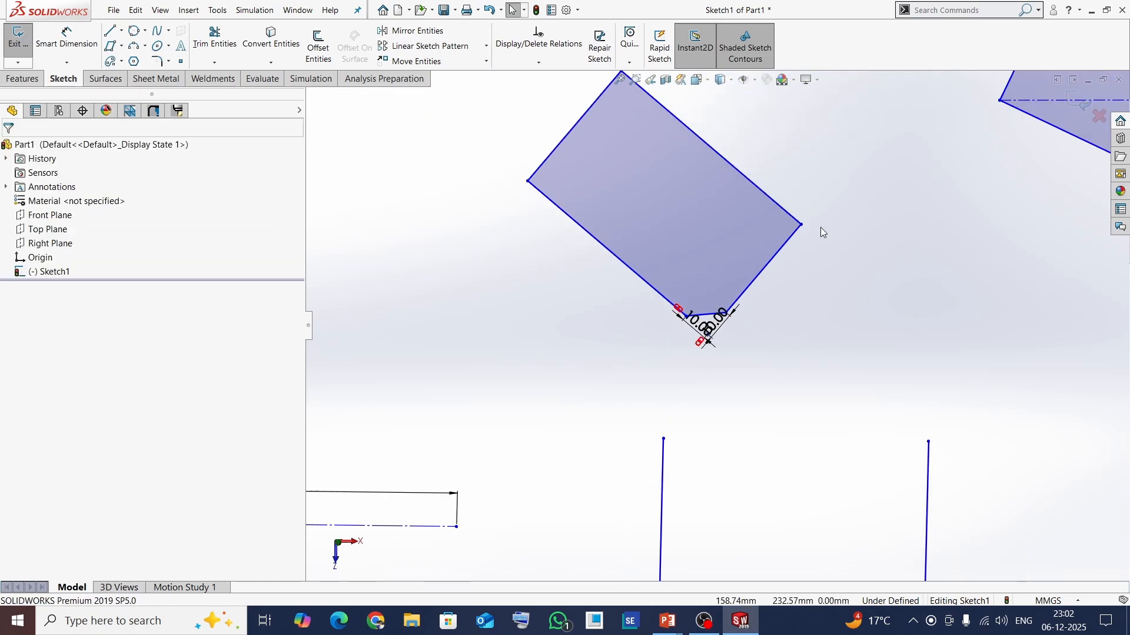
{"action": "scroll", "coordinate": [789, 229], "scroll_direction": "down", "scroll_amount": 4}
{"action": "scroll", "coordinate": [783, 232], "scroll_direction": "down", "scroll_amount": 2}
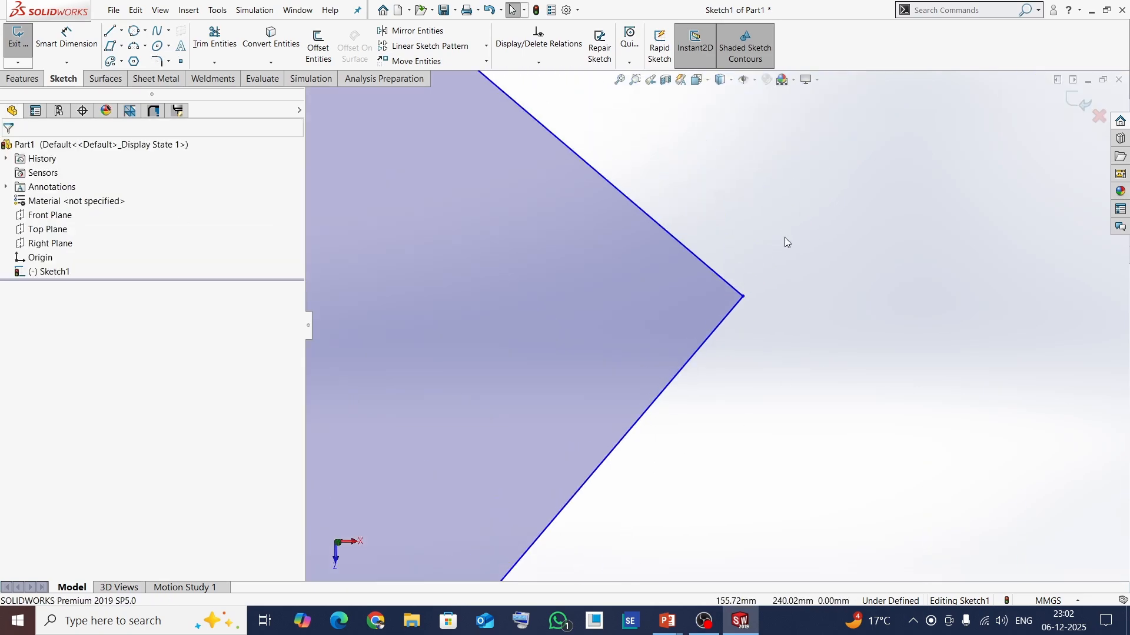
{"action": "left_click", "coordinate": [169, 62]}
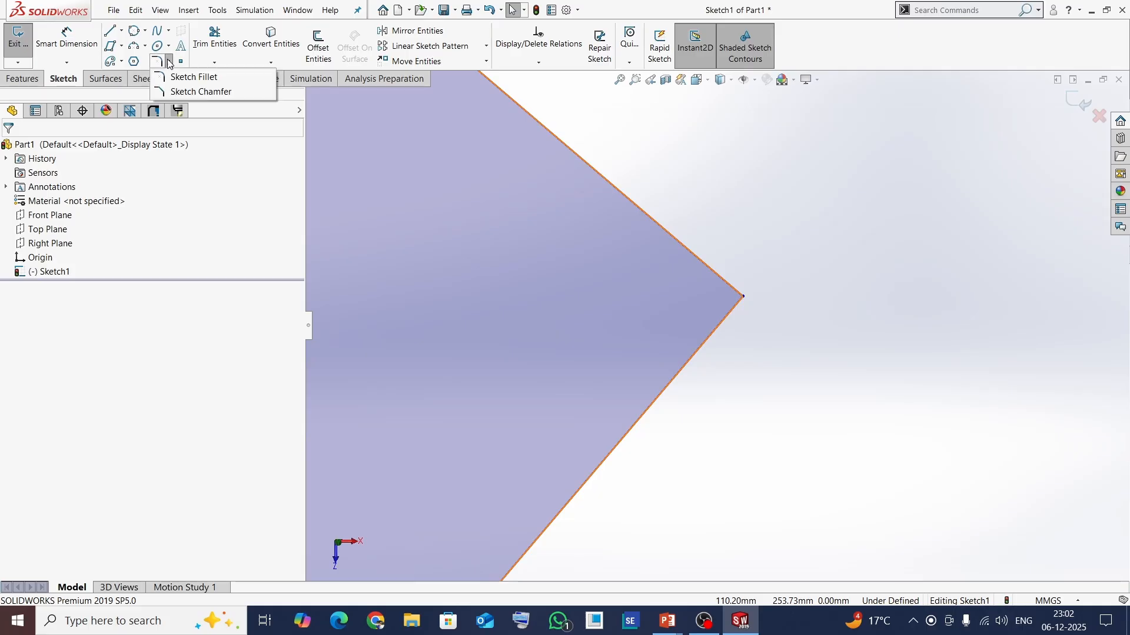
{"action": "left_click", "coordinate": [197, 93]}
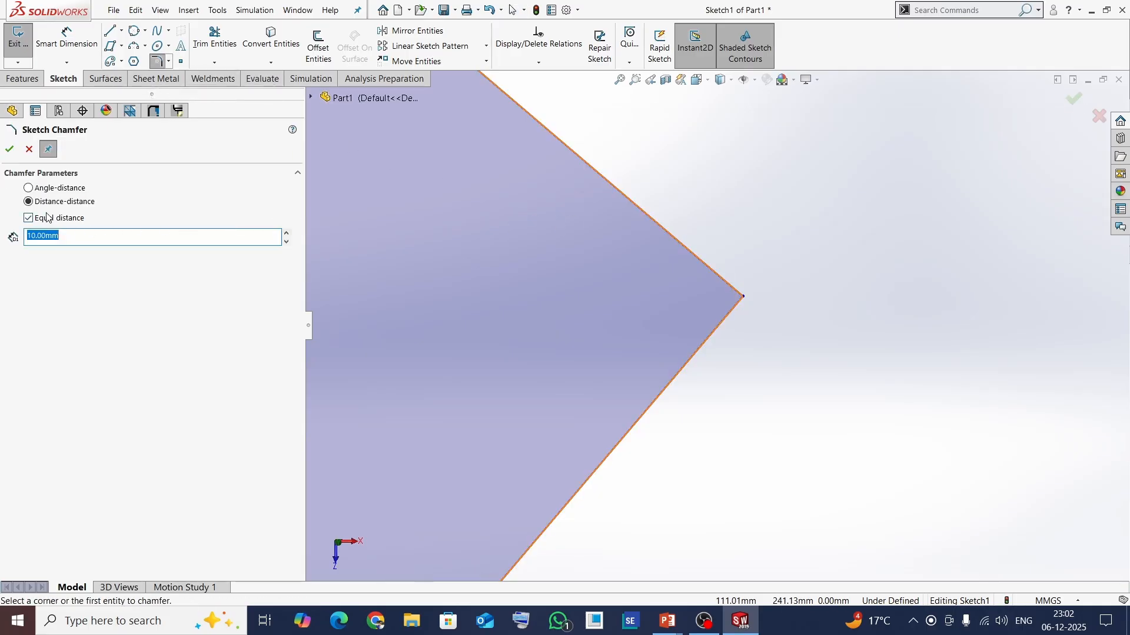
{"action": "left_click", "coordinate": [29, 188]}
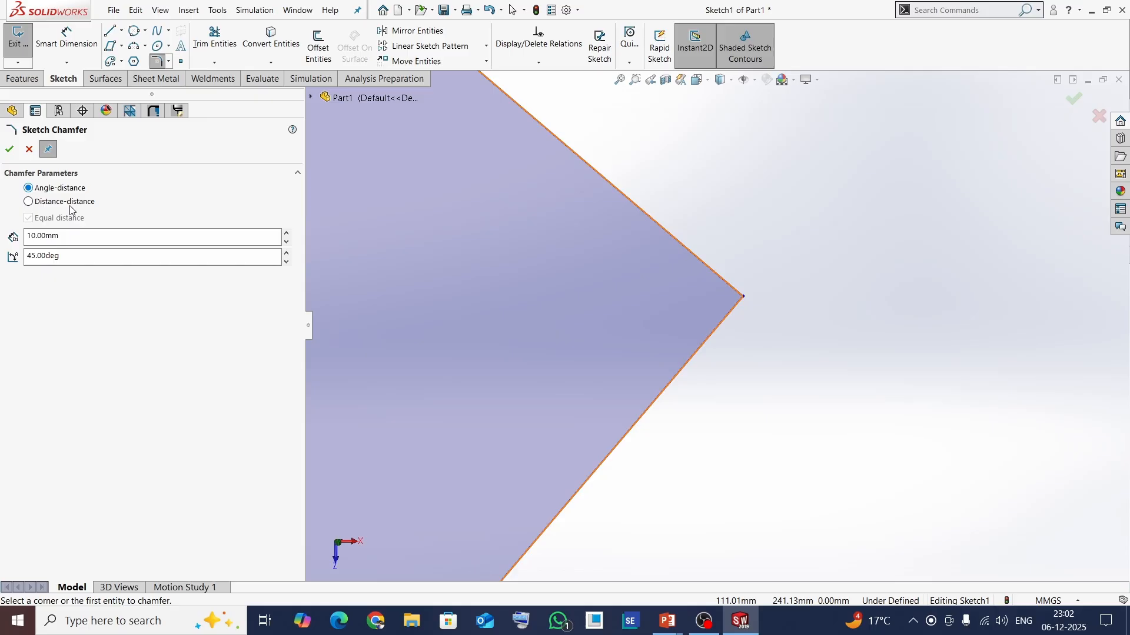
{"action": "double_click", "coordinate": [65, 242]}
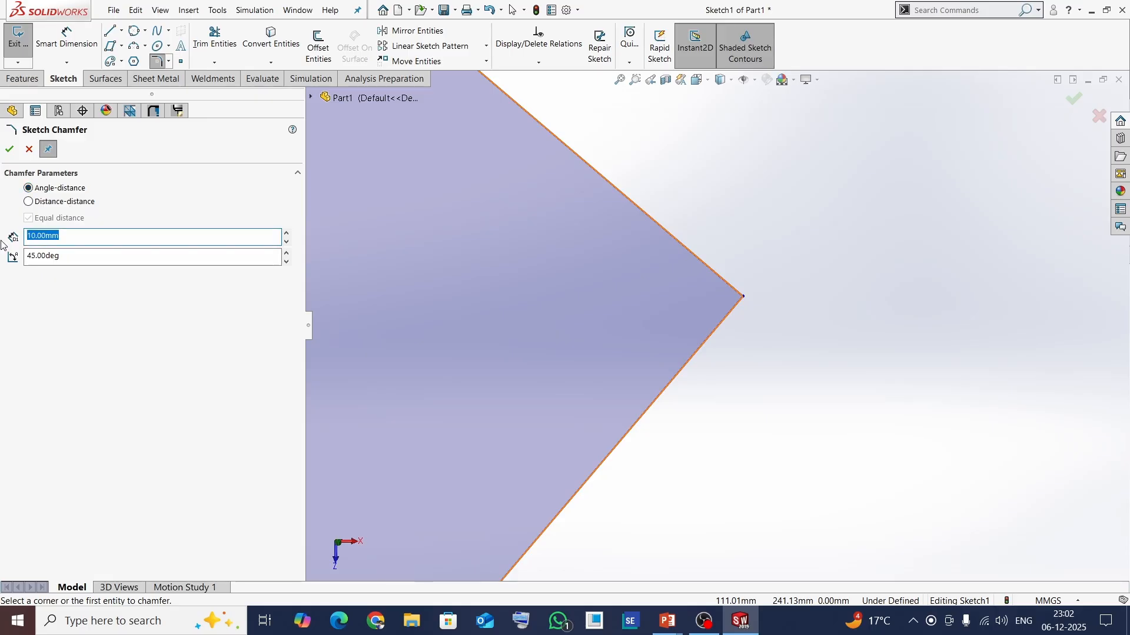
{"action": "left_click_drag", "start_coordinate": [73, 255], "coordinate": [24, 260]}
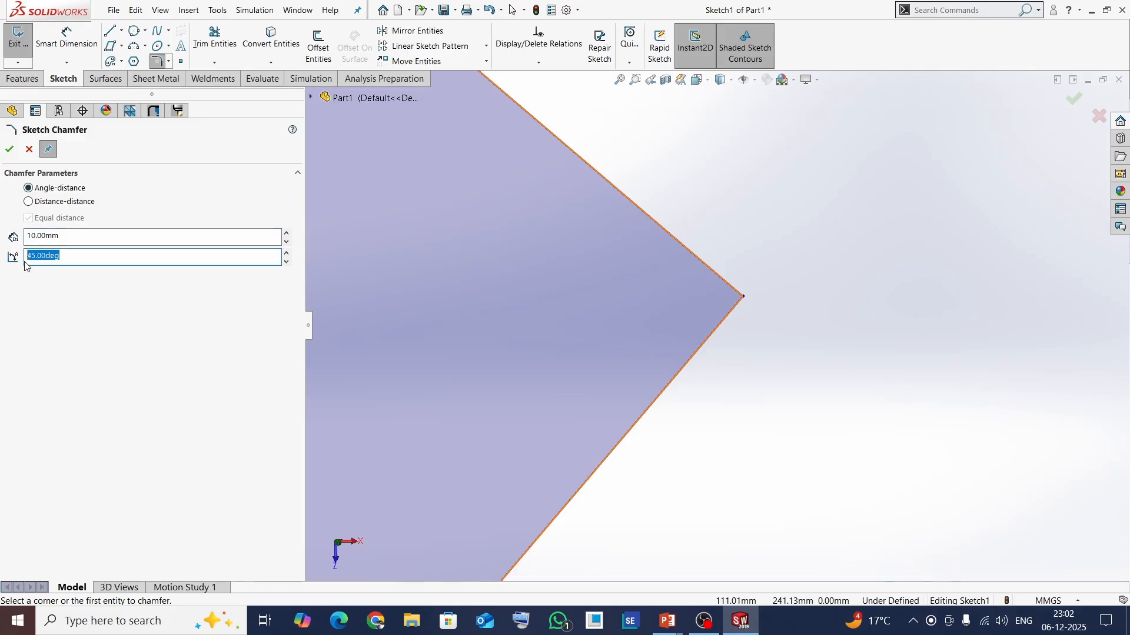
{"action": "type", "text": "30"}
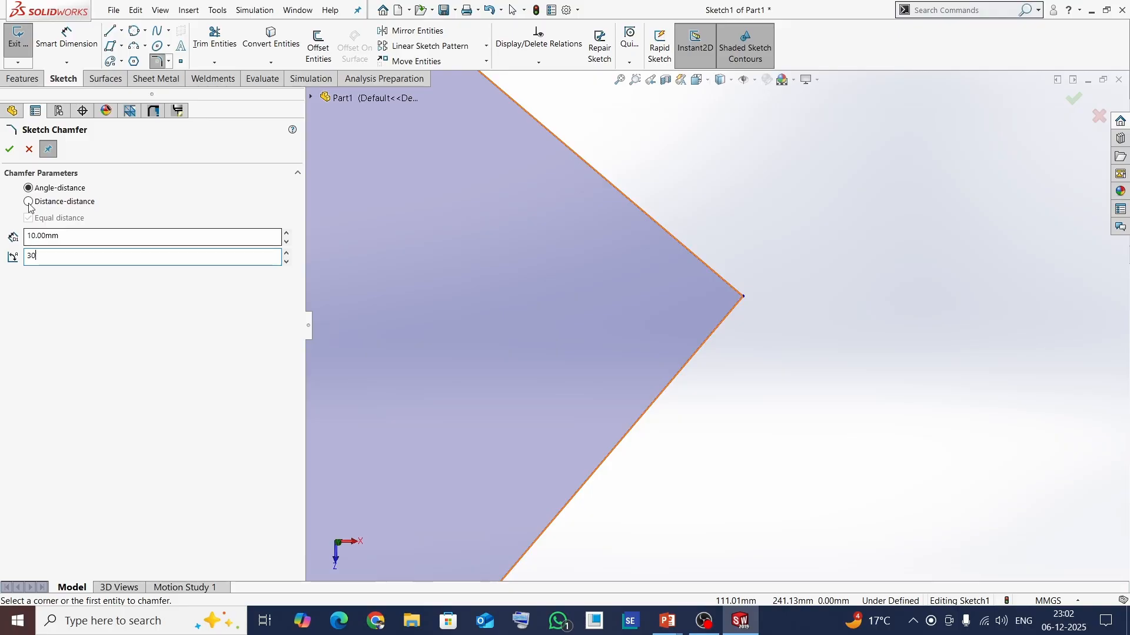
{"action": "left_click", "coordinate": [9, 151]}
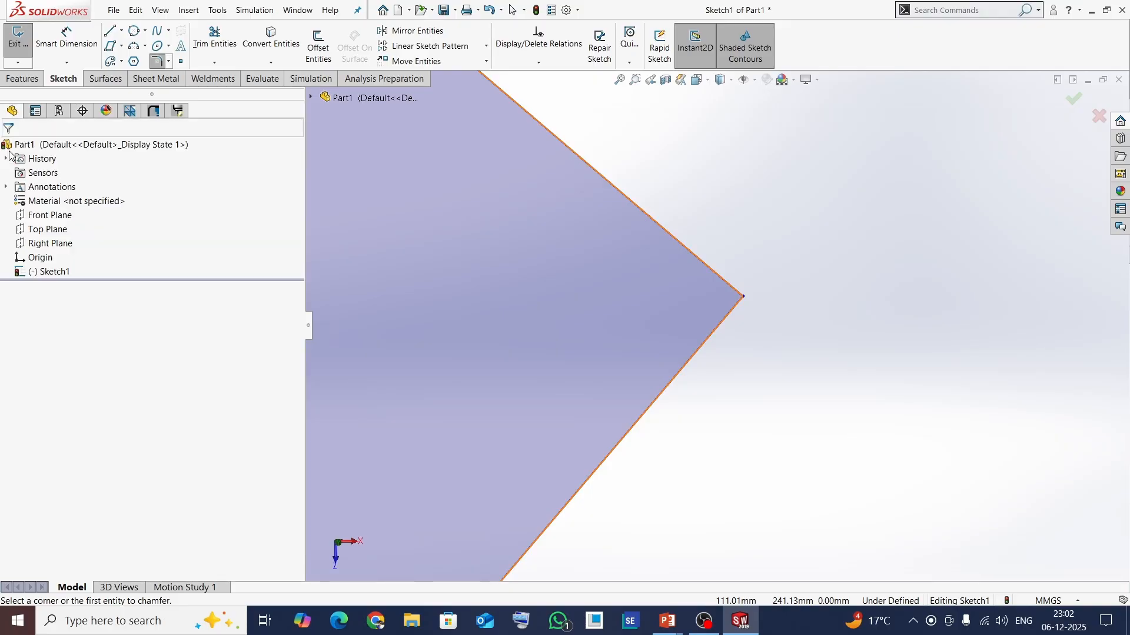
- Apply the 10 mm × 30° angle-distance chamfer to the rightmost corner of the same tilted rectangle
{"action": "left_click", "coordinate": [743, 296]}
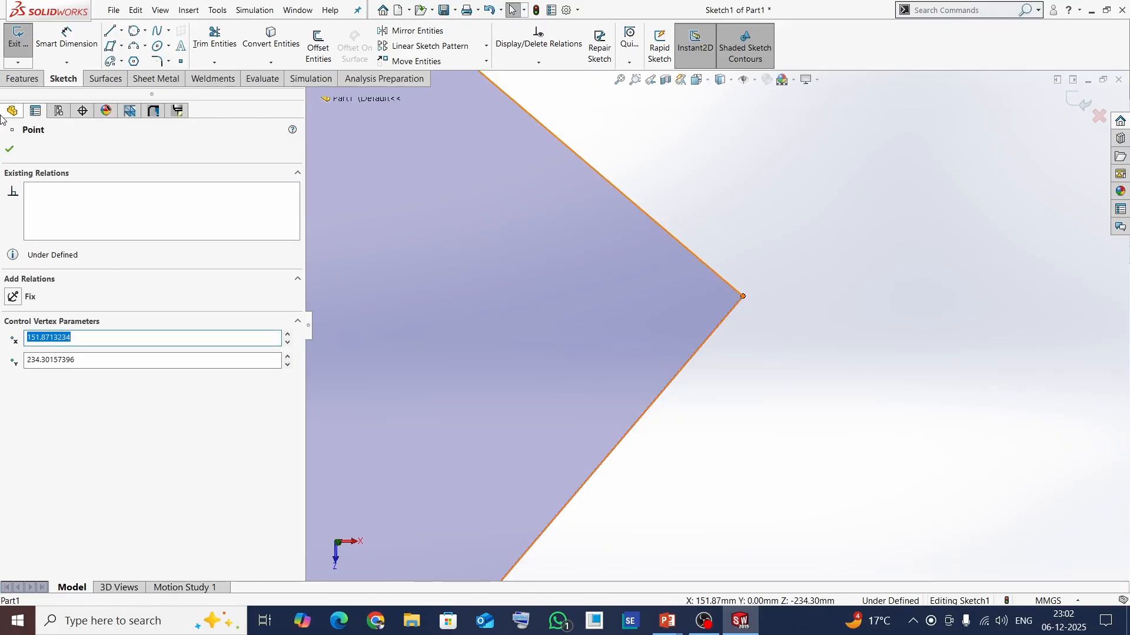
{"action": "left_click", "coordinate": [9, 149]}
{"action": "left_click", "coordinate": [169, 61]}
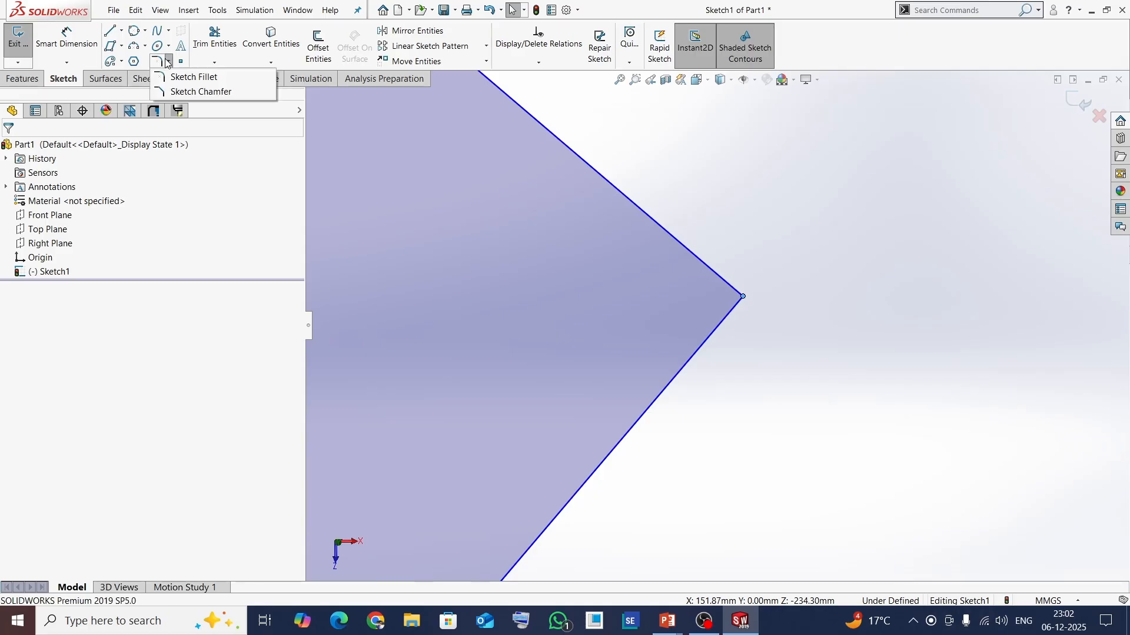
{"action": "left_click", "coordinate": [187, 93]}
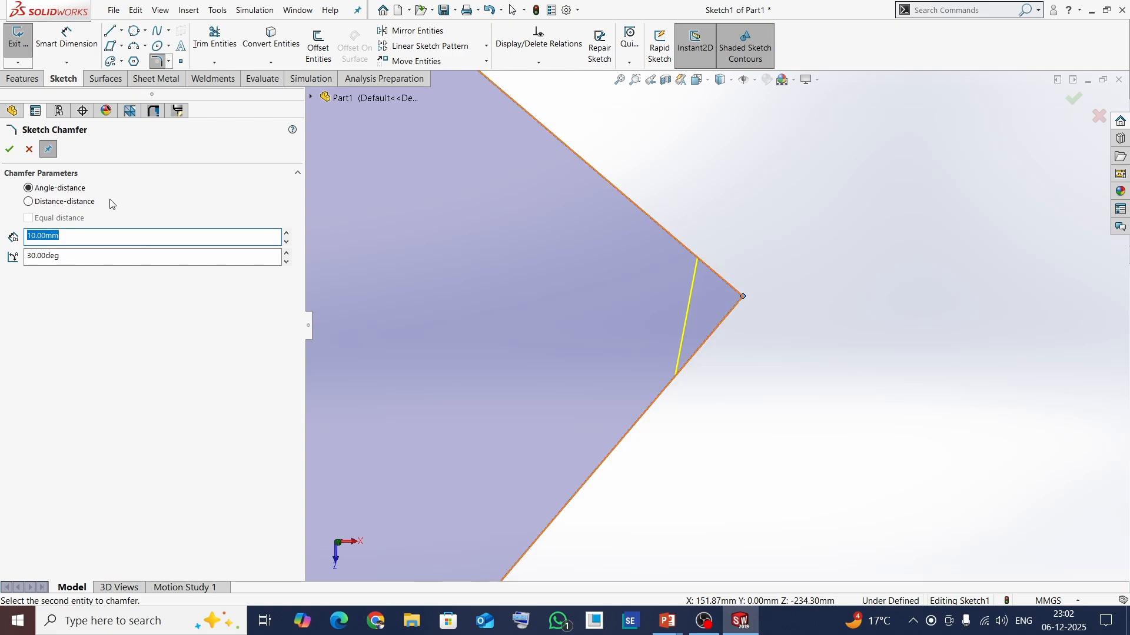
{"action": "left_click", "coordinate": [14, 151]}
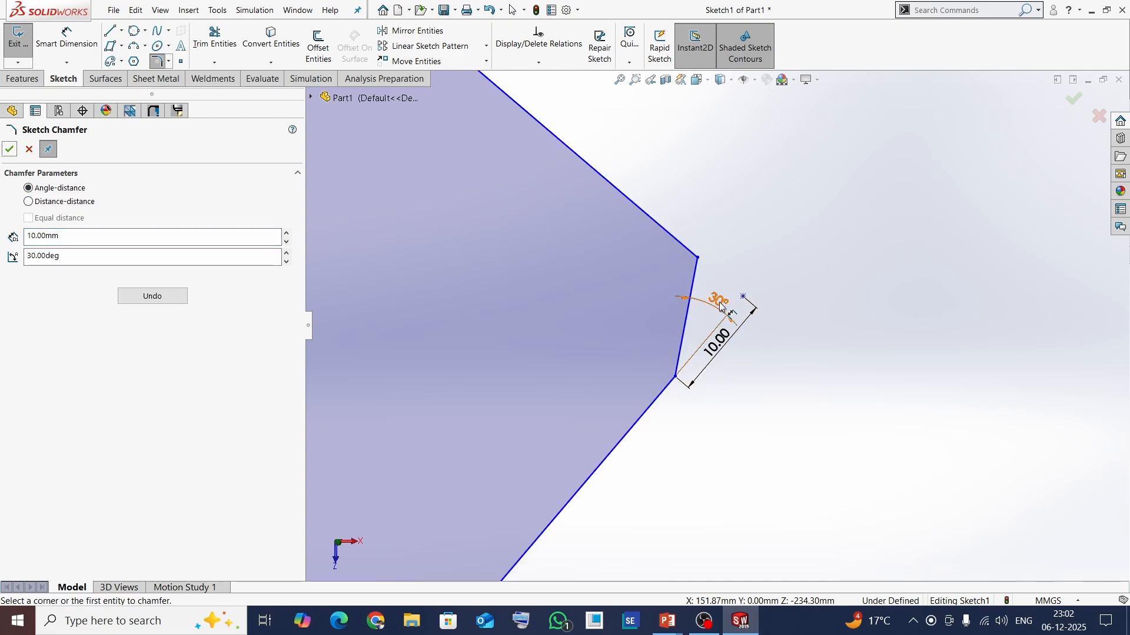
{"action": "left_click", "coordinate": [10, 150]}
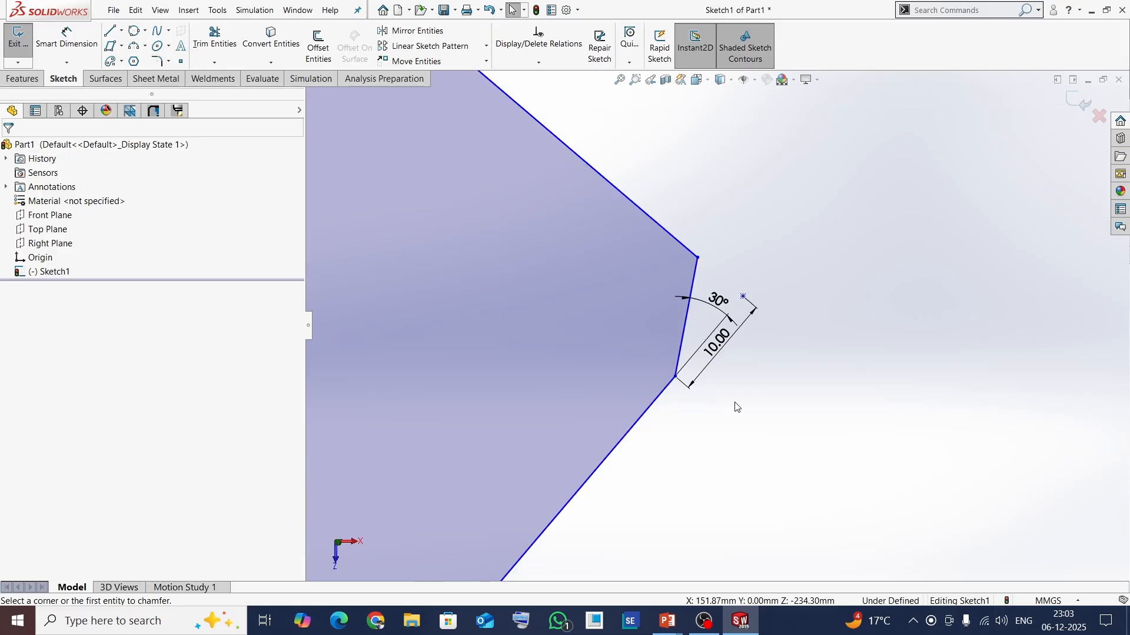
- Add the sketch text "sky high eearn" using the document font, without assigning a curve
{"action": "scroll", "coordinate": [761, 383], "scroll_direction": "up", "scroll_amount": 5}
{"action": "scroll", "coordinate": [779, 368], "scroll_direction": "down", "scroll_amount": 5}
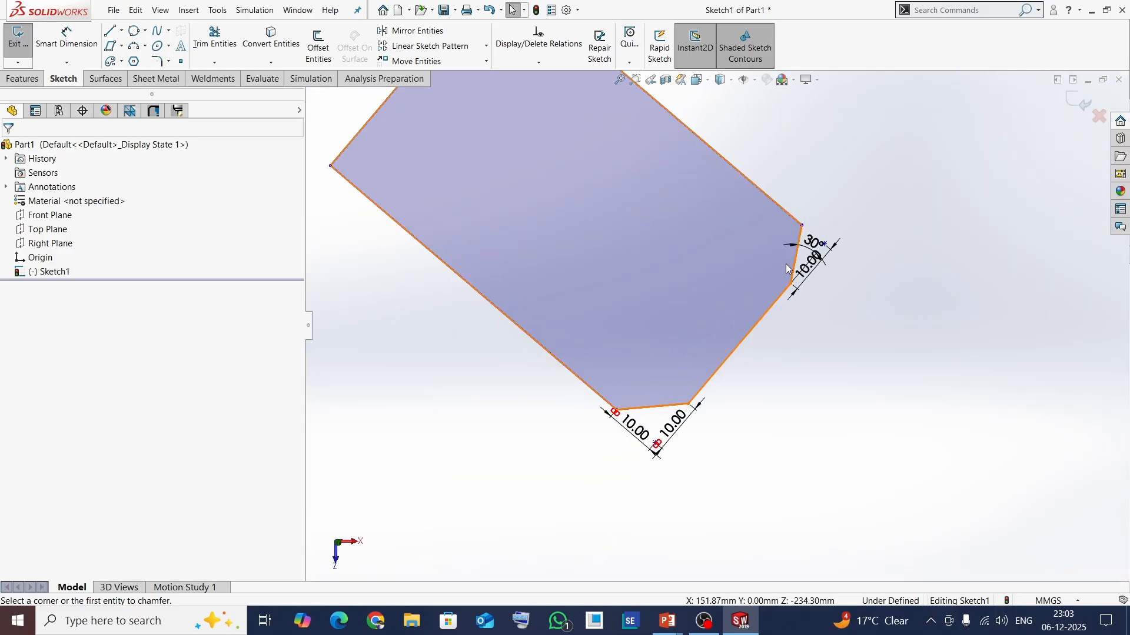
{"action": "scroll", "coordinate": [757, 348], "scroll_direction": "up", "scroll_amount": 5}
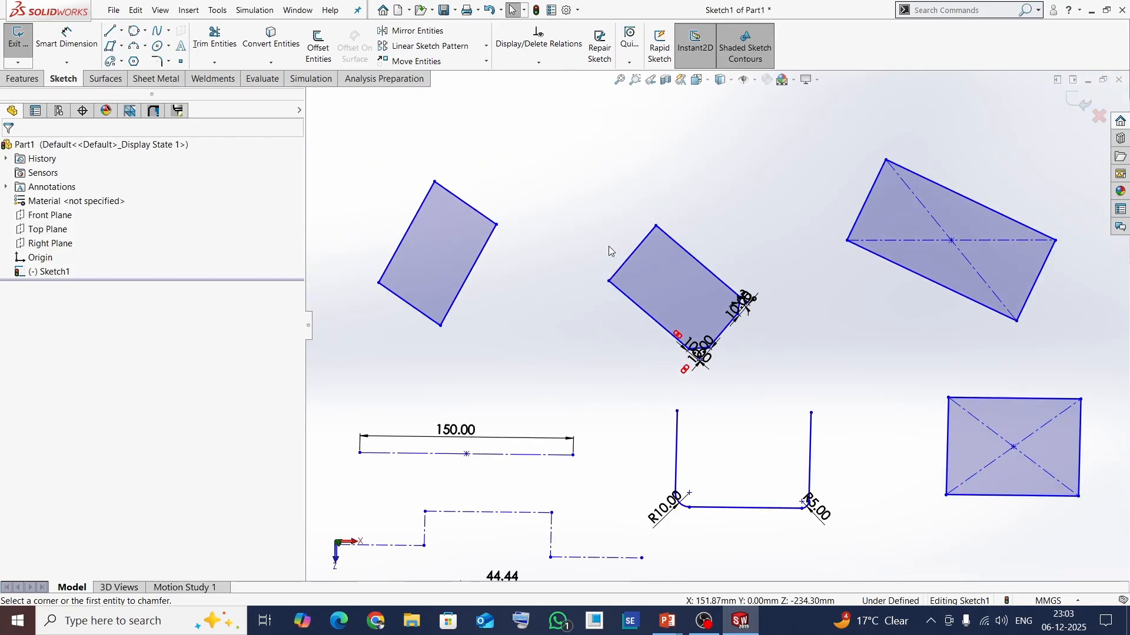
{"action": "scroll", "coordinate": [608, 246], "scroll_direction": "up", "scroll_amount": 3}
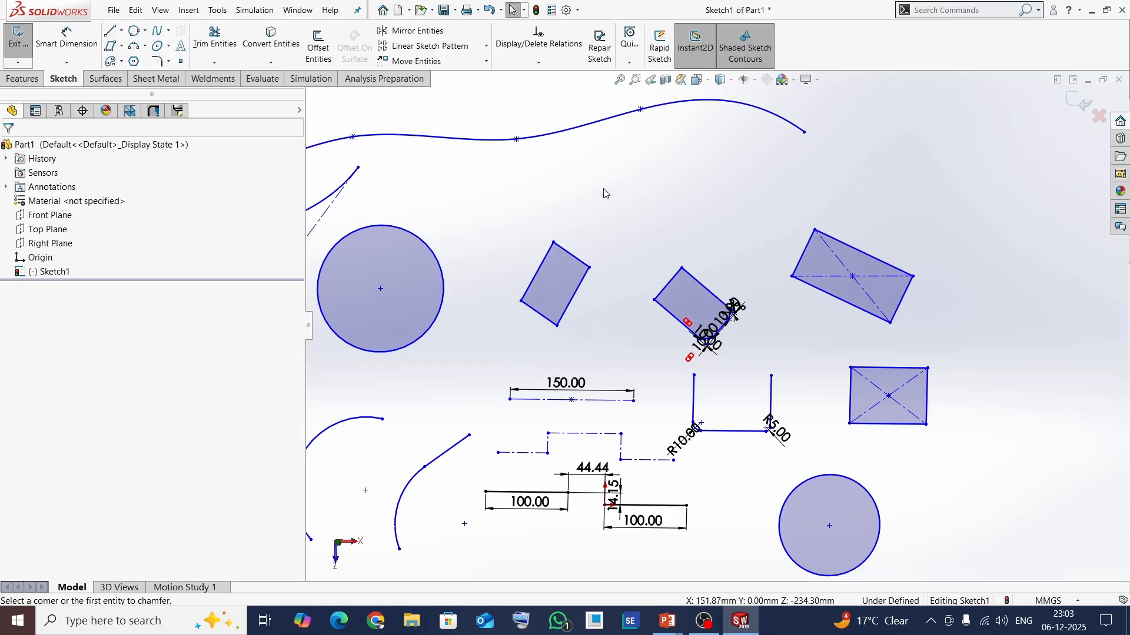
{"action": "left_click", "coordinate": [181, 47]}
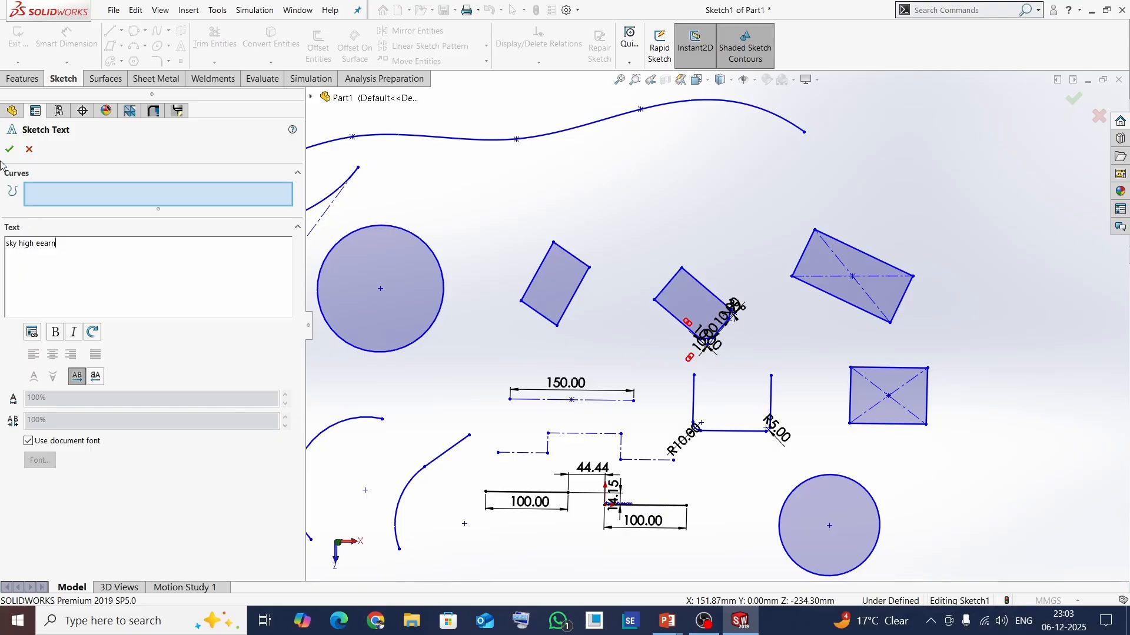
{"action": "key", "text": "Escape"}
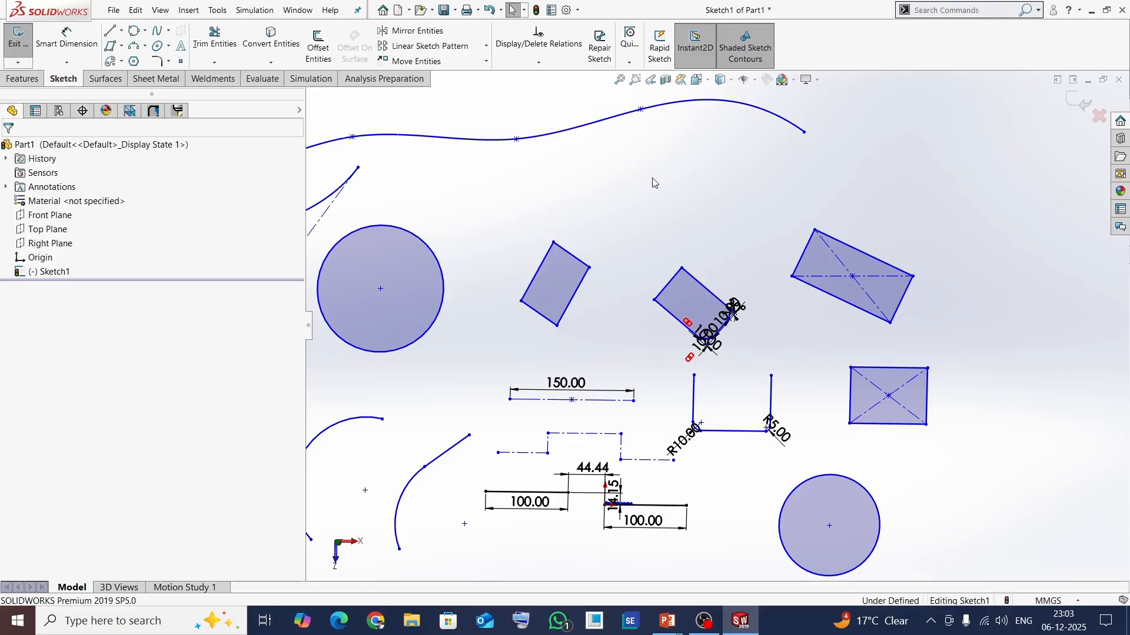
- Move the sketch text from the origin to the empty area above the 150 mm centerline, between the two tilted rectangles
{"action": "scroll", "coordinate": [624, 529], "scroll_direction": "down", "scroll_amount": 5}
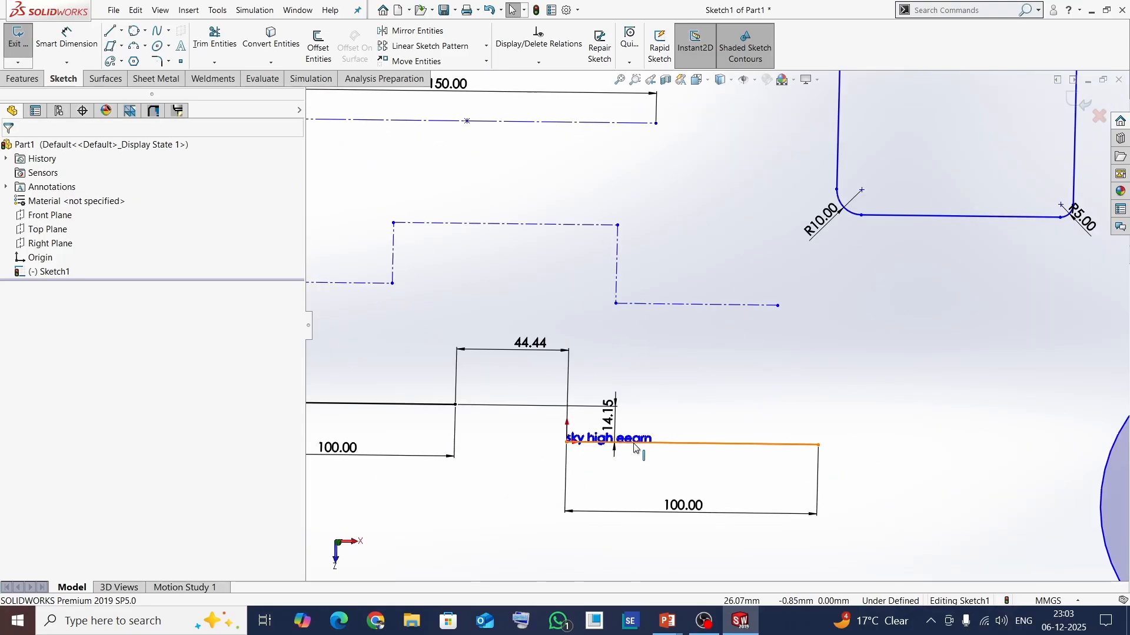
{"action": "mouse_move", "coordinate": [645, 441]}
{"action": "left_mouse_down"}
{"action": "mouse_move", "coordinate": [714, 283]}
{"action": "mouse_move", "coordinate": [714, 199]}
{"action": "left_mouse_up"}
{"action": "scroll", "coordinate": [752, 372], "scroll_direction": "up", "scroll_amount": 4}
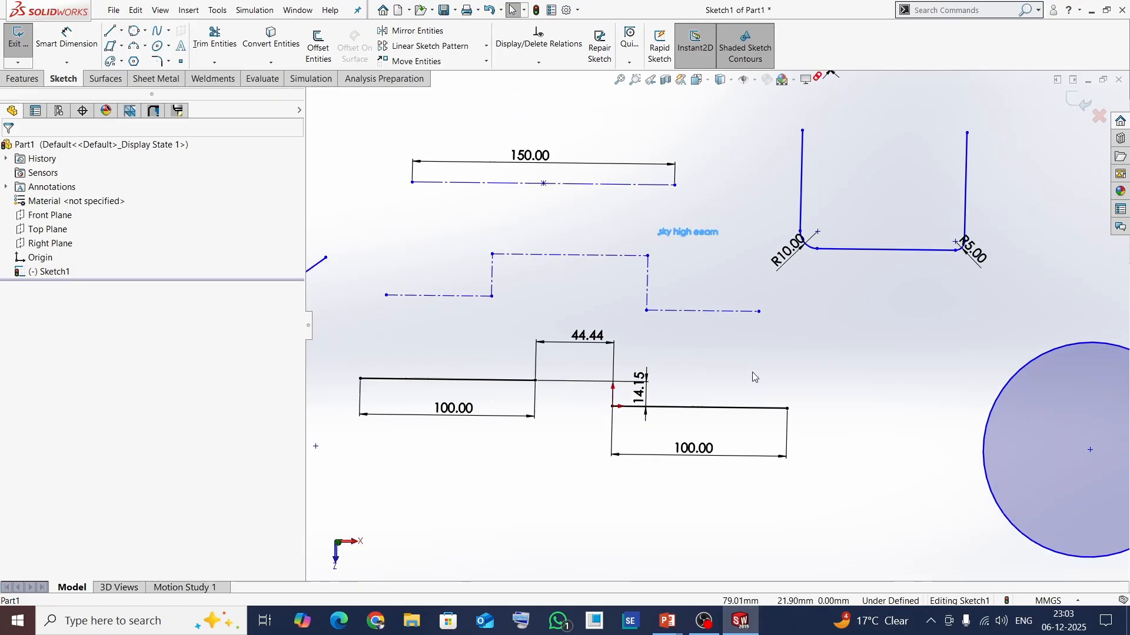
{"action": "left_click_drag", "start_coordinate": [704, 261], "coordinate": [669, 135]}
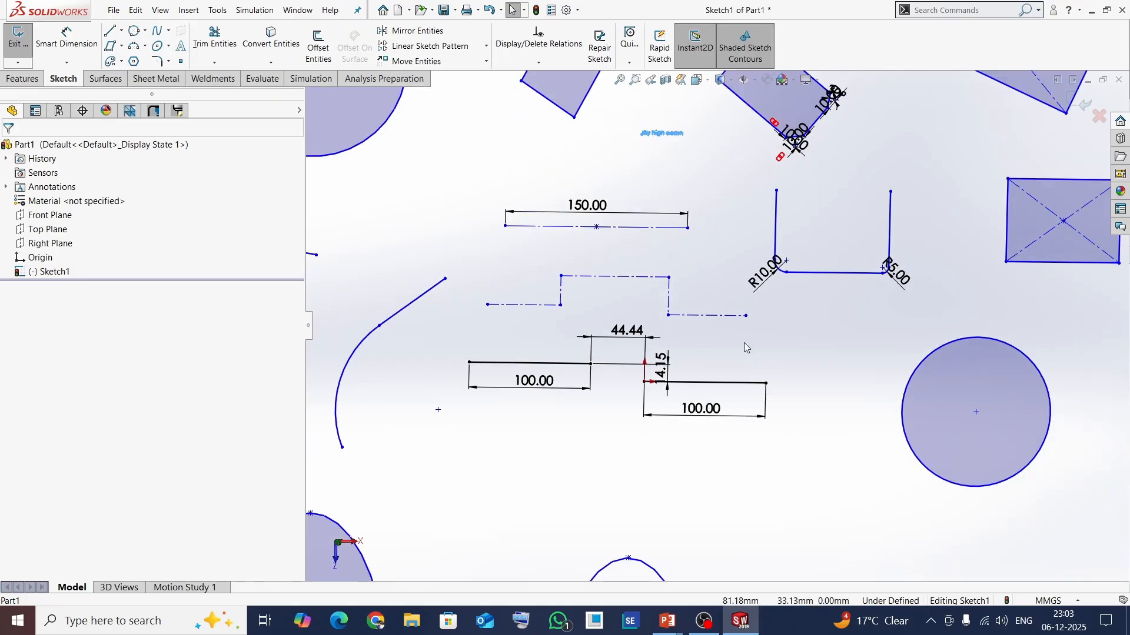
{"action": "scroll", "coordinate": [744, 342], "scroll_direction": "up", "scroll_amount": 4}
{"action": "scroll", "coordinate": [704, 203], "scroll_direction": "down", "scroll_amount": 3}
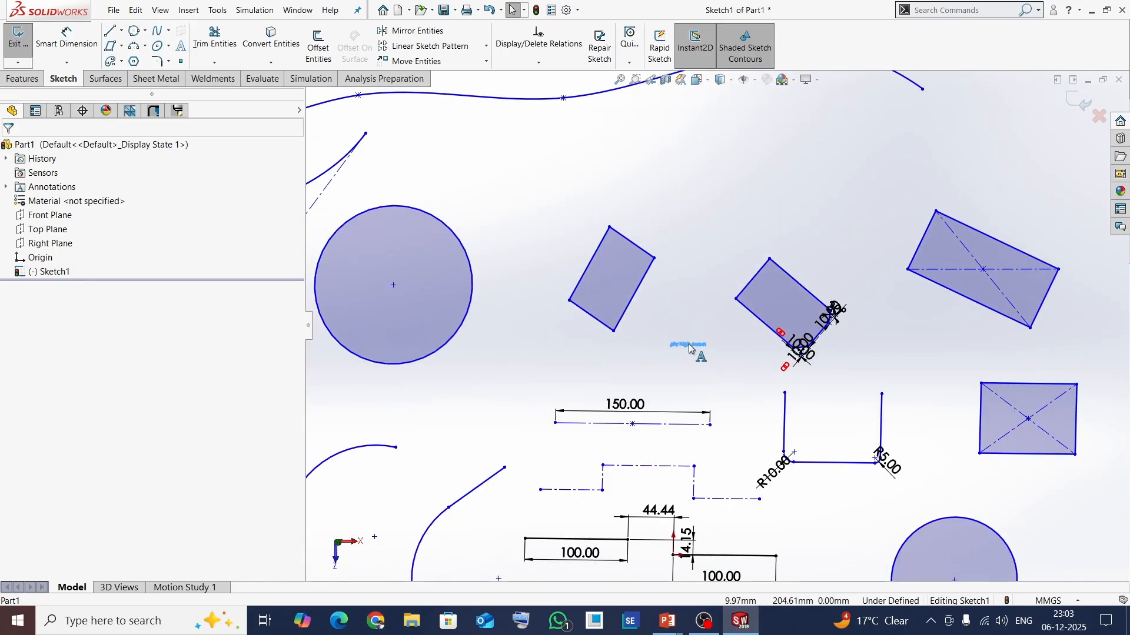
- Move the sketch text up into the empty area above the two tilted rectangles, below the long spline
{"action": "left_click_drag", "start_coordinate": [693, 345], "coordinate": [734, 185]}
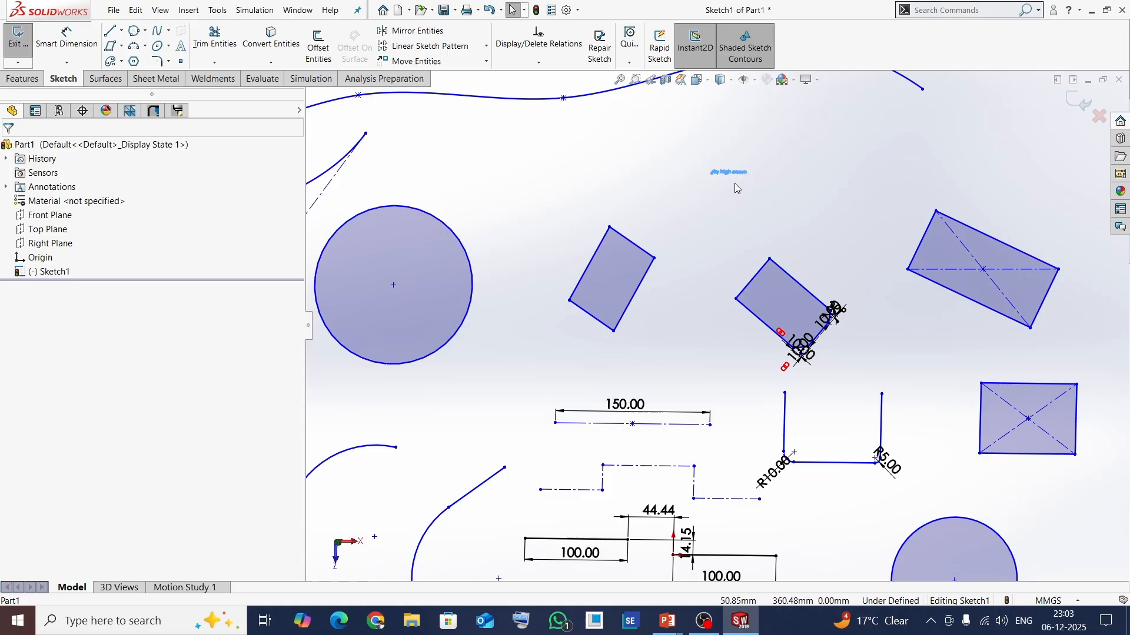
{"action": "left_click", "coordinate": [705, 210]}
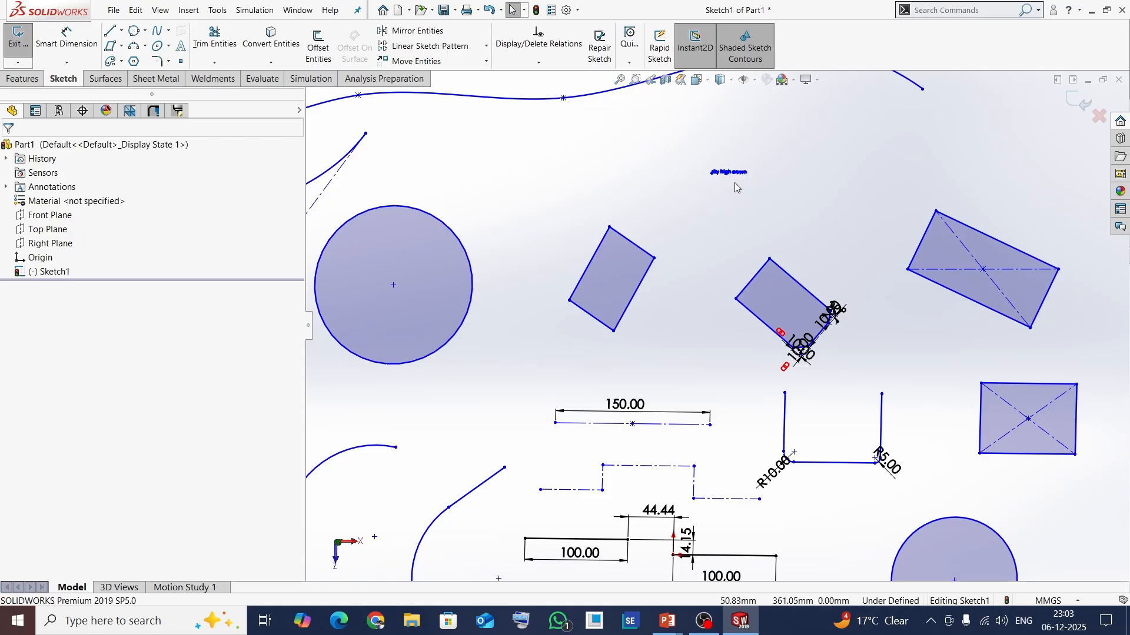
- Stop using the document font for the sketch text and set its font height to 10 mm
{"action": "scroll", "coordinate": [736, 188], "scroll_direction": "down", "scroll_amount": 3}
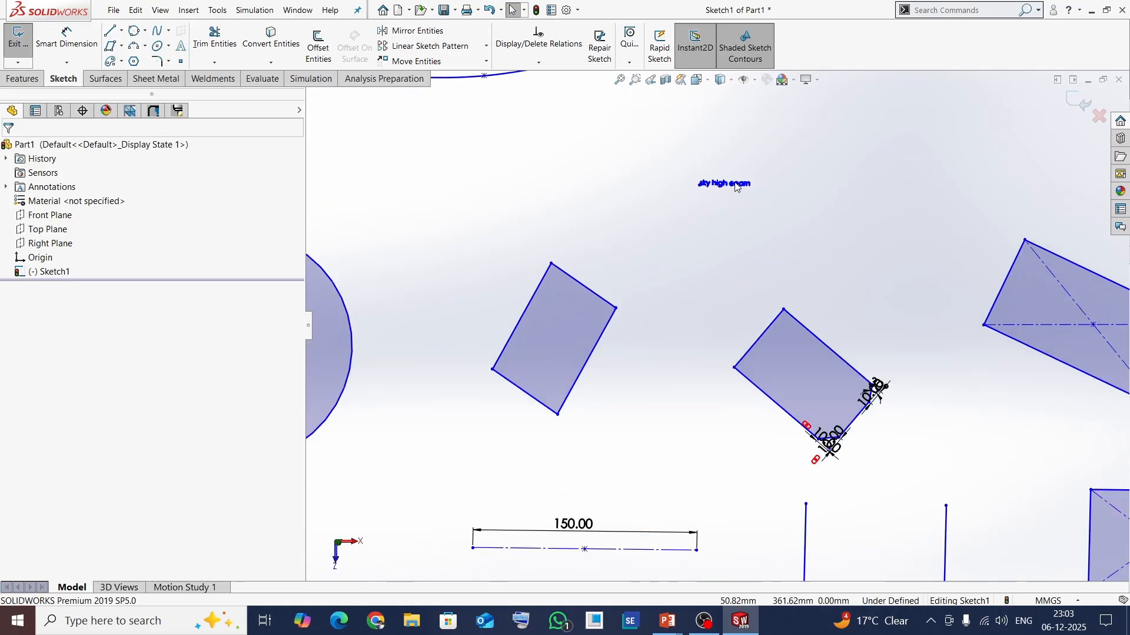
{"action": "double_click", "coordinate": [722, 193]}
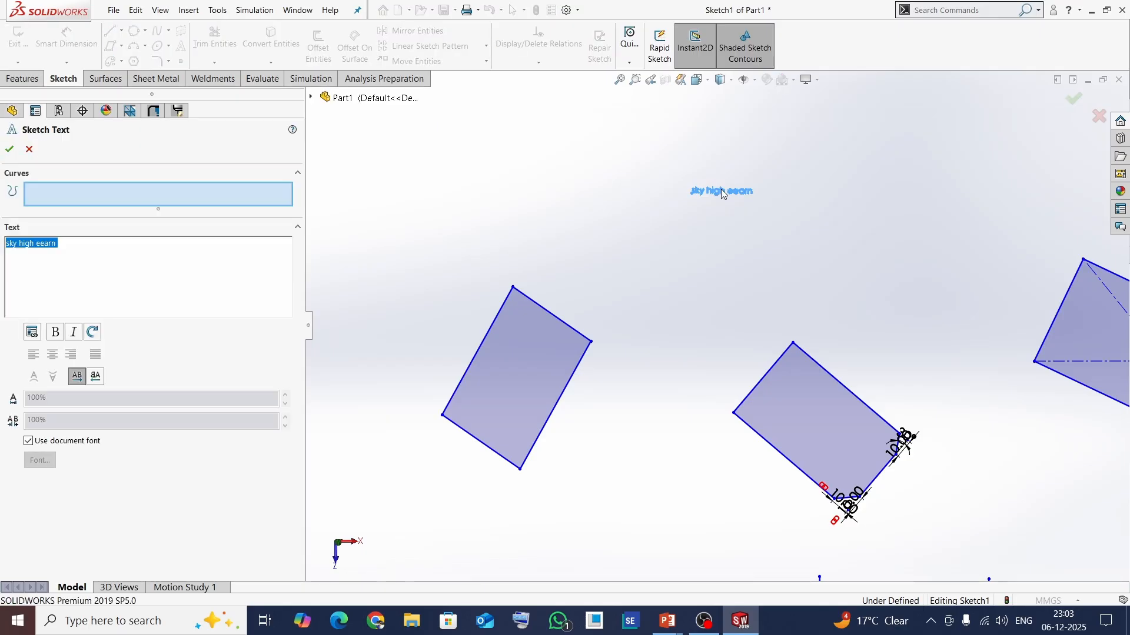
{"action": "left_click", "coordinate": [28, 442]}
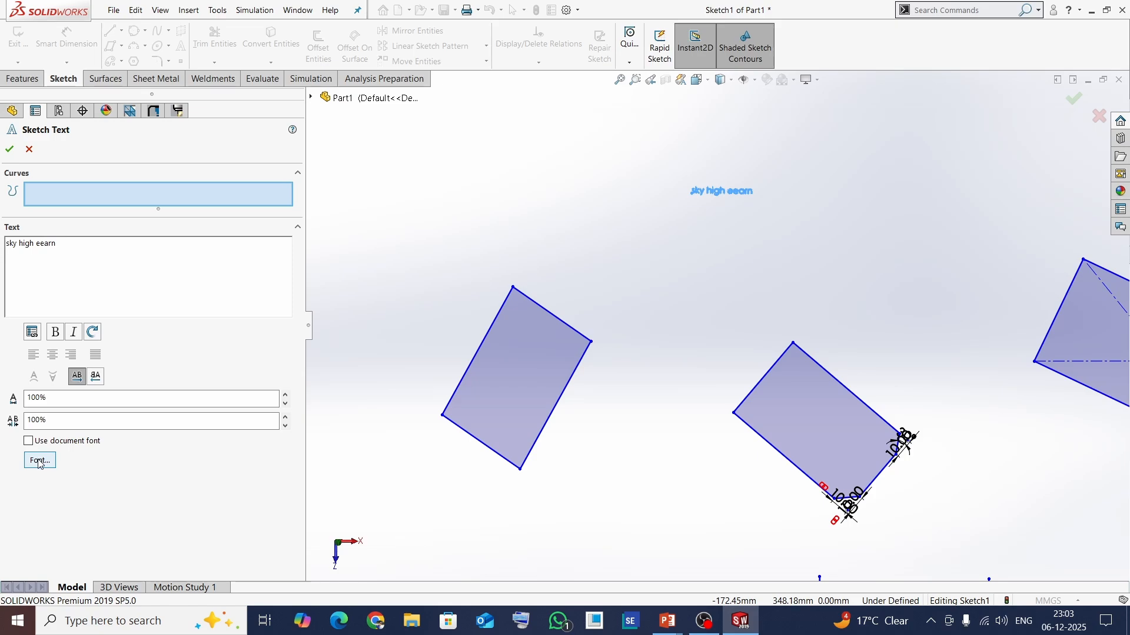
{"action": "left_click", "coordinate": [40, 460]}
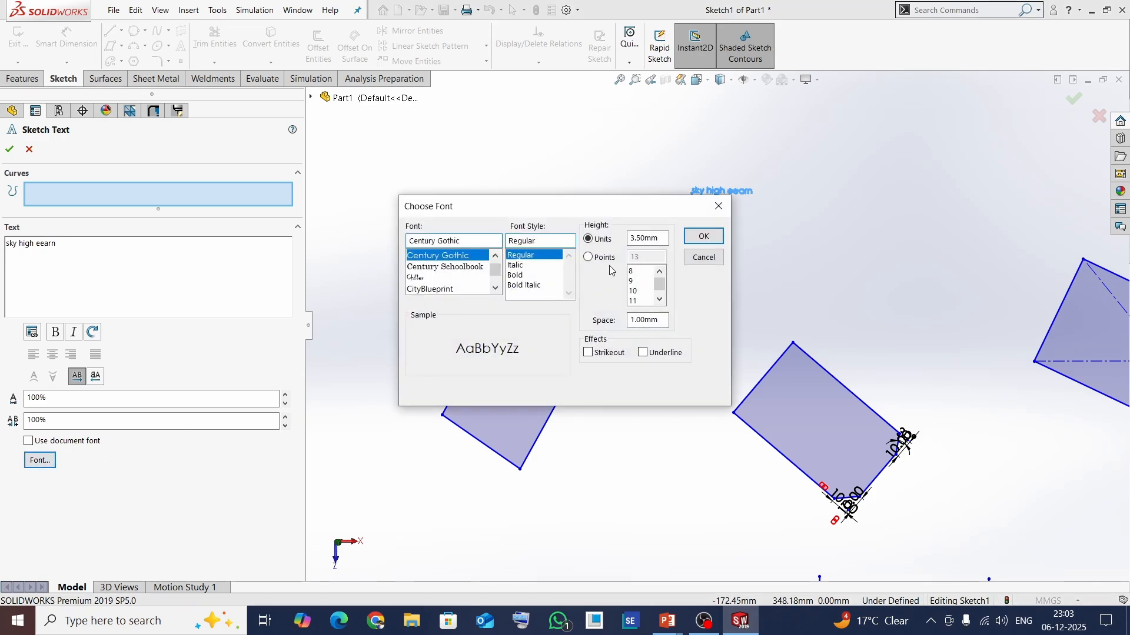
{"action": "left_click_drag", "start_coordinate": [497, 208], "coordinate": [377, 127]}
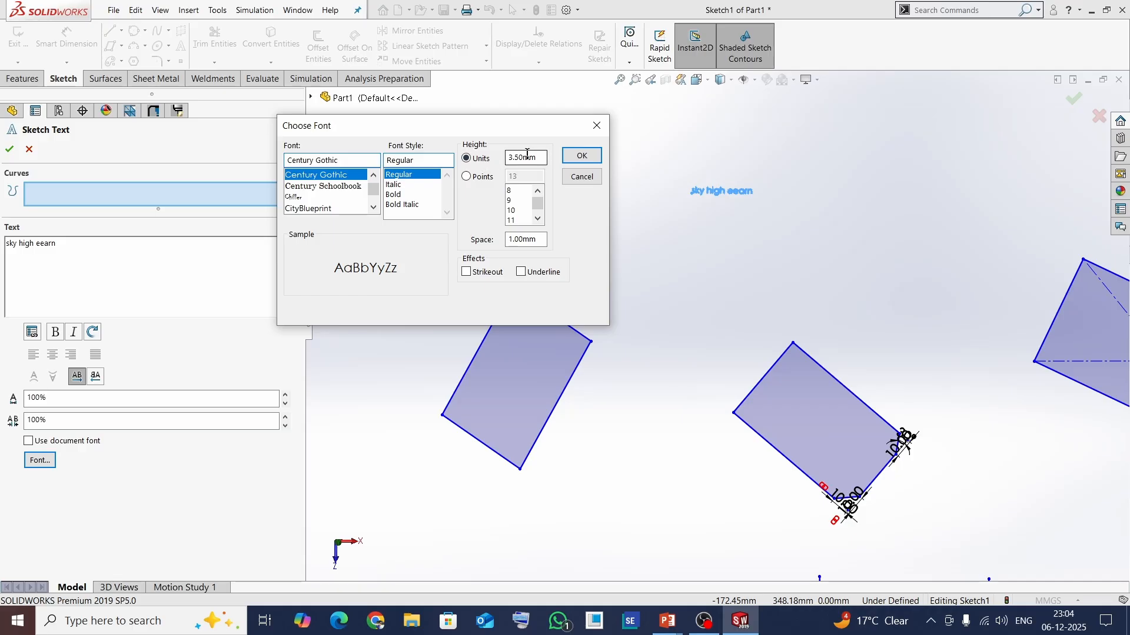
{"action": "left_click_drag", "start_coordinate": [537, 157], "coordinate": [483, 158]}
{"action": "type", "text": "10"}
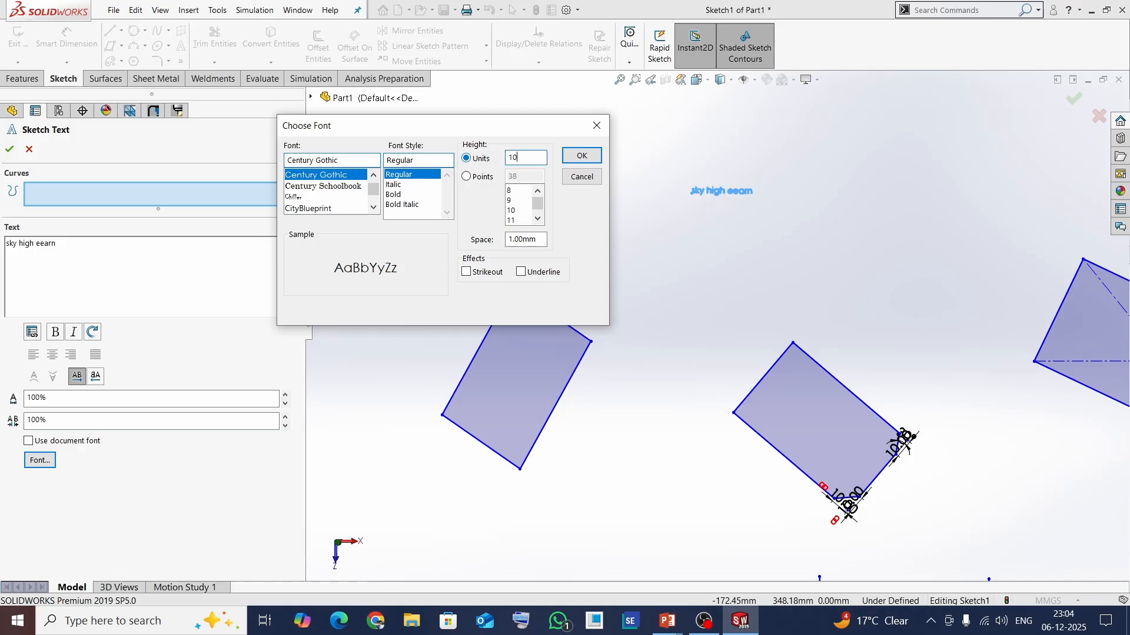
{"action": "key", "text": "Return"}
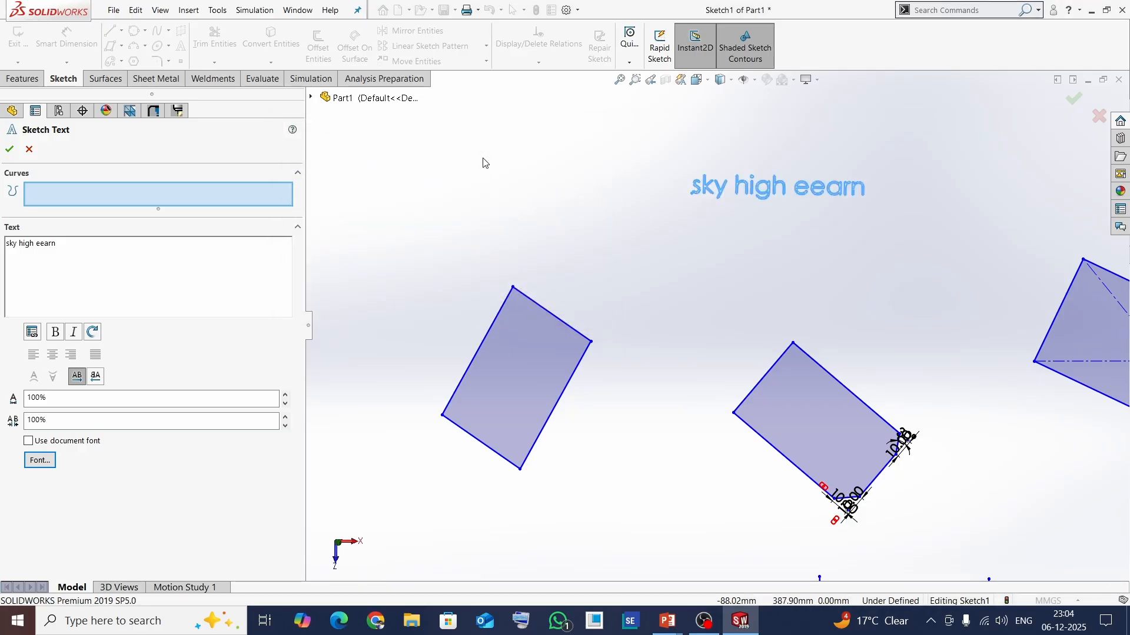
{"action": "left_click", "coordinate": [10, 149]}
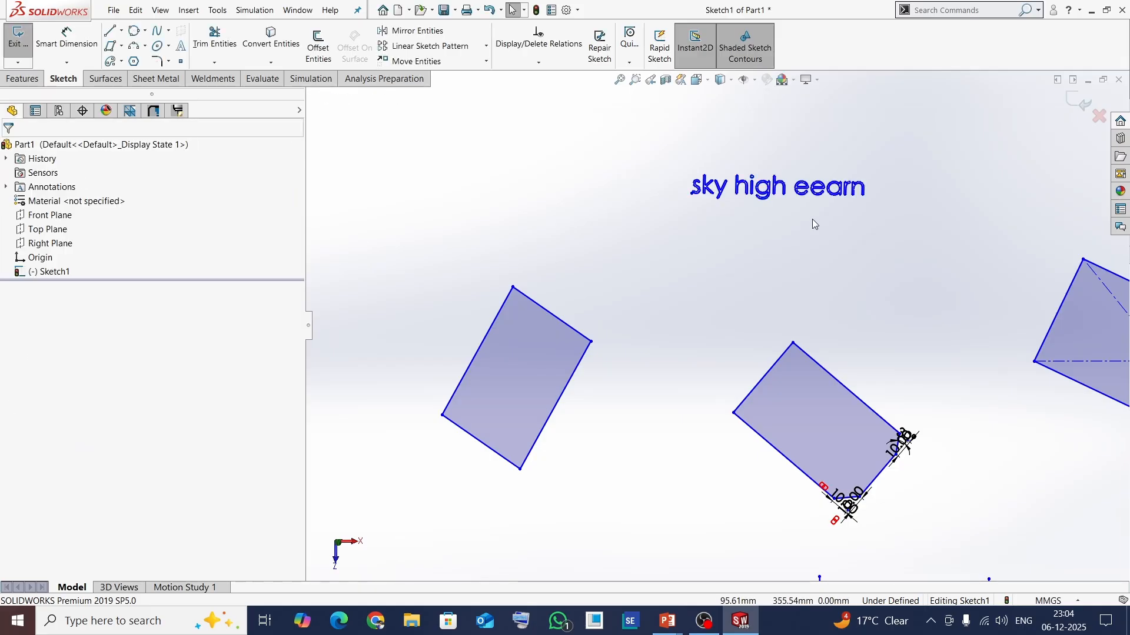
- Correct the wording of the sketch text to "sky high elearn"
{"action": "scroll", "coordinate": [816, 212], "scroll_direction": "down", "scroll_amount": 2}
{"action": "double_click", "coordinate": [813, 194]}
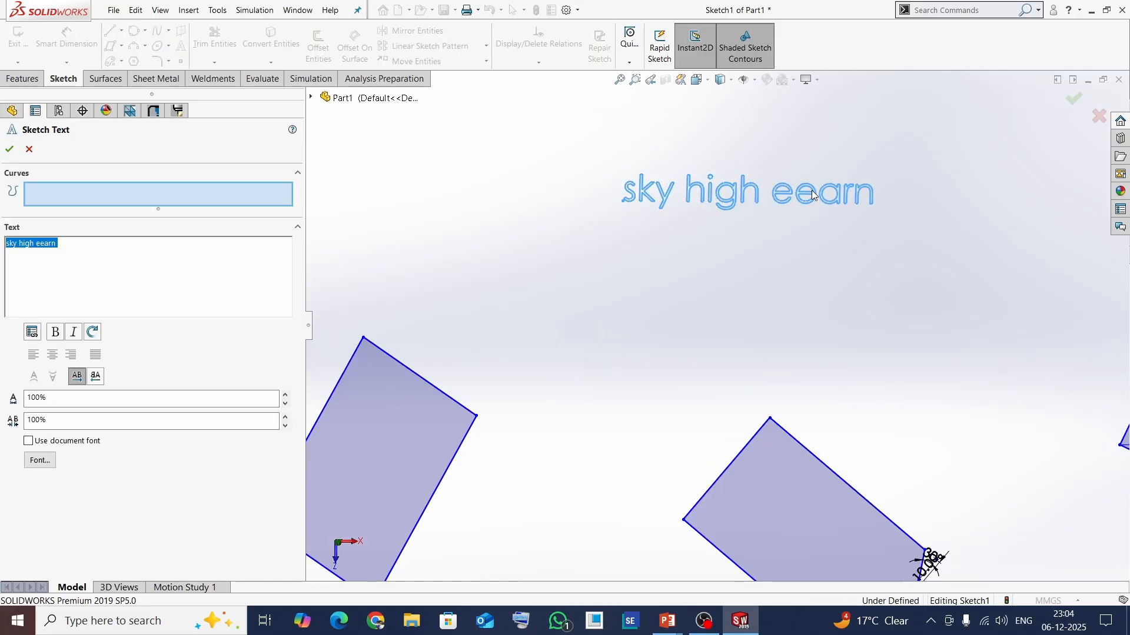
{"action": "left_click", "coordinate": [44, 244]}
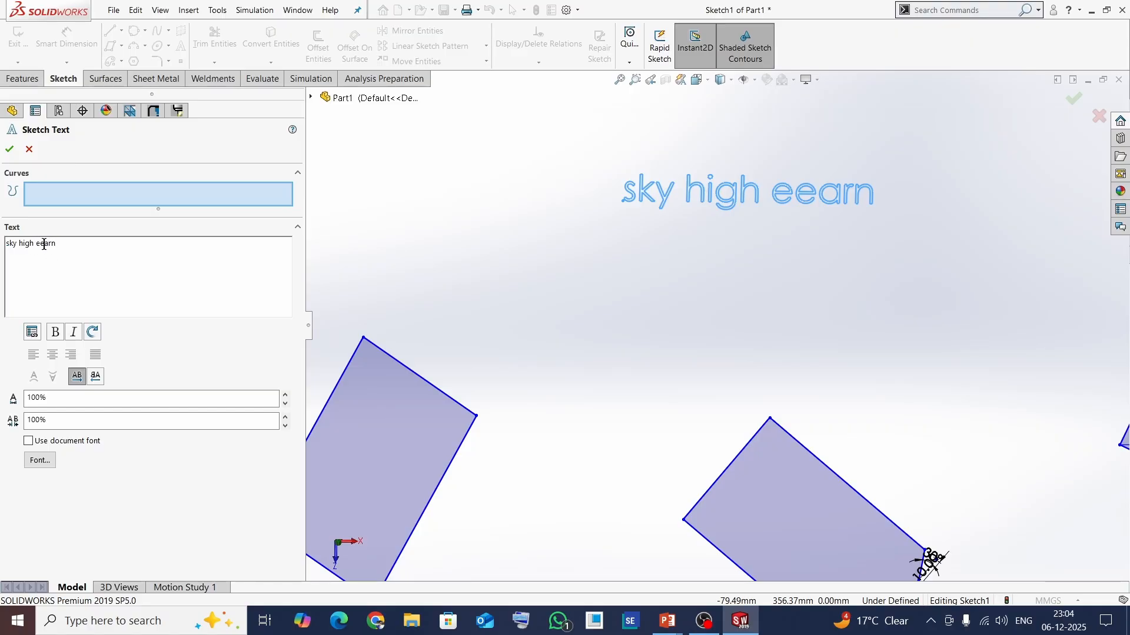
{"action": "type", "text": "l"}
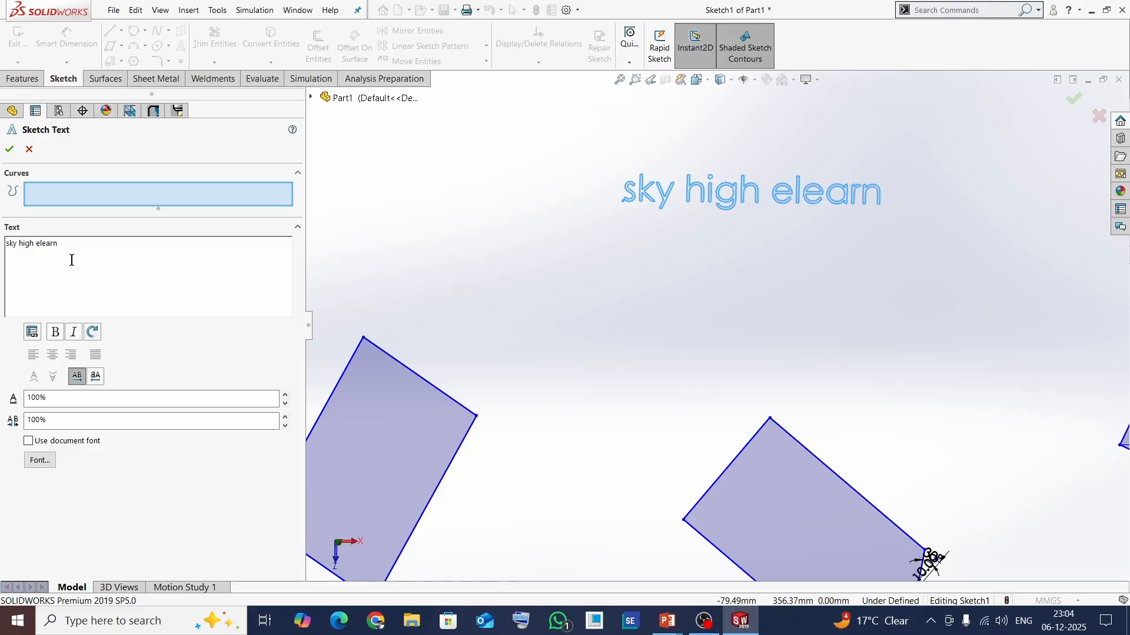
{"action": "left_click", "coordinate": [9, 151]}
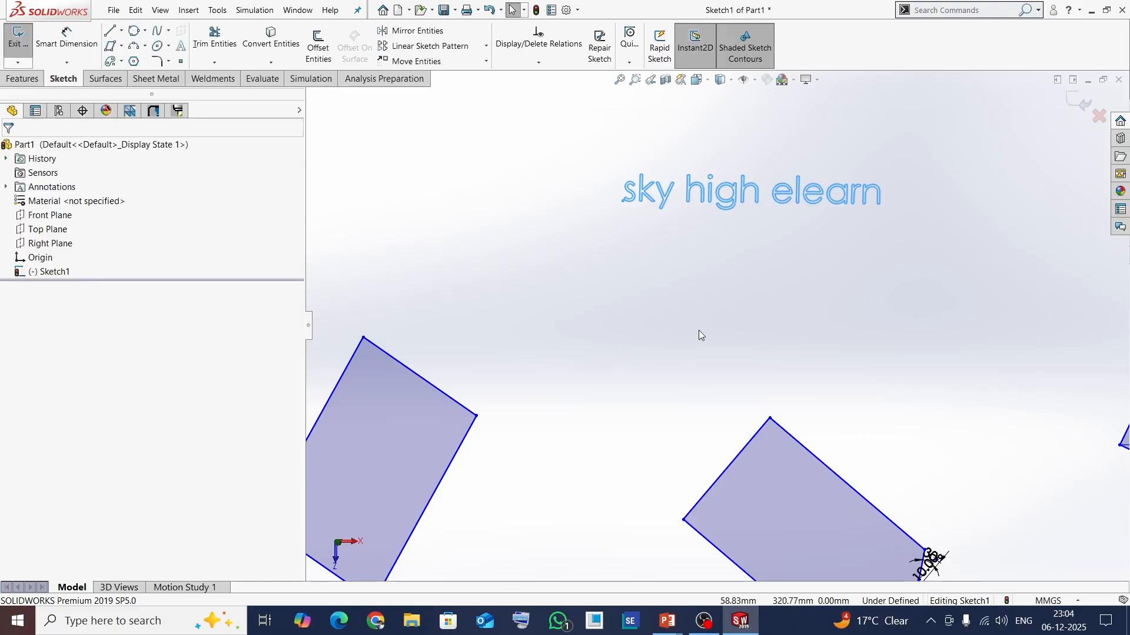
- Change the font of the sketch text to Comic Sans MS in Regular style
{"action": "double_click", "coordinate": [735, 178]}
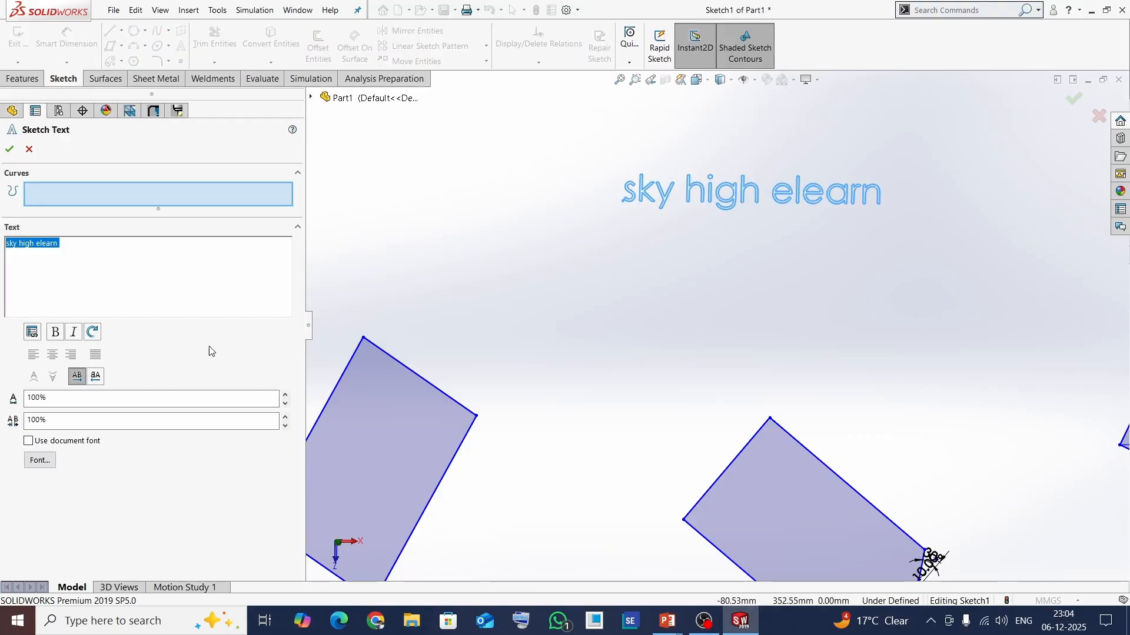
{"action": "left_click", "coordinate": [45, 460]}
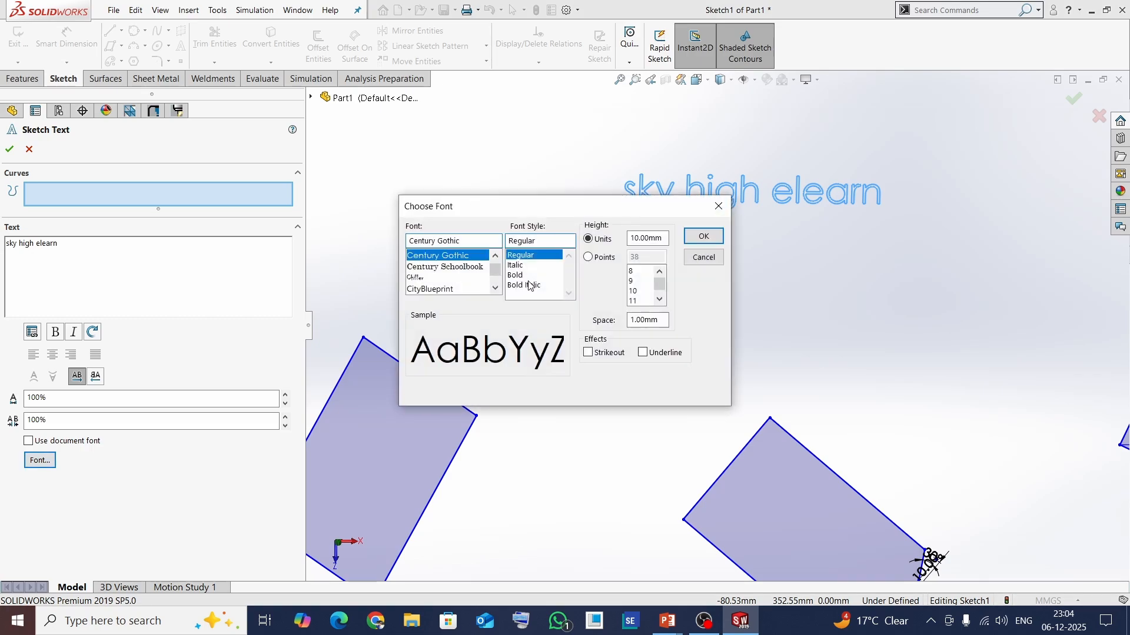
{"action": "scroll", "coordinate": [454, 278], "scroll_direction": "down", "scroll_amount": 2}
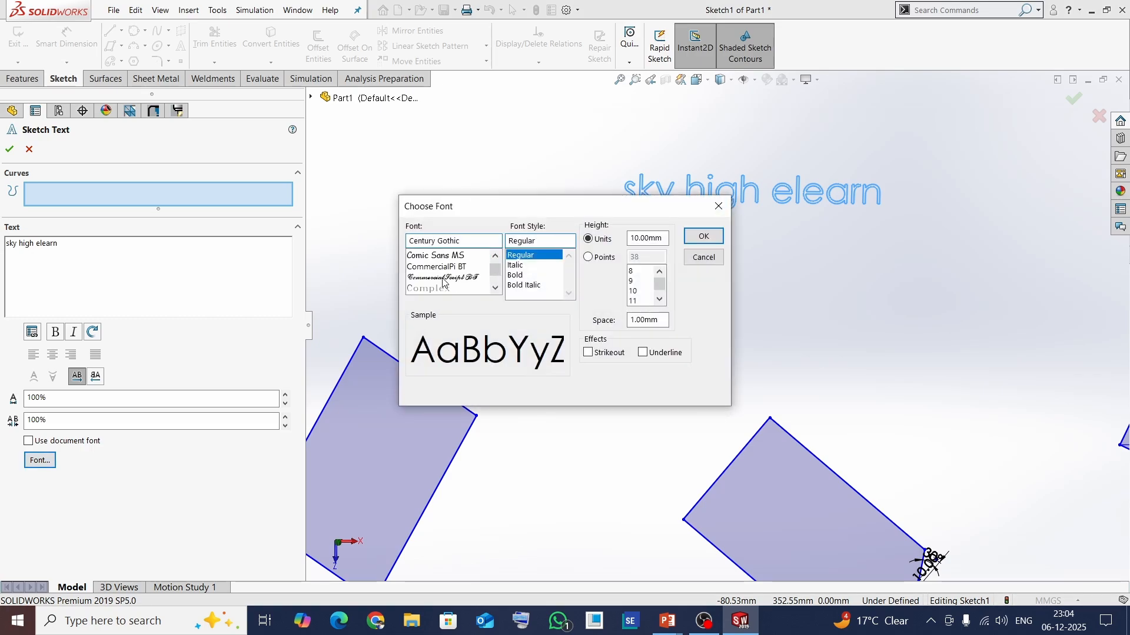
{"action": "left_click", "coordinate": [436, 257]}
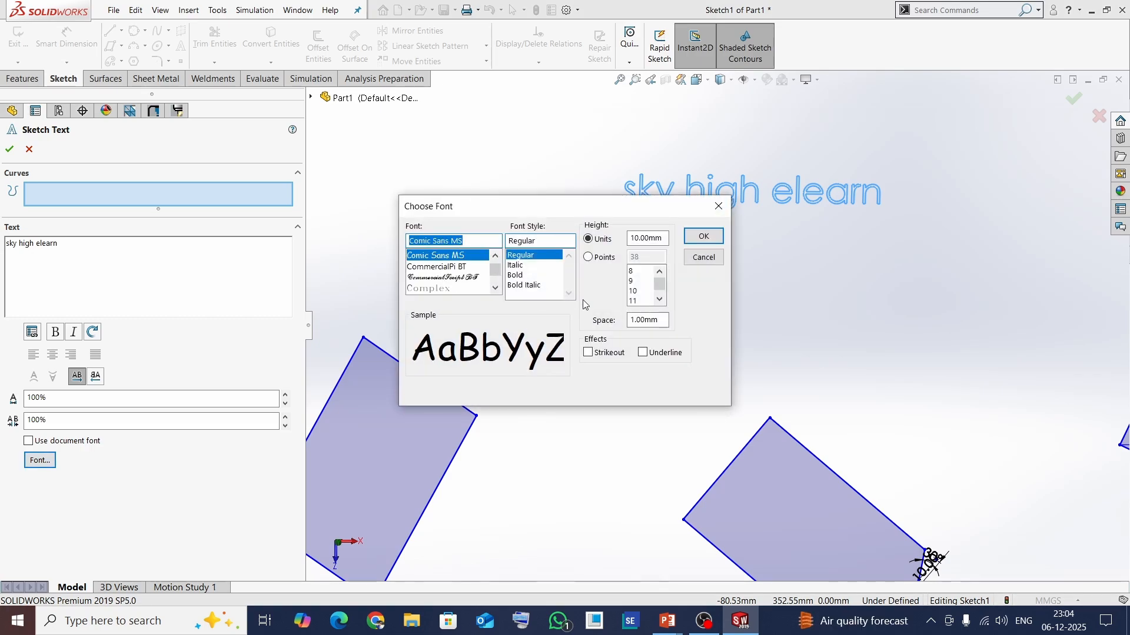
{"action": "left_click", "coordinate": [703, 236]}
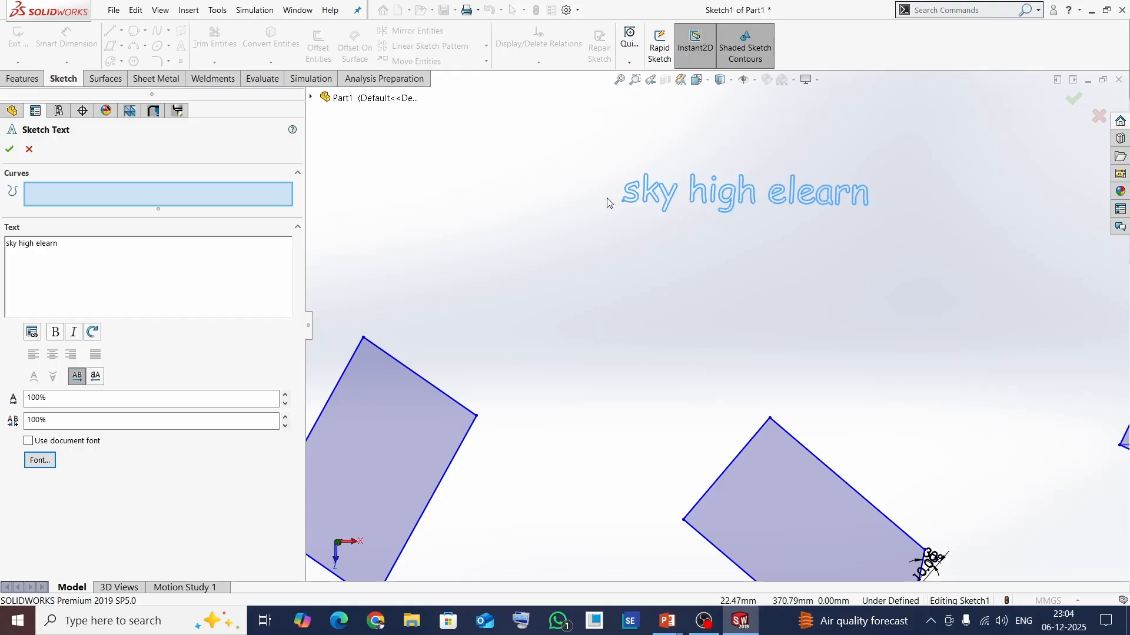
{"action": "left_click", "coordinate": [9, 150]}
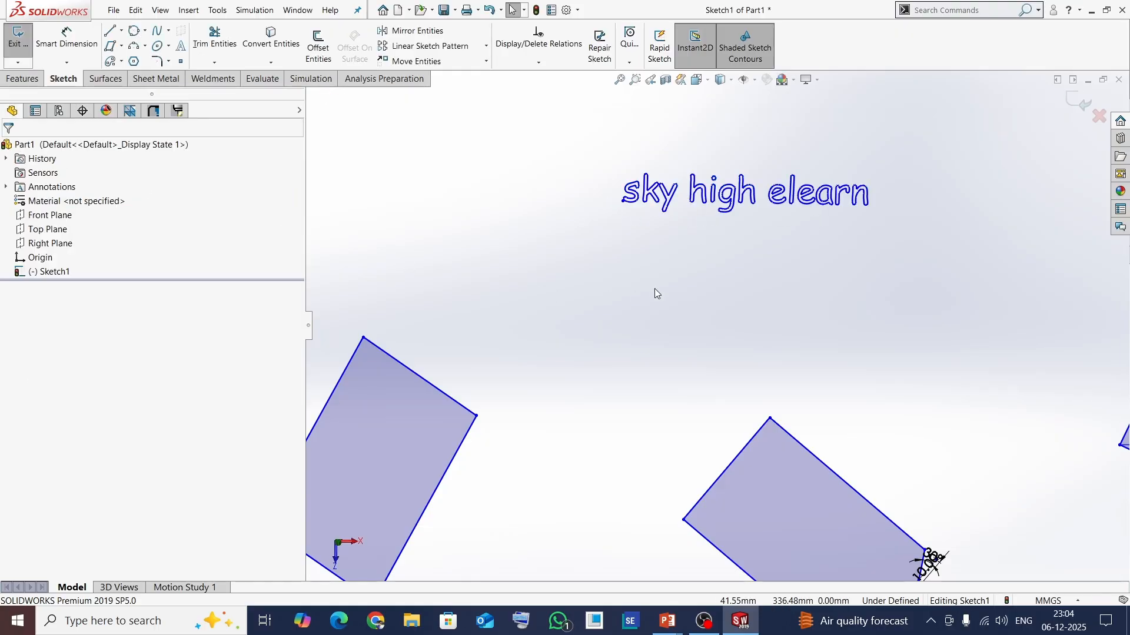
- Place twelve sketch points in the empty space around the existing geometry, running from beside the hexagon over the splines to above the parabola
{"action": "key", "text": "f"}
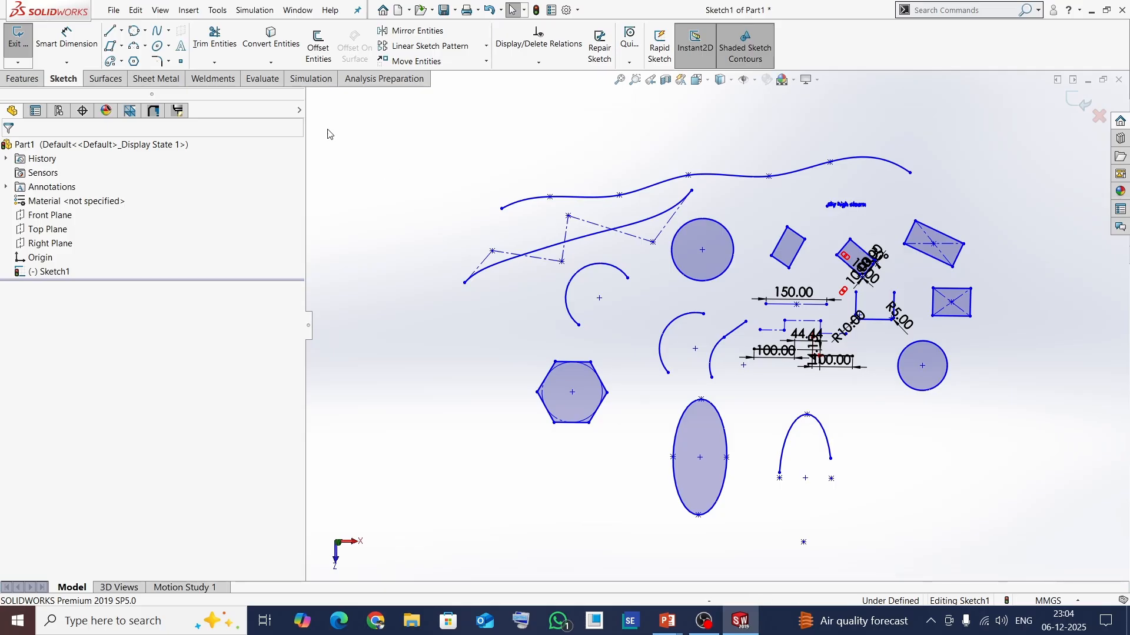
{"action": "left_click", "coordinate": [182, 62]}
{"action": "left_click", "coordinate": [451, 360]}
{"action": "left_click", "coordinate": [464, 324]}
{"action": "left_click", "coordinate": [410, 275]}
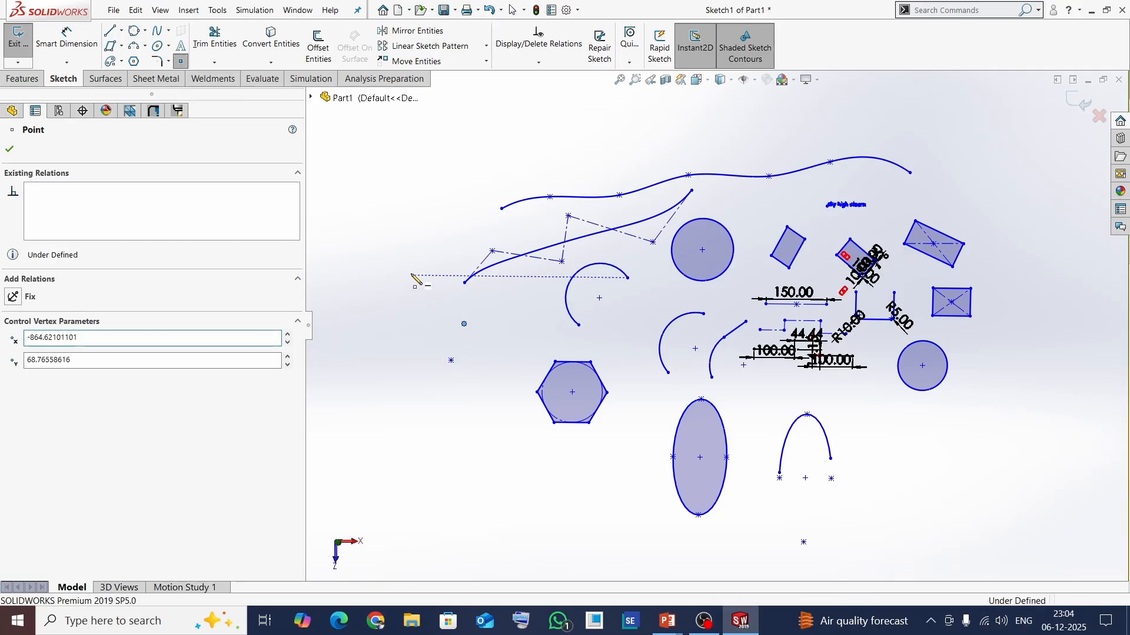
{"action": "left_click", "coordinate": [434, 202]}
{"action": "left_click", "coordinate": [539, 148]}
{"action": "left_click", "coordinate": [723, 136]}
{"action": "left_click", "coordinate": [903, 122]}
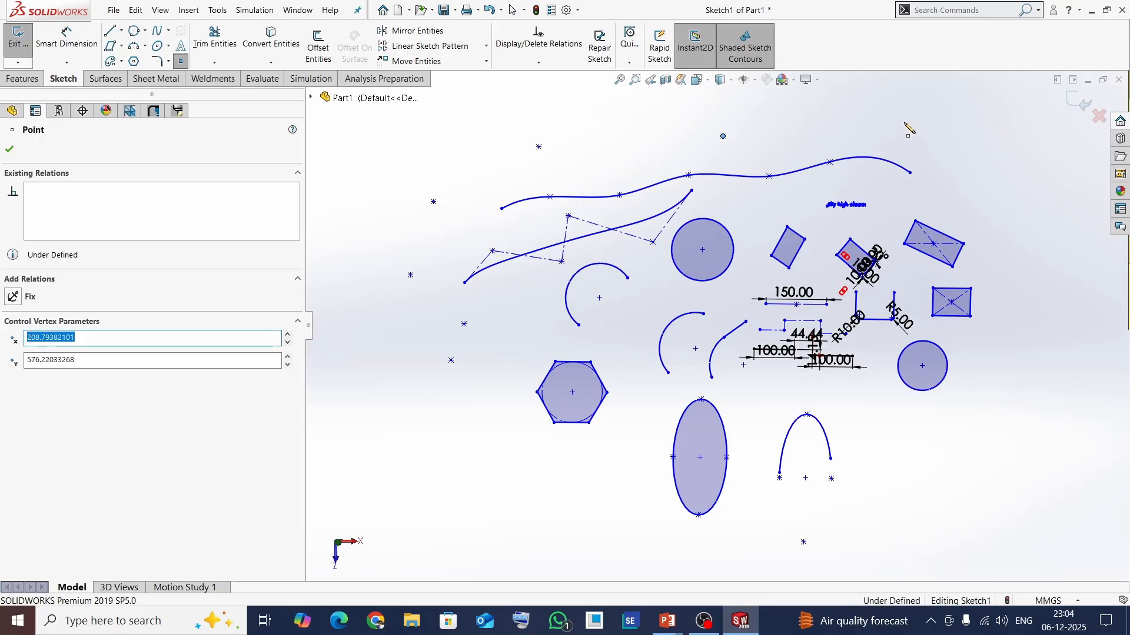
{"action": "left_click", "coordinate": [997, 208]}
{"action": "left_click", "coordinate": [1008, 335]}
{"action": "left_click", "coordinate": [987, 390]}
{"action": "left_click", "coordinate": [930, 420]}
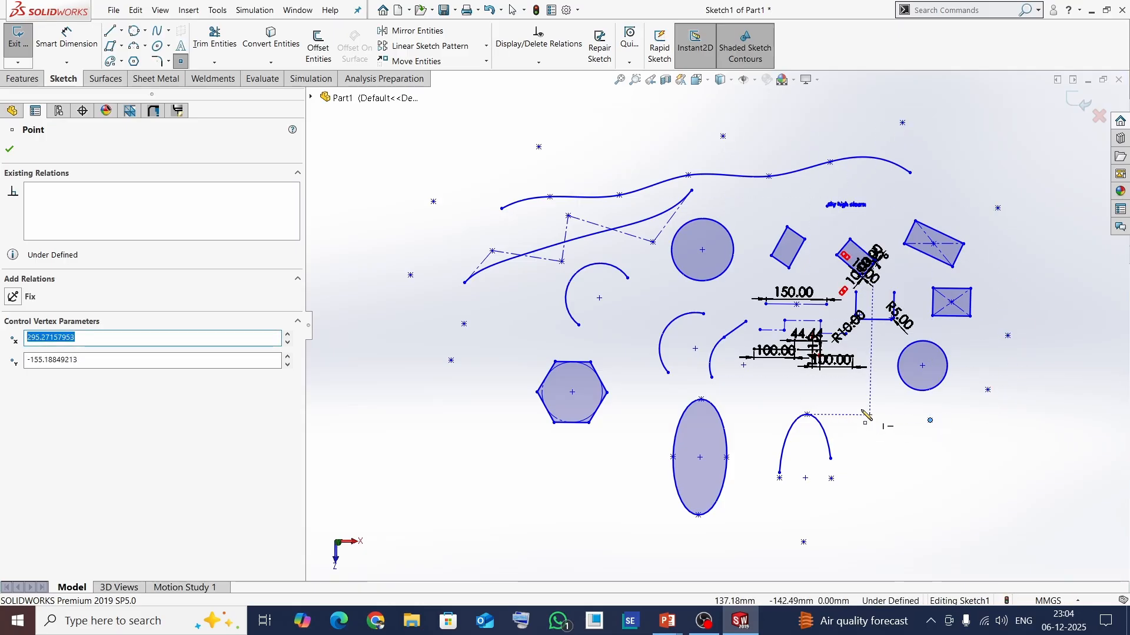
{"action": "left_click", "coordinate": [857, 406]}
{"action": "key", "text": "Escape"}
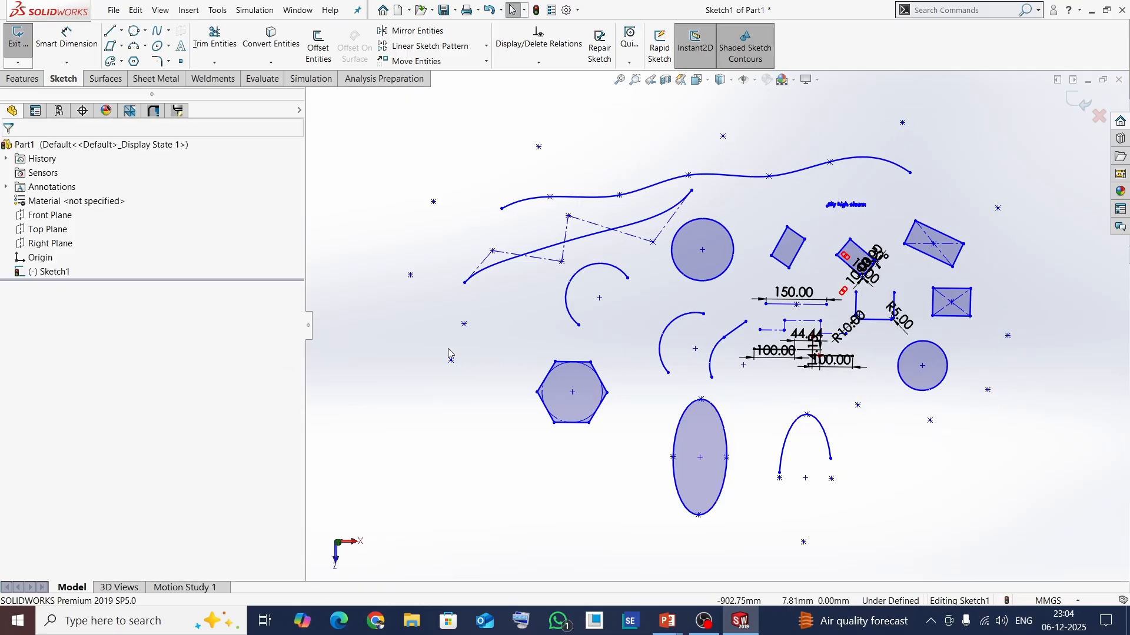
{"action": "key", "text": "f"}
{"action": "scroll", "coordinate": [671, 264], "scroll_direction": "down", "scroll_amount": 3}
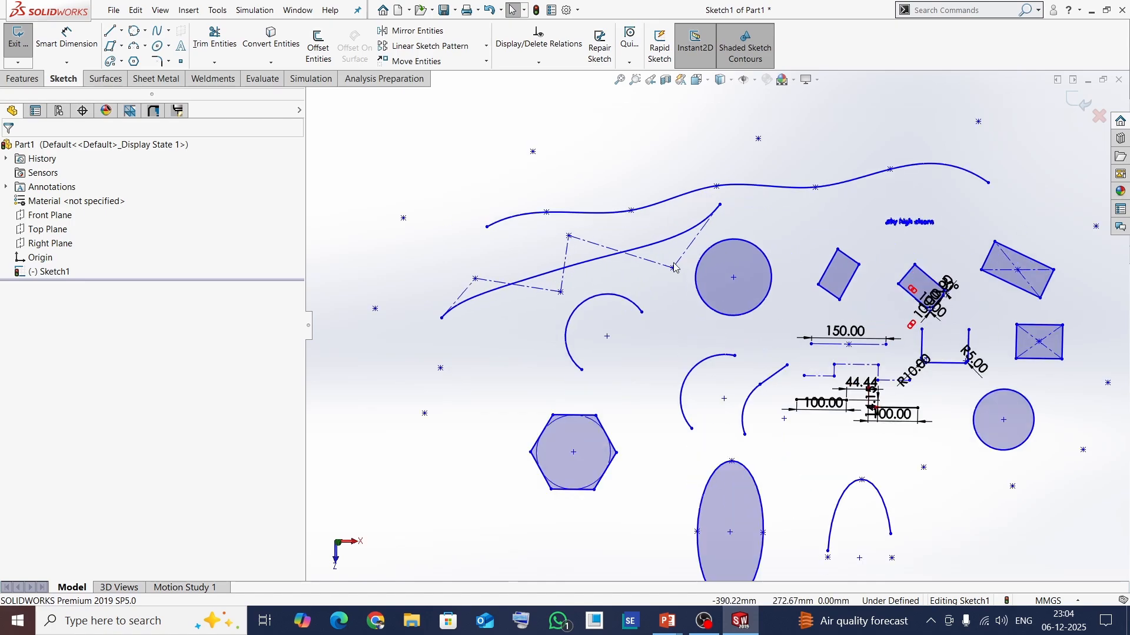
{"action": "scroll", "coordinate": [735, 321], "scroll_direction": "up", "scroll_amount": 5}
{"action": "scroll", "coordinate": [843, 334], "scroll_direction": "down", "scroll_amount": 2}
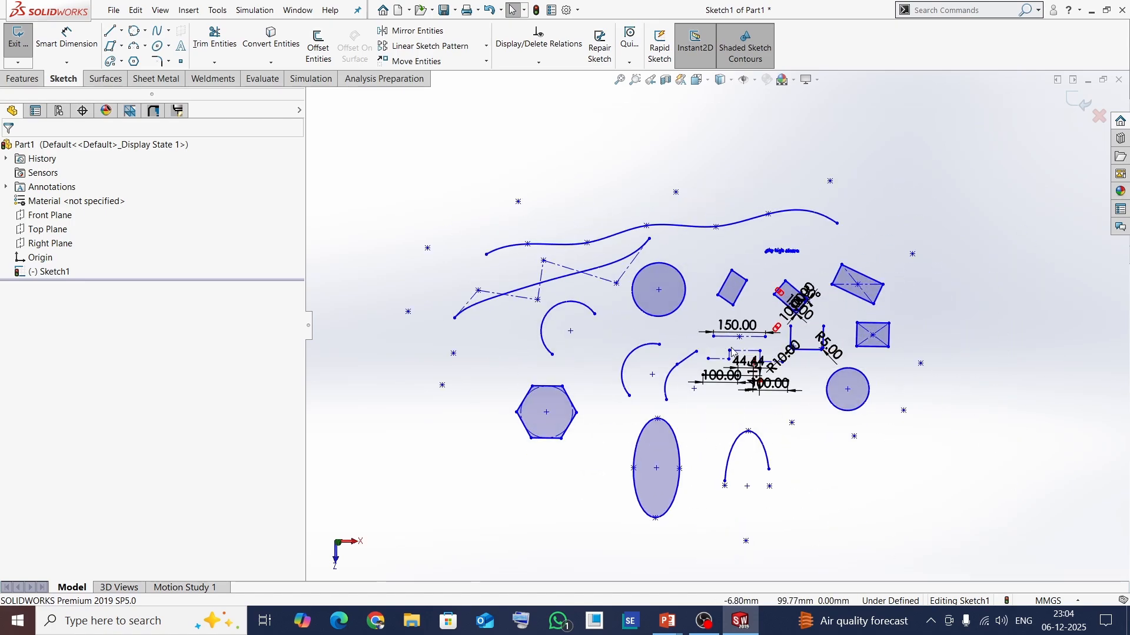
{"action": "scroll", "coordinate": [717, 330], "scroll_direction": "up", "scroll_amount": 2}
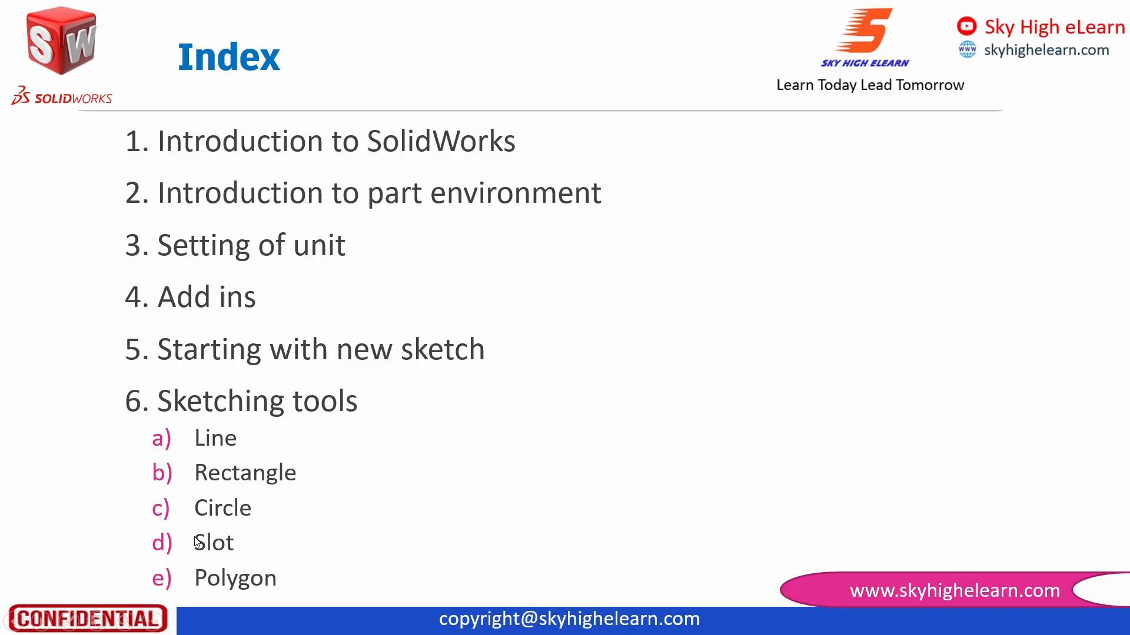
{"action": "left_click", "coordinate": [341, 451]}
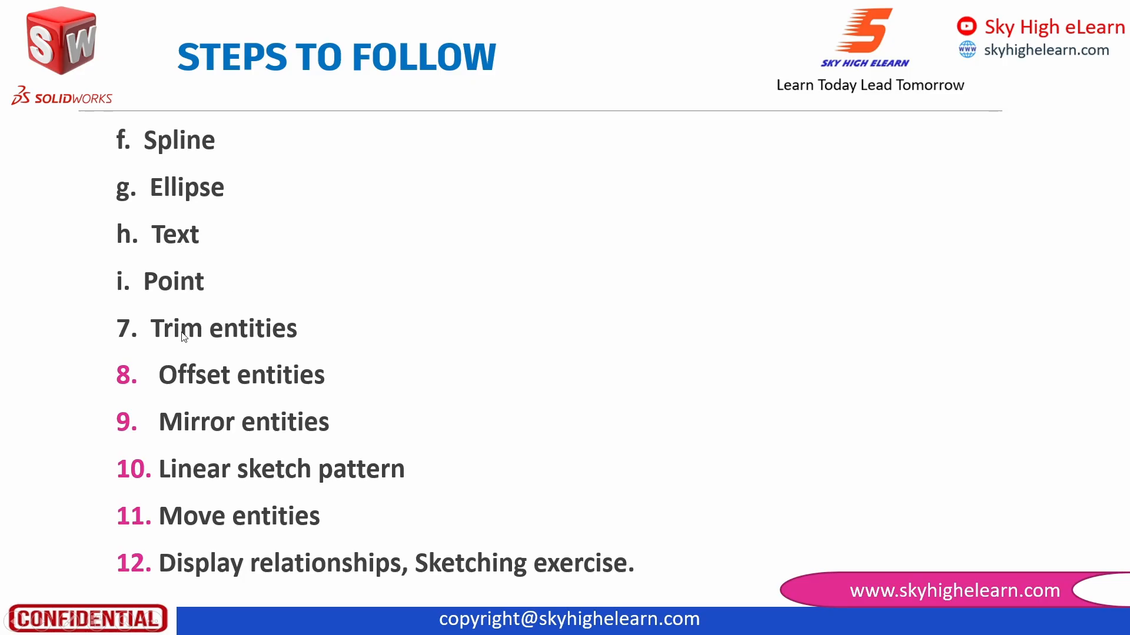
{"action": "key", "text": "alt+Tab"}
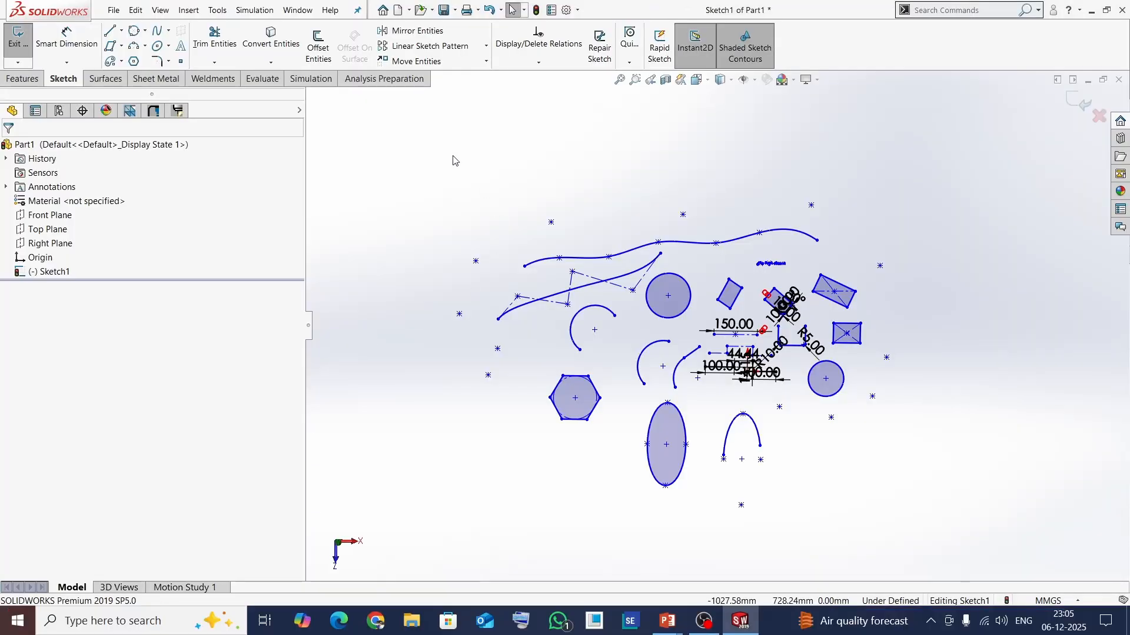
- Power-trim the 150 mm horizontal centerline above the stepped centerline chain
{"action": "left_click", "coordinate": [222, 63]}
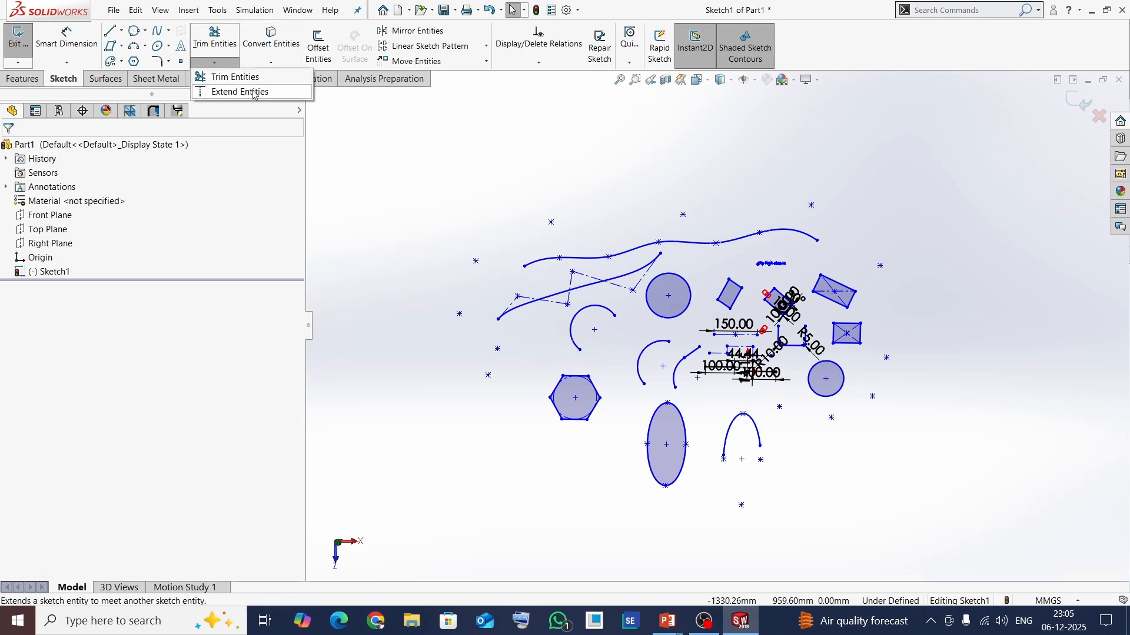
{"action": "left_click", "coordinate": [235, 76]}
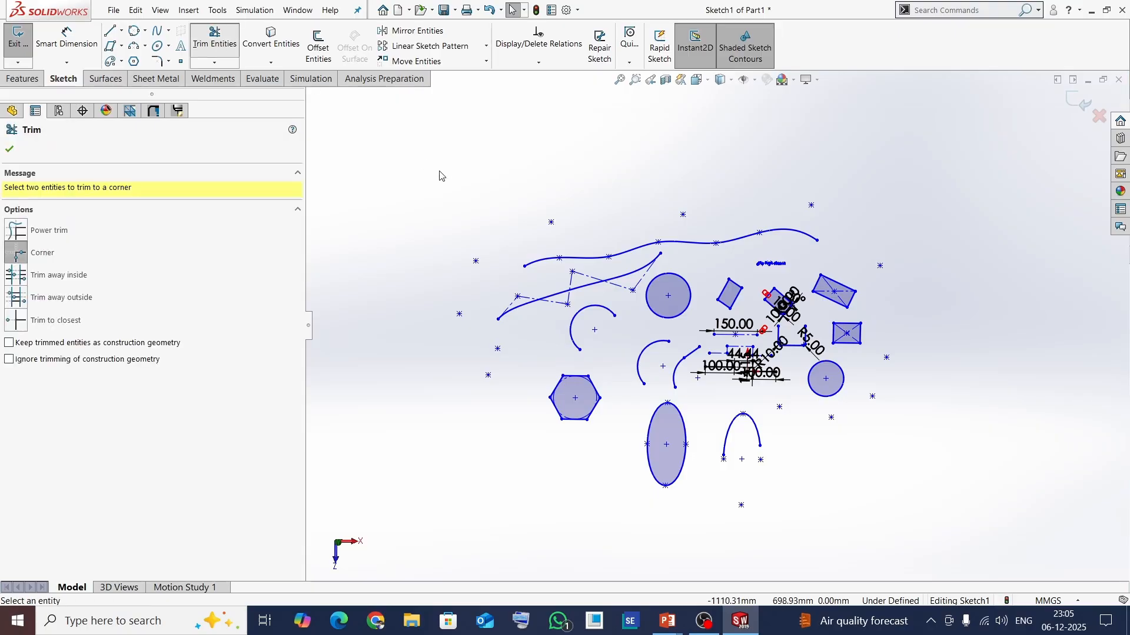
{"action": "left_click", "coordinate": [18, 231]}
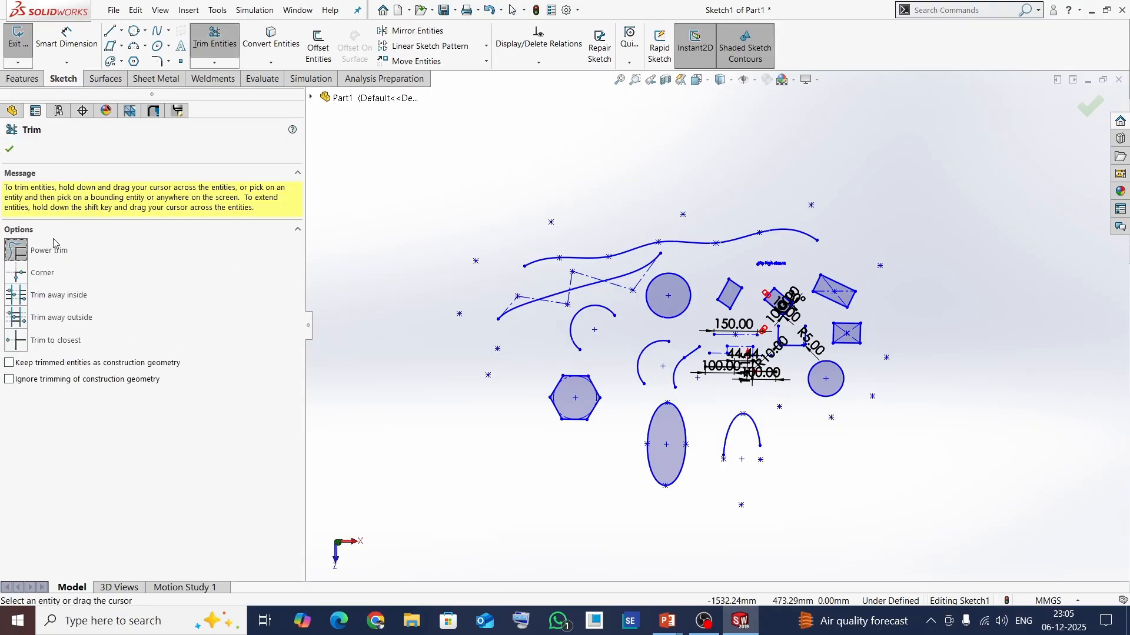
{"action": "scroll", "coordinate": [577, 321], "scroll_direction": "down", "scroll_amount": 2}
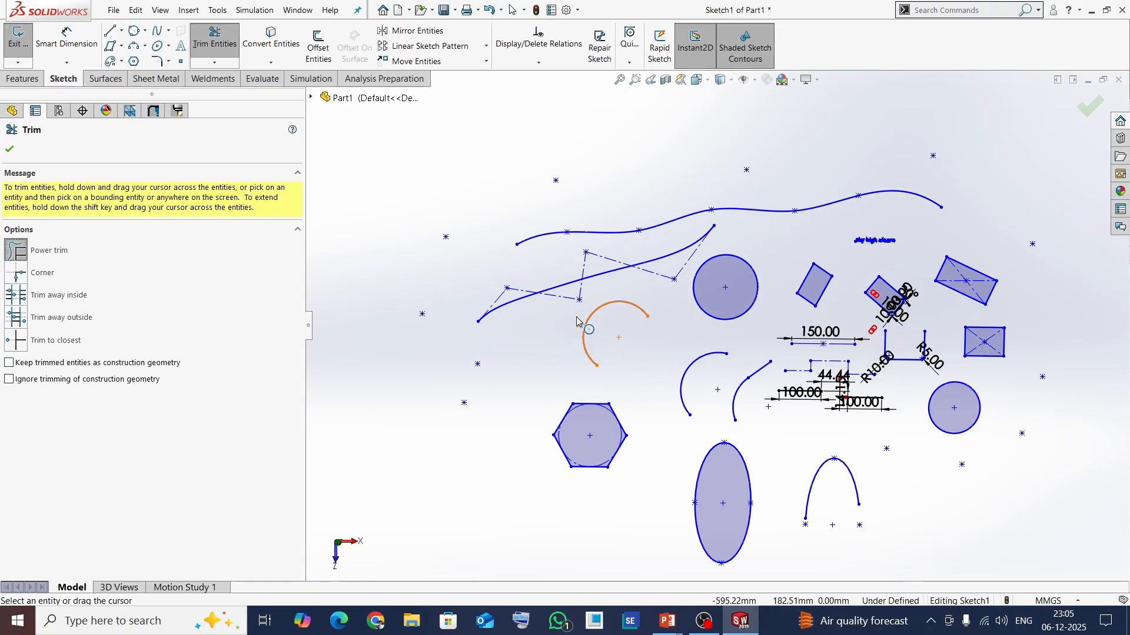
{"action": "scroll", "coordinate": [533, 330], "scroll_direction": "down", "scroll_amount": 3}
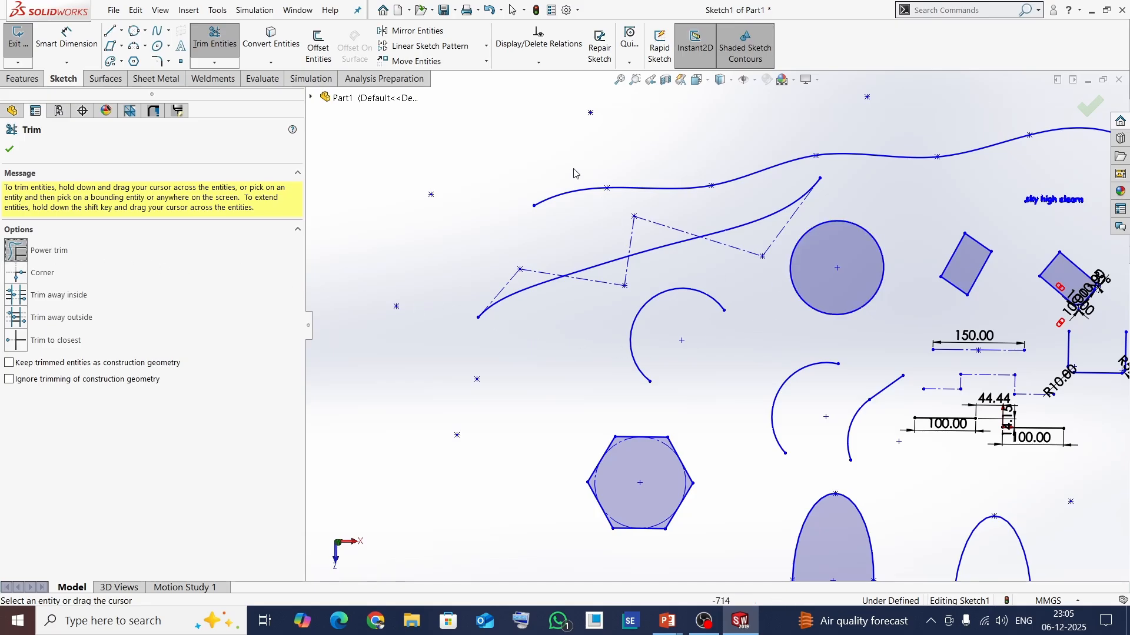
{"action": "scroll", "coordinate": [894, 388], "scroll_direction": "up", "scroll_amount": 3}
{"action": "scroll", "coordinate": [889, 373], "scroll_direction": "down", "scroll_amount": 3}
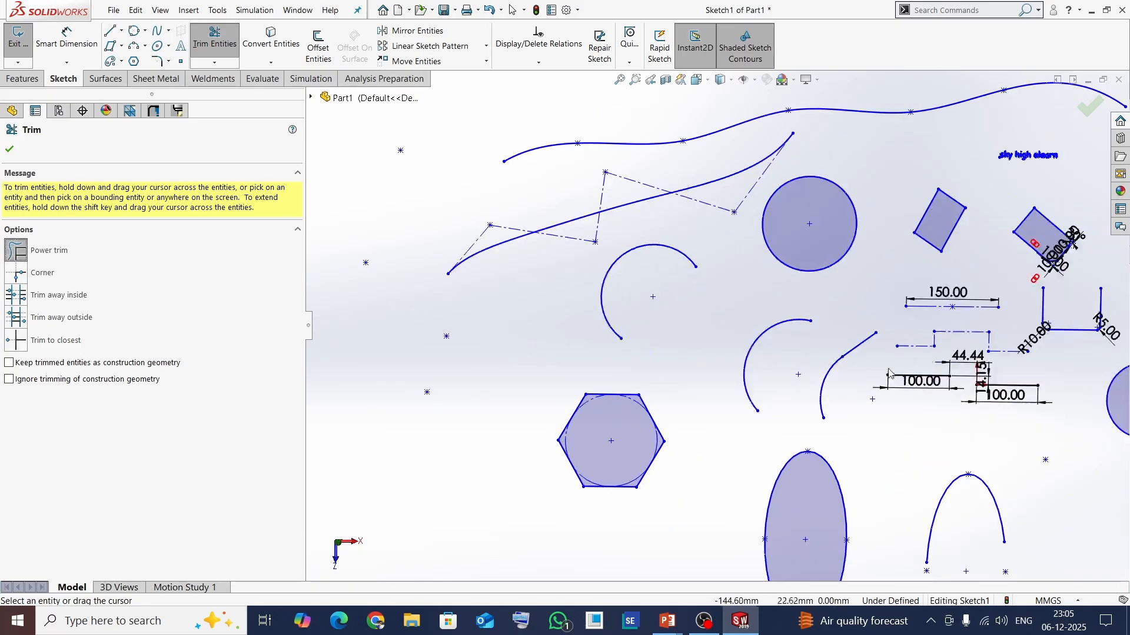
{"action": "scroll", "coordinate": [889, 373], "scroll_direction": "up", "scroll_amount": 2}
{"action": "scroll", "coordinate": [876, 309], "scroll_direction": "down", "scroll_amount": 5}
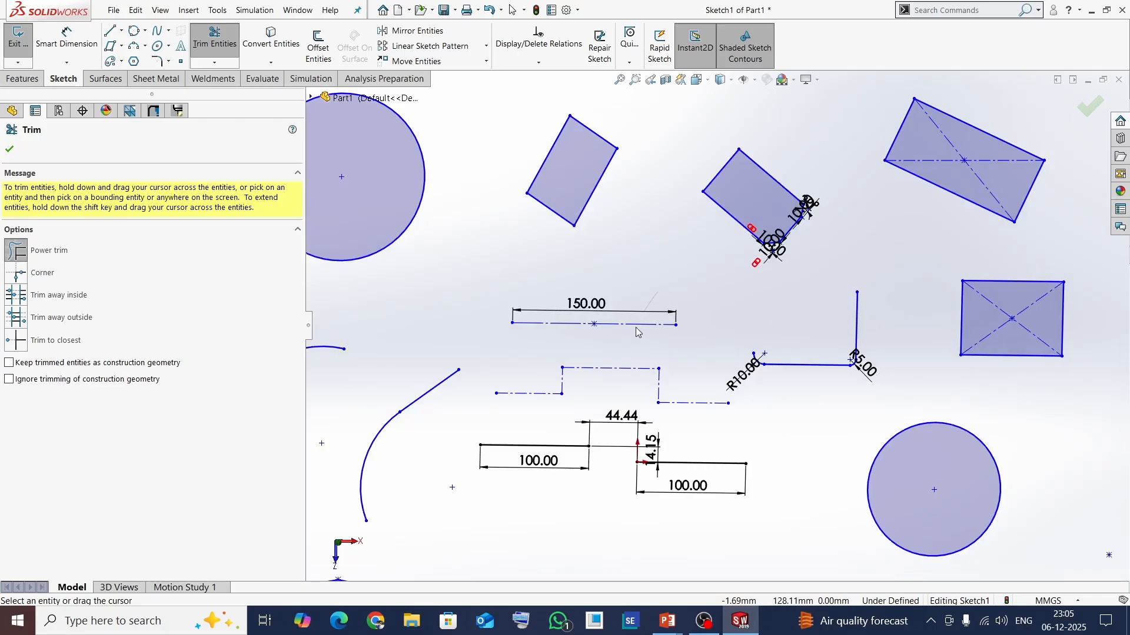
{"action": "left_click_drag", "start_coordinate": [637, 332], "coordinate": [633, 306]}
- Power-trim three sides of the tilted parallelogram beside the large circle, keeping only its short upper-right side
{"action": "left_click_drag", "start_coordinate": [624, 235], "coordinate": [520, 211]}
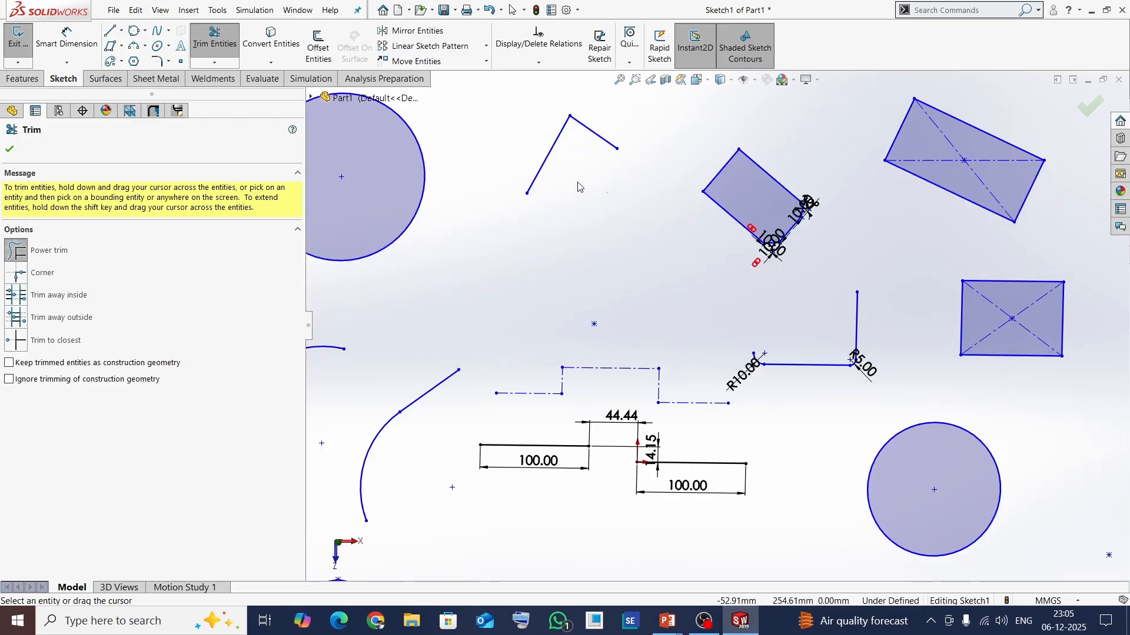
{"action": "left_click_drag", "start_coordinate": [603, 189], "coordinate": [473, 154]}
{"action": "left_click_drag", "start_coordinate": [567, 164], "coordinate": [636, 98]}
{"action": "scroll", "coordinate": [604, 256], "scroll_direction": "up", "scroll_amount": 4}
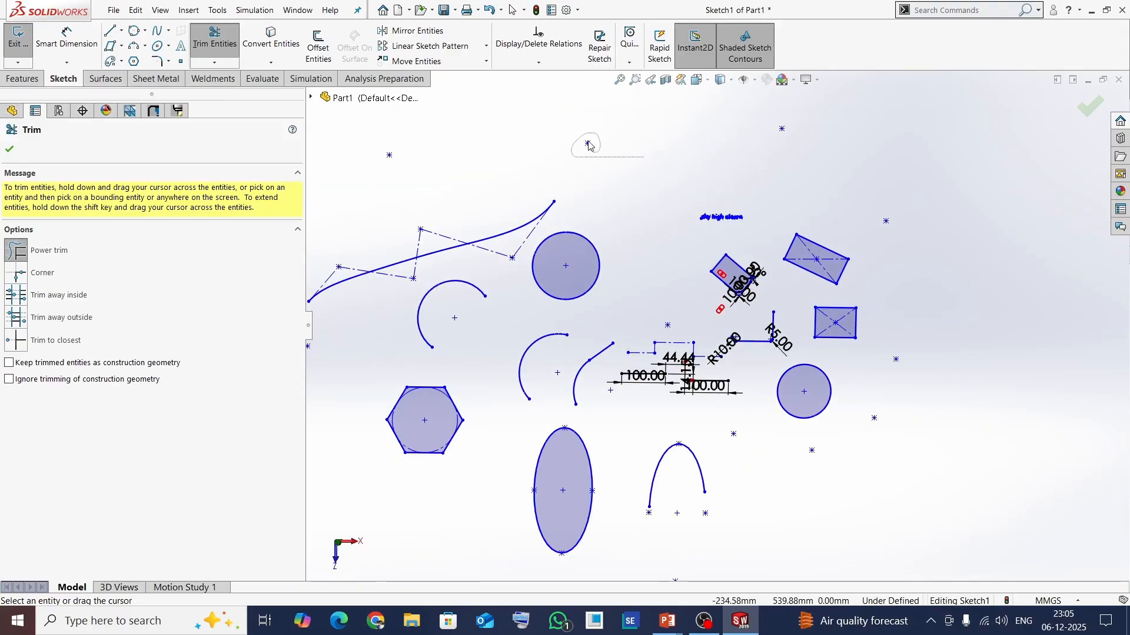
{"action": "scroll", "coordinate": [750, 225], "scroll_direction": "down", "scroll_amount": 3}
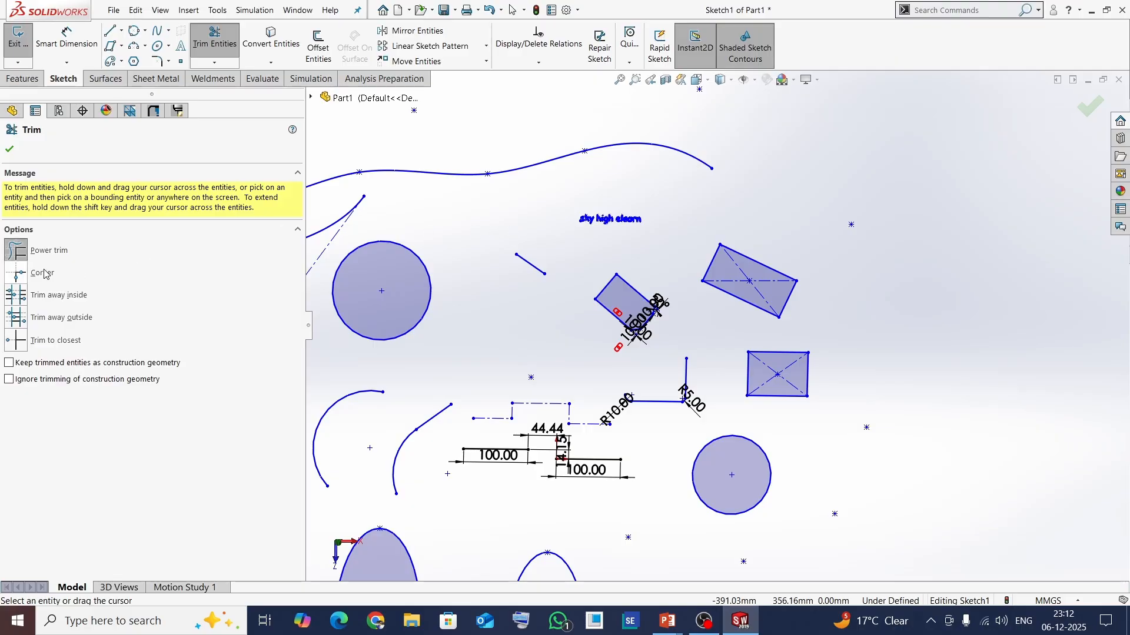
- Sketch two separate near-vertical lines in the empty area beside the center rectangles, the outer one about 329 mm long
{"action": "left_click", "coordinate": [121, 30]}
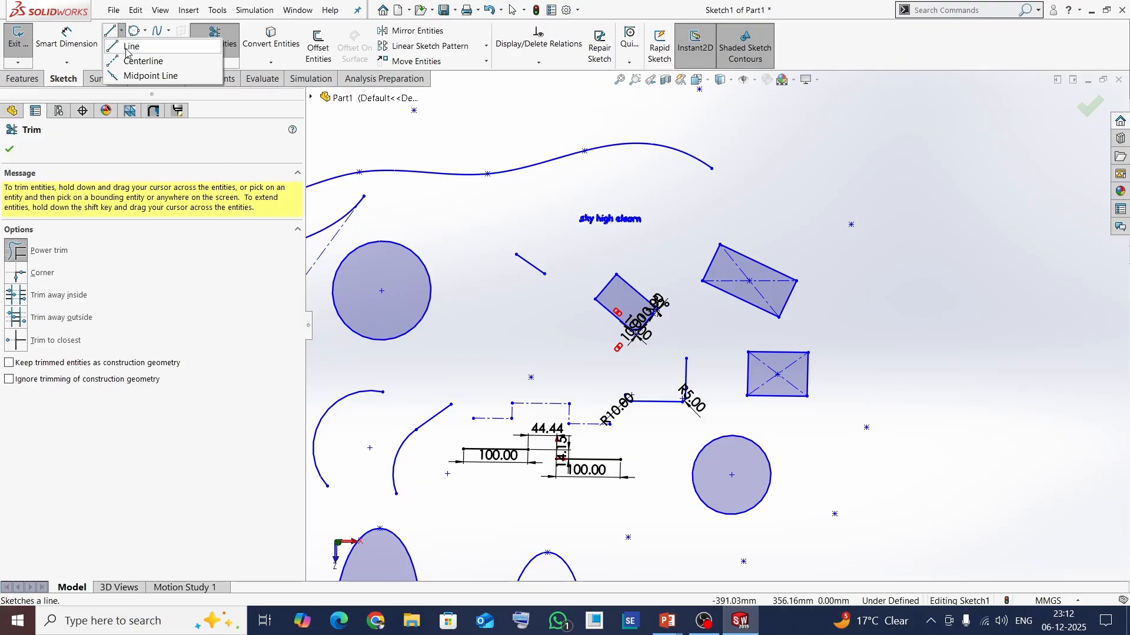
{"action": "left_click", "coordinate": [128, 33]}
{"action": "left_click", "coordinate": [919, 155]}
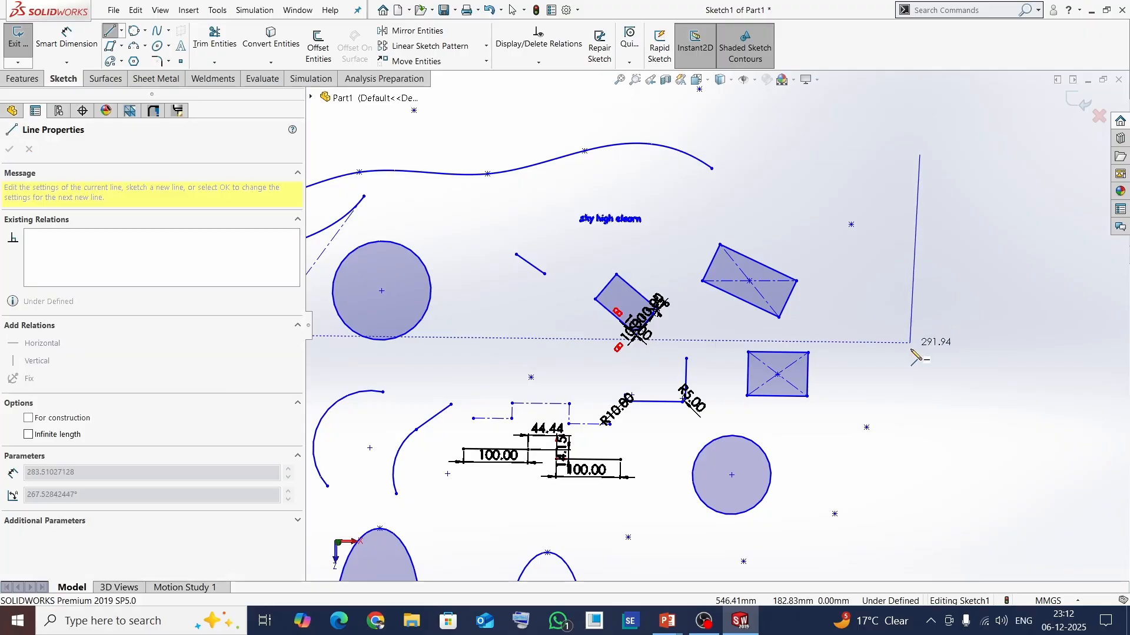
{"action": "left_click", "coordinate": [915, 354]}
{"action": "right_click", "coordinate": [994, 330]}
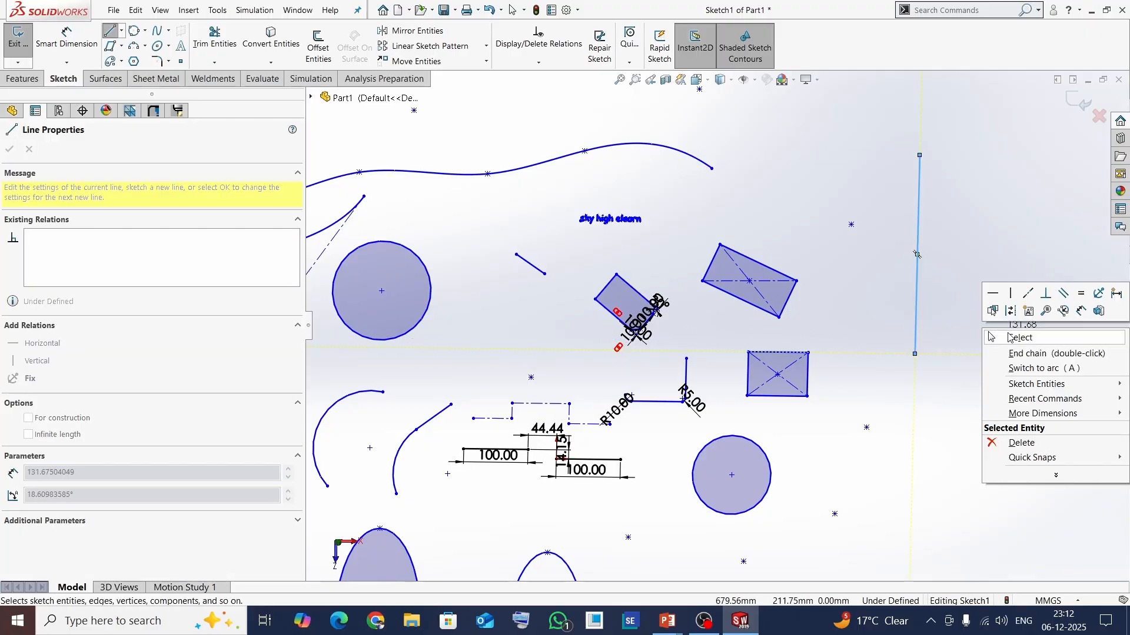
{"action": "left_click", "coordinate": [1011, 337]}
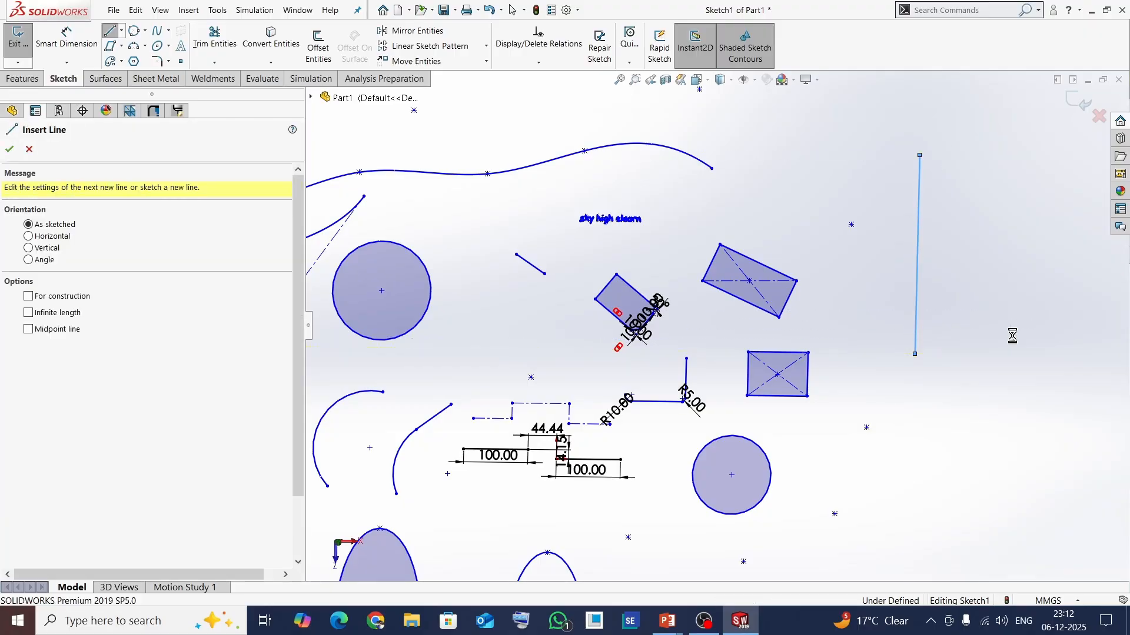
{"action": "left_click", "coordinate": [1019, 156]}
{"action": "left_click", "coordinate": [1018, 368]}
{"action": "key", "text": "Escape"}
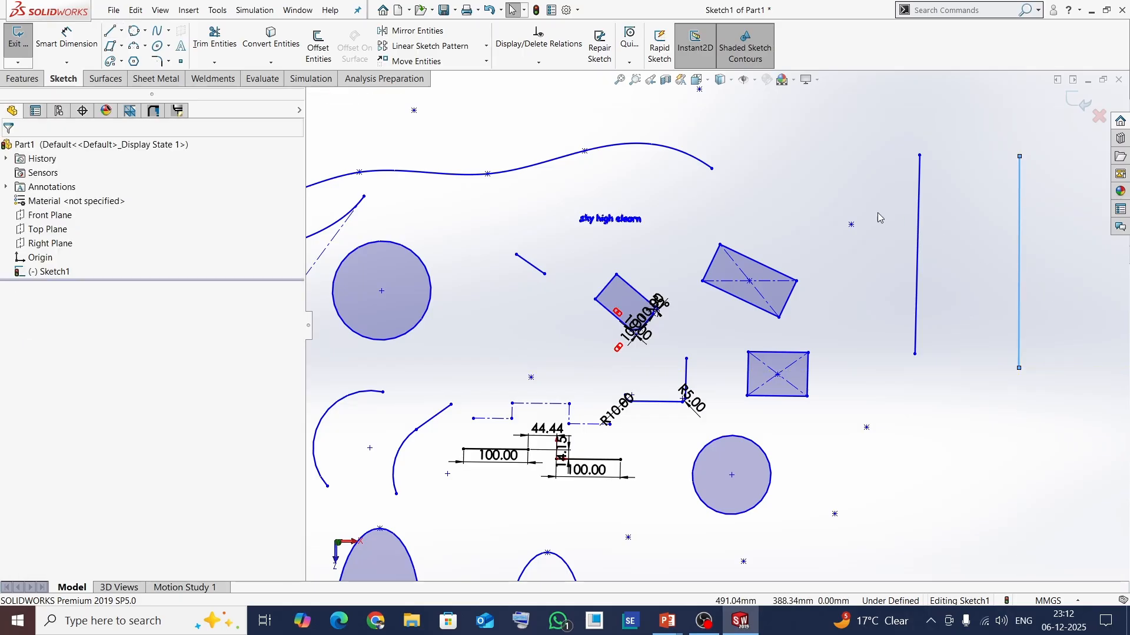
- Sketch two near-horizontal lines crossing both vertical lines to form a grid, the upper one about 308 mm long
{"action": "key", "text": "l"}
{"action": "left_click", "coordinate": [871, 212]}
{"action": "left_click", "coordinate": [1070, 214]}
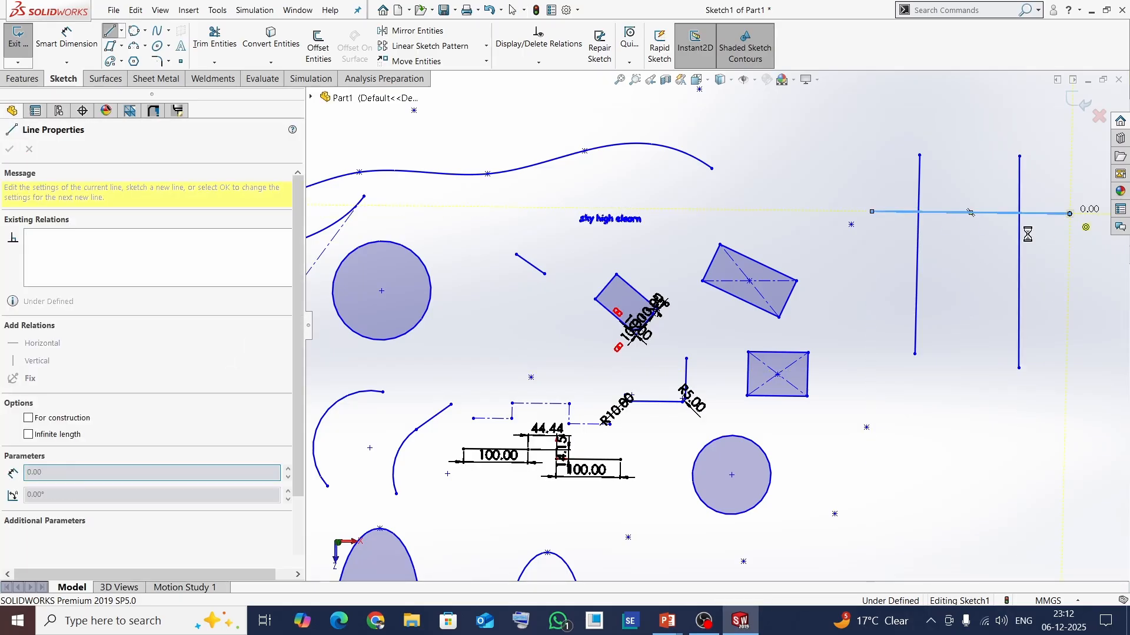
{"action": "key", "text": "Escape"}
{"action": "key", "text": "l"}
{"action": "left_click", "coordinate": [864, 302]}
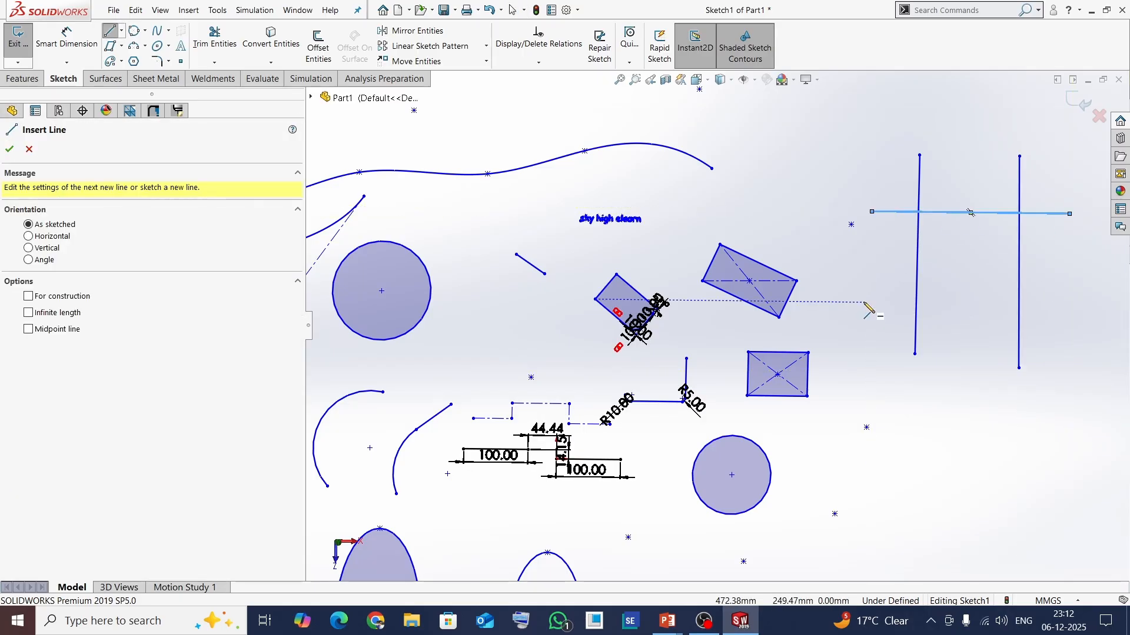
{"action": "left_click", "coordinate": [1068, 304]}
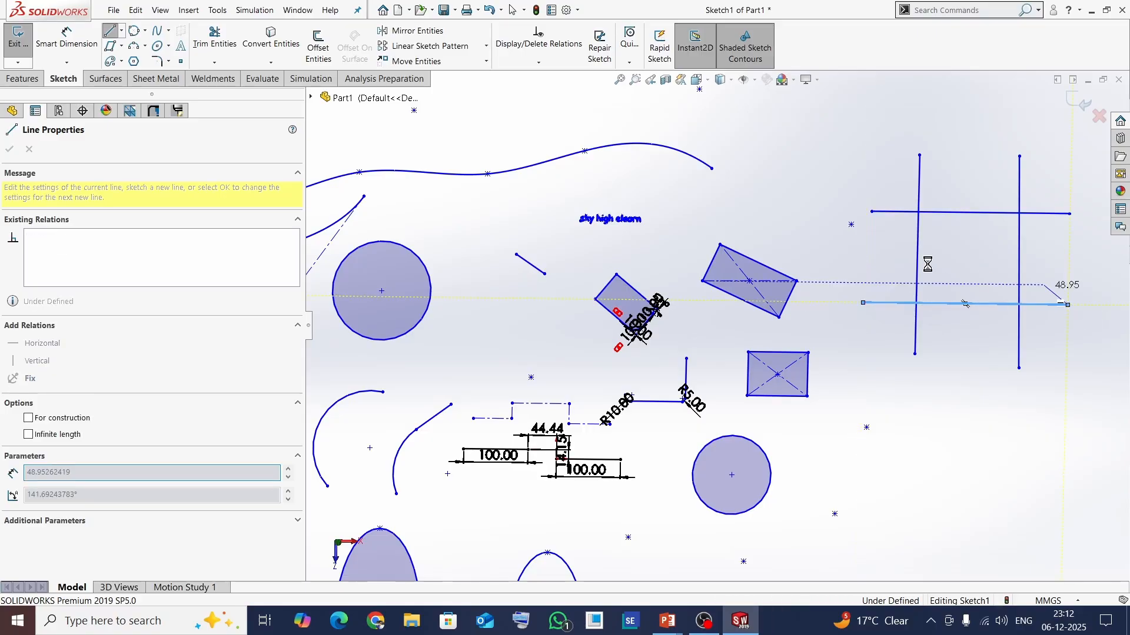
- Corner-trim the grid's upper horizontal line and left vertical line to a corner at their crossing
{"action": "key", "text": "t"}
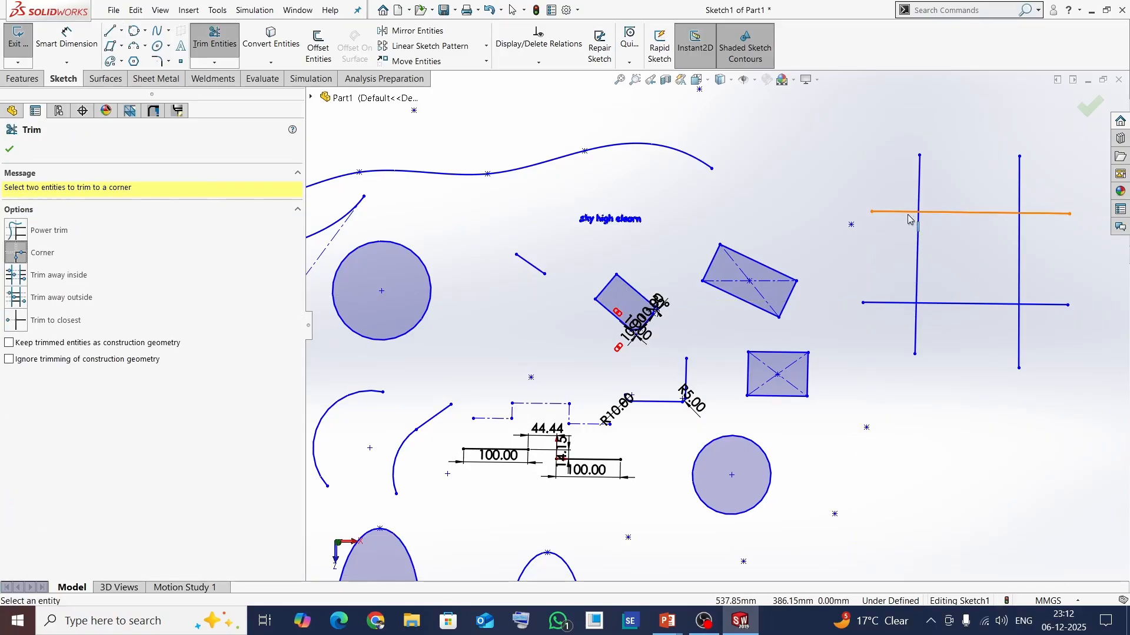
{"action": "key", "text": "Escape"}
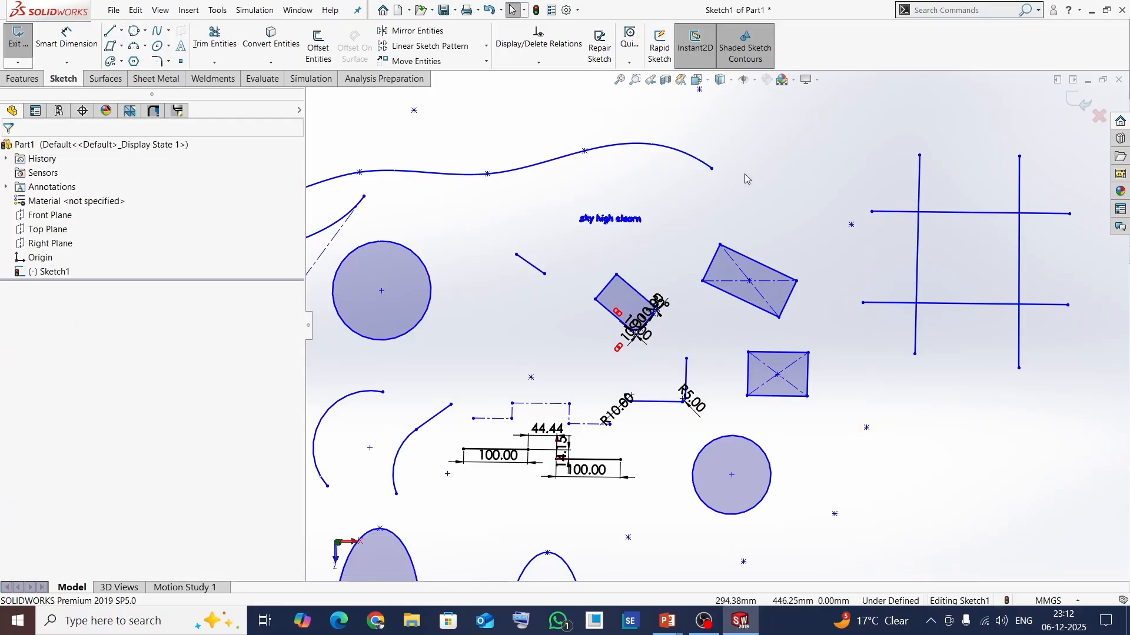
{"action": "left_click", "coordinate": [214, 61]}
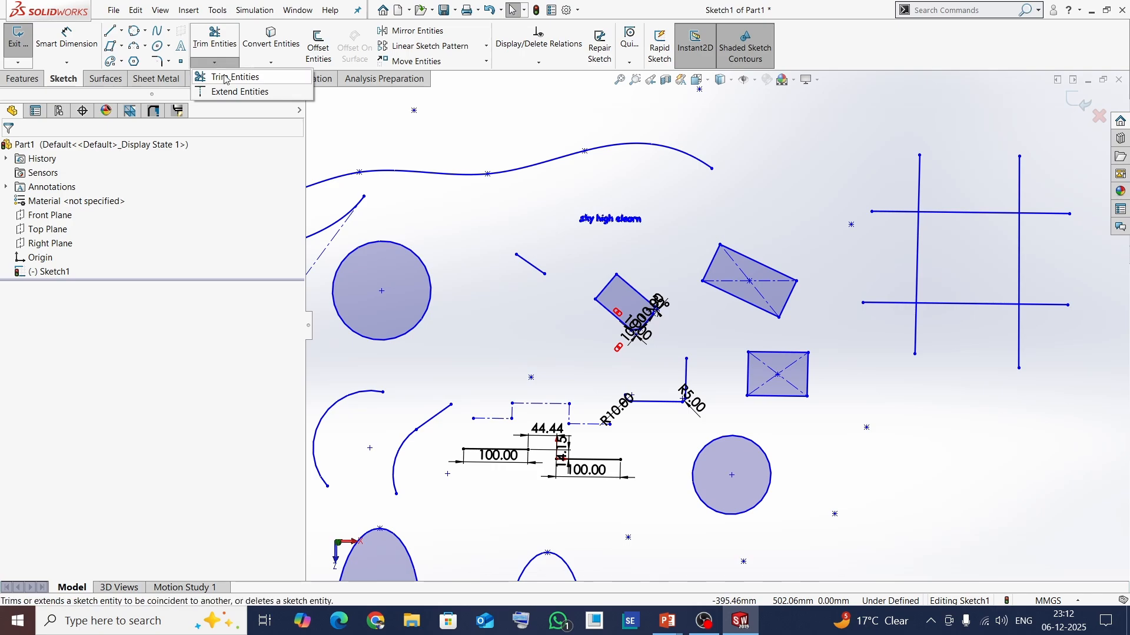
{"action": "left_click", "coordinate": [225, 79]}
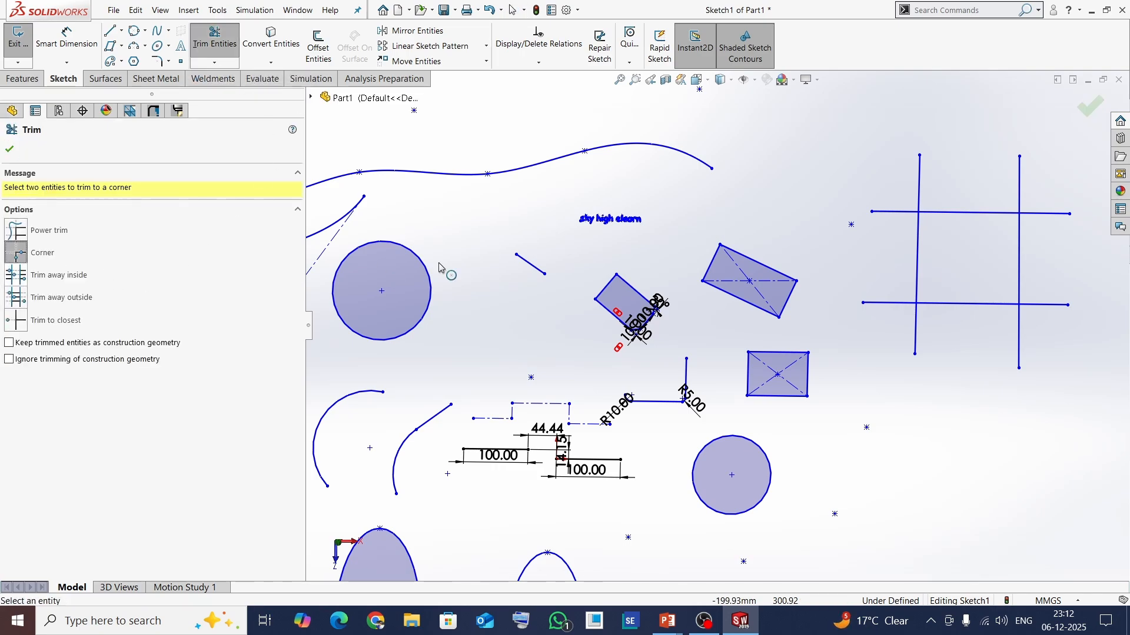
{"action": "left_click", "coordinate": [949, 213]}
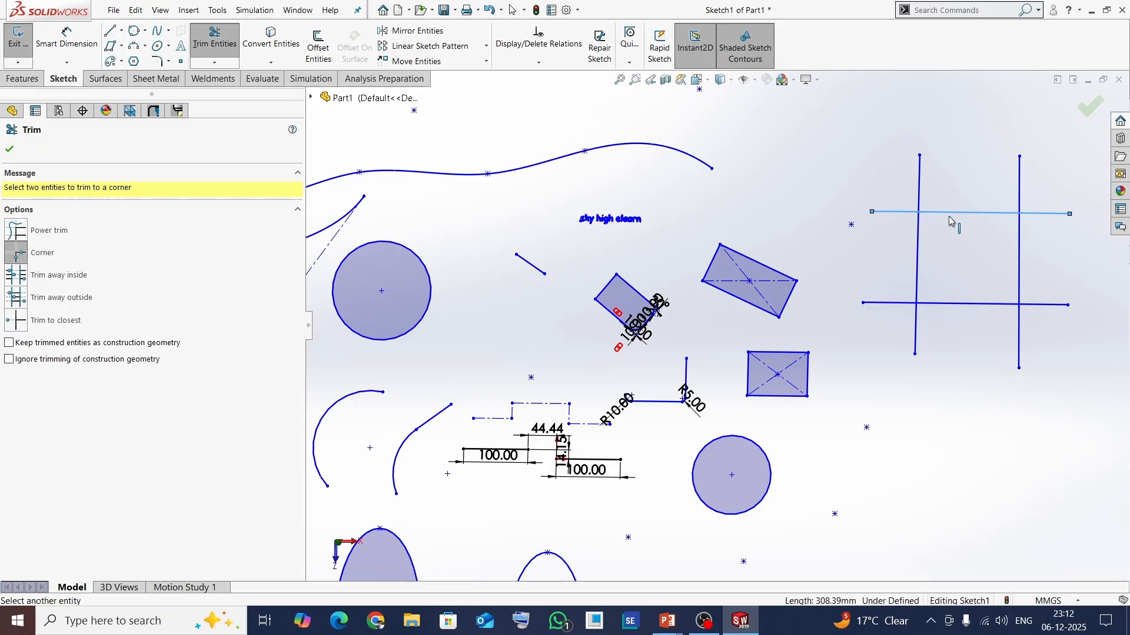
{"action": "left_click", "coordinate": [917, 237]}
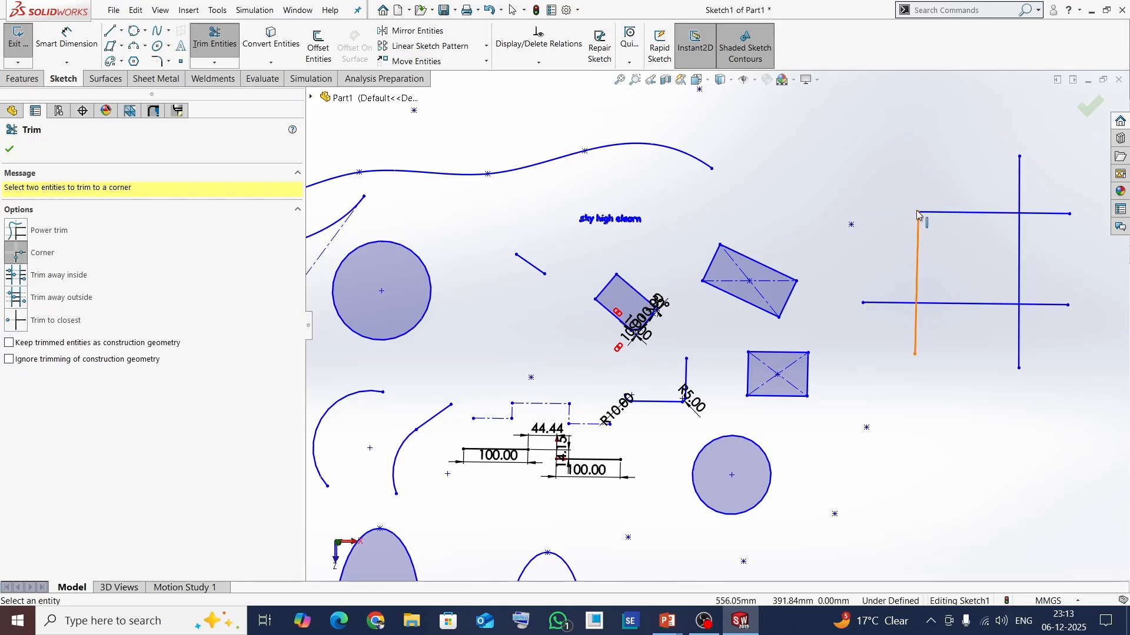
- Corner-trim the grid's right vertical and upper horizontal lines, keeping their outer ends, and undo the corner trims
{"action": "left_click", "coordinate": [1022, 188]}
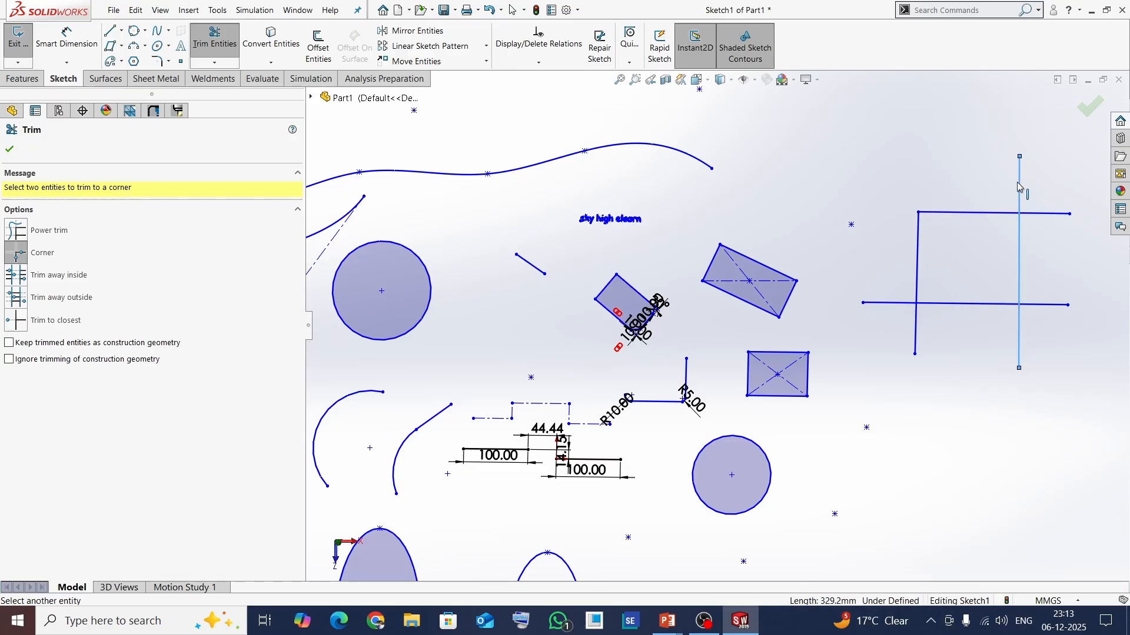
{"action": "left_click", "coordinate": [1045, 217]}
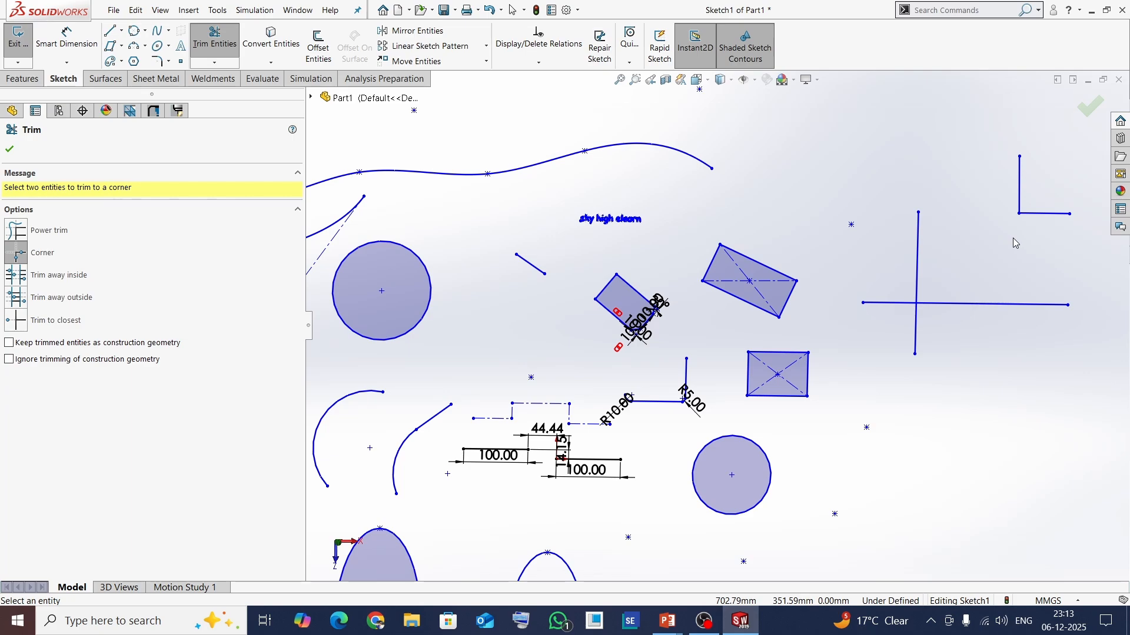
{"action": "key", "text": "Escape"}
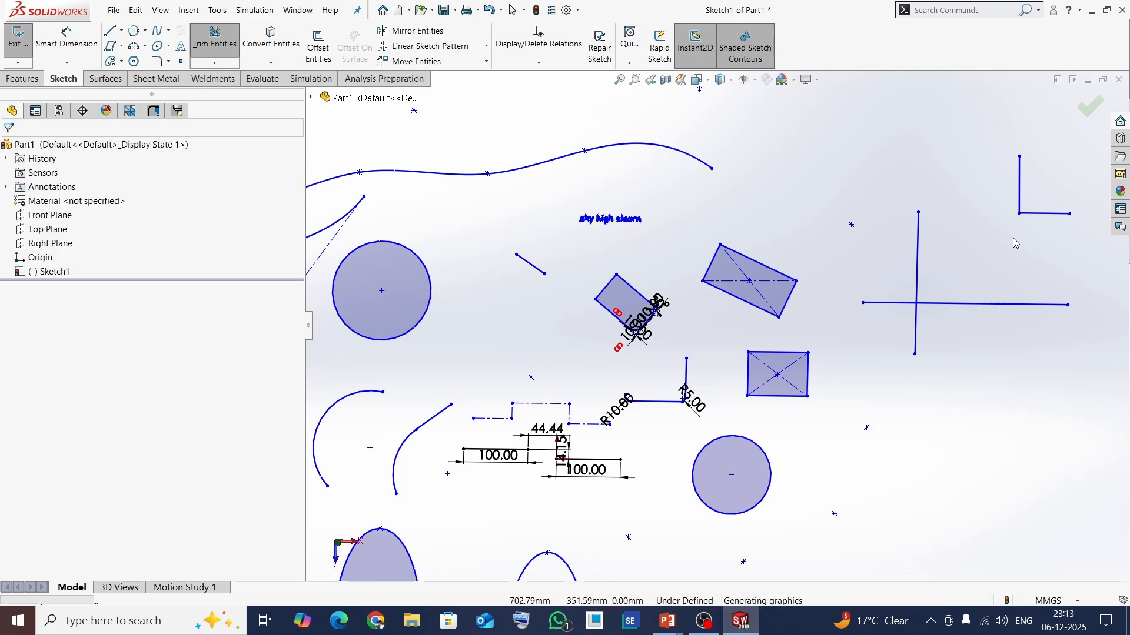
{"action": "key", "text": "ctrl+z"}
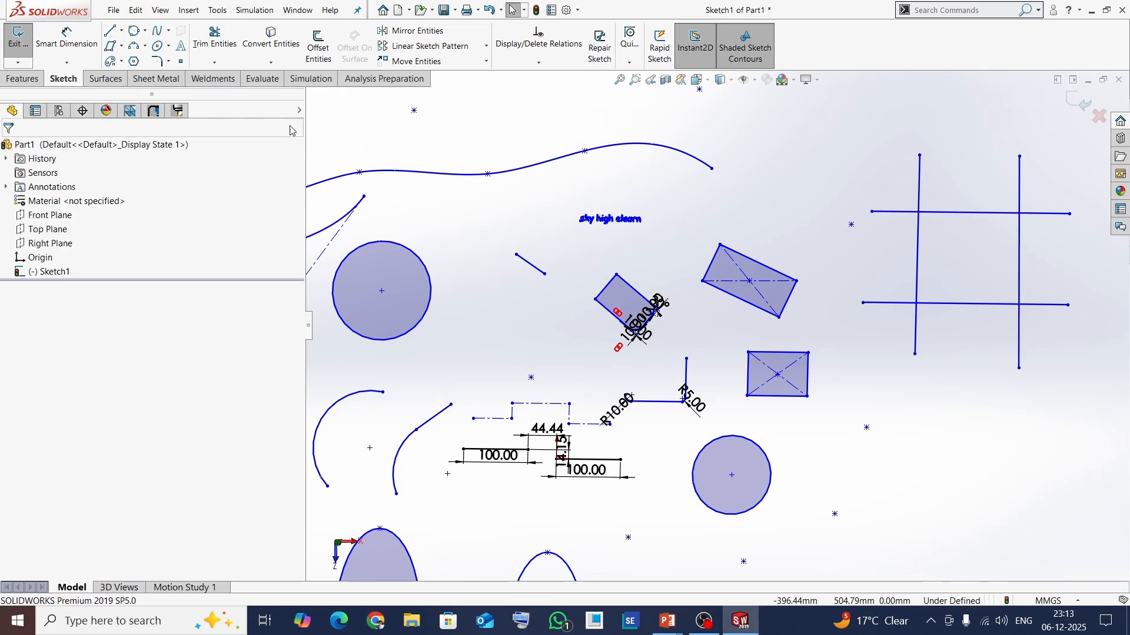
- Use Trim away inside to remove both horizontal lines between the two vertical boundary lines, and undo the trim
{"action": "left_click", "coordinate": [215, 62]}
{"action": "left_click", "coordinate": [234, 77]}
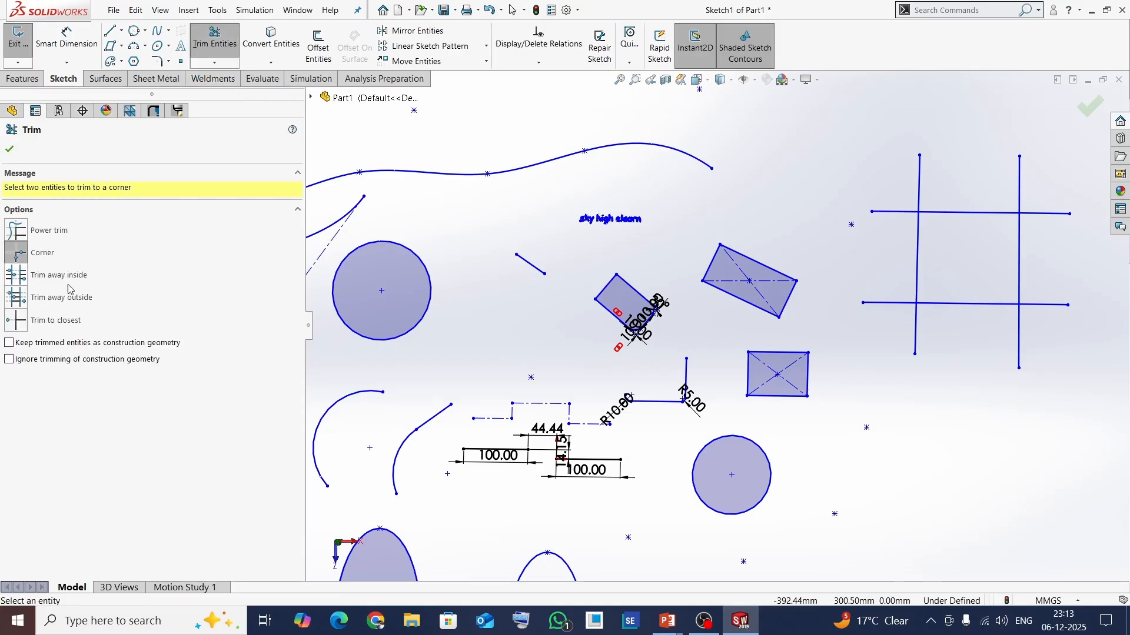
{"action": "left_click", "coordinate": [16, 281]}
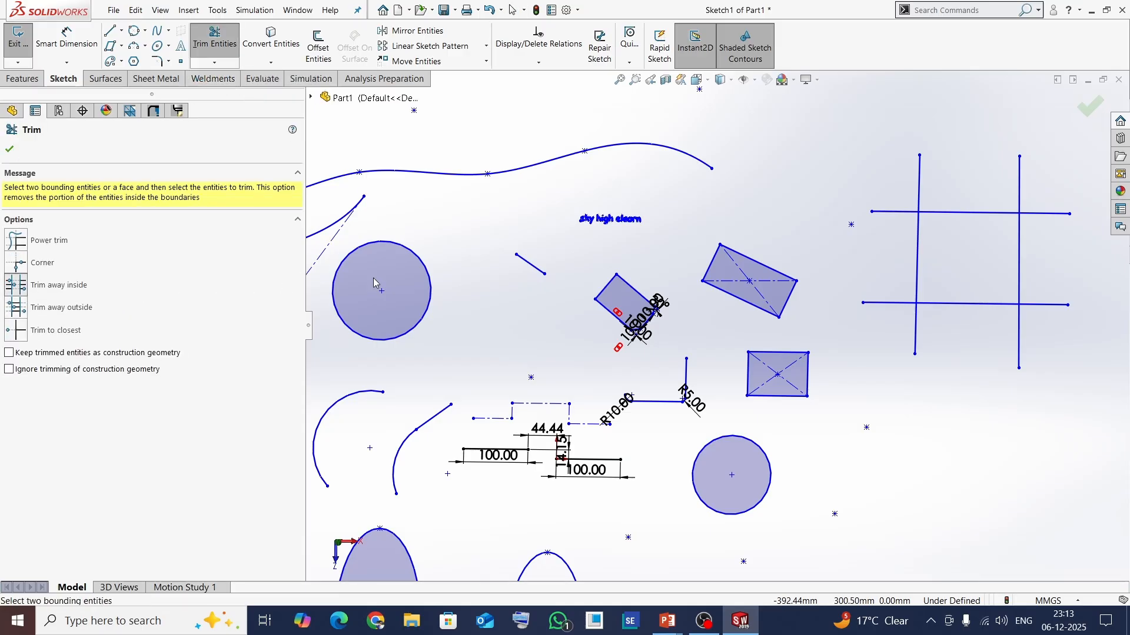
{"action": "left_click", "coordinate": [918, 183]}
{"action": "left_click", "coordinate": [1022, 186]}
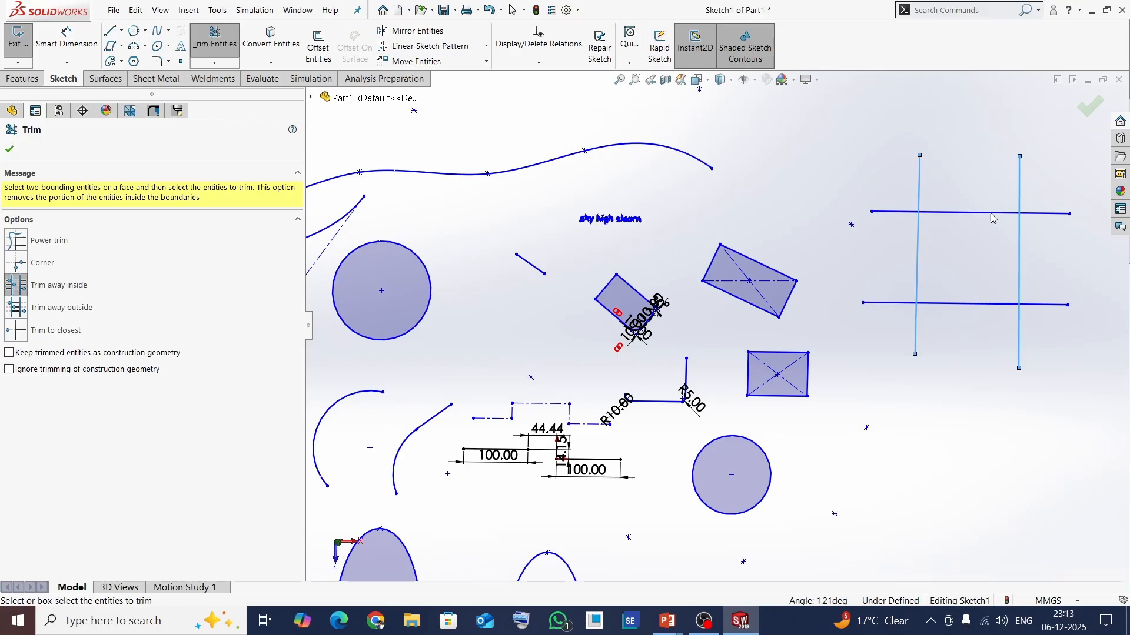
{"action": "left_click", "coordinate": [960, 305]}
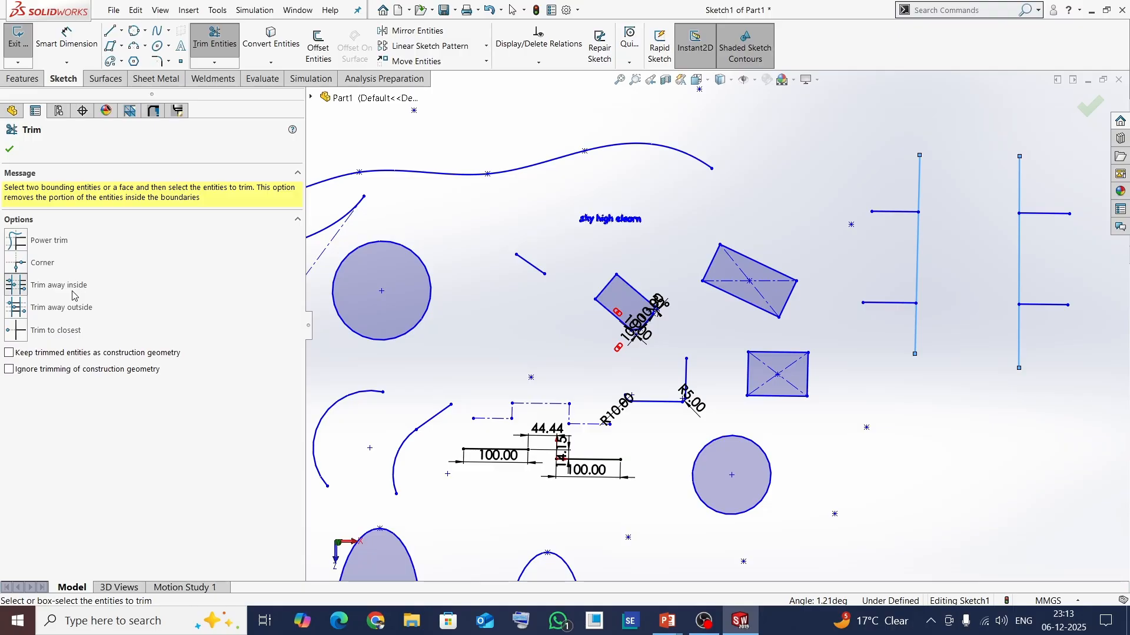
{"action": "key", "text": "Escape"}
{"action": "key", "text": "ctrl+z"}
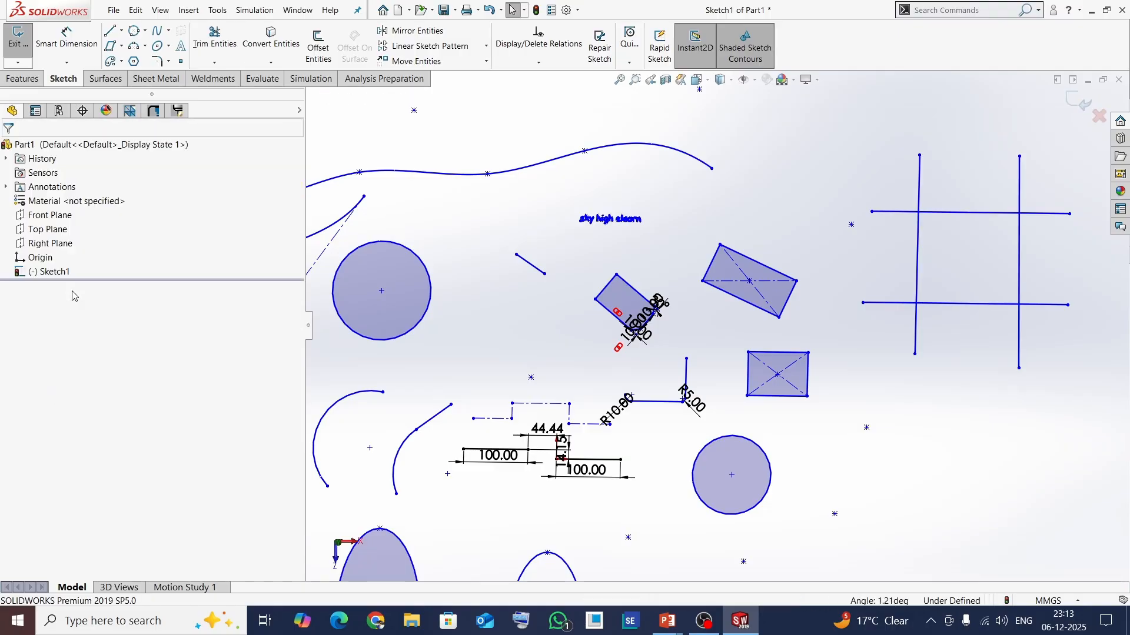
- Use Trim away outside to cut both horizontal grid lines back to the two vertical boundary lines, and undo the trims
{"action": "left_click", "coordinate": [214, 62]}
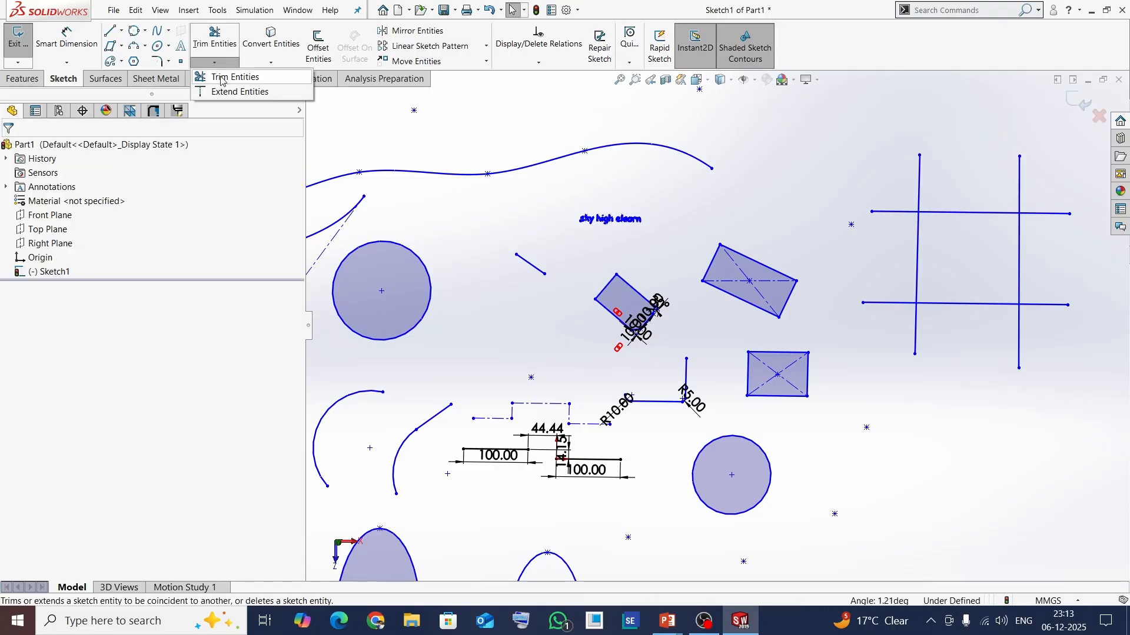
{"action": "left_click", "coordinate": [224, 81]}
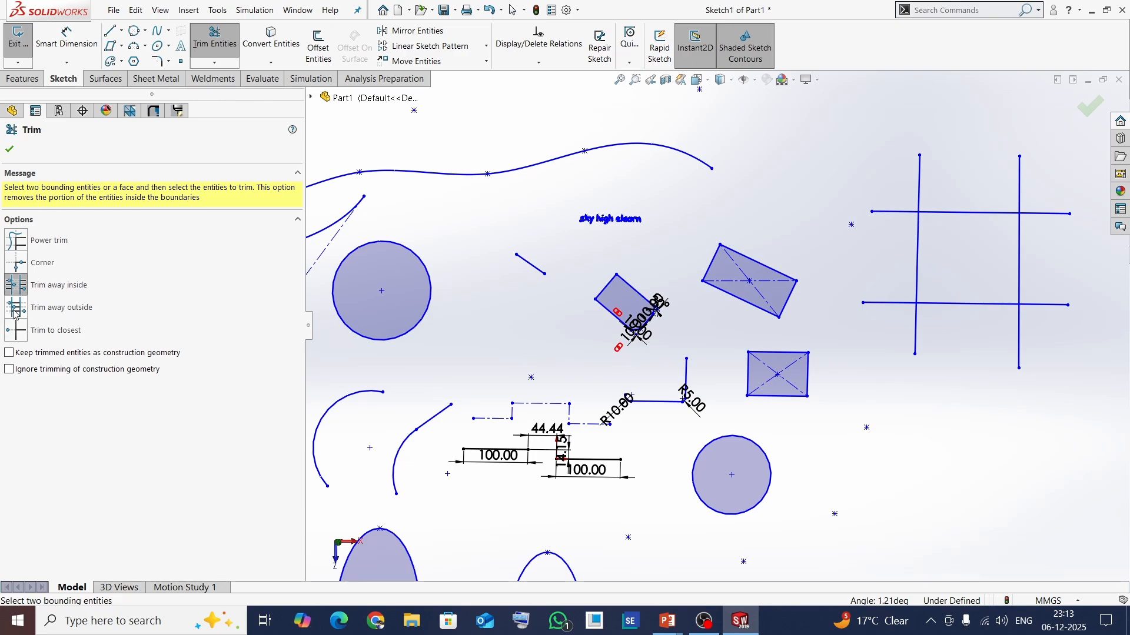
{"action": "left_click", "coordinate": [15, 310]}
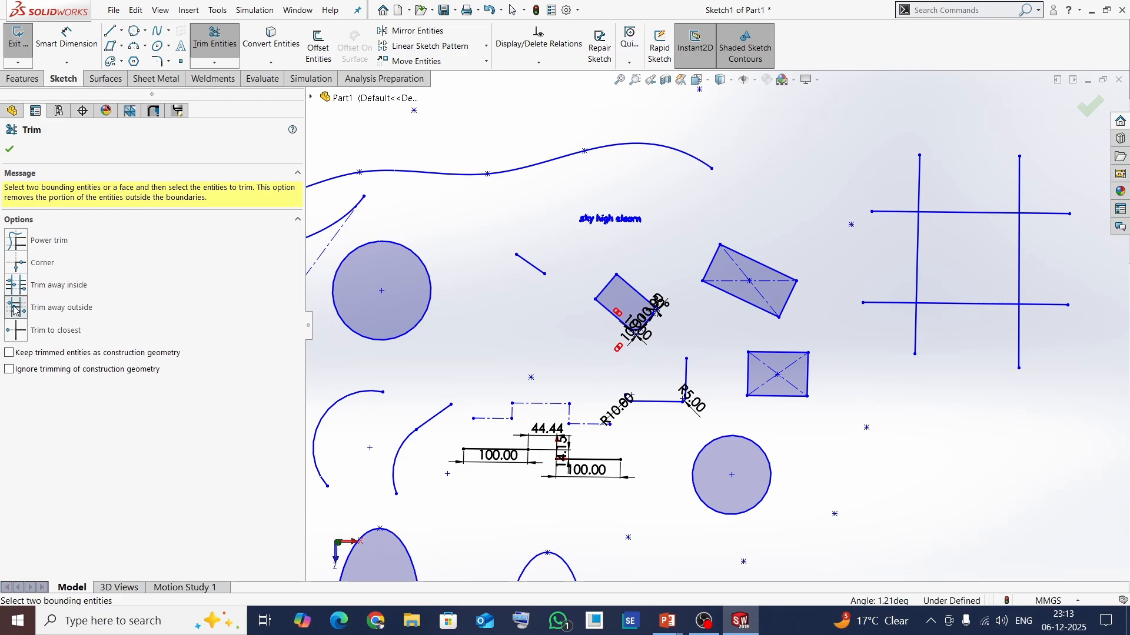
{"action": "left_click", "coordinate": [919, 264]}
{"action": "left_click", "coordinate": [1020, 268]}
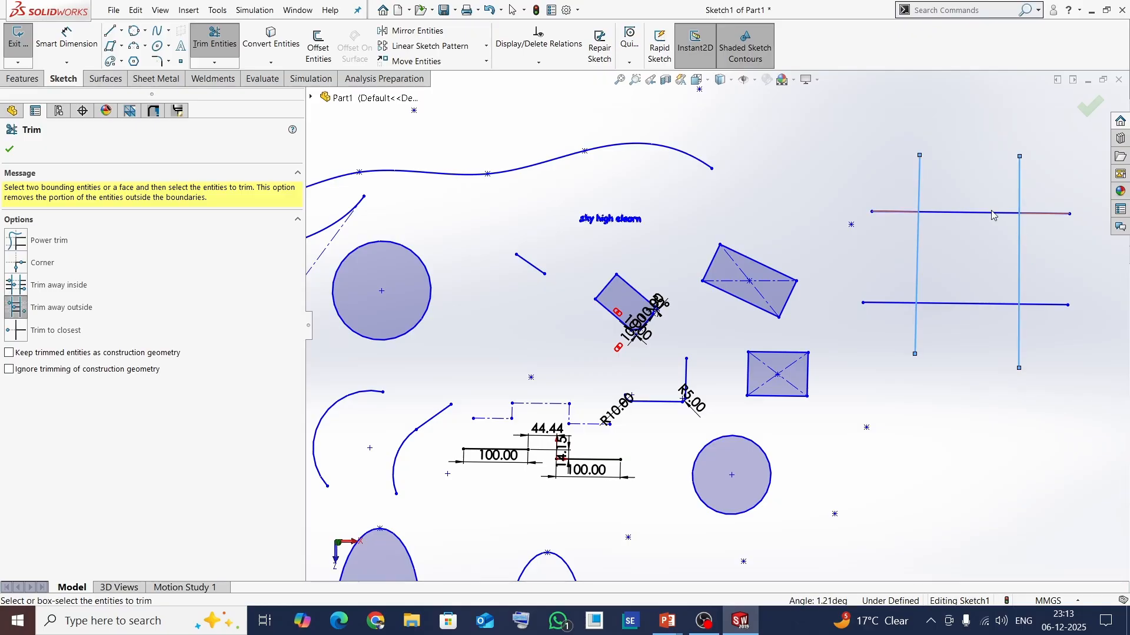
{"action": "left_click", "coordinate": [993, 213]}
{"action": "left_click", "coordinate": [980, 305]}
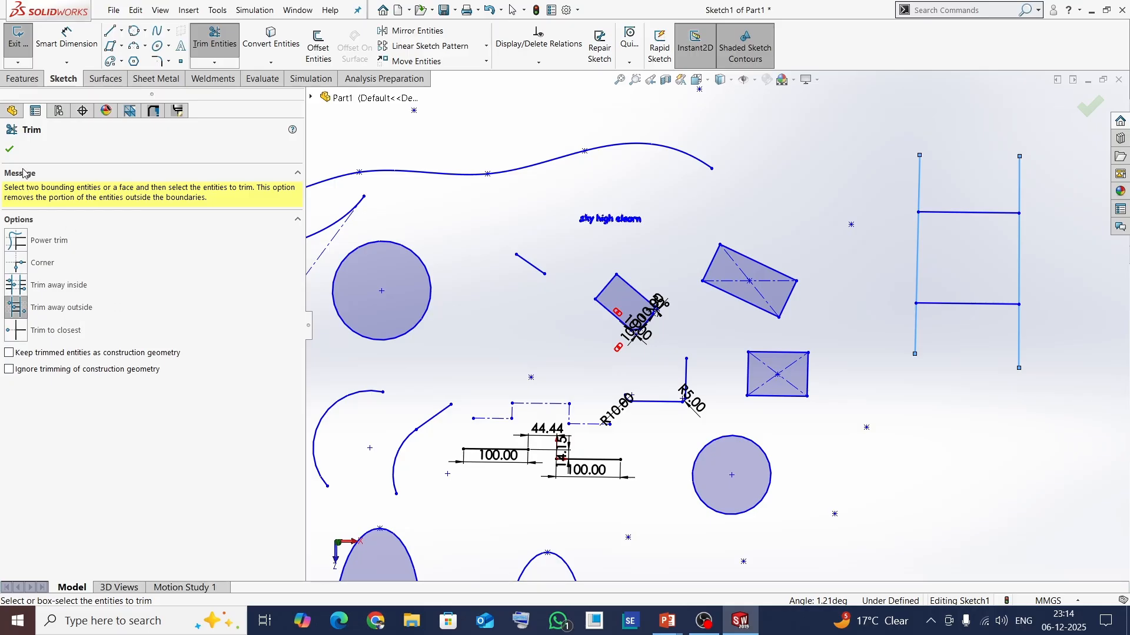
{"action": "key", "text": "ctrl+z"}
{"action": "key", "text": "ctrl+z"}
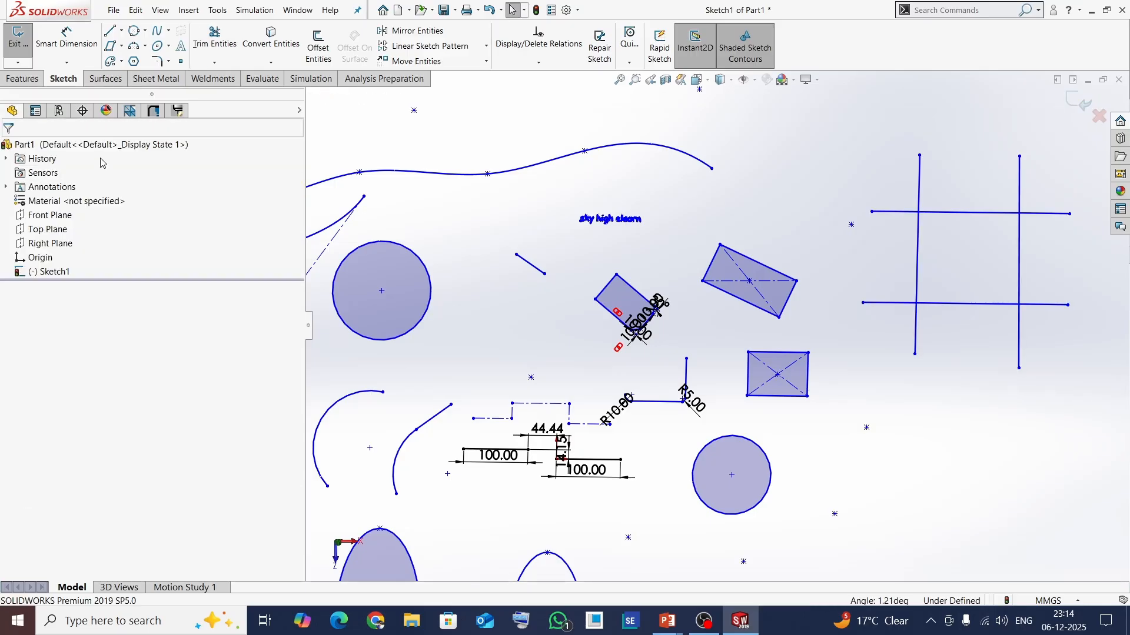
- Use Trim to closest to remove all eight overhanging line ends around the grid, leaving only the central rectangle
{"action": "left_click", "coordinate": [214, 61]}
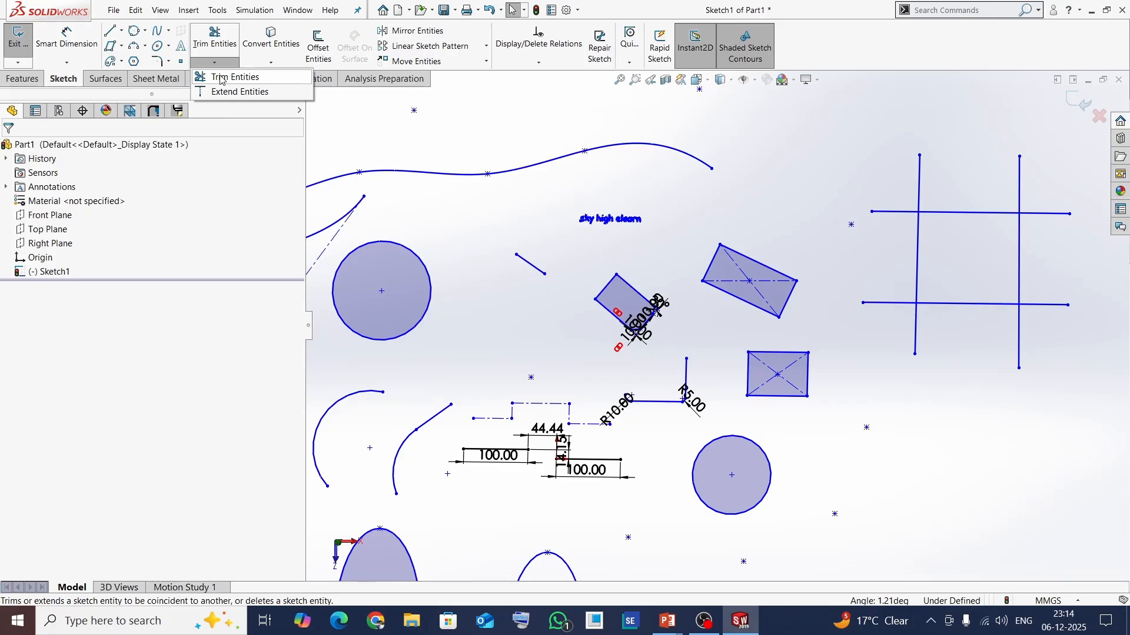
{"action": "left_click", "coordinate": [221, 78]}
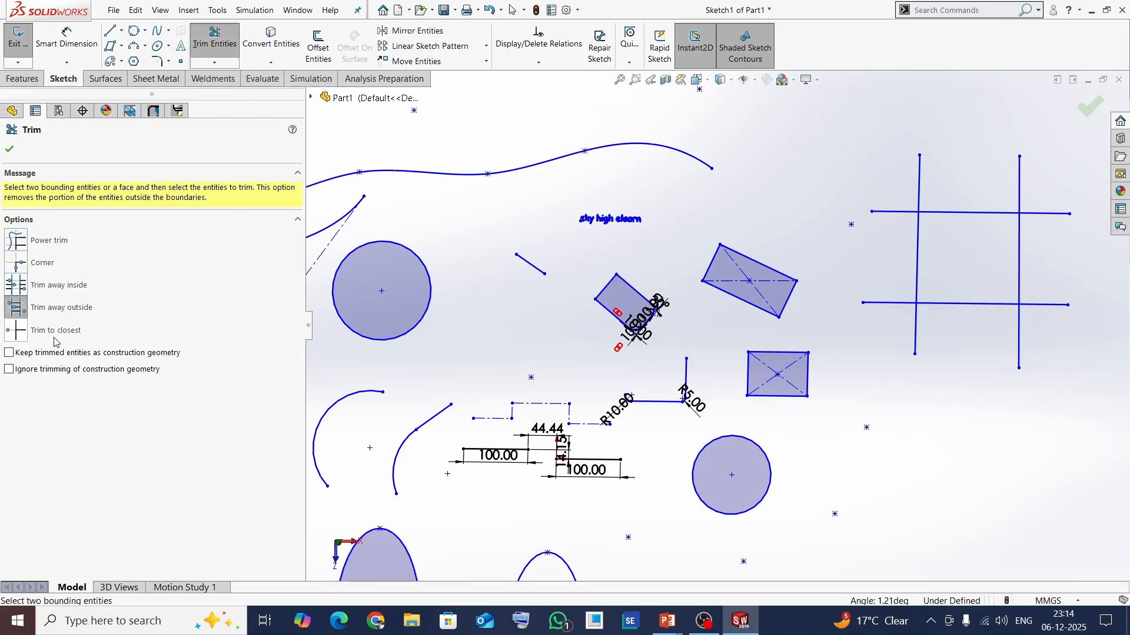
{"action": "left_click", "coordinate": [18, 336]}
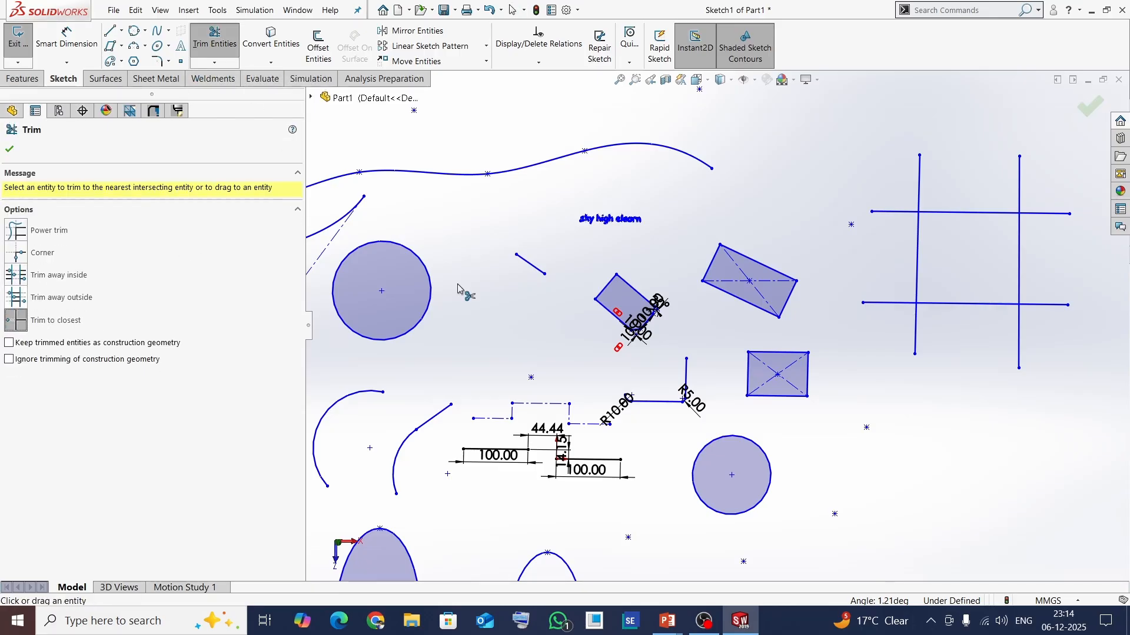
{"action": "left_click", "coordinate": [891, 212]}
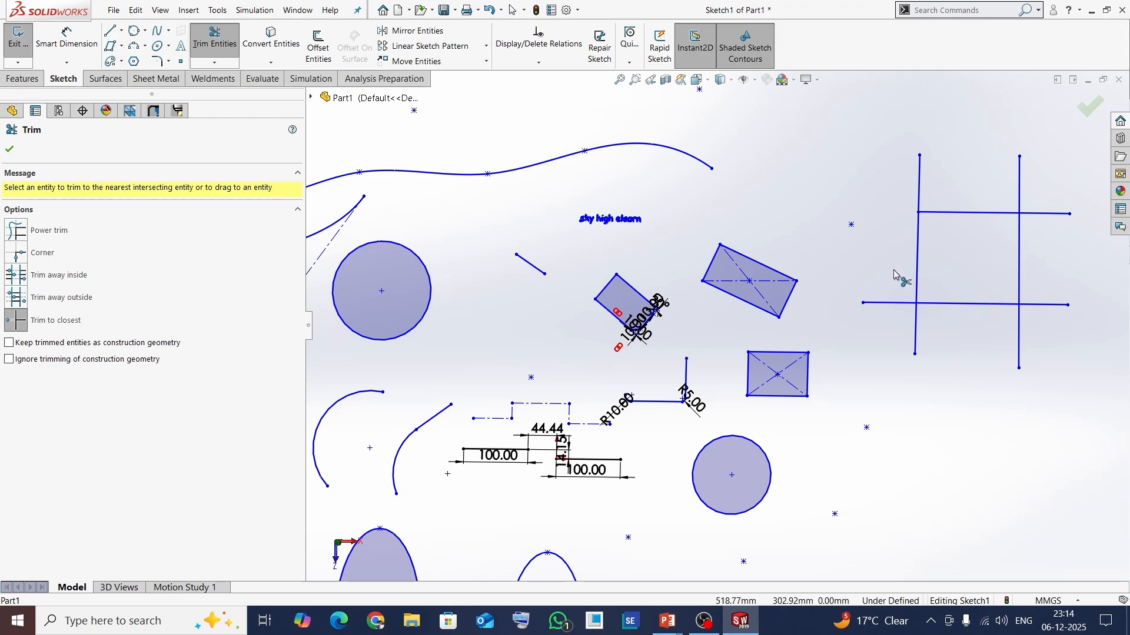
{"action": "left_click", "coordinate": [897, 303]}
{"action": "left_click", "coordinate": [915, 336]}
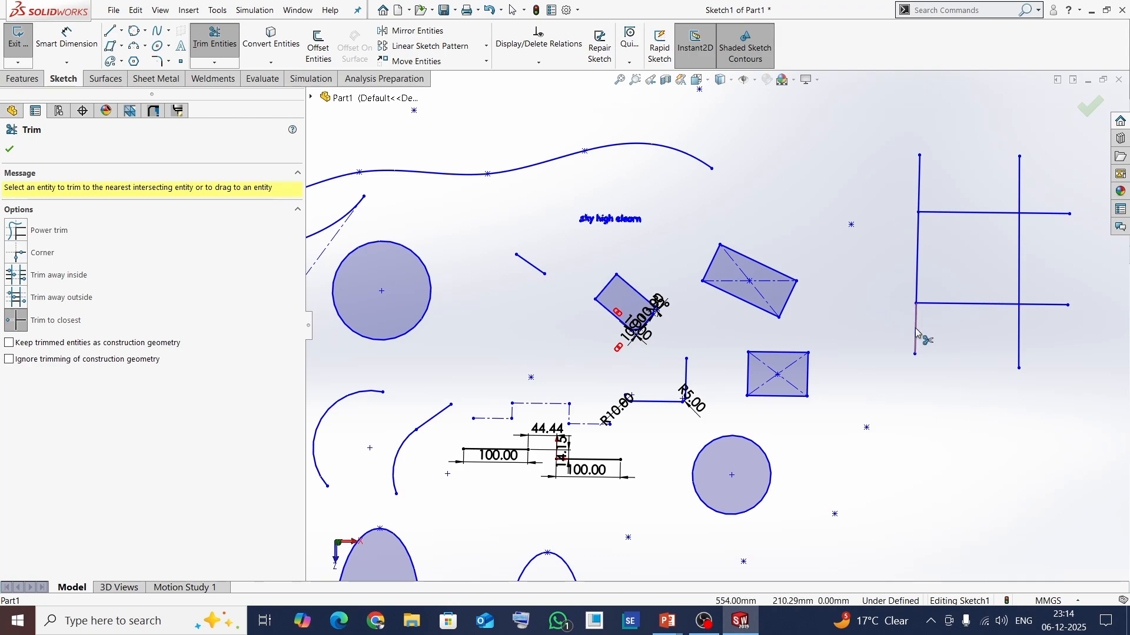
{"action": "left_click", "coordinate": [1021, 348]}
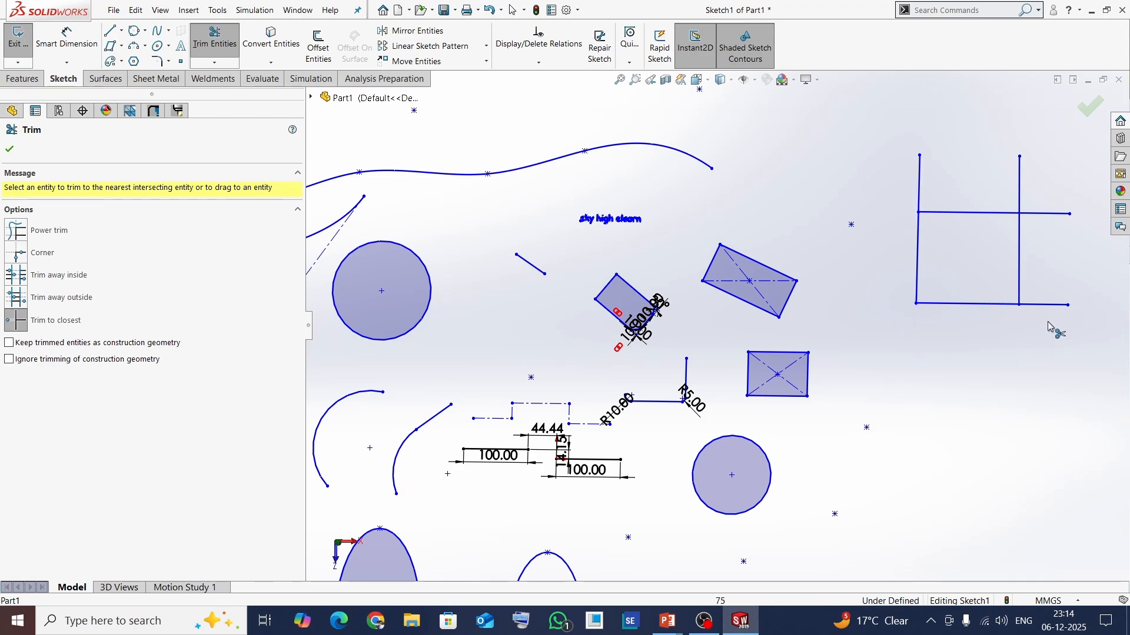
{"action": "left_click", "coordinate": [1056, 305]}
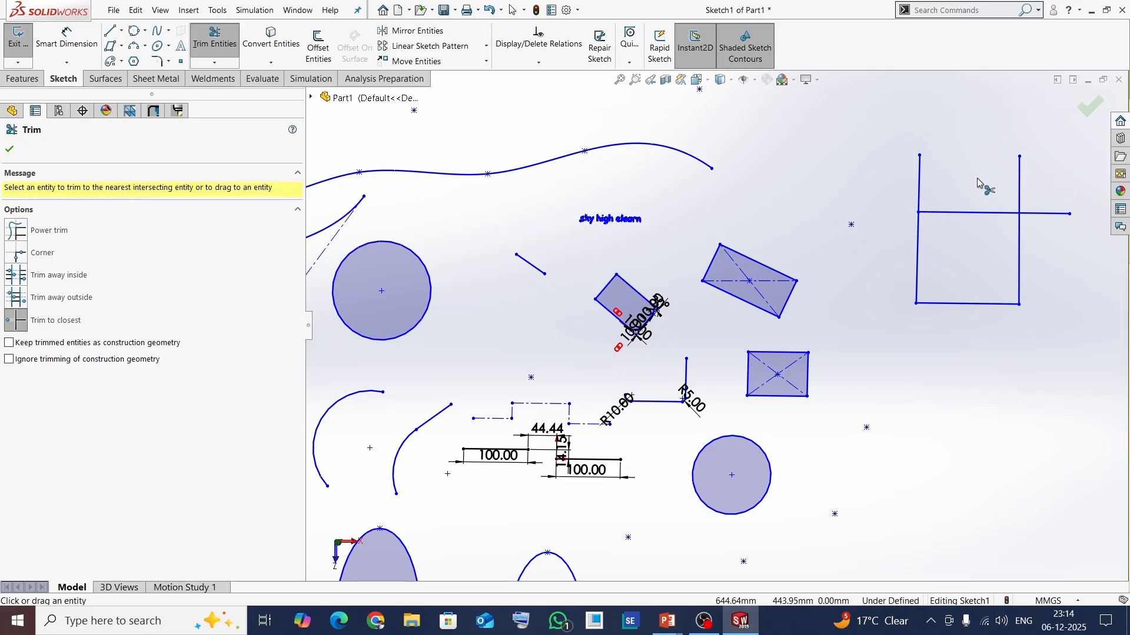
{"action": "left_click", "coordinate": [1019, 187]}
{"action": "left_click", "coordinate": [1050, 213]}
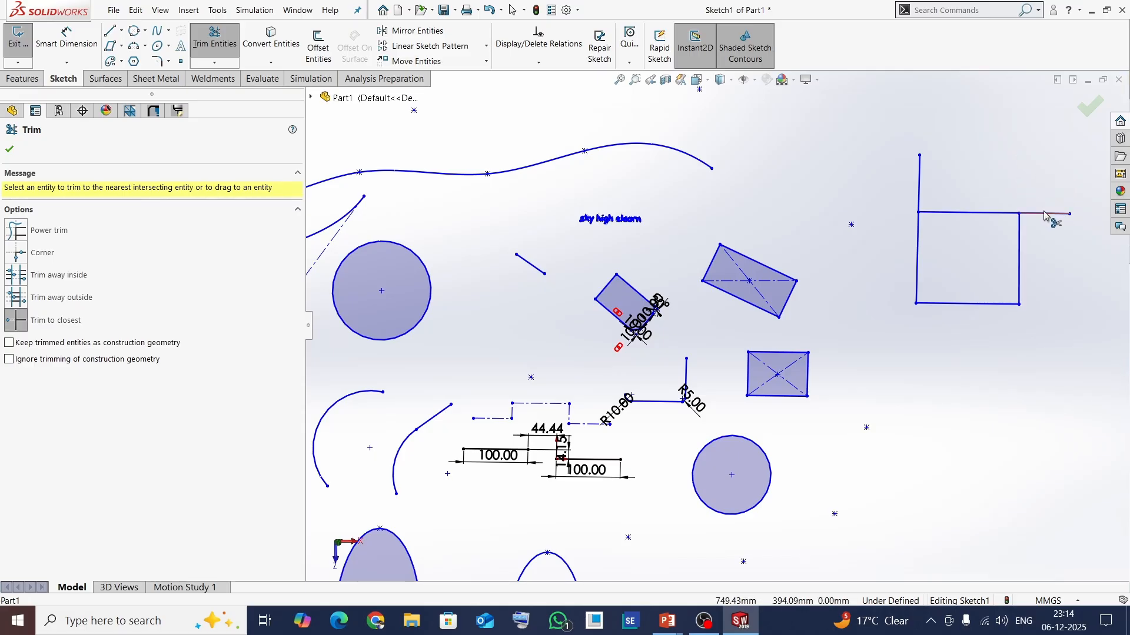
{"action": "left_click", "coordinate": [925, 181]}
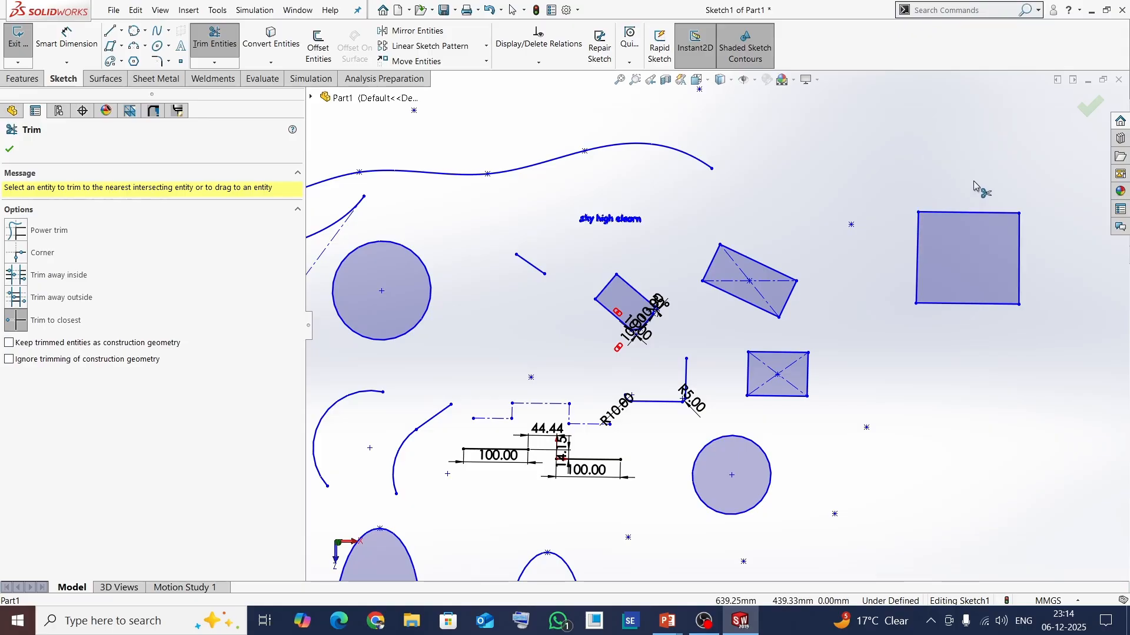
{"action": "key", "text": "Escape"}
- Move the trimmed rectangle's upper-left corner outward to enlarge the rectangle
{"action": "mouse_move", "coordinate": [919, 214]}
{"action": "left_mouse_down"}
{"action": "mouse_move", "coordinate": [953, 210]}
{"action": "mouse_move", "coordinate": [900, 210]}
{"action": "left_mouse_up"}
{"action": "left_click", "coordinate": [880, 149]}
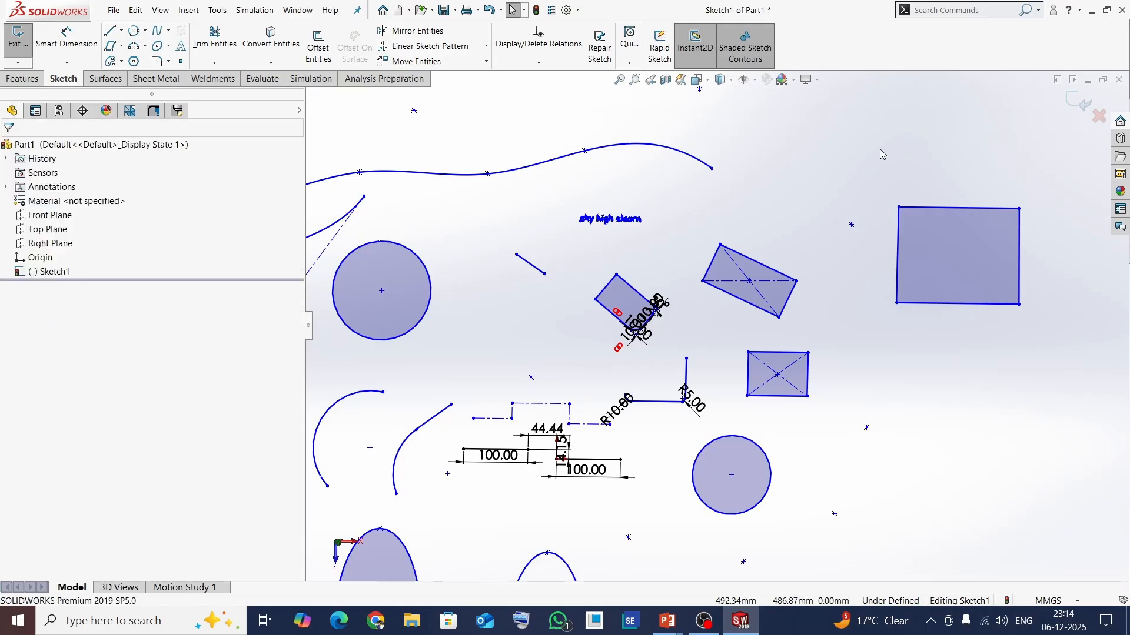
{"action": "left_click", "coordinate": [216, 63]}
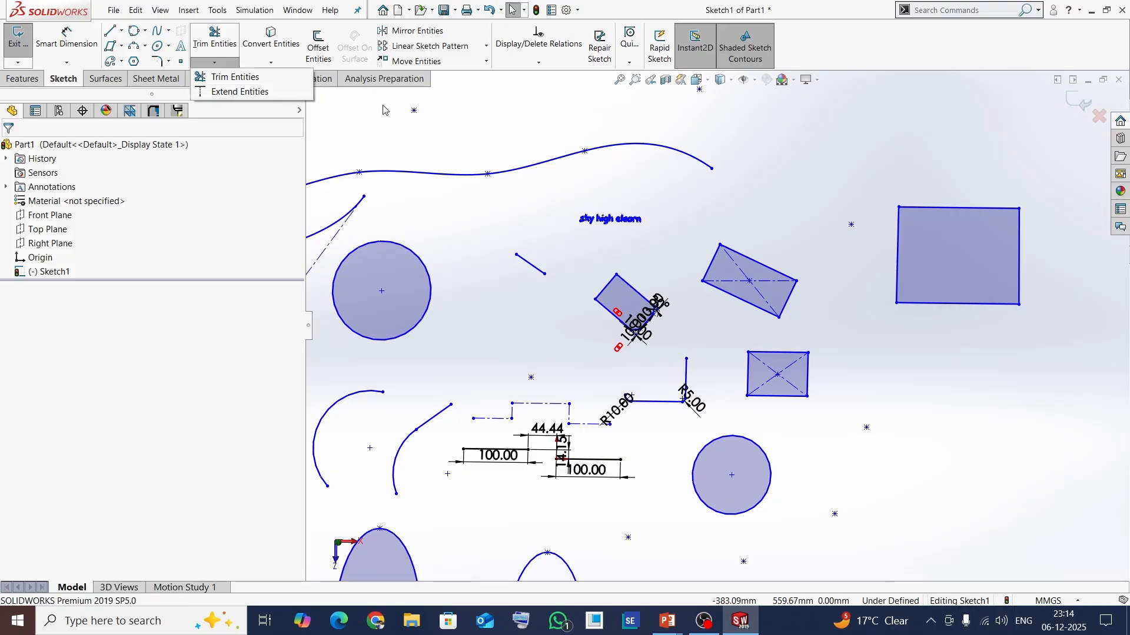
{"action": "left_click", "coordinate": [857, 161]}
{"action": "scroll", "coordinate": [839, 182], "scroll_direction": "up", "scroll_amount": 2}
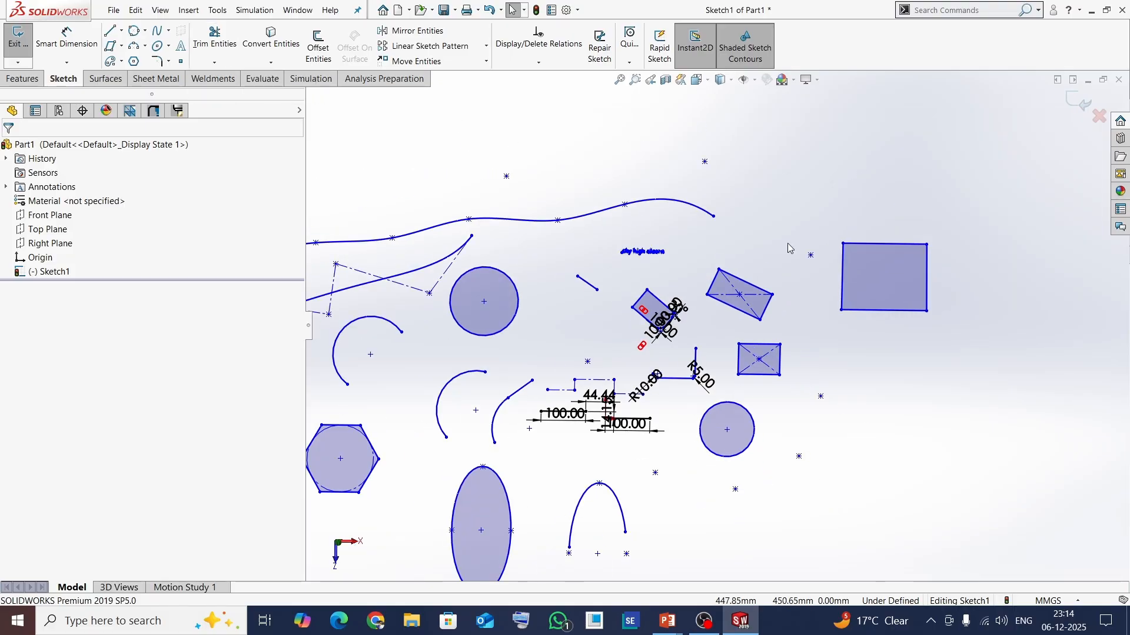
- Sketch a near-vertical line about 66 mm long crossing the enlarged rectangle's top edge
{"action": "left_click", "coordinate": [121, 30]}
{"action": "left_click", "coordinate": [130, 46]}
{"action": "scroll", "coordinate": [820, 224], "scroll_direction": "down", "scroll_amount": 2}
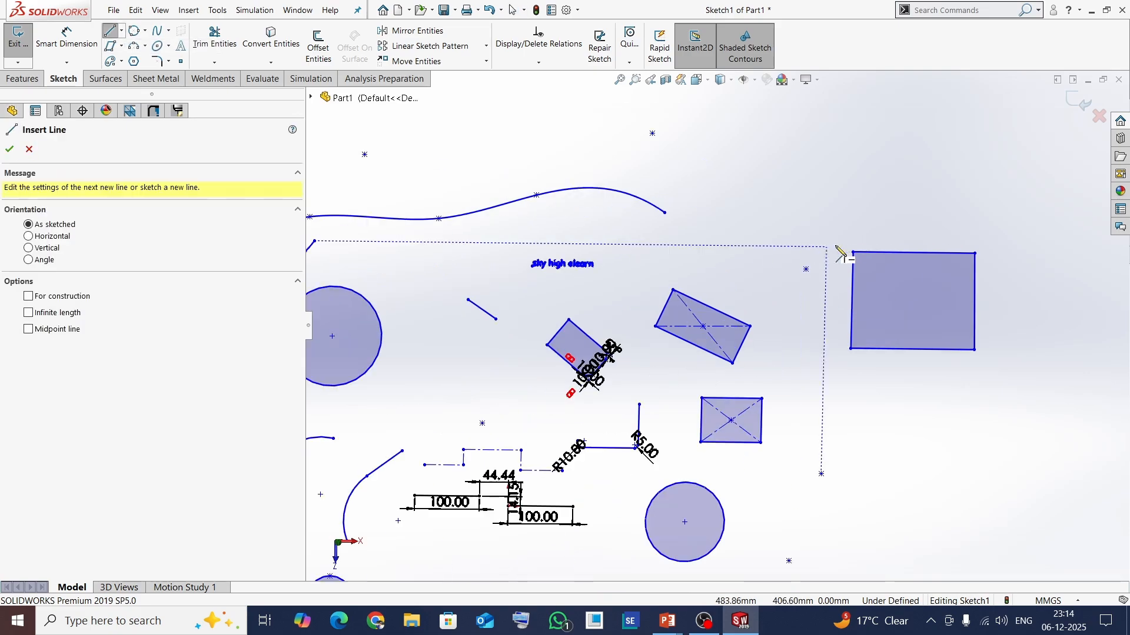
{"action": "left_click_drag", "start_coordinate": [898, 231], "coordinate": [893, 275]}
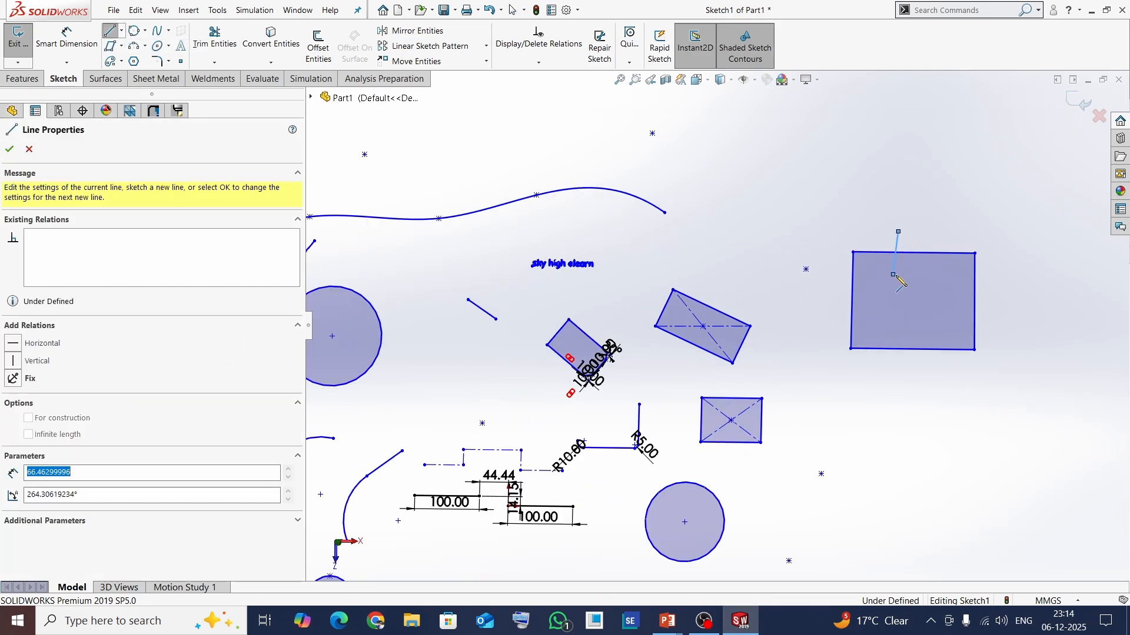
{"action": "key", "text": "Escape"}
- Trim the rectangle's top edge left of the crossing line with Trim to closest, and delete the crossing line
{"action": "left_click", "coordinate": [215, 38]}
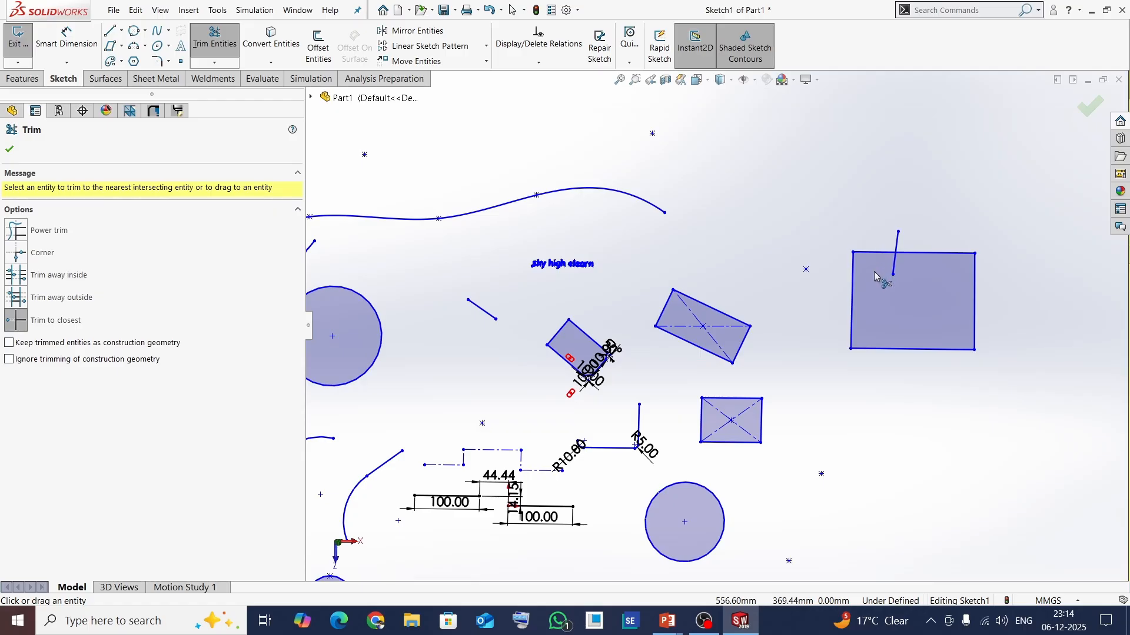
{"action": "left_click", "coordinate": [877, 253]}
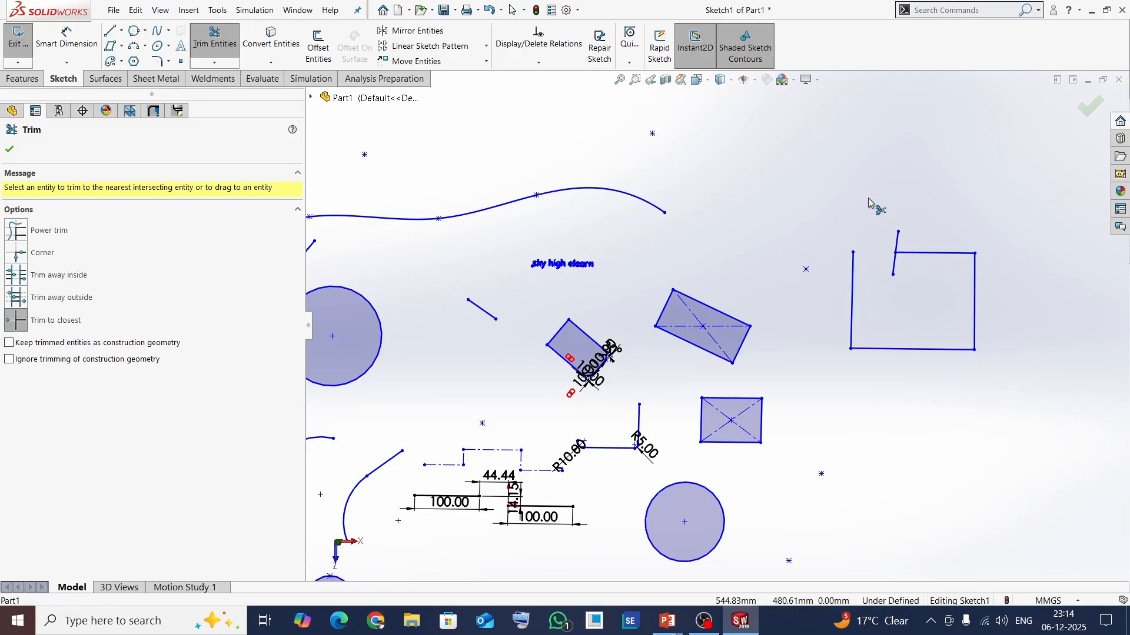
{"action": "key", "text": "Escape"}
{"action": "scroll", "coordinate": [905, 270], "scroll_direction": "down", "scroll_amount": 3}
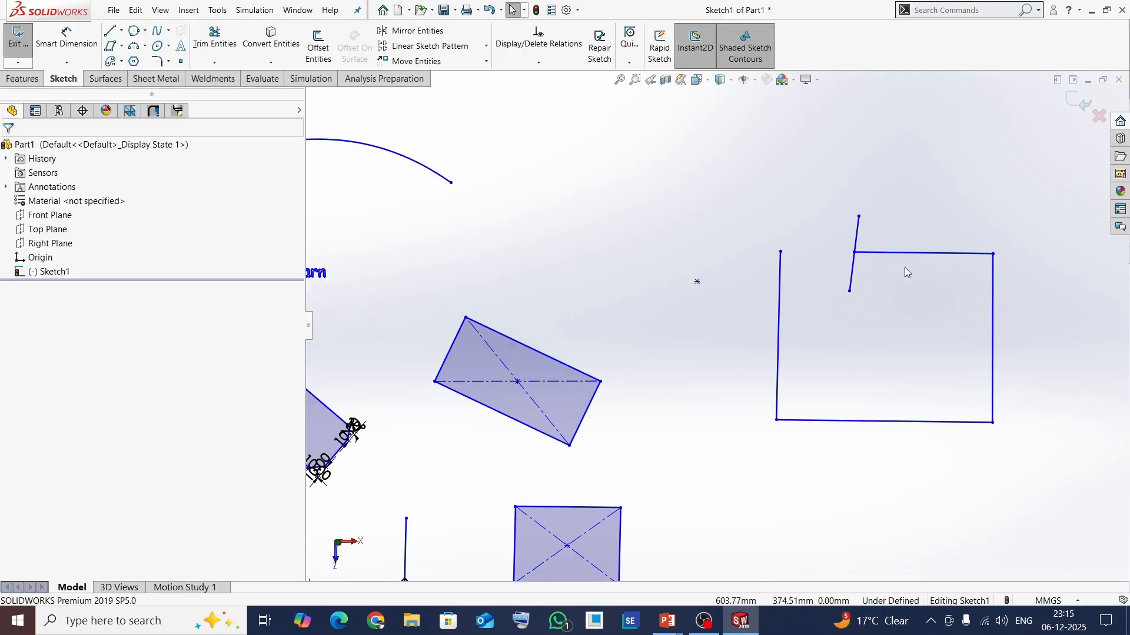
{"action": "left_click", "coordinate": [855, 275]}
{"action": "key", "text": "Delete"}
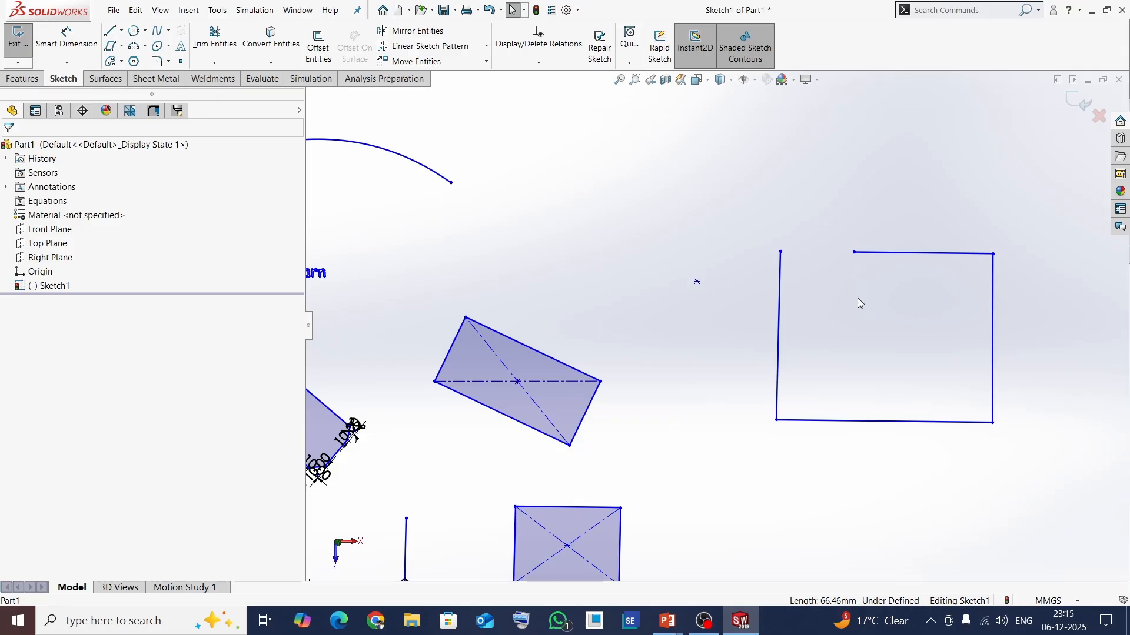
- Raise the open rectangle's left line above the top edge's level, and try extending the top edge to it before undoing the extension
{"action": "left_click_drag", "start_coordinate": [780, 254], "coordinate": [780, 209]}
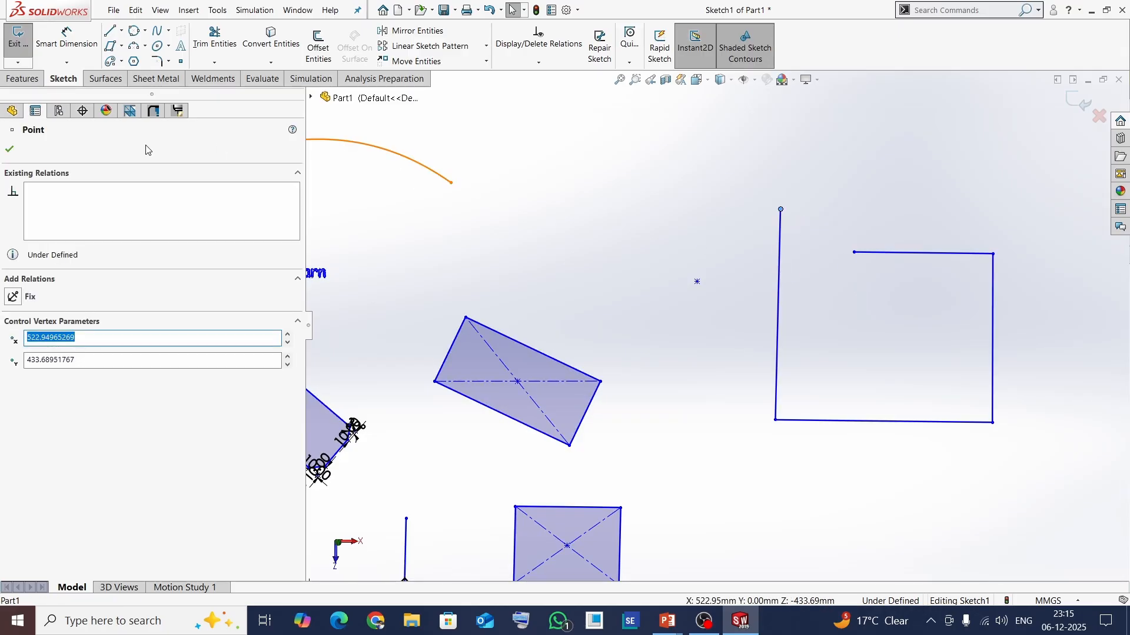
{"action": "left_click", "coordinate": [9, 149]}
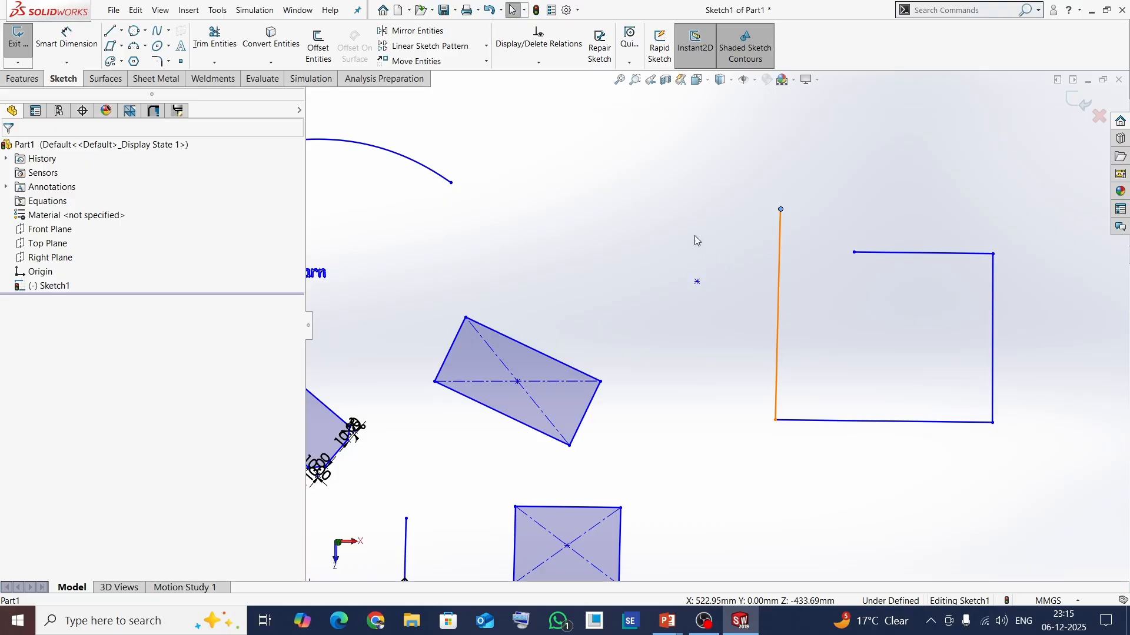
{"action": "left_click", "coordinate": [214, 63]}
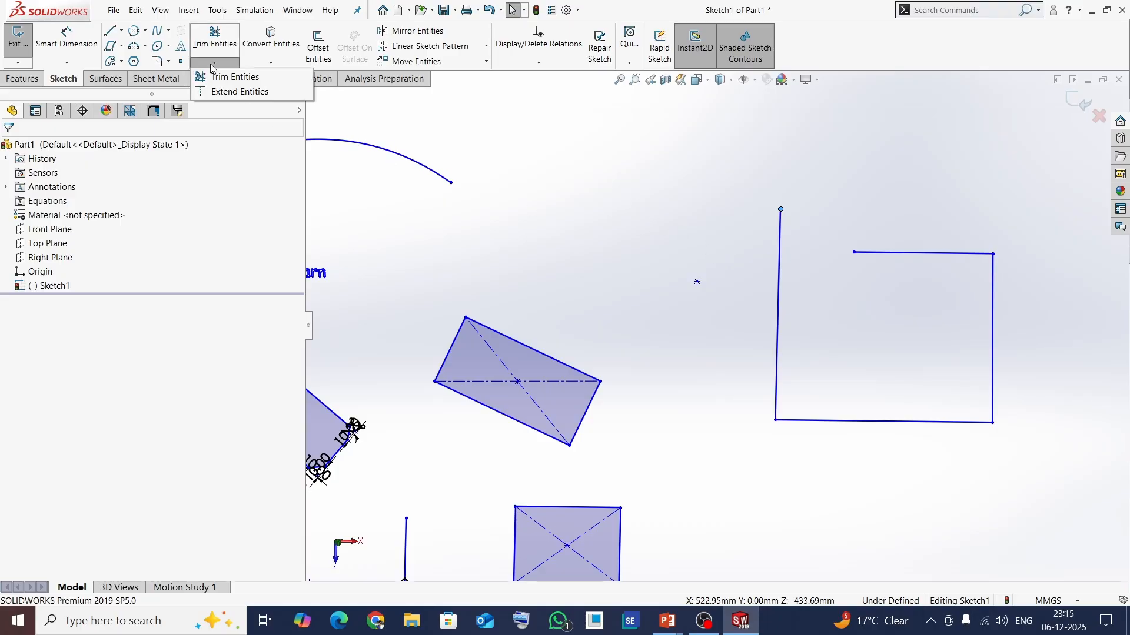
{"action": "left_click", "coordinate": [225, 92]}
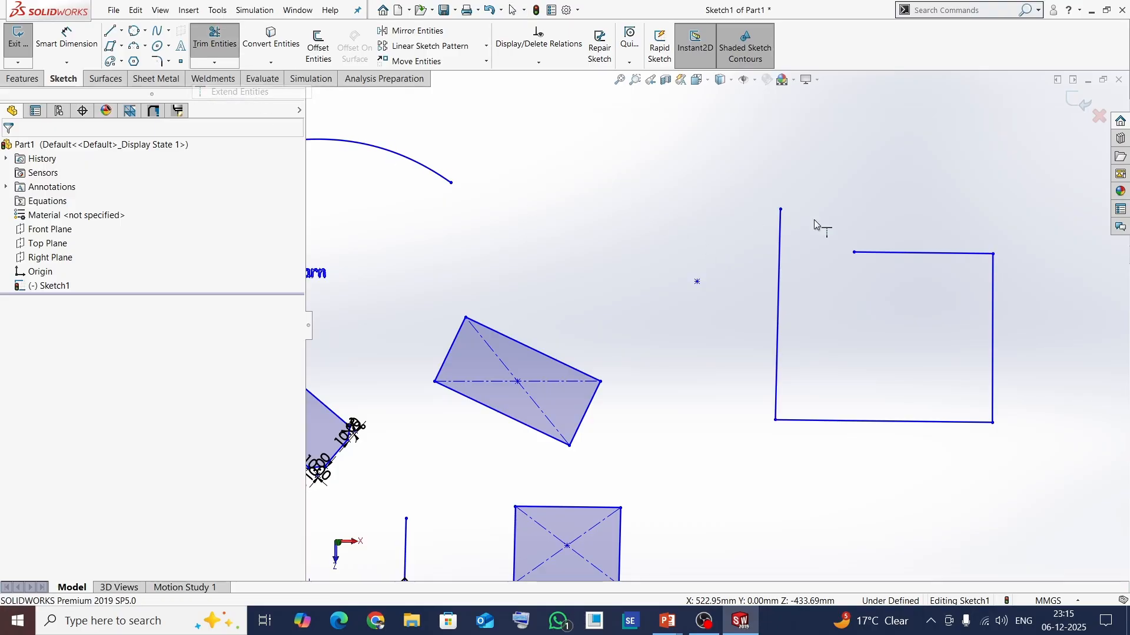
{"action": "left_click", "coordinate": [878, 255]}
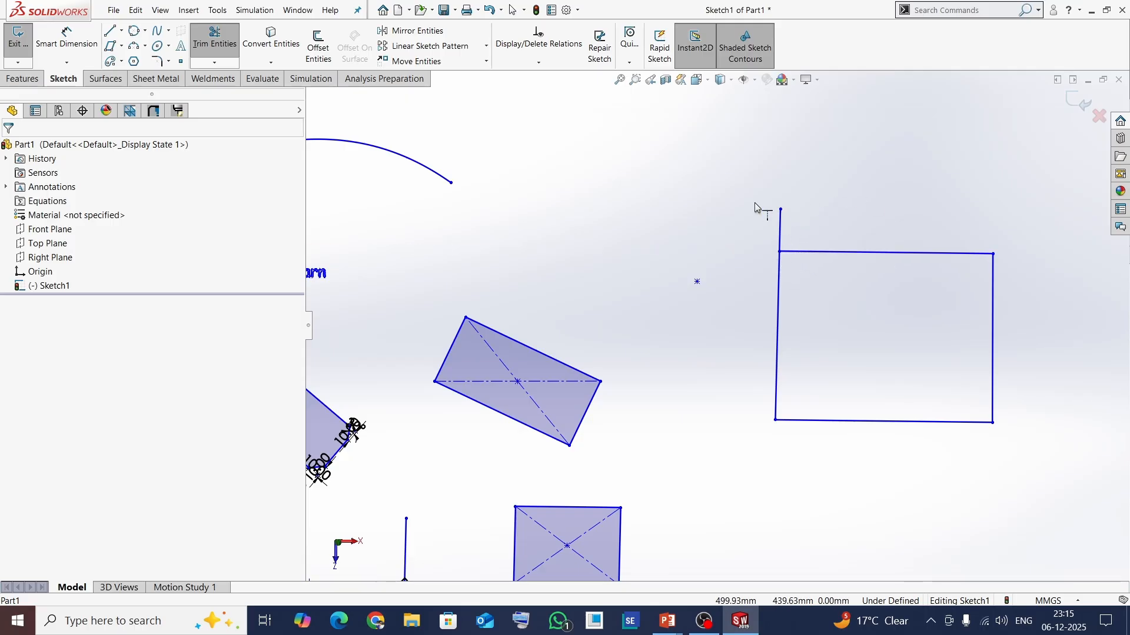
{"action": "key", "text": "ctrl+z"}
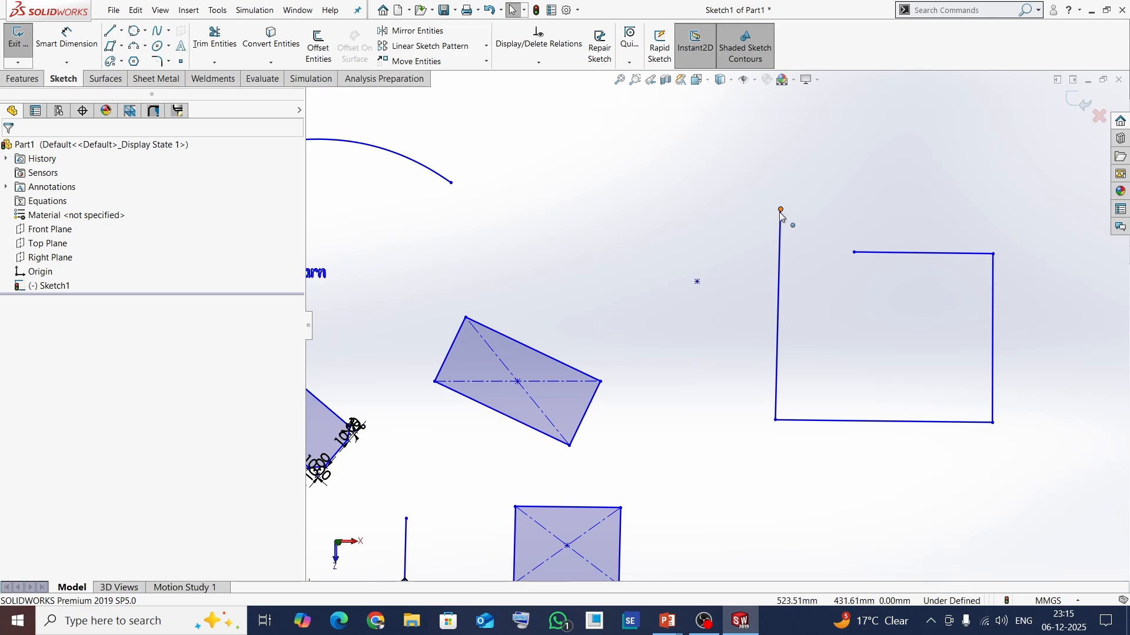
- Shorten the left line to below the top edge's level, and extend the top edge past it to the next sketch entity
{"action": "left_click_drag", "start_coordinate": [781, 210], "coordinate": [789, 293]}
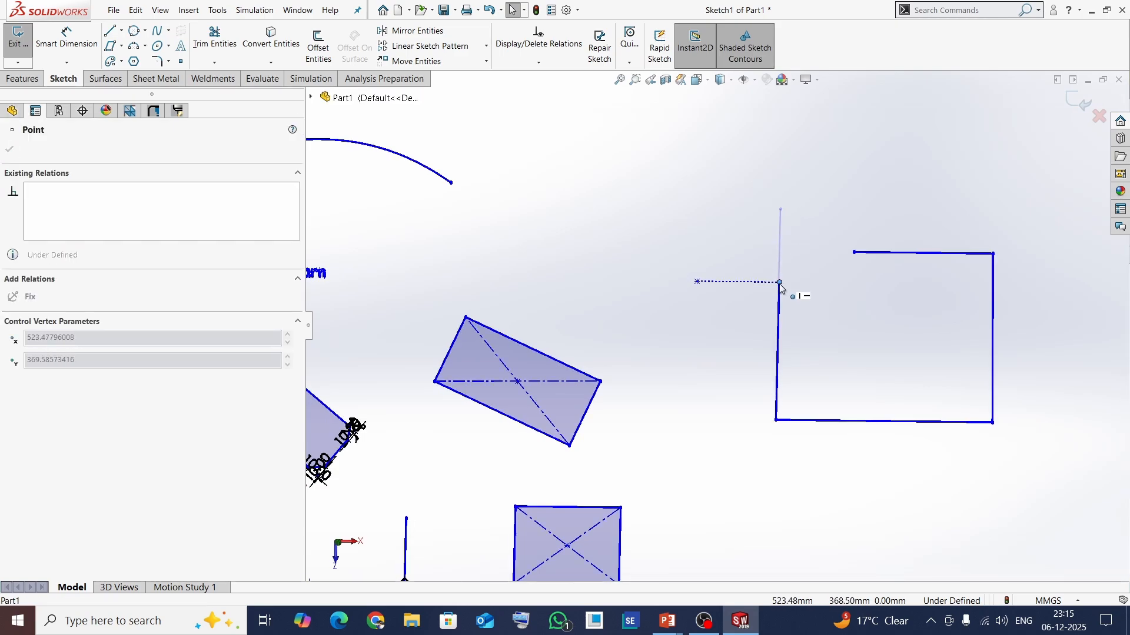
{"action": "left_click", "coordinate": [774, 227]}
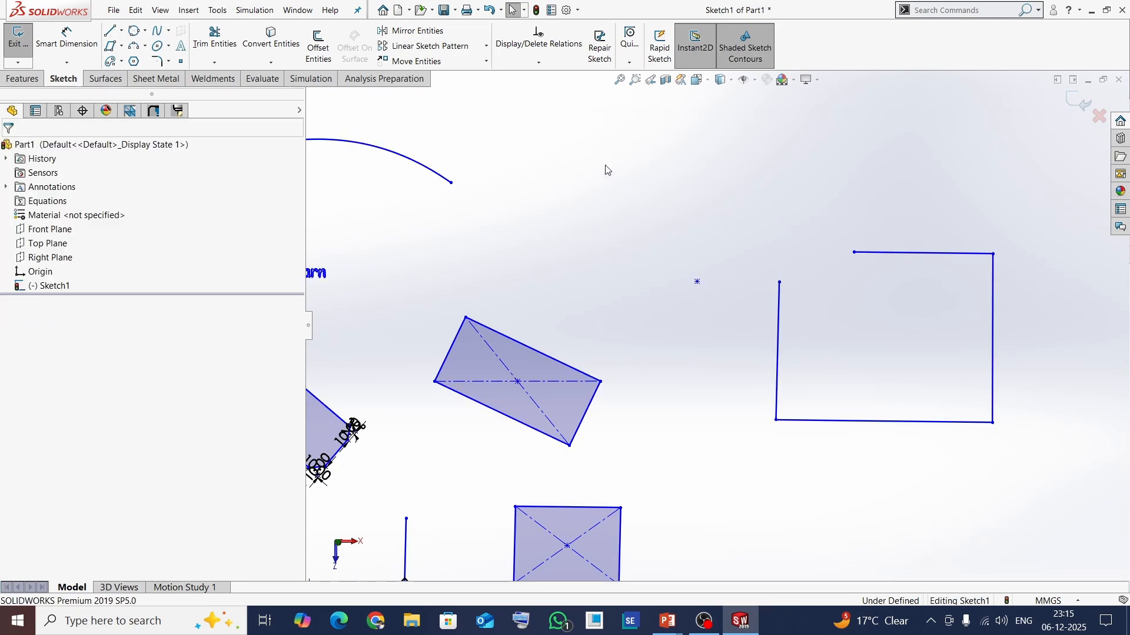
{"action": "left_click", "coordinate": [204, 64]}
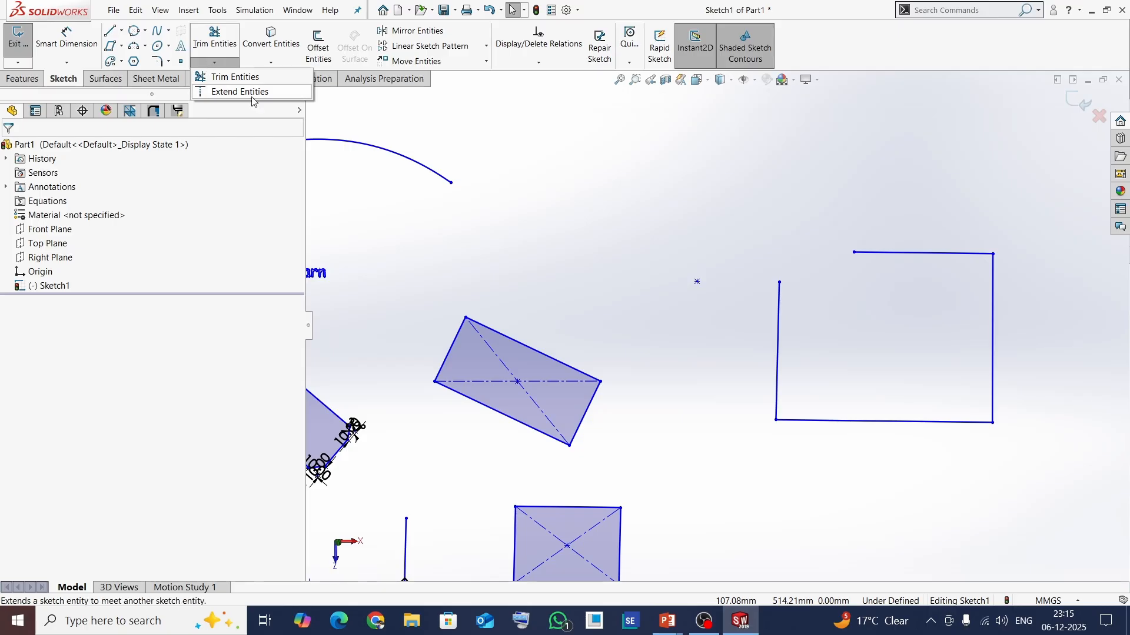
{"action": "left_click", "coordinate": [230, 92]}
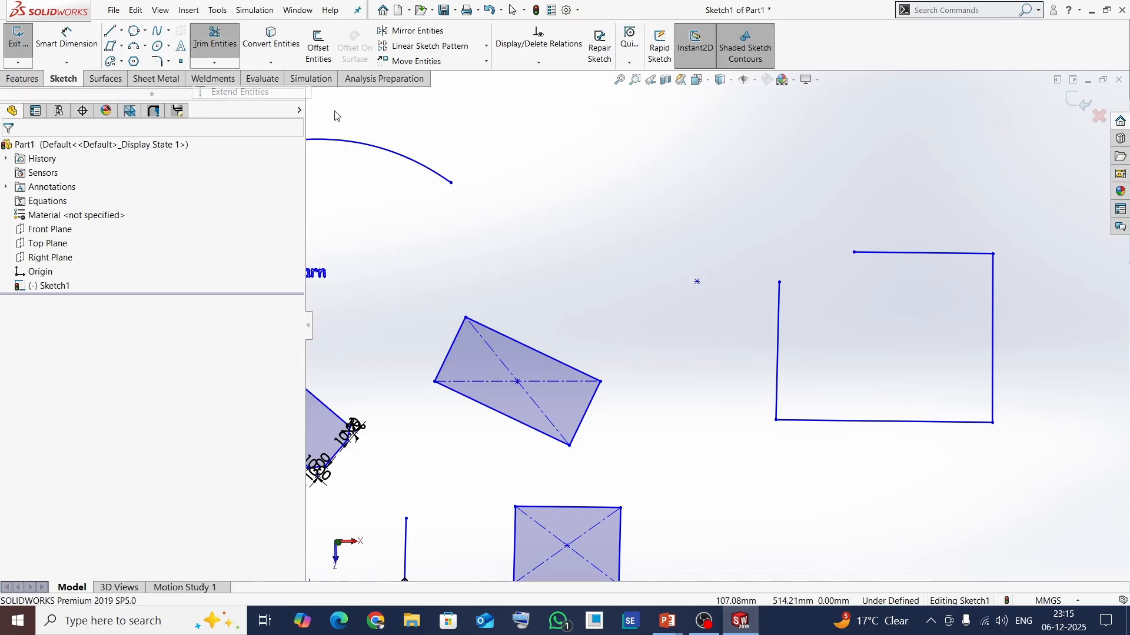
{"action": "left_click", "coordinate": [867, 252]}
{"action": "scroll", "coordinate": [826, 198], "scroll_direction": "up", "scroll_amount": 4}
{"action": "scroll", "coordinate": [842, 257], "scroll_direction": "up", "scroll_amount": 5}
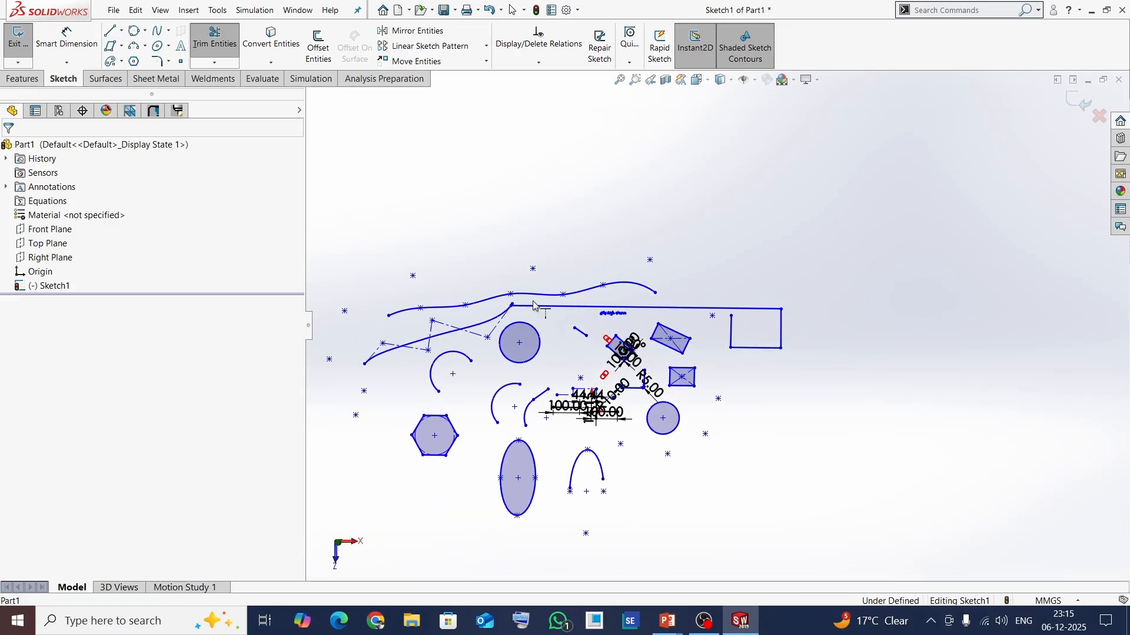
- Undo the long extension of the open rectangle's top edge that reaches the spline
{"action": "scroll", "coordinate": [832, 341], "scroll_direction": "down", "scroll_amount": 6}
{"action": "scroll", "coordinate": [956, 323], "scroll_direction": "down", "scroll_amount": 1}
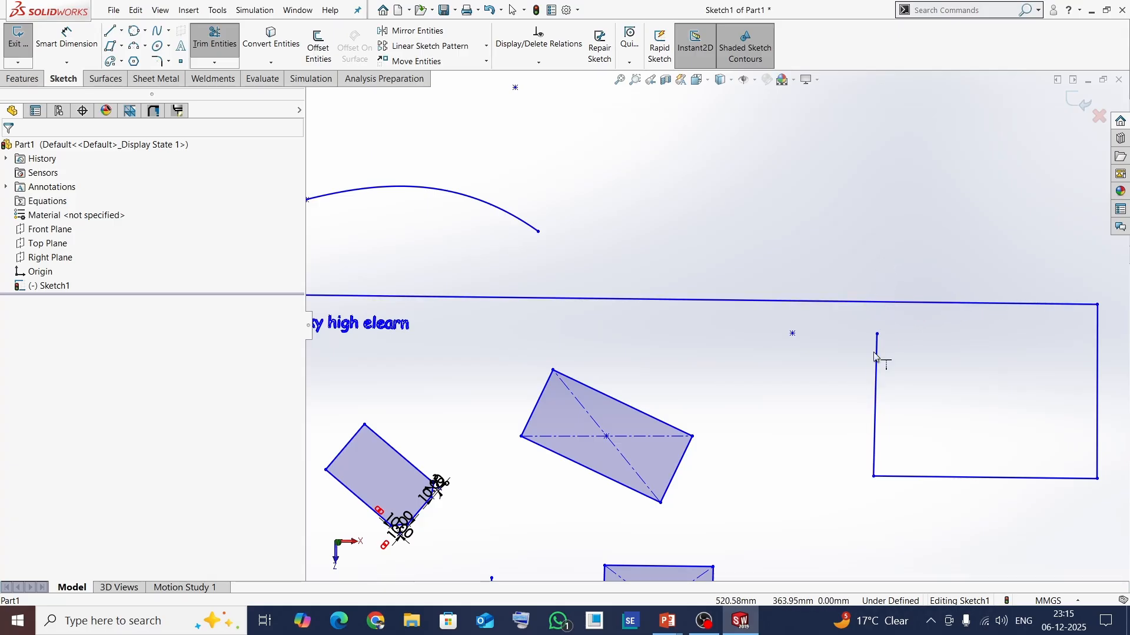
{"action": "scroll", "coordinate": [925, 330], "scroll_direction": "up", "scroll_amount": 2}
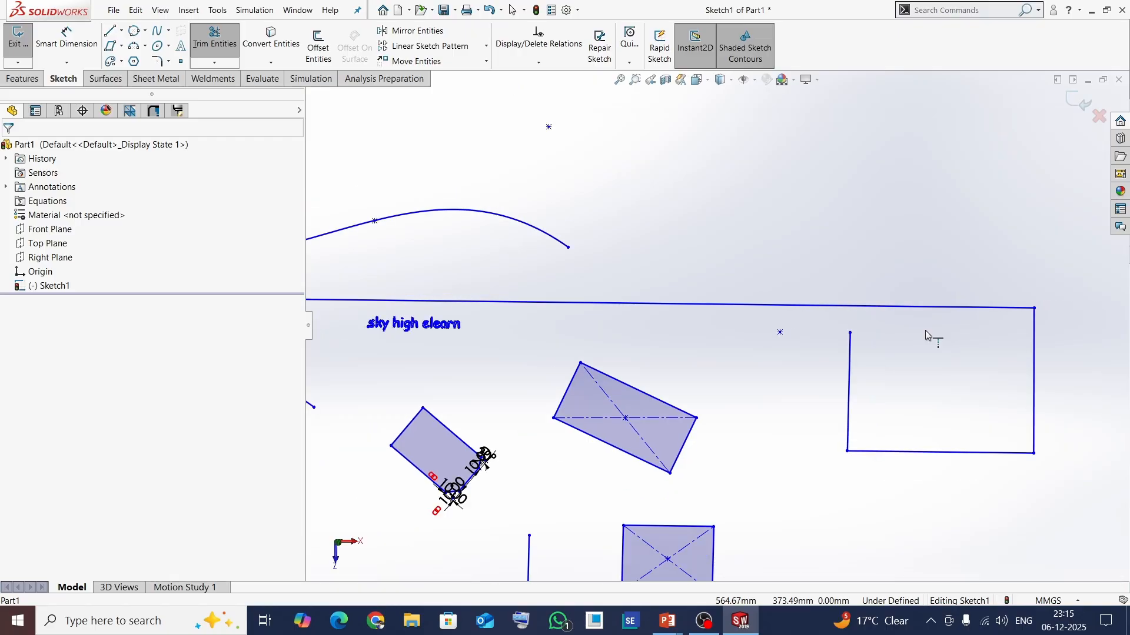
{"action": "scroll", "coordinate": [859, 326], "scroll_direction": "up", "scroll_amount": 2}
{"action": "scroll", "coordinate": [915, 347], "scroll_direction": "up", "scroll_amount": 4}
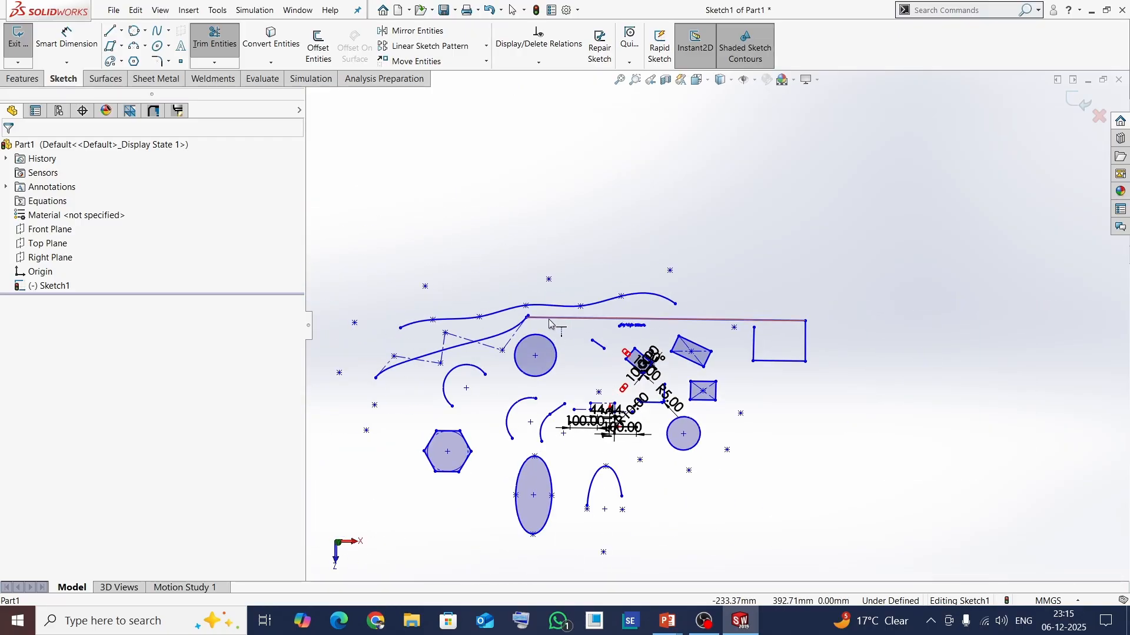
{"action": "scroll", "coordinate": [564, 323], "scroll_direction": "down", "scroll_amount": 2}
{"action": "key", "text": "Escape"}
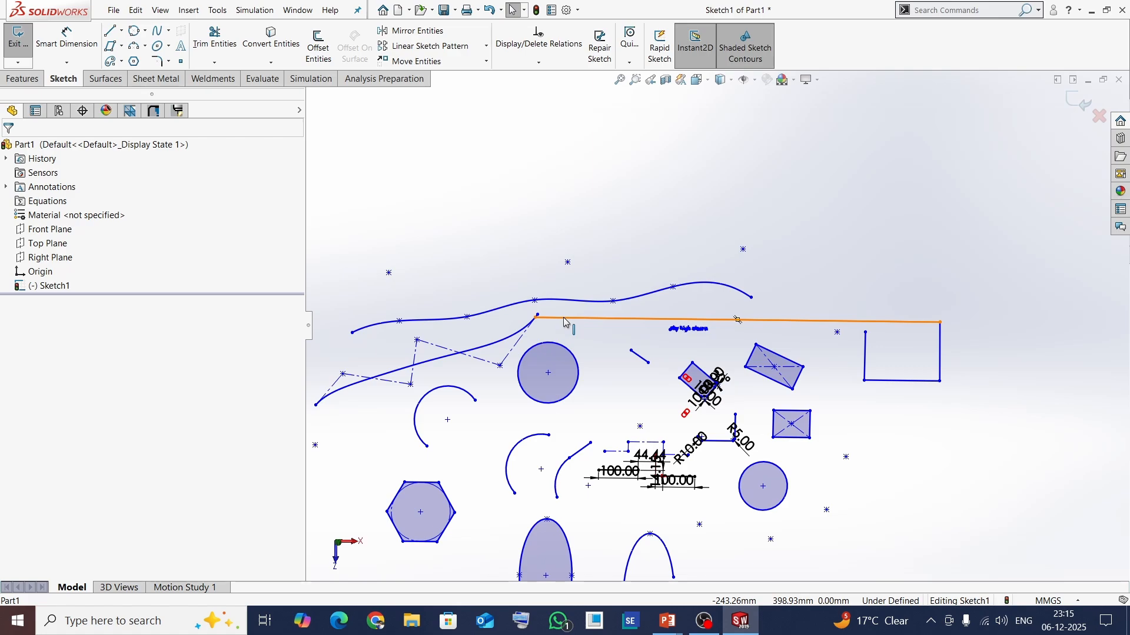
{"action": "left_click", "coordinate": [563, 323]}
{"action": "key", "text": "Delete"}
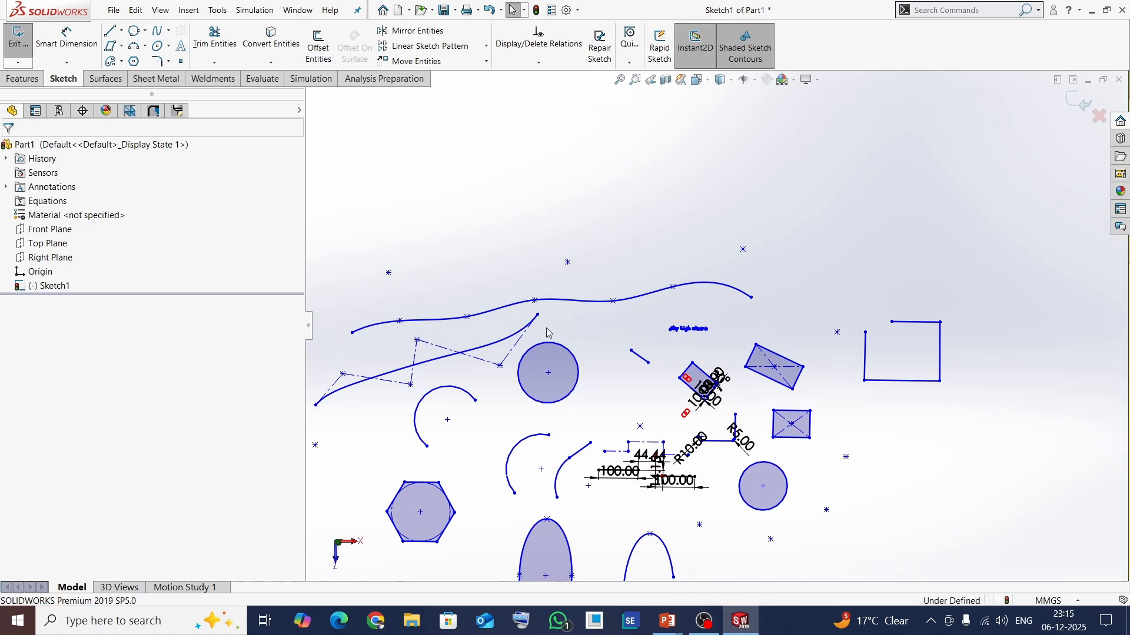
- Delete the two splines beside the circle, and try extending the open rectangle's top edge with Extend Entities
{"action": "left_click_drag", "start_coordinate": [547, 333], "coordinate": [442, 291]}
{"action": "key", "text": "Delete"}
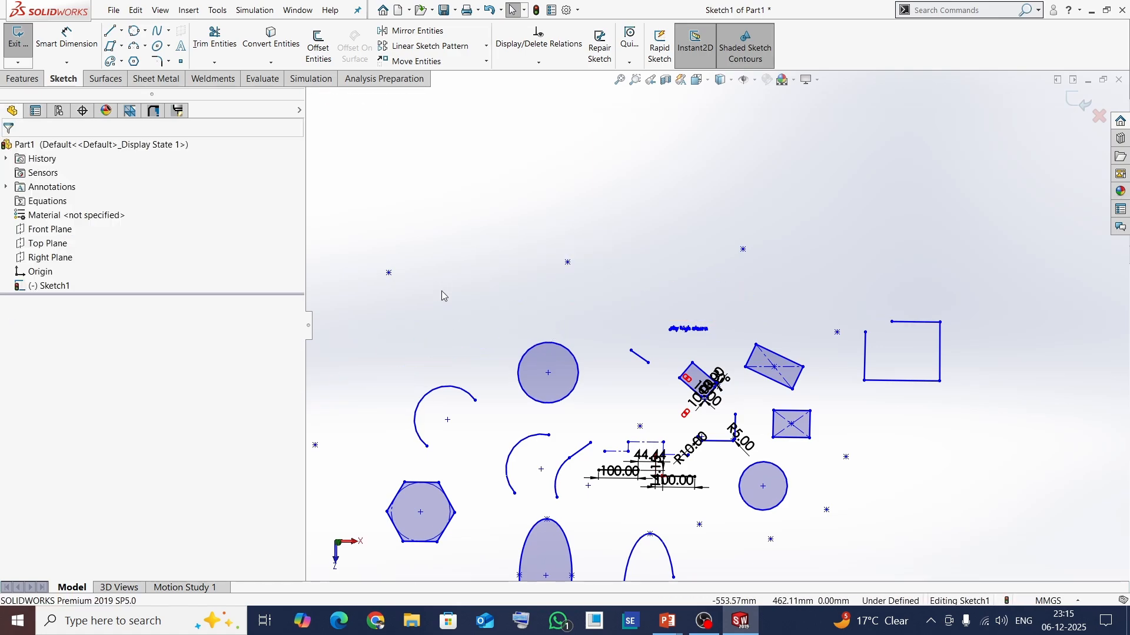
{"action": "left_click", "coordinate": [214, 62]}
{"action": "left_click", "coordinate": [232, 91]}
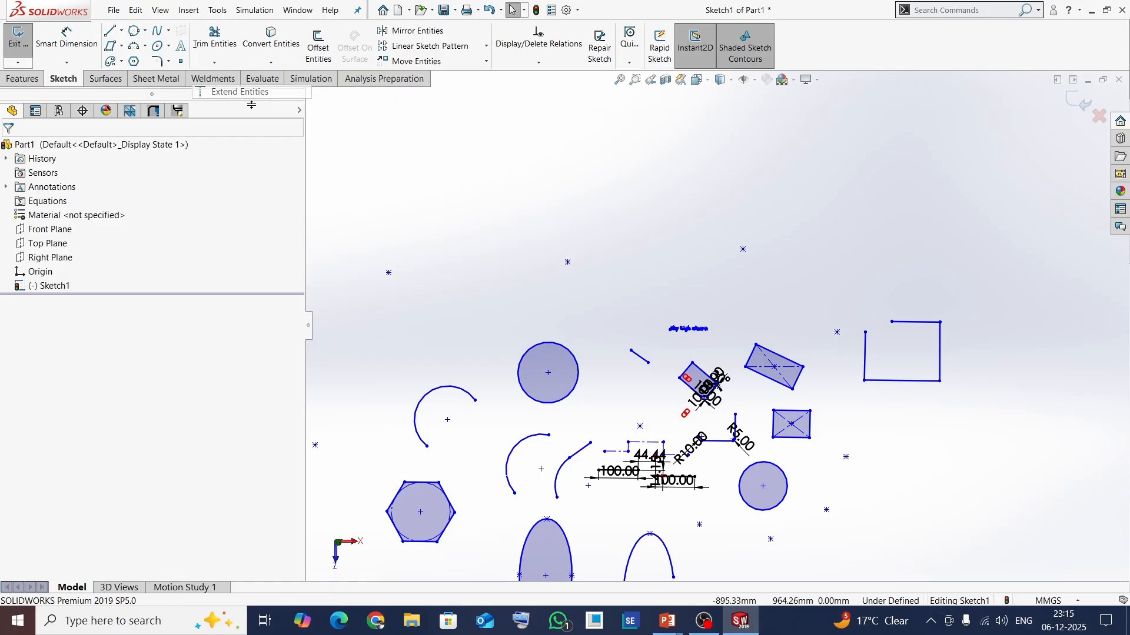
{"action": "left_click", "coordinate": [906, 323]}
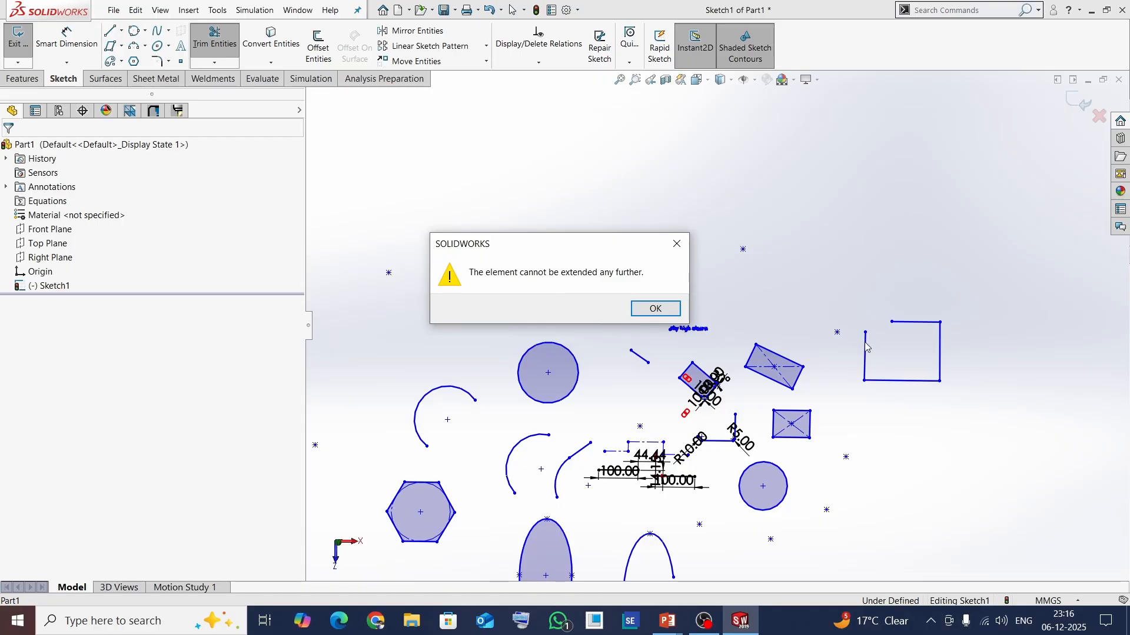
{"action": "left_click", "coordinate": [678, 244]}
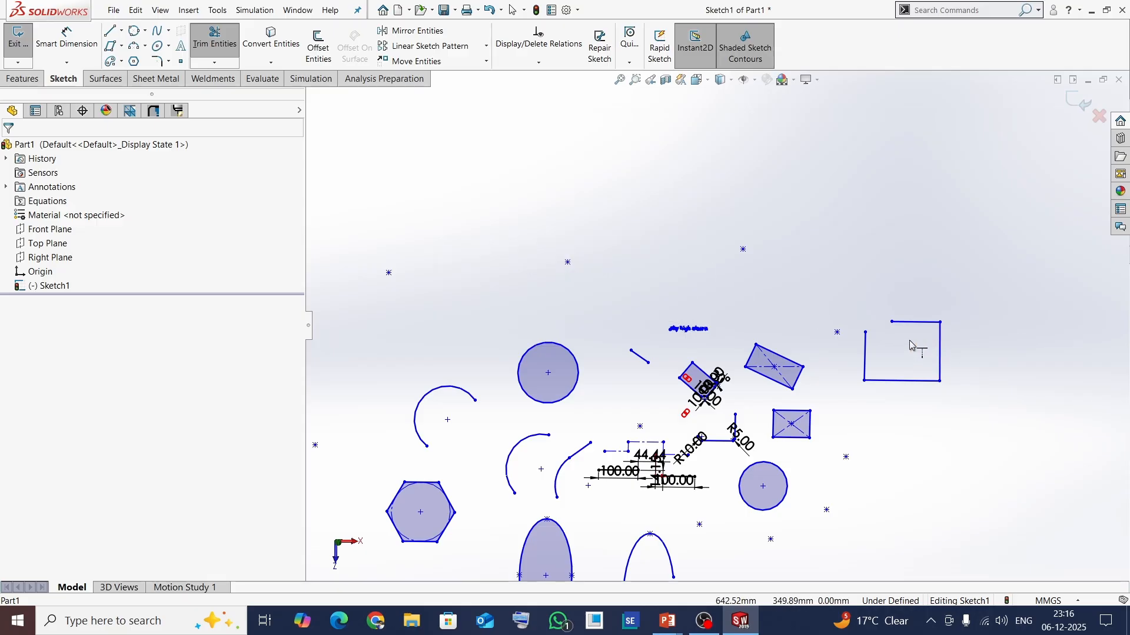
{"action": "scroll", "coordinate": [893, 341], "scroll_direction": "down", "scroll_amount": 2}
{"action": "key", "text": "Escape"}
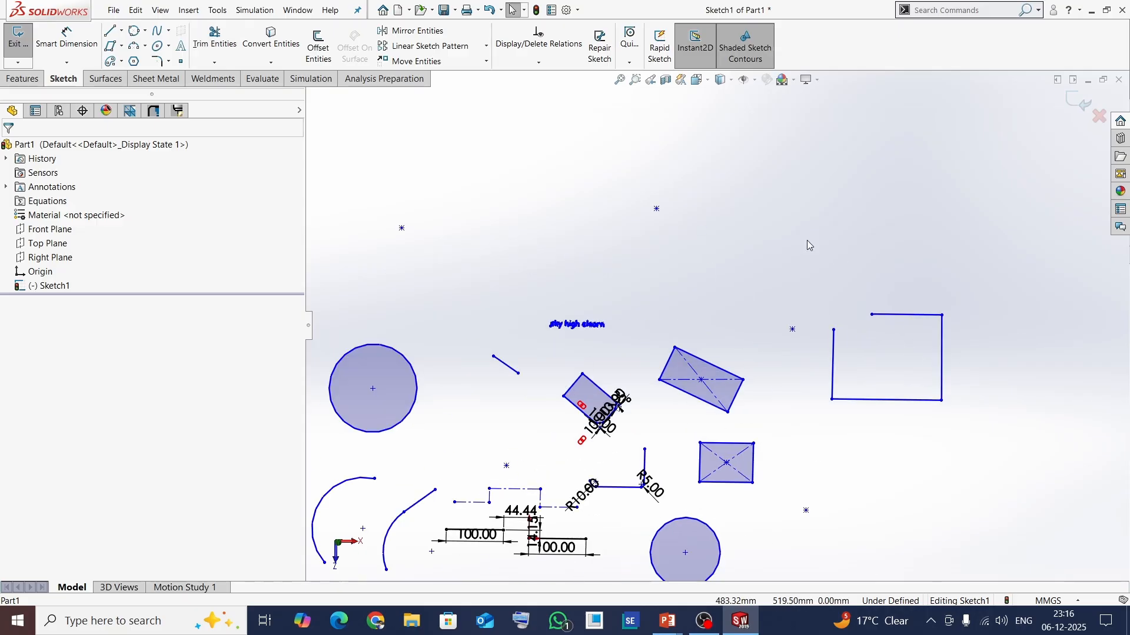
{"action": "left_click", "coordinate": [218, 62]}
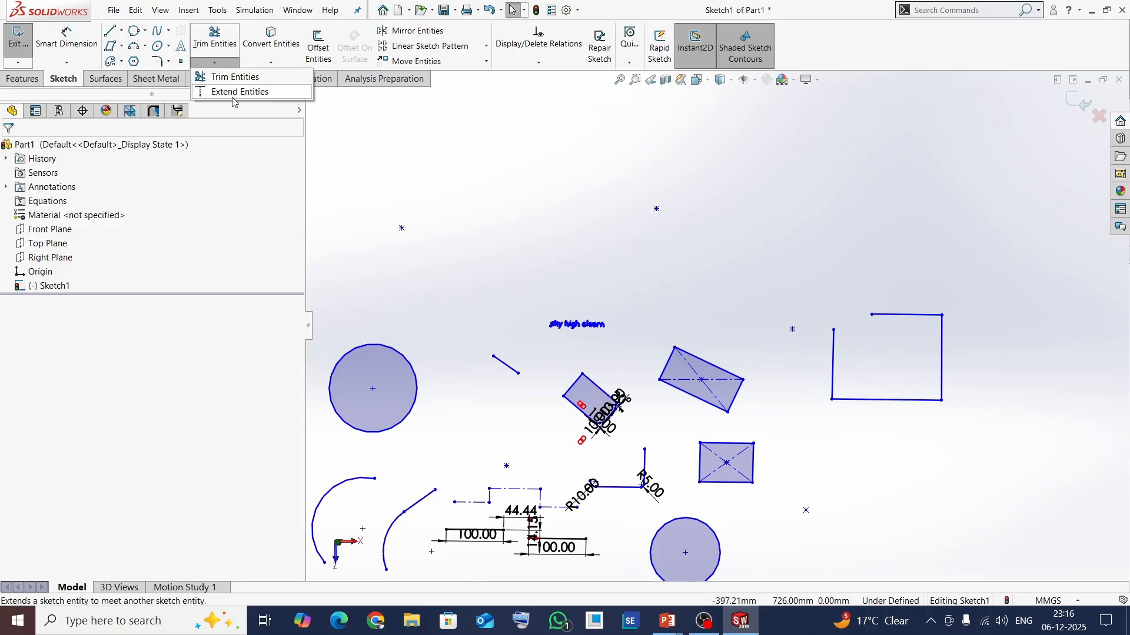
{"action": "left_click", "coordinate": [508, 186]}
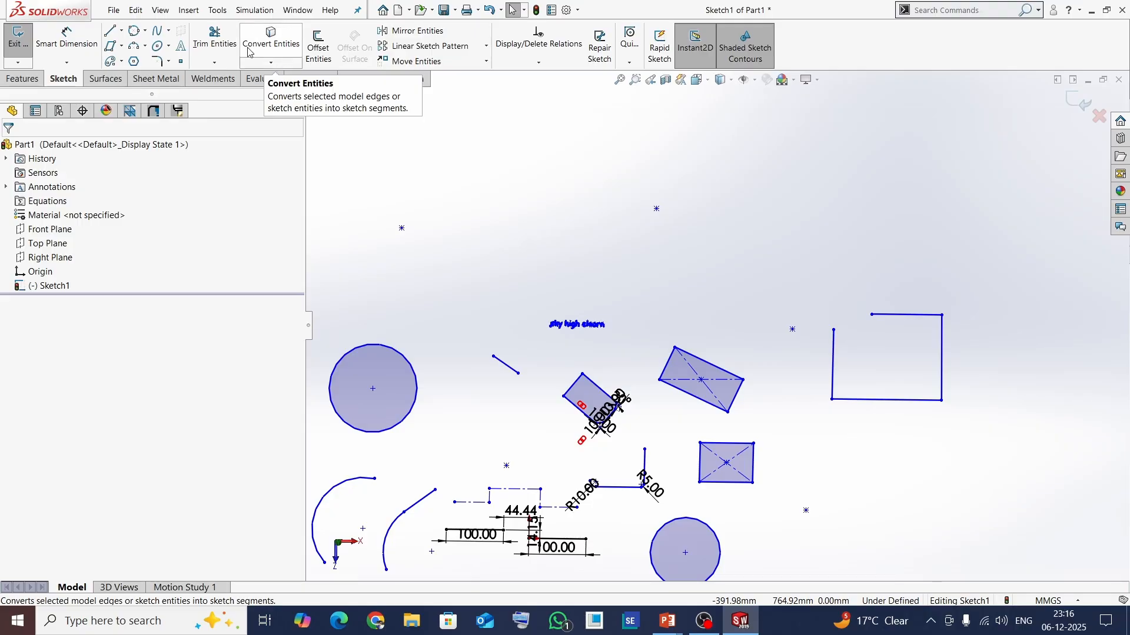
{"action": "scroll", "coordinate": [708, 249], "scroll_direction": "up", "scroll_amount": 2}
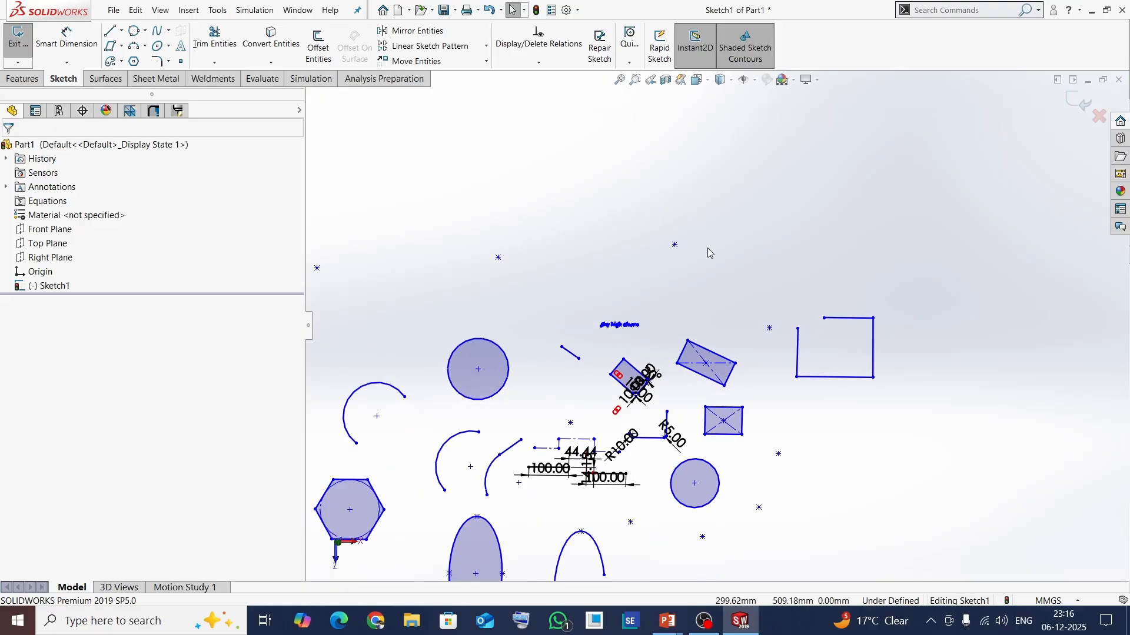
{"action": "scroll", "coordinate": [665, 246], "scroll_direction": "down", "scroll_amount": 2}
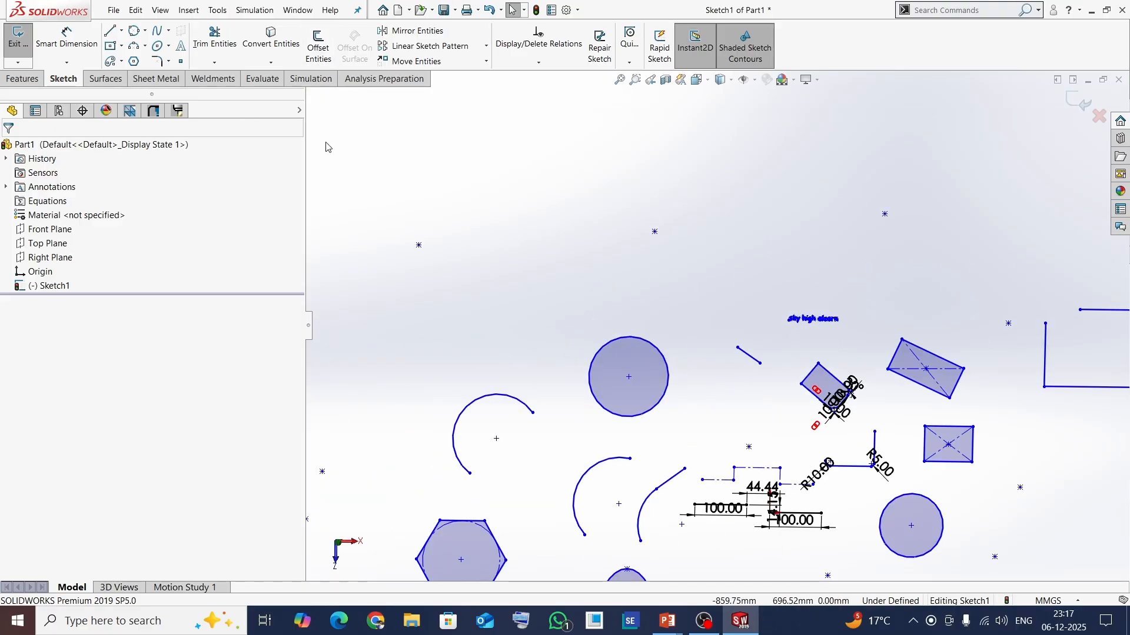
- Sketch a center rectangle about 251 by 169 mm in the empty area above the other shapes
{"action": "left_click", "coordinate": [122, 46]}
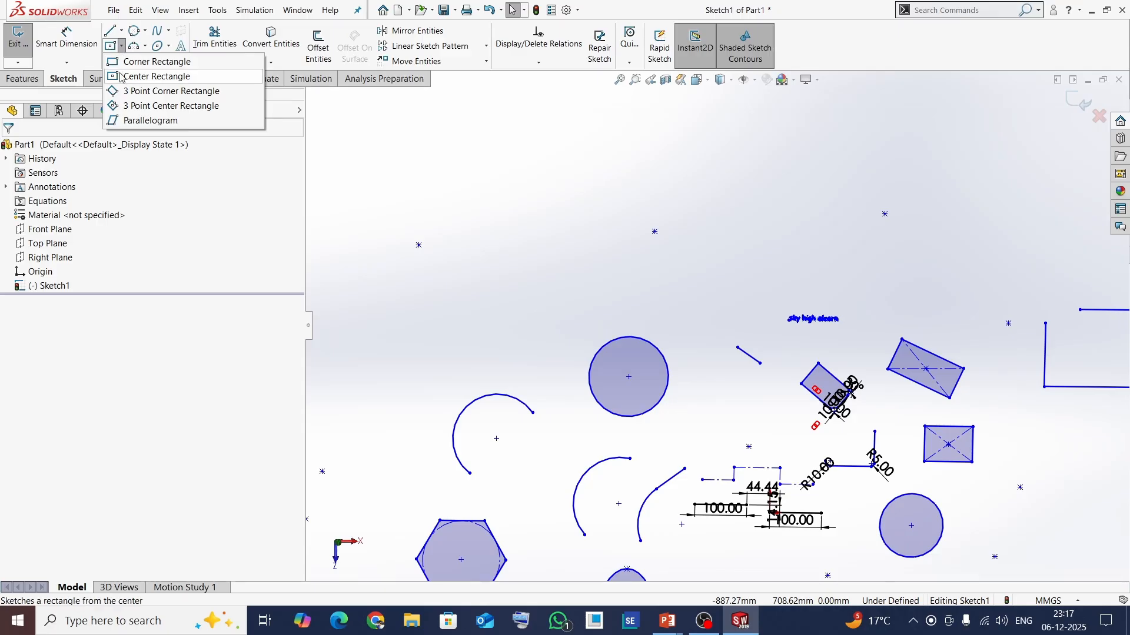
{"action": "left_click", "coordinate": [154, 77]}
{"action": "left_click", "coordinate": [723, 154]}
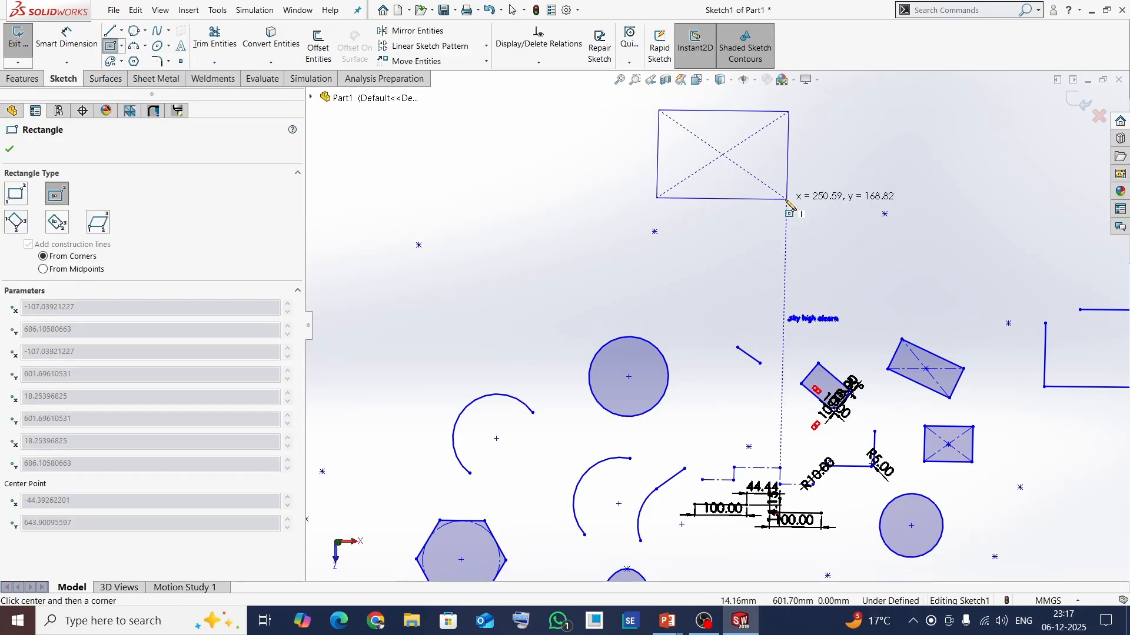
{"action": "left_click", "coordinate": [782, 197]}
{"action": "scroll", "coordinate": [771, 189], "scroll_direction": "up", "scroll_amount": 2}
{"action": "scroll", "coordinate": [747, 177], "scroll_direction": "down", "scroll_amount": 4}
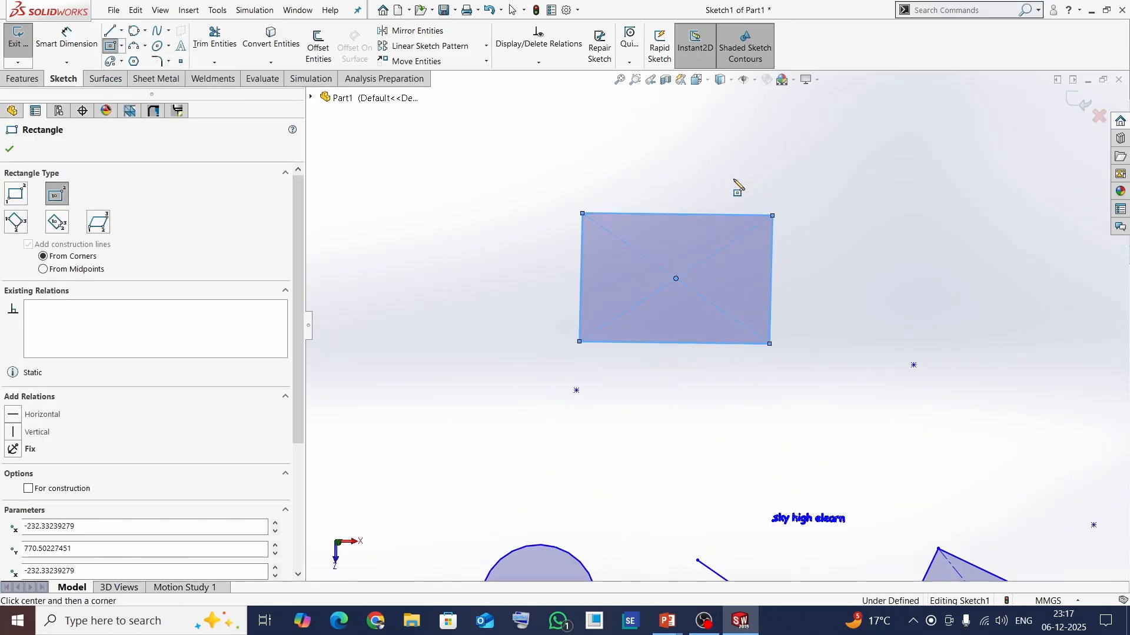
{"action": "key", "text": "Escape"}
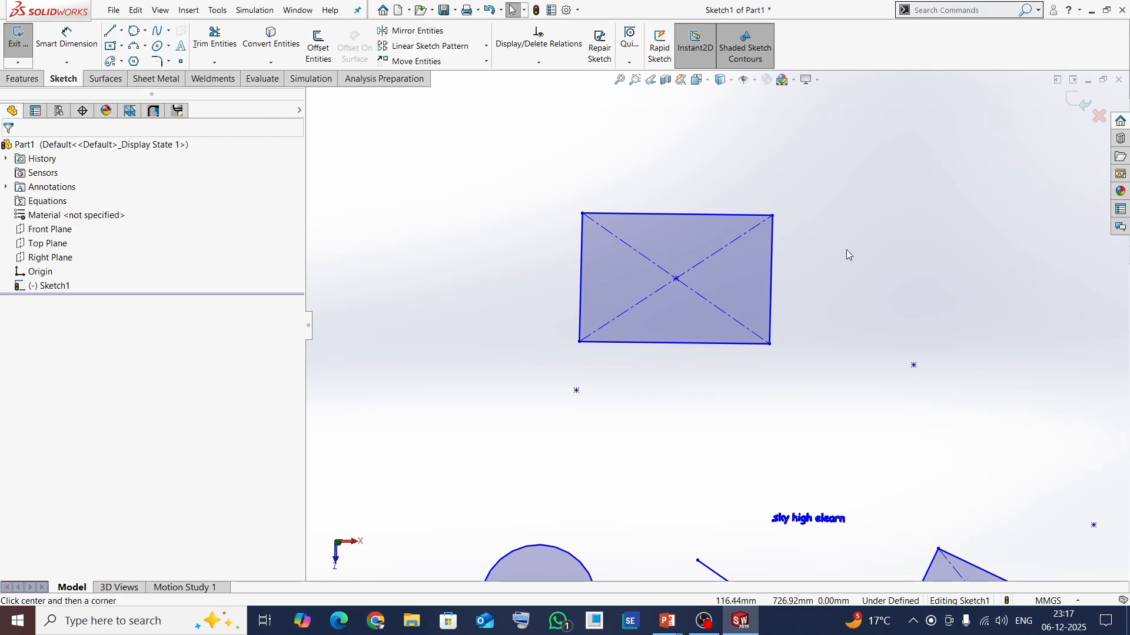
- Offset the new rectangle's whole chain 10 mm inward with dimensions added
{"action": "left_click", "coordinate": [319, 42]}
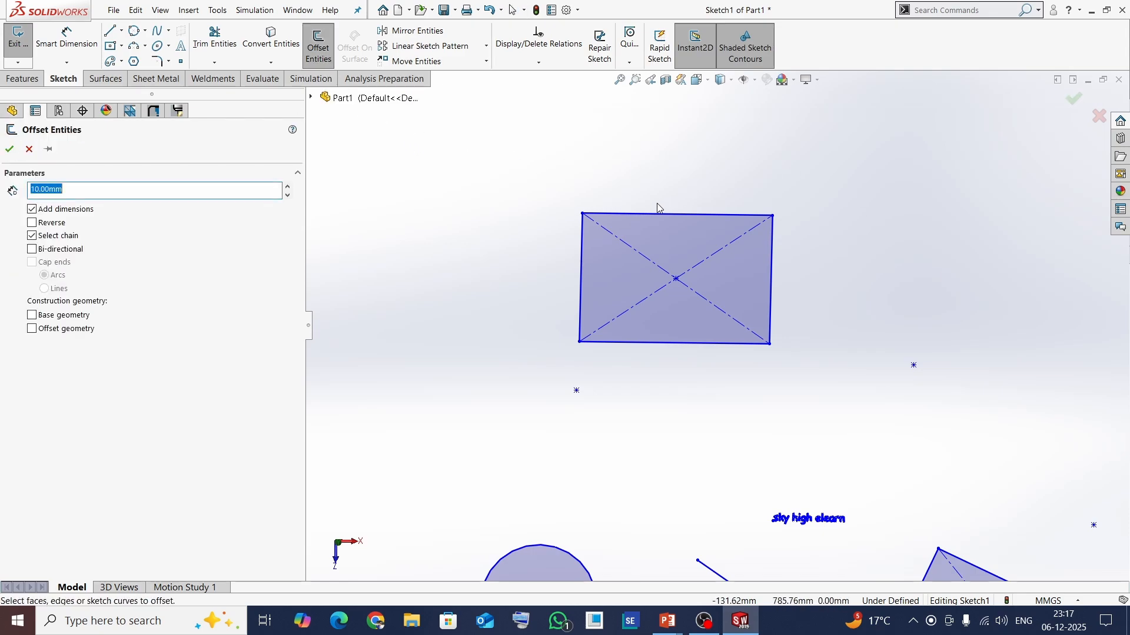
{"action": "left_click", "coordinate": [645, 216]}
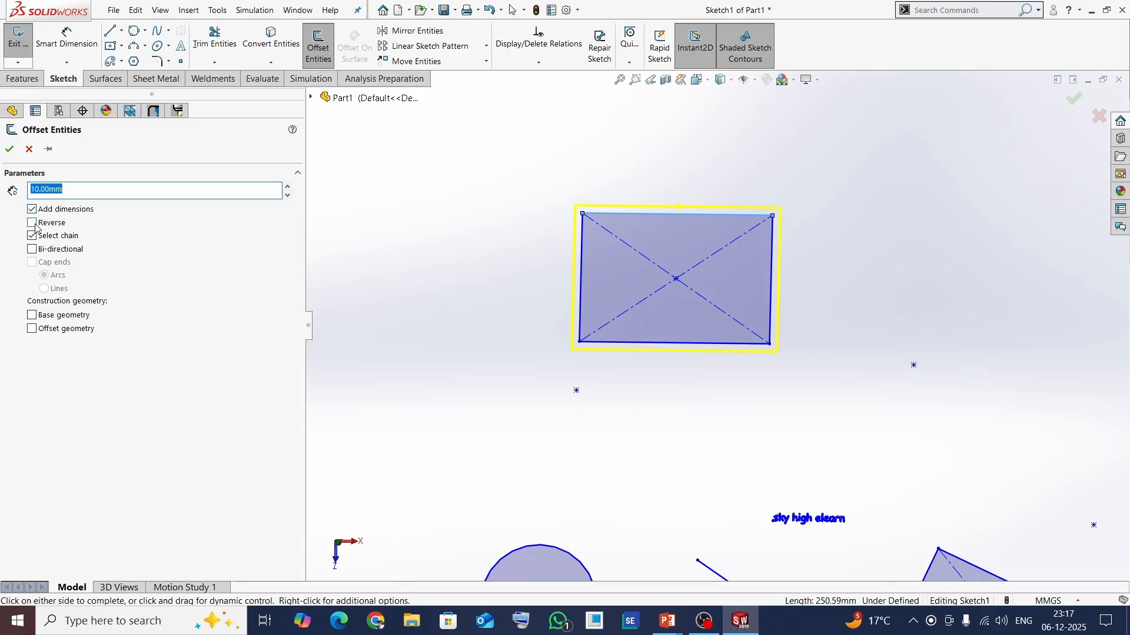
{"action": "scroll", "coordinate": [604, 243], "scroll_direction": "down", "scroll_amount": 3}
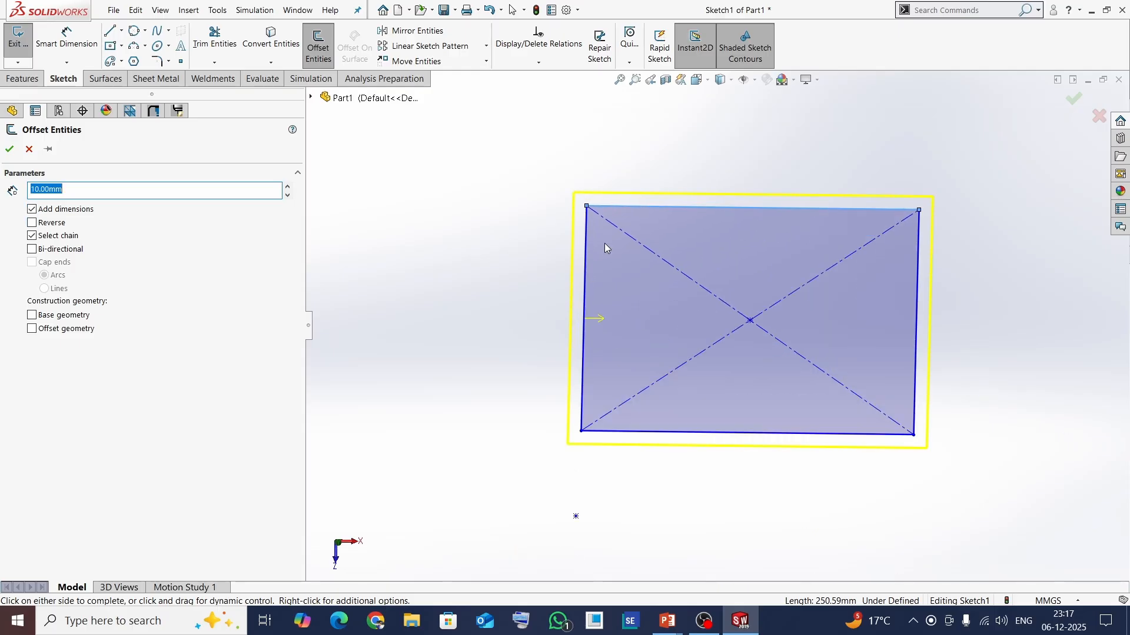
{"action": "scroll", "coordinate": [589, 329], "scroll_direction": "down", "scroll_amount": 4}
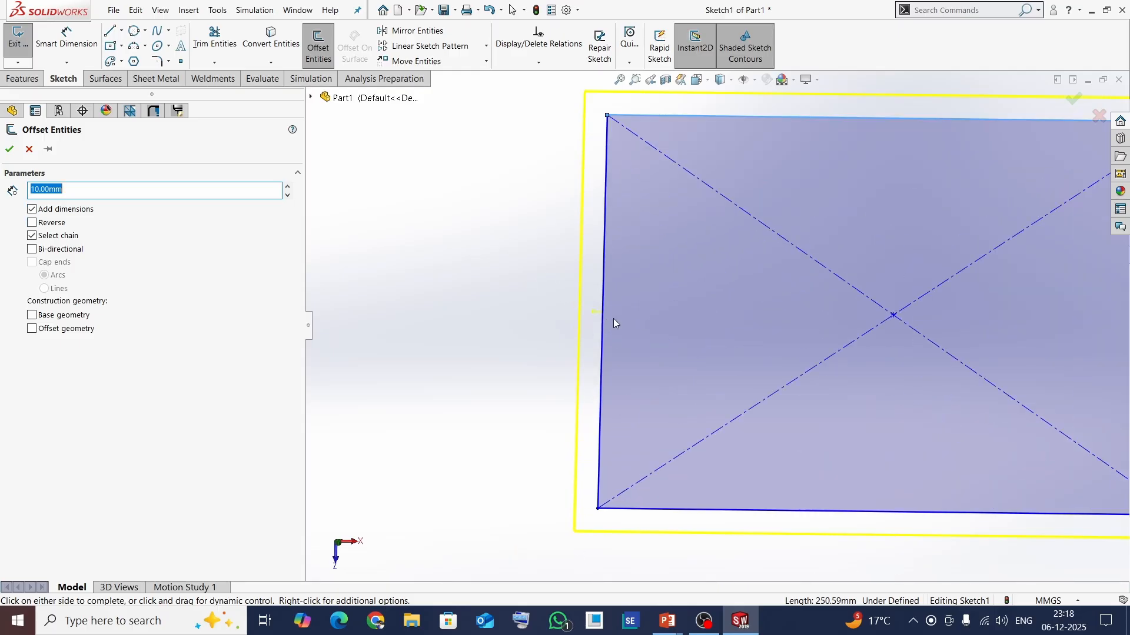
{"action": "left_click", "coordinate": [653, 312]}
{"action": "scroll", "coordinate": [656, 313], "scroll_direction": "up", "scroll_amount": 2}
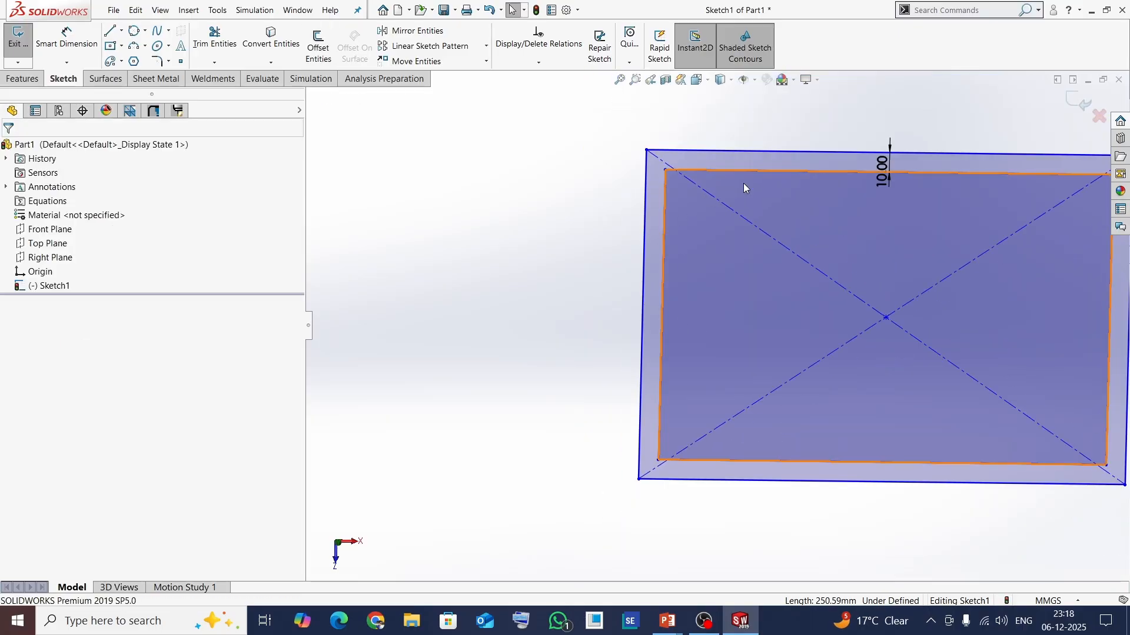
{"action": "left_click", "coordinate": [662, 281]}
{"action": "left_click", "coordinate": [588, 323]}
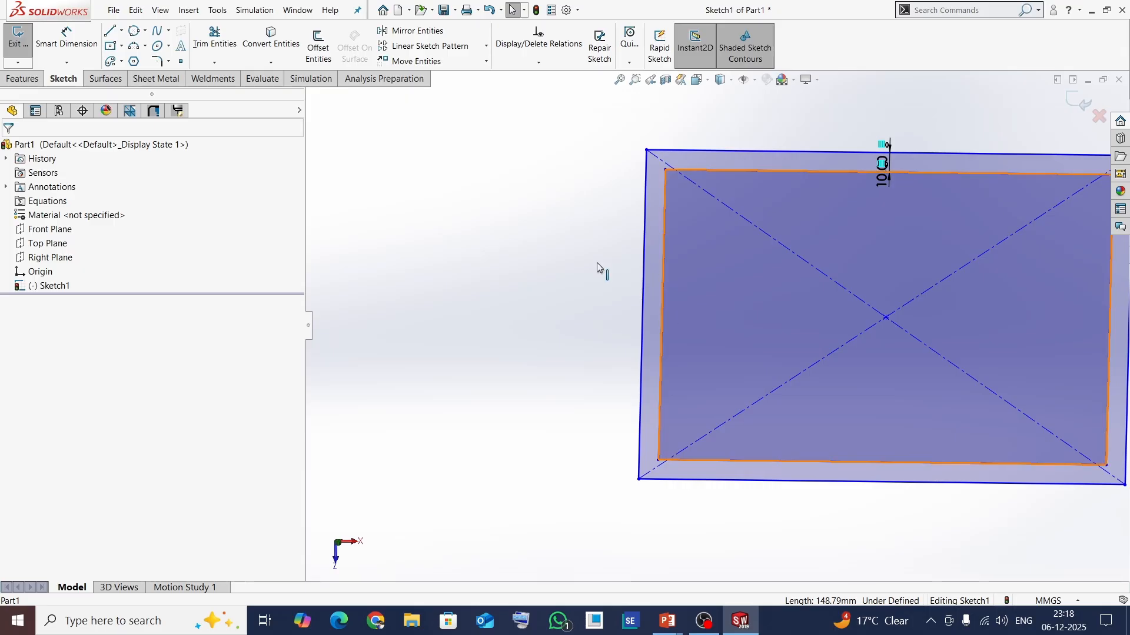
{"action": "key", "text": "z"}
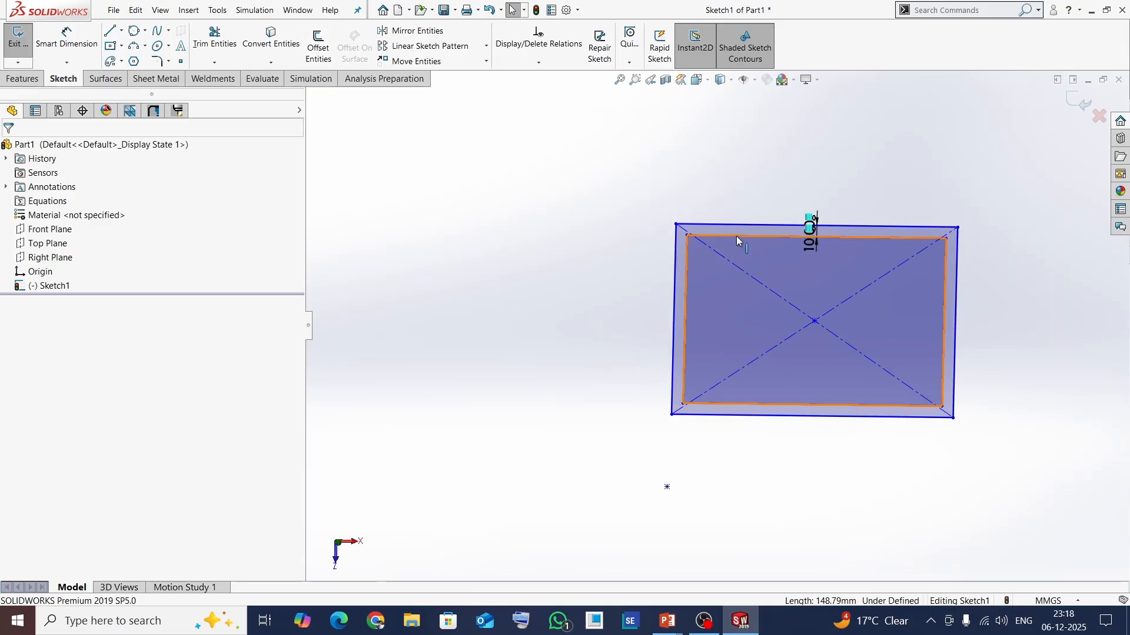
- Offset the outer rectangle 10 mm outward in one direction only, with the offset geometry as construction lines
{"action": "left_click", "coordinate": [323, 49]}
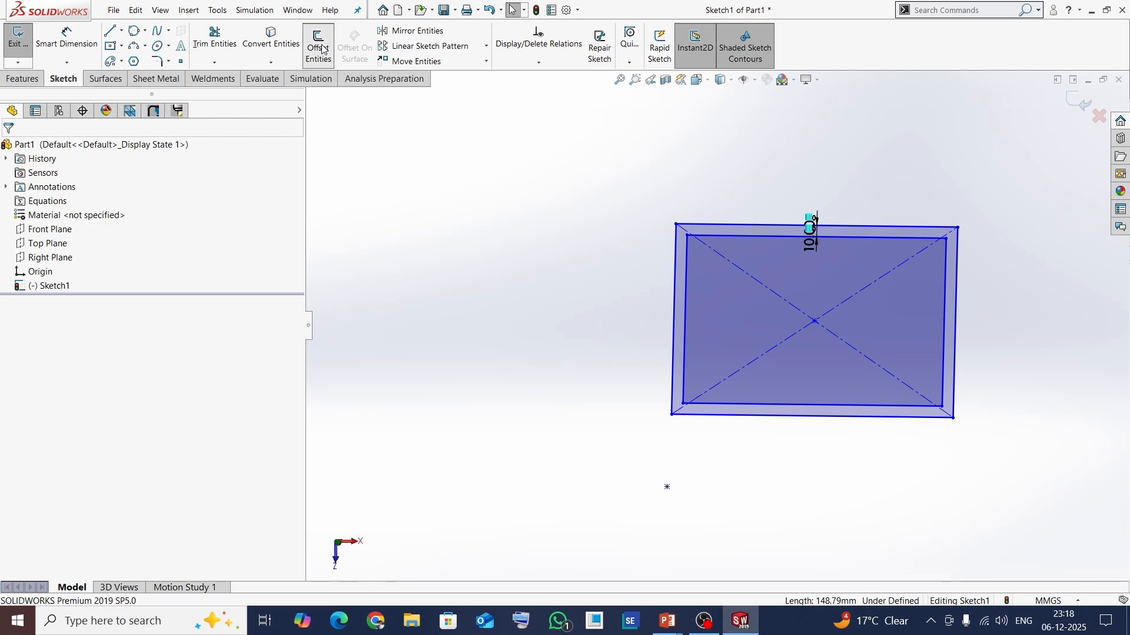
{"action": "left_click", "coordinate": [734, 225]}
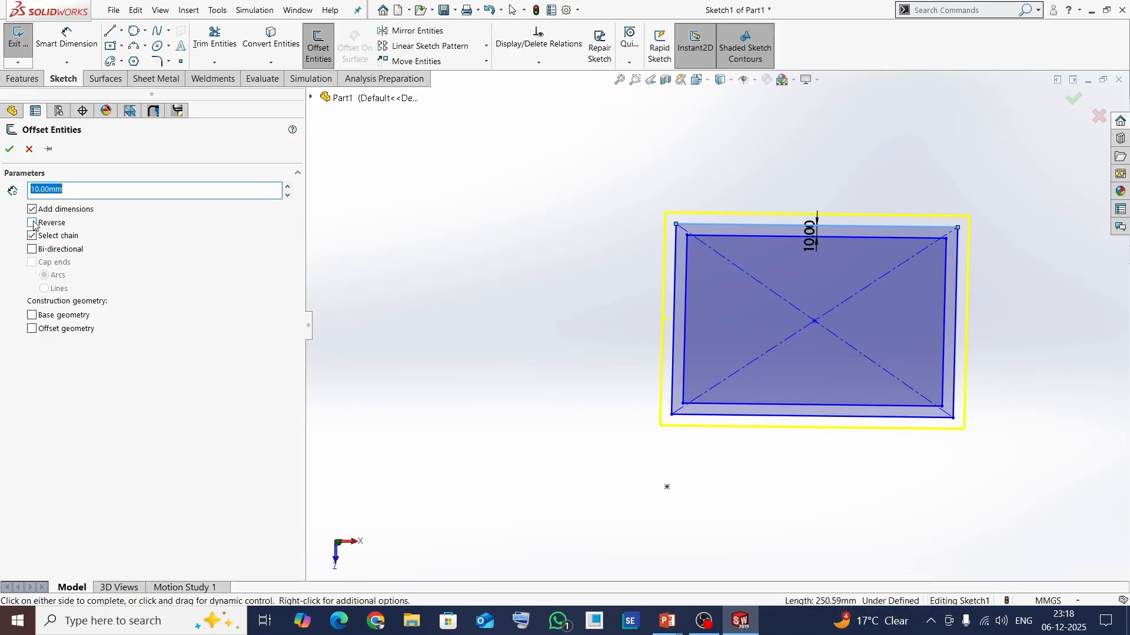
{"action": "left_click", "coordinate": [33, 249]}
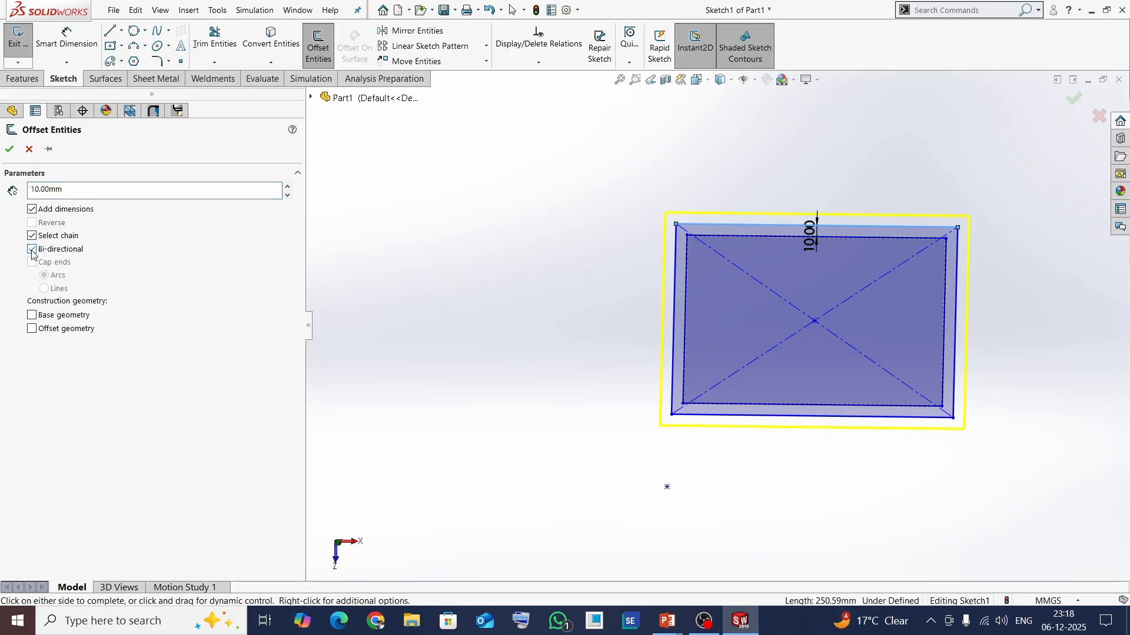
{"action": "scroll", "coordinate": [687, 274], "scroll_direction": "down", "scroll_amount": 2}
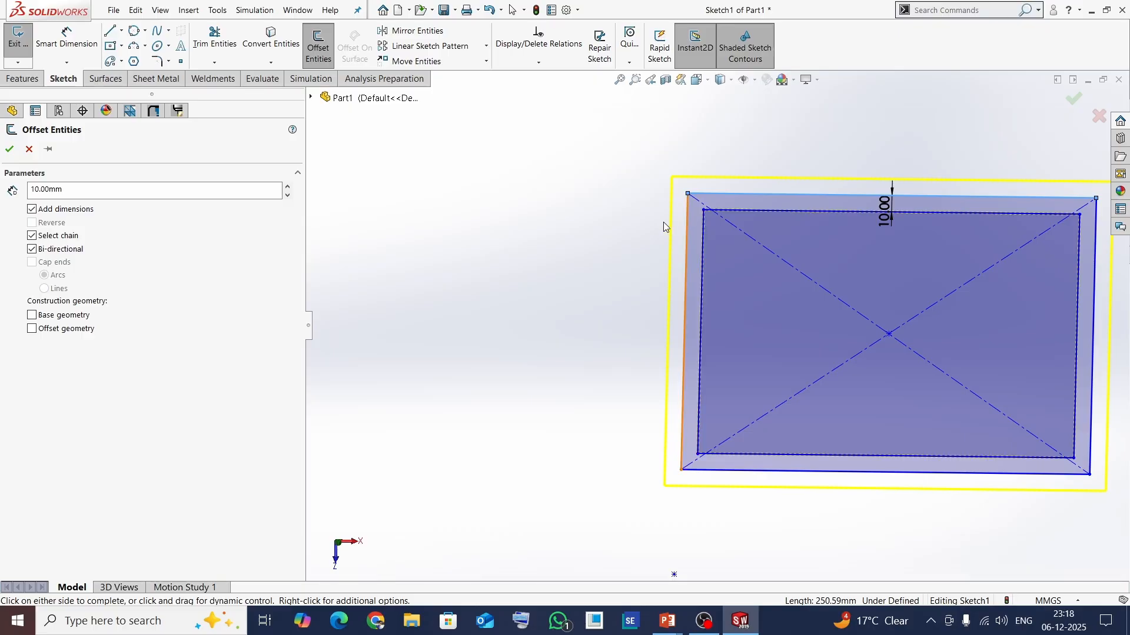
{"action": "left_click", "coordinate": [34, 253]}
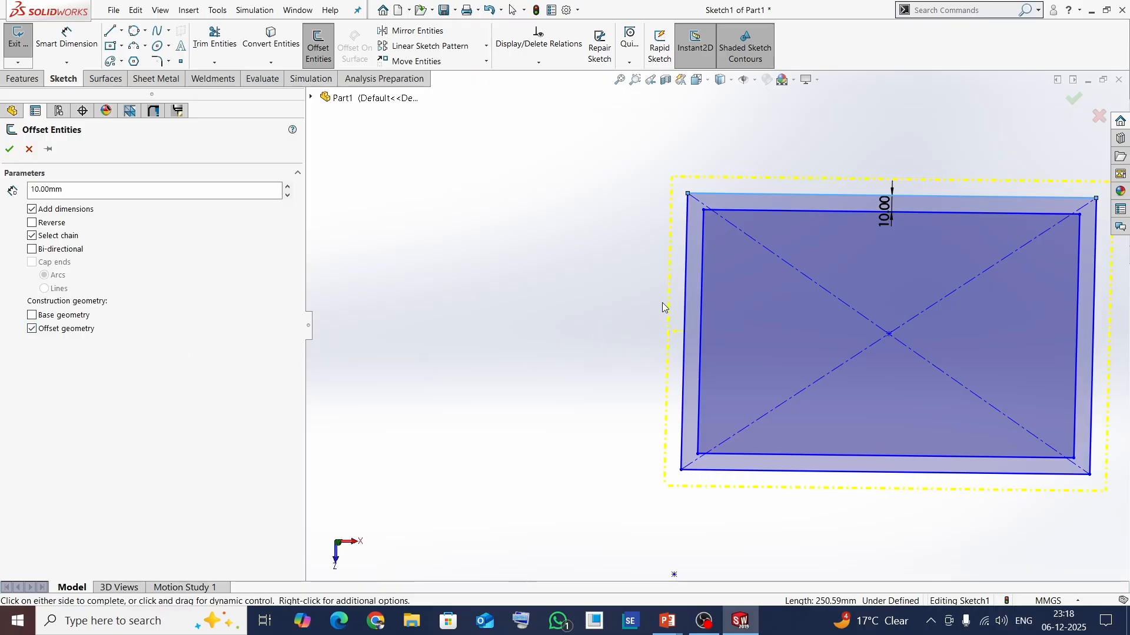
{"action": "scroll", "coordinate": [662, 302], "scroll_direction": "down", "scroll_amount": 2}
{"action": "scroll", "coordinate": [662, 303], "scroll_direction": "down", "scroll_amount": 3}
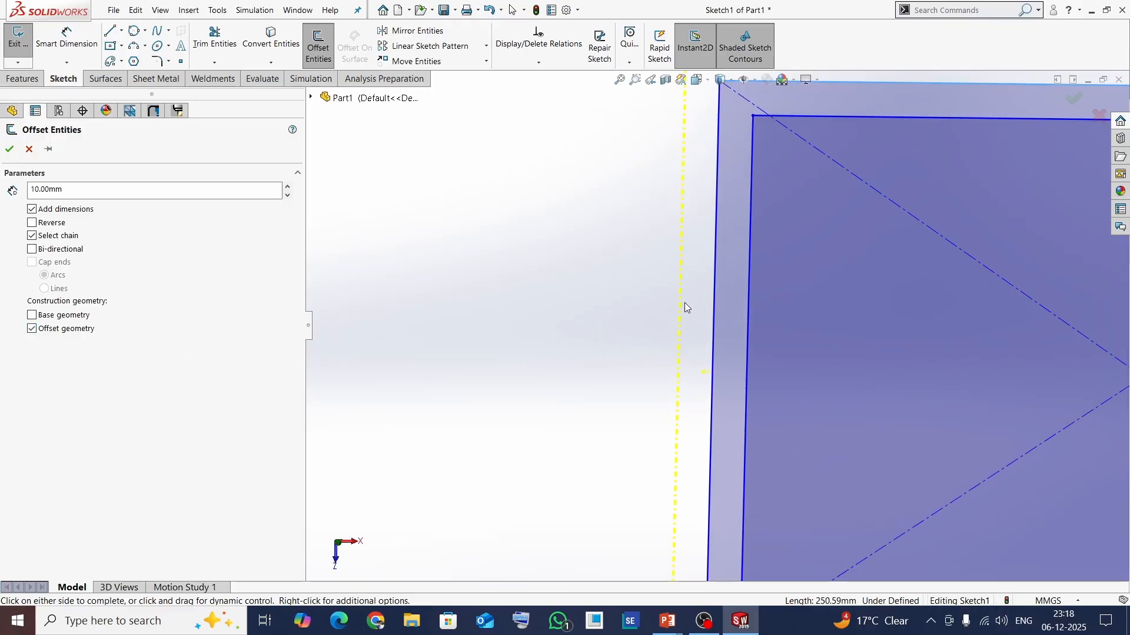
{"action": "left_click", "coordinate": [636, 317]}
{"action": "scroll", "coordinate": [592, 337], "scroll_direction": "up", "scroll_amount": 5}
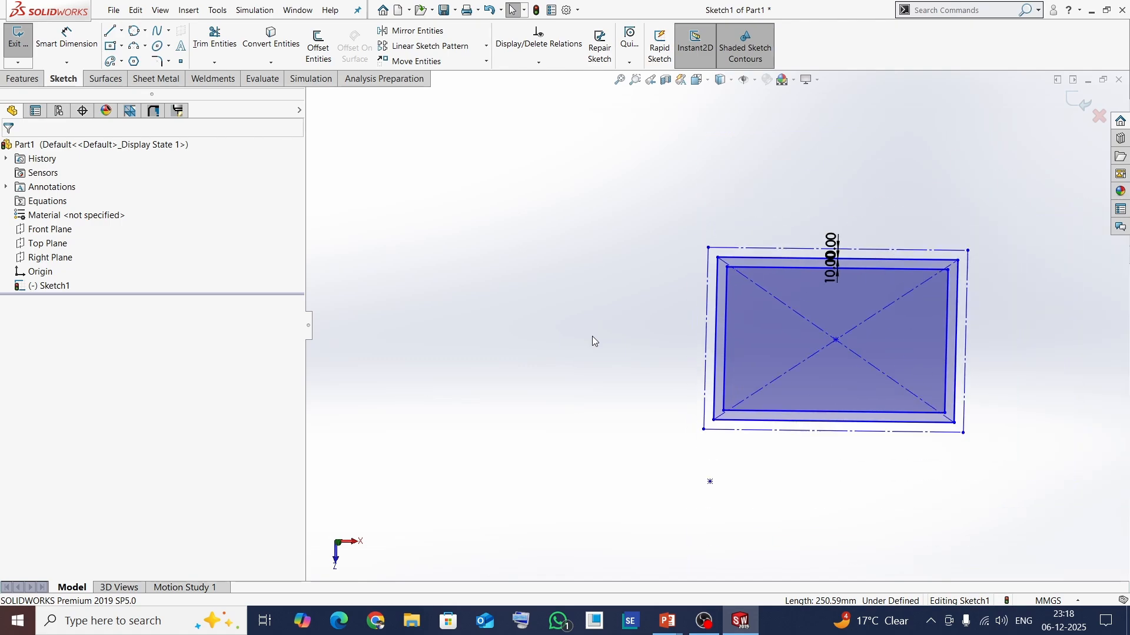
- Delete all the entities in the sketch, including the offset rectangles
{"action": "scroll", "coordinate": [753, 259], "scroll_direction": "down", "scroll_amount": 2}
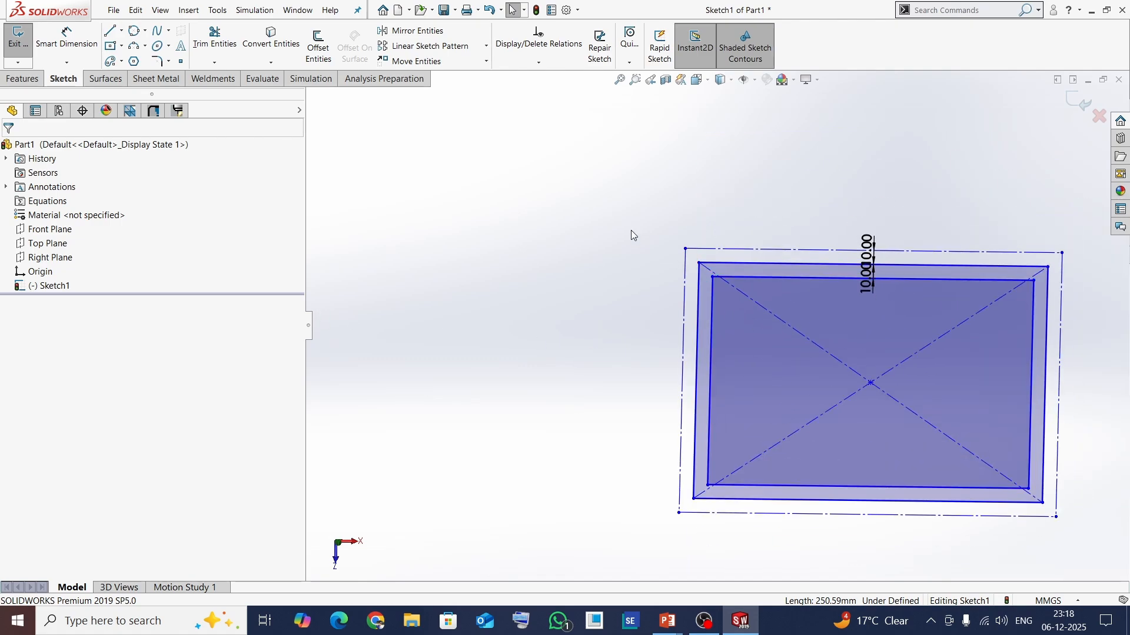
{"action": "scroll", "coordinate": [631, 233], "scroll_direction": "up", "scroll_amount": 2}
{"action": "key", "text": "f"}
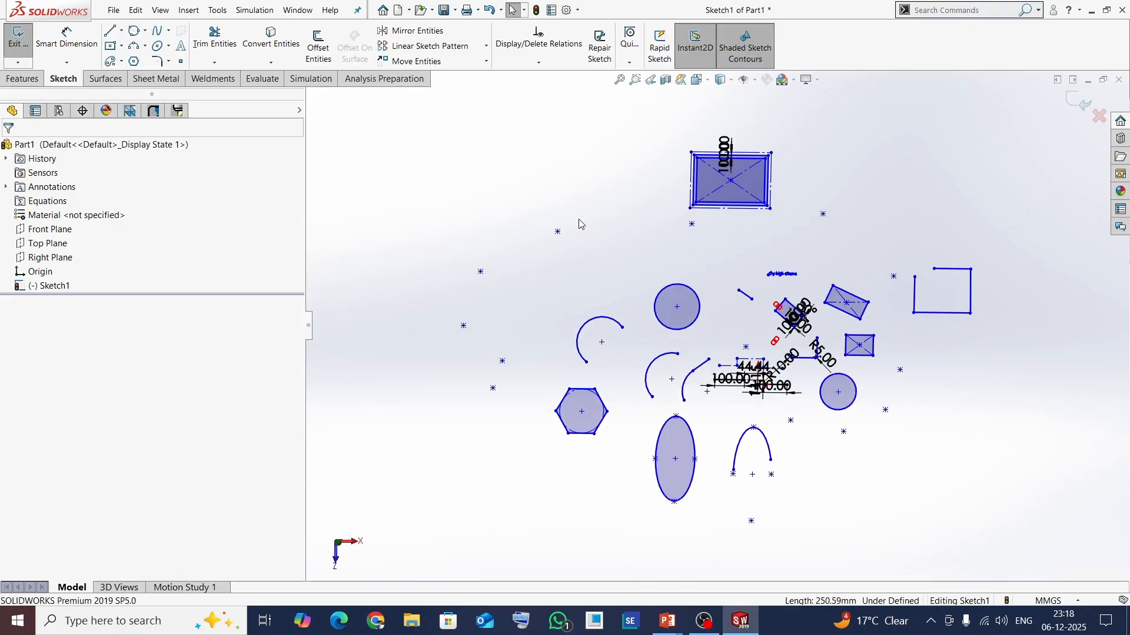
{"action": "scroll", "coordinate": [580, 224], "scroll_direction": "up", "scroll_amount": 3}
{"action": "mouse_move", "coordinate": [463, 159]}
{"action": "left_mouse_down"}
{"action": "mouse_move", "coordinate": [681, 398]}
{"action": "mouse_move", "coordinate": [953, 498]}
{"action": "left_mouse_up"}
{"action": "key", "text": "Delete"}
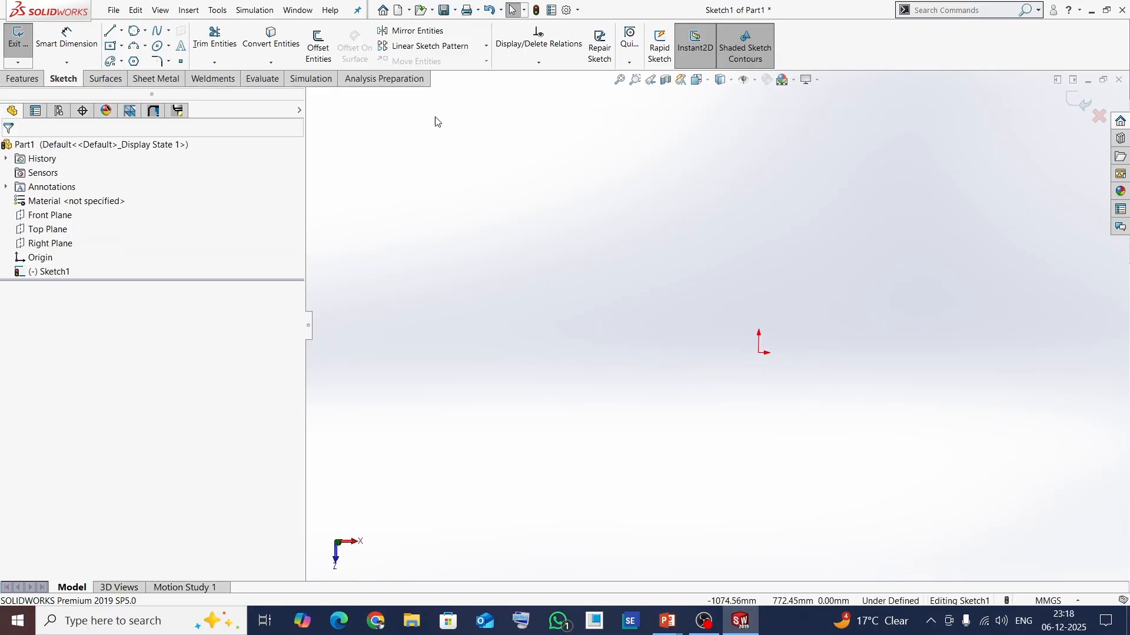
- Sketch a corner rectangle about 238 mm tall in the empty area beside the origin, on its negative X side
{"action": "left_click", "coordinate": [121, 46]}
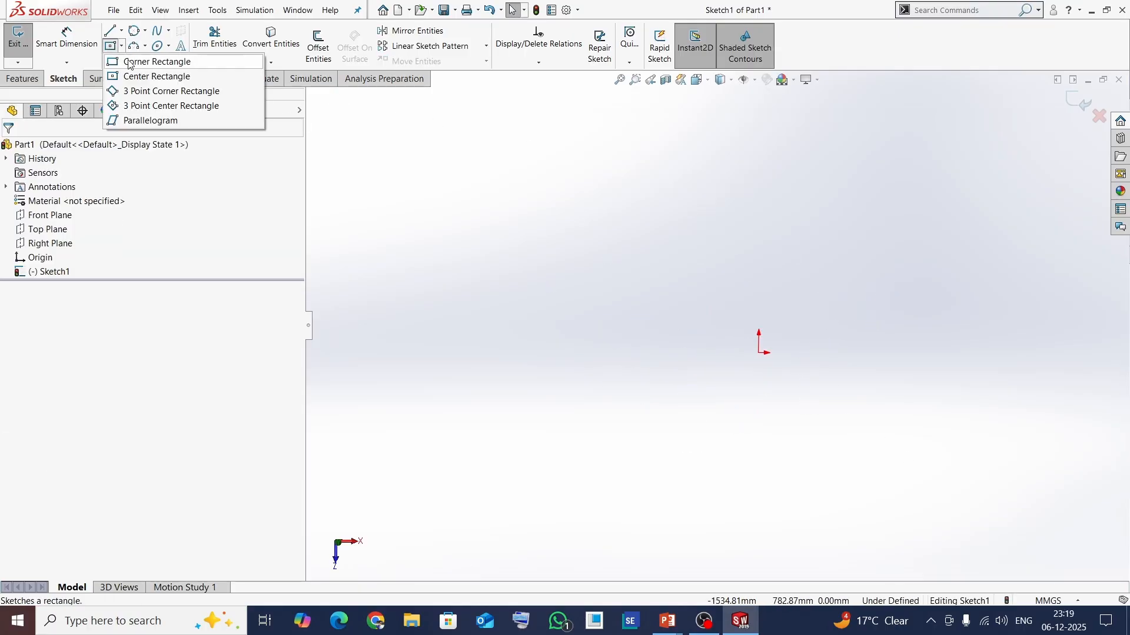
{"action": "left_click", "coordinate": [134, 62]}
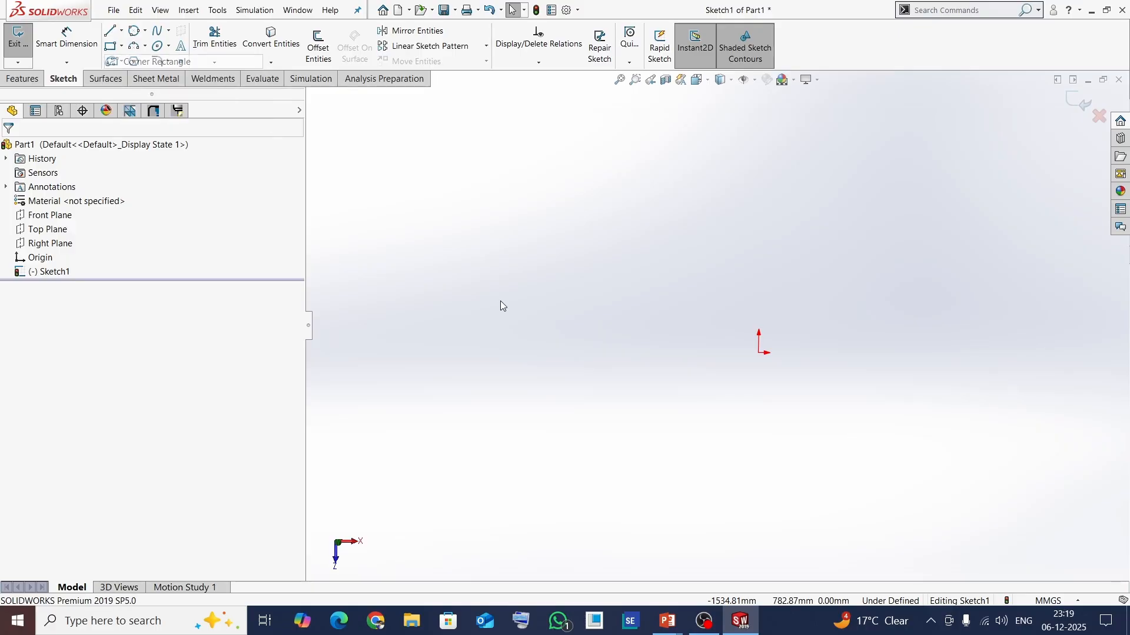
{"action": "left_click", "coordinate": [572, 294]}
{"action": "left_click", "coordinate": [688, 365]}
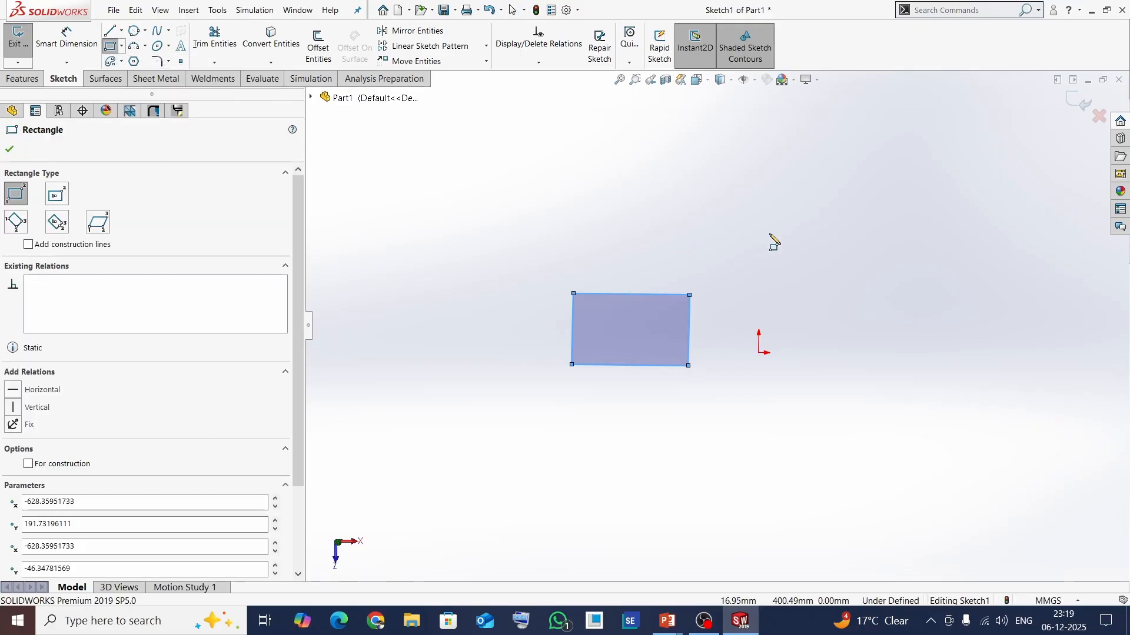
{"action": "key", "text": "Escape"}
{"action": "scroll", "coordinate": [736, 351], "scroll_direction": "down", "scroll_amount": 2}
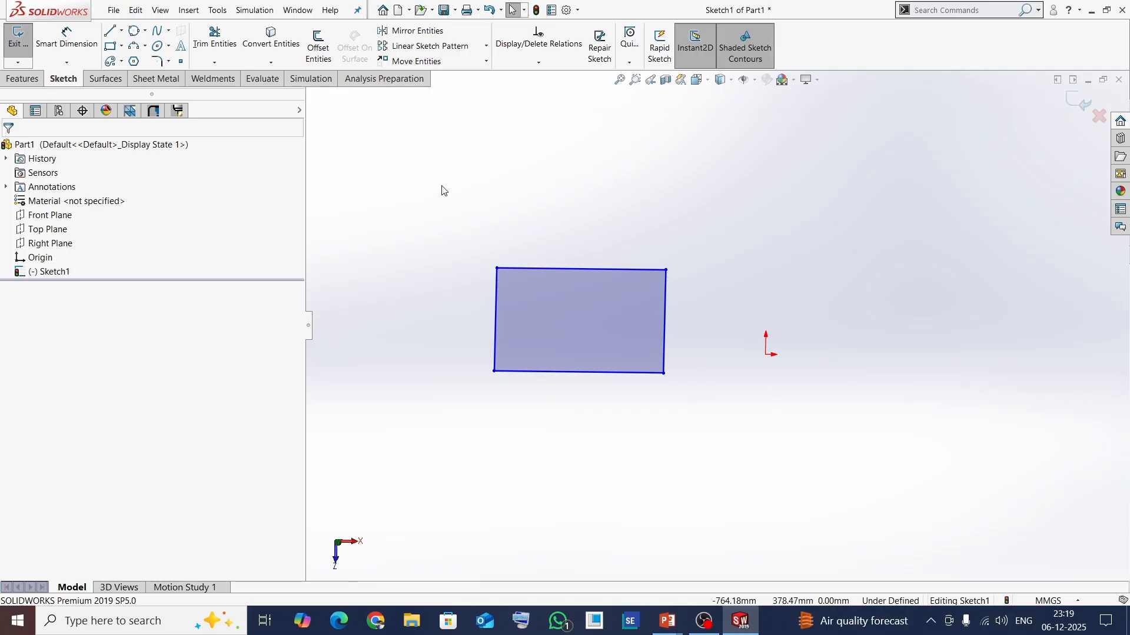
- Mirror the rectangle's four lines about the Right Plane, keeping the original as a copy
{"action": "left_click", "coordinate": [409, 32]}
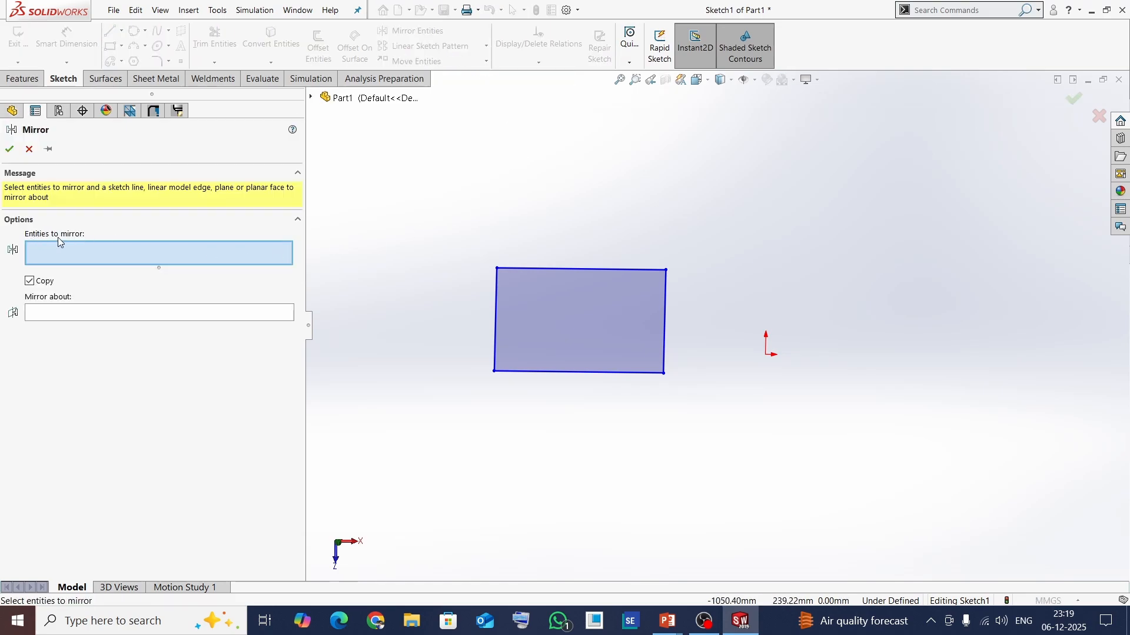
{"action": "left_click_drag", "start_coordinate": [420, 226], "coordinate": [758, 428]}
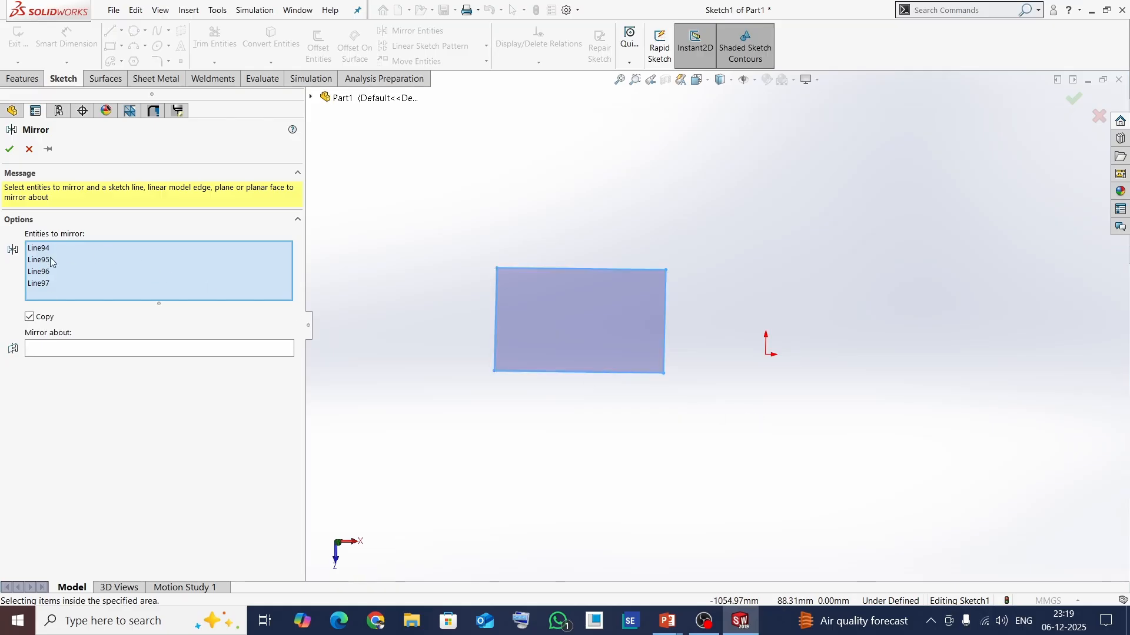
{"action": "left_click", "coordinate": [80, 349]}
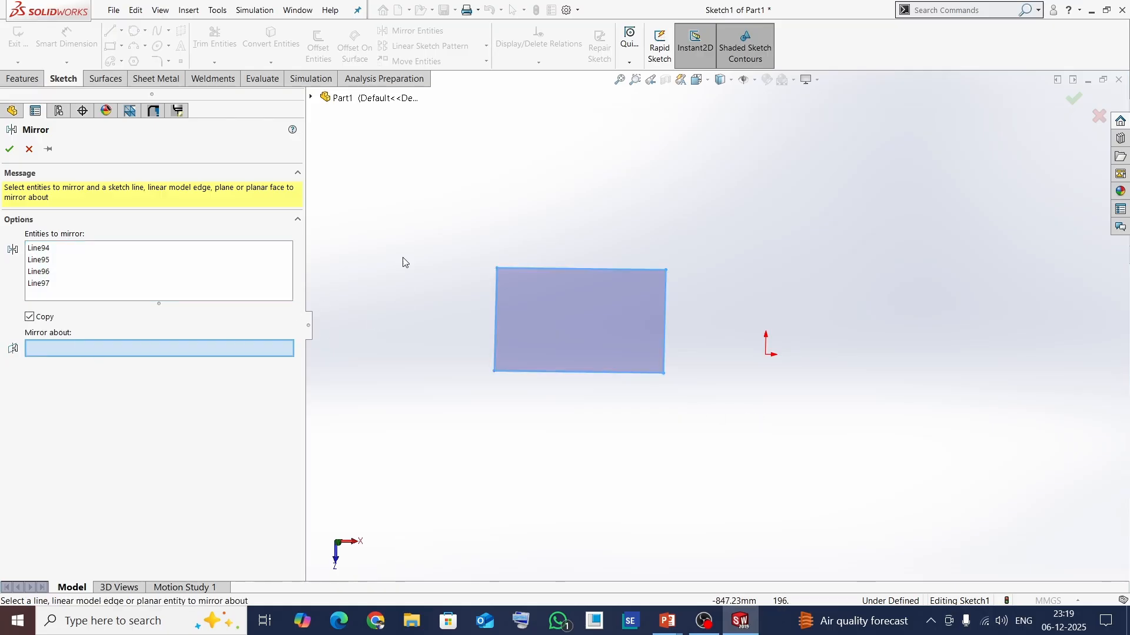
{"action": "left_click", "coordinate": [311, 99]}
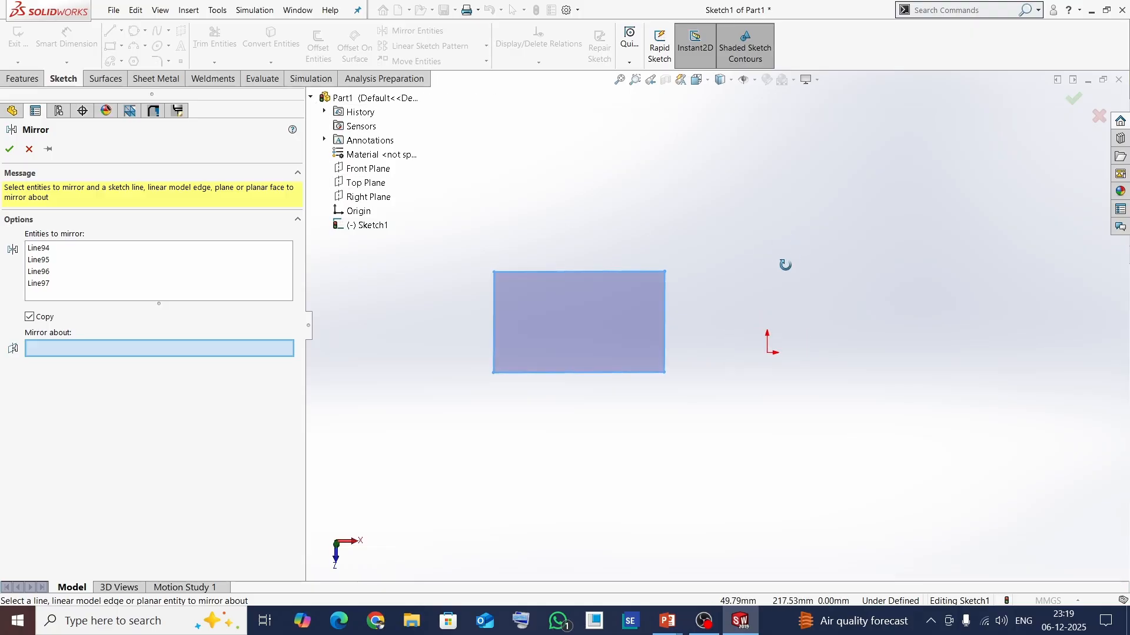
{"action": "middle_click_drag", "start_coordinate": [784, 262], "coordinate": [721, 278]}
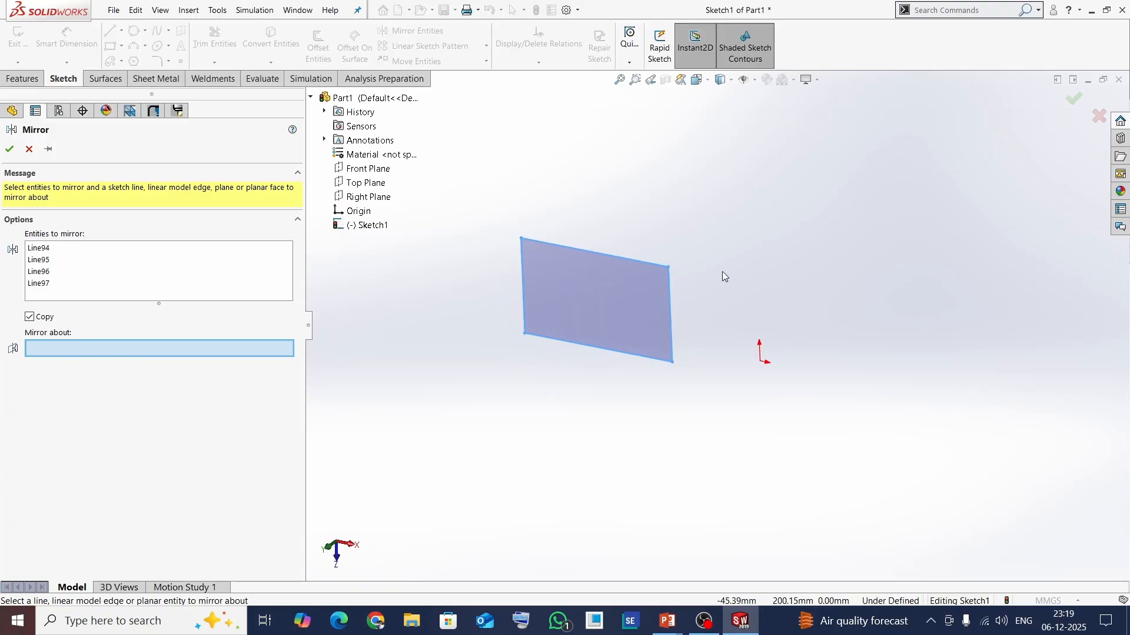
{"action": "left_click", "coordinate": [371, 195]}
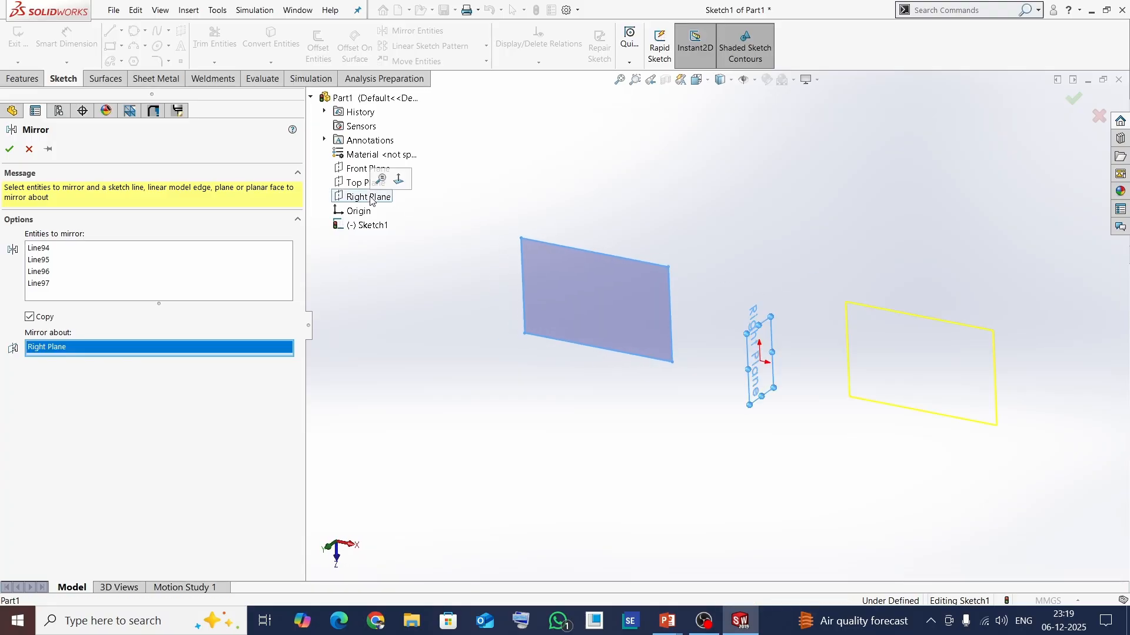
{"action": "left_click", "coordinate": [11, 150]}
- Delete both the mirrored rectangle and the original one from the sketch
{"action": "middle_click_drag", "start_coordinate": [736, 258], "coordinate": [764, 254]}
{"action": "key", "text": "space"}
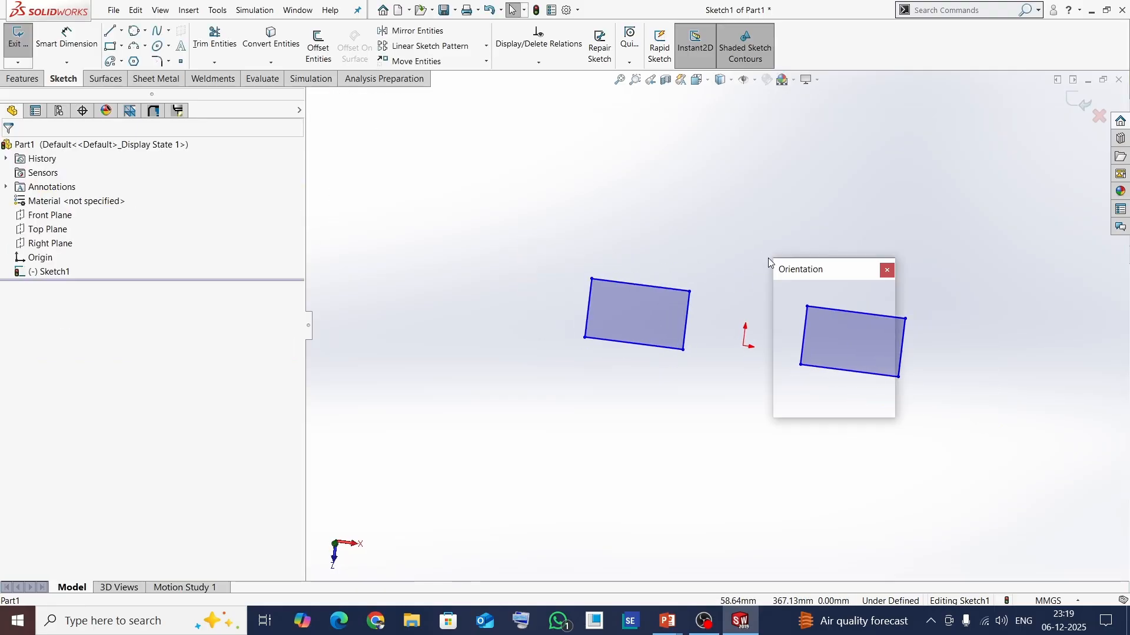
{"action": "left_click", "coordinate": [797, 330]}
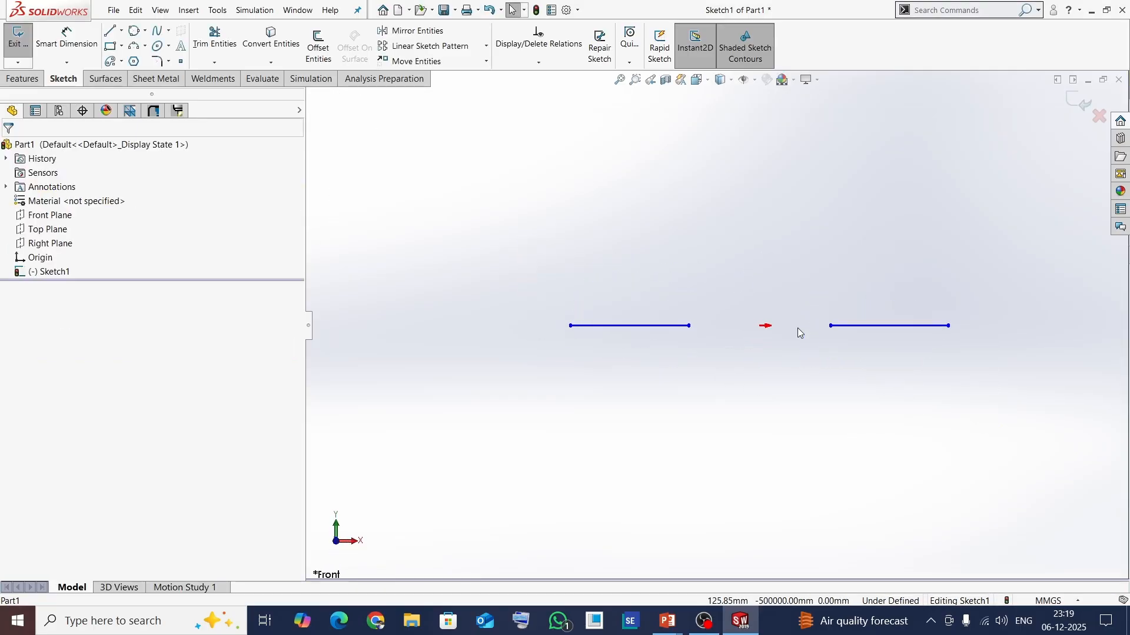
{"action": "middle_click_drag", "start_coordinate": [780, 297], "coordinate": [777, 406]}
{"action": "key", "text": "space"}
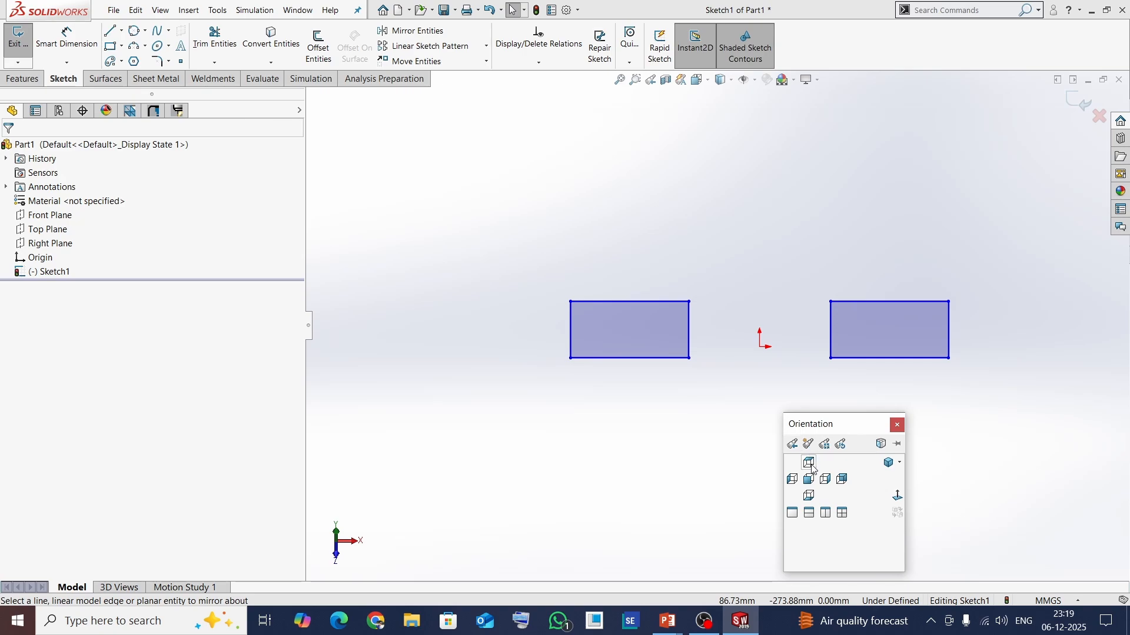
{"action": "left_click", "coordinate": [810, 463]}
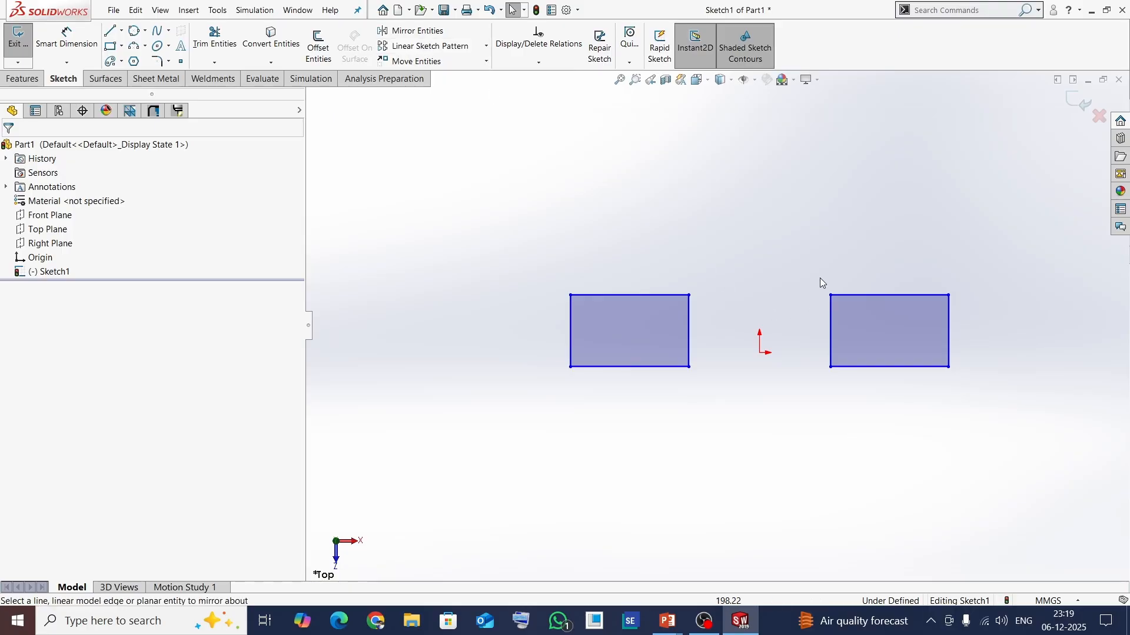
{"action": "left_click_drag", "start_coordinate": [797, 245], "coordinate": [1005, 411]}
{"action": "key", "text": "Delete"}
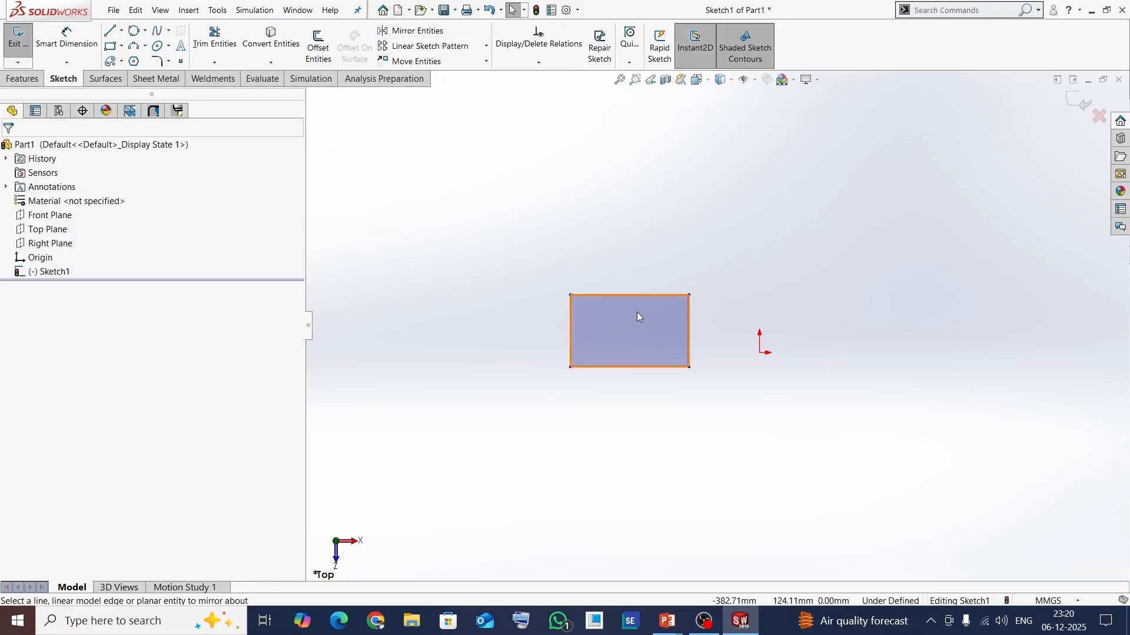
{"action": "left_click_drag", "start_coordinate": [537, 255], "coordinate": [743, 396]}
{"action": "key", "text": "Delete"}
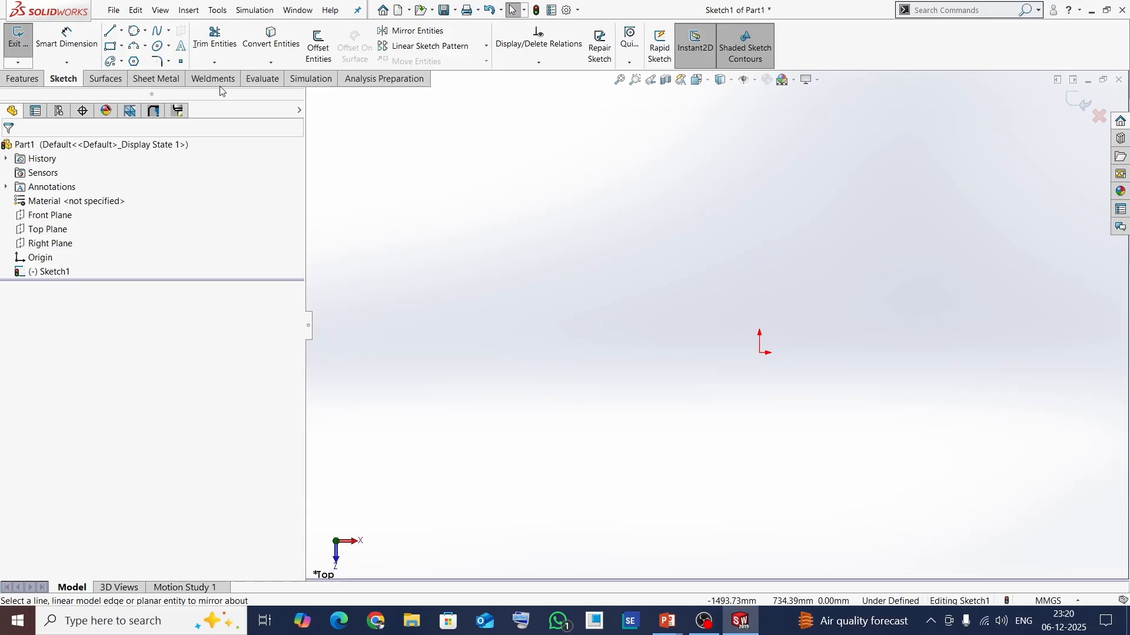
- Sketch a small, nearly square corner rectangle about 164 mm tall, well away from the origin on its negative X side
{"action": "left_click", "coordinate": [145, 30]}
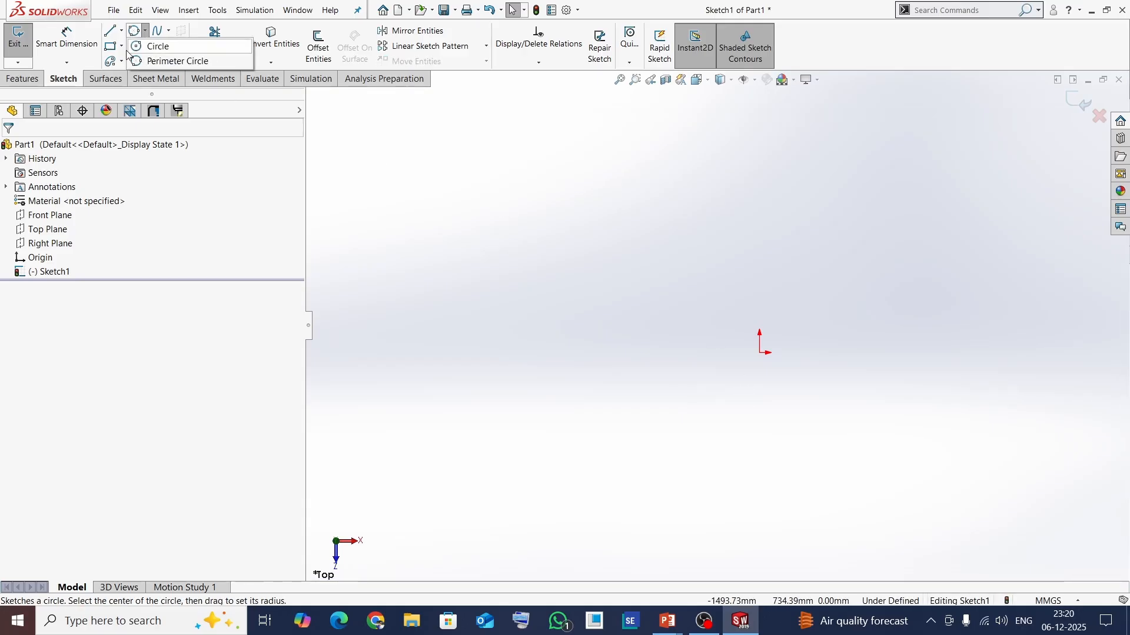
{"action": "left_click", "coordinate": [123, 46]}
{"action": "left_click", "coordinate": [154, 62]}
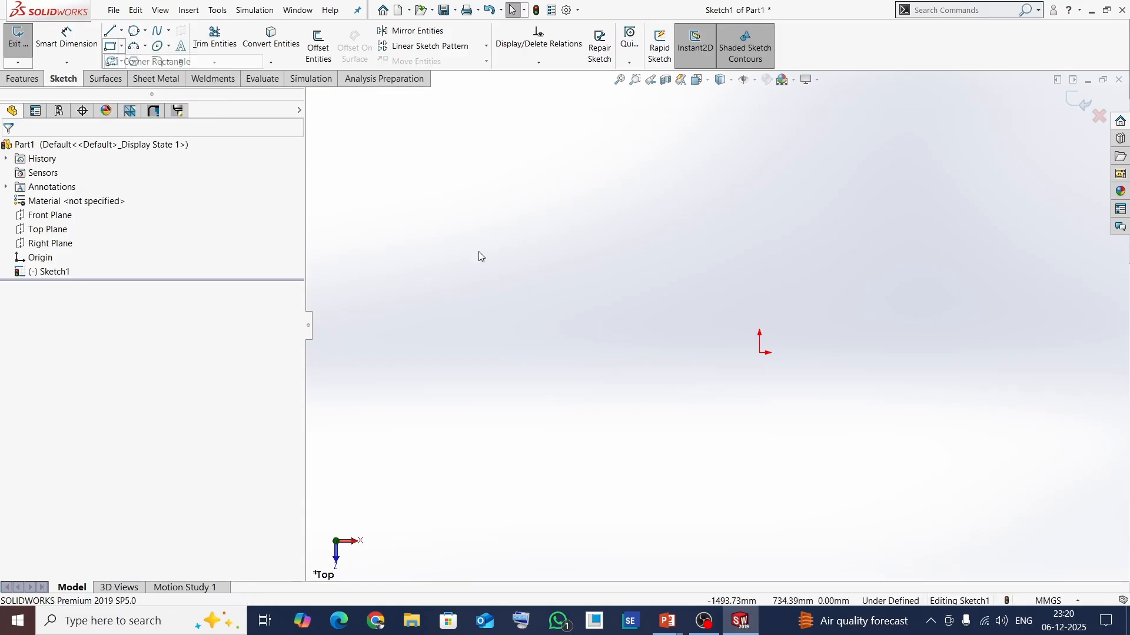
{"action": "left_click", "coordinate": [415, 244]}
{"action": "left_click", "coordinate": [468, 293]}
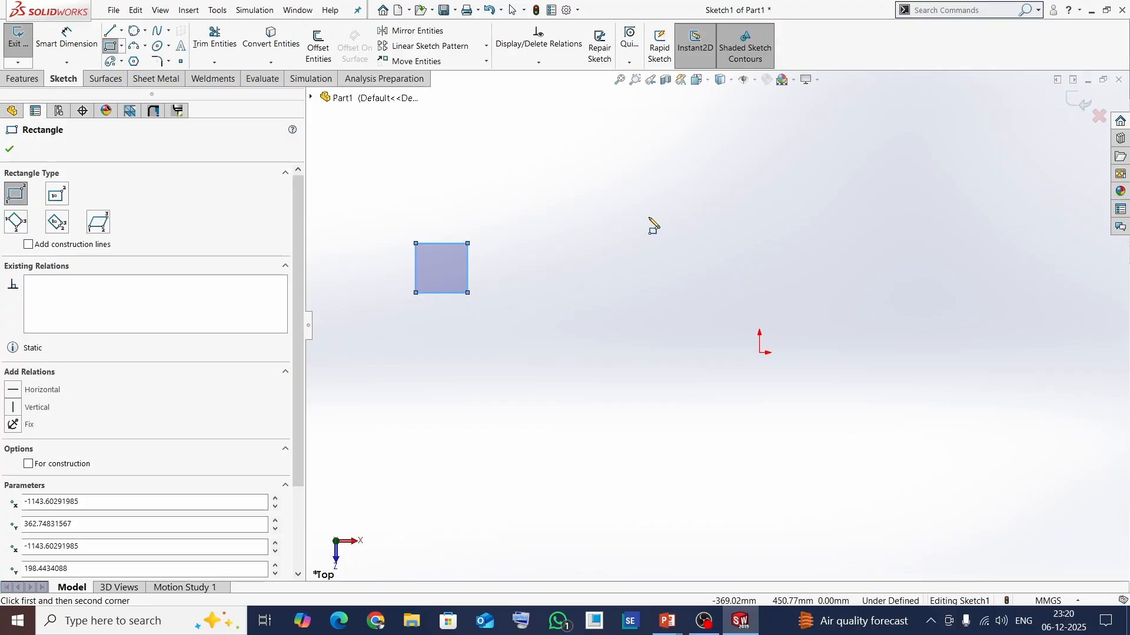
{"action": "key", "text": "Escape"}
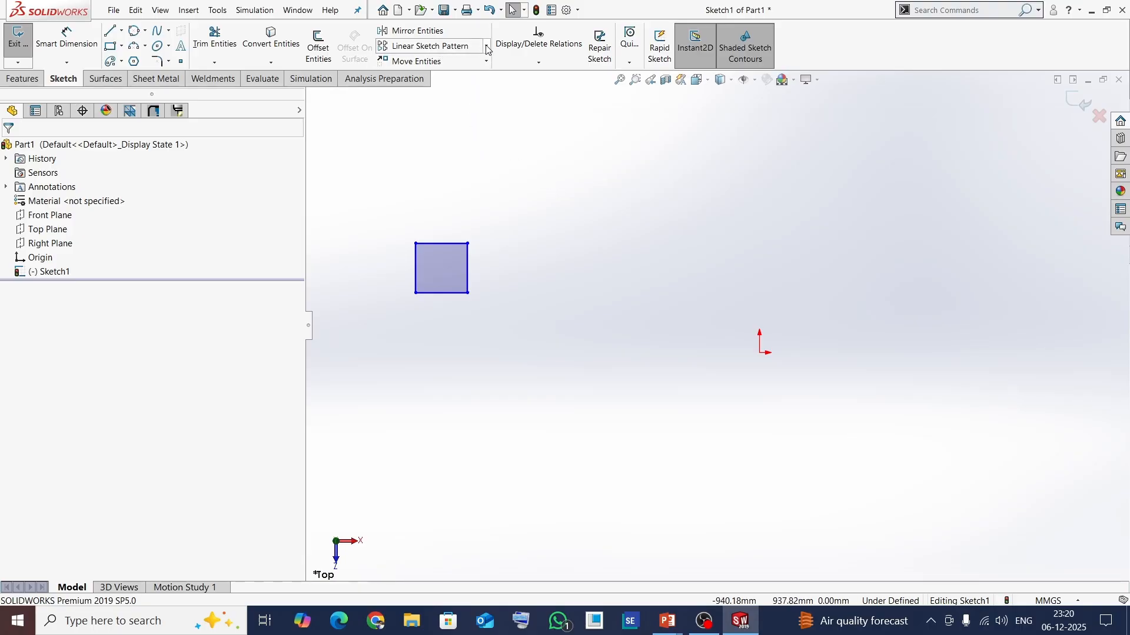
{"action": "left_click", "coordinate": [437, 47]}
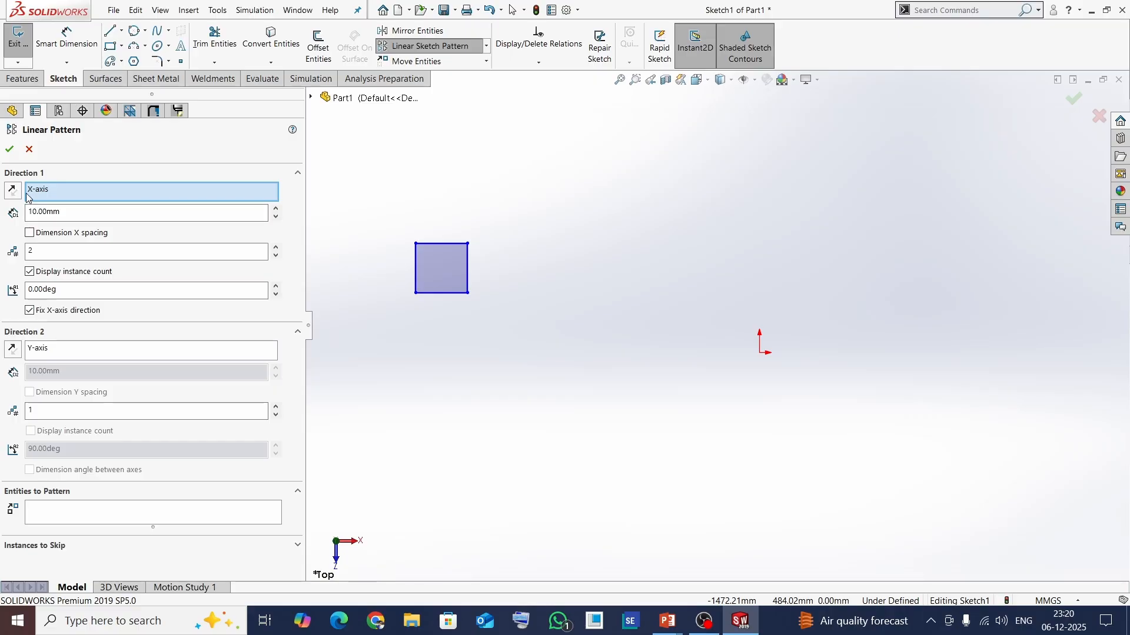
{"action": "left_click", "coordinate": [450, 293]}
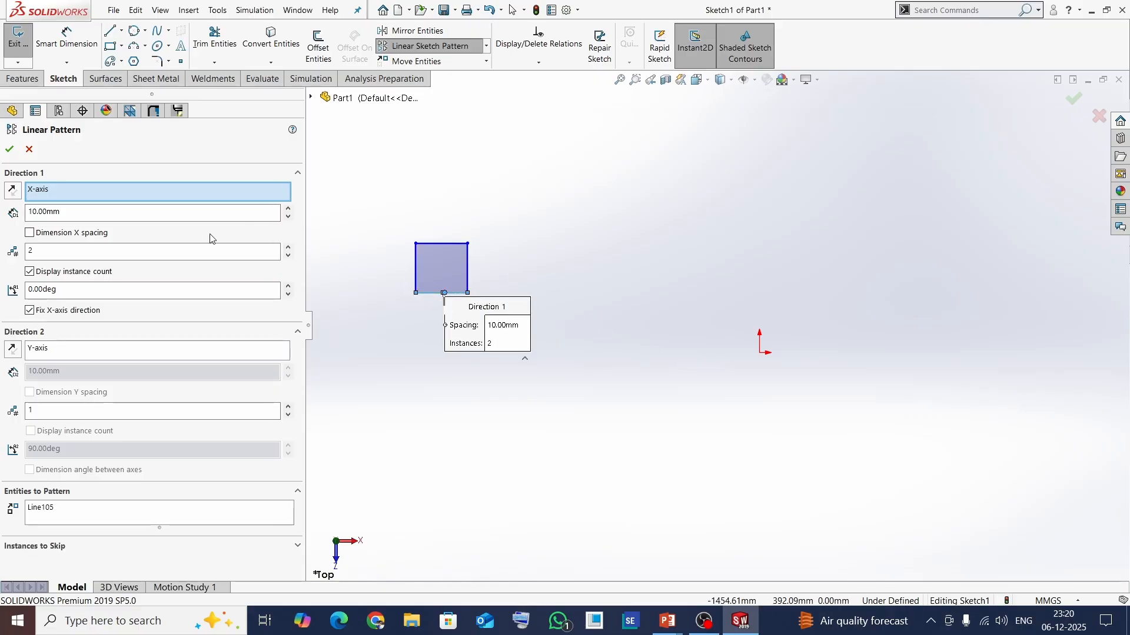
{"action": "left_click_drag", "start_coordinate": [74, 212], "coordinate": [2, 214]}
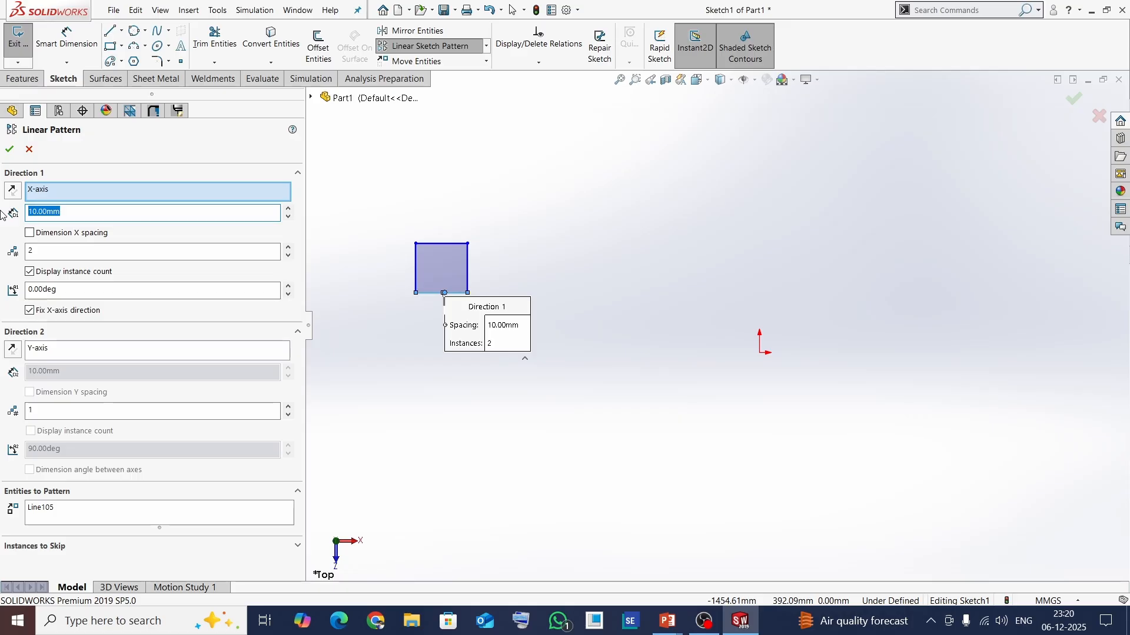
{"action": "type", "text": "300"}
{"action": "double_click", "coordinate": [45, 245]}
{"action": "type", "text": "50"}
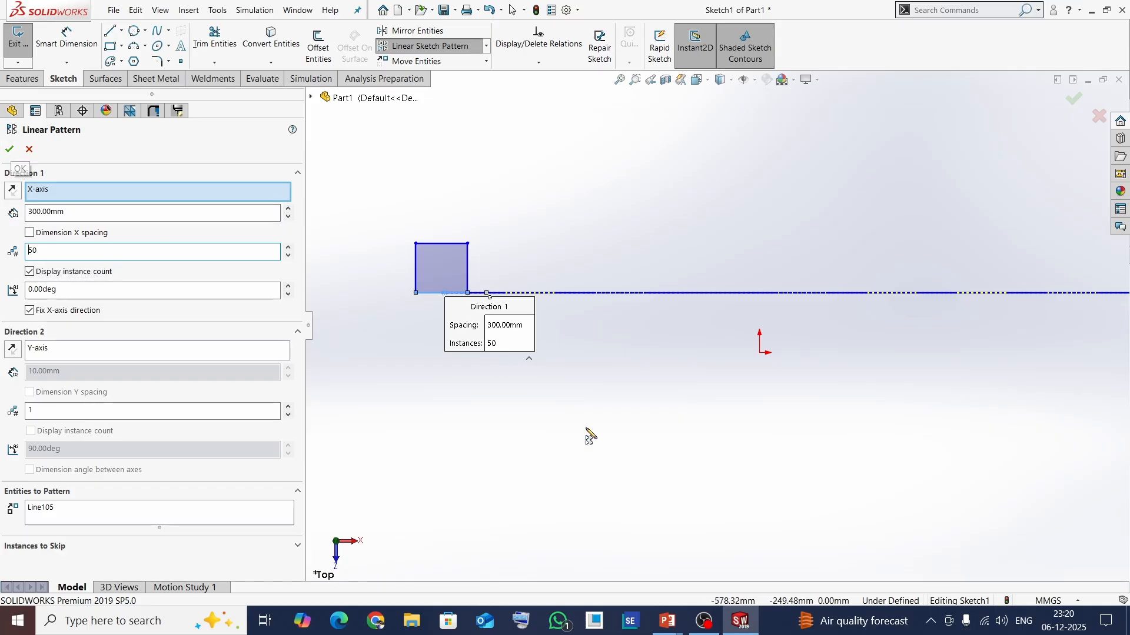
{"action": "scroll", "coordinate": [589, 436], "scroll_direction": "up", "scroll_amount": 10}
{"action": "scroll", "coordinate": [771, 359], "scroll_direction": "down", "scroll_amount": 5}
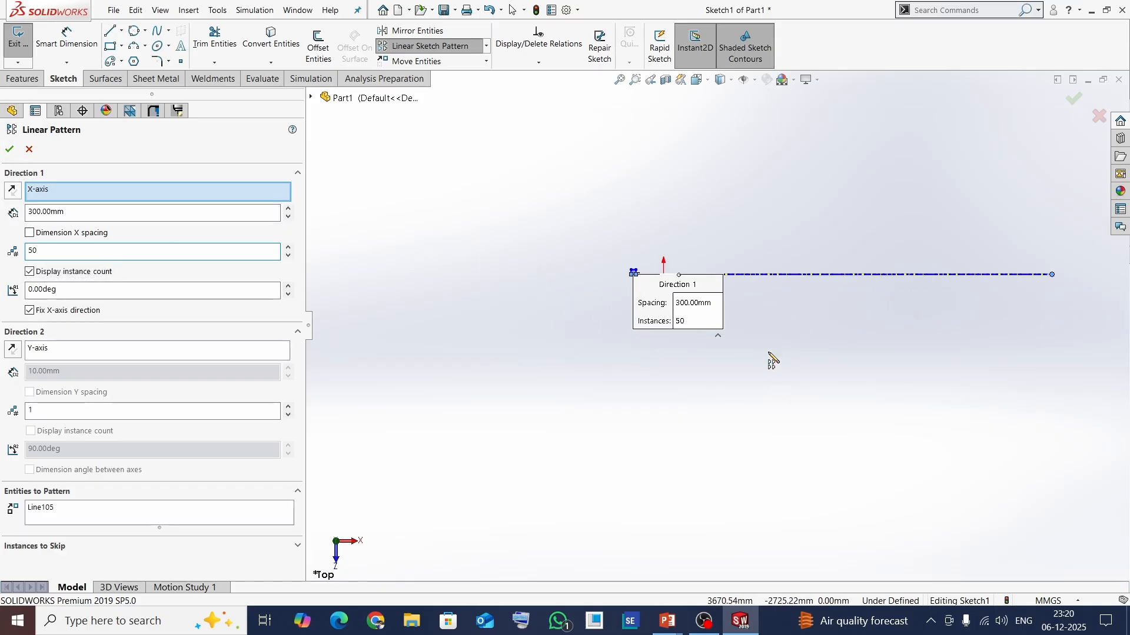
{"action": "scroll", "coordinate": [520, 240], "scroll_direction": "down", "scroll_amount": 4}
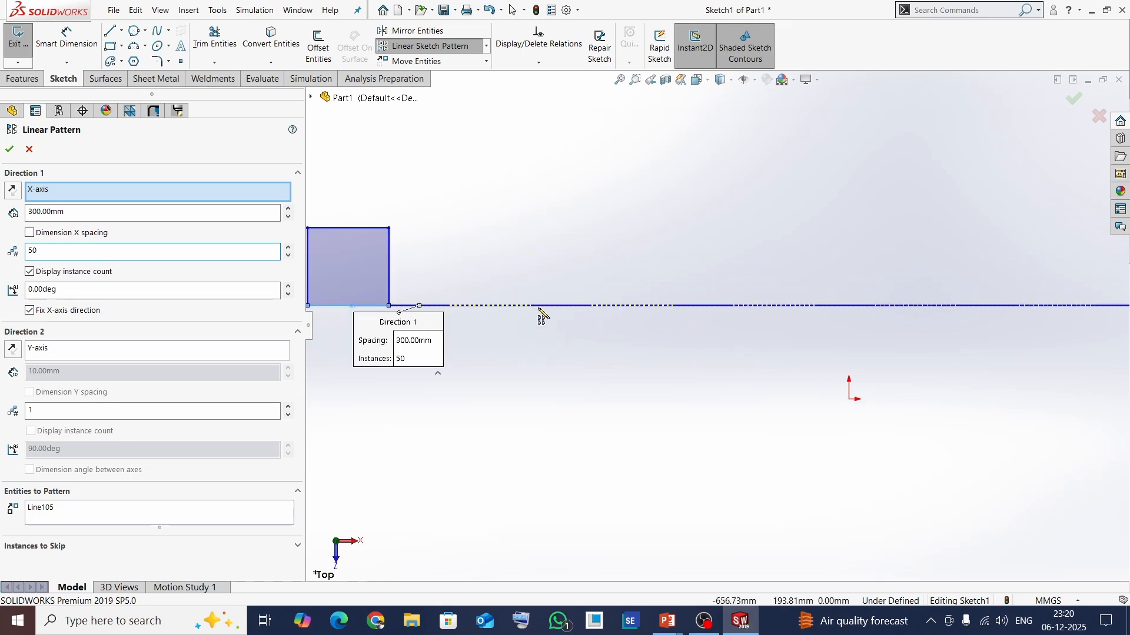
{"action": "scroll", "coordinate": [541, 315], "scroll_direction": "down", "scroll_amount": 2}
{"action": "scroll", "coordinate": [629, 325], "scroll_direction": "up", "scroll_amount": 2}
{"action": "scroll", "coordinate": [604, 336], "scroll_direction": "down", "scroll_amount": 2}
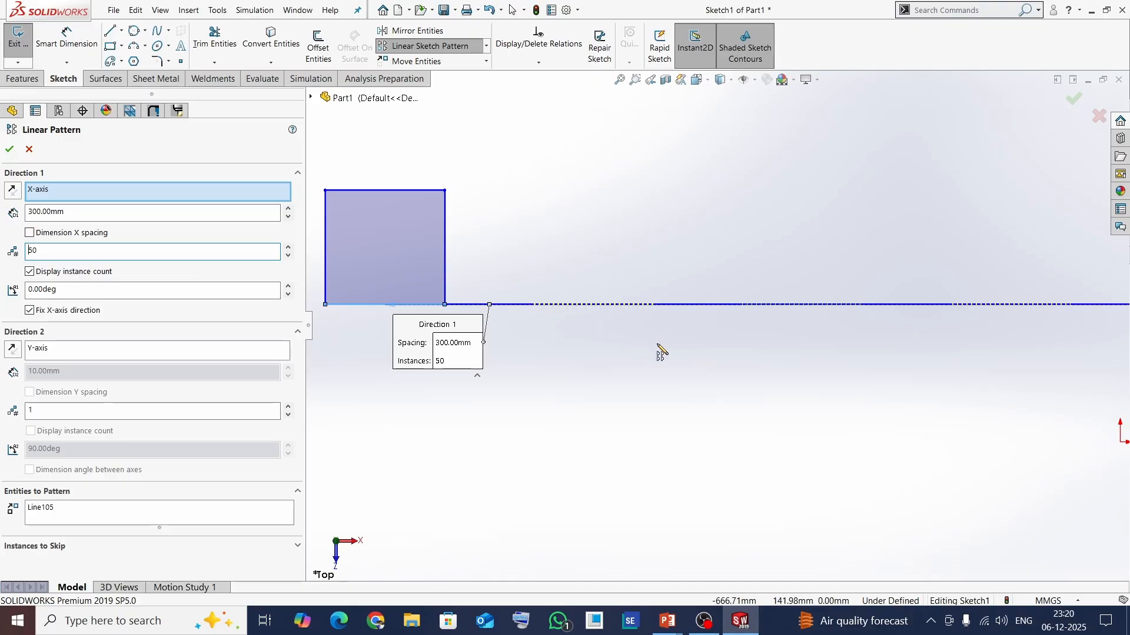
{"action": "key", "text": "Return"}
- Set up a linear sketch pattern of the rectangle's four lines along the X-axis with 300 mm spacing and 50 instances
{"action": "scroll", "coordinate": [676, 359], "scroll_direction": "up", "scroll_amount": 2}
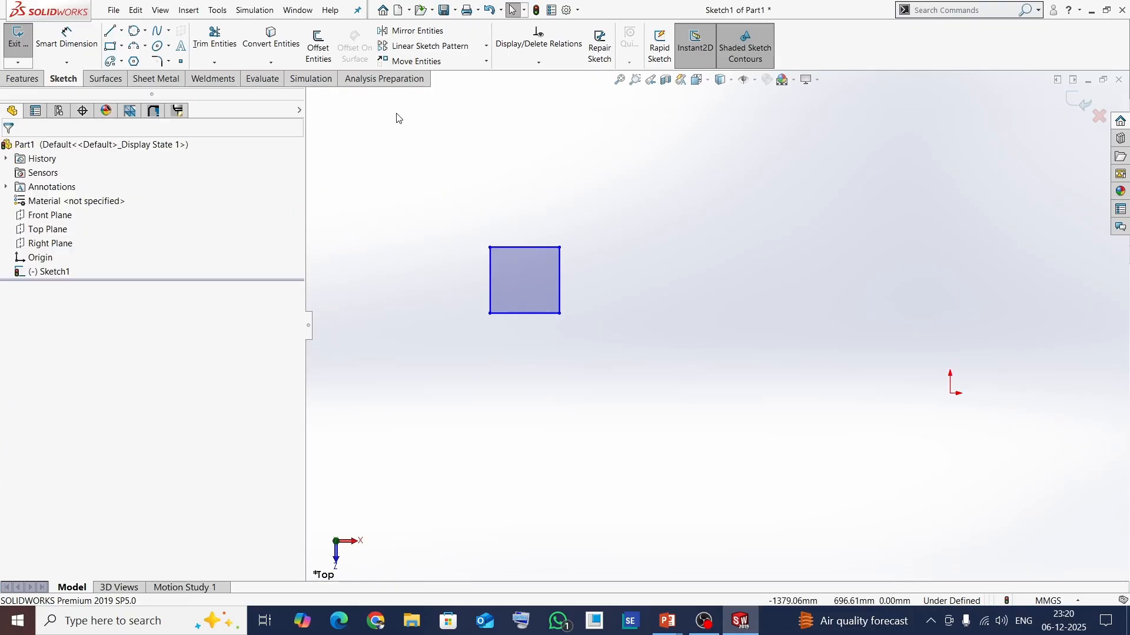
{"action": "left_click_drag", "start_coordinate": [449, 191], "coordinate": [645, 372]}
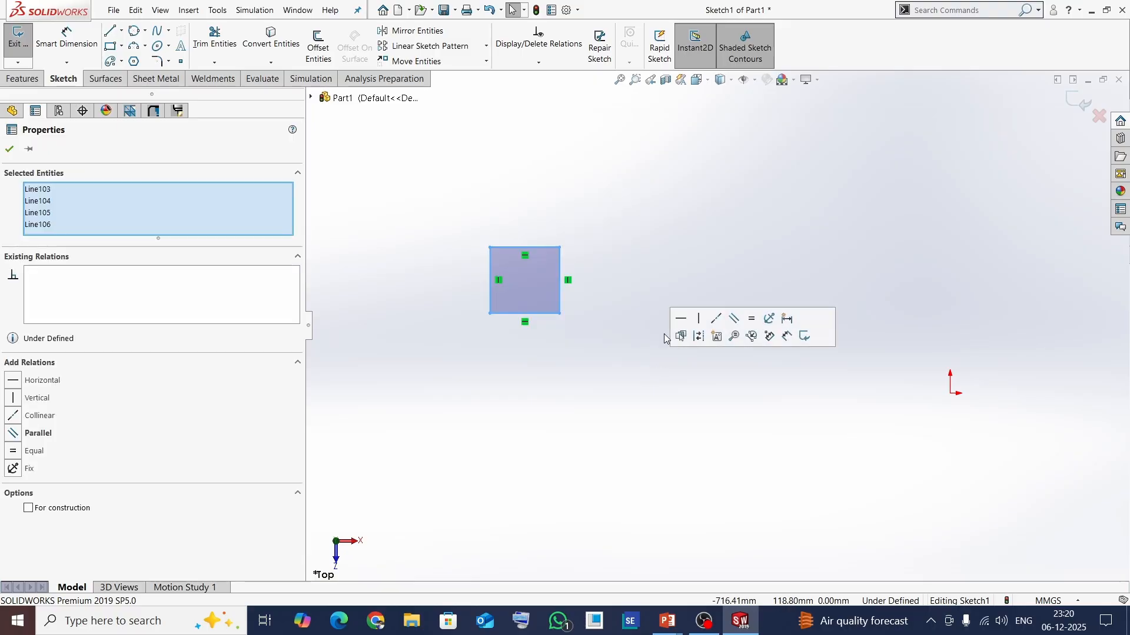
{"action": "left_click", "coordinate": [450, 50]}
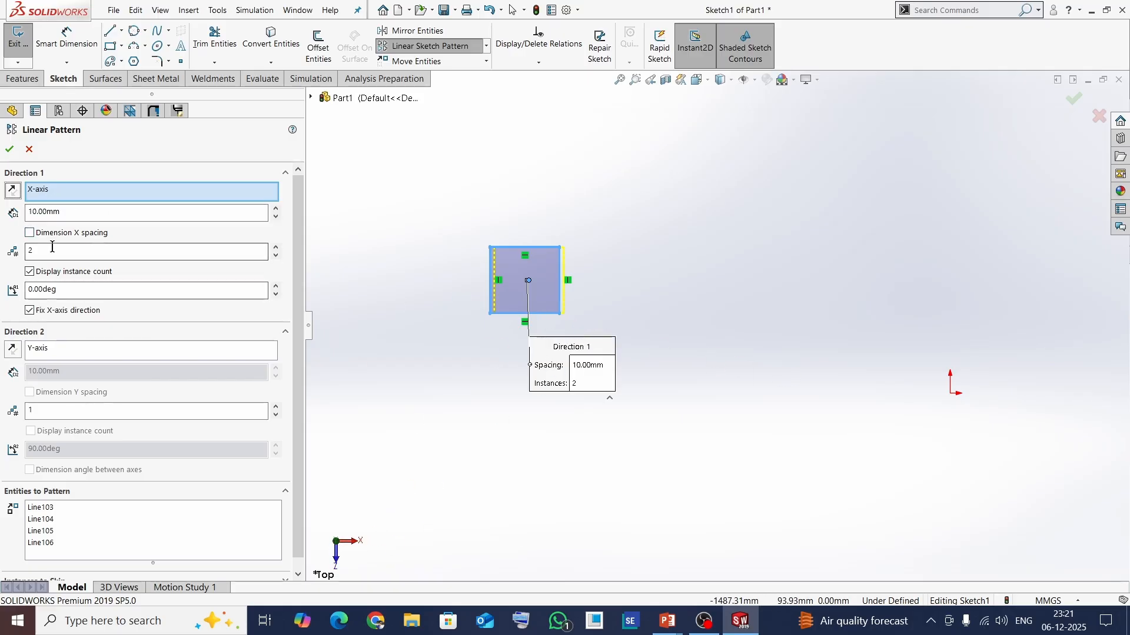
{"action": "left_click_drag", "start_coordinate": [71, 215], "coordinate": [2, 217]}
{"action": "type", "text": "300"}
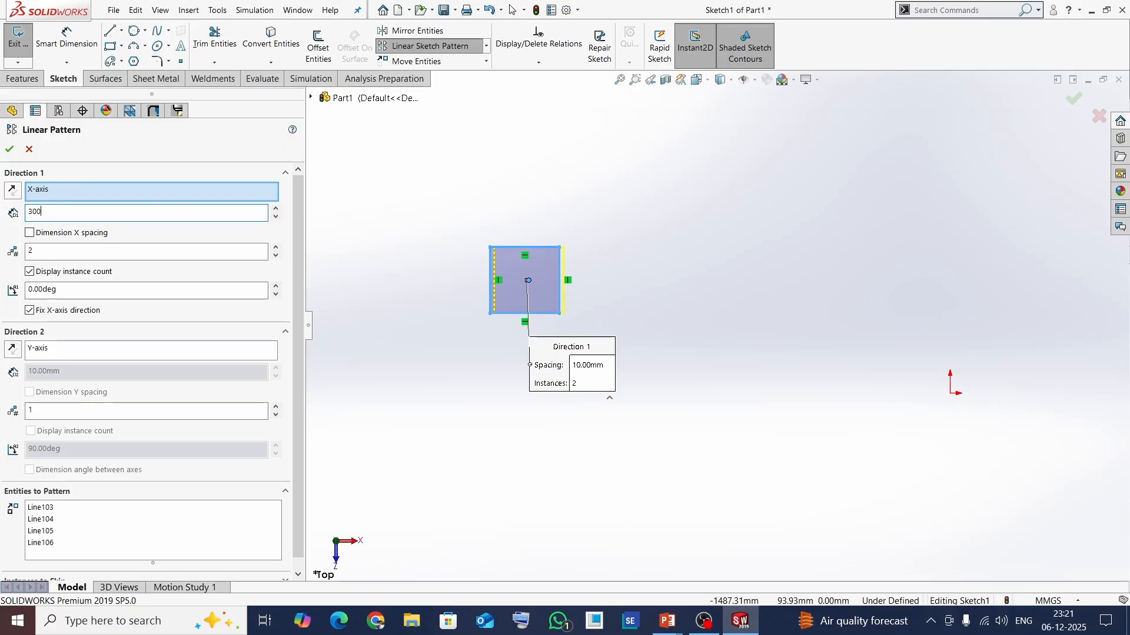
{"action": "key", "text": "Return"}
{"action": "double_click", "coordinate": [32, 250]}
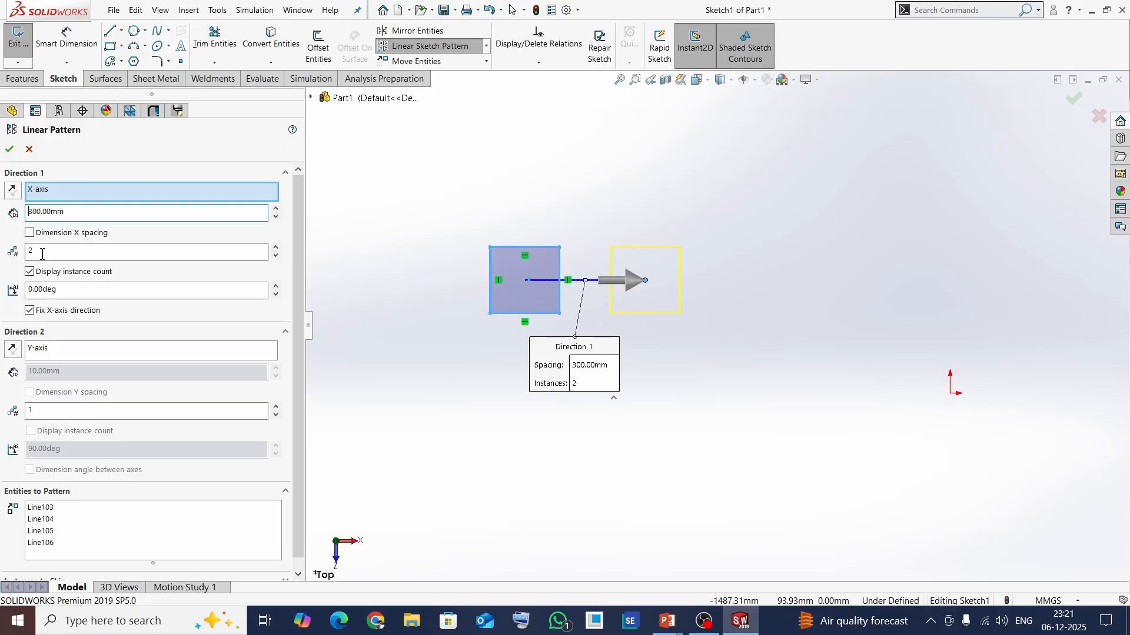
{"action": "type", "text": "50"}
{"action": "key", "text": "Return"}
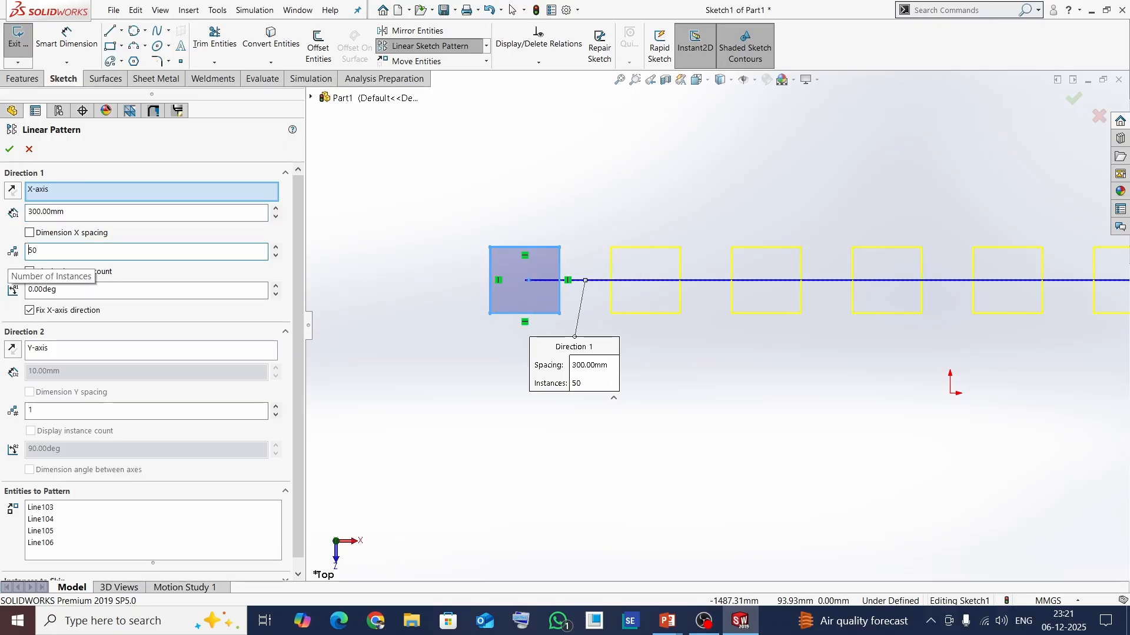
- Try a 20° angle for the pattern's X-axis direction and return it to 0°
{"action": "scroll", "coordinate": [756, 396], "scroll_direction": "up", "scroll_amount": 10}
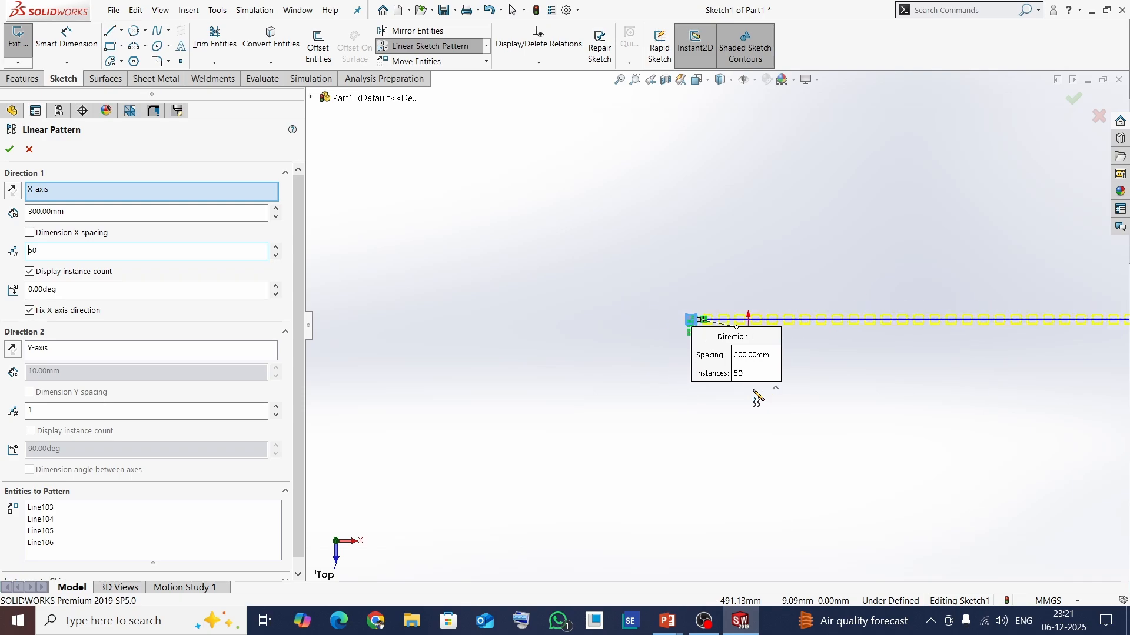
{"action": "scroll", "coordinate": [848, 353], "scroll_direction": "down", "scroll_amount": 9}
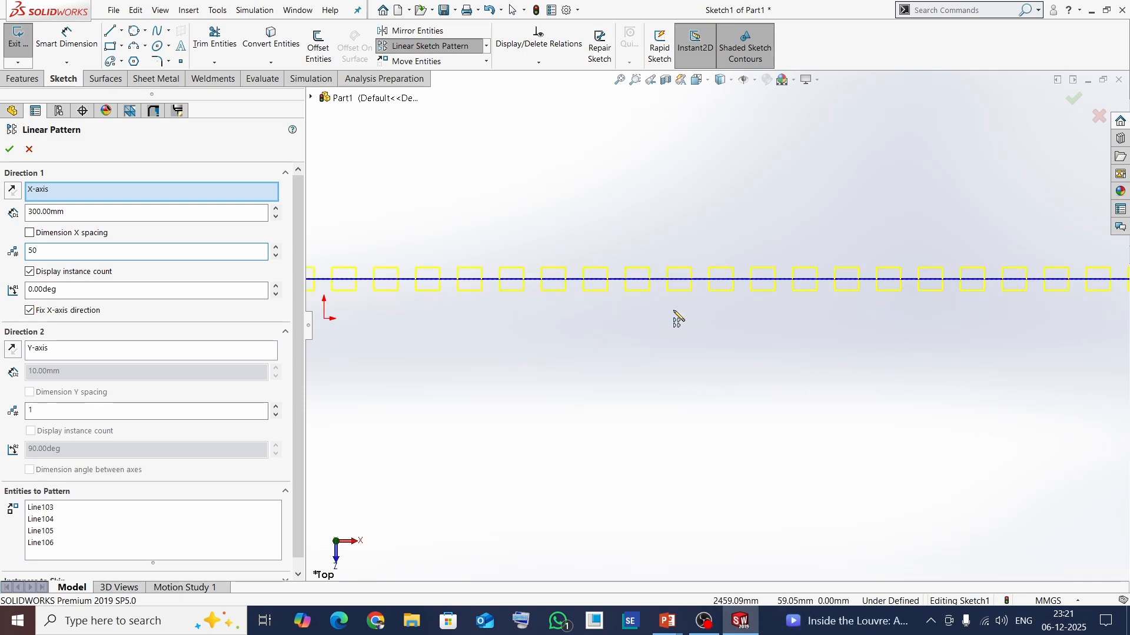
{"action": "scroll", "coordinate": [653, 319], "scroll_direction": "up", "scroll_amount": 6}
{"action": "scroll", "coordinate": [588, 319], "scroll_direction": "down", "scroll_amount": 8}
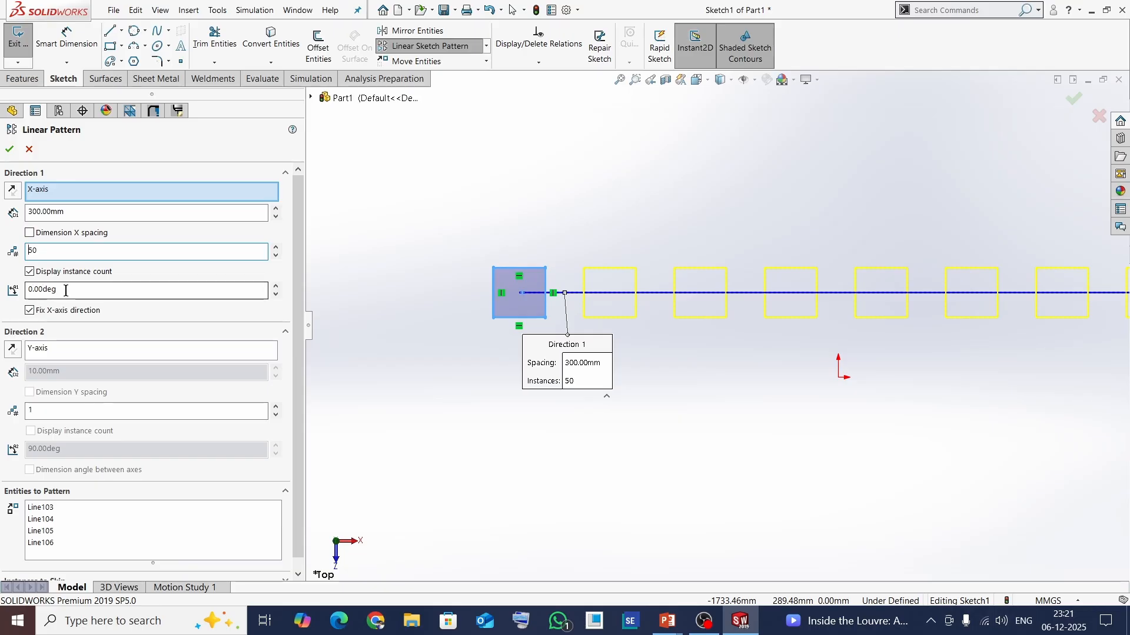
{"action": "left_click_drag", "start_coordinate": [65, 290], "coordinate": [1, 290]}
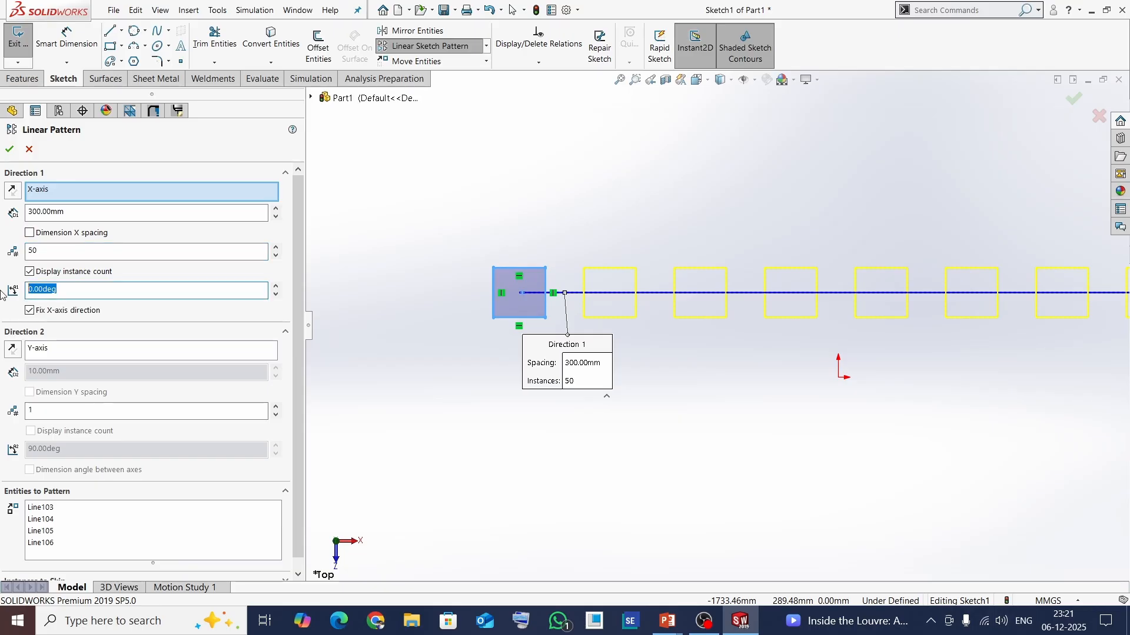
{"action": "type", "text": "20"}
{"action": "key", "text": "Return"}
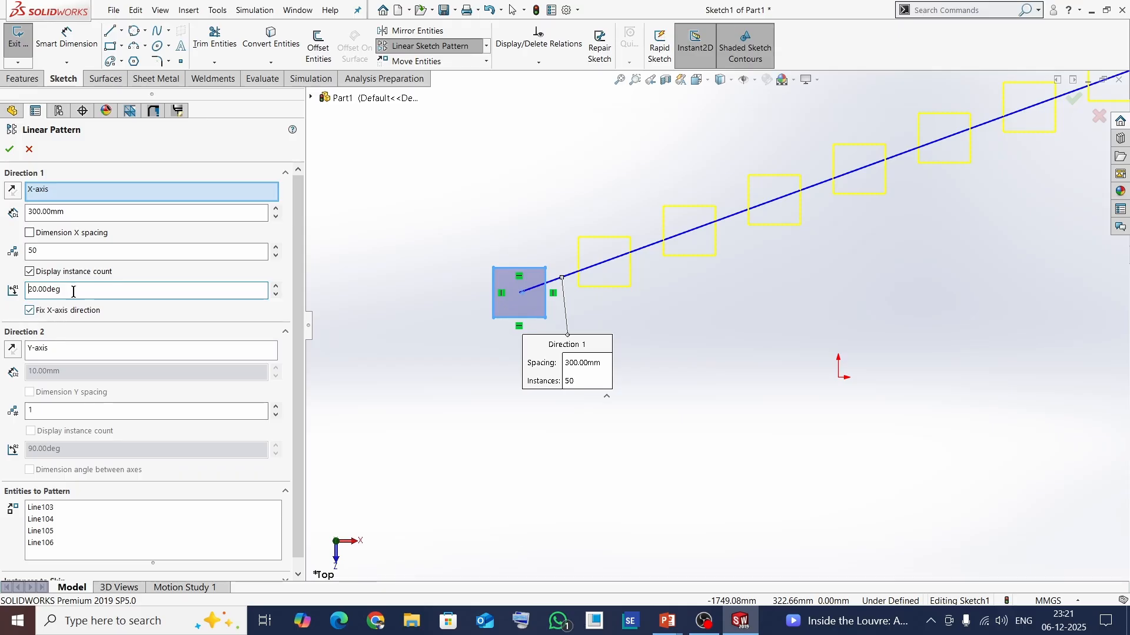
{"action": "type", "text": "0"}
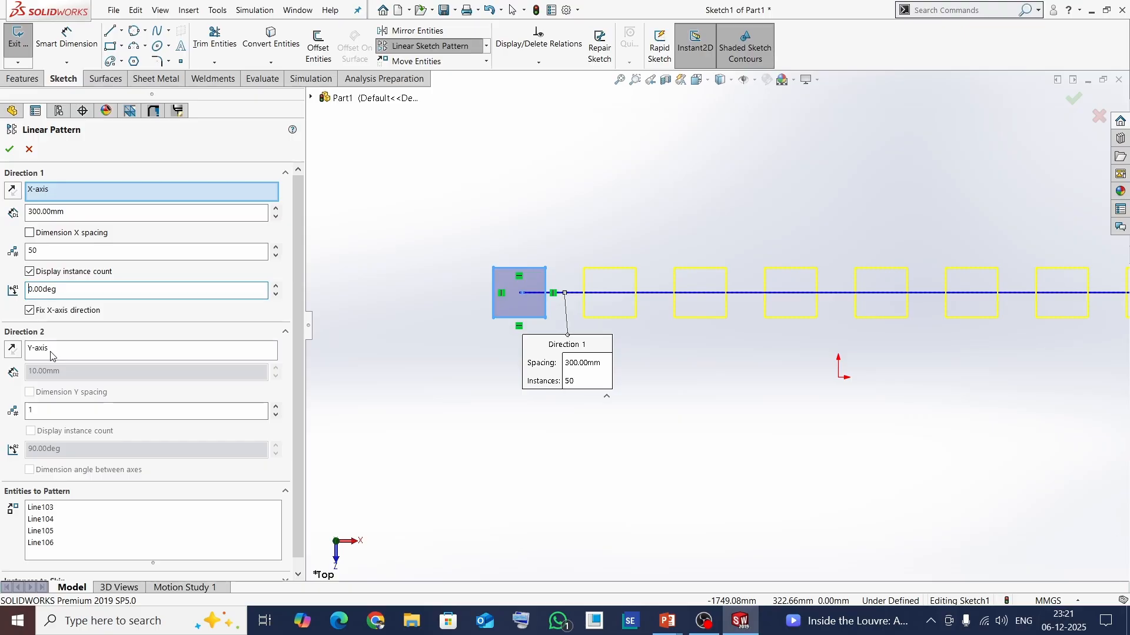
- Add 3 instances at 300 mm spacing along the Y-axis and create the linear pattern
{"action": "left_click_drag", "start_coordinate": [43, 411], "coordinate": [19, 414]}
{"action": "type", "text": "3"}
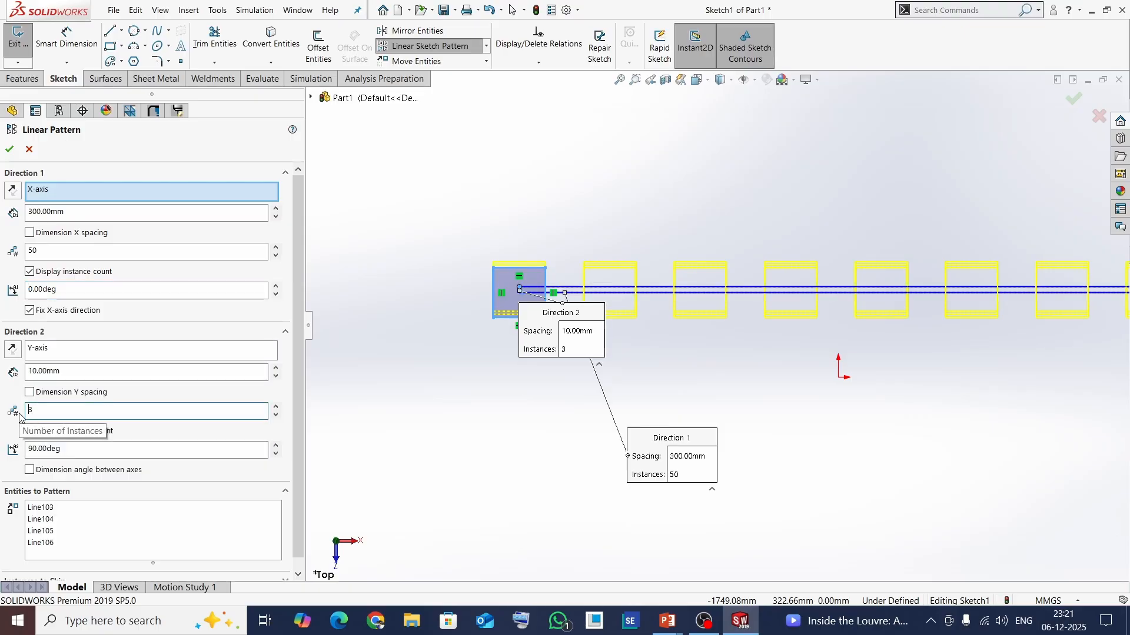
{"action": "left_click", "coordinate": [59, 371]}
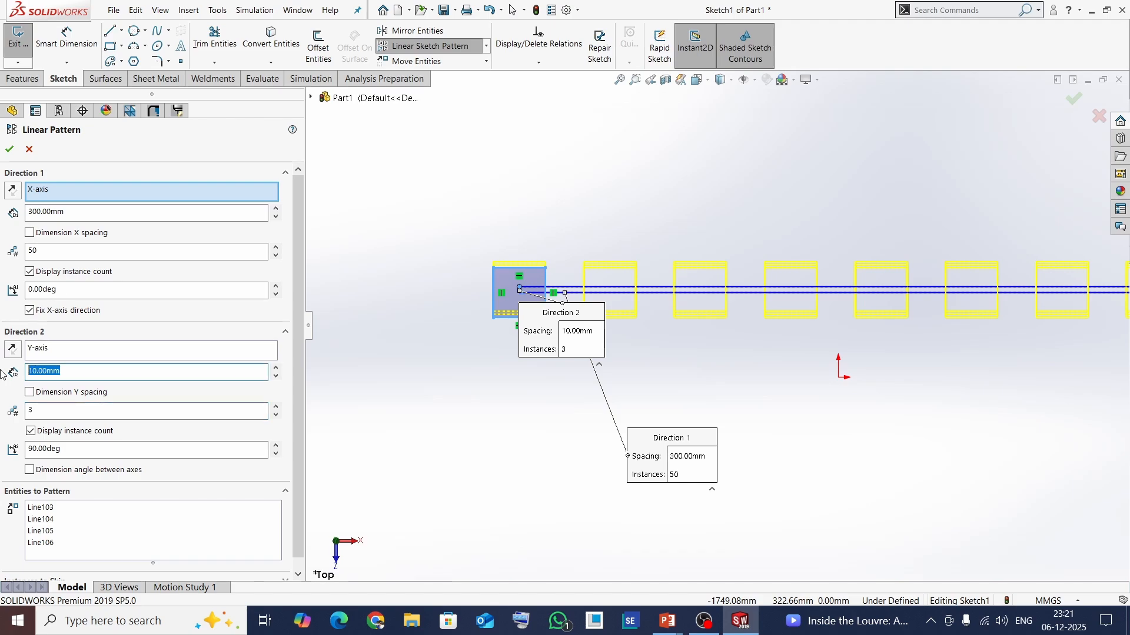
{"action": "type", "text": "300"}
{"action": "key", "text": "Return"}
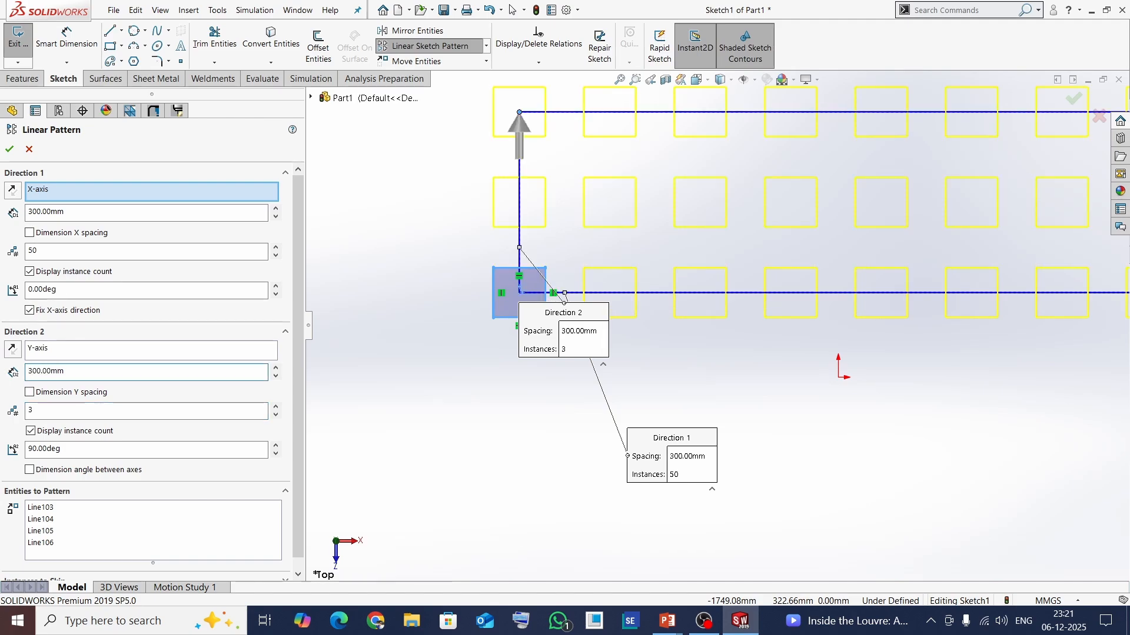
{"action": "scroll", "coordinate": [719, 401], "scroll_direction": "up", "scroll_amount": 8}
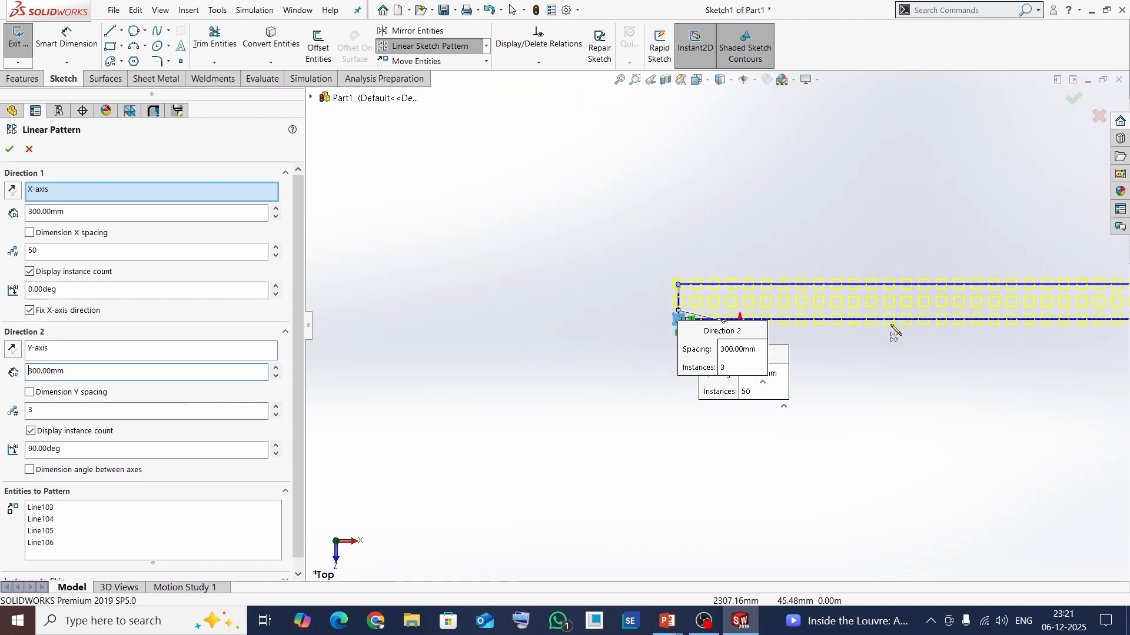
{"action": "scroll", "coordinate": [533, 311], "scroll_direction": "down", "scroll_amount": 4}
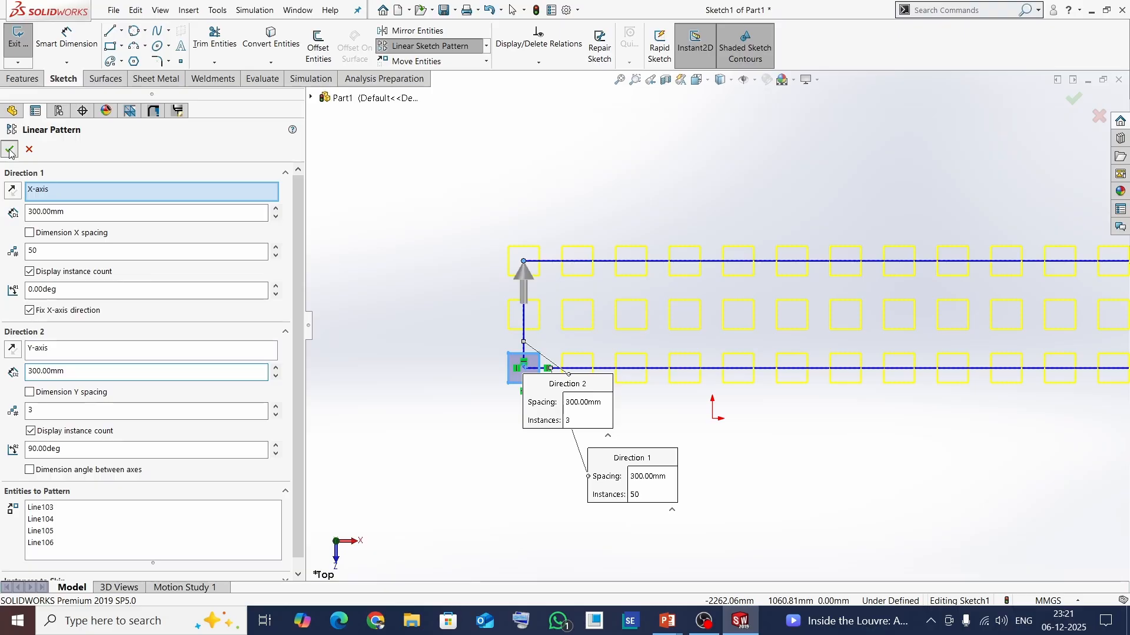
{"action": "key", "text": "Return"}
- Examine the patterned grid of rectangles along its length and around the original rectangle
{"action": "scroll", "coordinate": [436, 263], "scroll_direction": "up", "scroll_amount": 6}
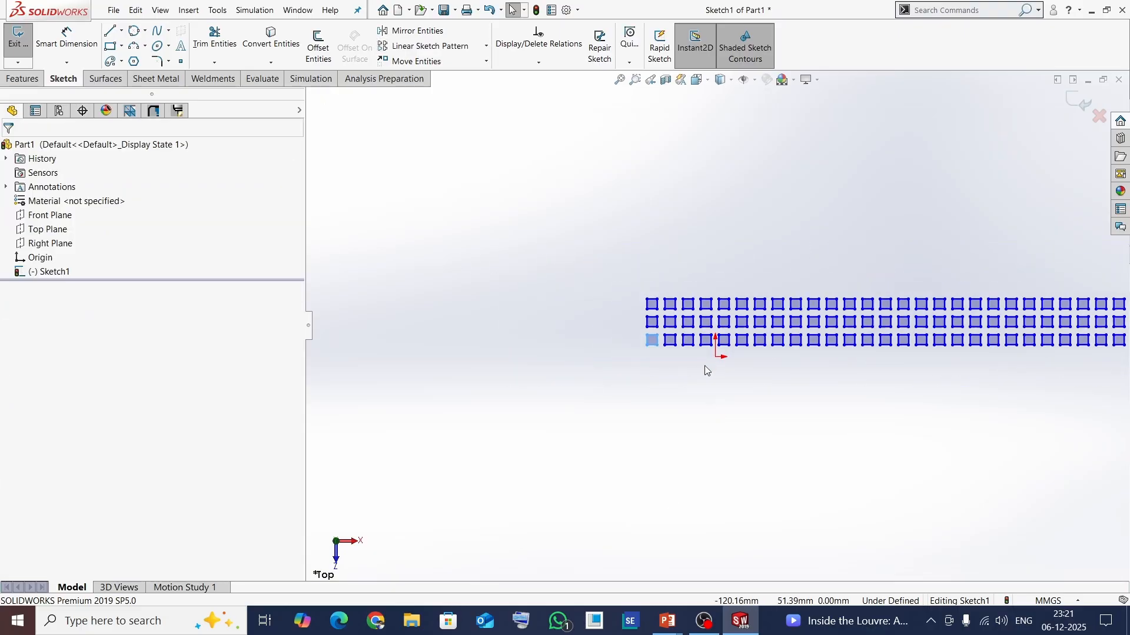
{"action": "scroll", "coordinate": [990, 326], "scroll_direction": "up", "scroll_amount": 4}
{"action": "scroll", "coordinate": [916, 340], "scroll_direction": "down", "scroll_amount": 3}
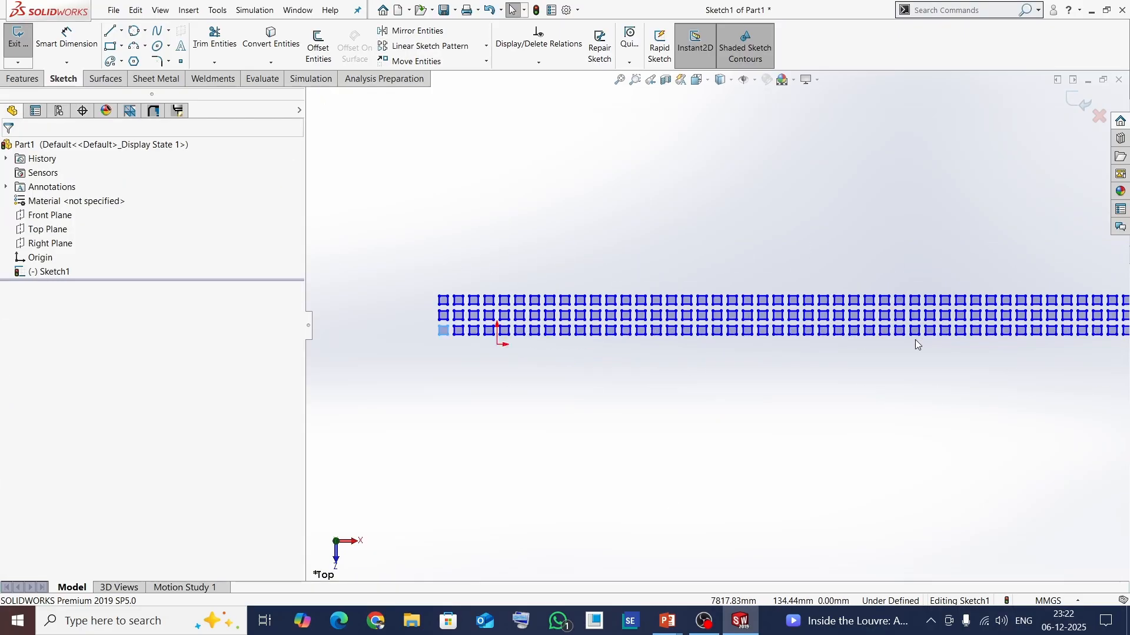
{"action": "scroll", "coordinate": [679, 341], "scroll_direction": "up", "scroll_amount": 3}
{"action": "scroll", "coordinate": [612, 361], "scroll_direction": "down", "scroll_amount": 5}
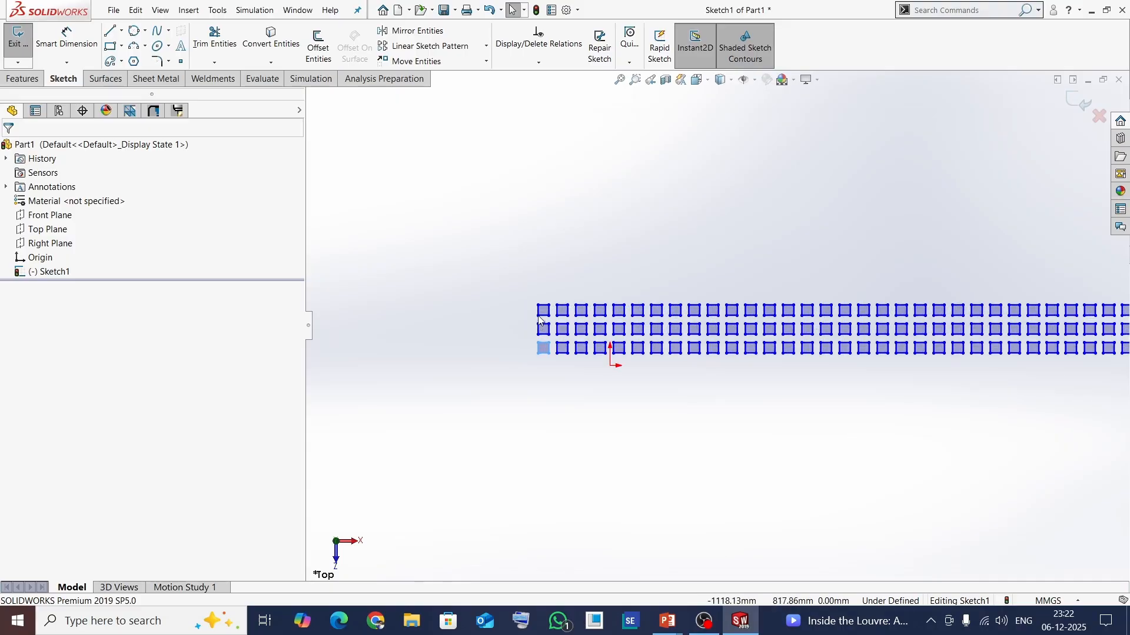
{"action": "scroll", "coordinate": [569, 344], "scroll_direction": "down", "scroll_amount": 2}
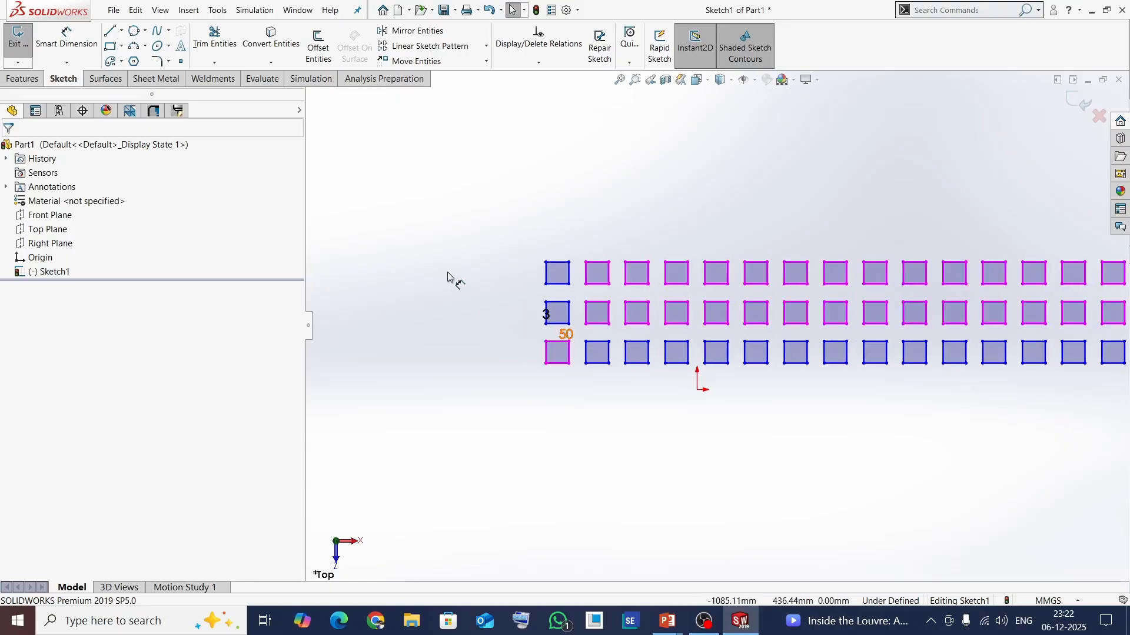
{"action": "scroll", "coordinate": [448, 276], "scroll_direction": "down", "scroll_amount": 1}
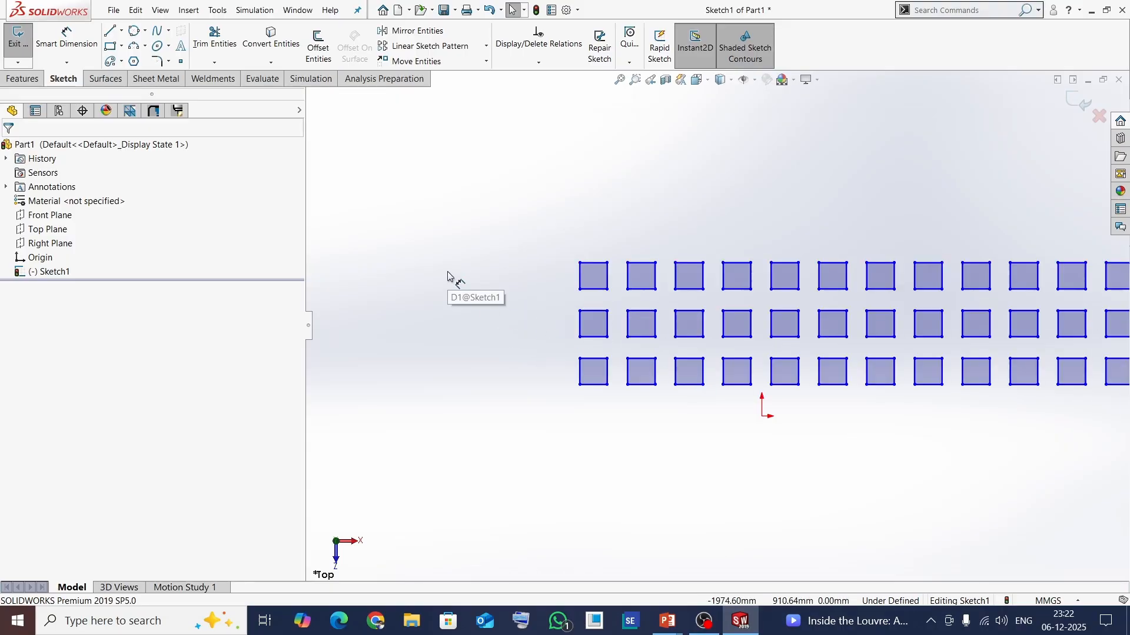
- Undo the linear sketch pattern, keeping only the original rectangle in the sketch
{"action": "left_click", "coordinate": [486, 47]}
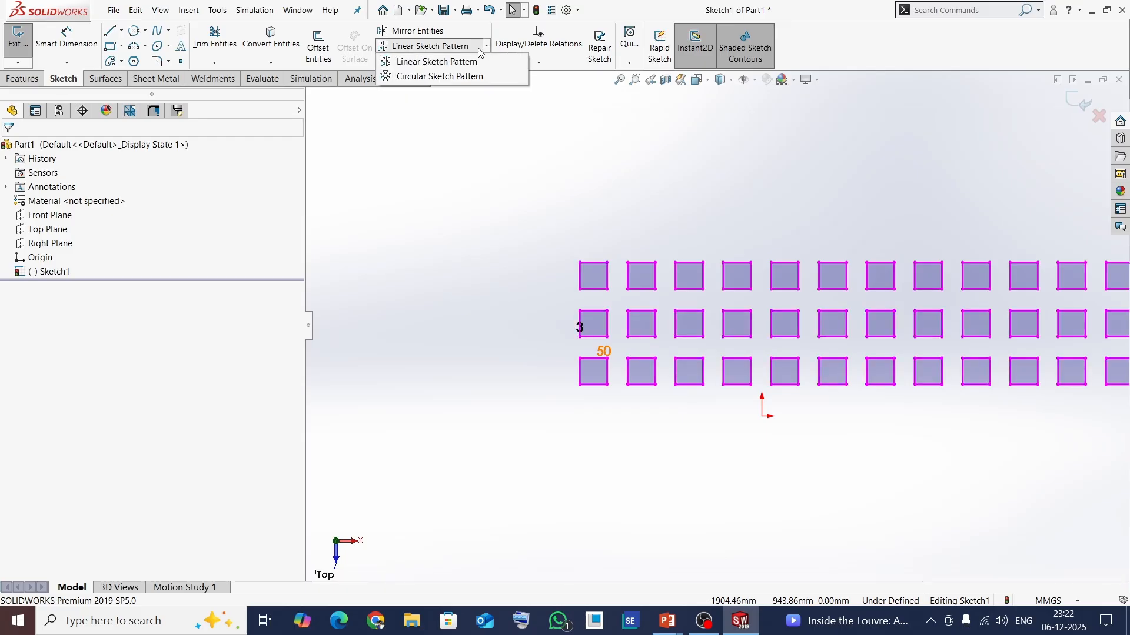
{"action": "left_click", "coordinate": [472, 256]}
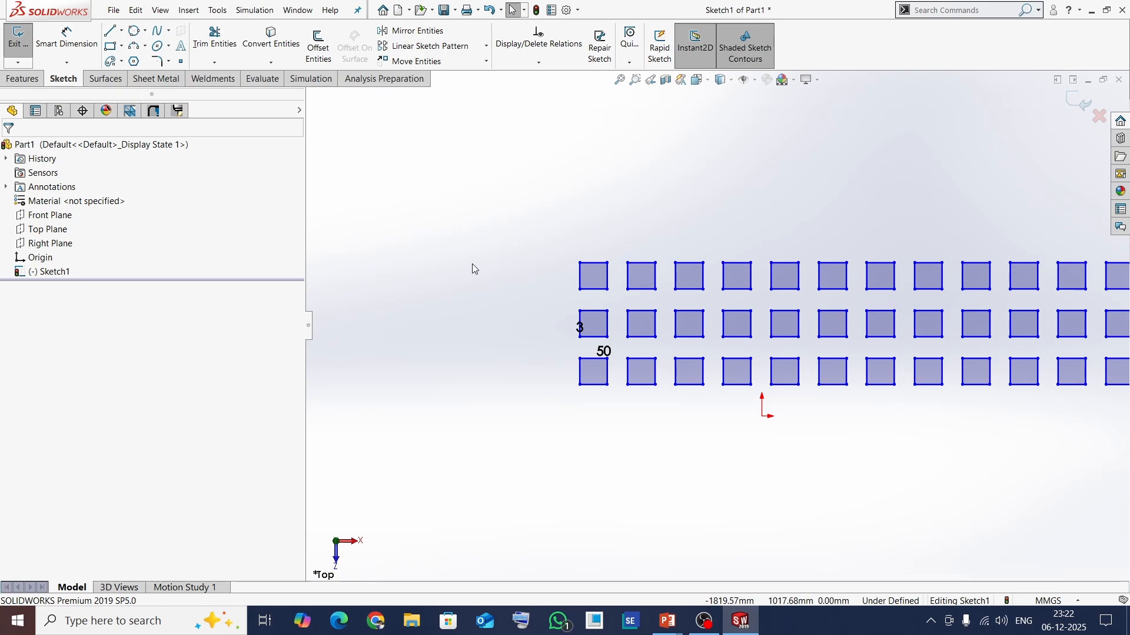
{"action": "key", "text": "ctrl+z"}
{"action": "key", "text": "ctrl+z"}
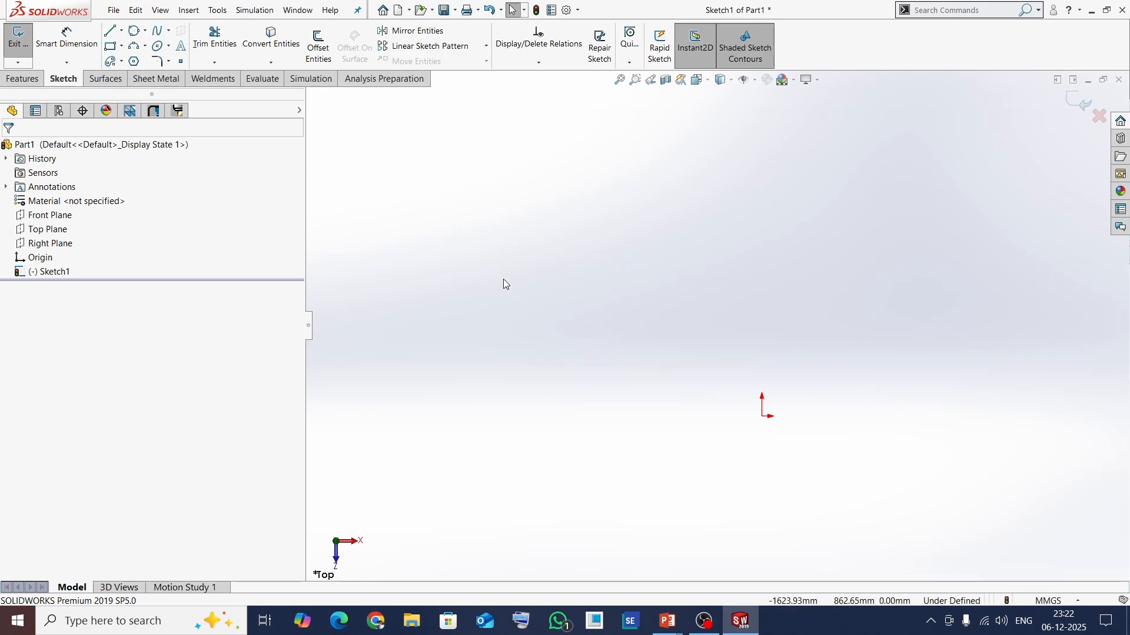
{"action": "key", "text": "ctrl+y"}
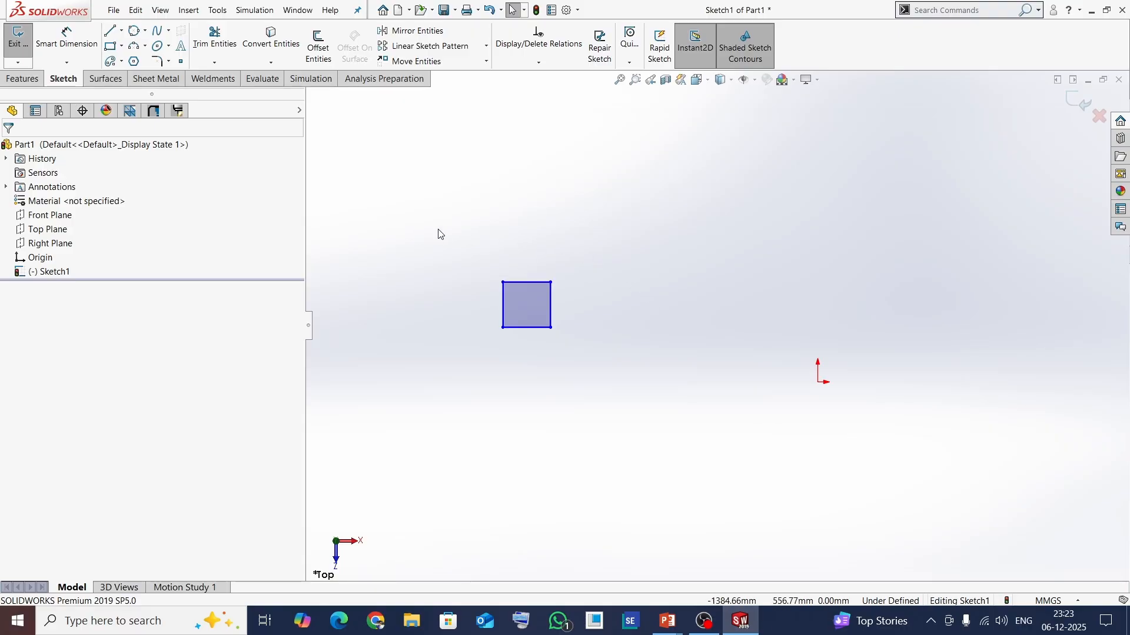
- Create a circular sketch pattern of the rectangle's four lines about the origin, with 15 equally spaced instances over 360°
{"action": "left_click_drag", "start_coordinate": [445, 233], "coordinate": [605, 366]}
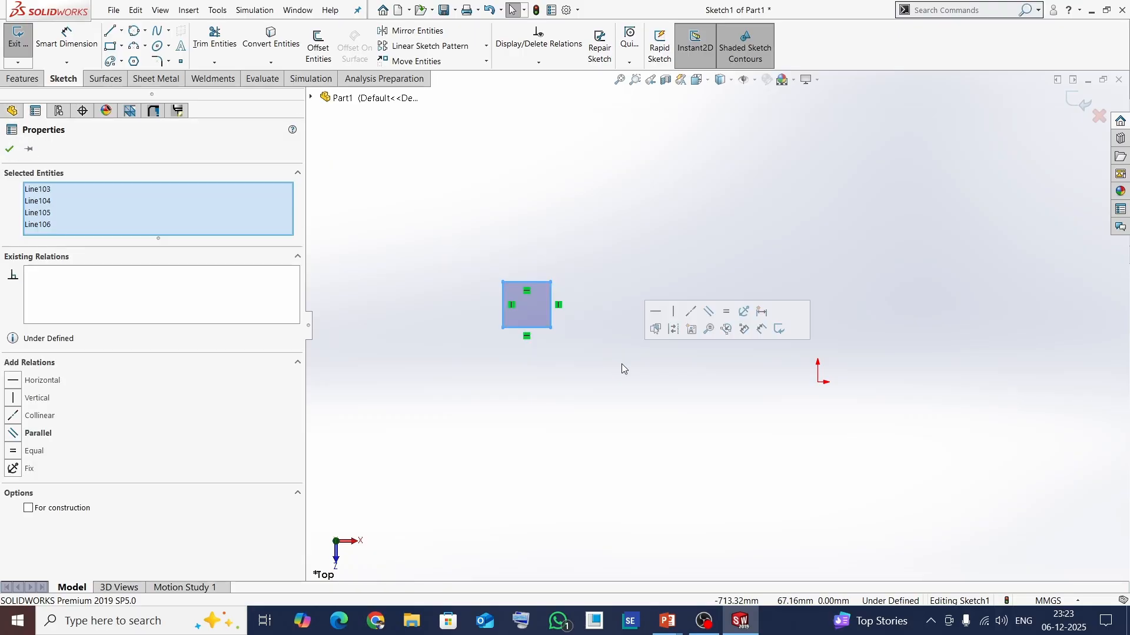
{"action": "left_click", "coordinate": [487, 46]}
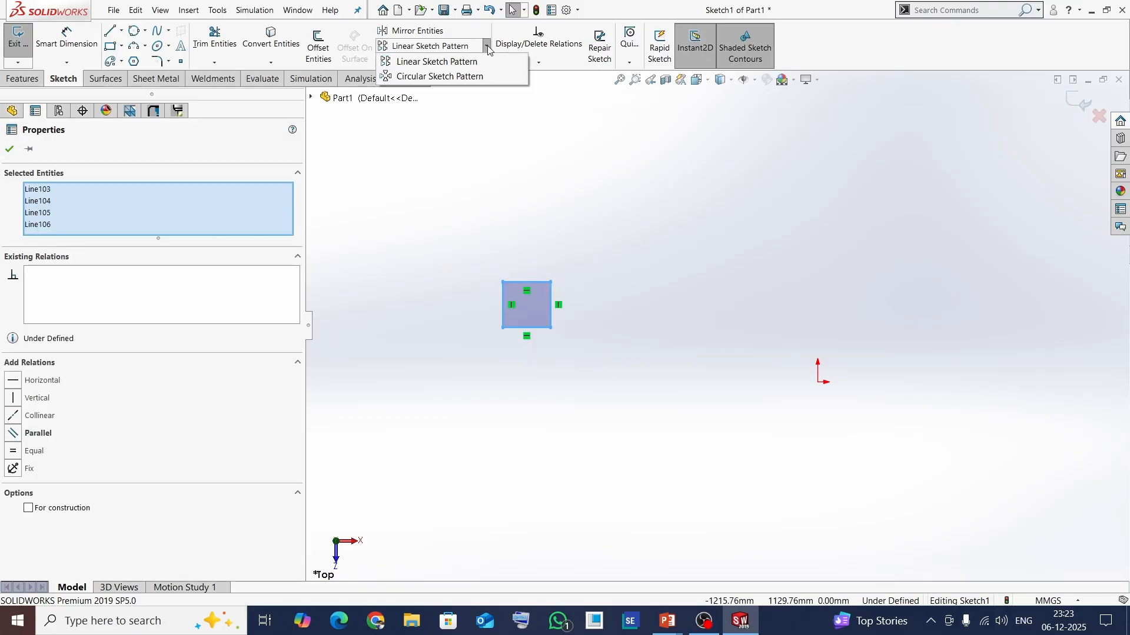
{"action": "left_click", "coordinate": [453, 77]}
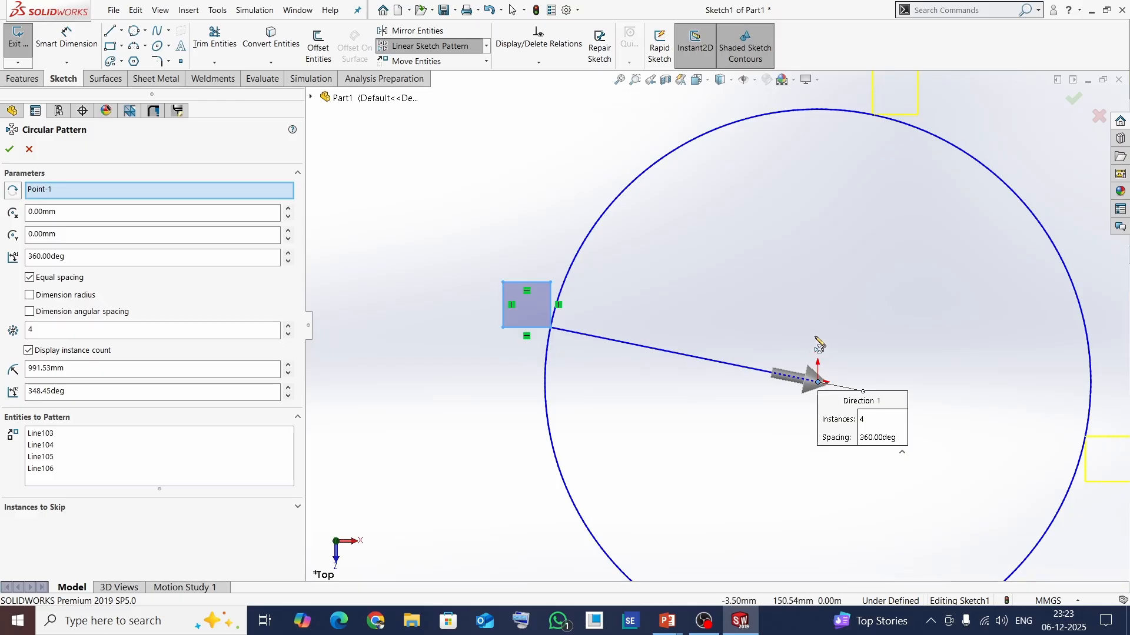
{"action": "left_click", "coordinate": [42, 331]}
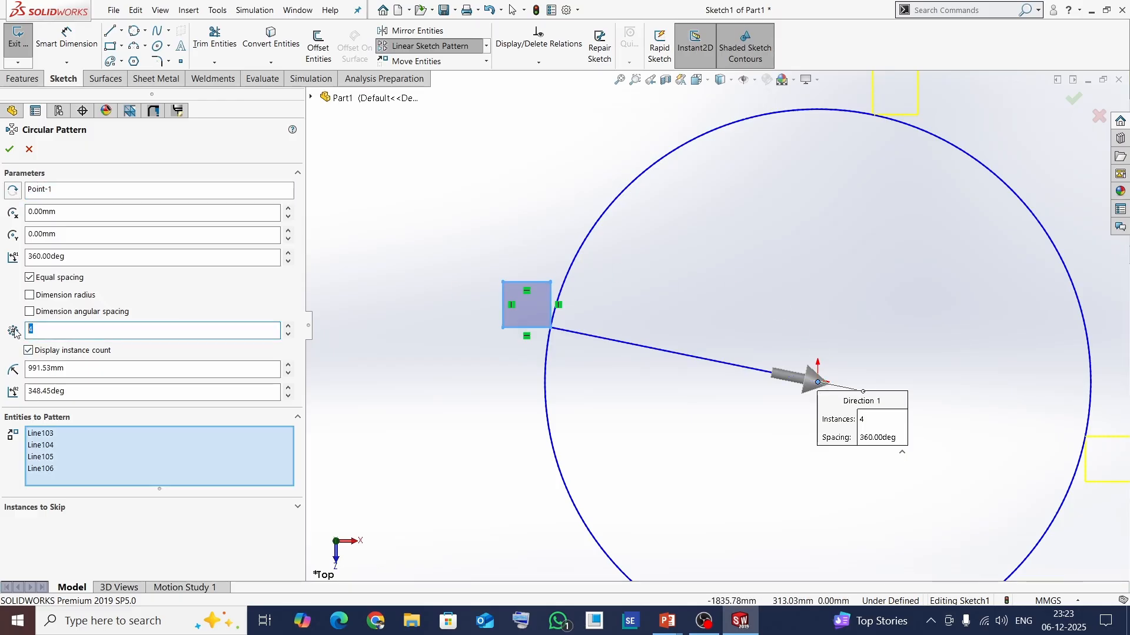
{"action": "type", "text": "15"}
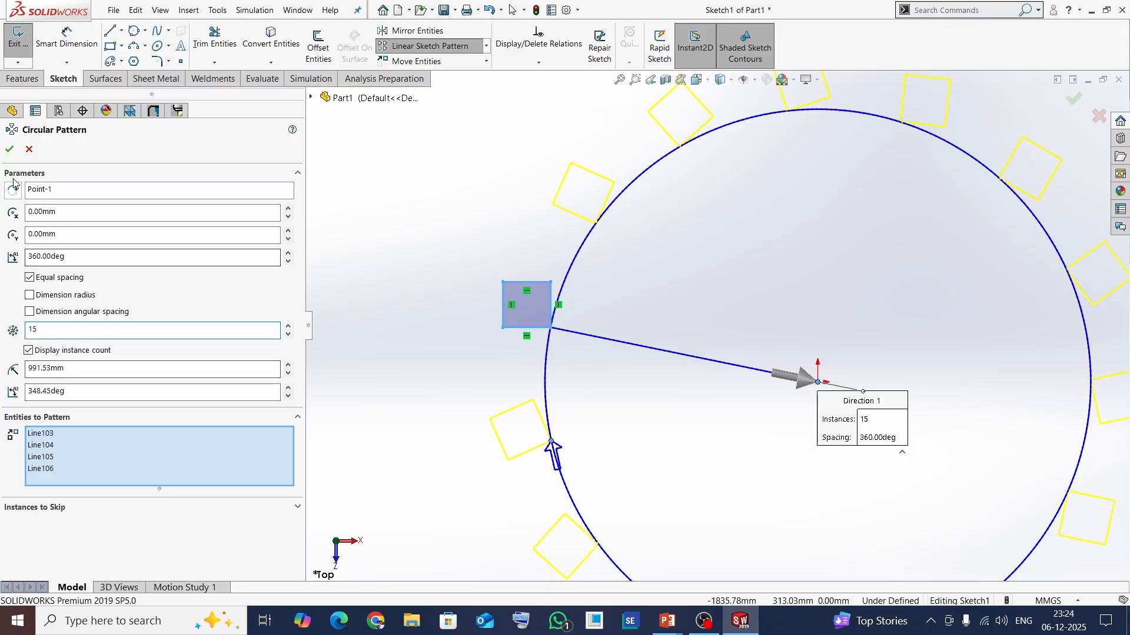
{"action": "left_click", "coordinate": [10, 151]}
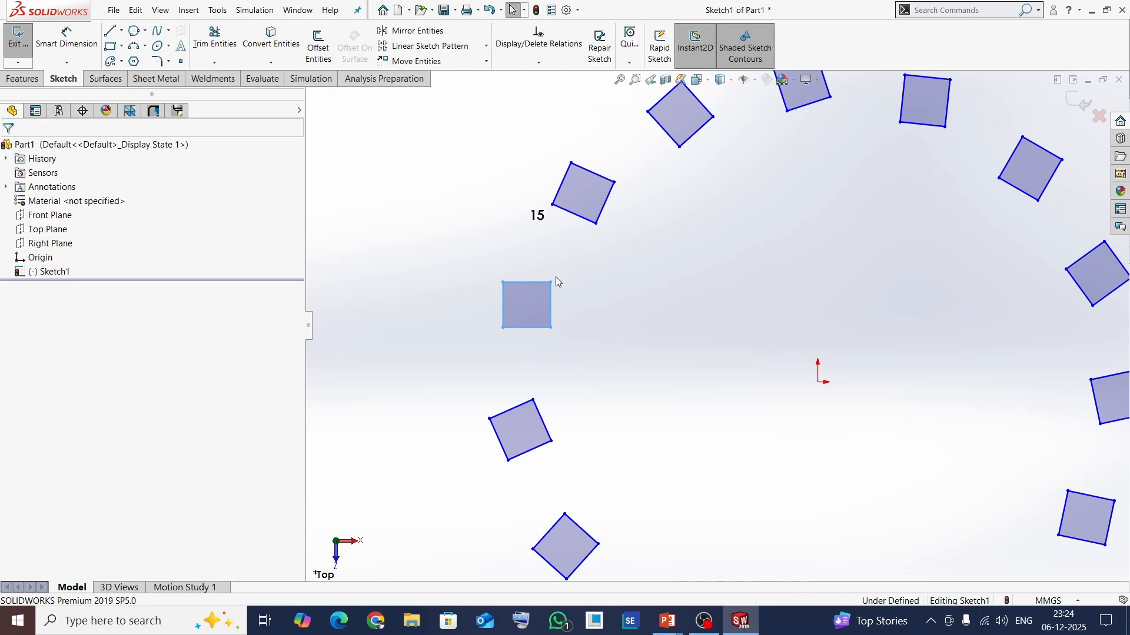
{"action": "key", "text": "f"}
{"action": "scroll", "coordinate": [764, 306], "scroll_direction": "down", "scroll_amount": 3}
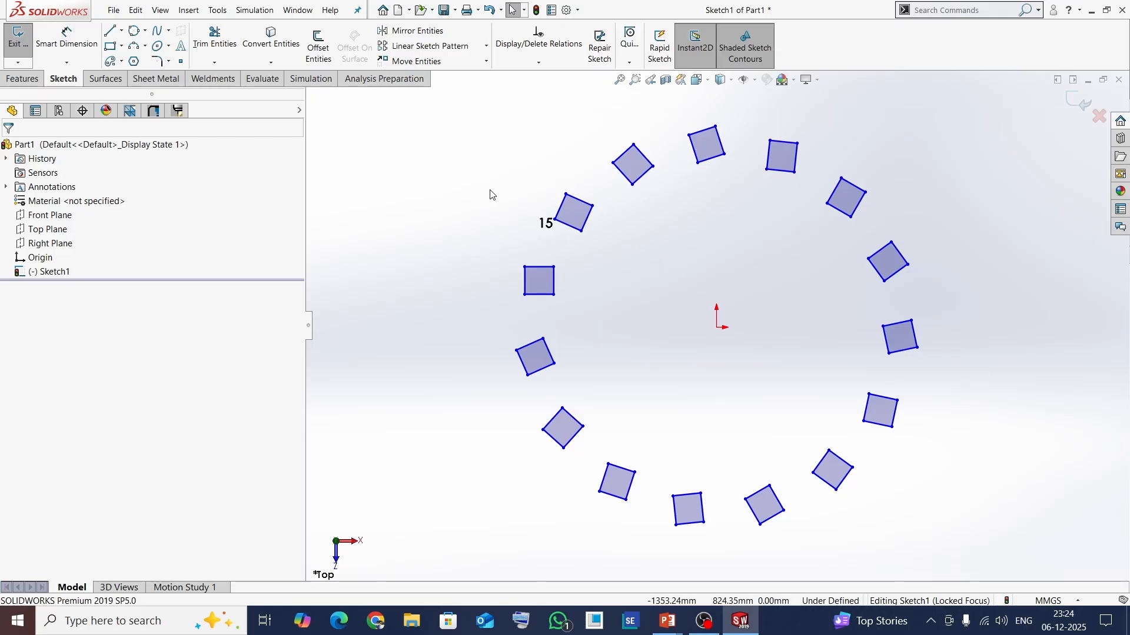
- Undo the circular sketch pattern and clear the selection of the original rectangle
{"action": "key", "text": "ctrl+z"}
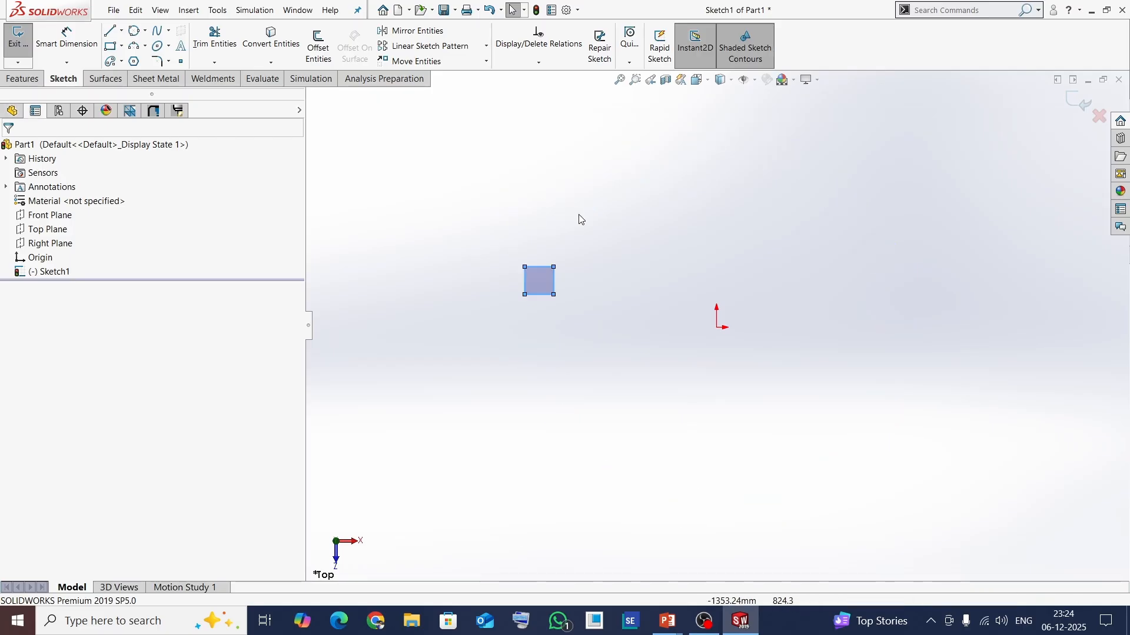
{"action": "left_click", "coordinate": [617, 240]}
{"action": "scroll", "coordinate": [546, 294], "scroll_direction": "down", "scroll_amount": 2}
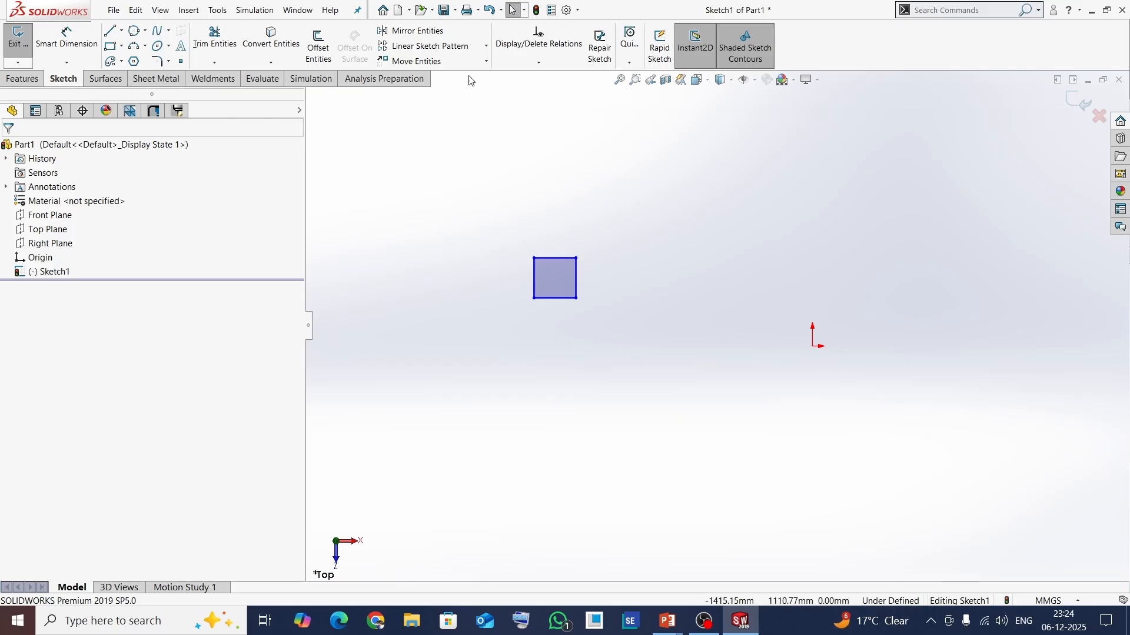
- Move the rectangle's four lines with Move Entities, from its lower-right corner to a point above and right of the origin
{"action": "left_click", "coordinate": [419, 61]}
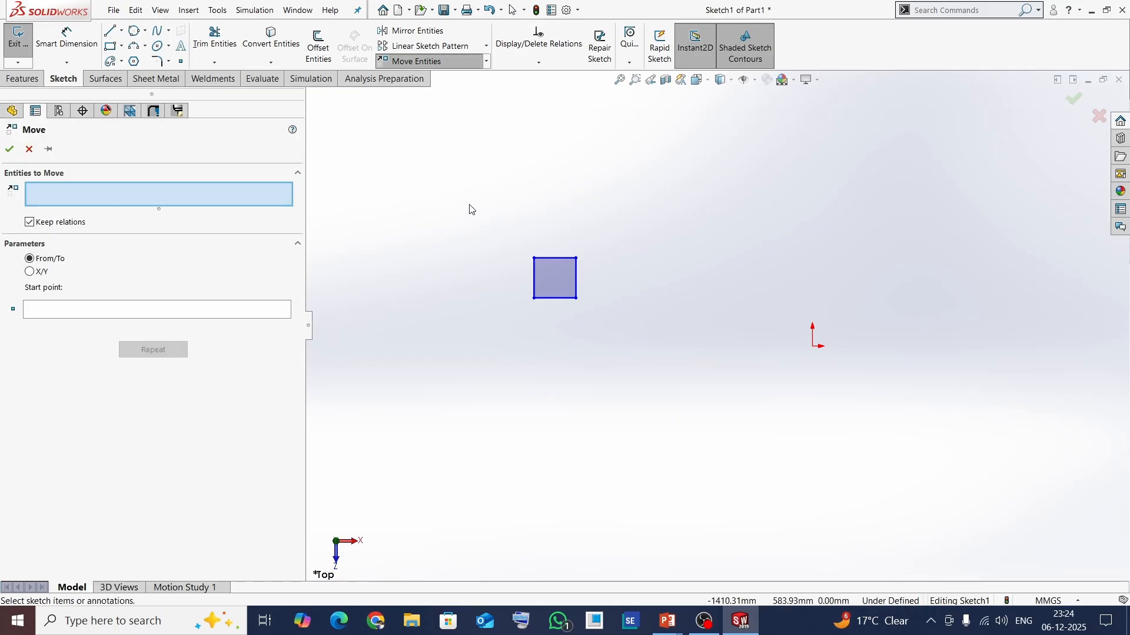
{"action": "left_click_drag", "start_coordinate": [470, 209], "coordinate": [684, 339]}
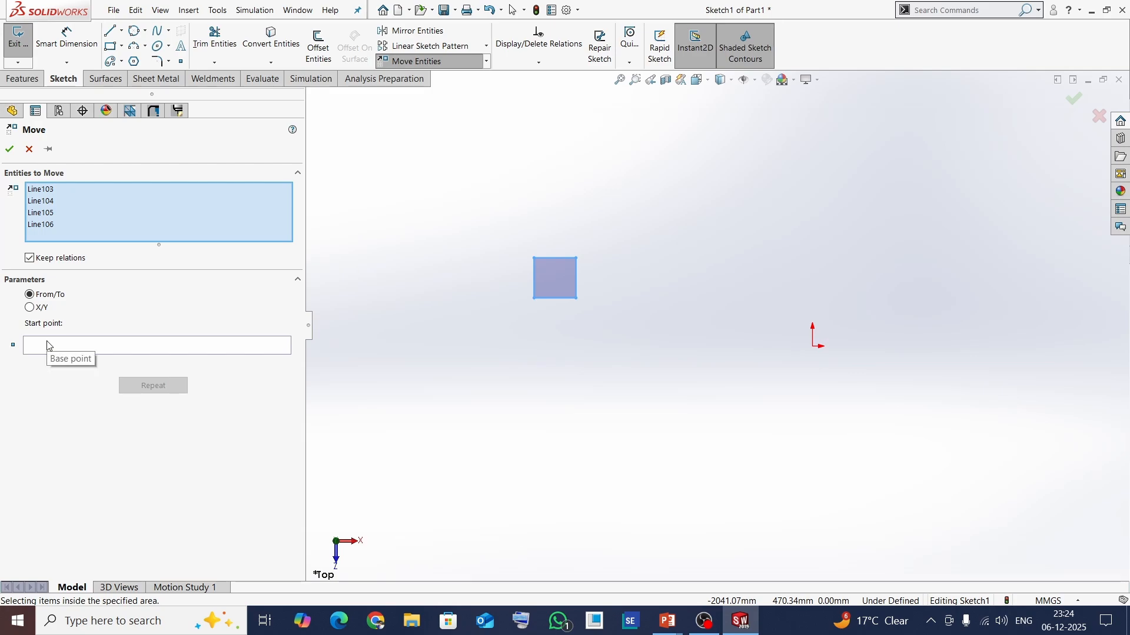
{"action": "left_click", "coordinate": [68, 349]}
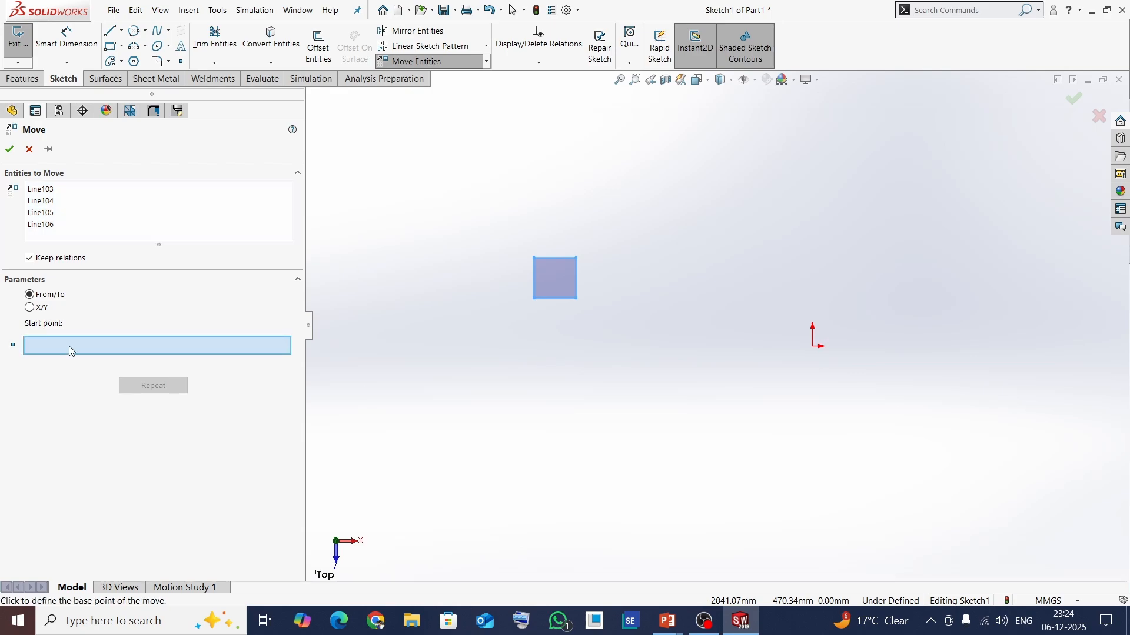
{"action": "left_click", "coordinate": [576, 298]}
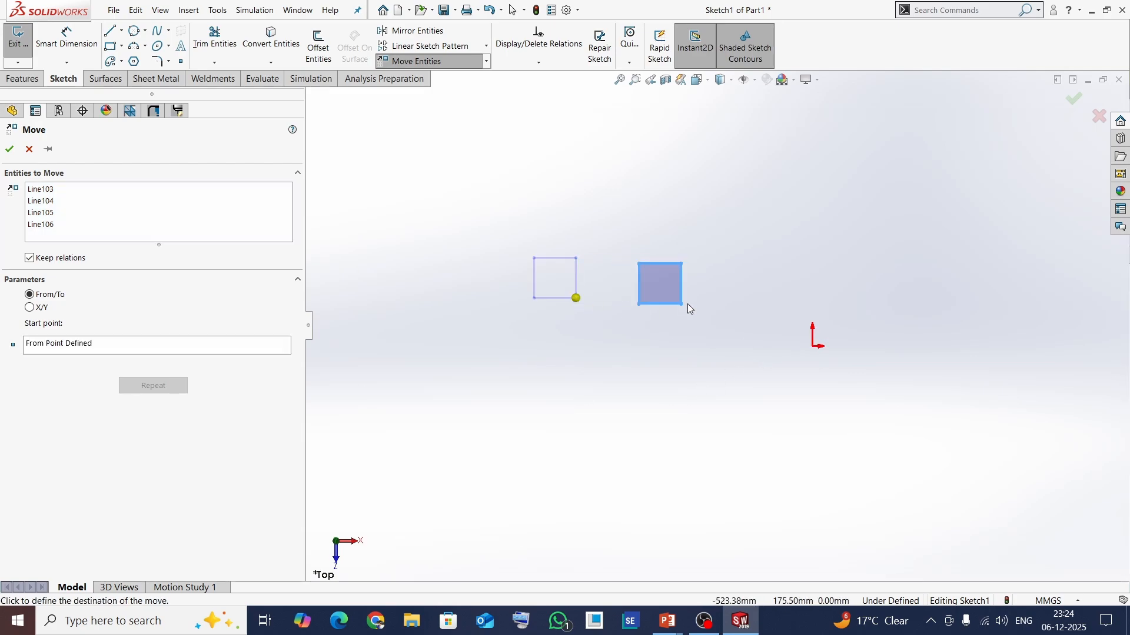
{"action": "left_click", "coordinate": [998, 304]}
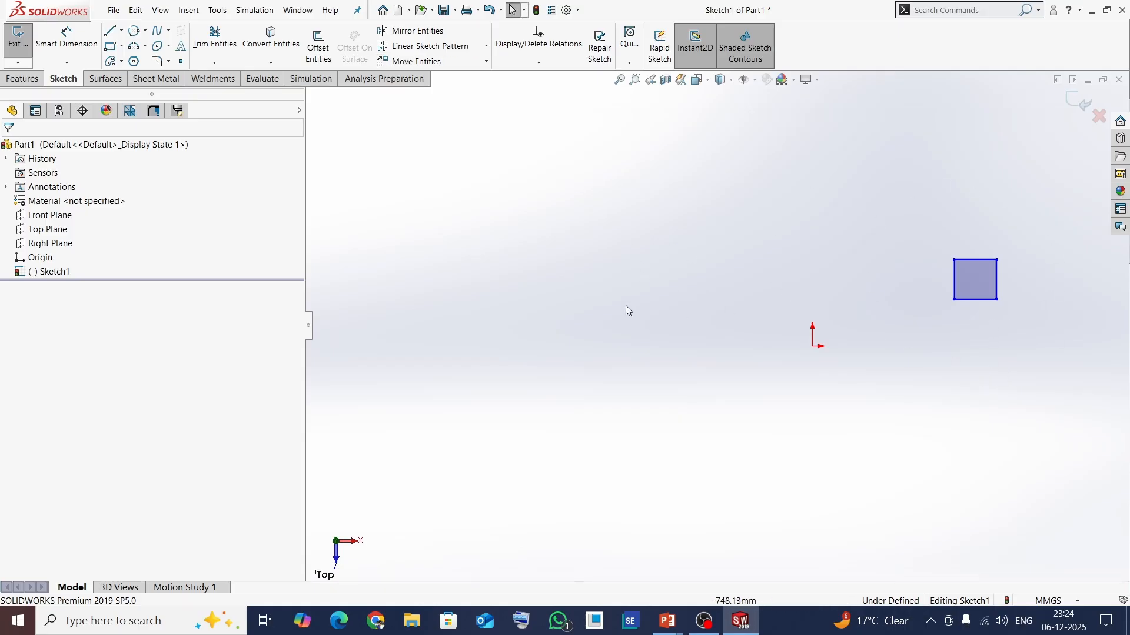
- Copy the rectangle with Copy Entities, using its lower-left corner as base point and placing the copy level with it, left of the origin
{"action": "left_click", "coordinate": [486, 63]}
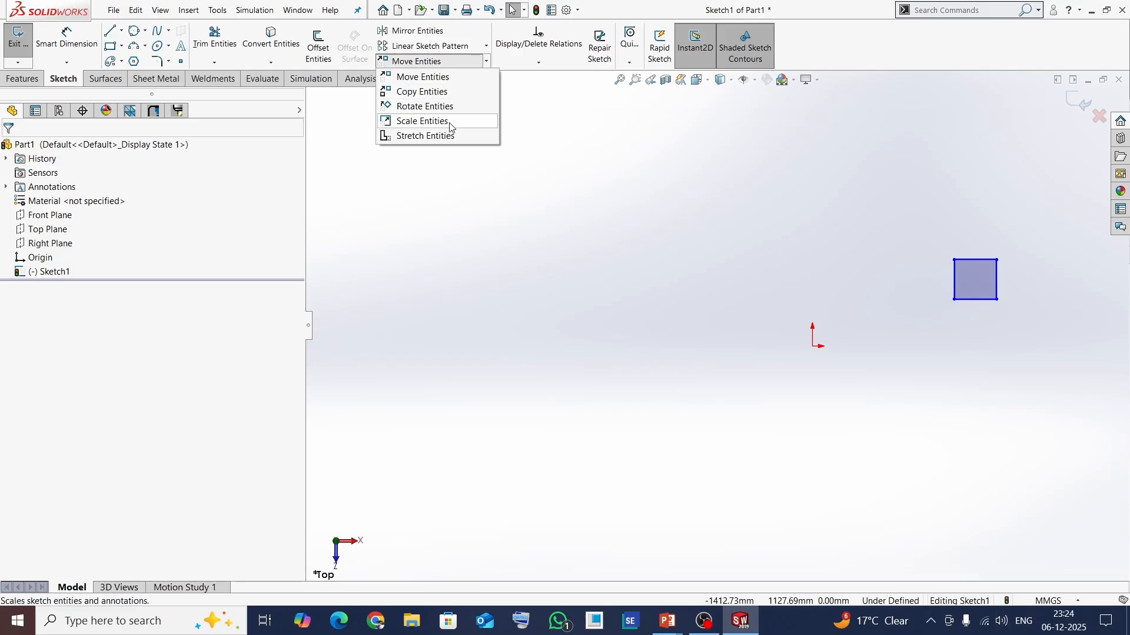
{"action": "left_click", "coordinate": [438, 93]}
{"action": "left_click_drag", "start_coordinate": [896, 259], "coordinate": [1030, 339]}
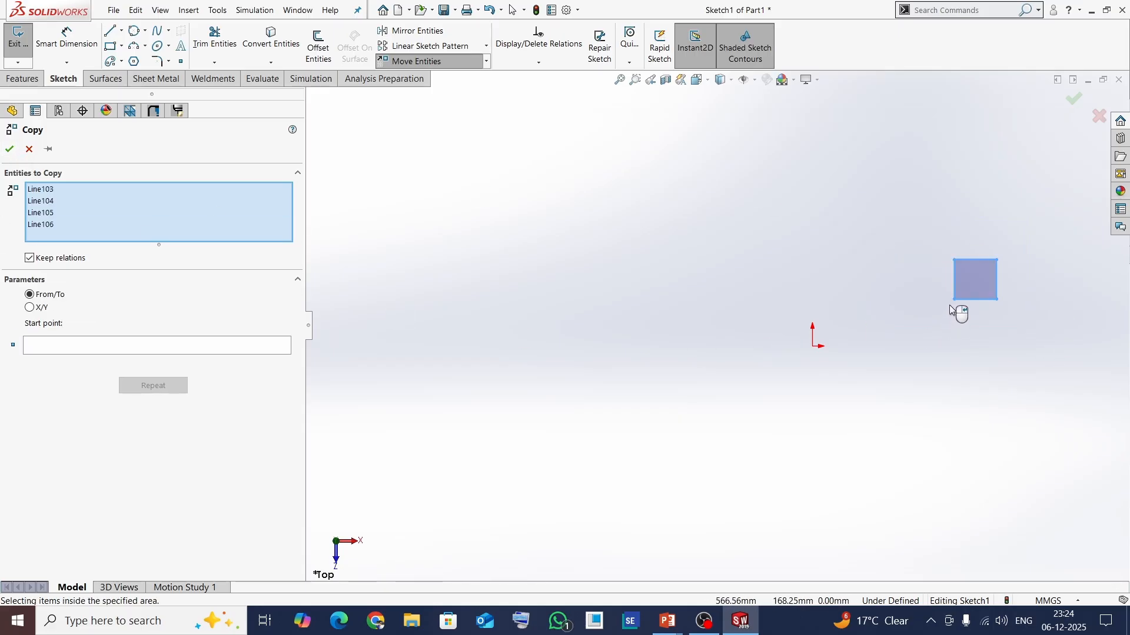
{"action": "left_click", "coordinate": [134, 346]}
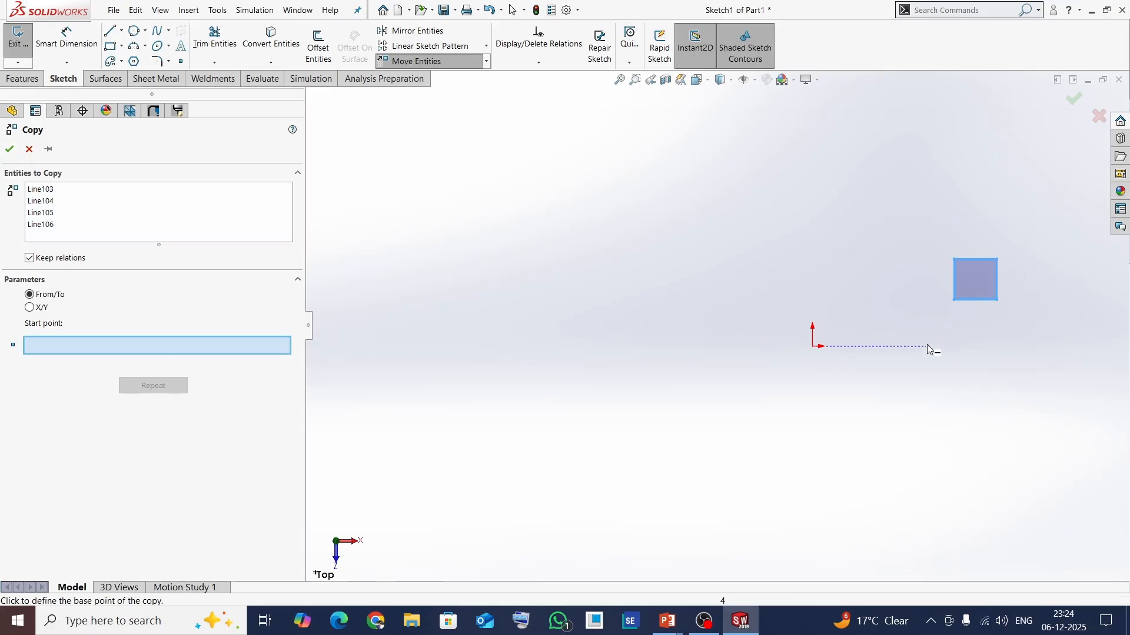
{"action": "left_click", "coordinate": [954, 301]}
{"action": "left_click", "coordinate": [656, 300]}
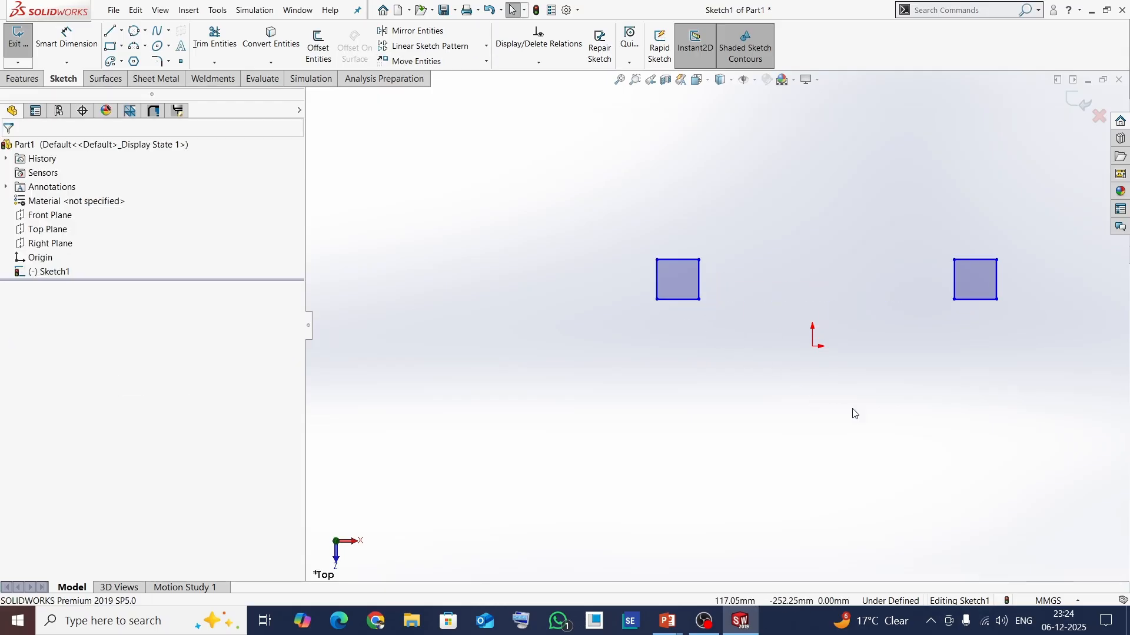
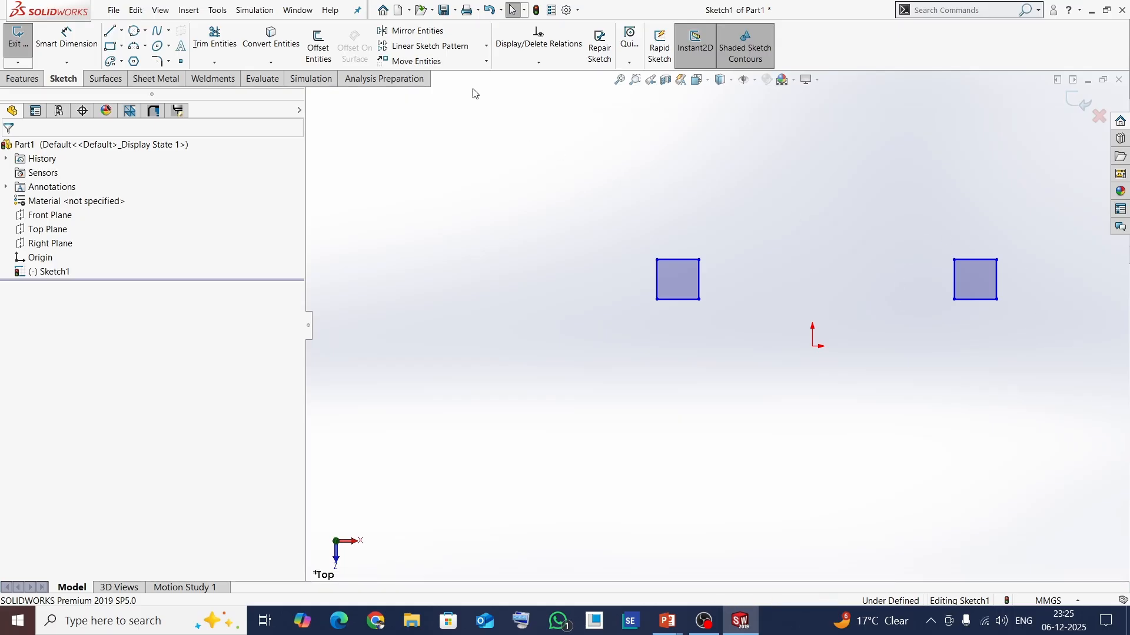
- Rotate the copied rectangle left of the origin by 45° about its lower-left corner
{"action": "left_click", "coordinate": [485, 61]}
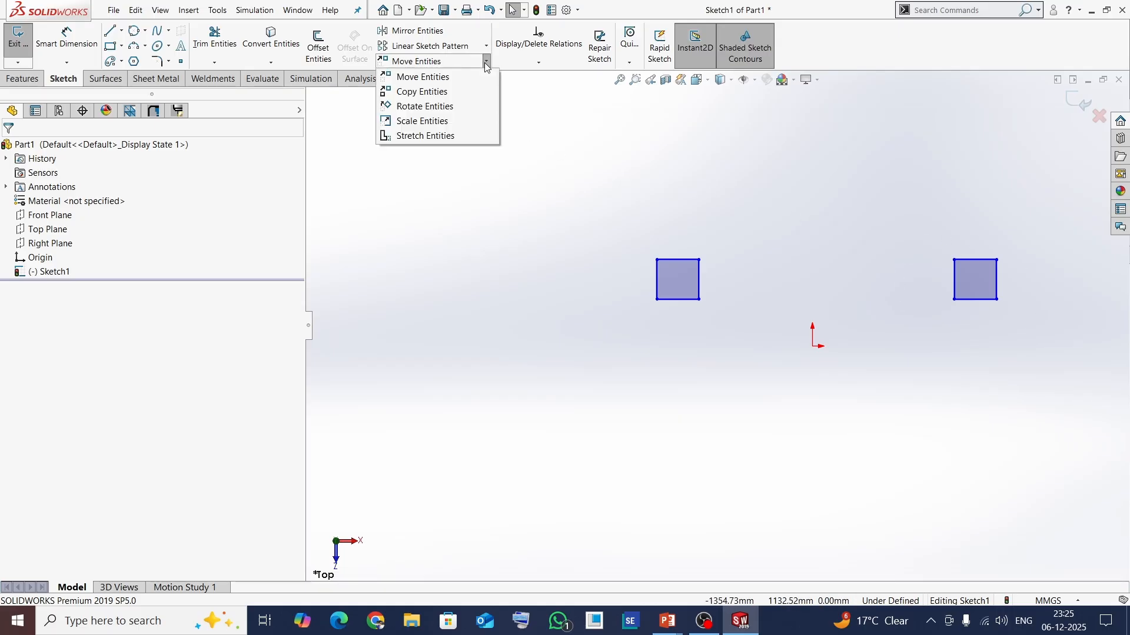
{"action": "left_click", "coordinate": [433, 108]}
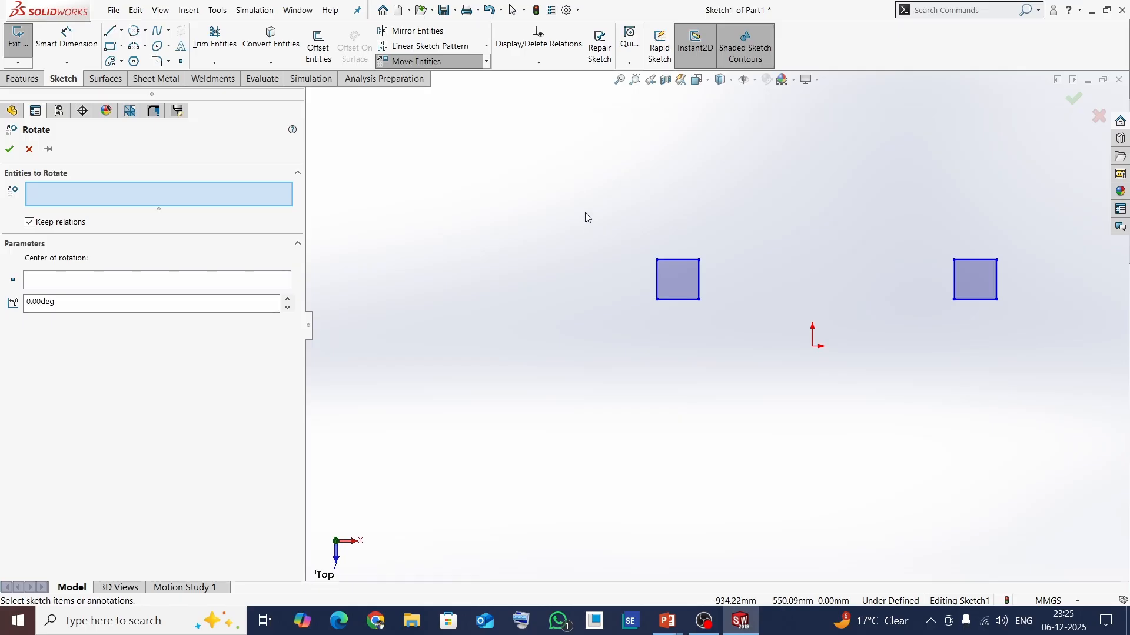
{"action": "left_click", "coordinate": [793, 343]}
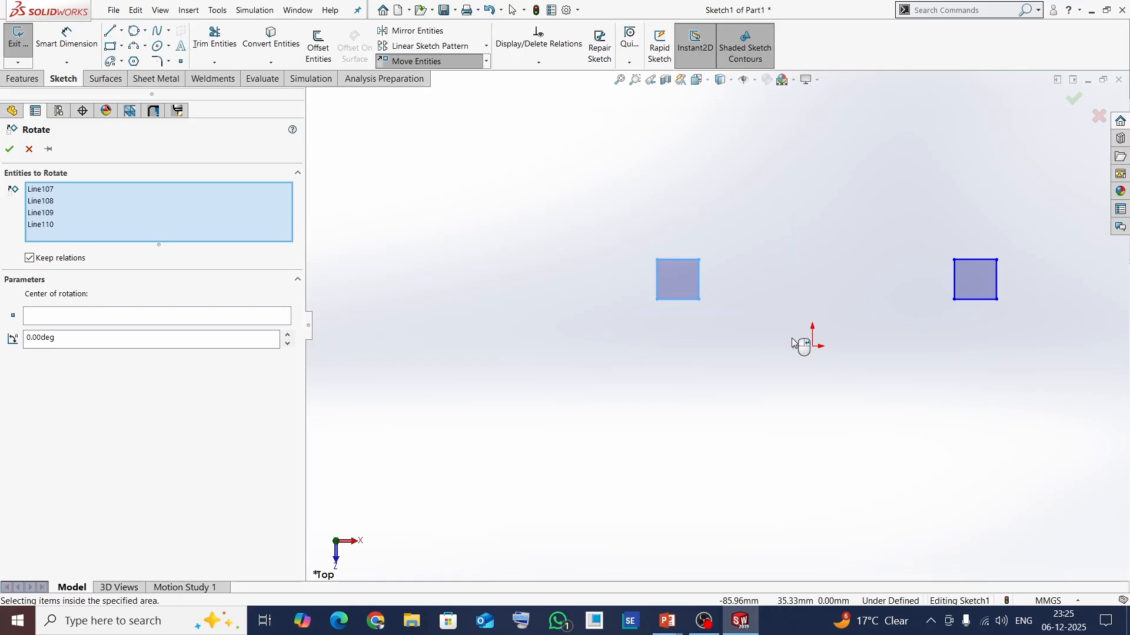
{"action": "left_click", "coordinate": [65, 315]}
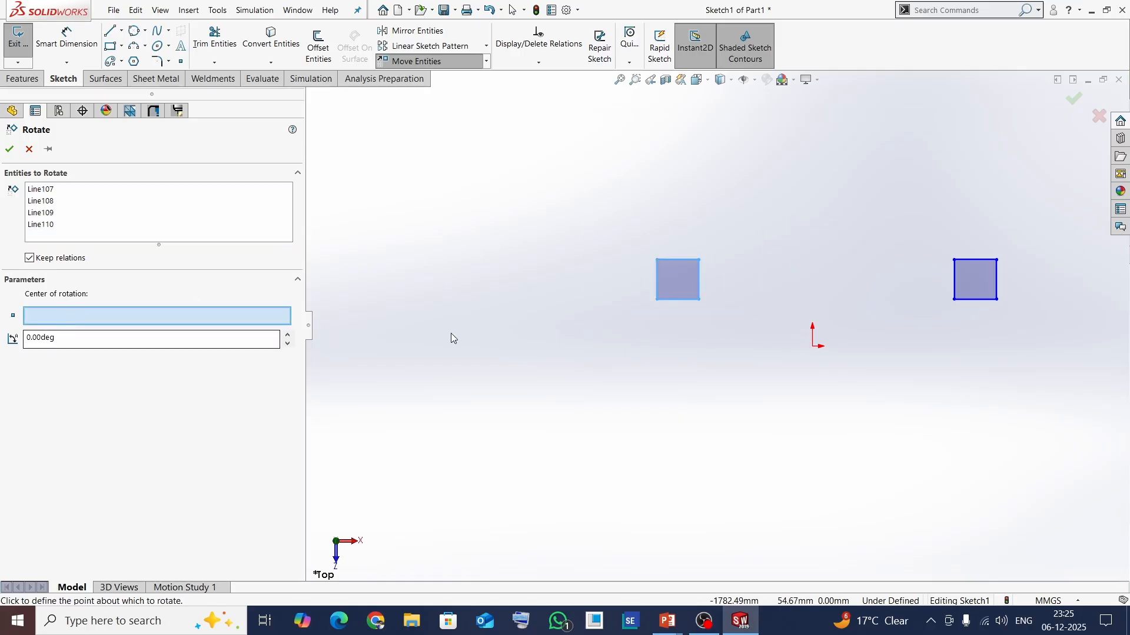
{"action": "left_click", "coordinate": [657, 299]}
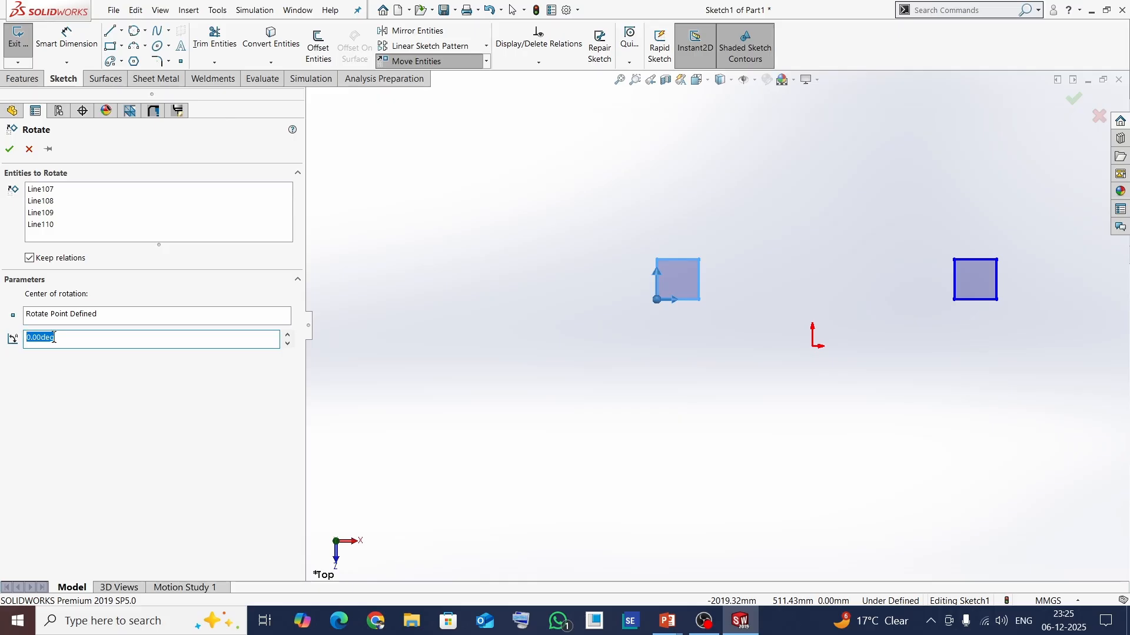
{"action": "type", "text": "45"}
{"action": "key", "text": "Return"}
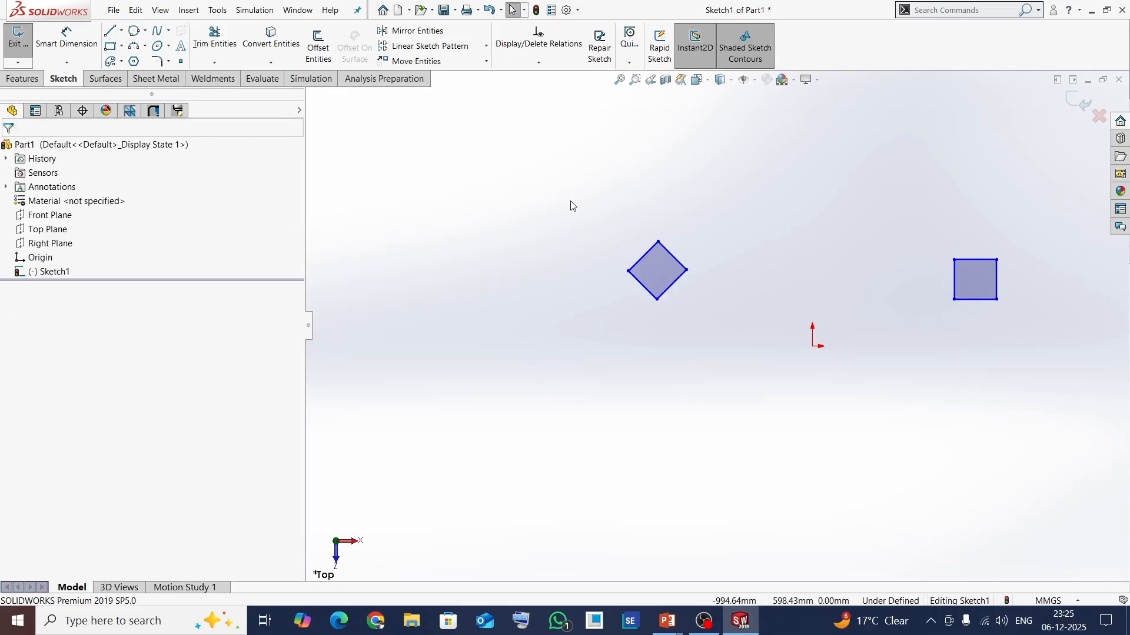
- Scale the rotated rectangle by a factor of 5 about its lowest corner, without making a copy
{"action": "left_click", "coordinate": [487, 62]}
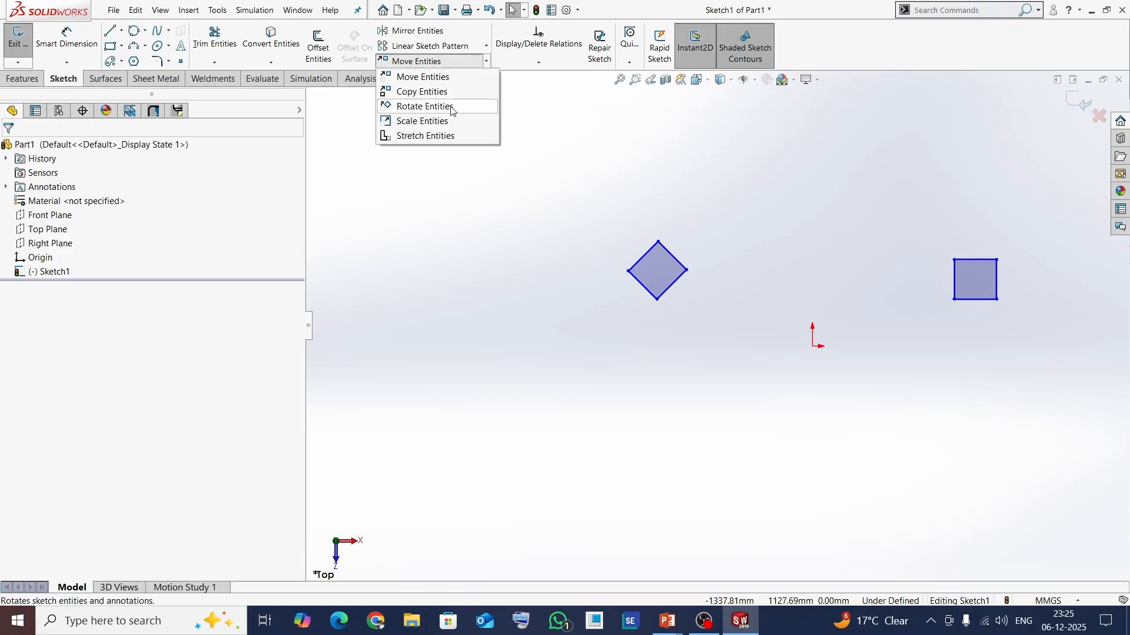
{"action": "left_click", "coordinate": [438, 122]}
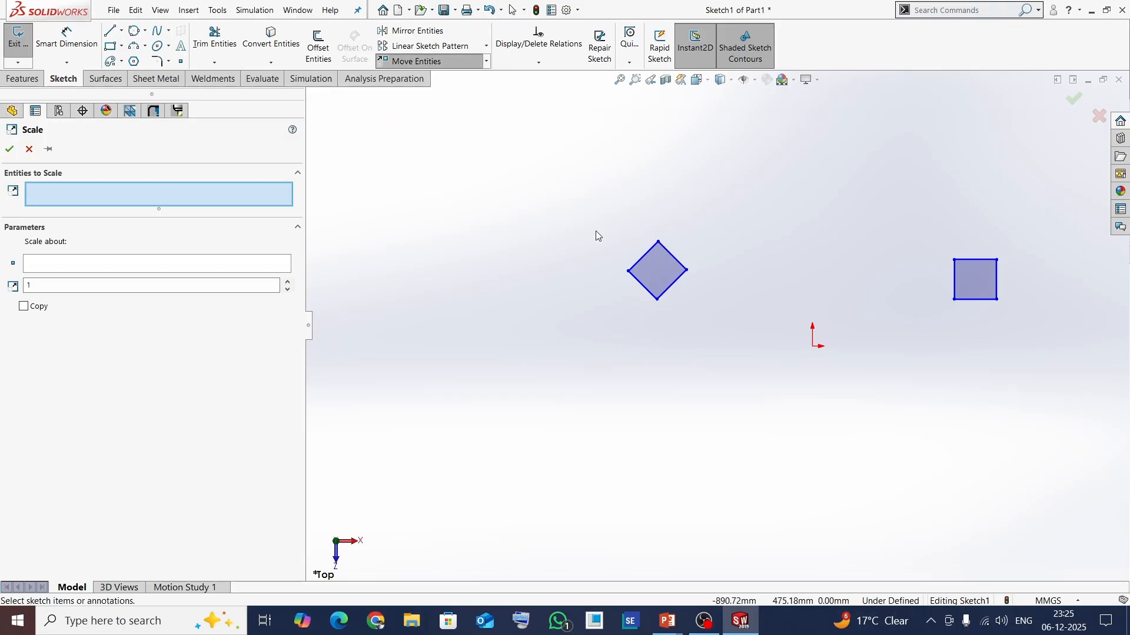
{"action": "left_click_drag", "start_coordinate": [572, 194], "coordinate": [735, 333]}
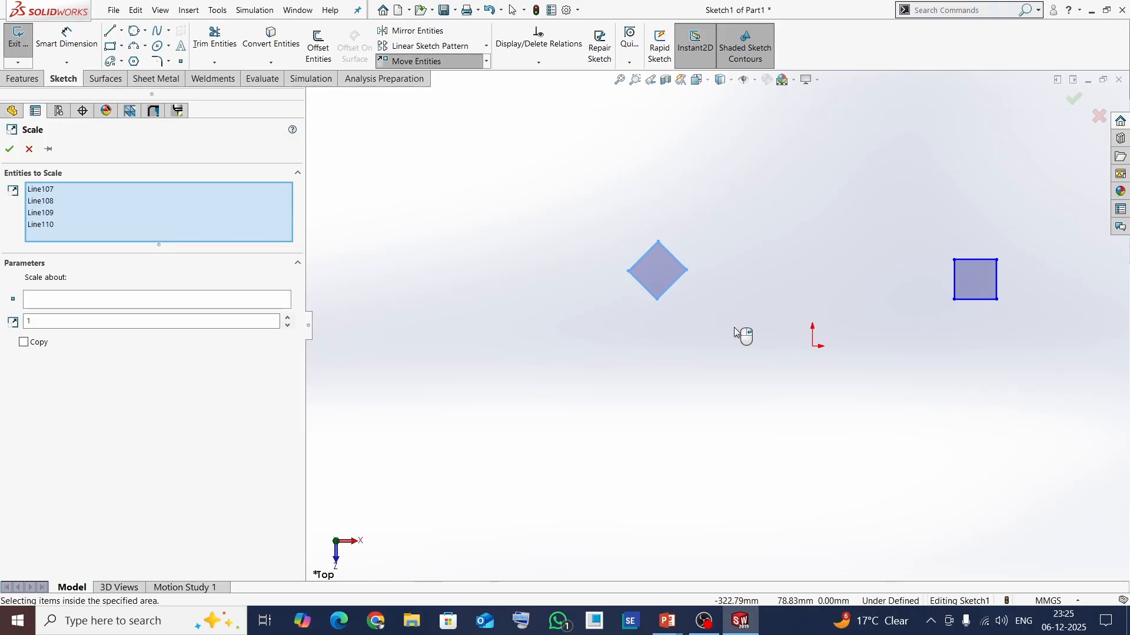
{"action": "left_click", "coordinate": [76, 298]}
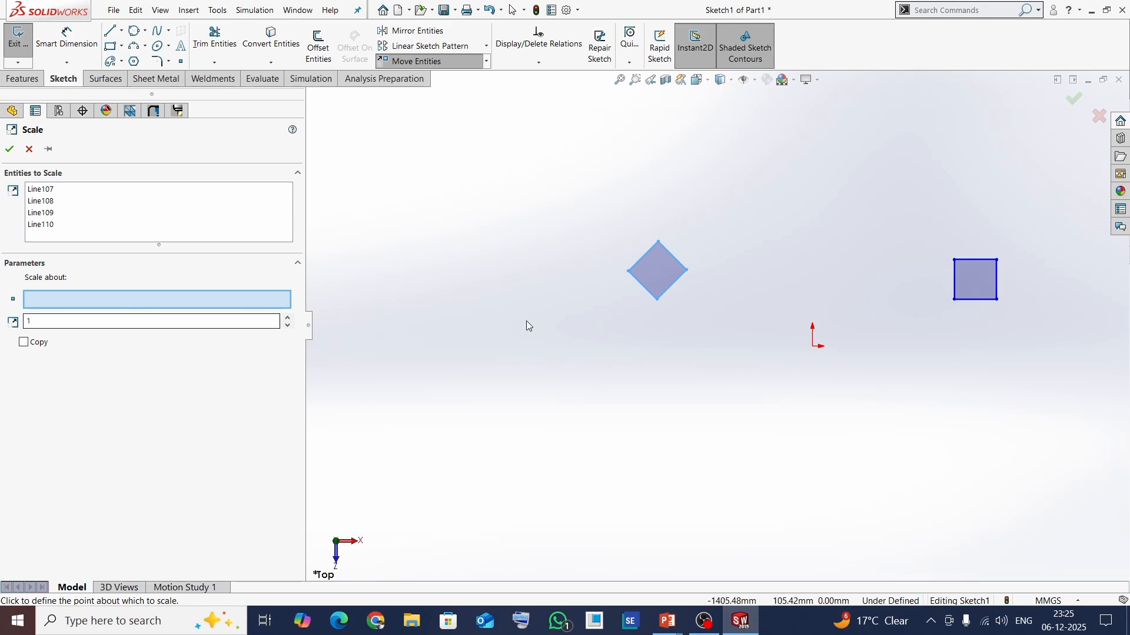
{"action": "left_click", "coordinate": [657, 300]}
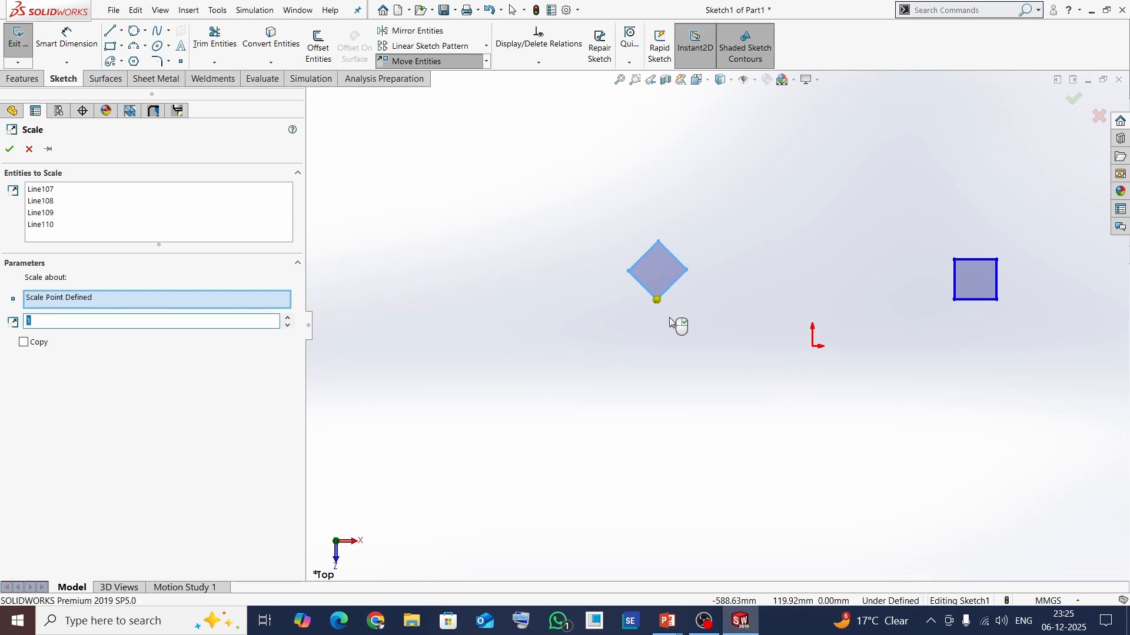
{"action": "type", "text": "5"}
{"action": "scroll", "coordinate": [676, 323], "scroll_direction": "up", "scroll_amount": 2}
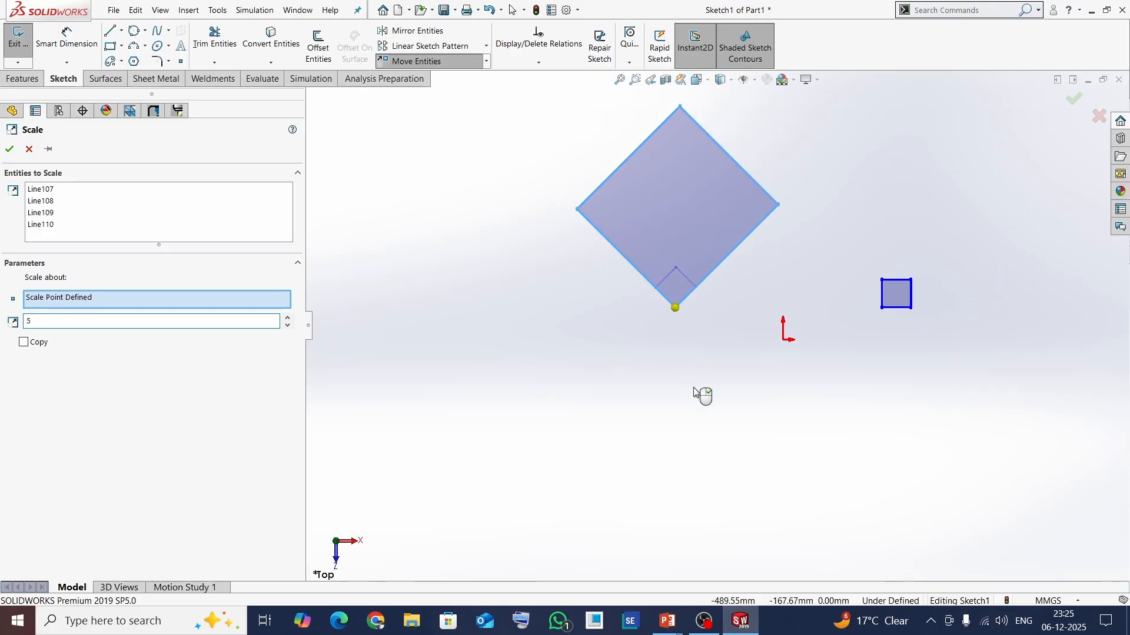
{"action": "left_click", "coordinate": [10, 149]}
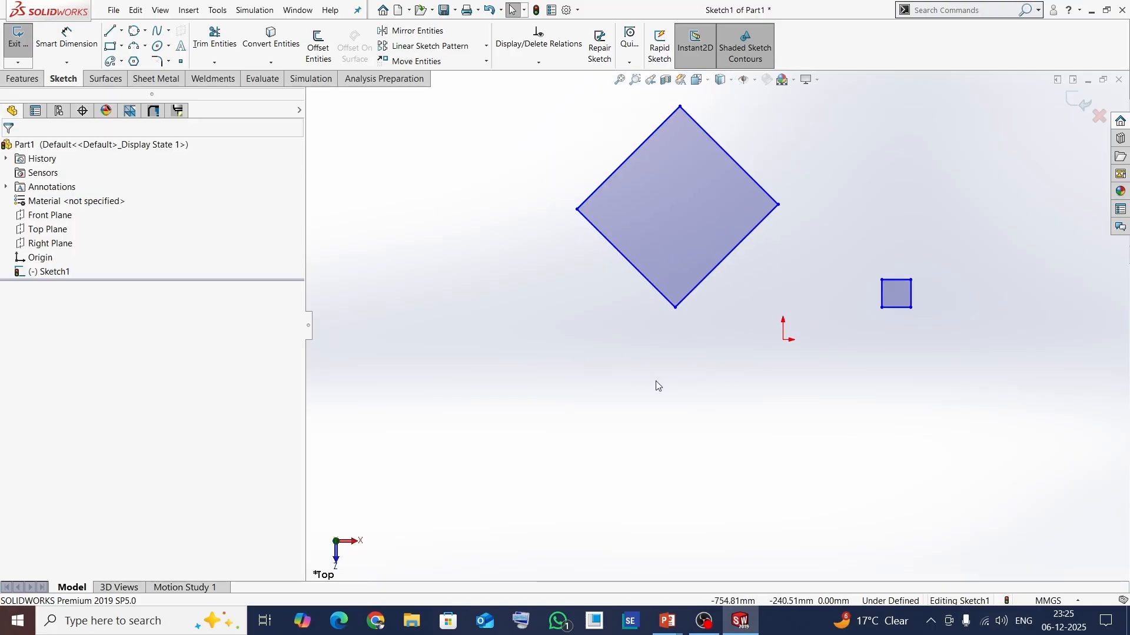
- Apply Stretch Entities to all four lines of the large rotated rectangle, from its top corner to a point down and to the left
{"action": "scroll", "coordinate": [665, 400], "scroll_direction": "up", "scroll_amount": 1}
{"action": "scroll", "coordinate": [742, 200], "scroll_direction": "down", "scroll_amount": 1}
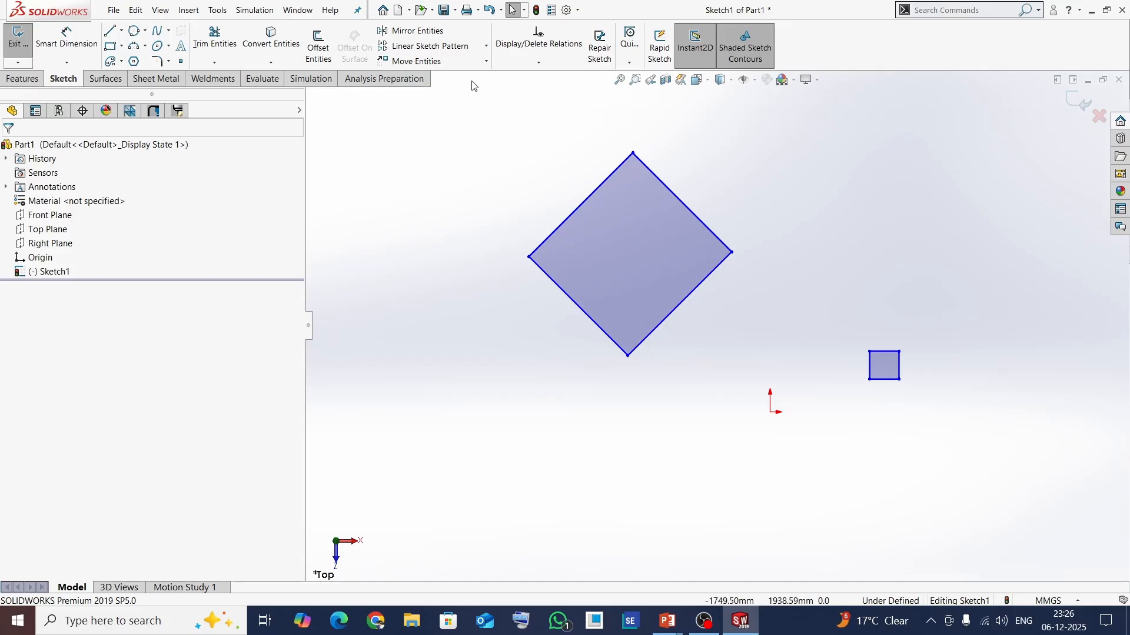
{"action": "left_click", "coordinate": [486, 61]}
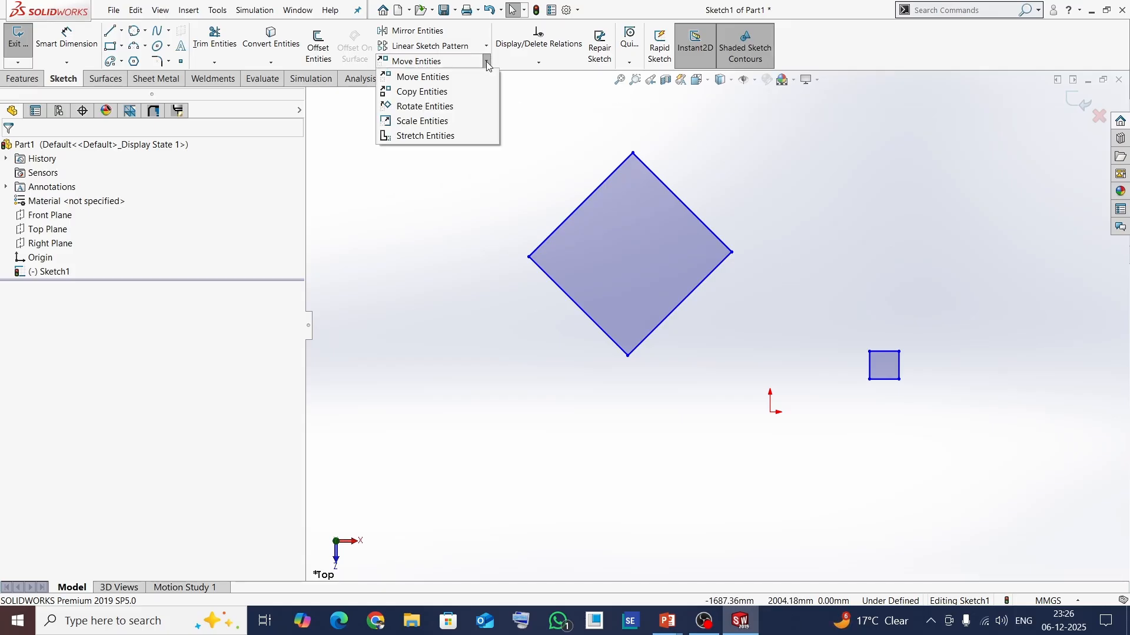
{"action": "left_click", "coordinate": [432, 137]}
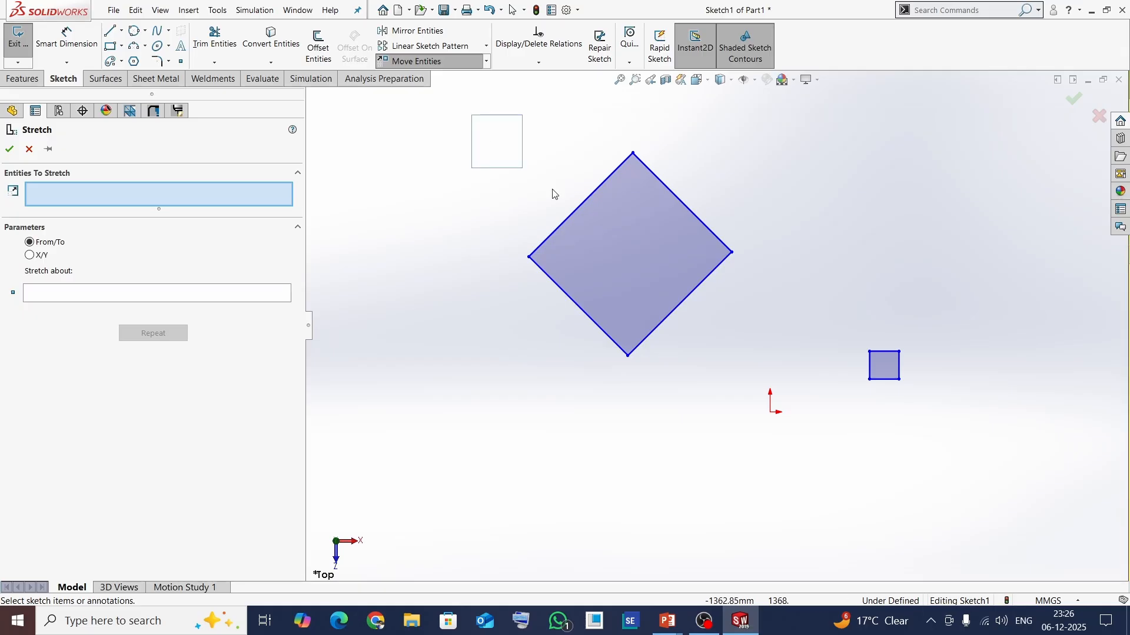
{"action": "left_click_drag", "start_coordinate": [552, 194], "coordinate": [807, 384]}
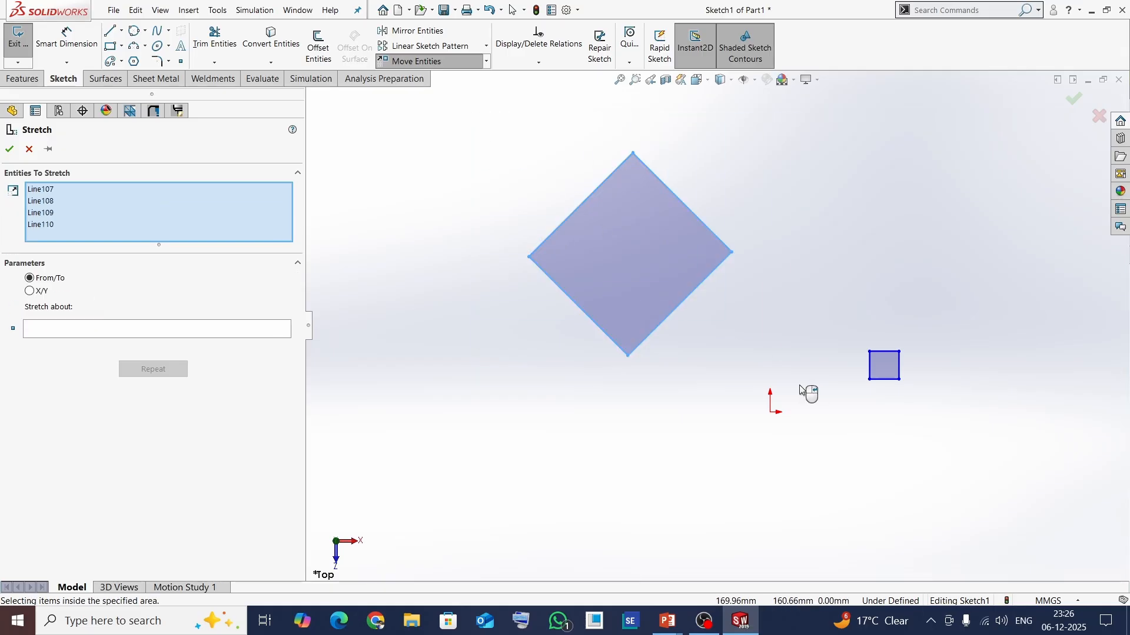
{"action": "left_click", "coordinate": [59, 334]}
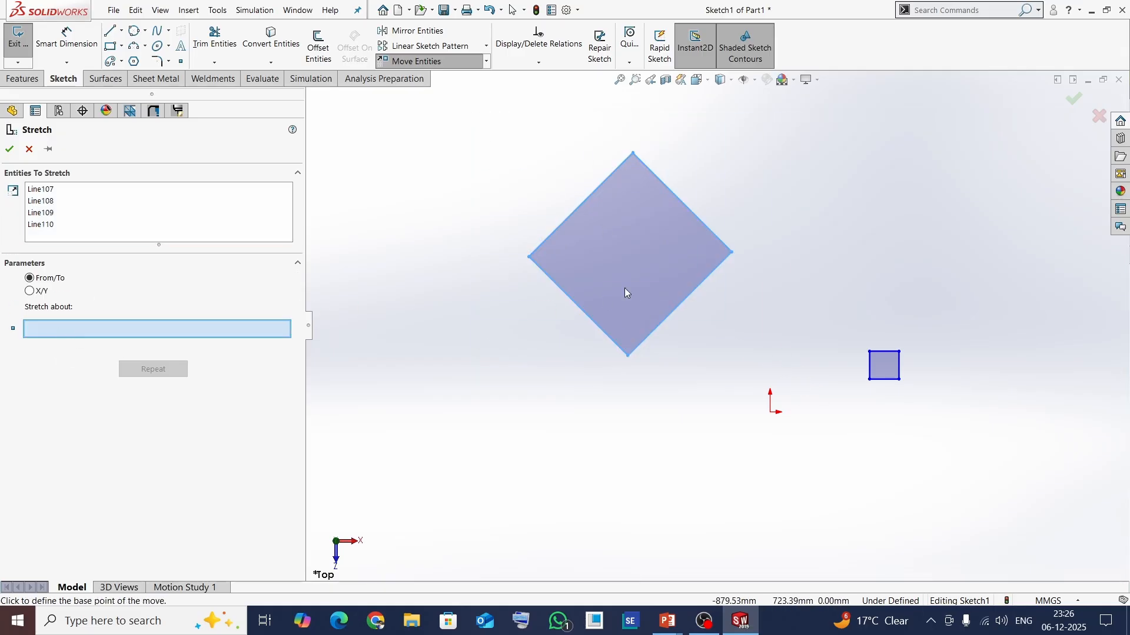
{"action": "left_click", "coordinate": [633, 155]}
{"action": "left_click", "coordinate": [471, 270]}
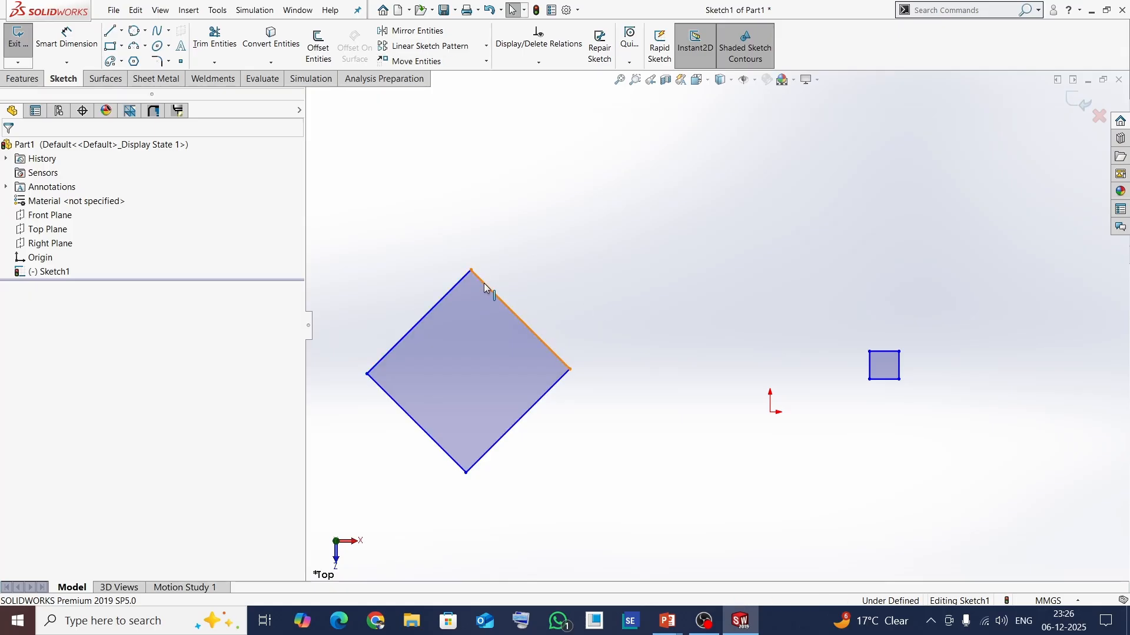
{"action": "left_click", "coordinate": [678, 288]}
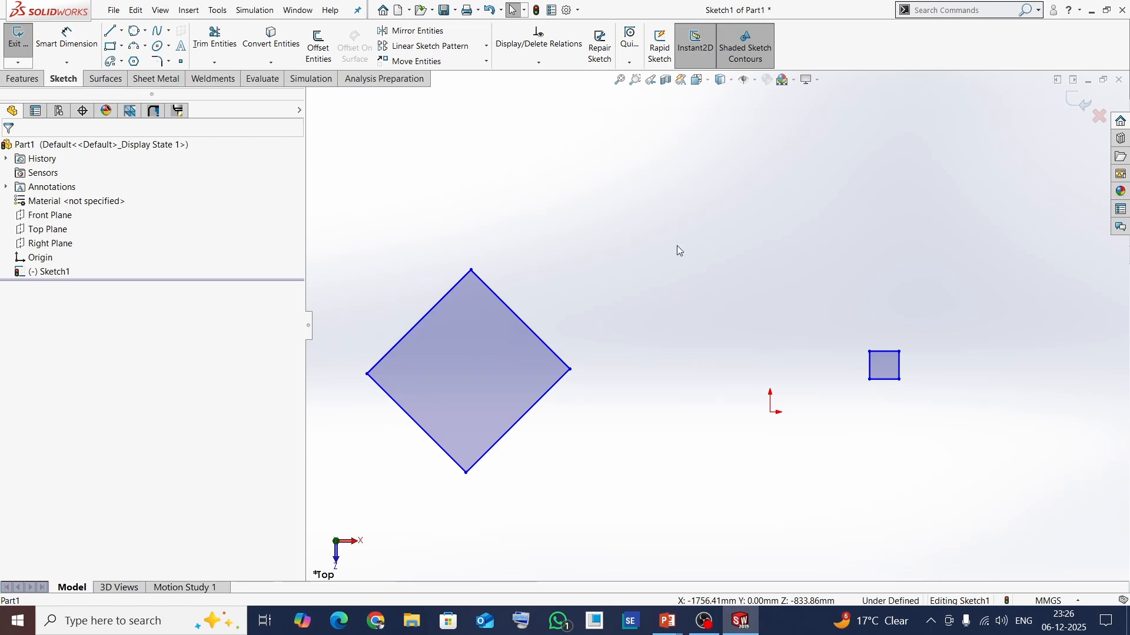
- Sketch a single, slightly sloping line in the empty area above and left of the origin, beside the large rotated rectangle
{"action": "left_click", "coordinate": [122, 32]}
{"action": "left_click", "coordinate": [129, 46]}
{"action": "left_click", "coordinate": [619, 238]}
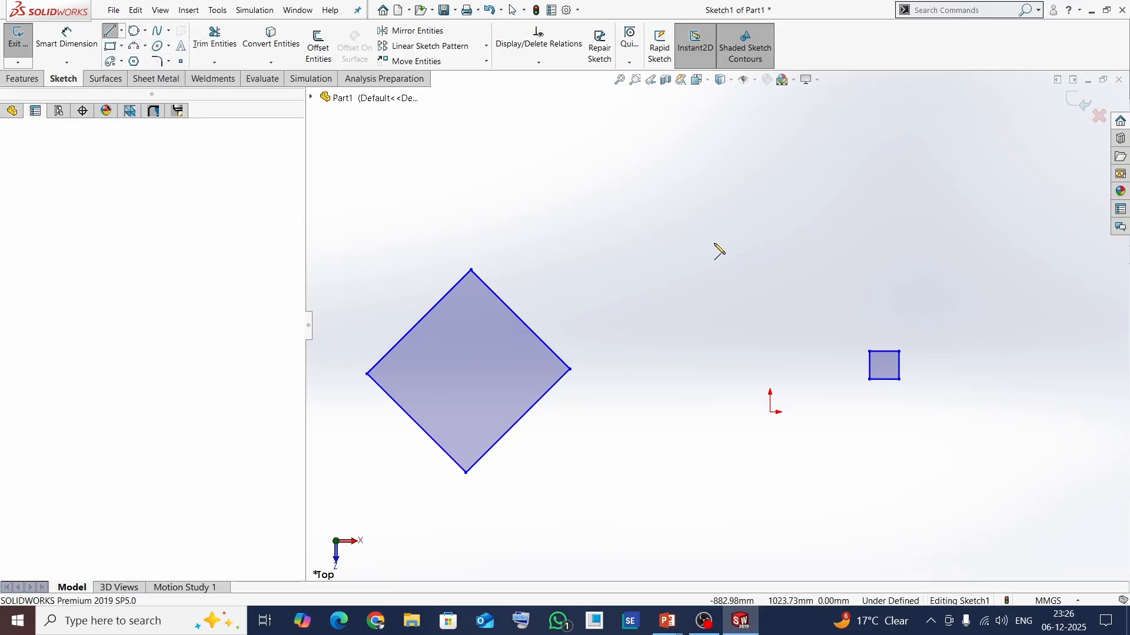
{"action": "left_click", "coordinate": [751, 241]}
{"action": "key", "text": "Escape"}
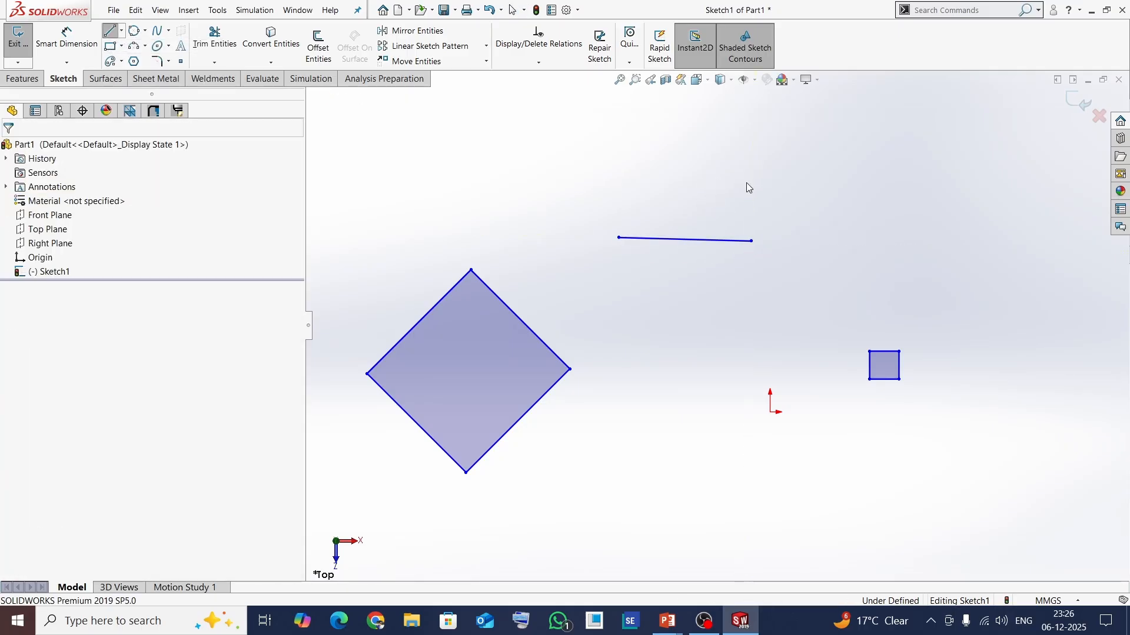
- Sketch a separate horizontal line above the slightly sloping line, ending directly above the origin
{"action": "key", "text": "l"}
{"action": "left_click", "coordinate": [665, 182]}
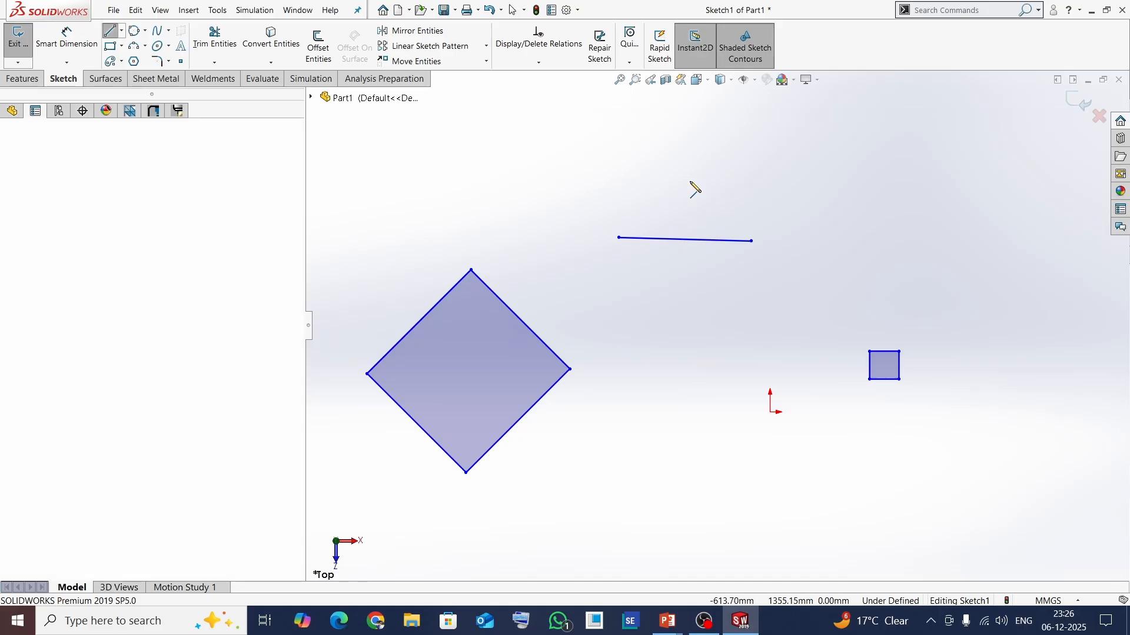
{"action": "left_click", "coordinate": [770, 181]}
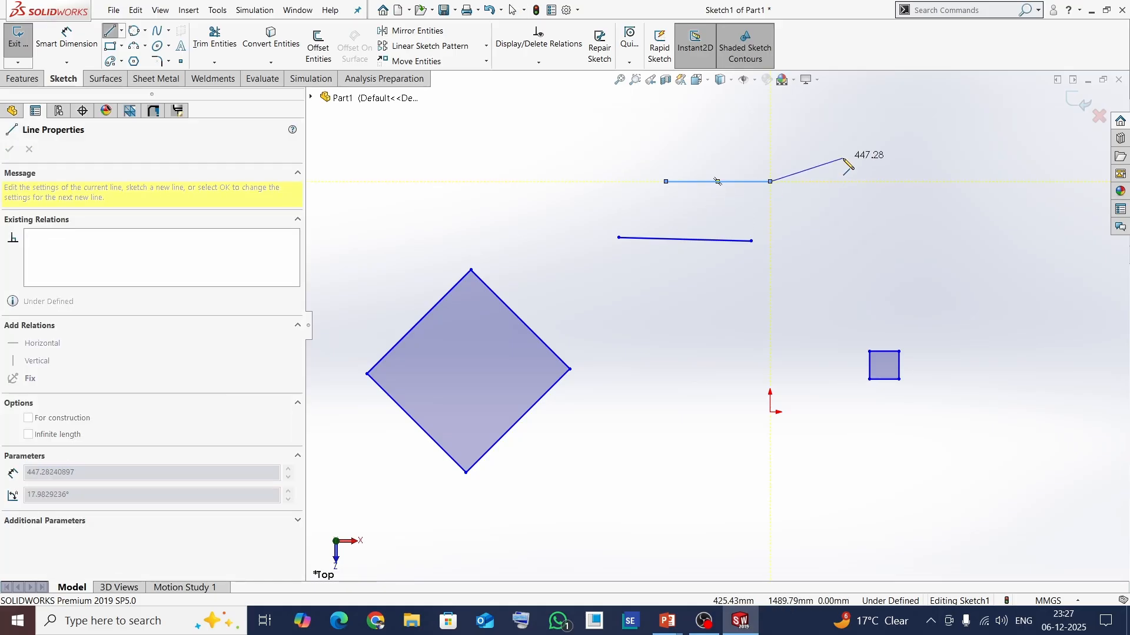
{"action": "key", "text": "Escape"}
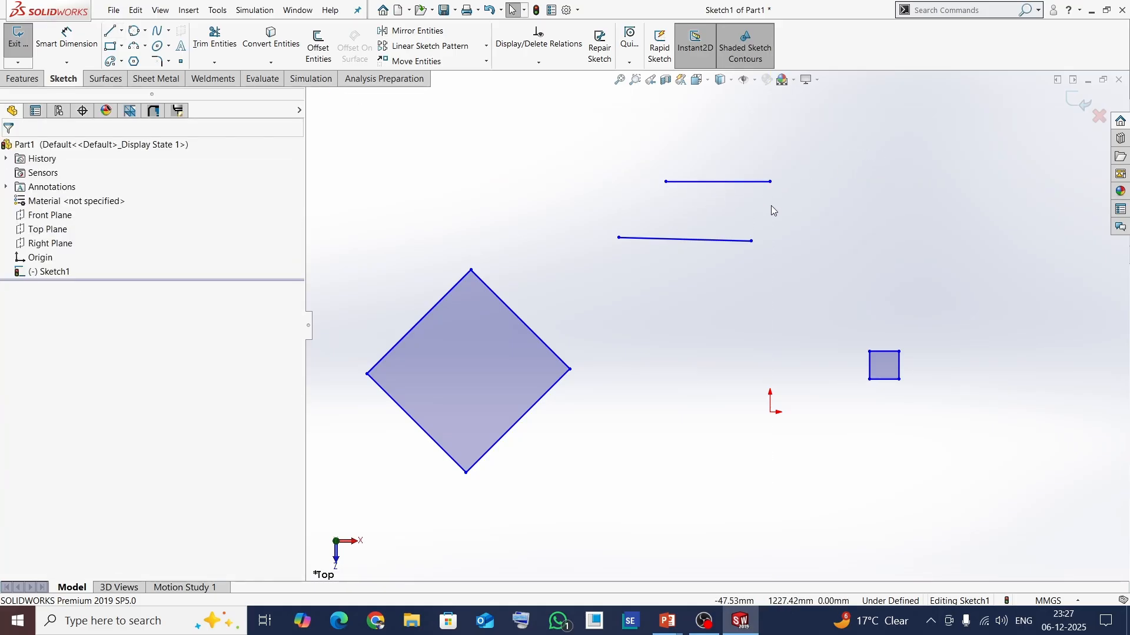
- Sketch a separate vertical line about 421 mm long above the small square, aligned with the square's left edge
{"action": "key", "text": "l"}
{"action": "left_click", "coordinate": [869, 298]}
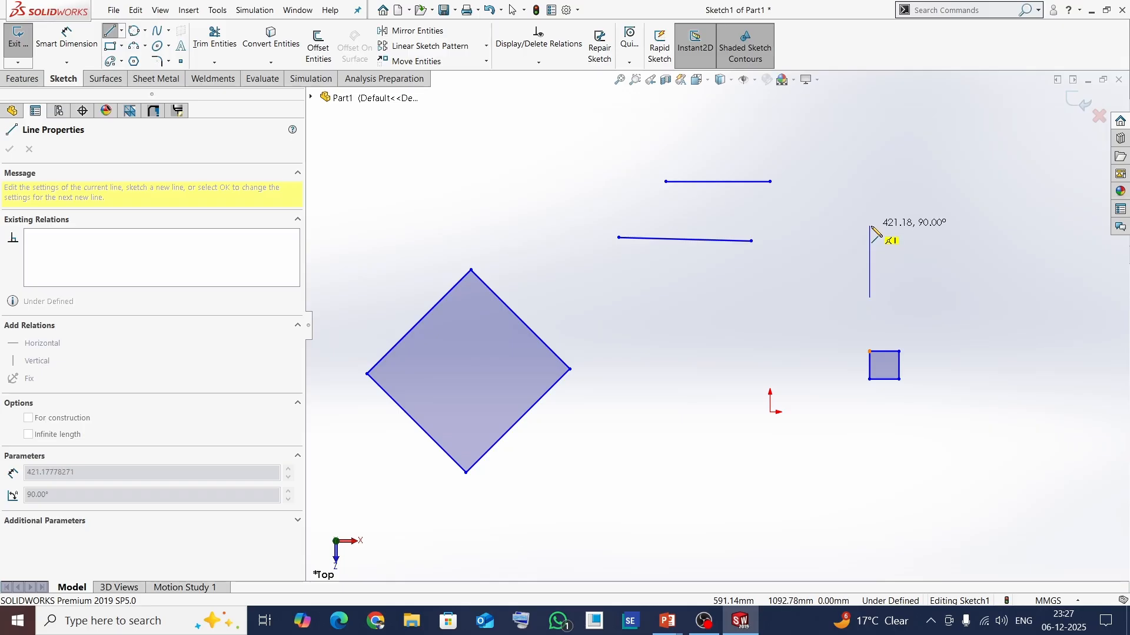
{"action": "left_click", "coordinate": [870, 225]}
{"action": "key", "text": "Escape"}
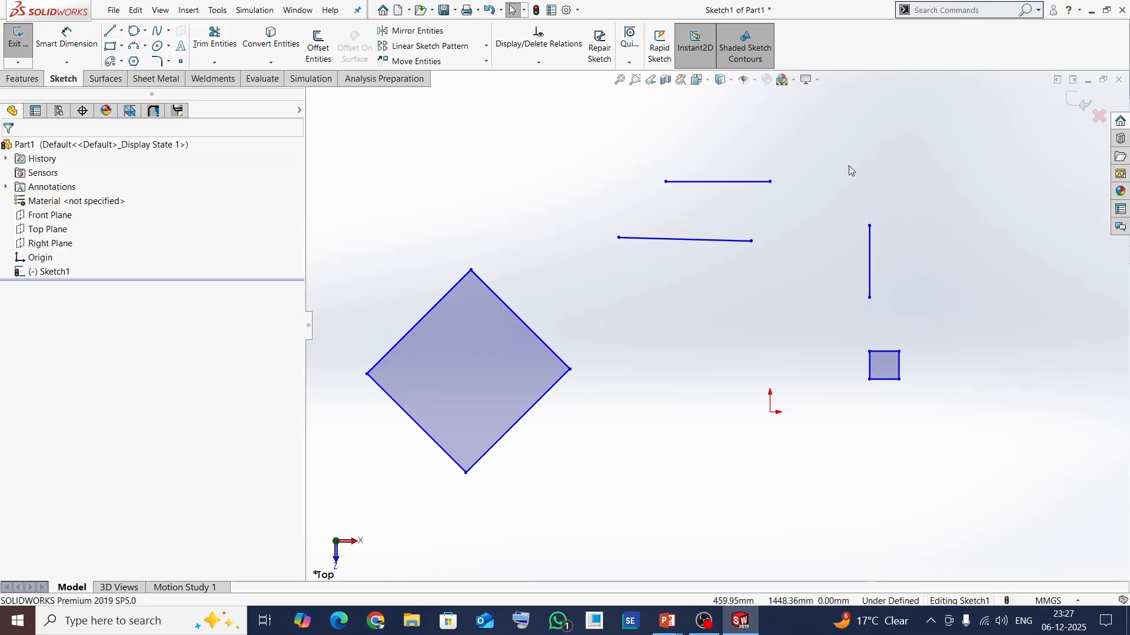
- Merge the right endpoint of the slightly sloping line with the upper endpoint of the vertical line
{"action": "left_click", "coordinate": [751, 241]}
{"action": "left_click", "coordinate": [869, 226], "text": "ctrl"}
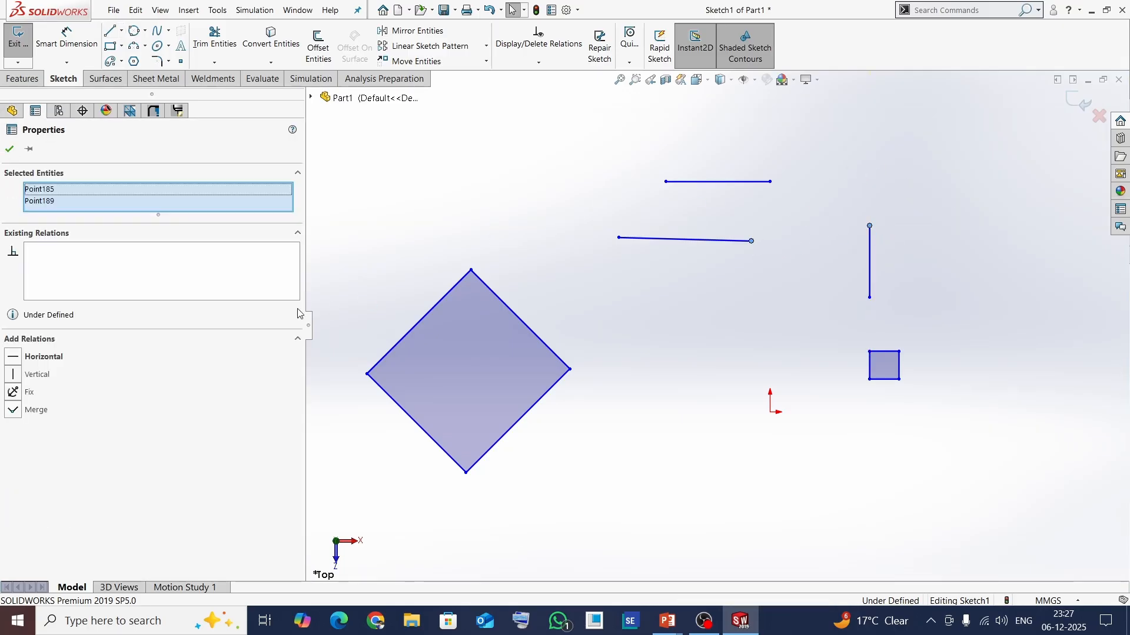
{"action": "left_click", "coordinate": [13, 410]}
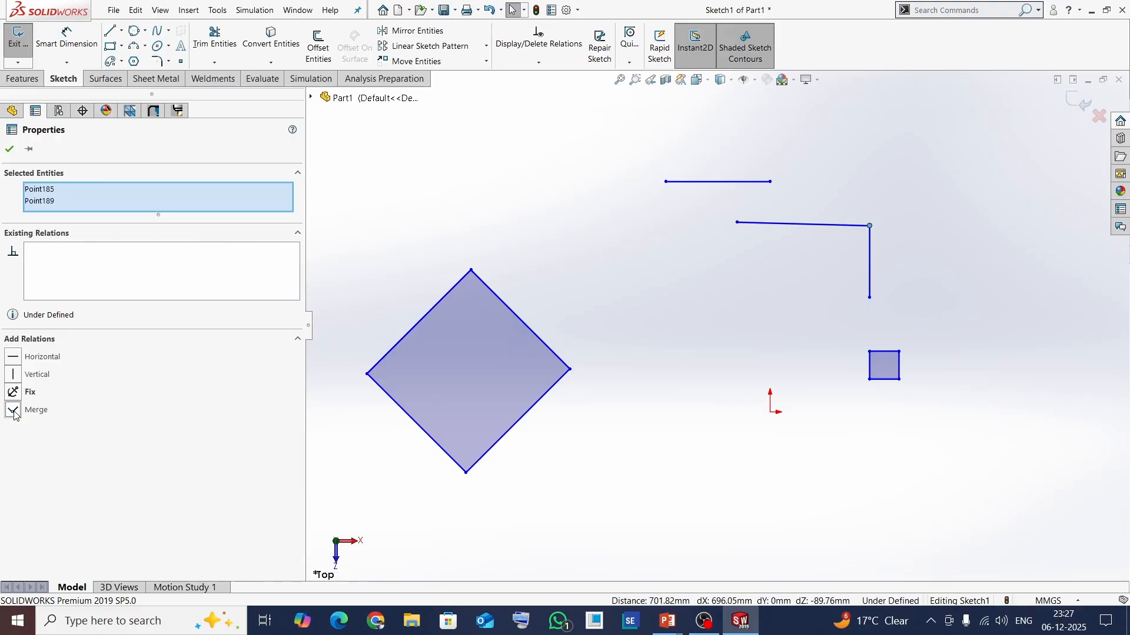
{"action": "left_click", "coordinate": [9, 149]}
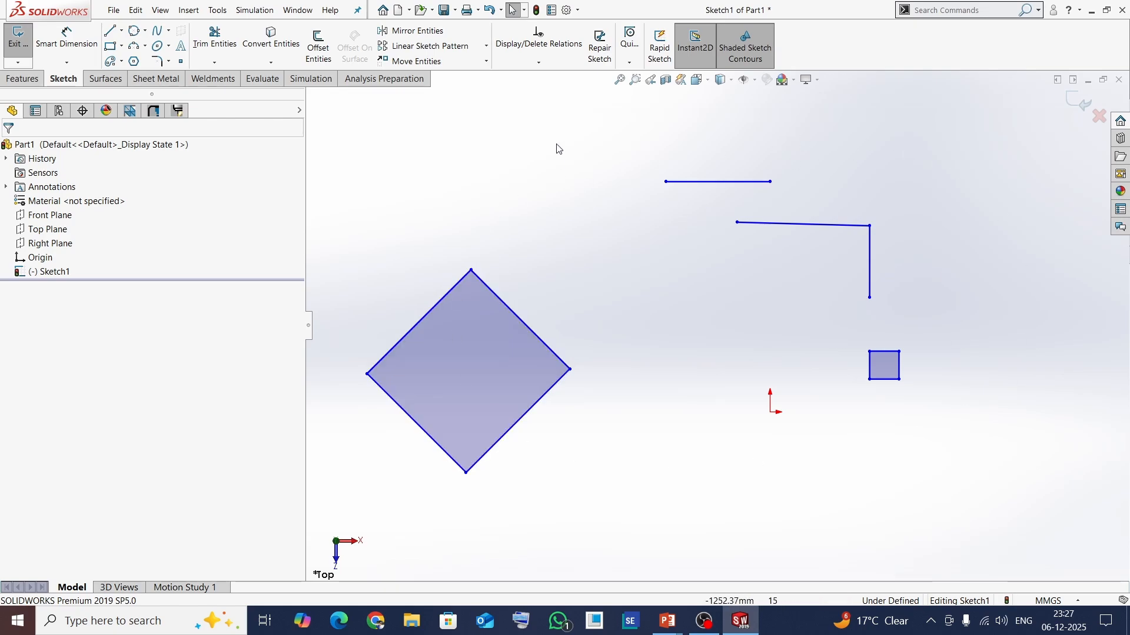
- Review every horizontal, vertical and coincident relation in the sketch one by one with Display/Delete Relations
{"action": "left_click", "coordinate": [539, 63]}
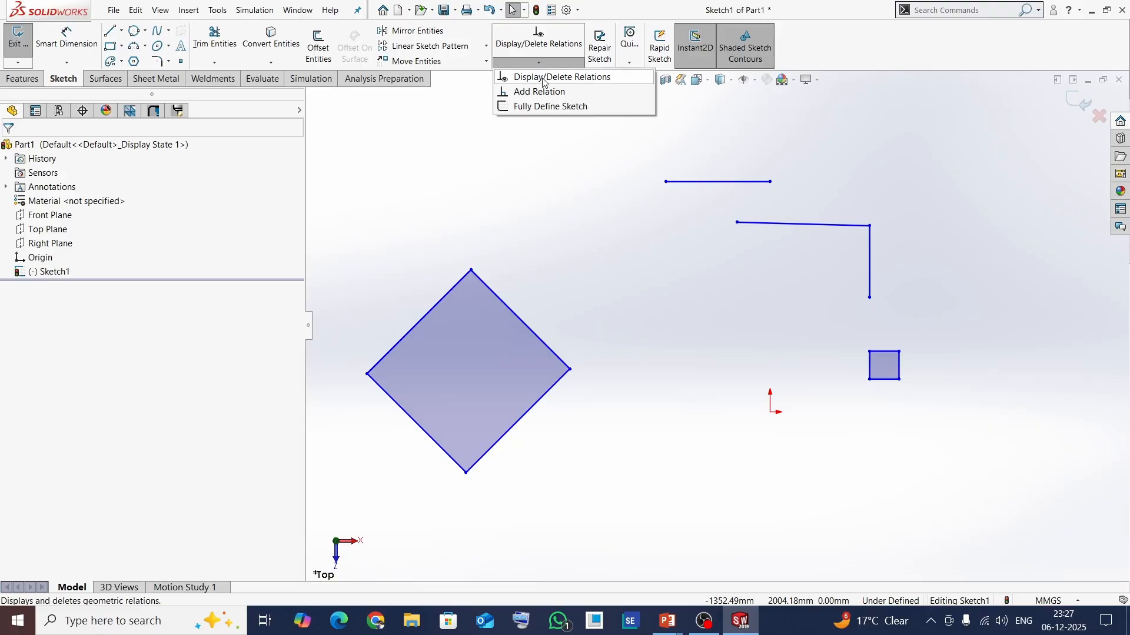
{"action": "left_click", "coordinate": [542, 82]}
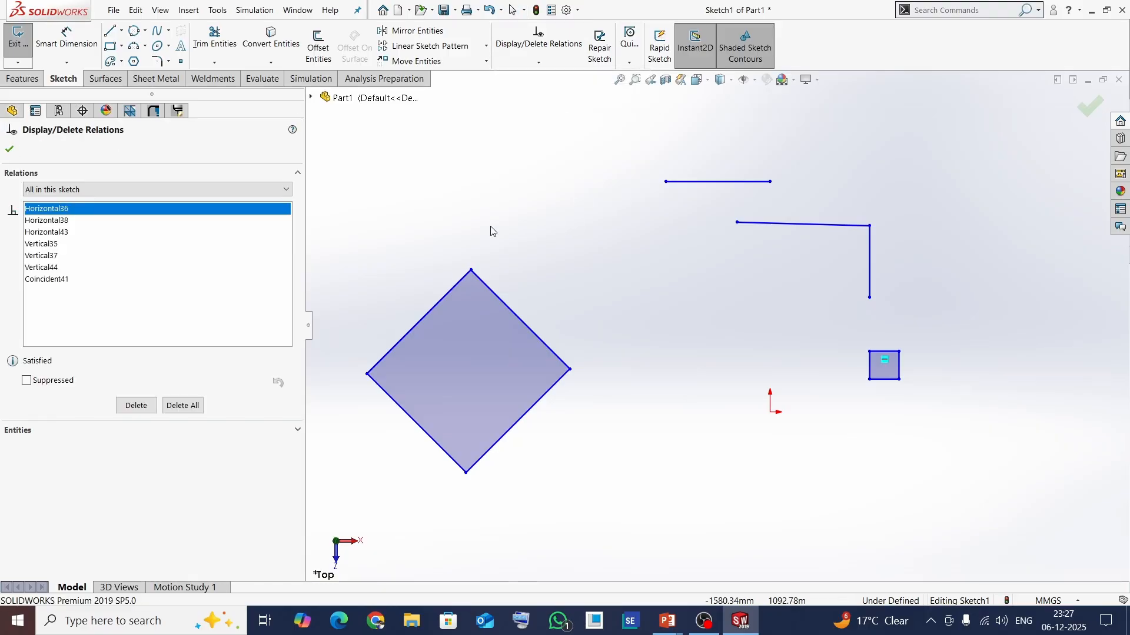
{"action": "left_click", "coordinate": [56, 209]}
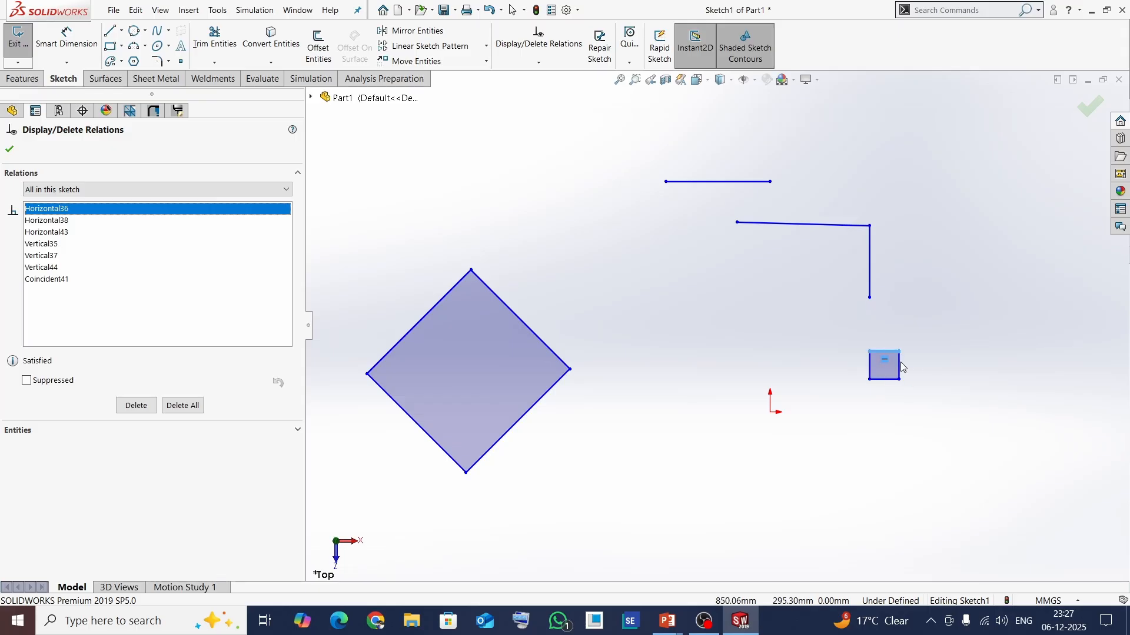
{"action": "left_click", "coordinate": [41, 222]}
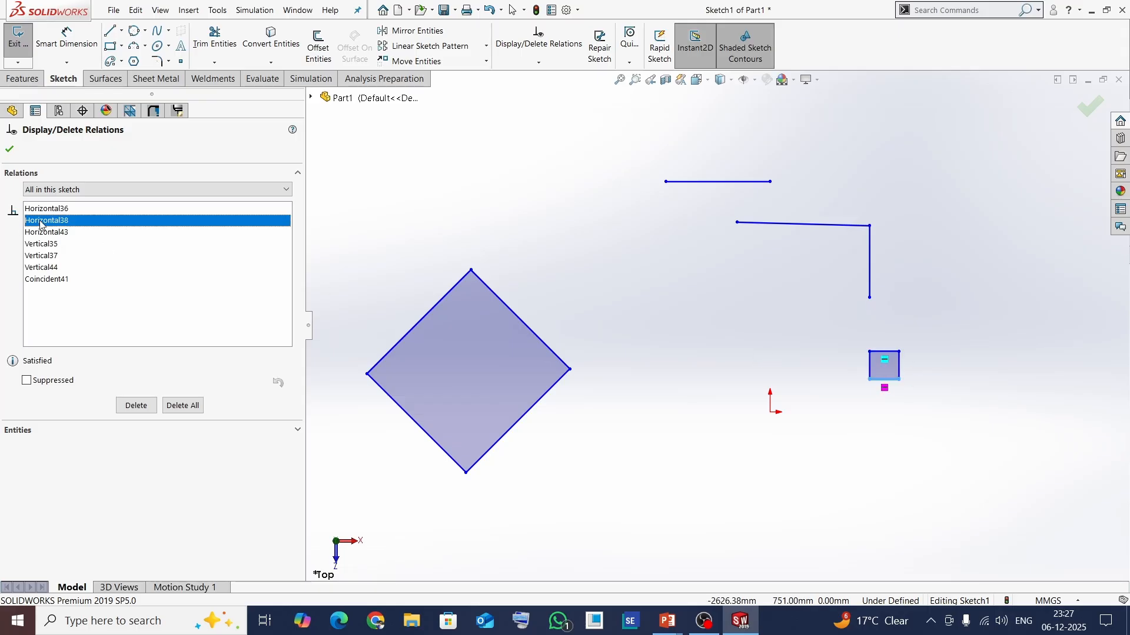
{"action": "left_click", "coordinate": [43, 233]}
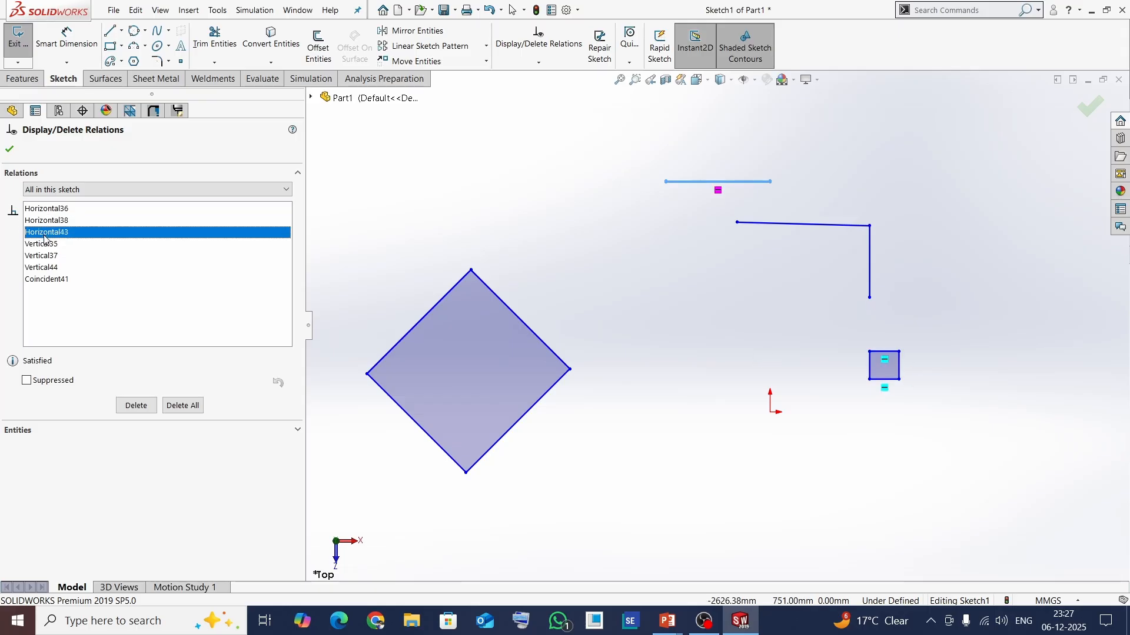
{"action": "left_click", "coordinate": [46, 244]}
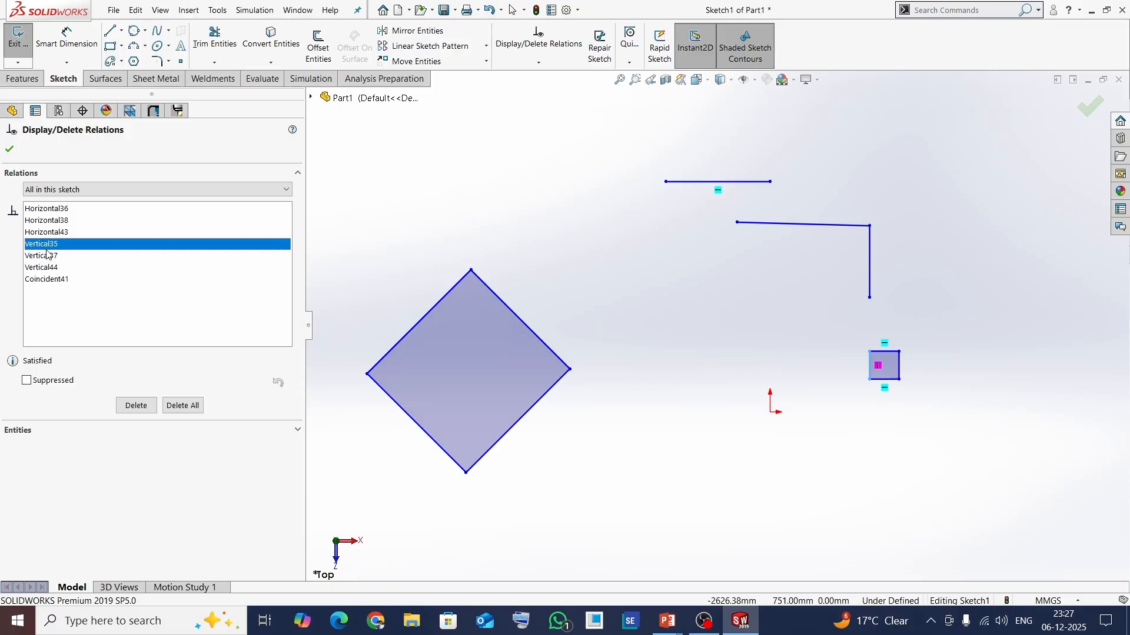
{"action": "left_click", "coordinate": [48, 256]}
{"action": "left_click", "coordinate": [52, 268]}
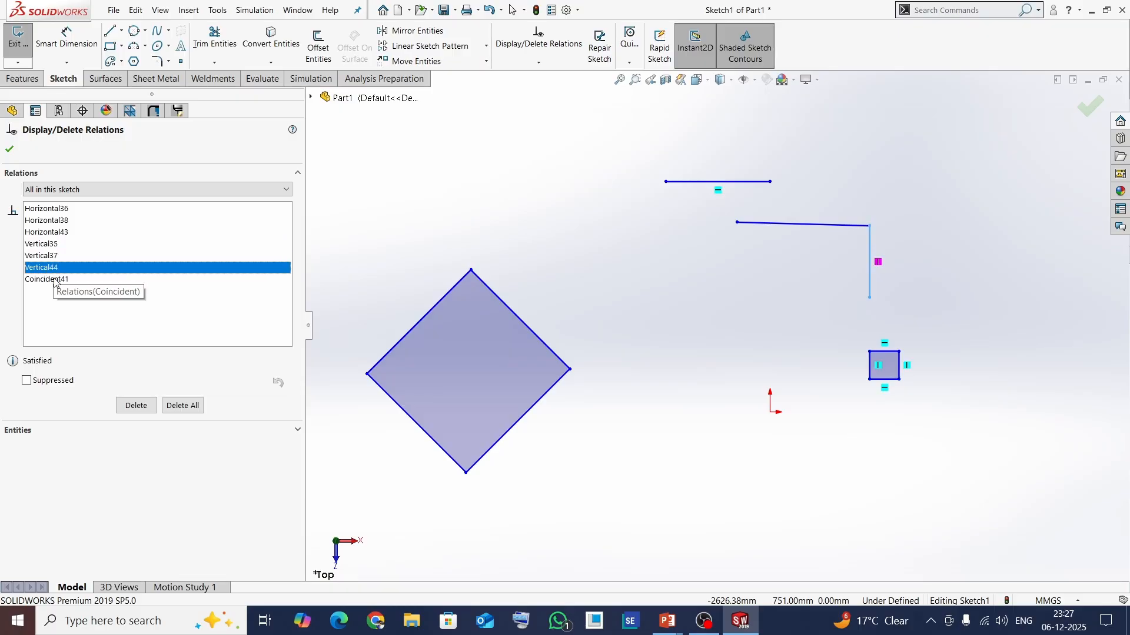
{"action": "left_click", "coordinate": [54, 280]}
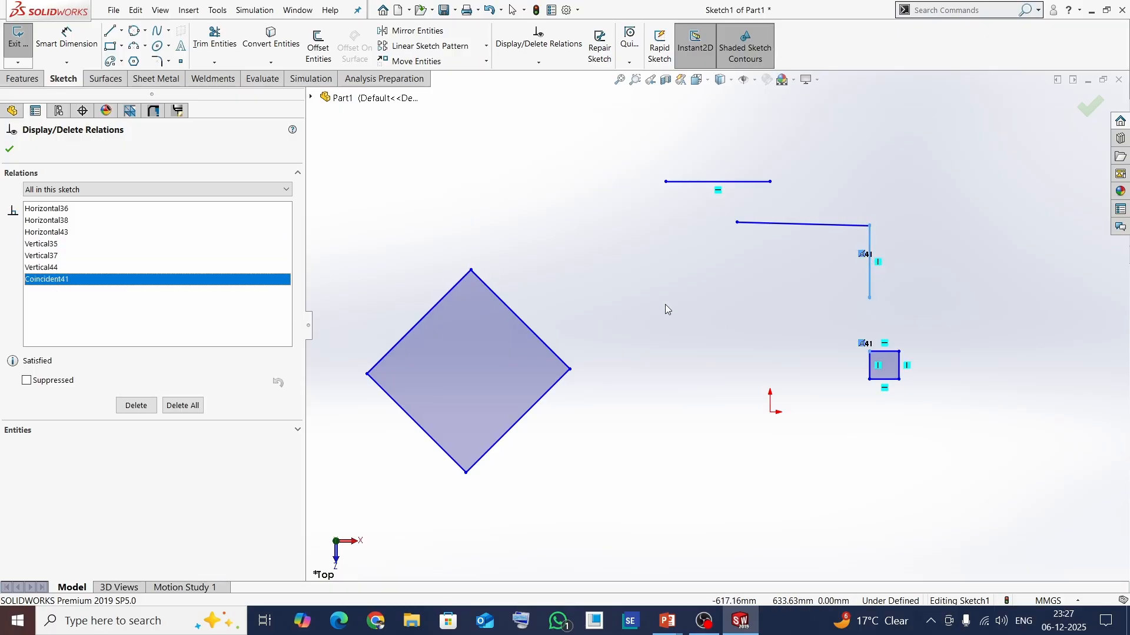
{"action": "key", "text": "Escape"}
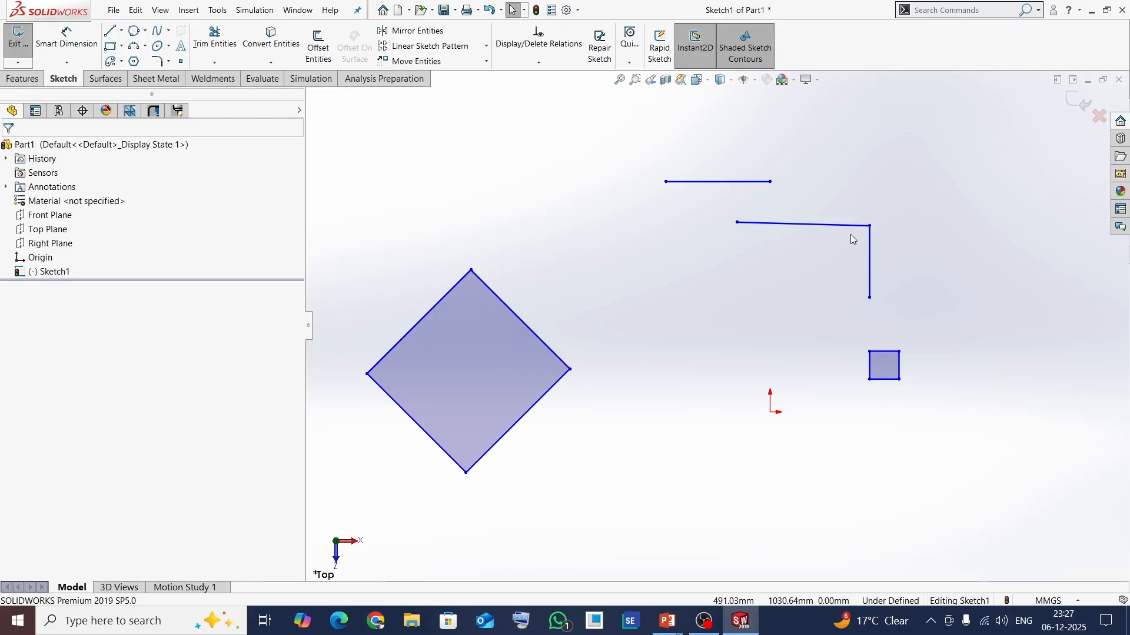
- Inspect the existing relations of the vertical line above the small square
{"action": "left_click", "coordinate": [872, 284]}
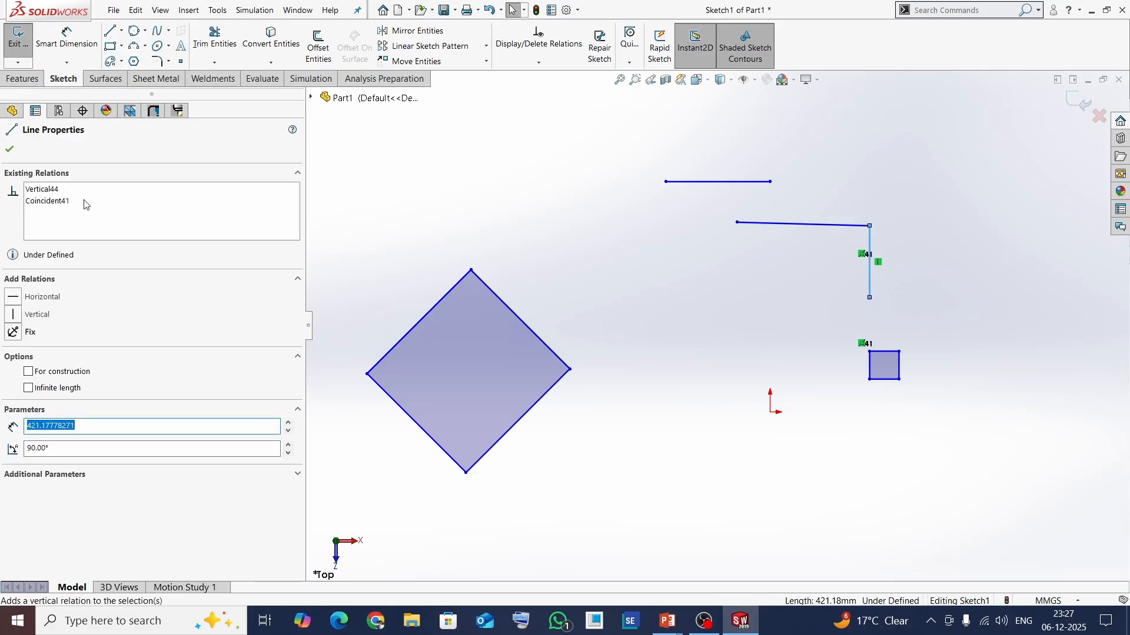
{"action": "key", "text": "Escape"}
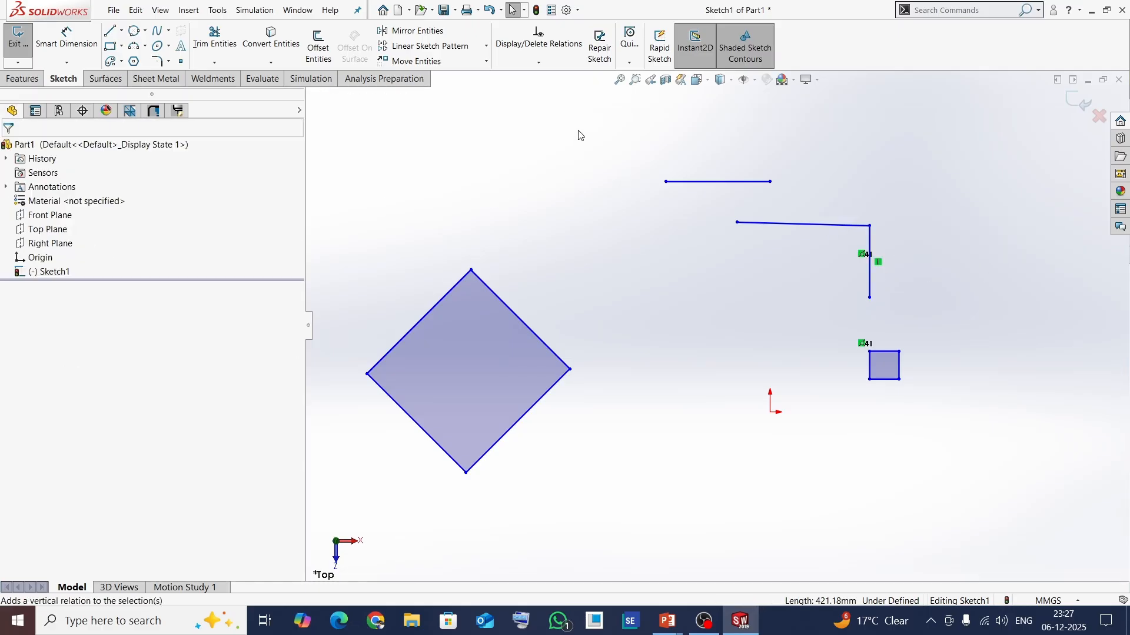
{"action": "left_click", "coordinate": [870, 277]}
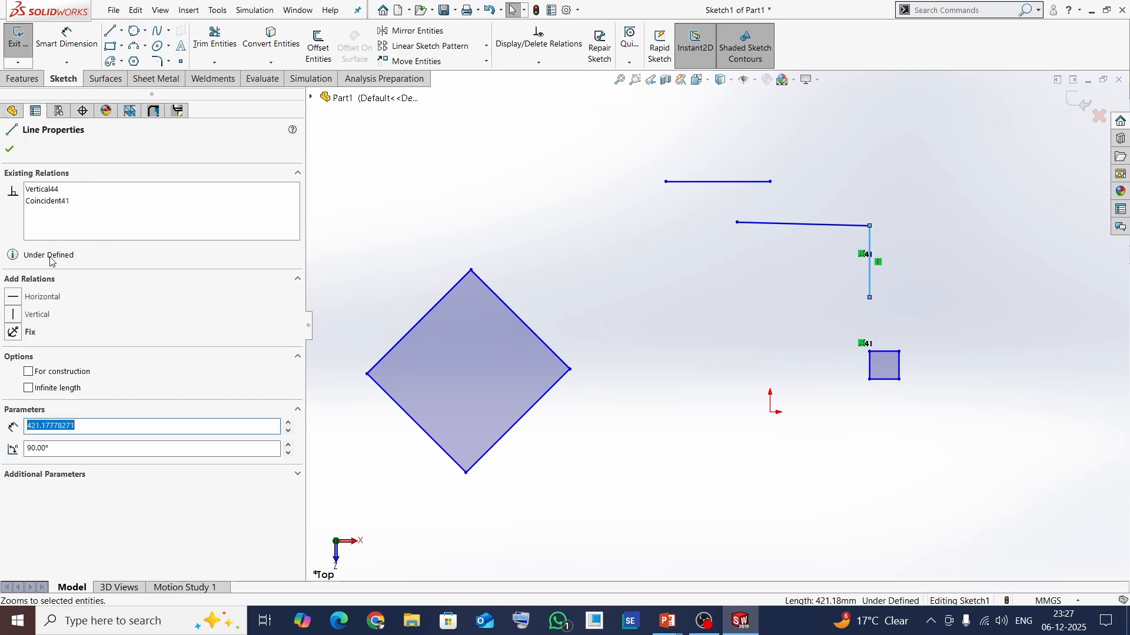
{"action": "key", "text": "Escape"}
- Look through the filter options for the sketch's relations in Display/Delete Relations
{"action": "left_click", "coordinate": [538, 62]}
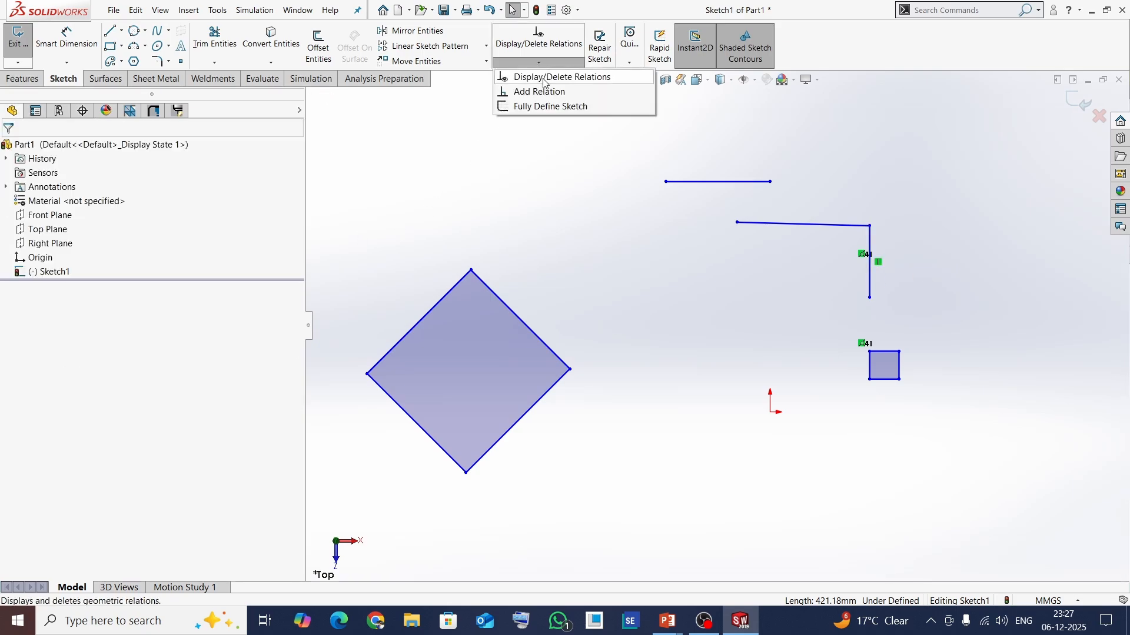
{"action": "left_click", "coordinate": [539, 76]}
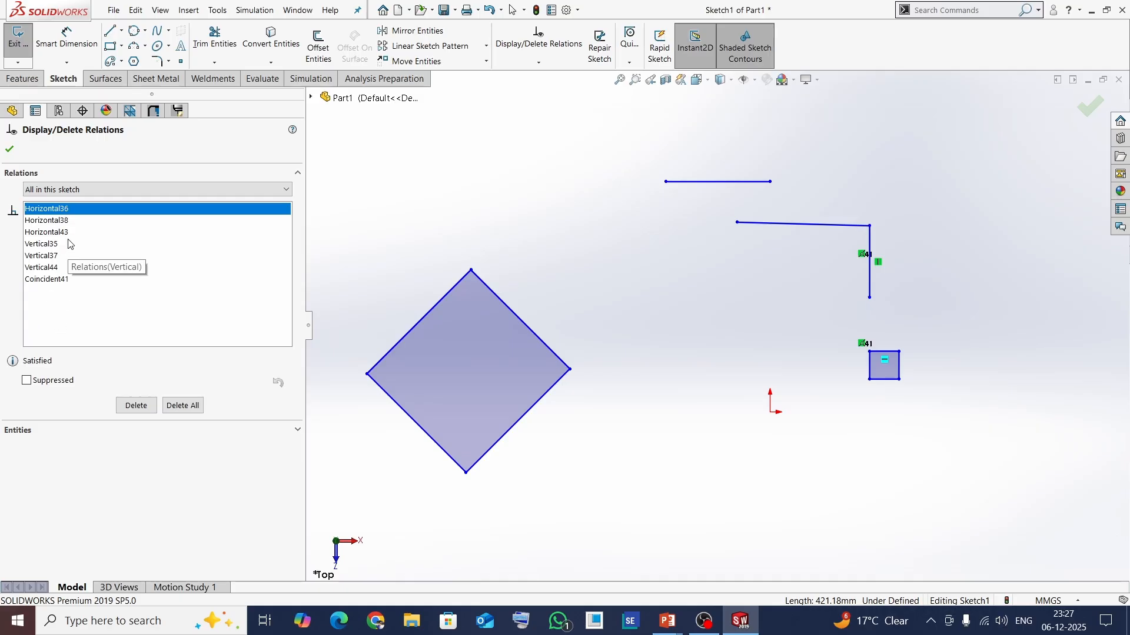
{"action": "left_click", "coordinate": [119, 190]}
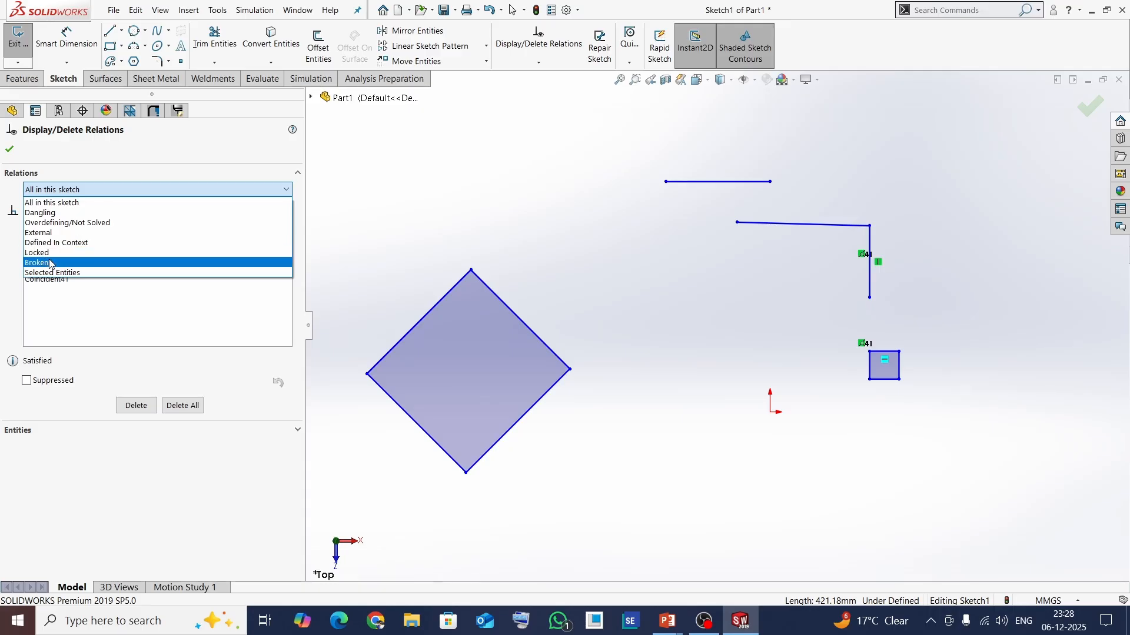
{"action": "key", "text": "Escape"}
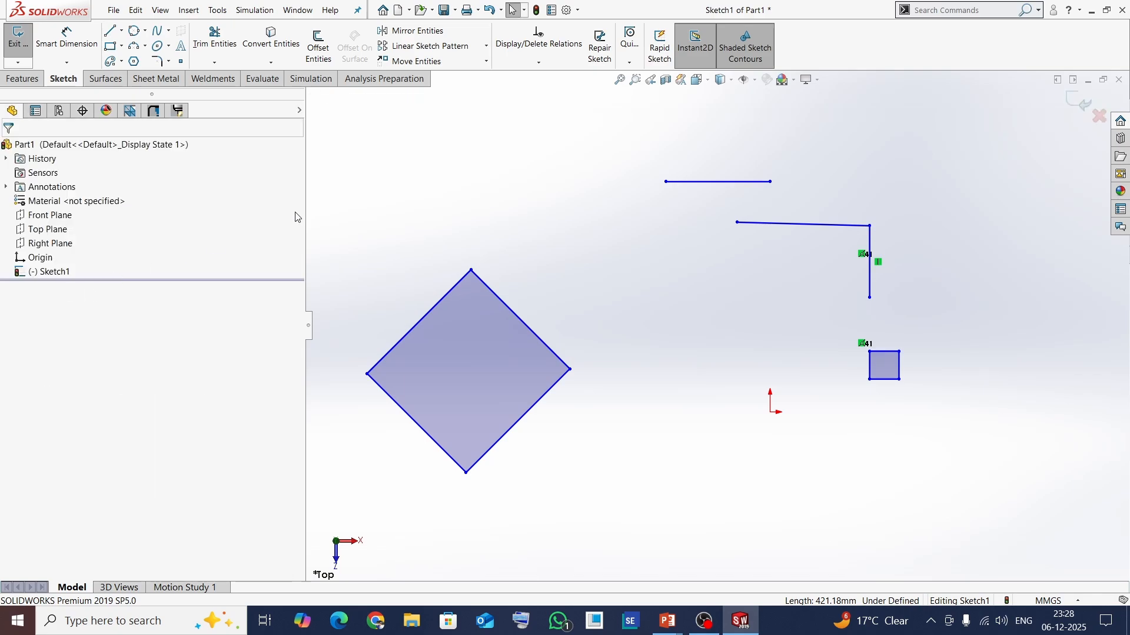